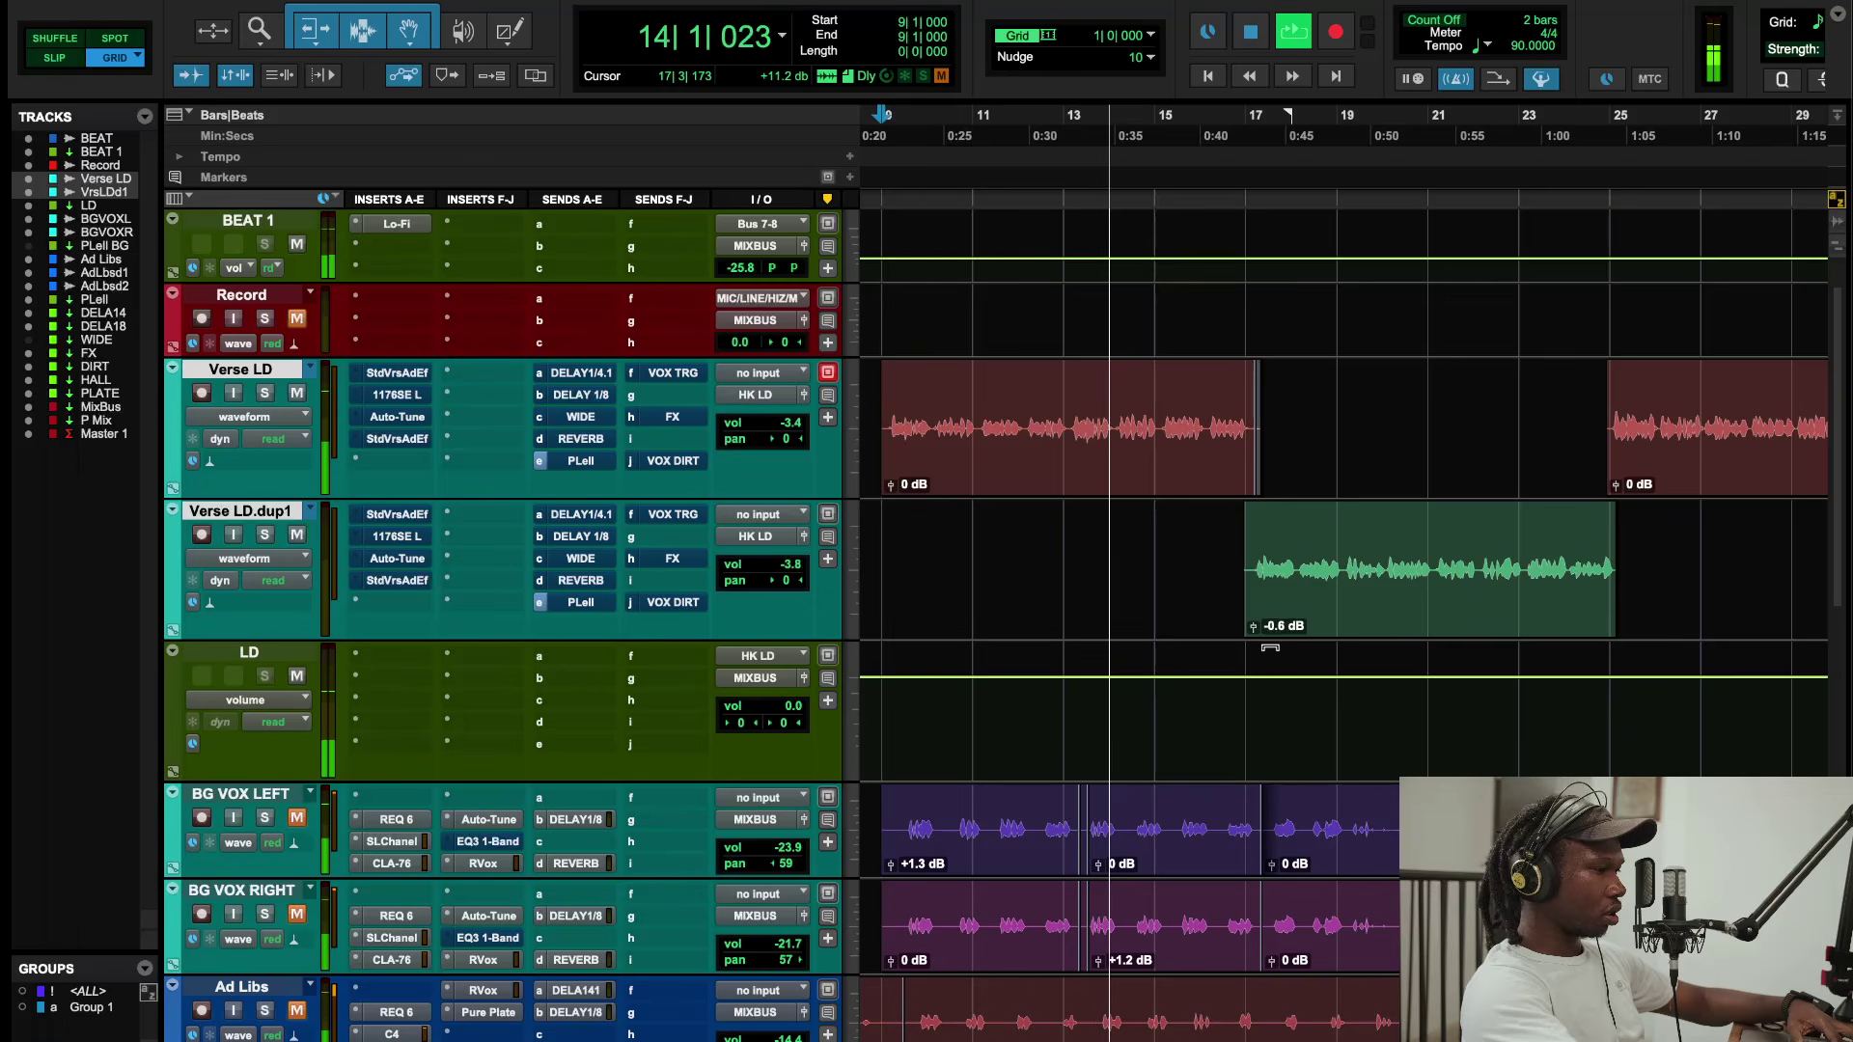
# Step: Stop playback and insert Ghz Faraday Limiter 3 (stereo) in the first insert slot of the LD track
pyautogui.press('space')
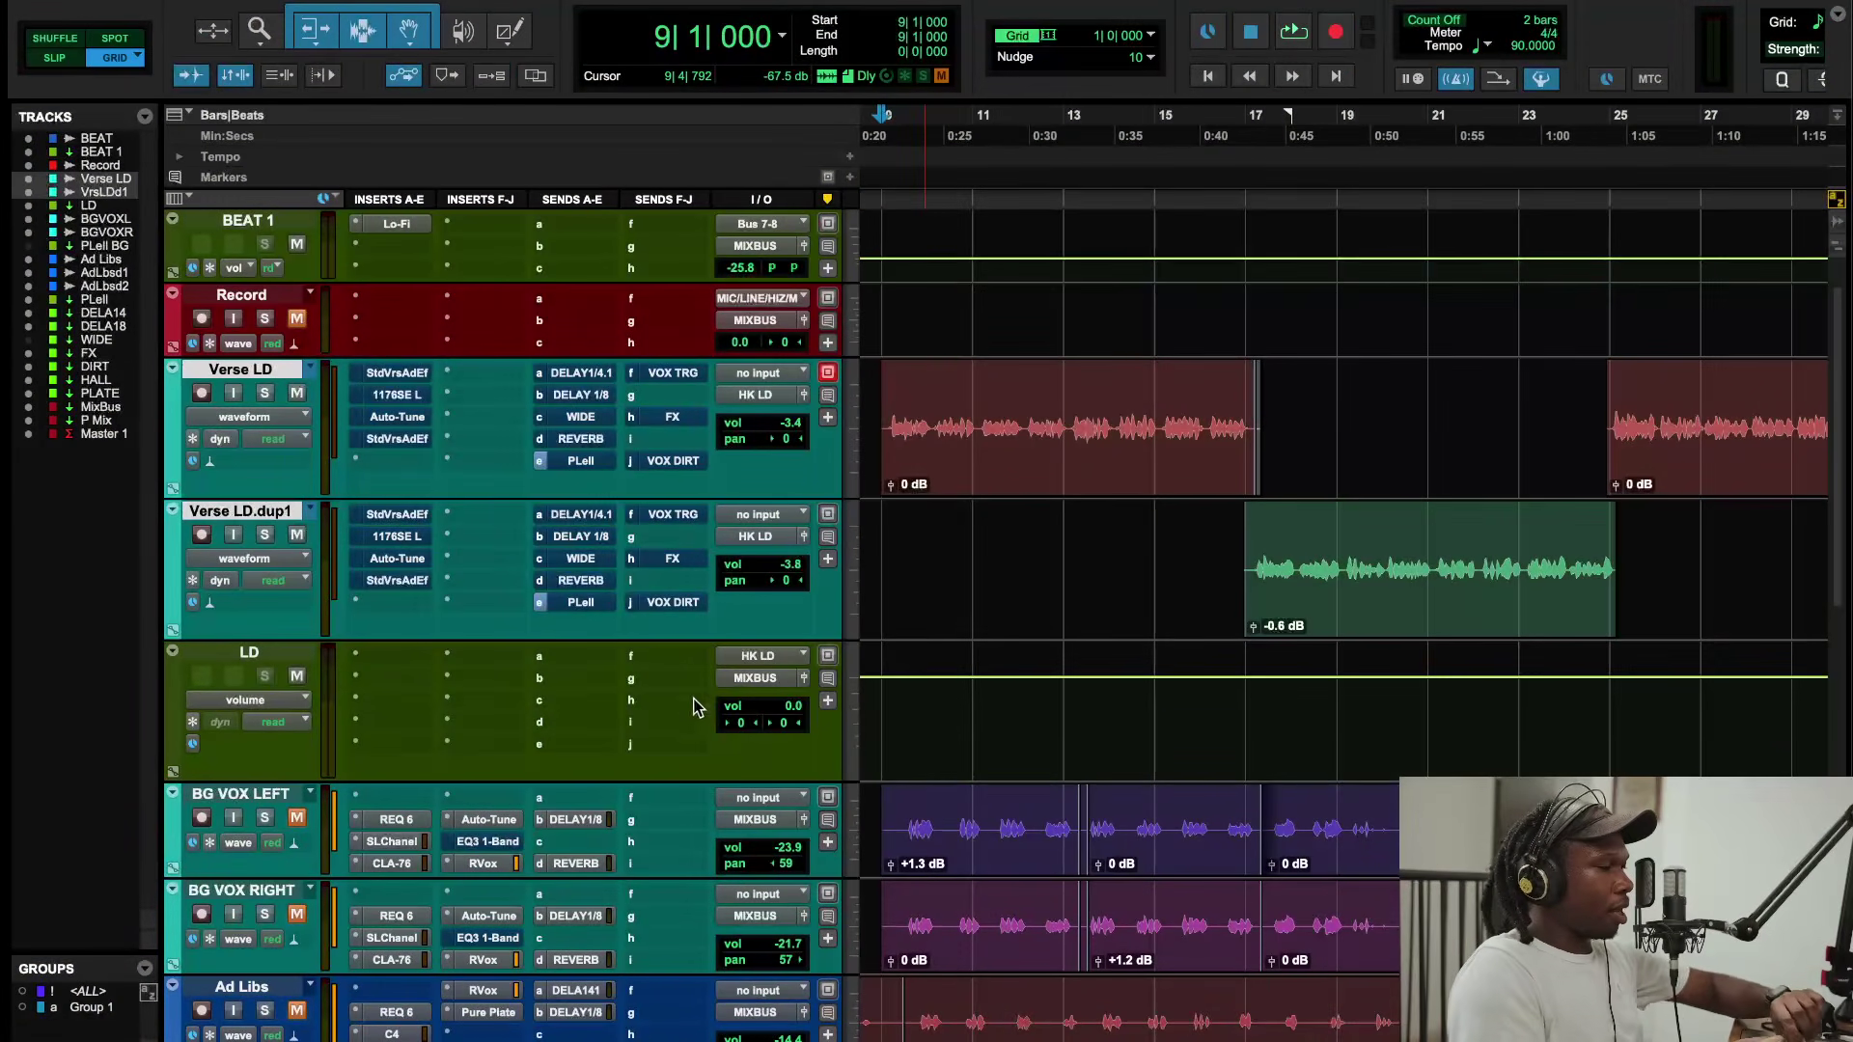
pyautogui.click(383, 660)
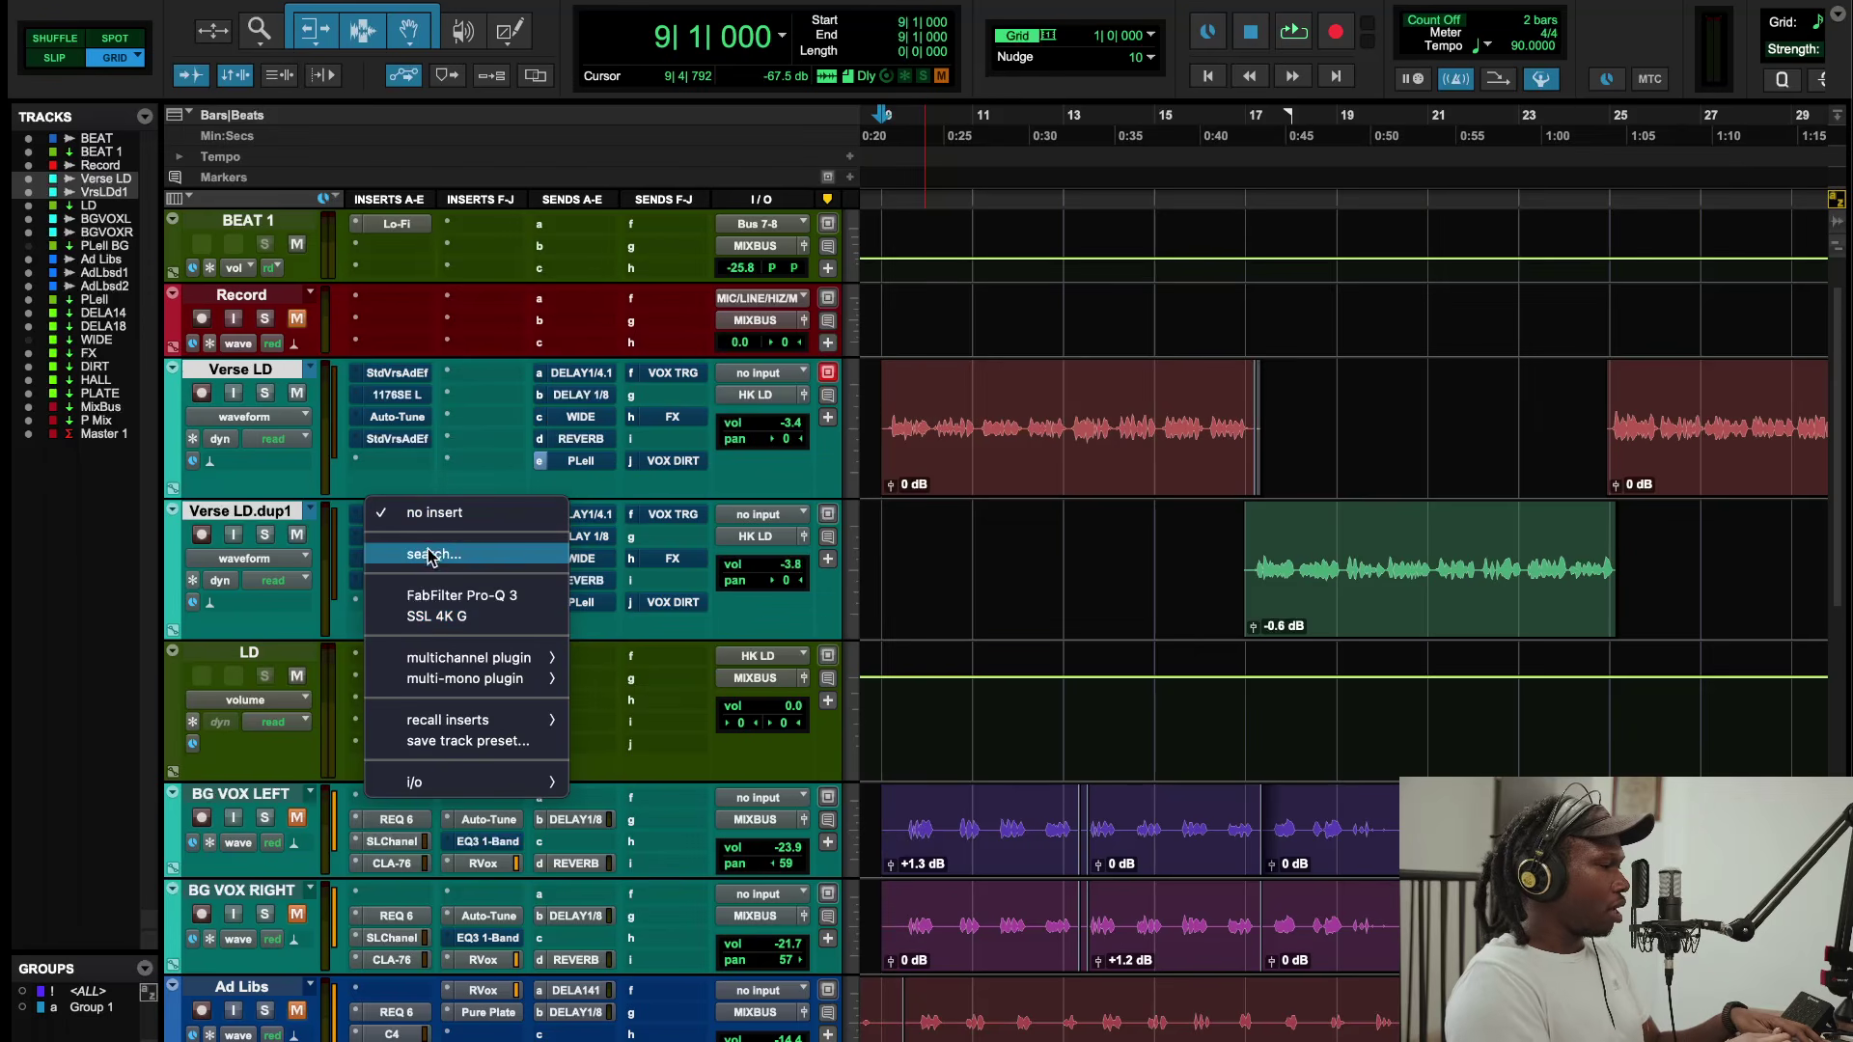
pyautogui.click(426, 558)
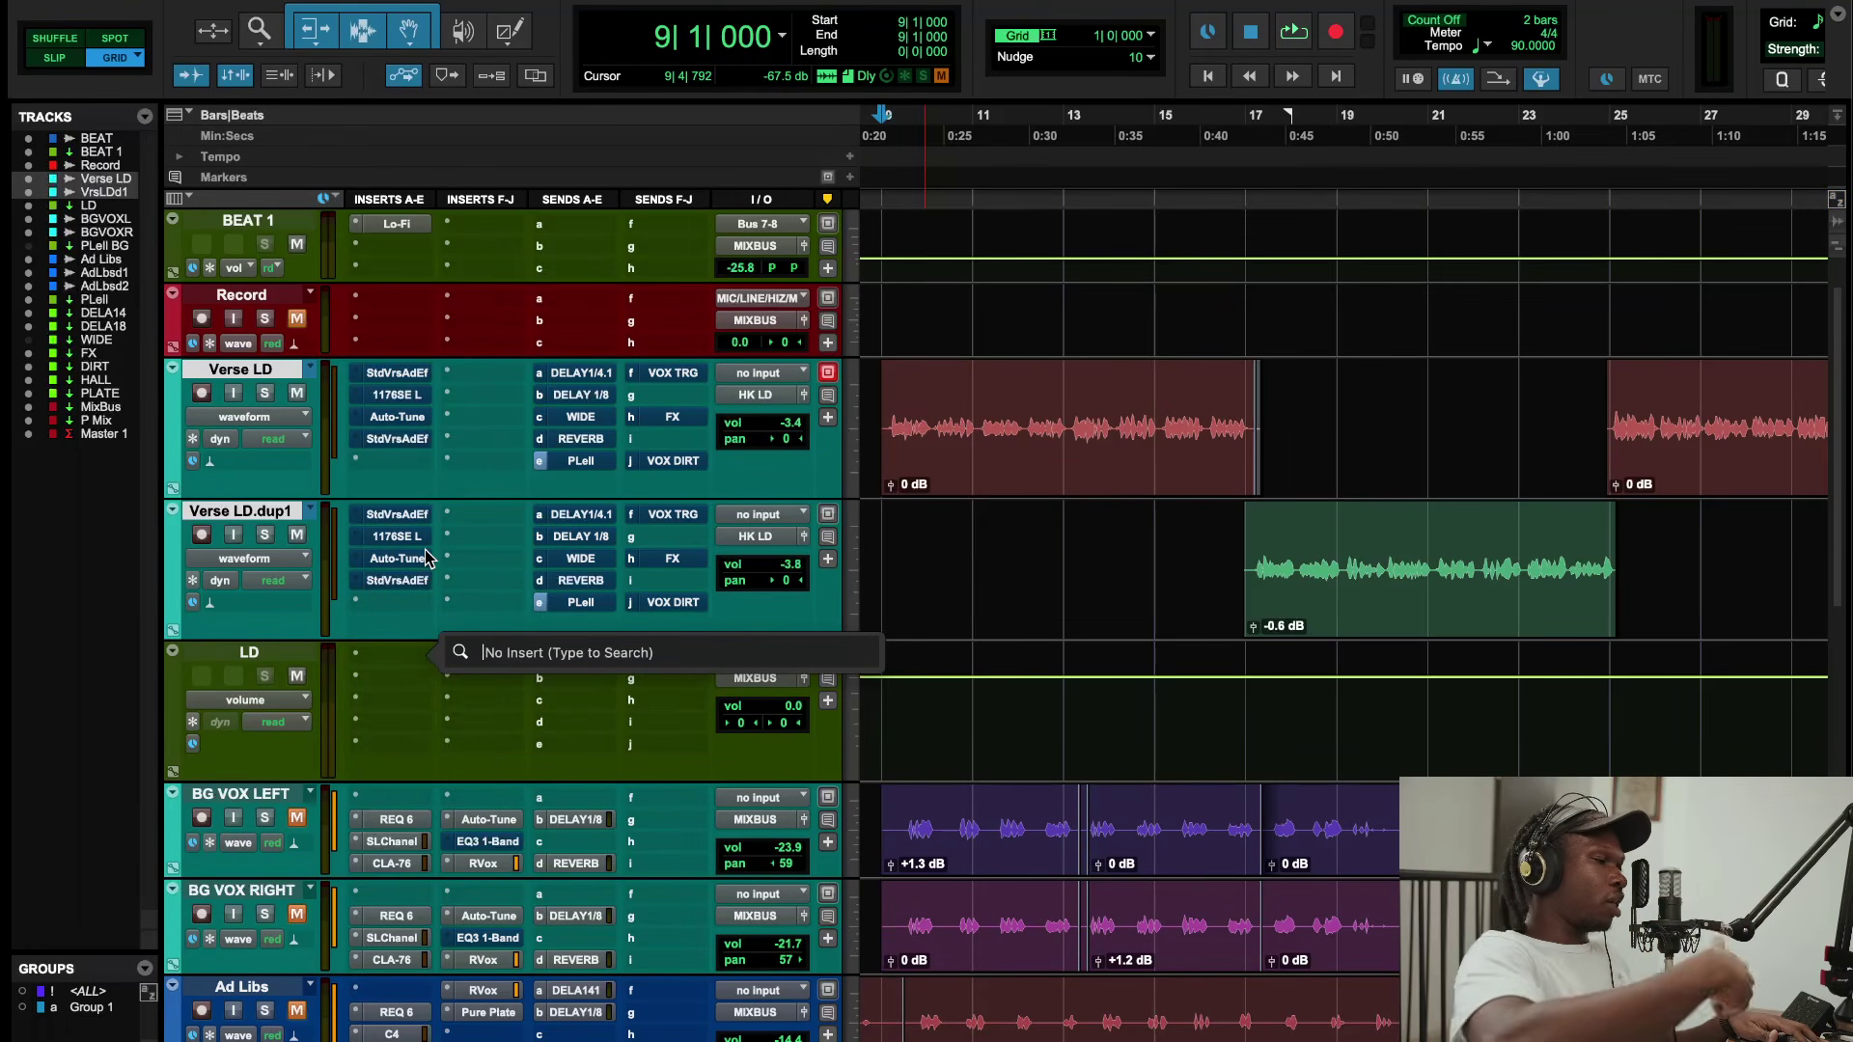
pyautogui.write('FARE')
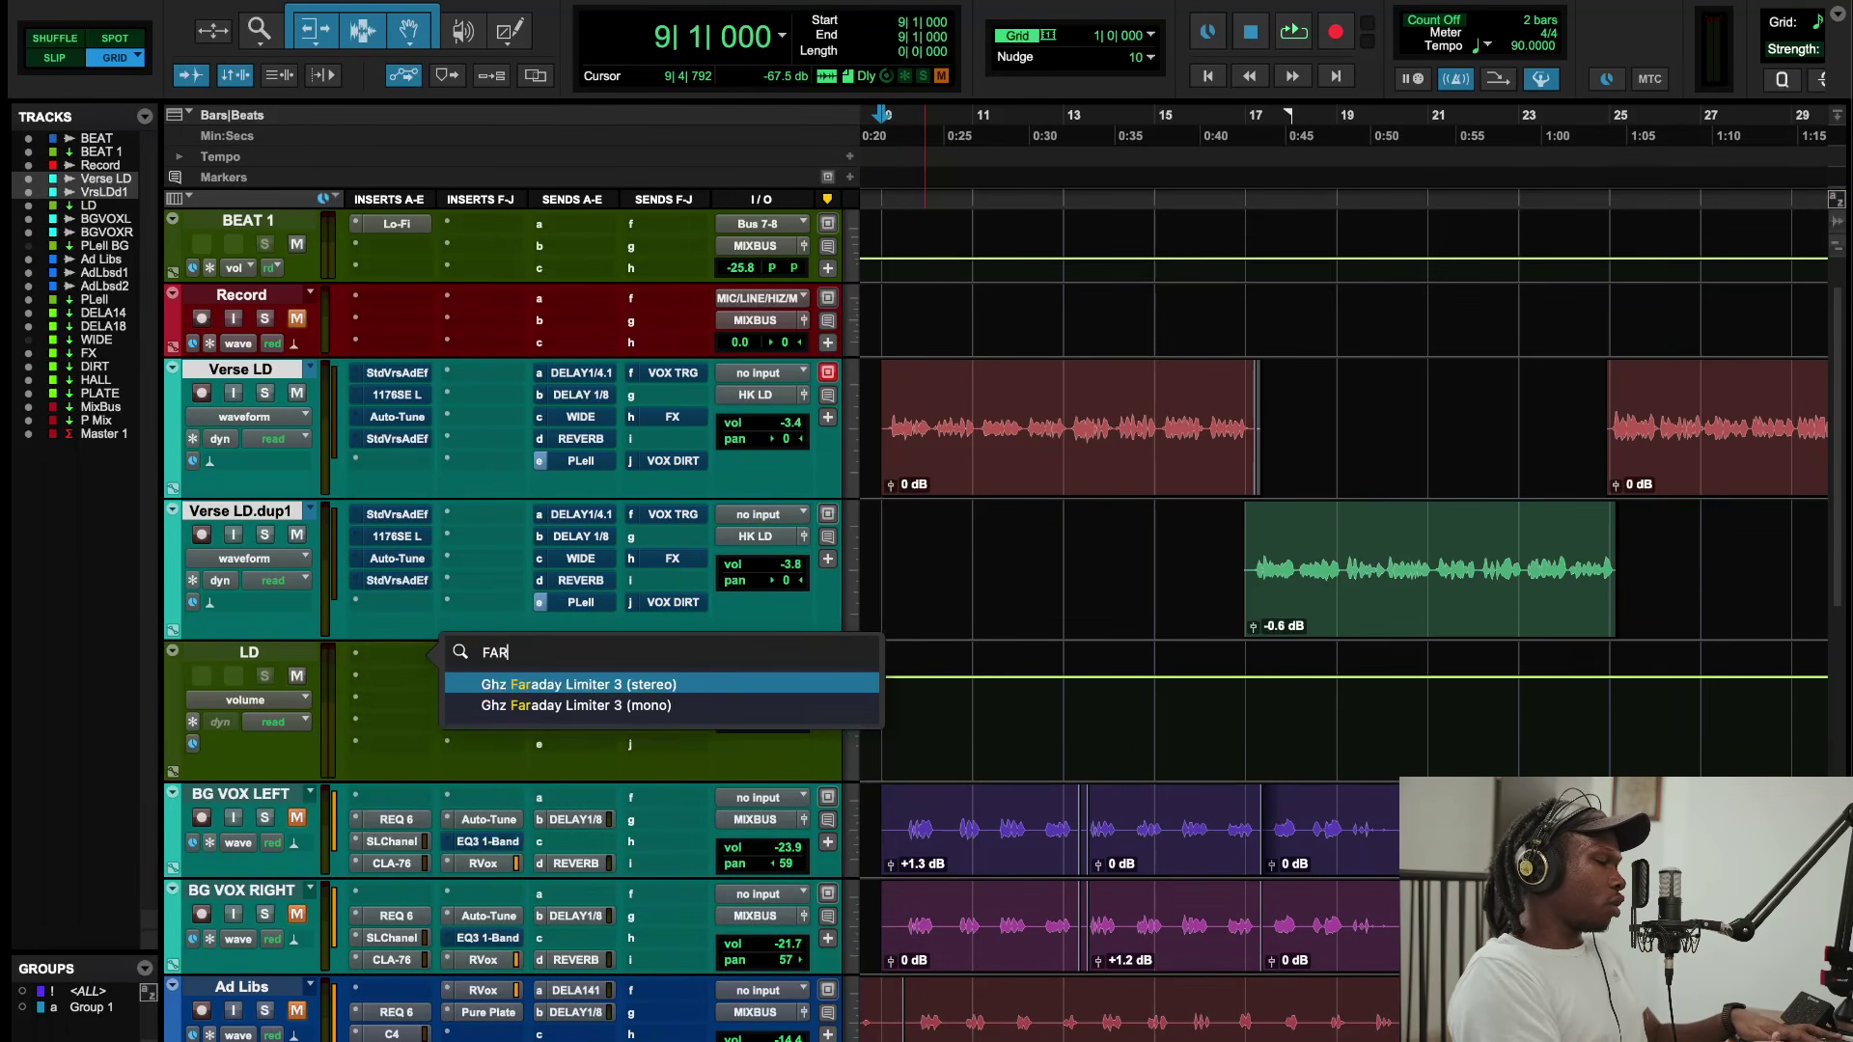
pyautogui.press('BackSpace')
pyautogui.press('Return')
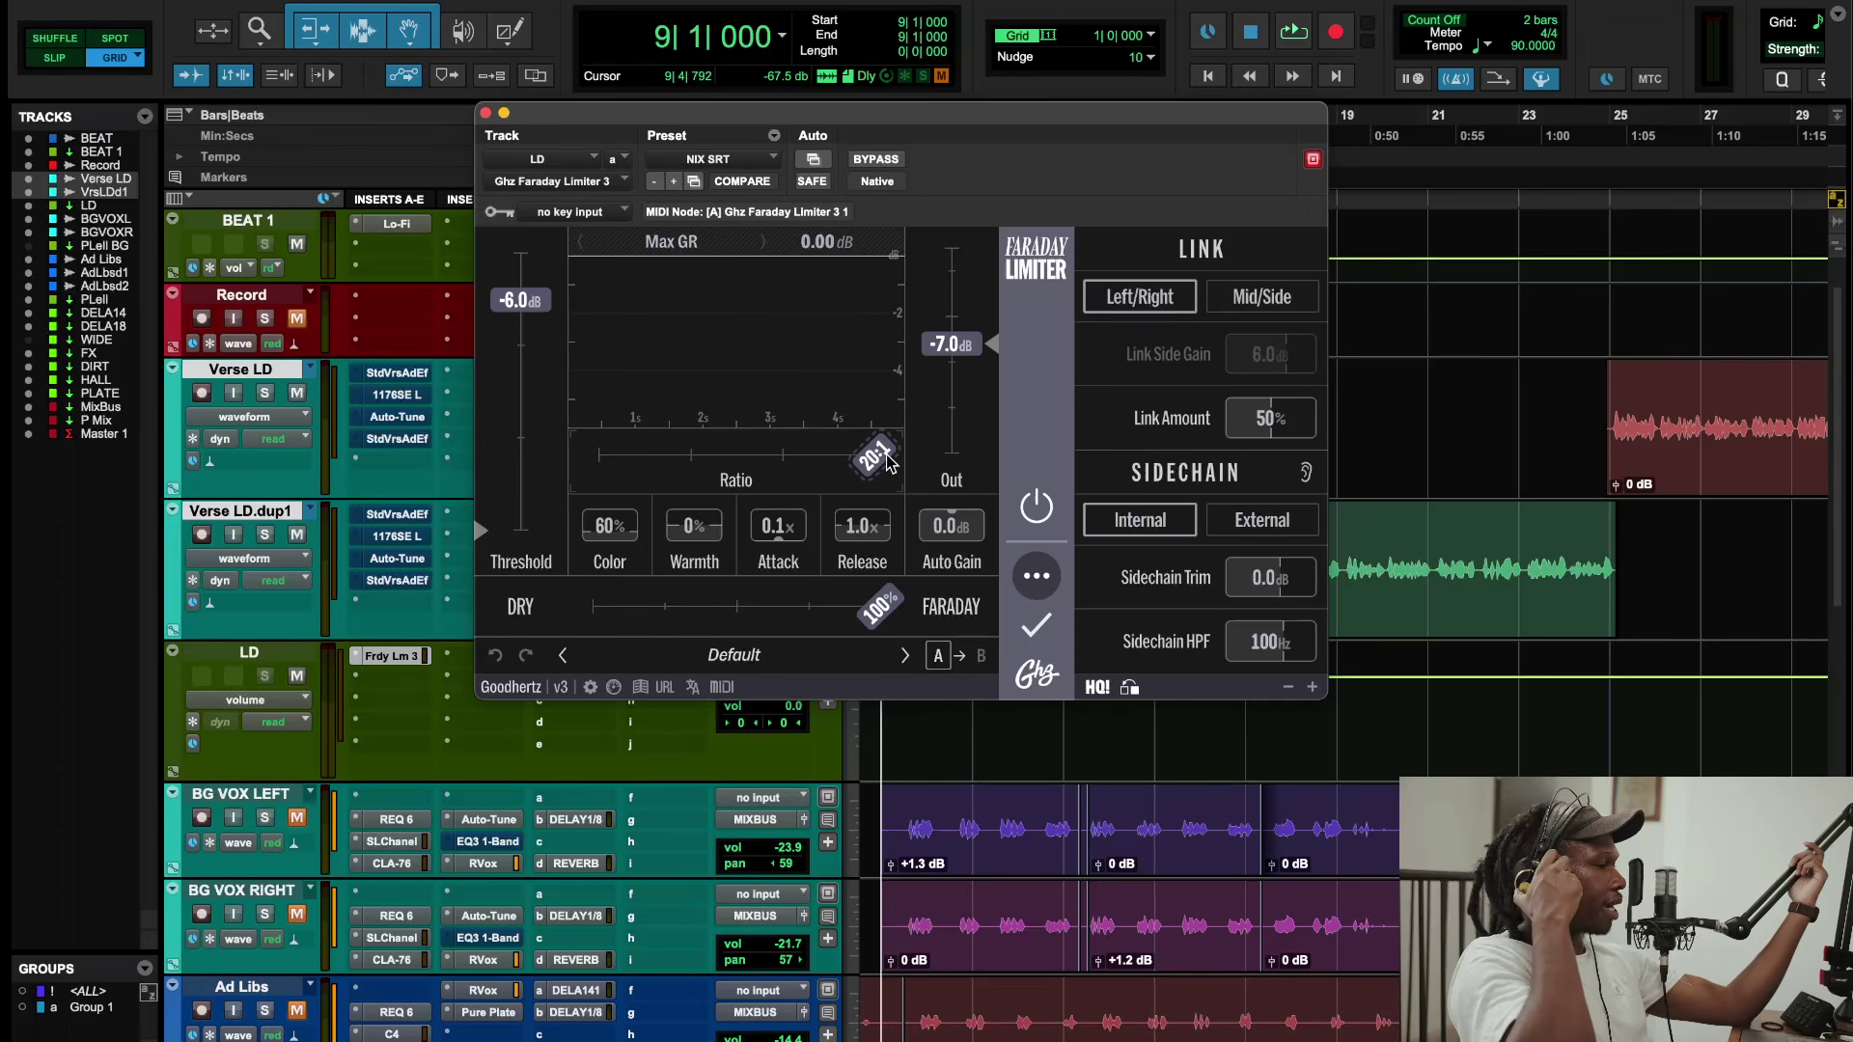
pyautogui.click(487, 113)
# Step: Show the zoom controls in the Edit window and enlarge the audio waveforms vertically
pyautogui.click(1824, 15)
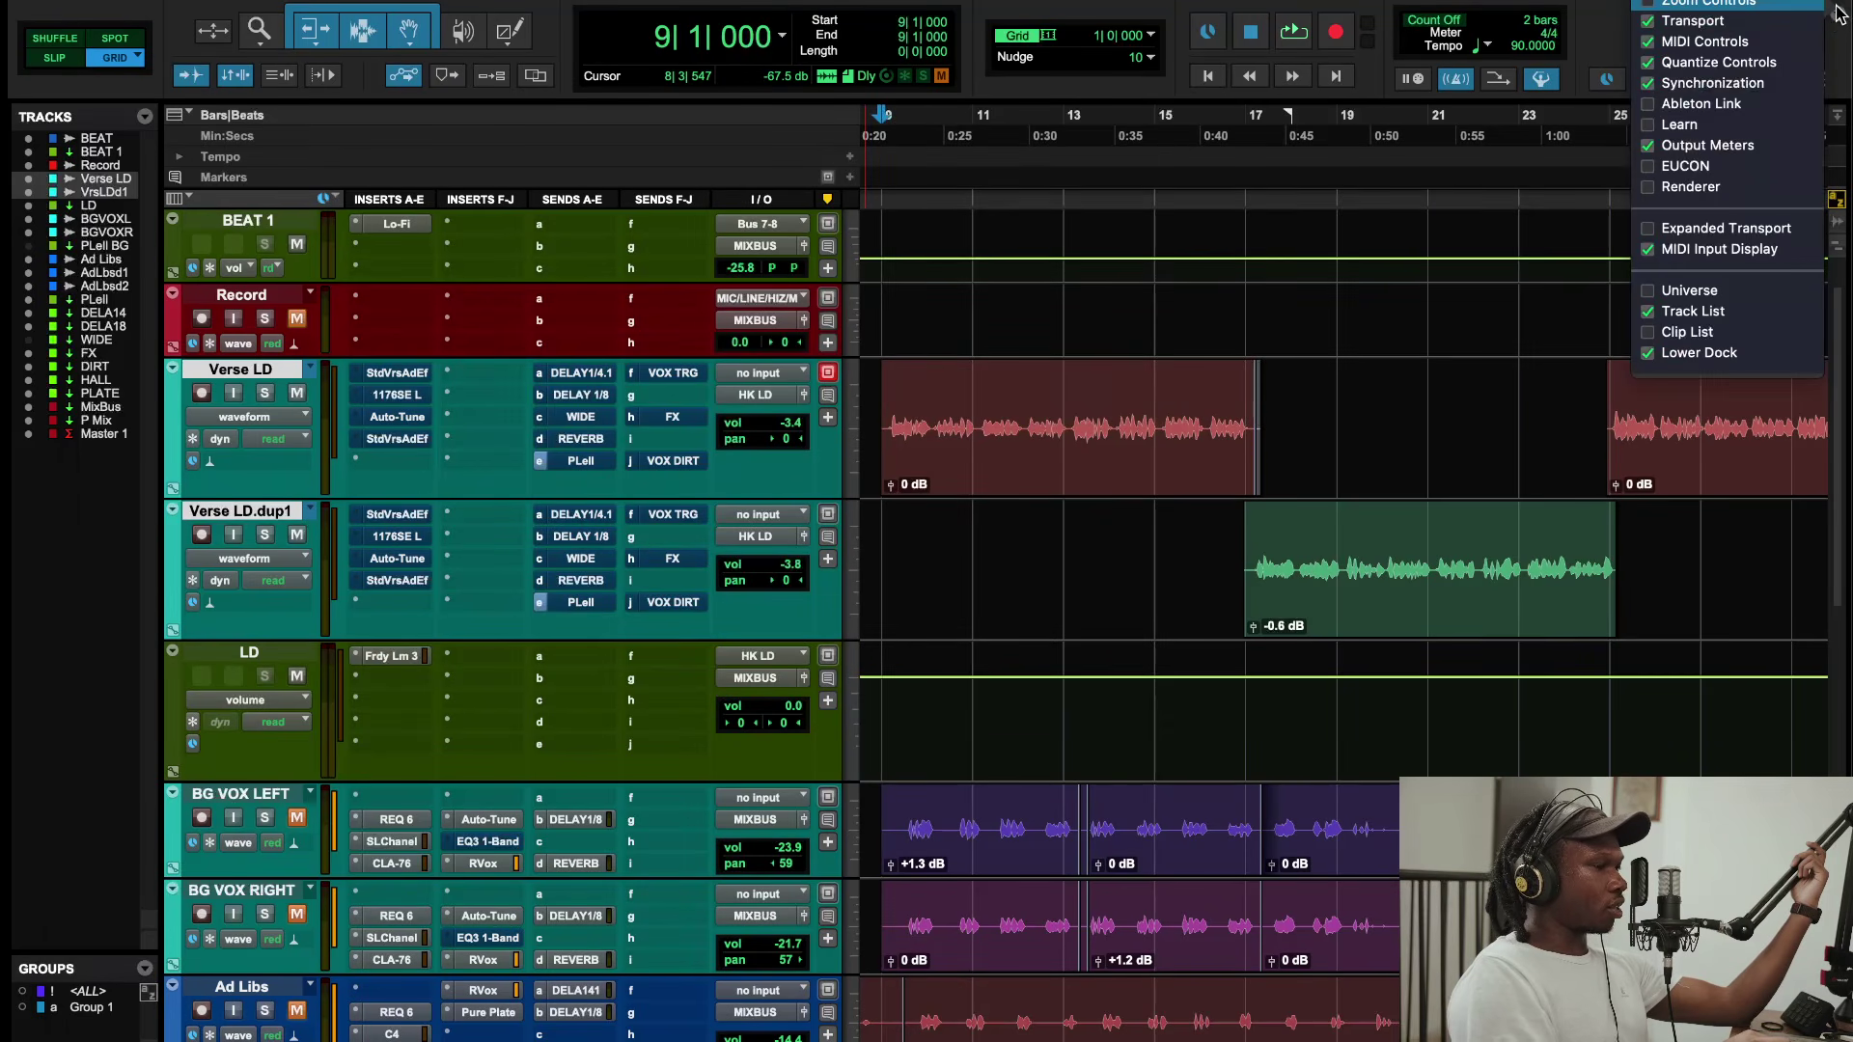
pyautogui.click(1709, 4)
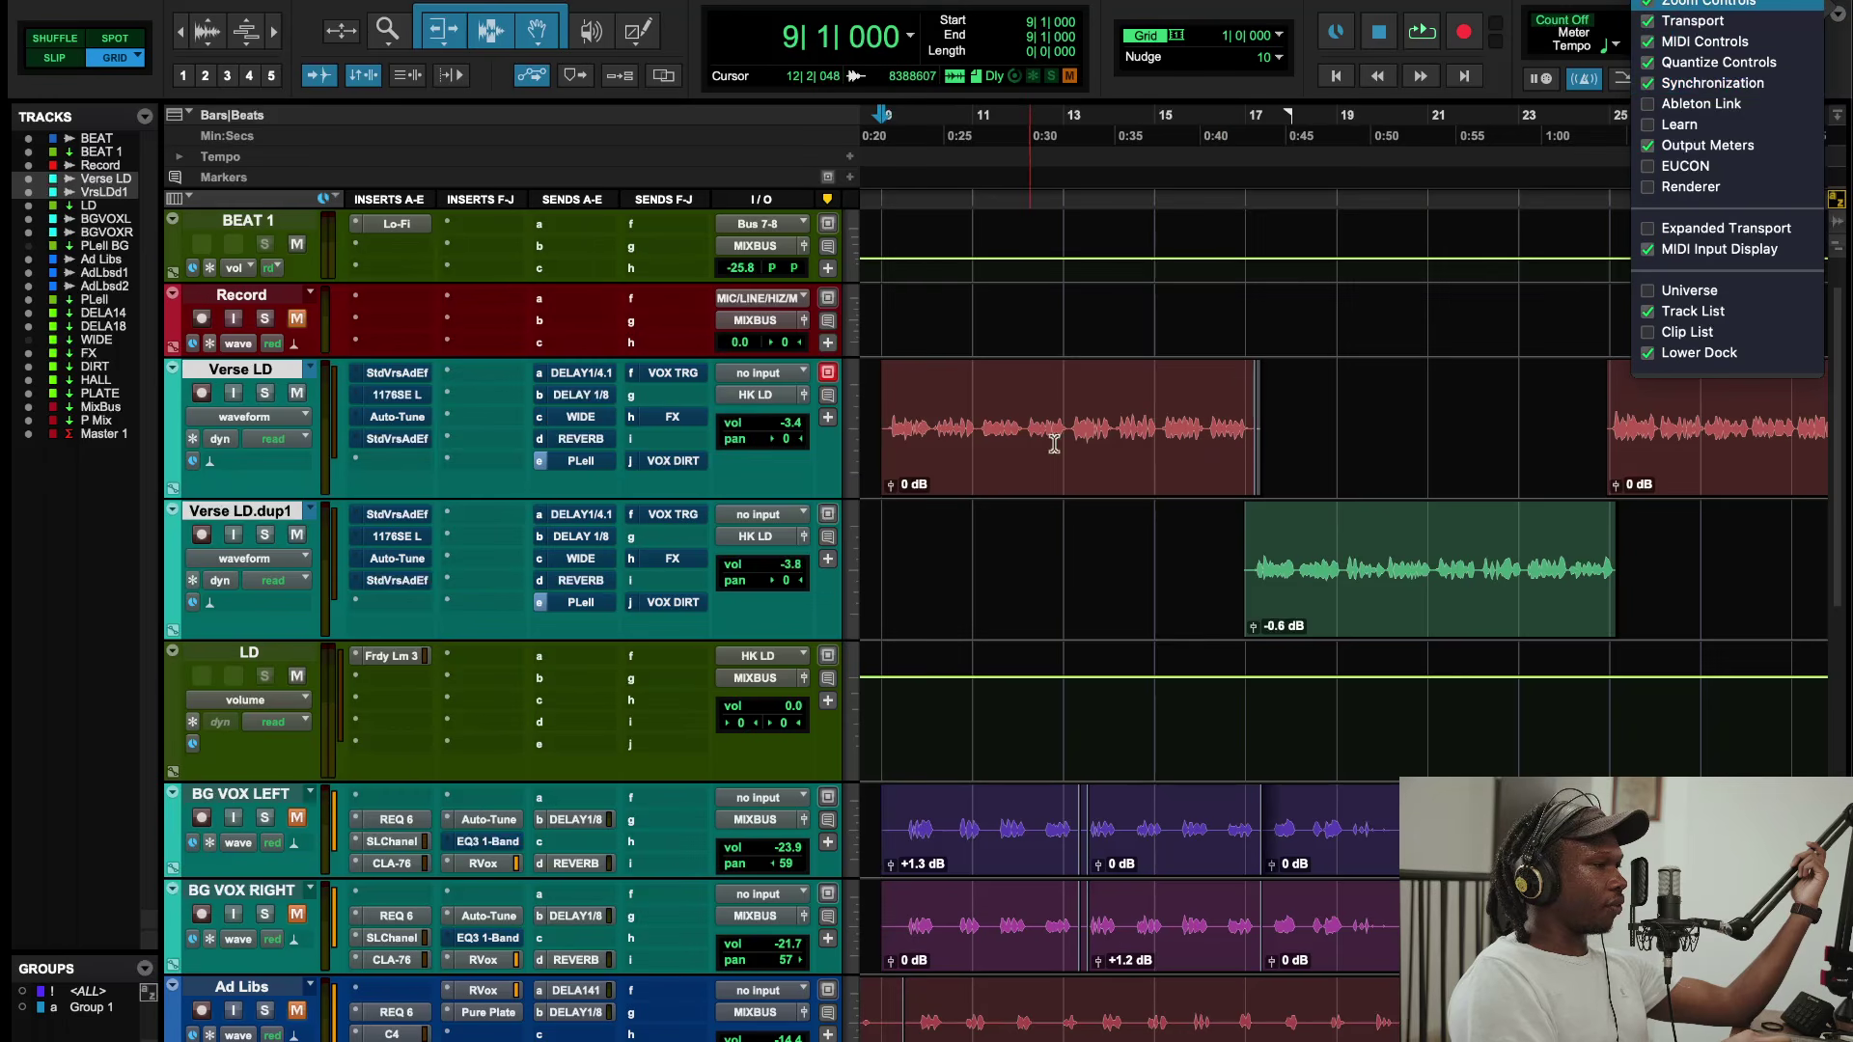
pyautogui.click(1108, 541)
pyautogui.click(215, 17)
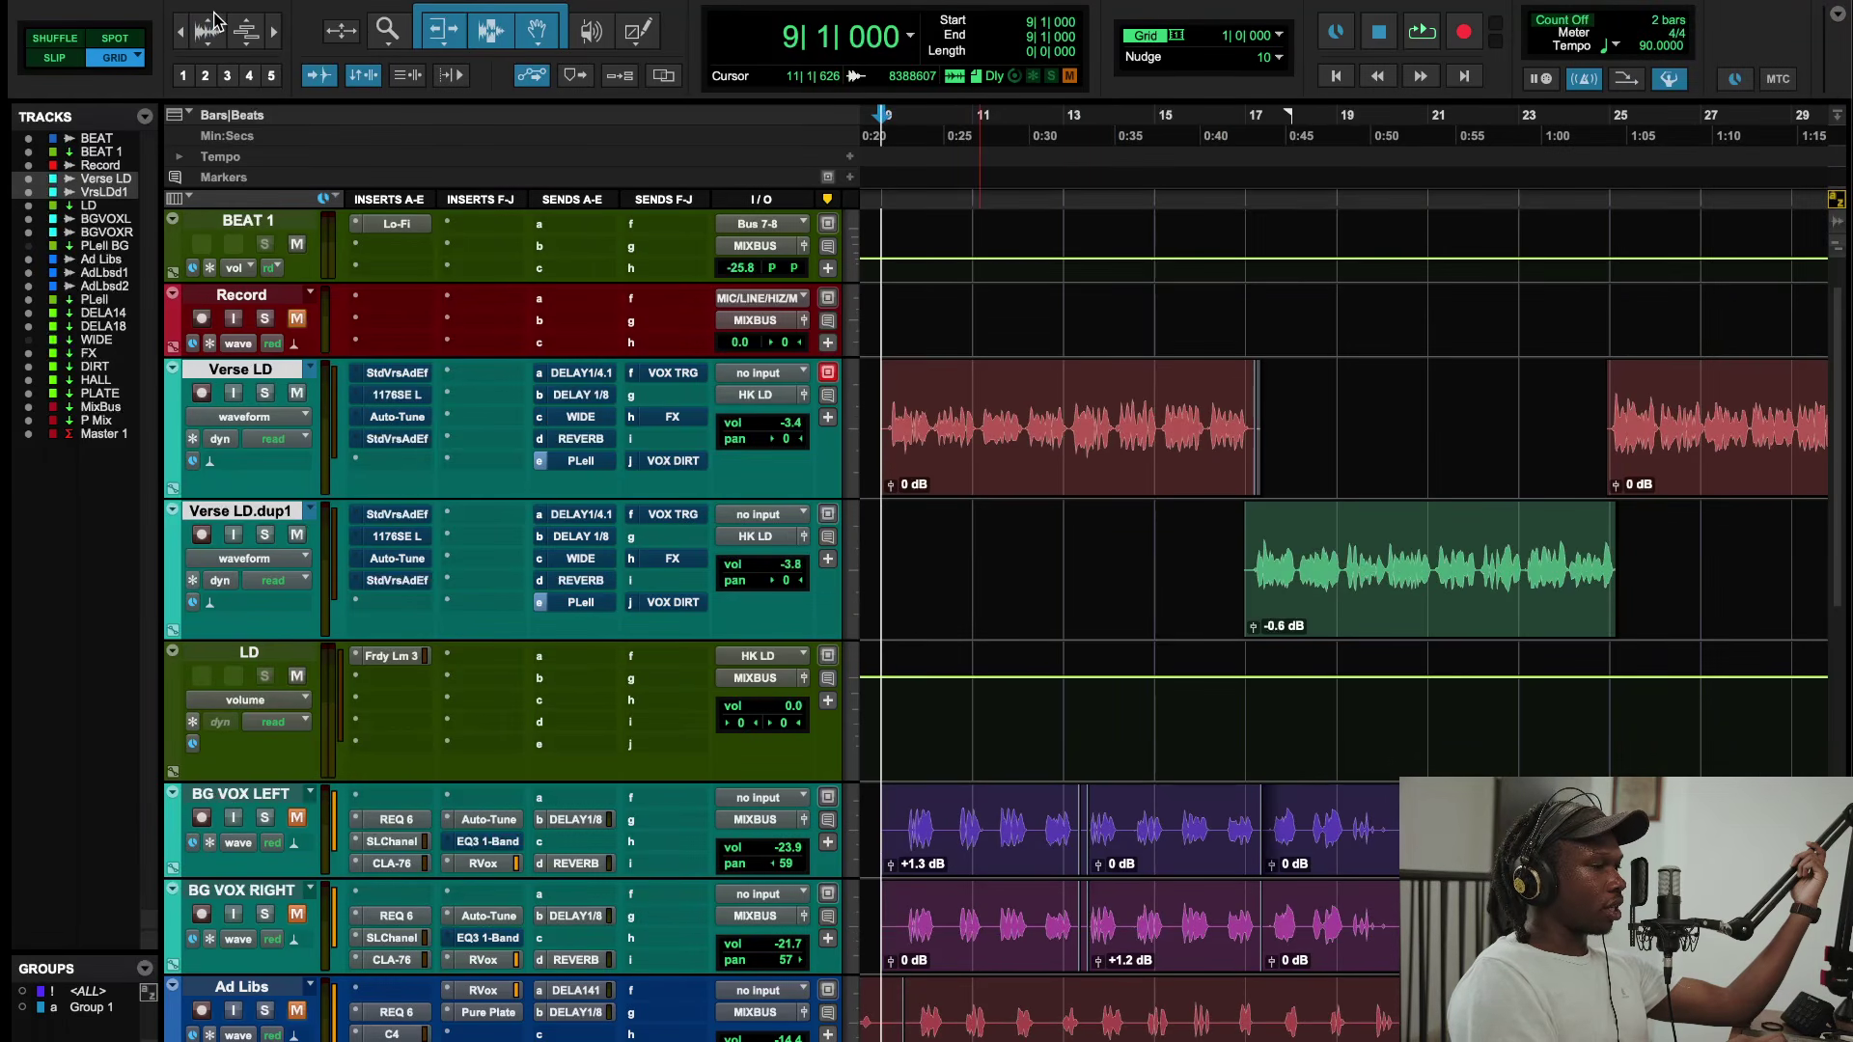
pyautogui.click(215, 17)
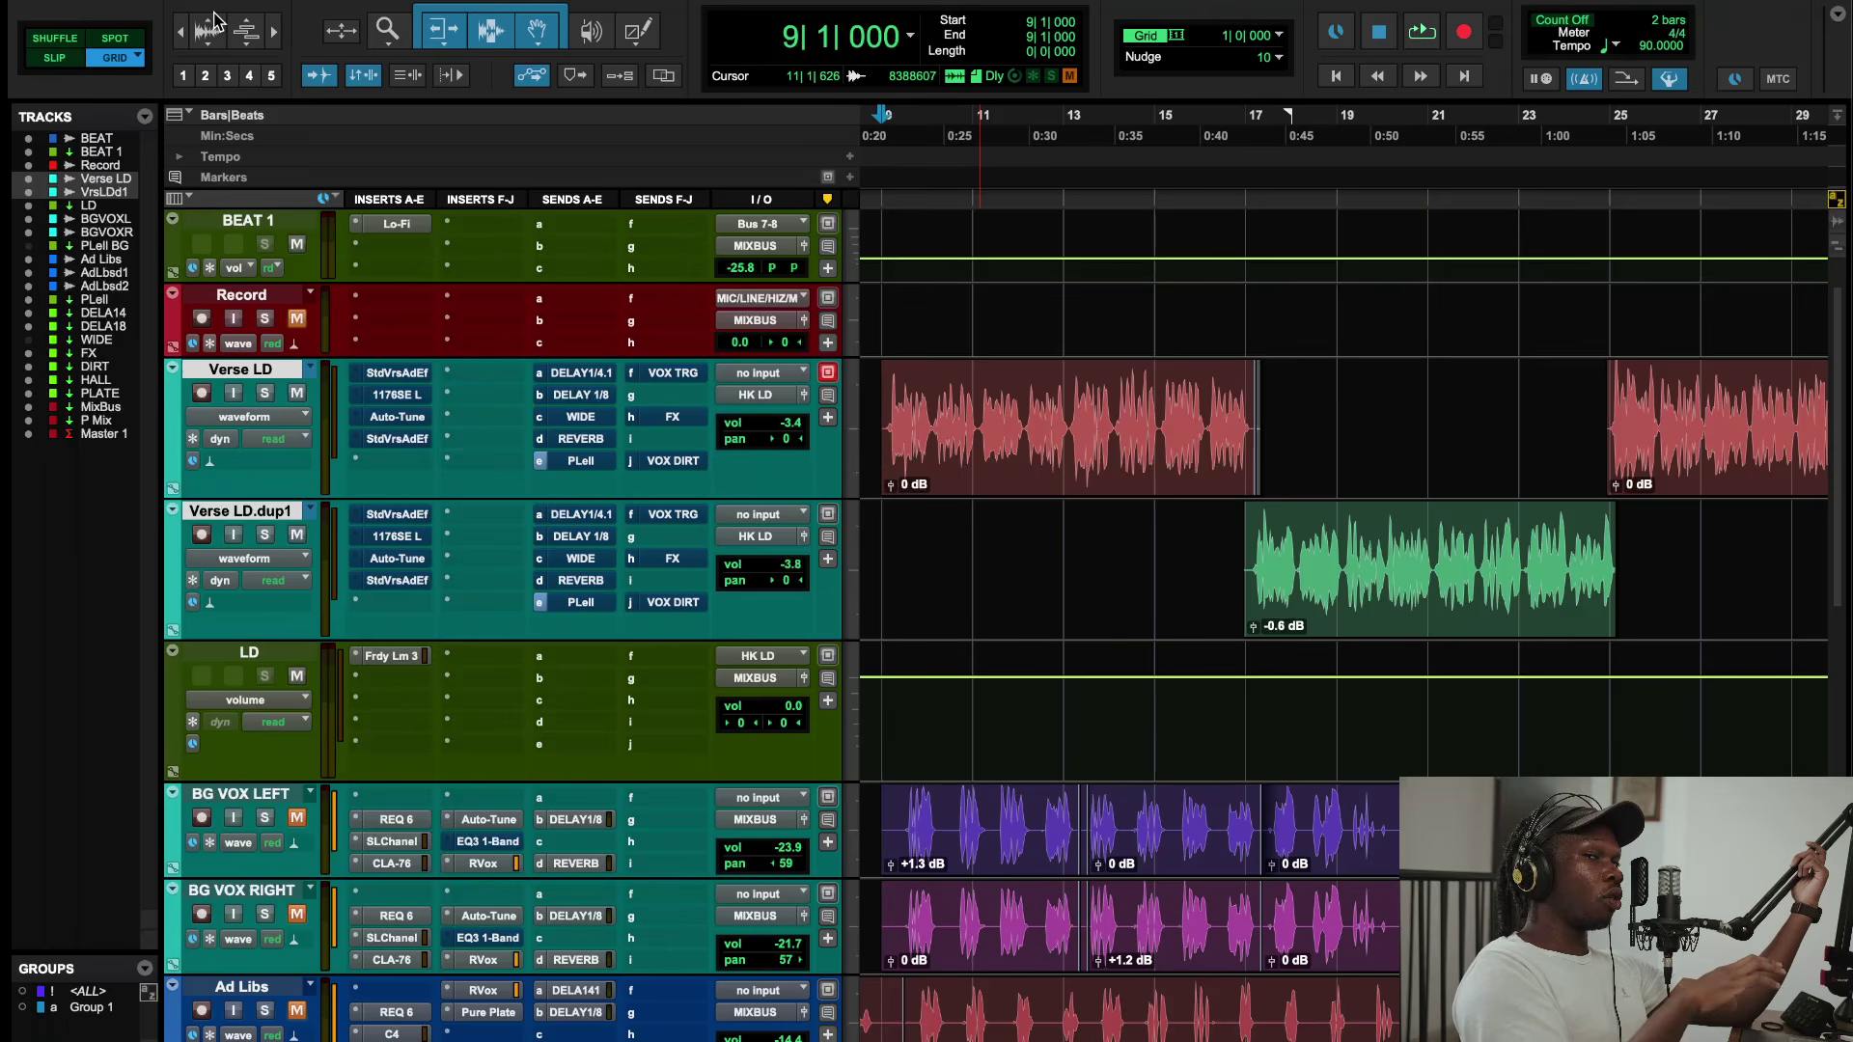
pyautogui.scroll(3, 1032, 463)
pyautogui.scroll(-4, 1038, 469)
pyautogui.scroll(3, 1039, 470)
pyautogui.scroll(-3, 1041, 473)
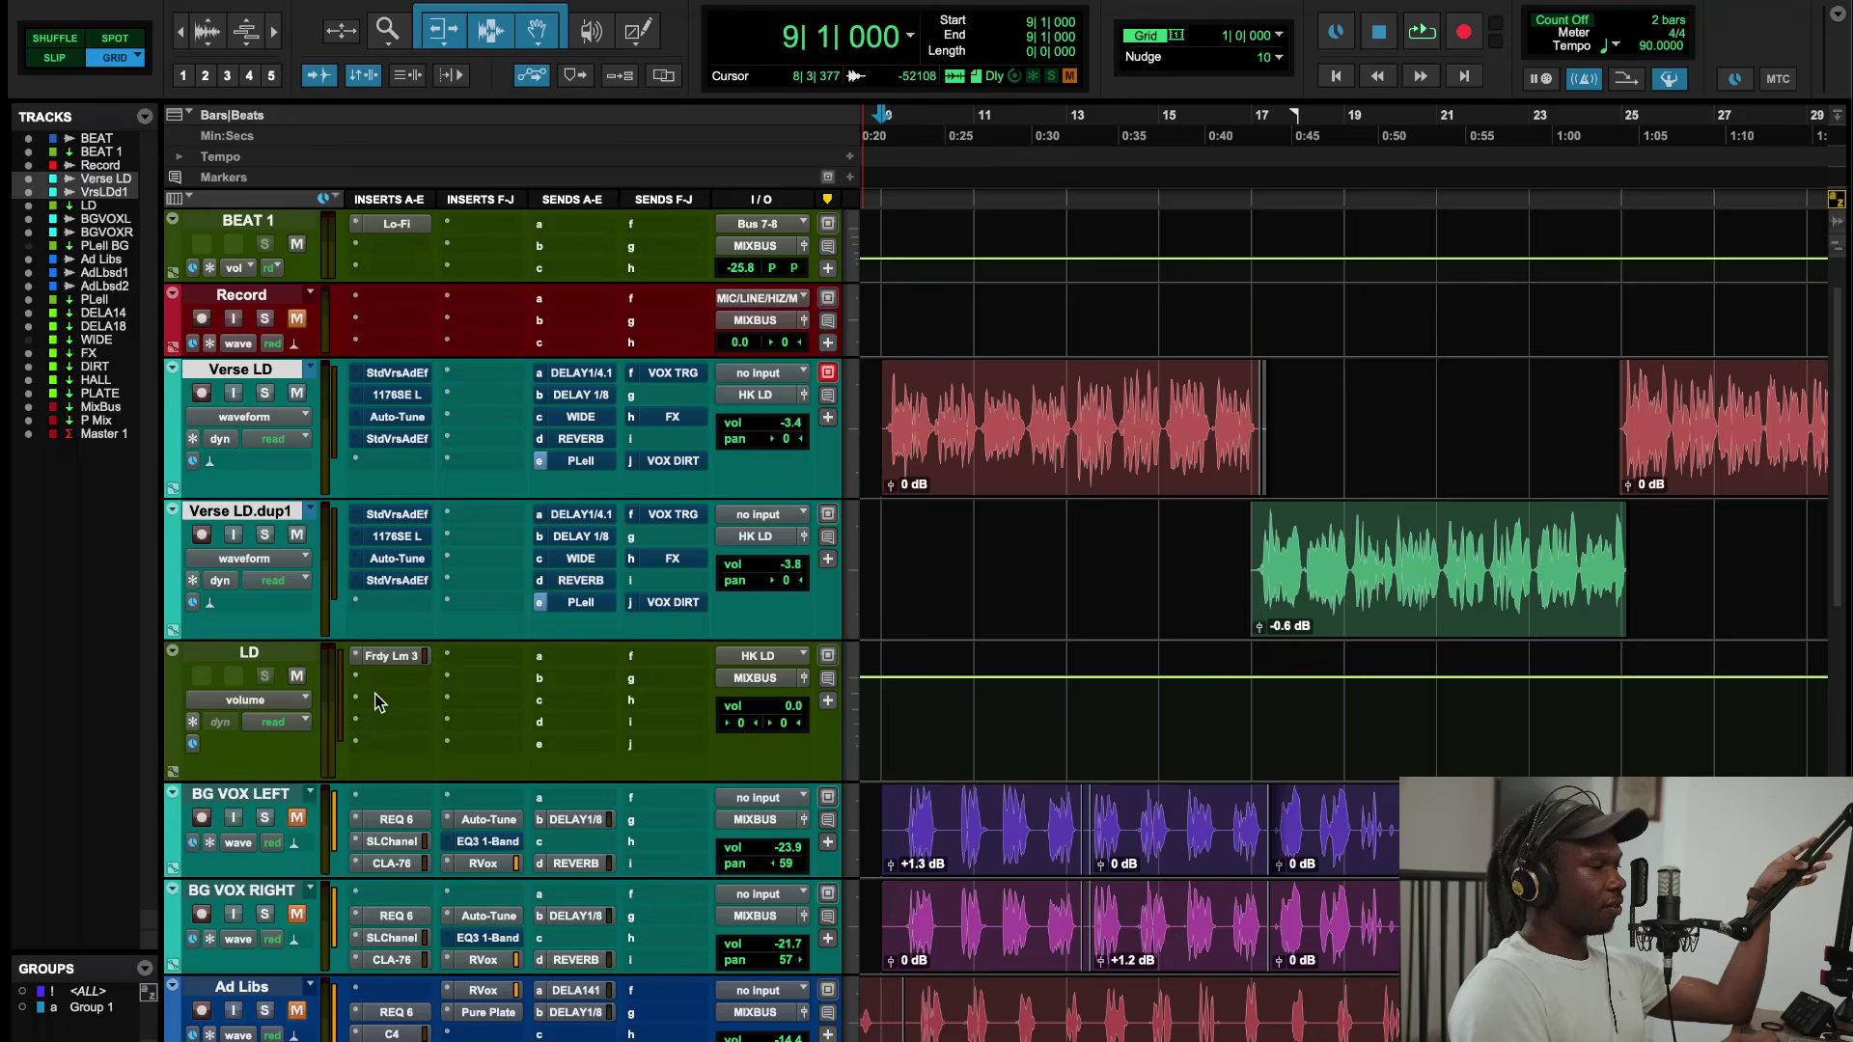
# Step: Play the session and set the LD track's Faraday Limiter threshold to -18.5 dB and output to -17.0 dB
pyautogui.click(392, 655)
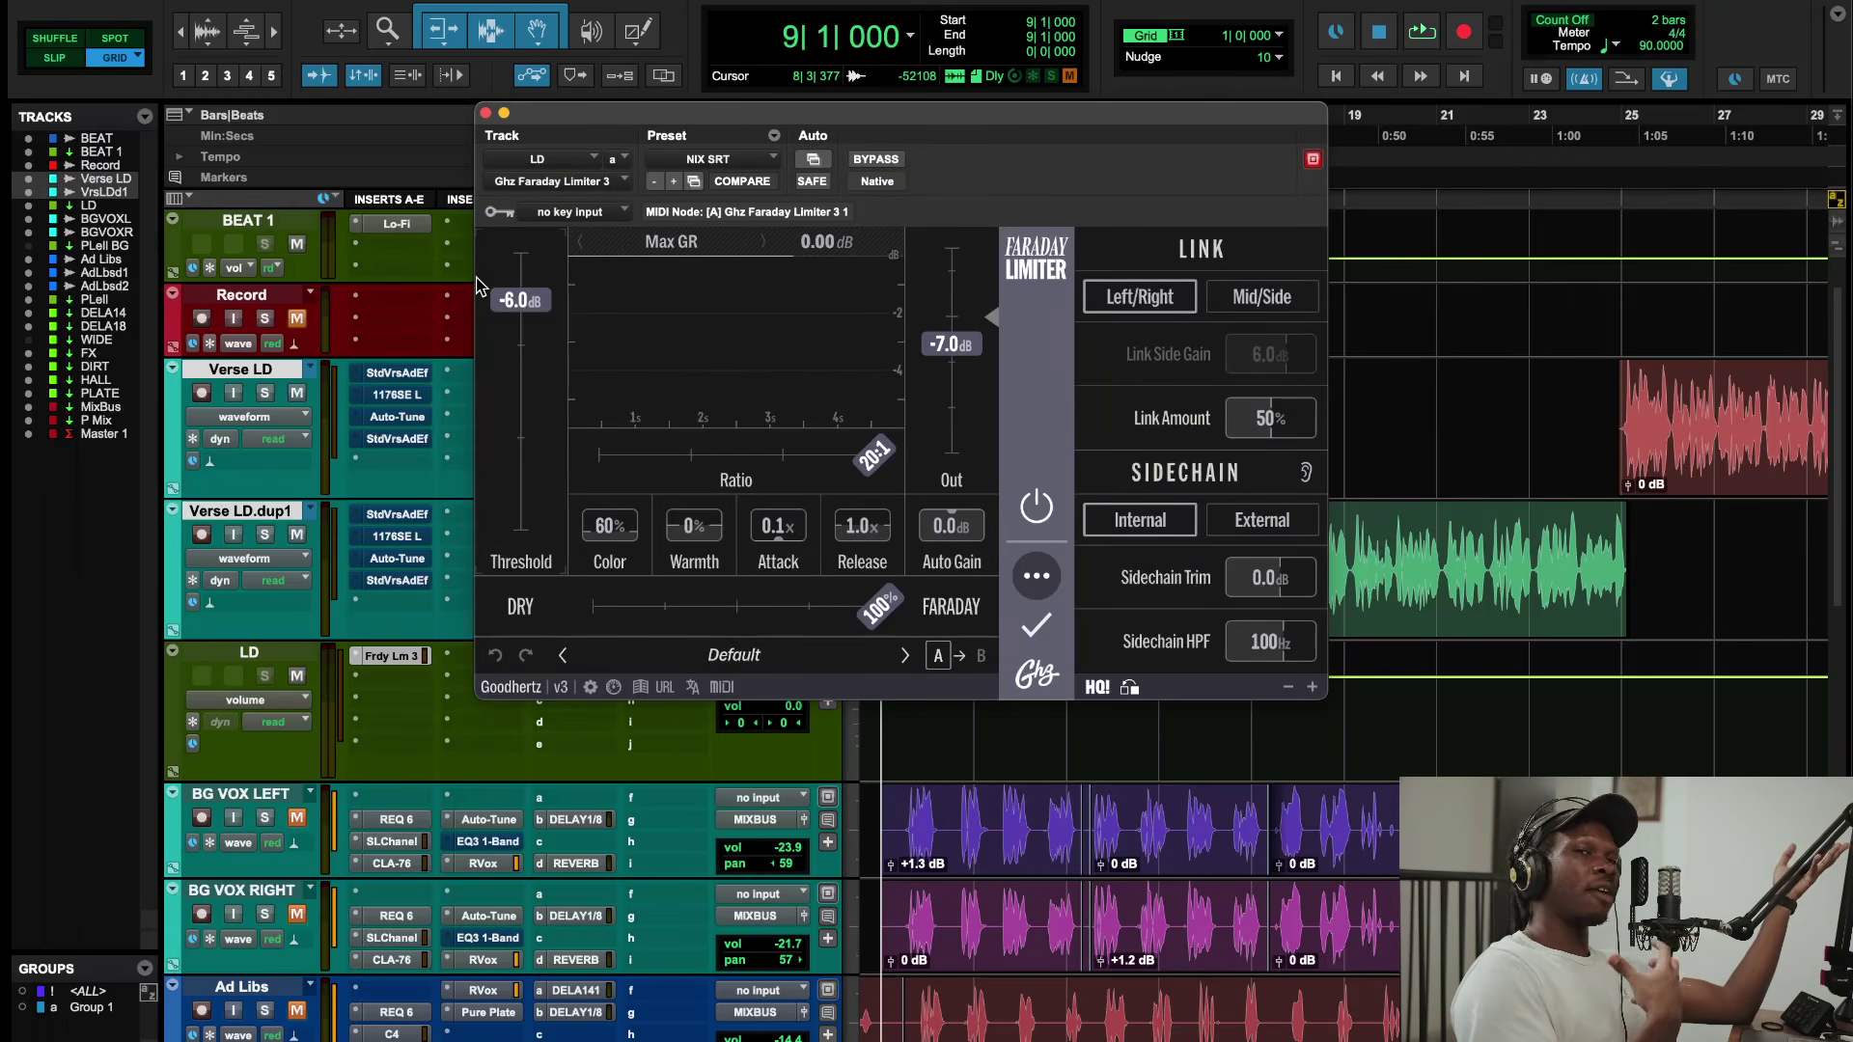
pyautogui.press('space')
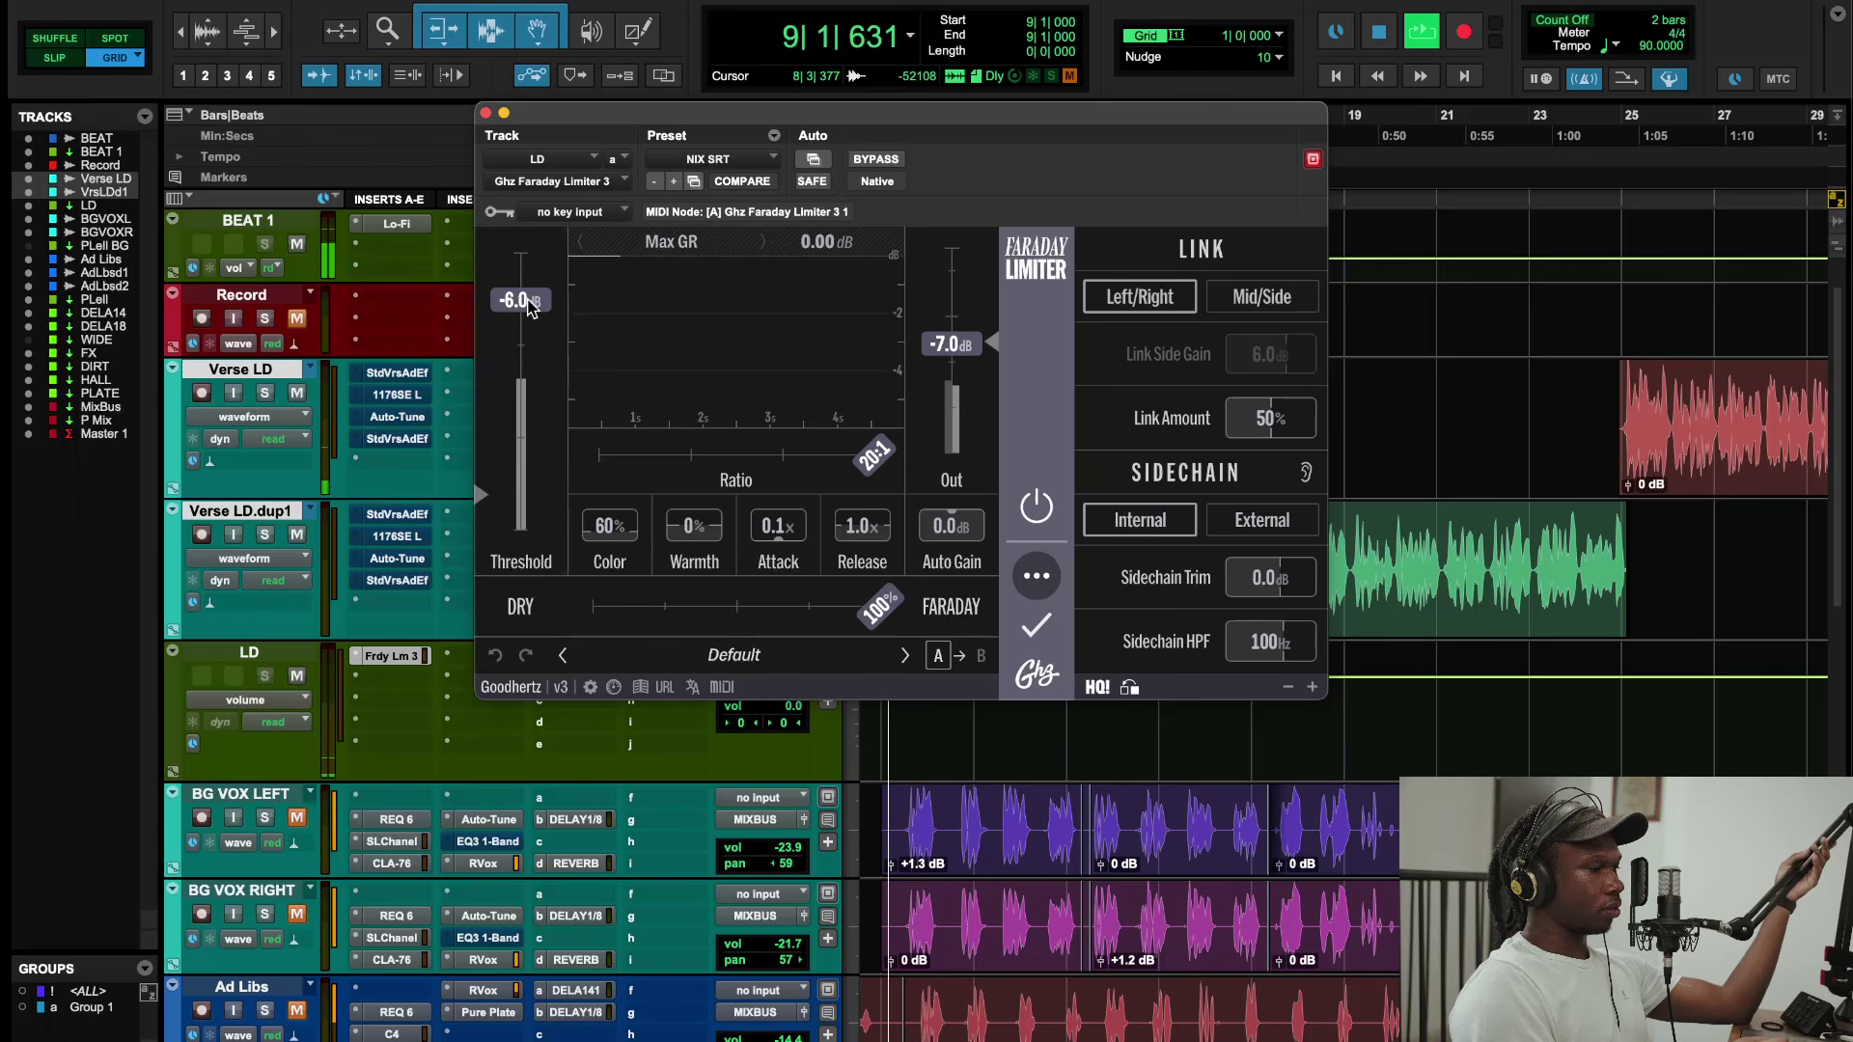
pyautogui.moveTo(547, 311); pyautogui.dragTo(546, 409)
pyautogui.moveTo(953, 346); pyautogui.dragTo(958, 389)
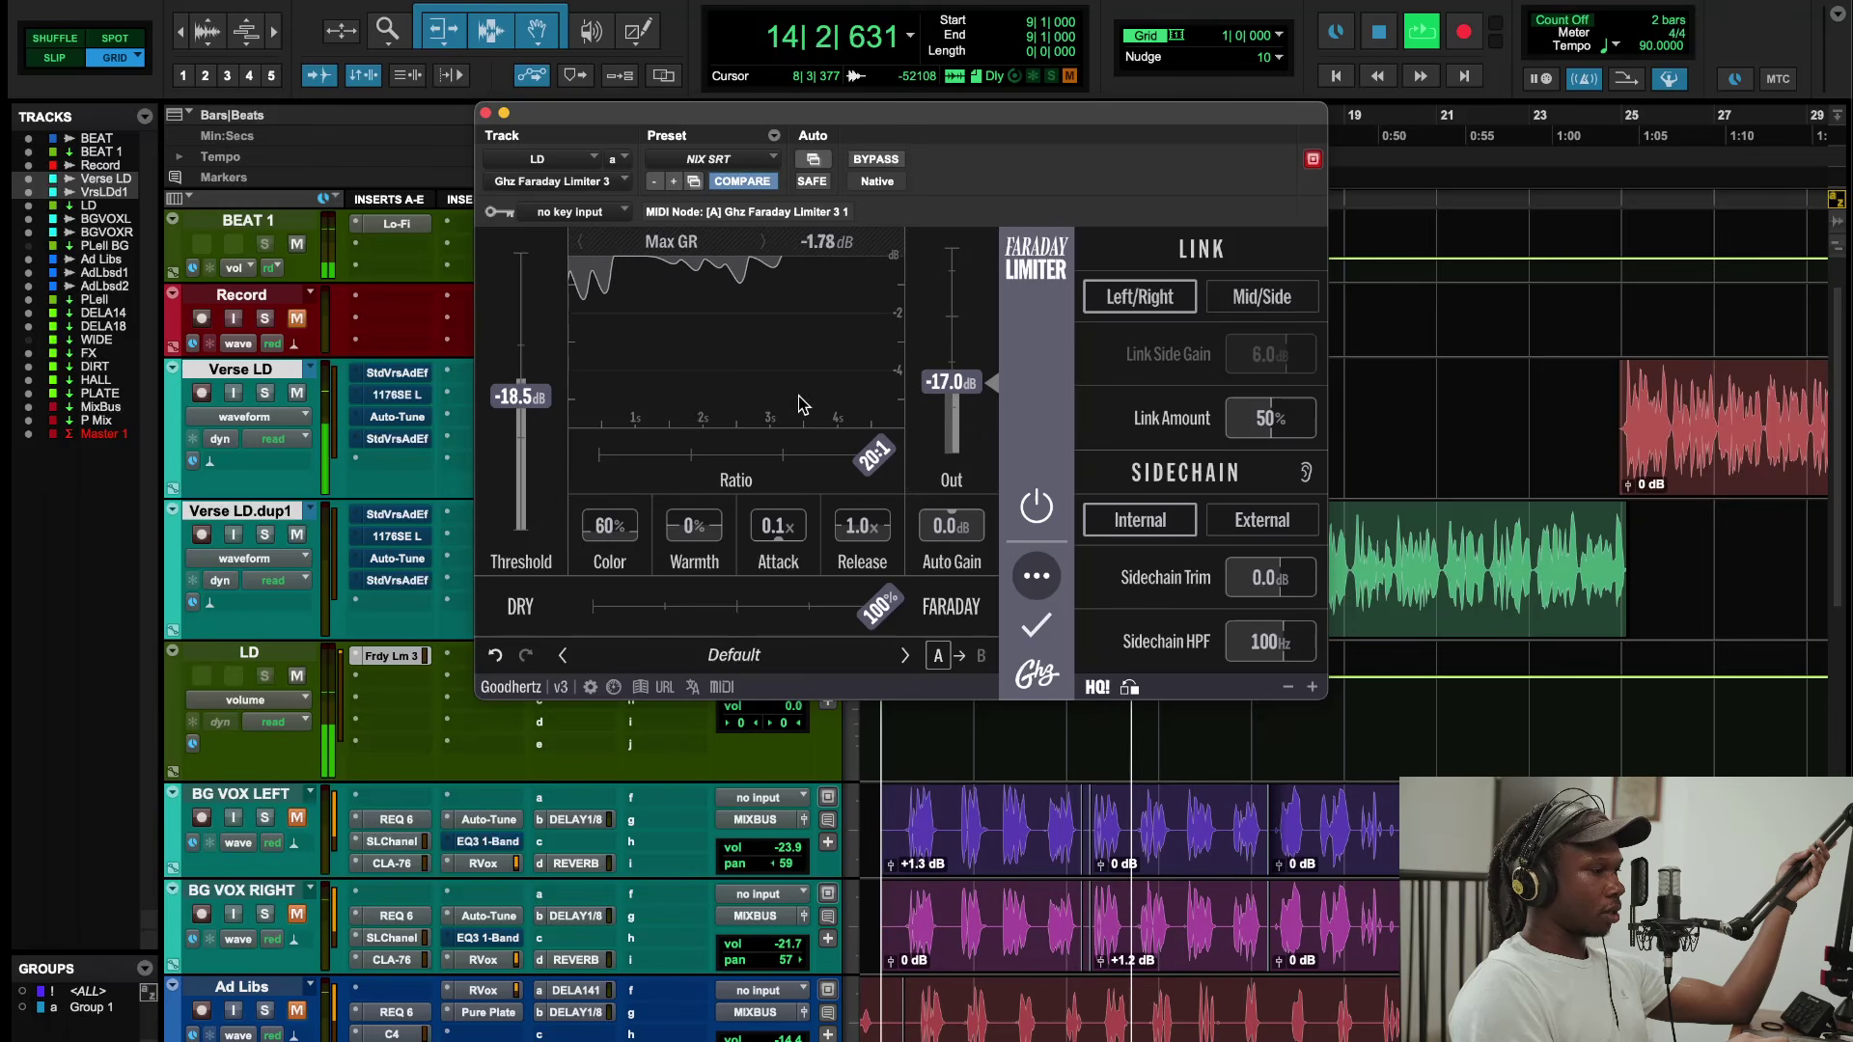
# Step: Set the limiter's attack to 0.9x, release to 0.1x and threshold to -17.0 dB, stop playback and close the plug-in
pyautogui.moveTo(791, 546); pyautogui.dragTo(796, 455)
pyautogui.moveTo(857, 530); pyautogui.dragTo(842, 641)
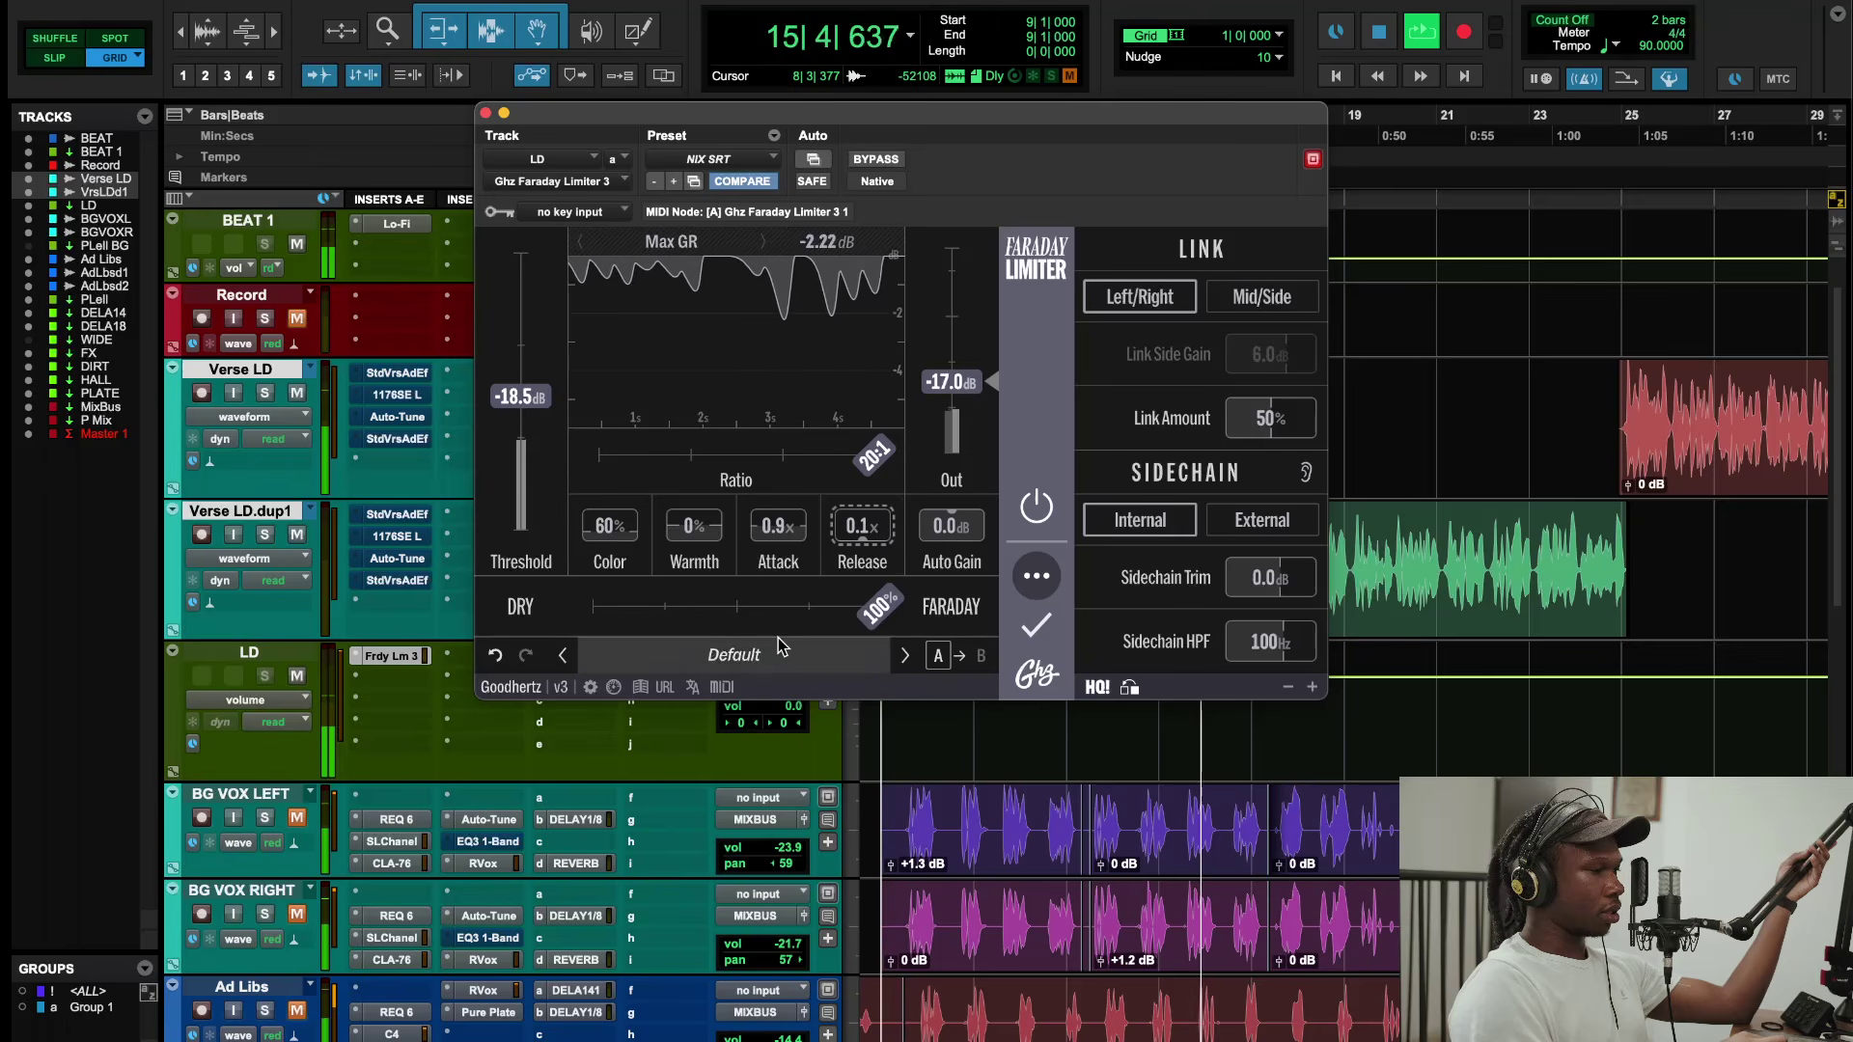
pyautogui.moveTo(522, 396); pyautogui.dragTo(516, 386)
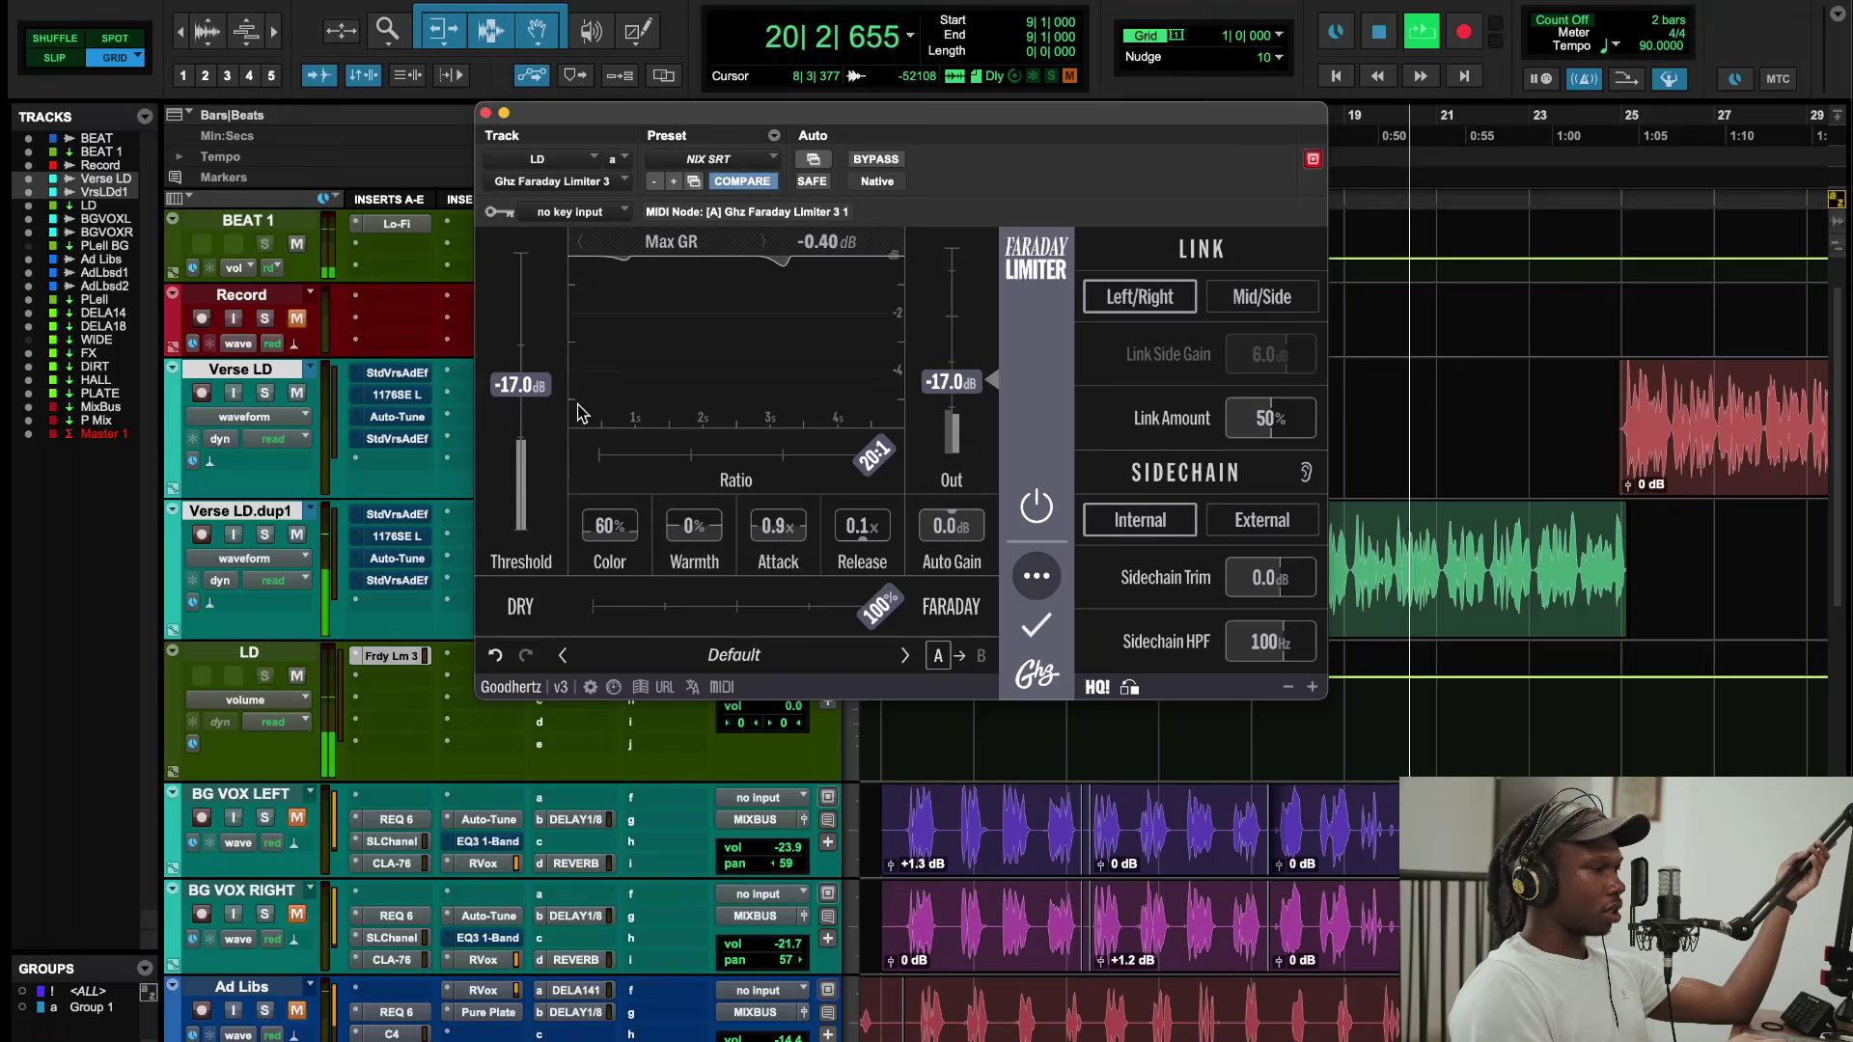
pyautogui.press('space')
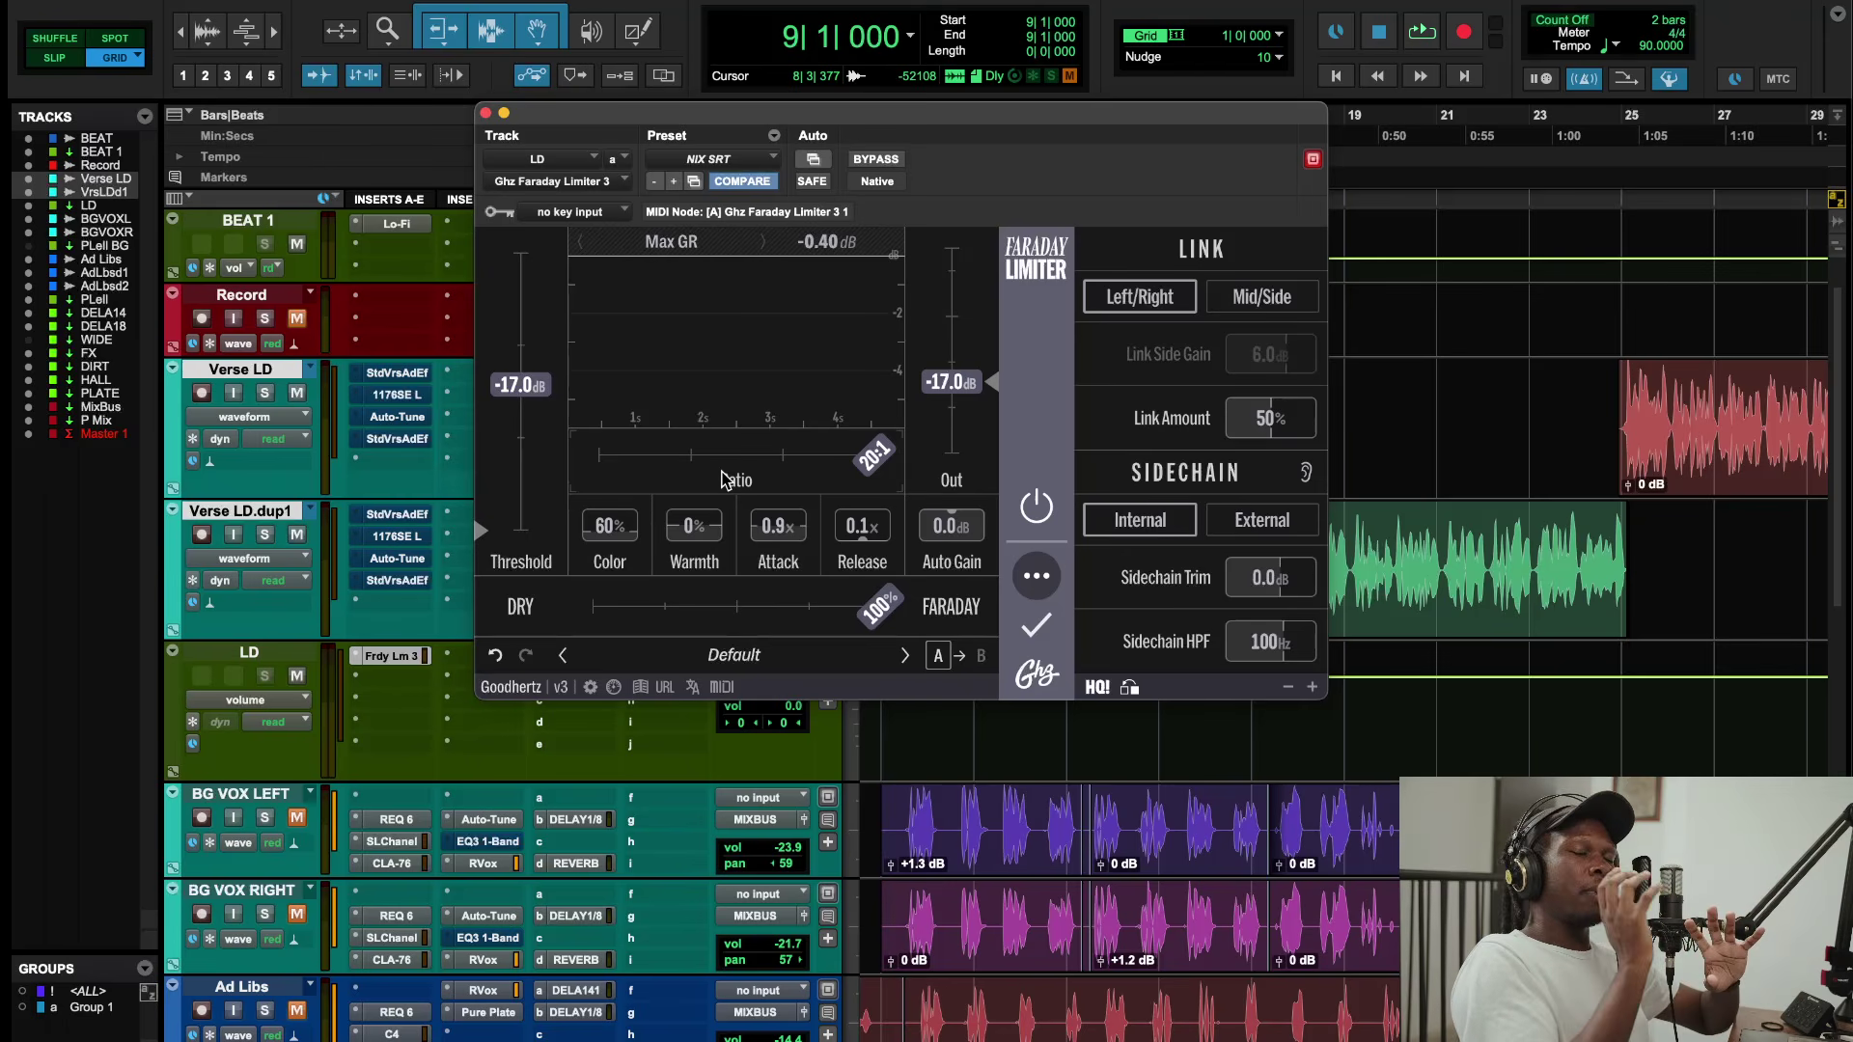
pyautogui.click(485, 114)
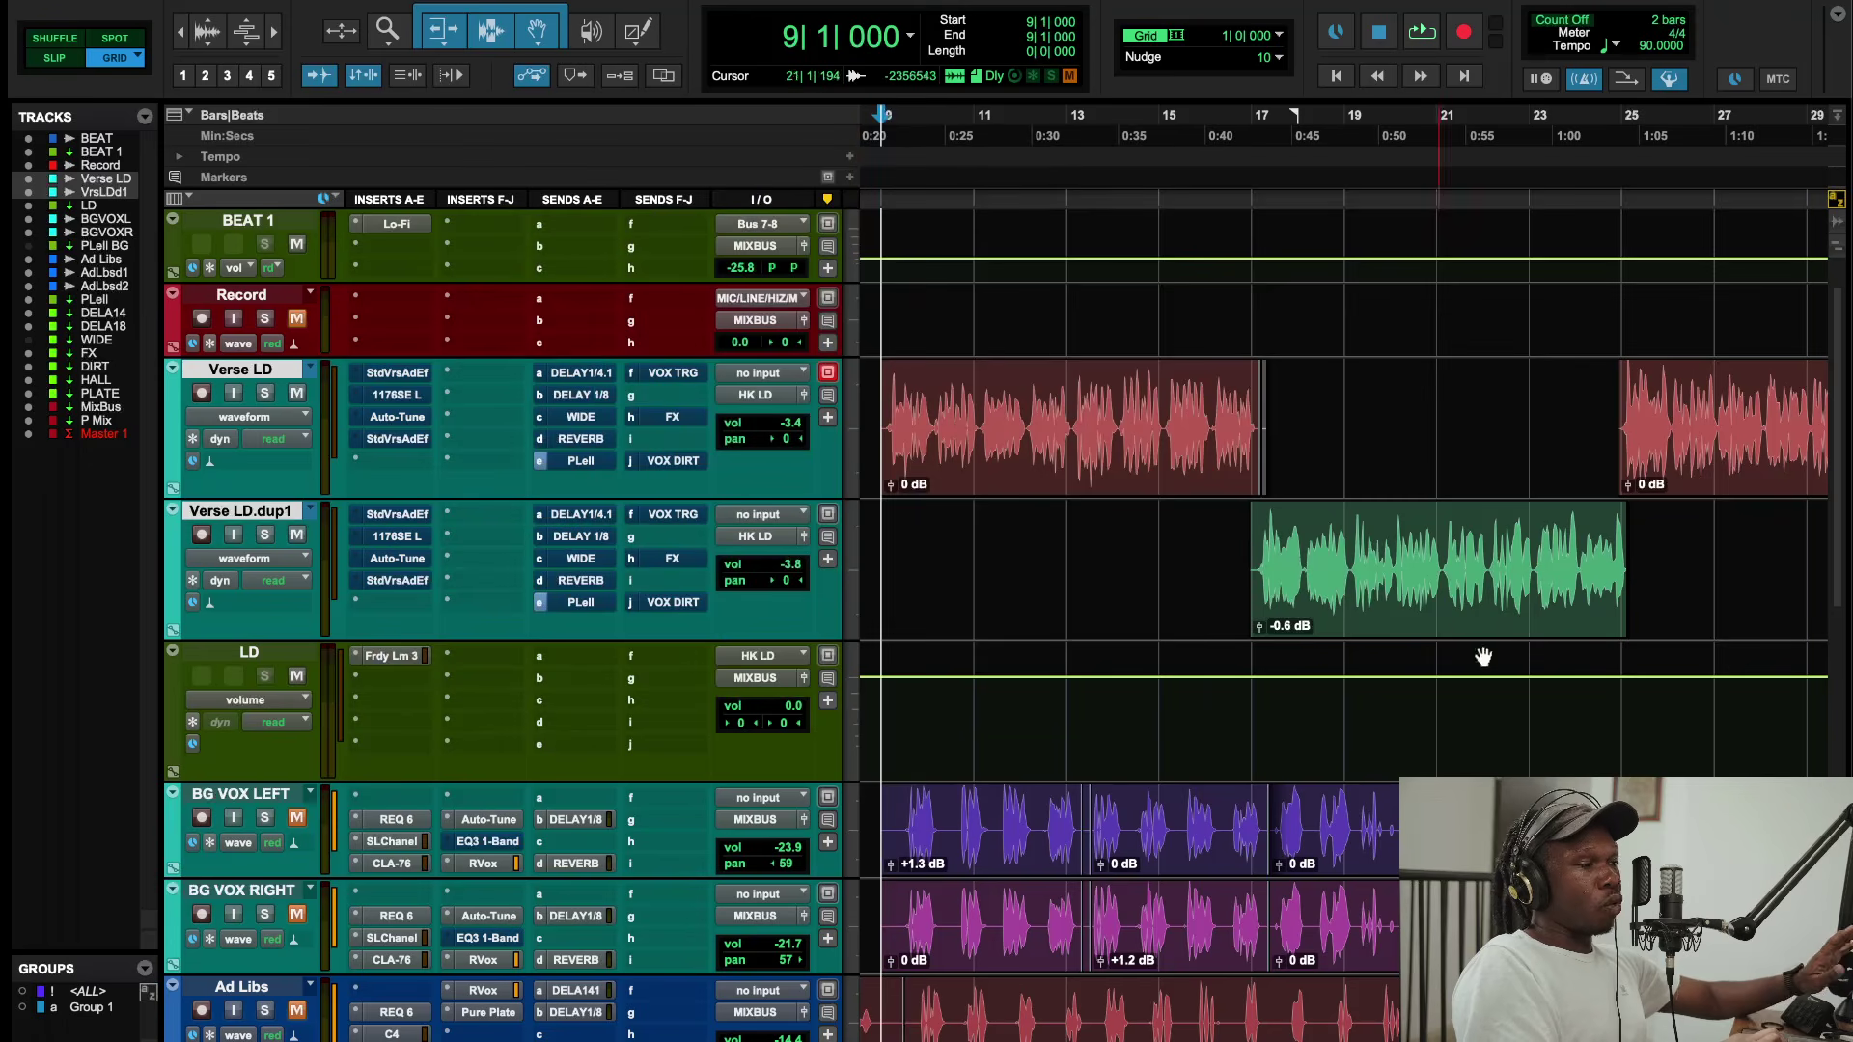
pyautogui.hscroll(-3, 1213, 511)
pyautogui.hscroll(6, 1214, 513)
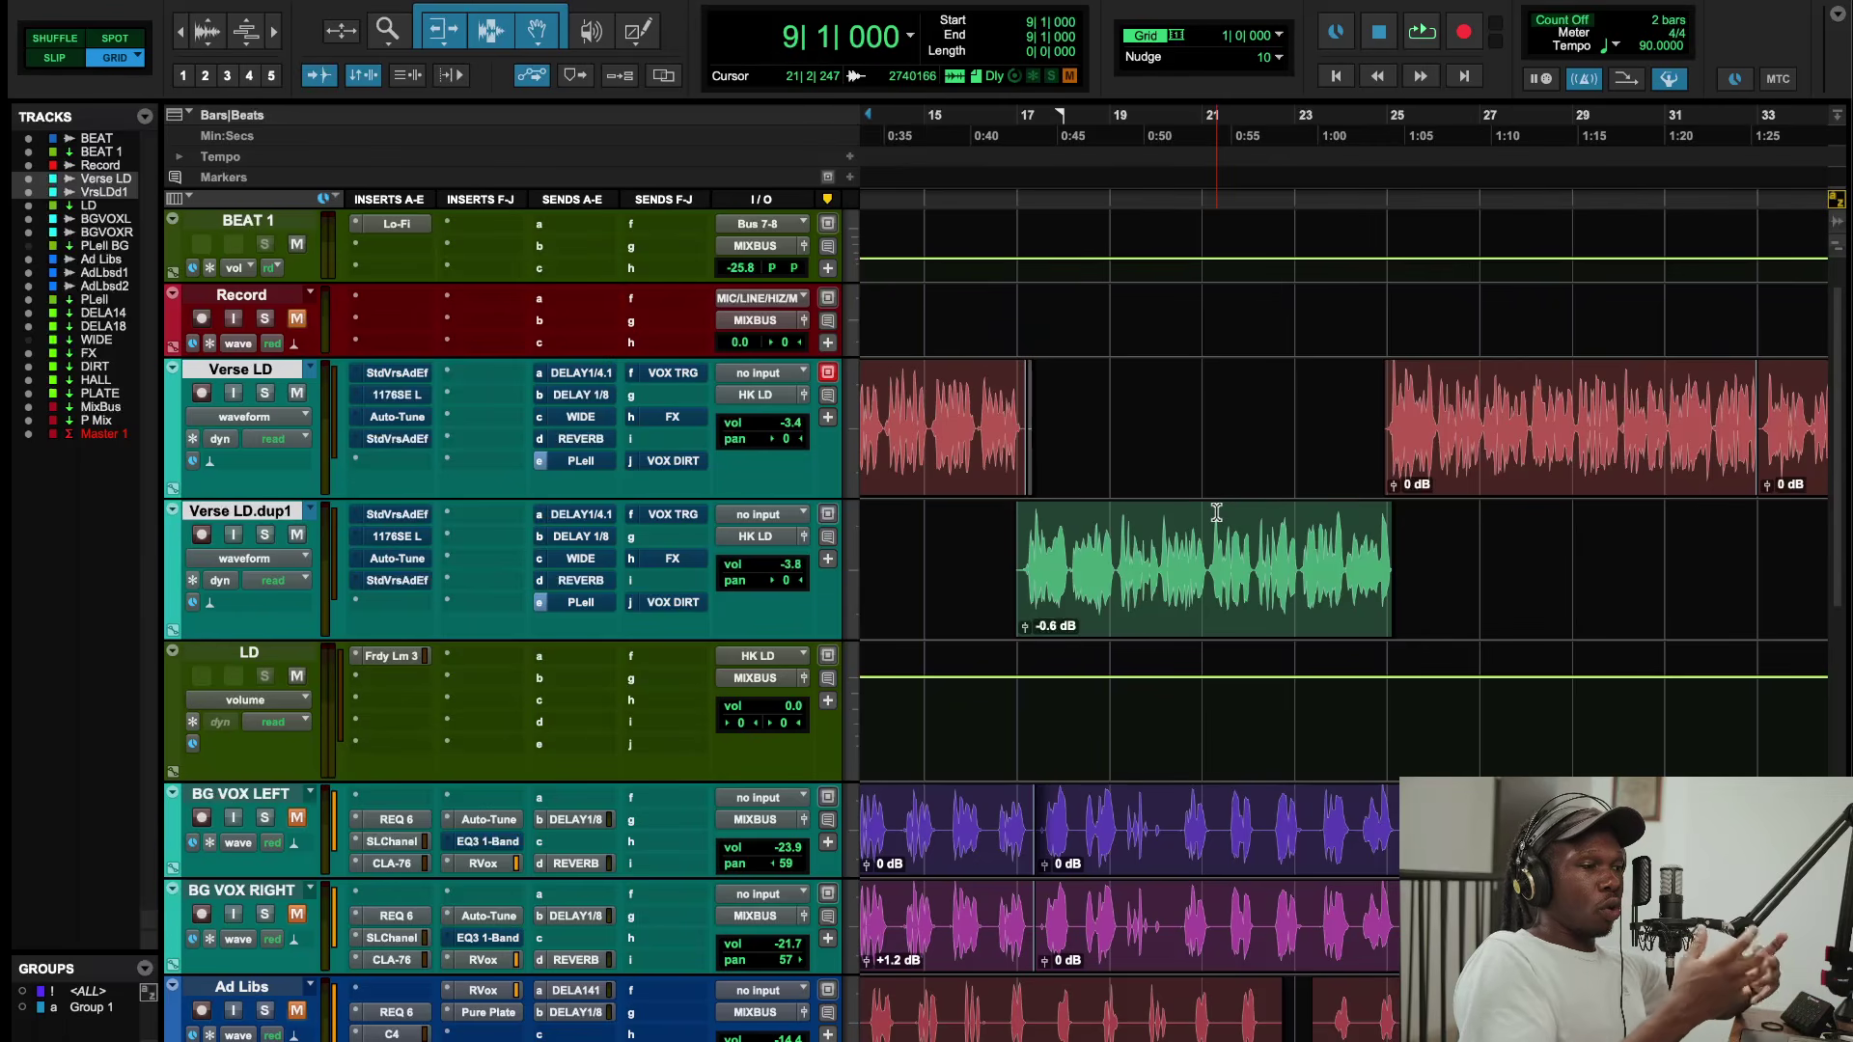
pyautogui.hscroll(-2, 1216, 511)
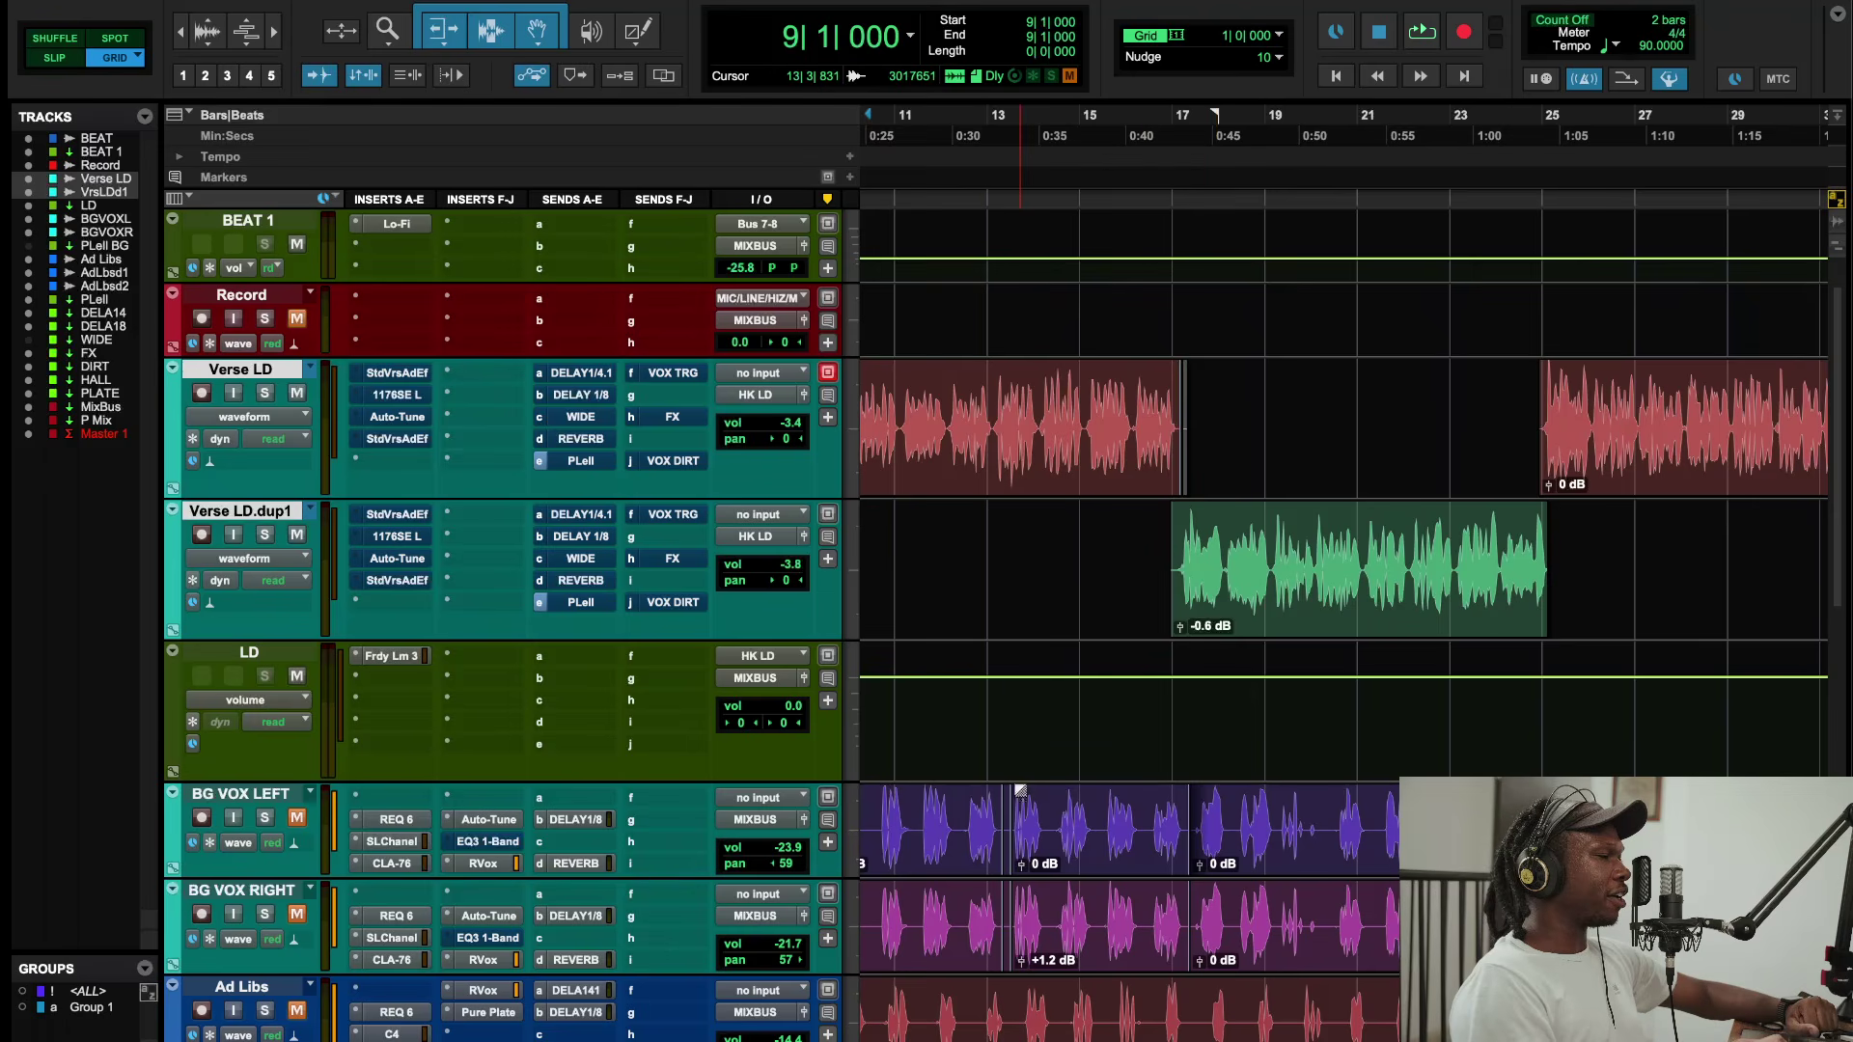
pyautogui.click(390, 657)
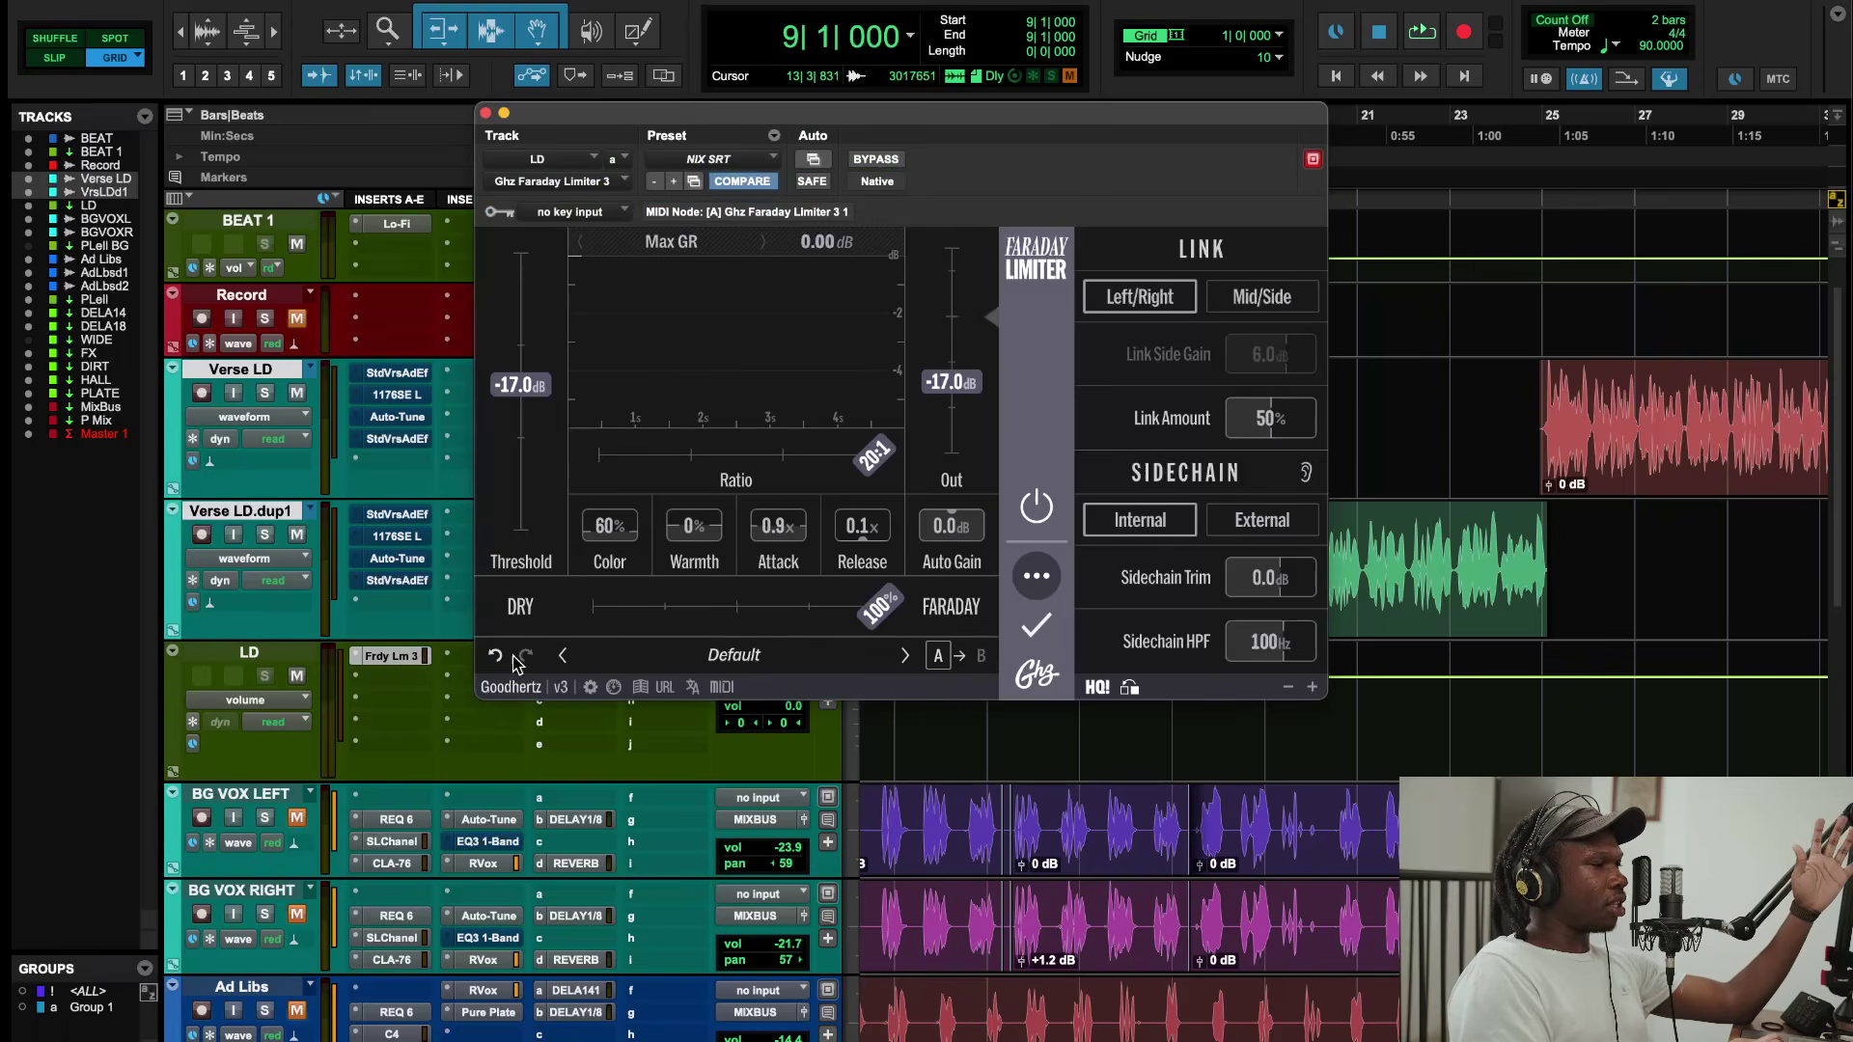
pyautogui.click(485, 114)
pyautogui.hscroll(-2, 1084, 542)
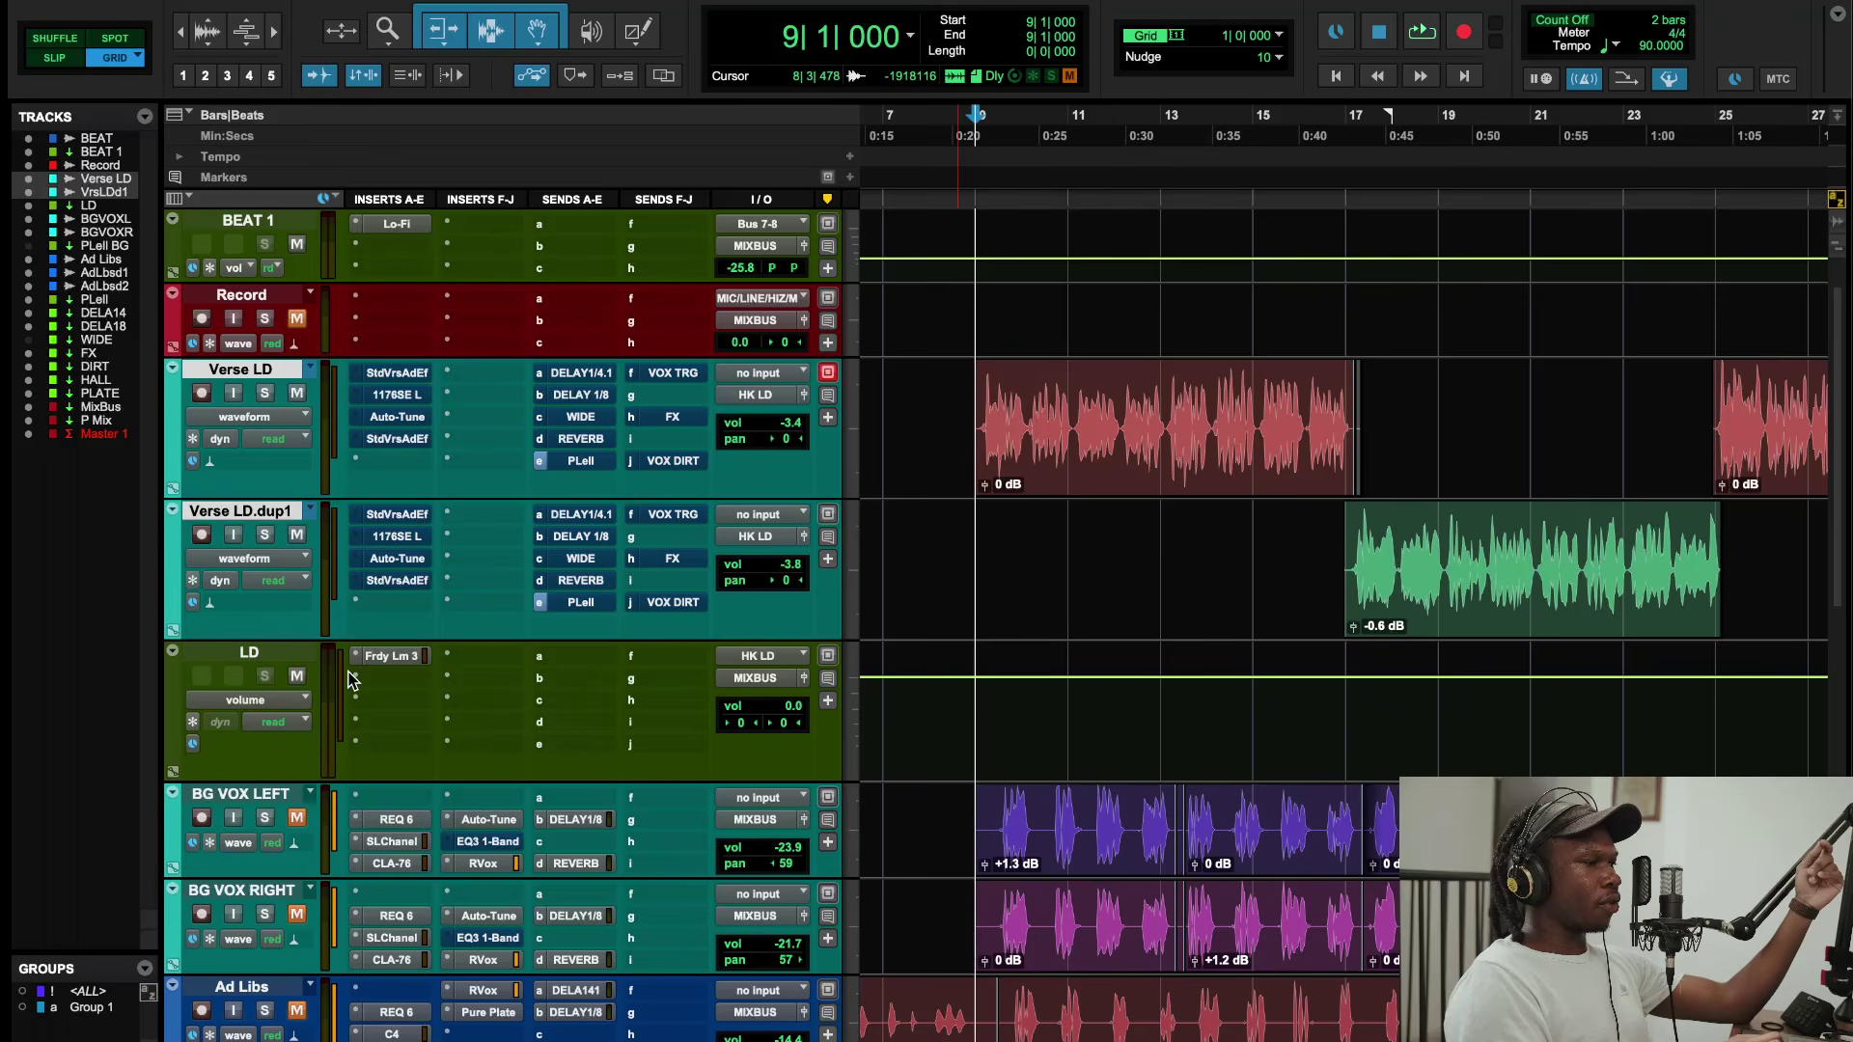
# Step: Insert EQ3 7-Band (mono) in the LD track's second insert slot, below the Faraday Limiter
pyautogui.click(394, 681)
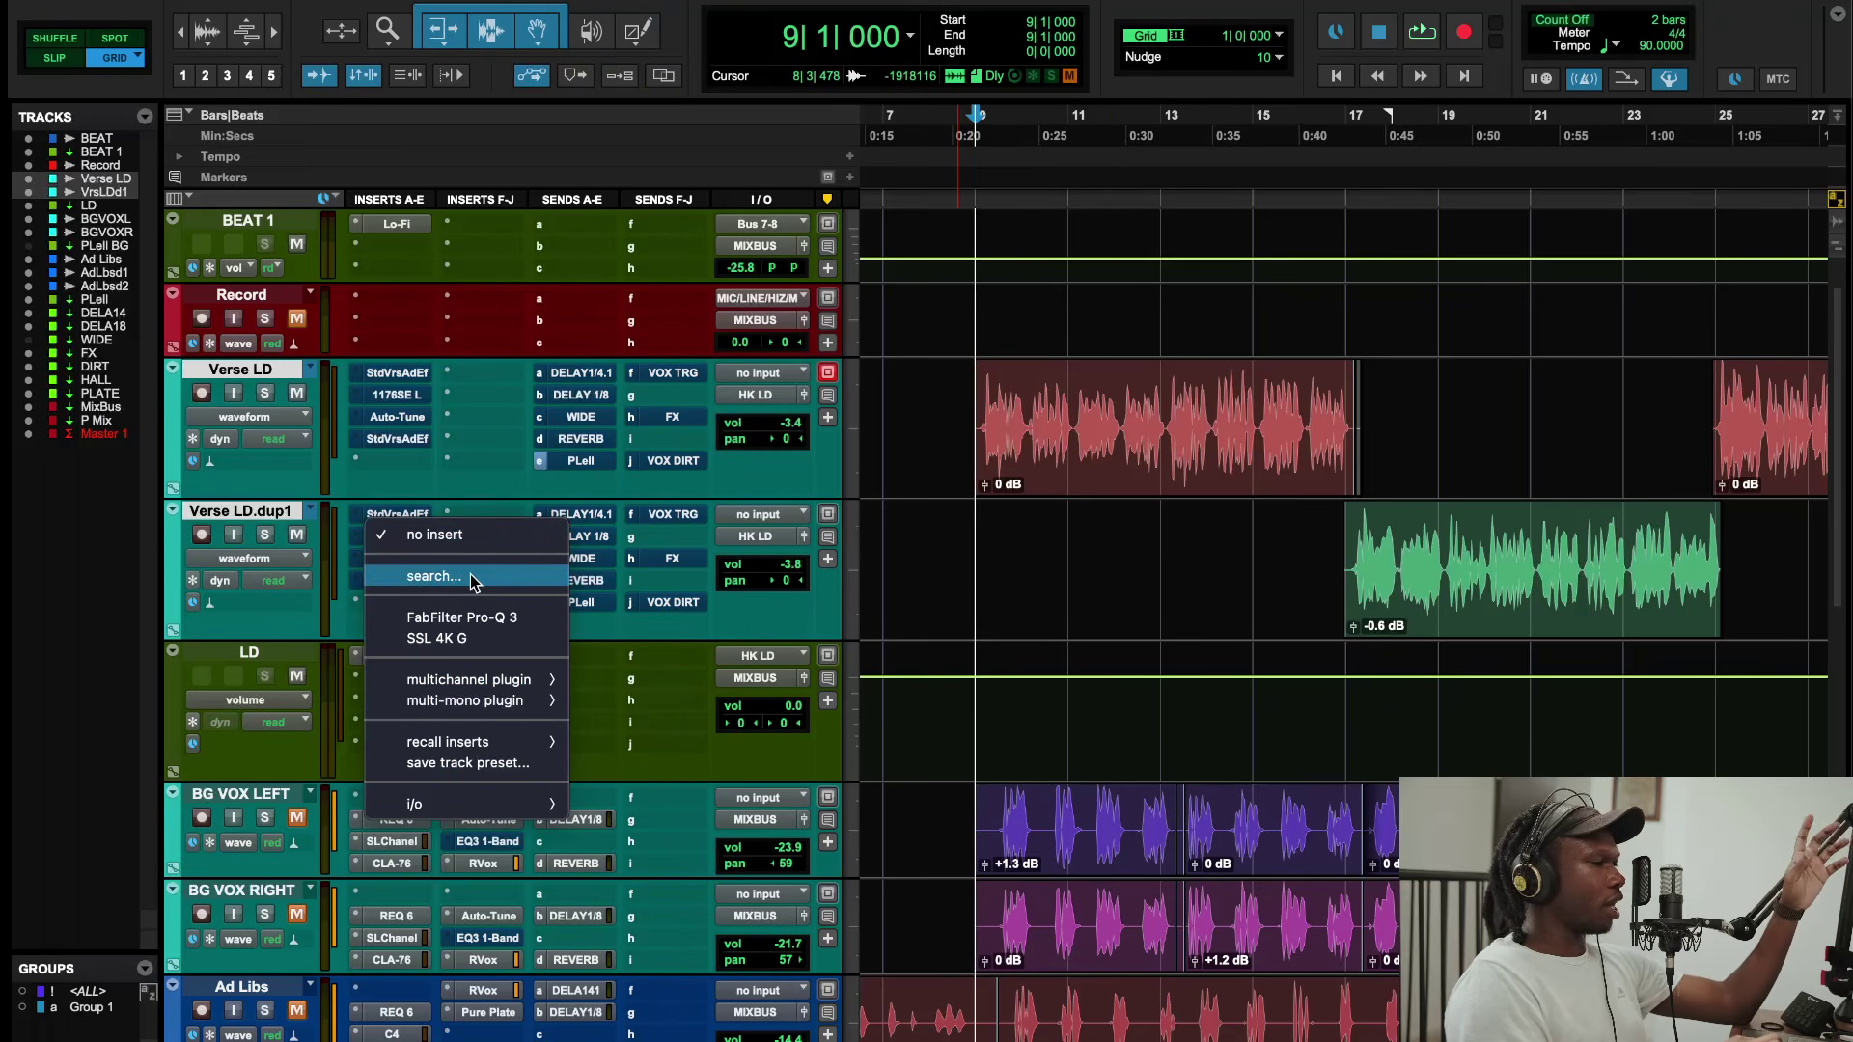
pyautogui.click(472, 579)
pyautogui.click(370, 690)
pyautogui.click(384, 685)
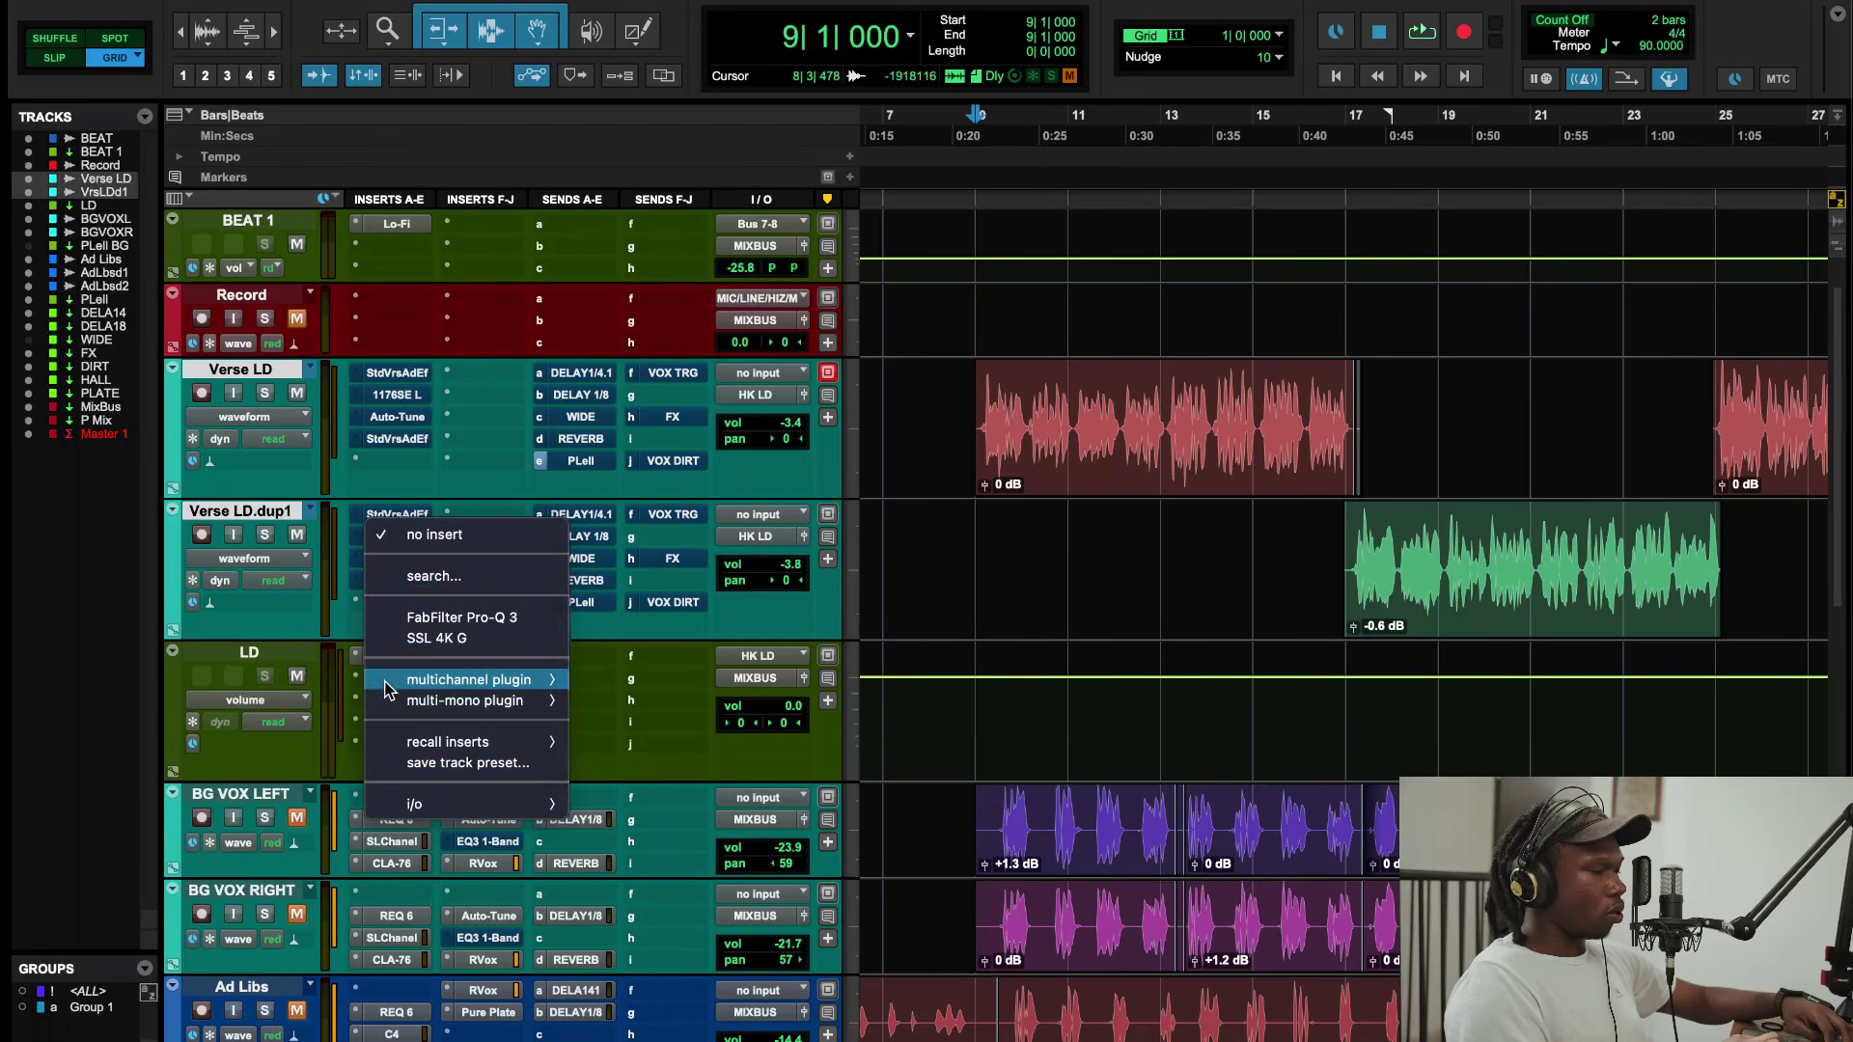
pyautogui.click(461, 577)
pyautogui.write('EQ')
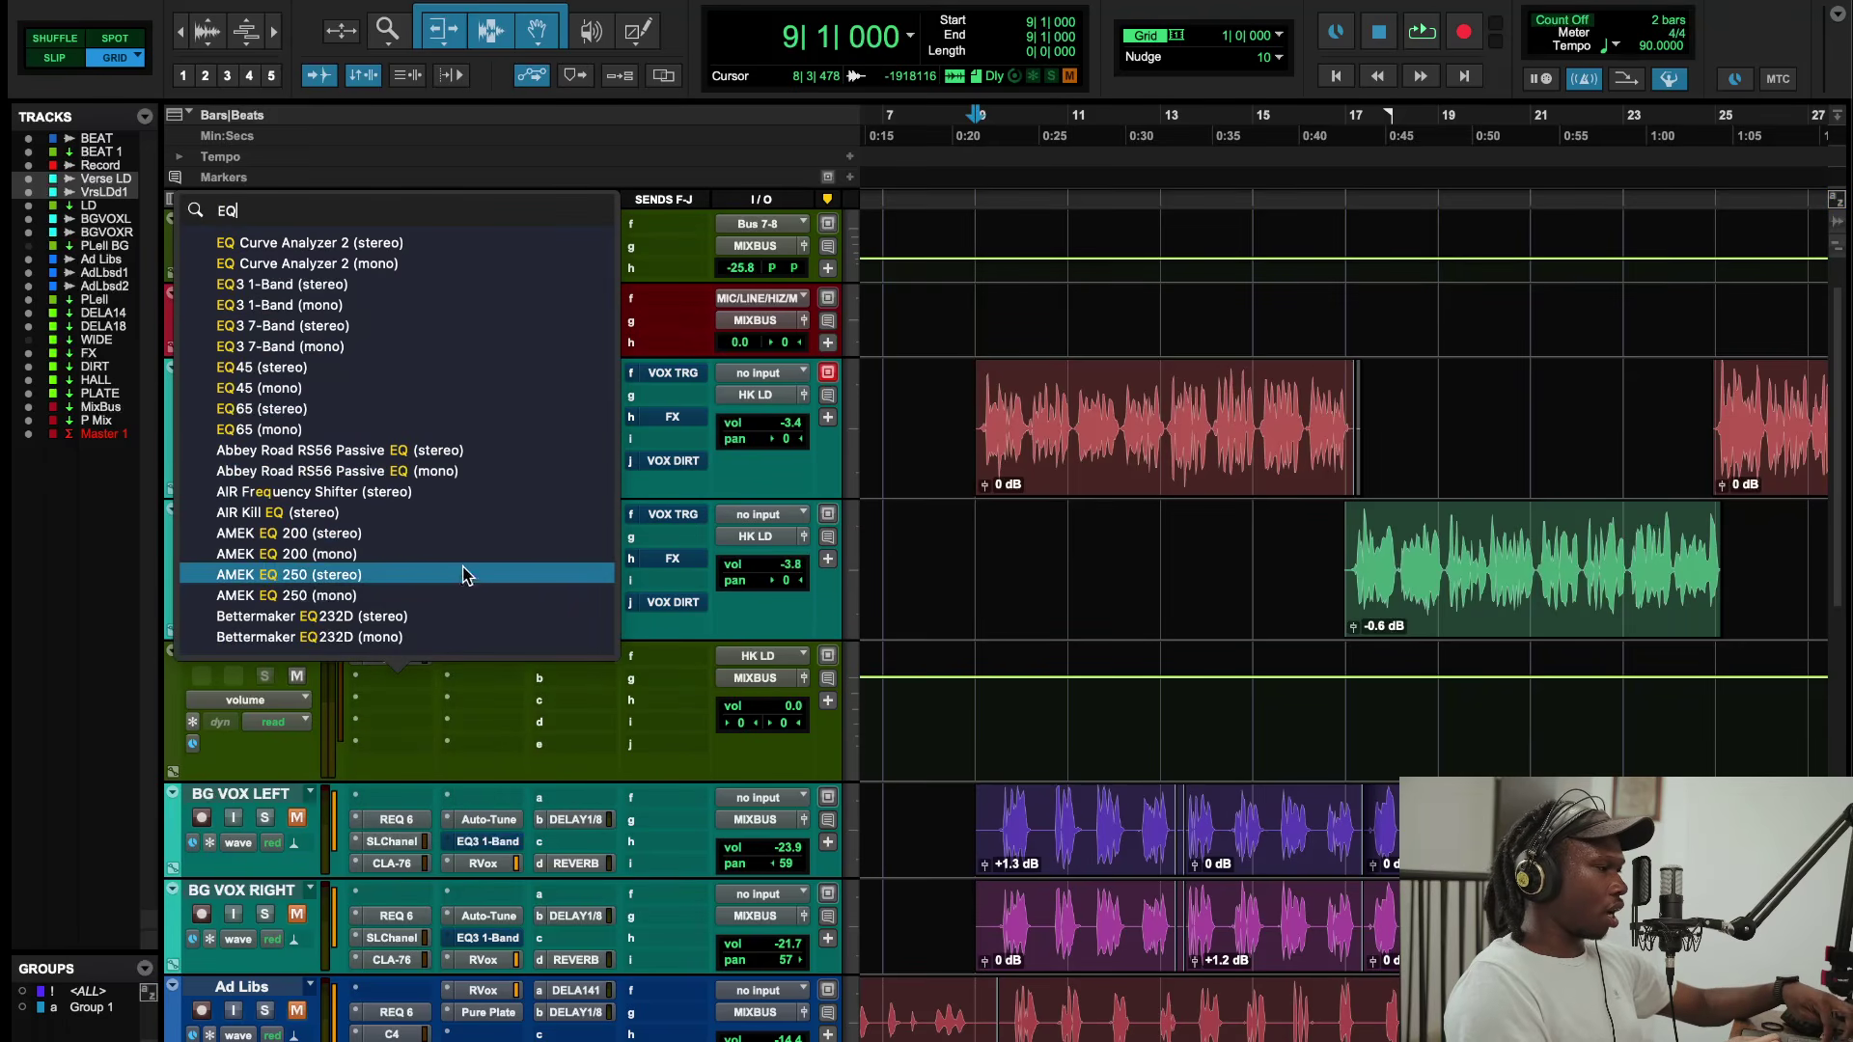
pyautogui.click(314, 346)
# Step: During playback, turn on the LD equalizer's high-pass filter at 12 dB/oct and 107.1 Hz, with the low-pass filter off
pyautogui.press('space')
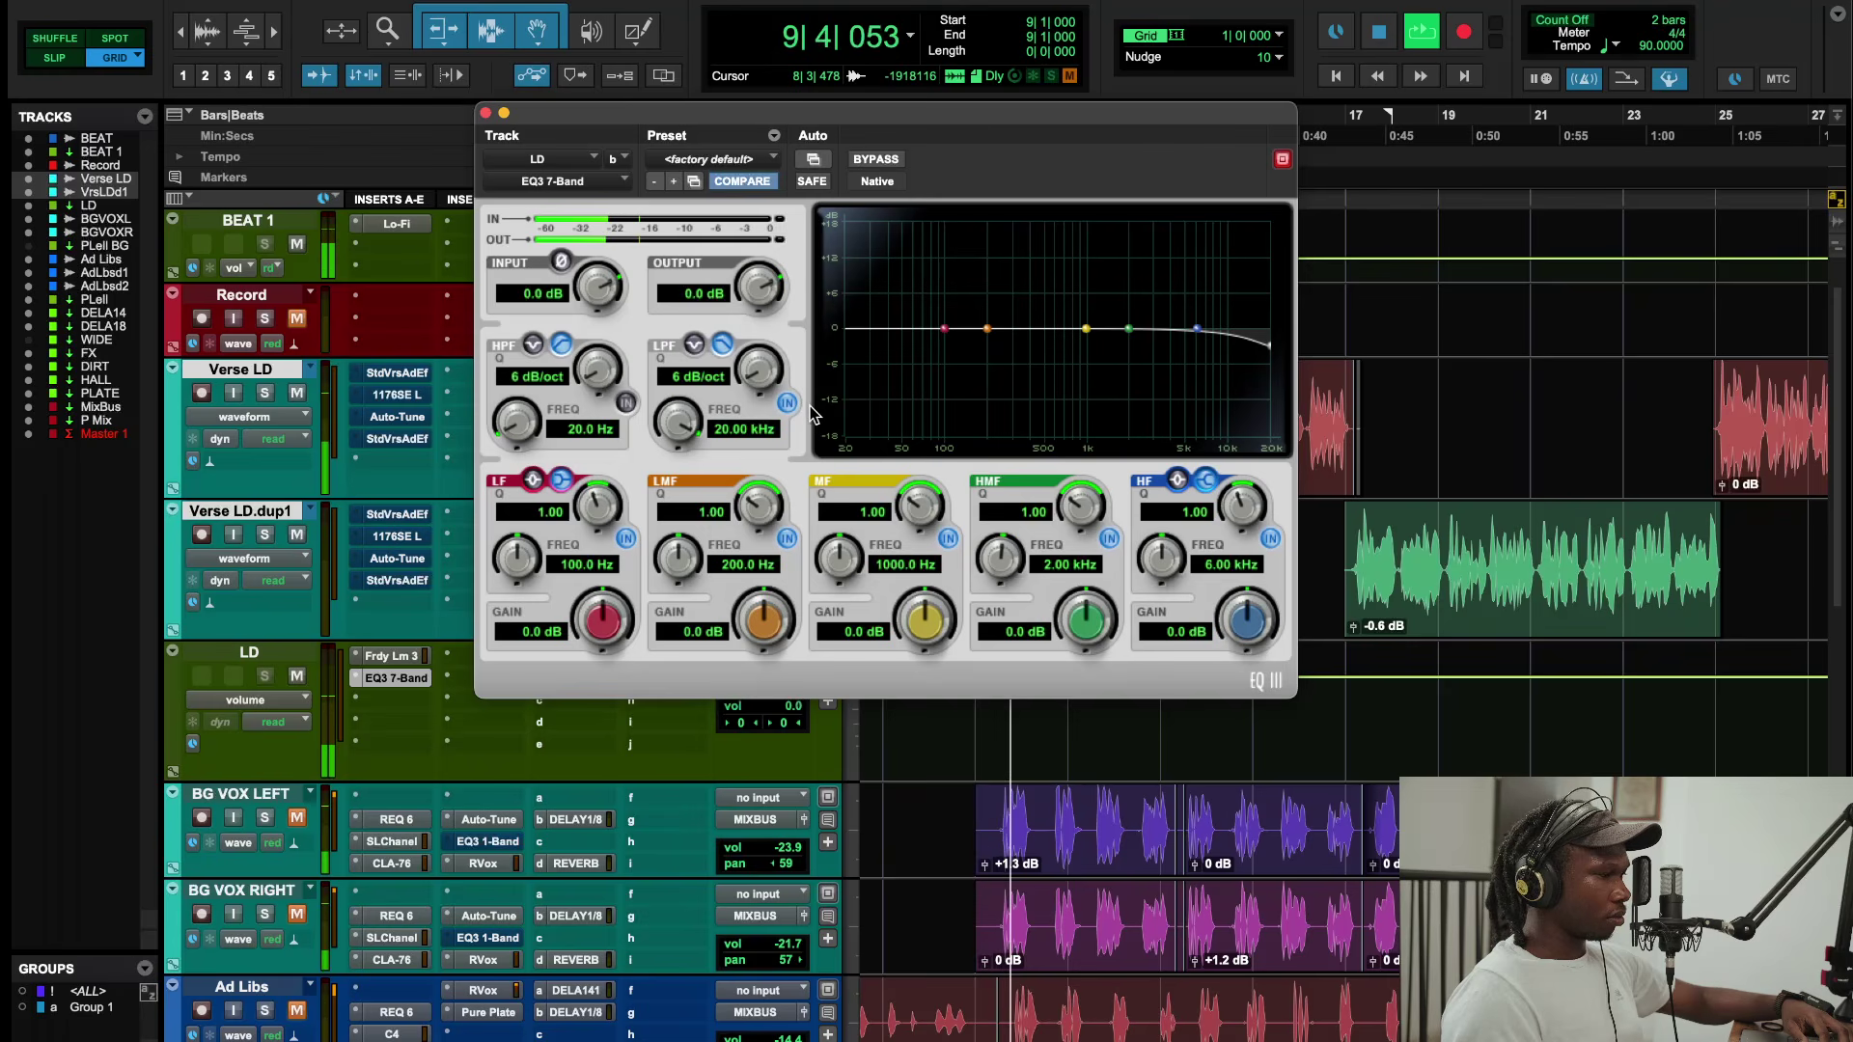
pyautogui.click(626, 402)
pyautogui.moveTo(601, 369); pyautogui.dragTo(630, 348)
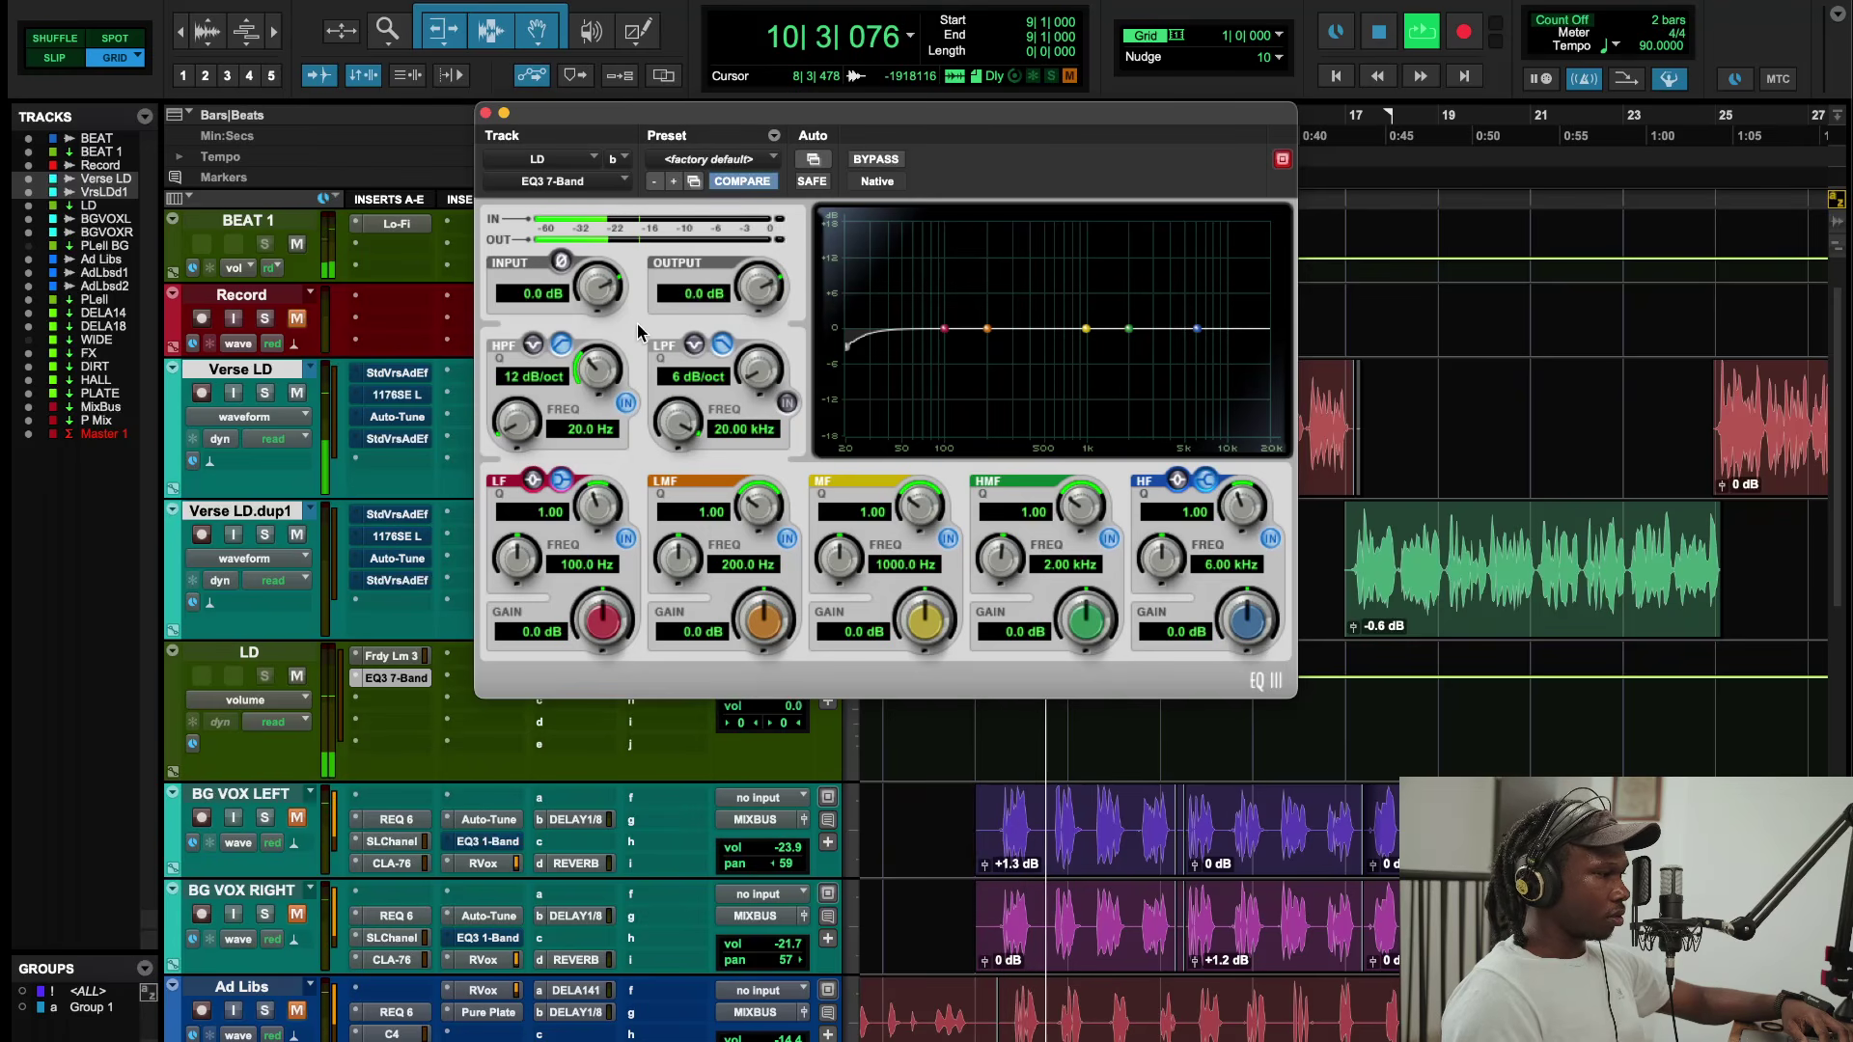
pyautogui.moveTo(512, 409); pyautogui.dragTo(522, 405)
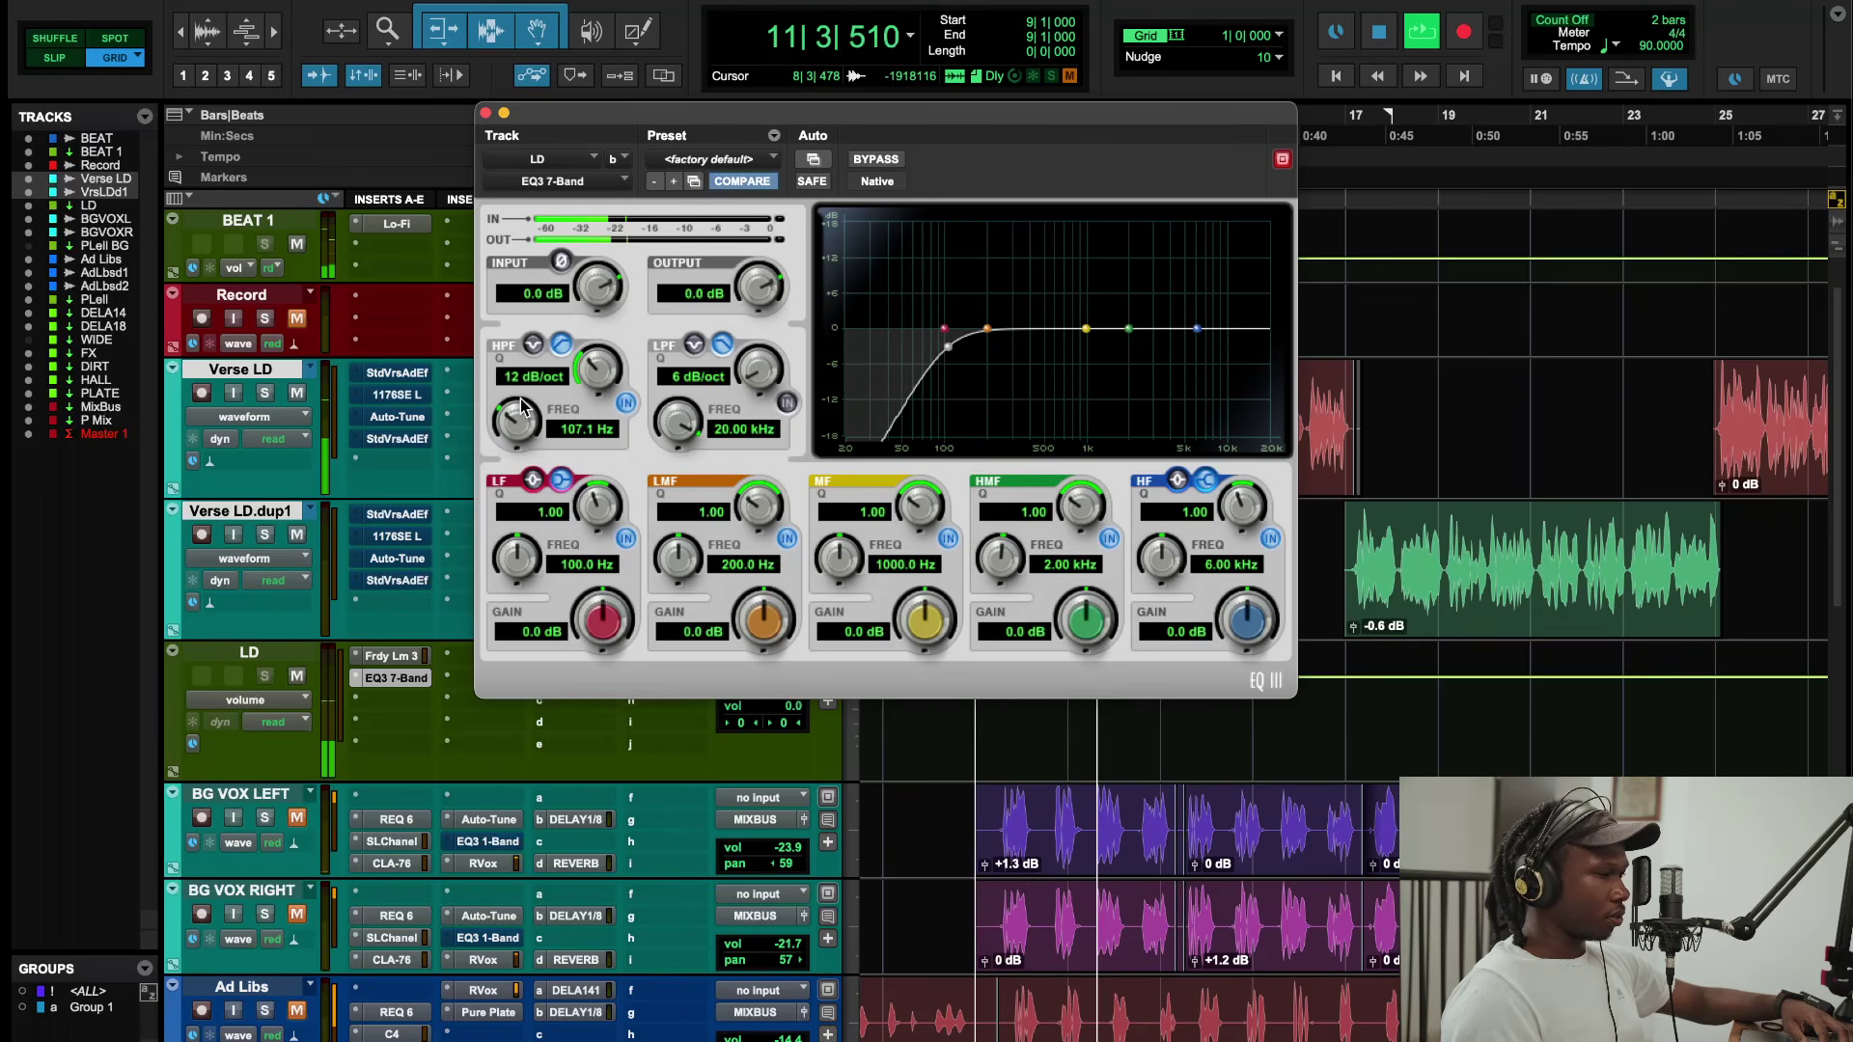
# Step: Set LMF to -4.0 dB at 584.2 Hz, MF -3.6 dB at 1.32 kHz, HF 0.9 dB at 5.40 kHz and LF -1.5 dB at 348.7 Hz
pyautogui.click(410, 655)
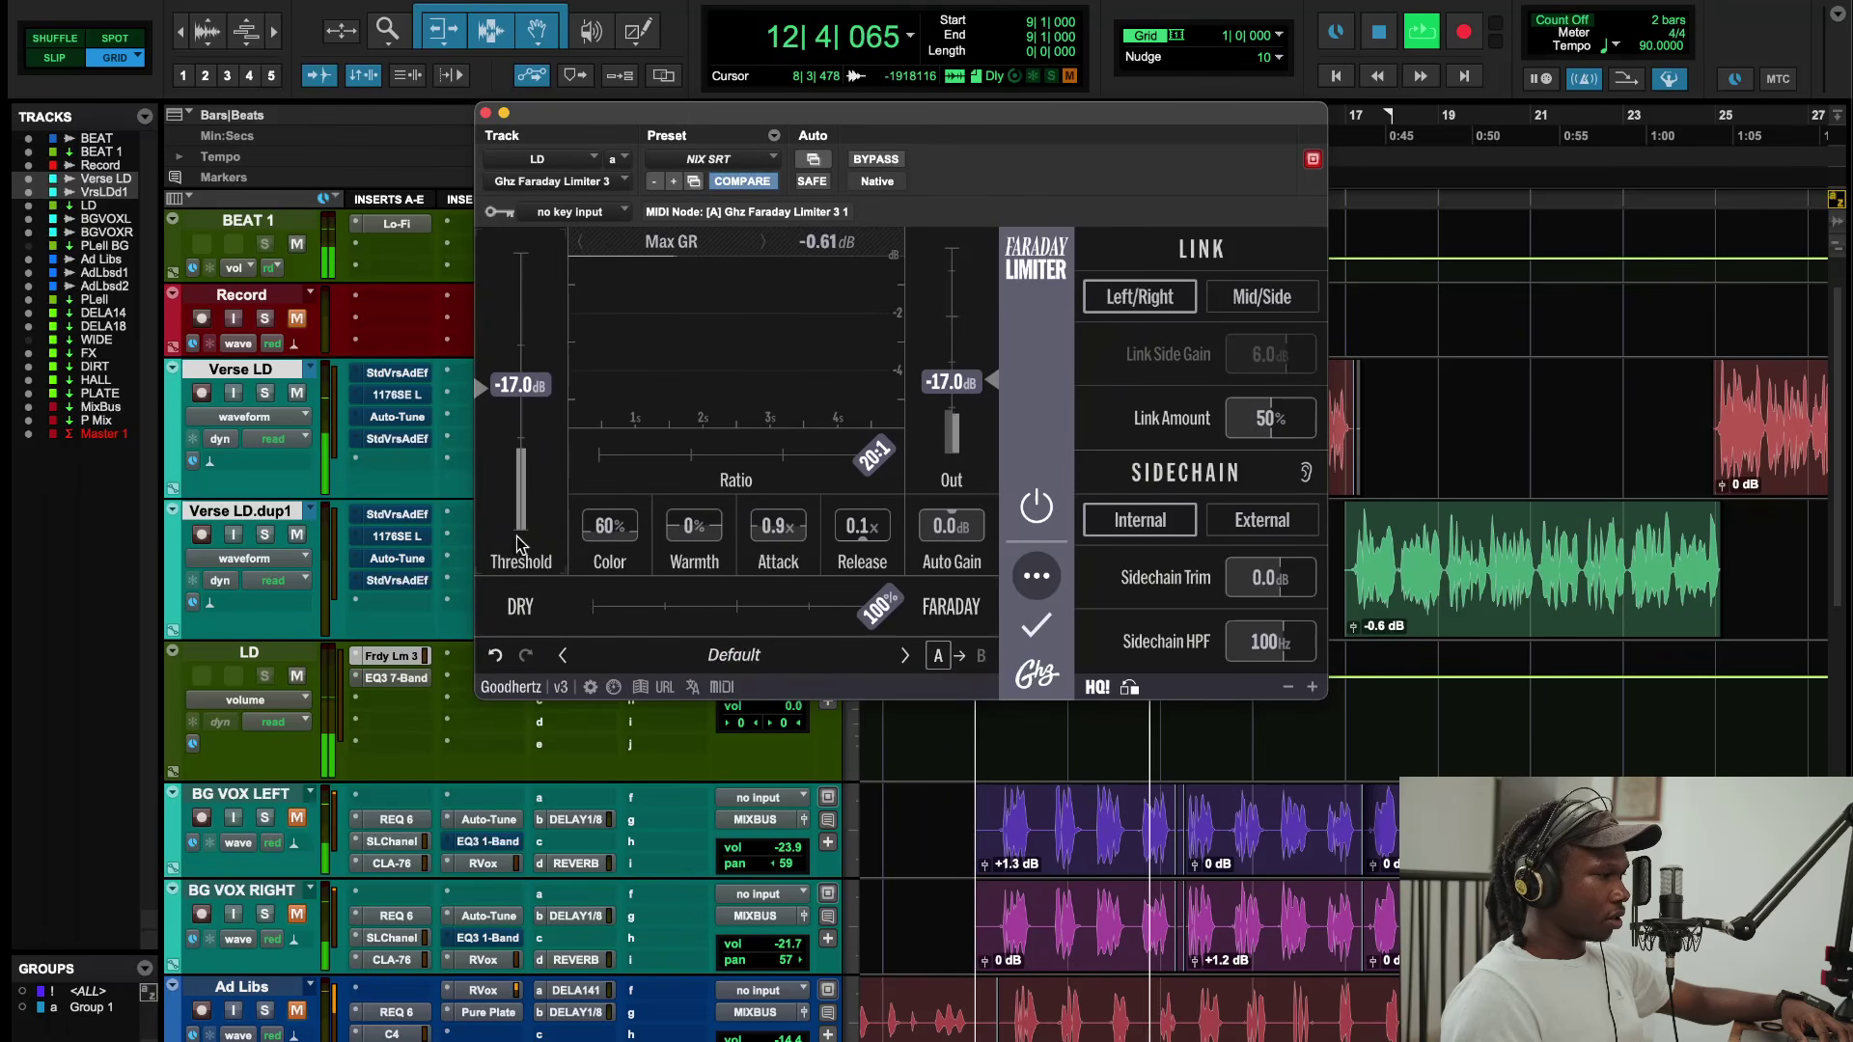
pyautogui.click(406, 678)
pyautogui.moveTo(987, 328); pyautogui.dragTo(1189, 322)
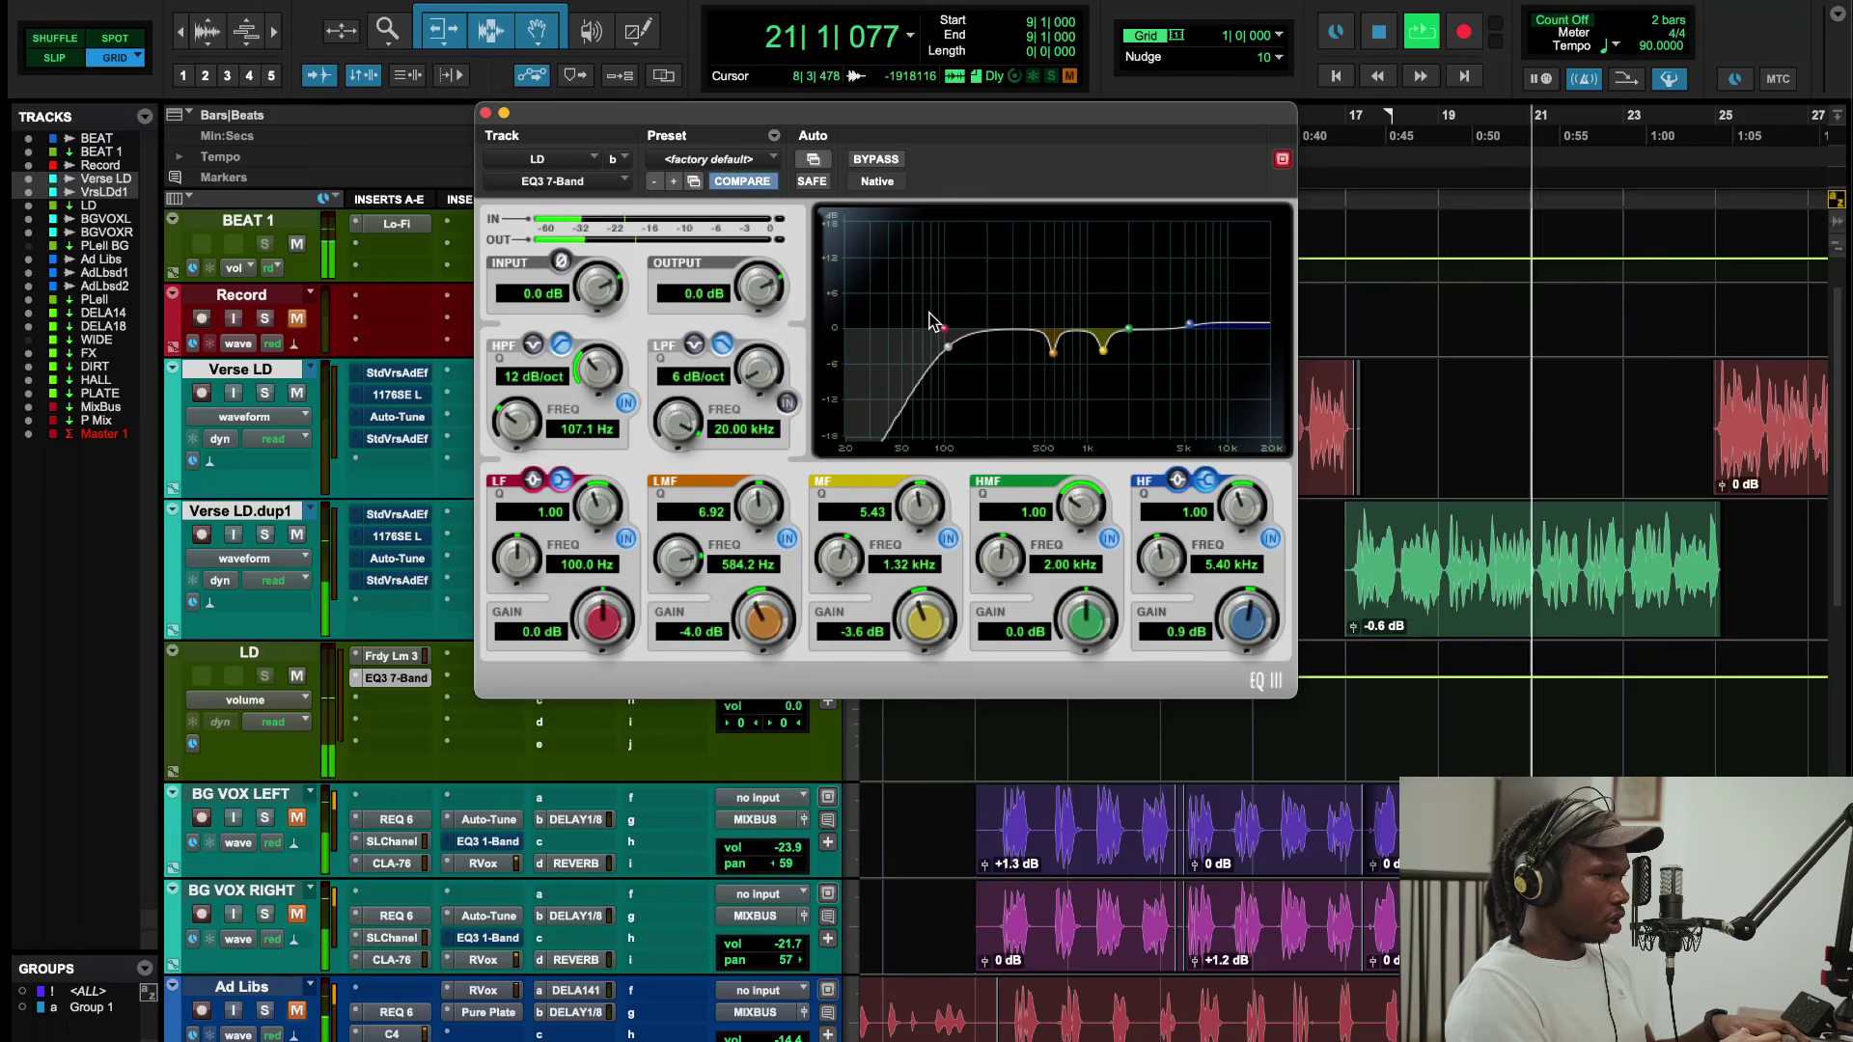
pyautogui.moveTo(946, 330); pyautogui.dragTo(1022, 340)
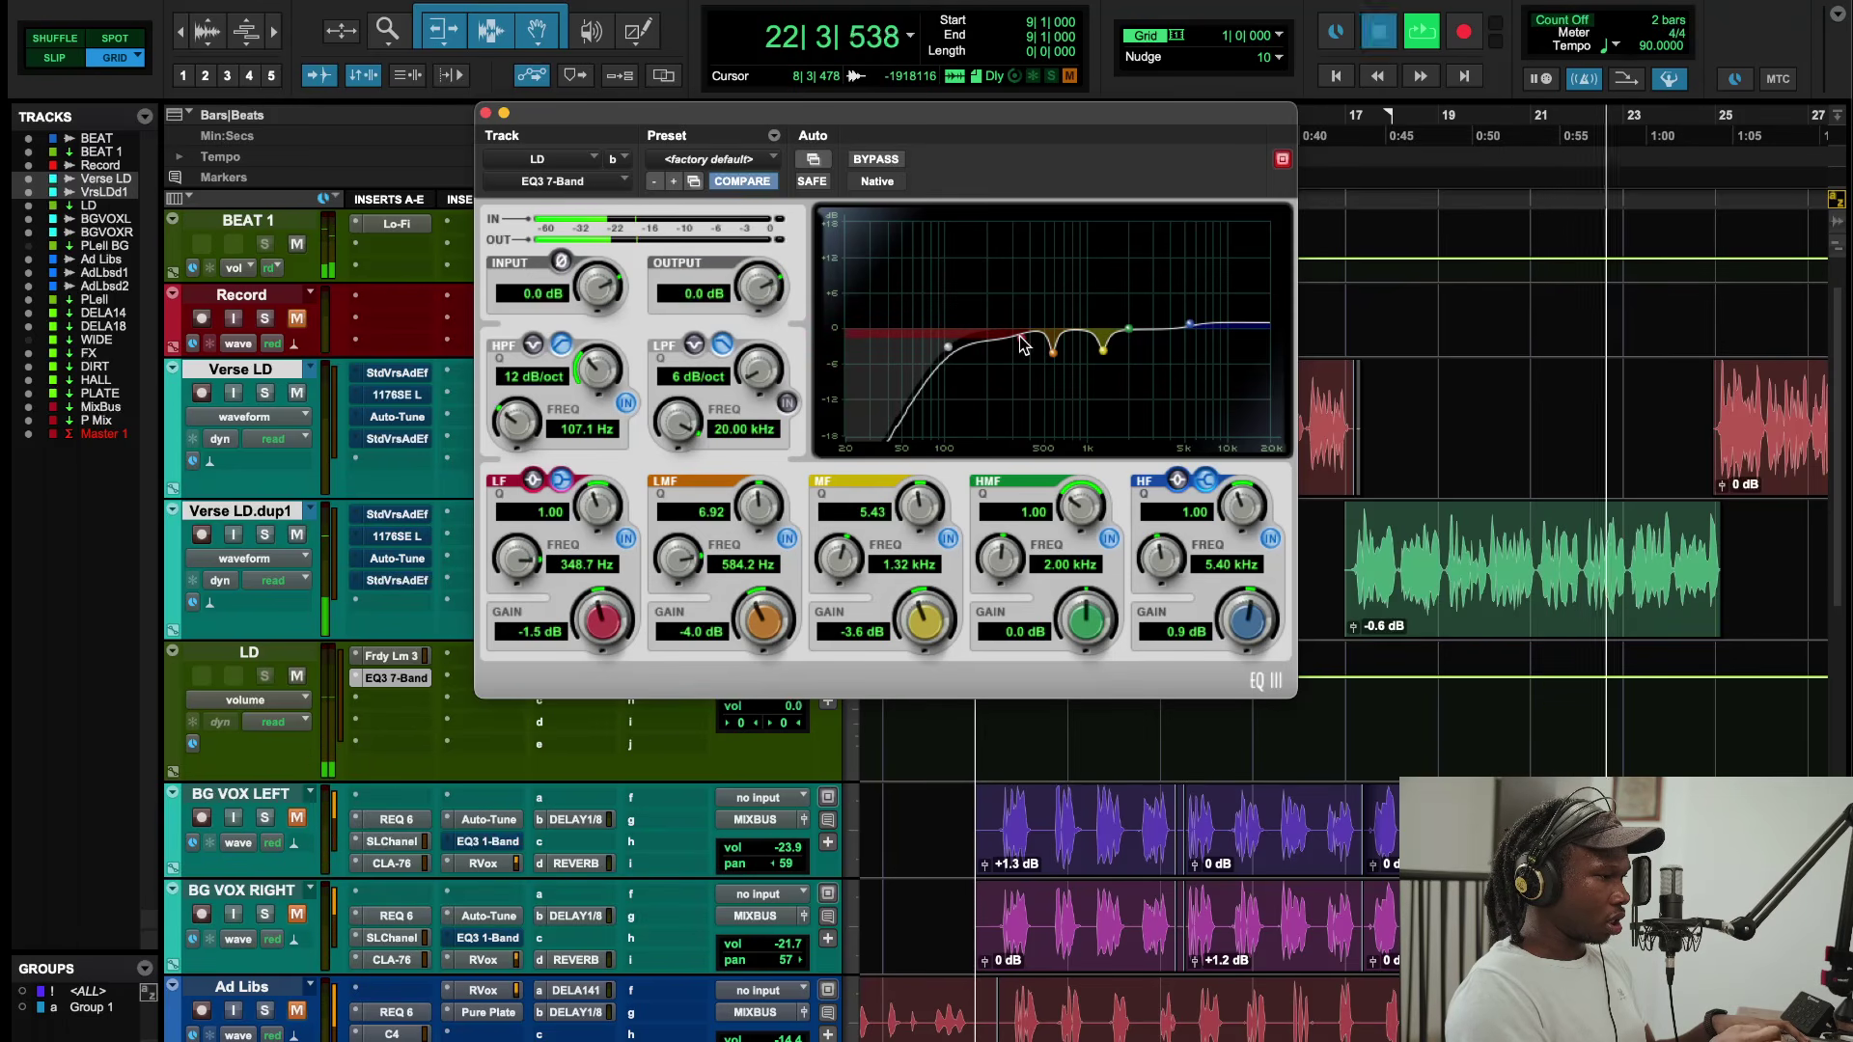
pyautogui.press('space')
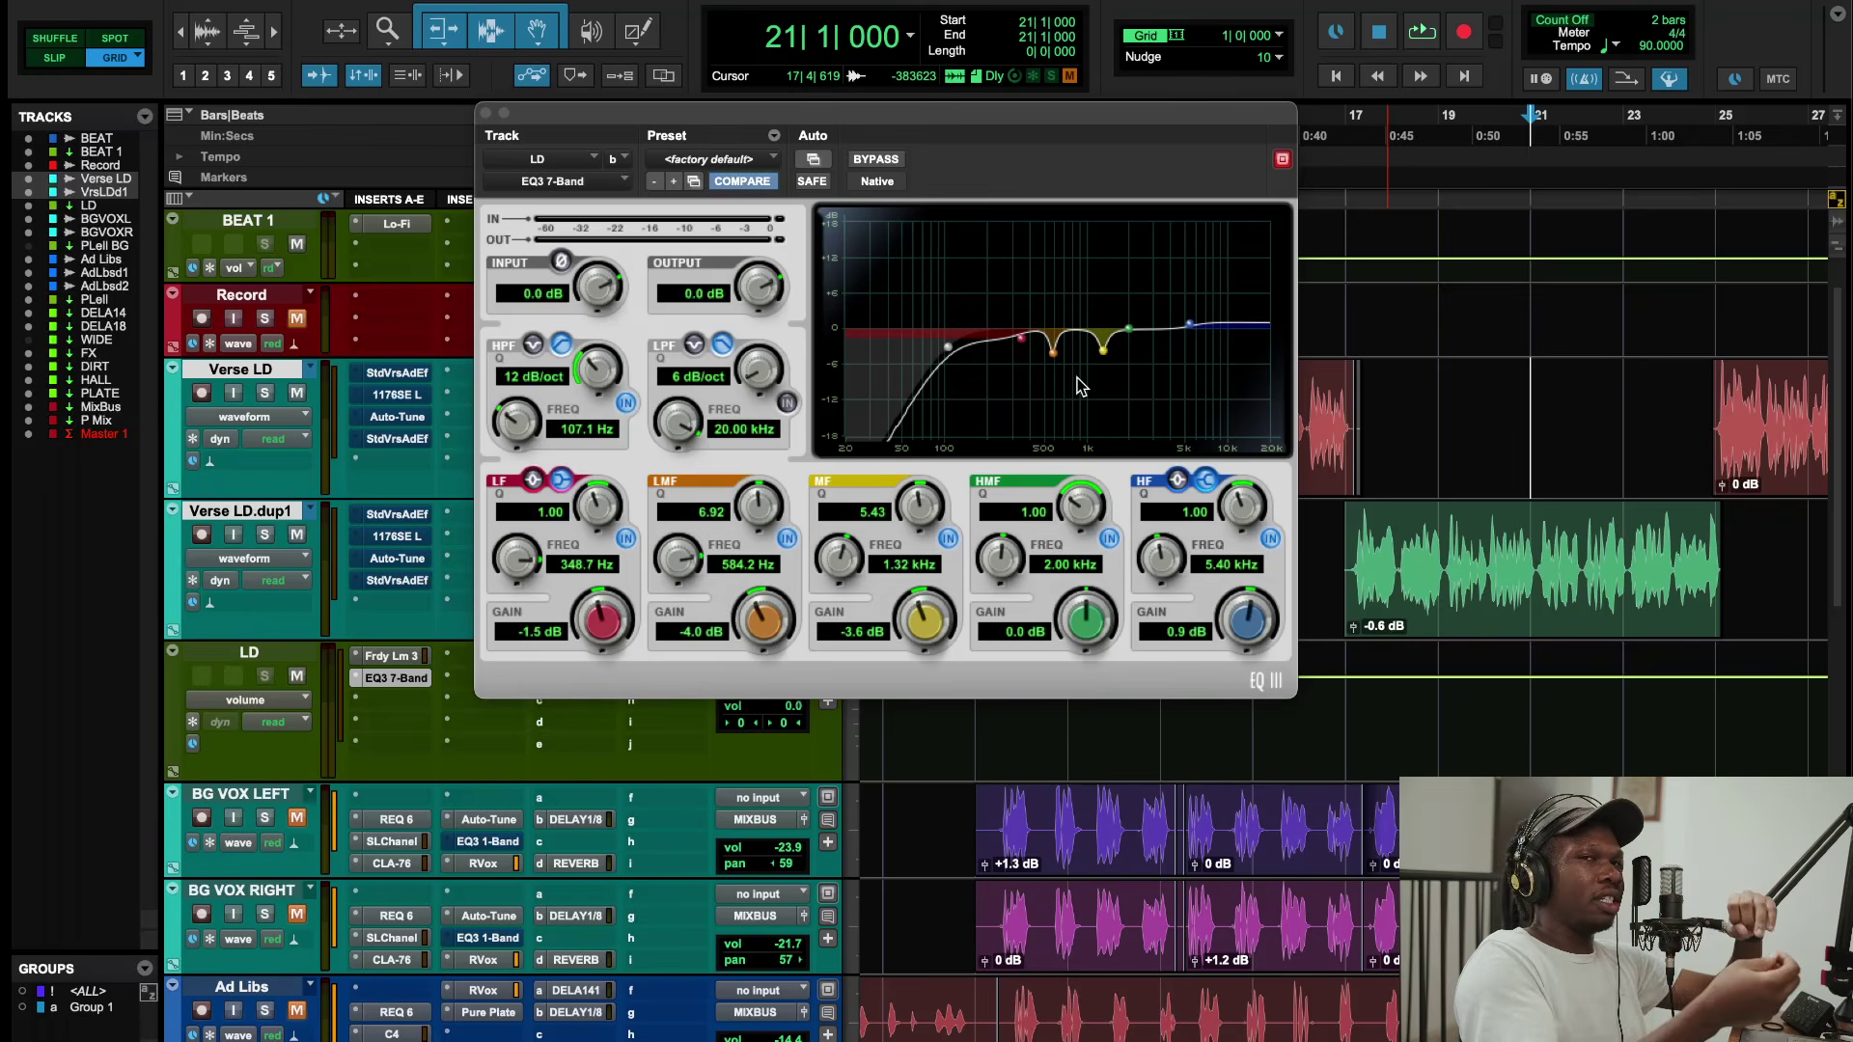
pyautogui.click(378, 714)
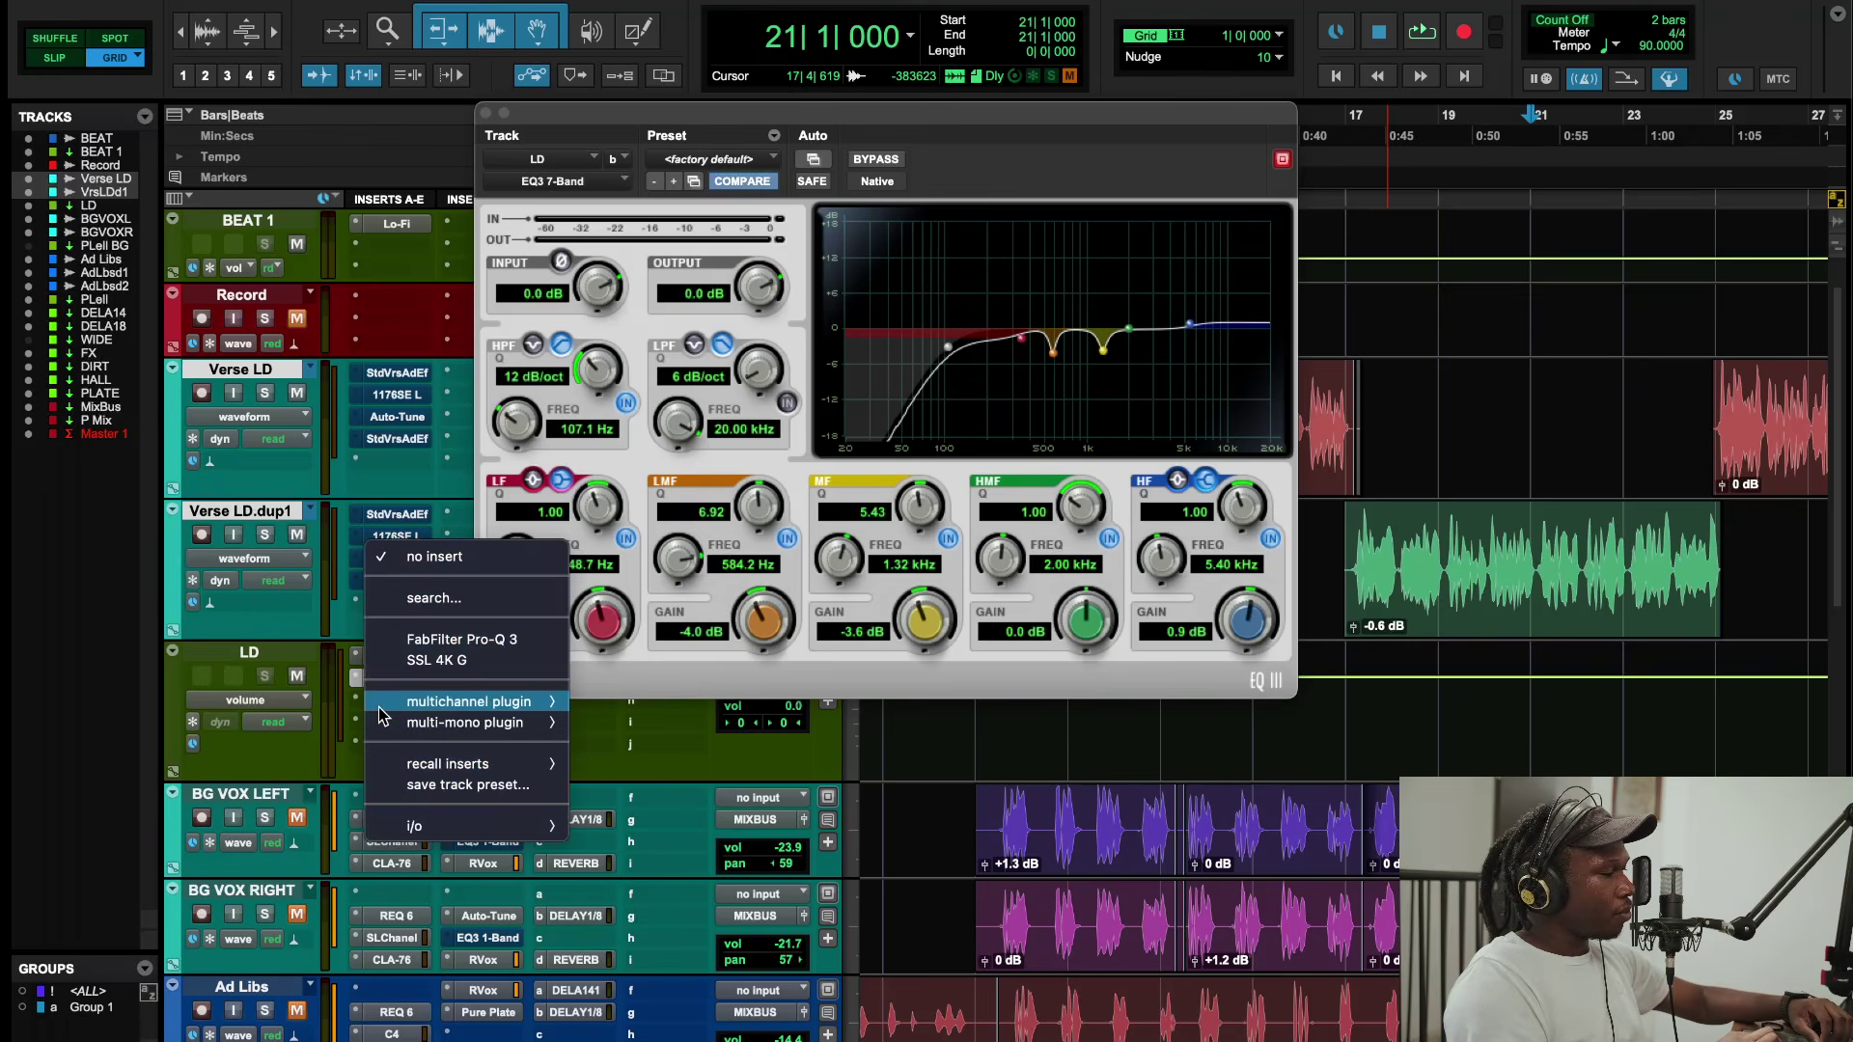
pyautogui.click(338, 656)
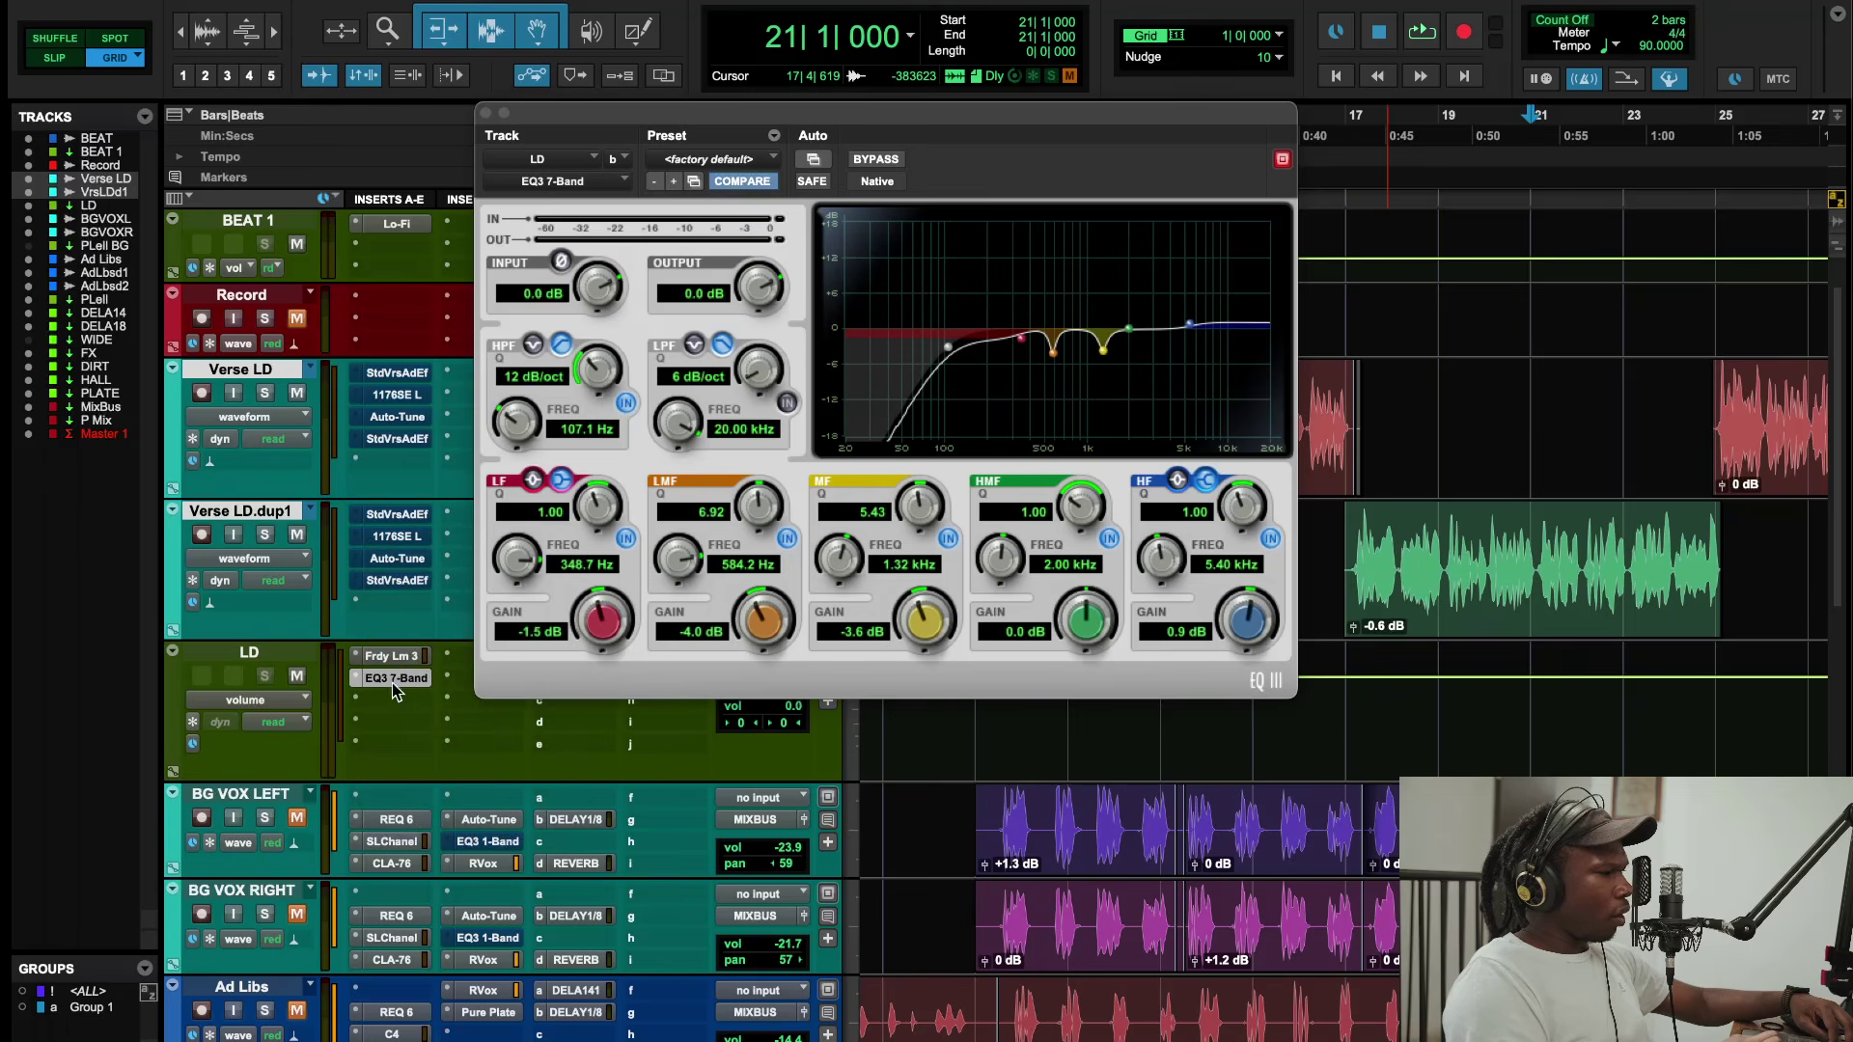
pyautogui.click(486, 114)
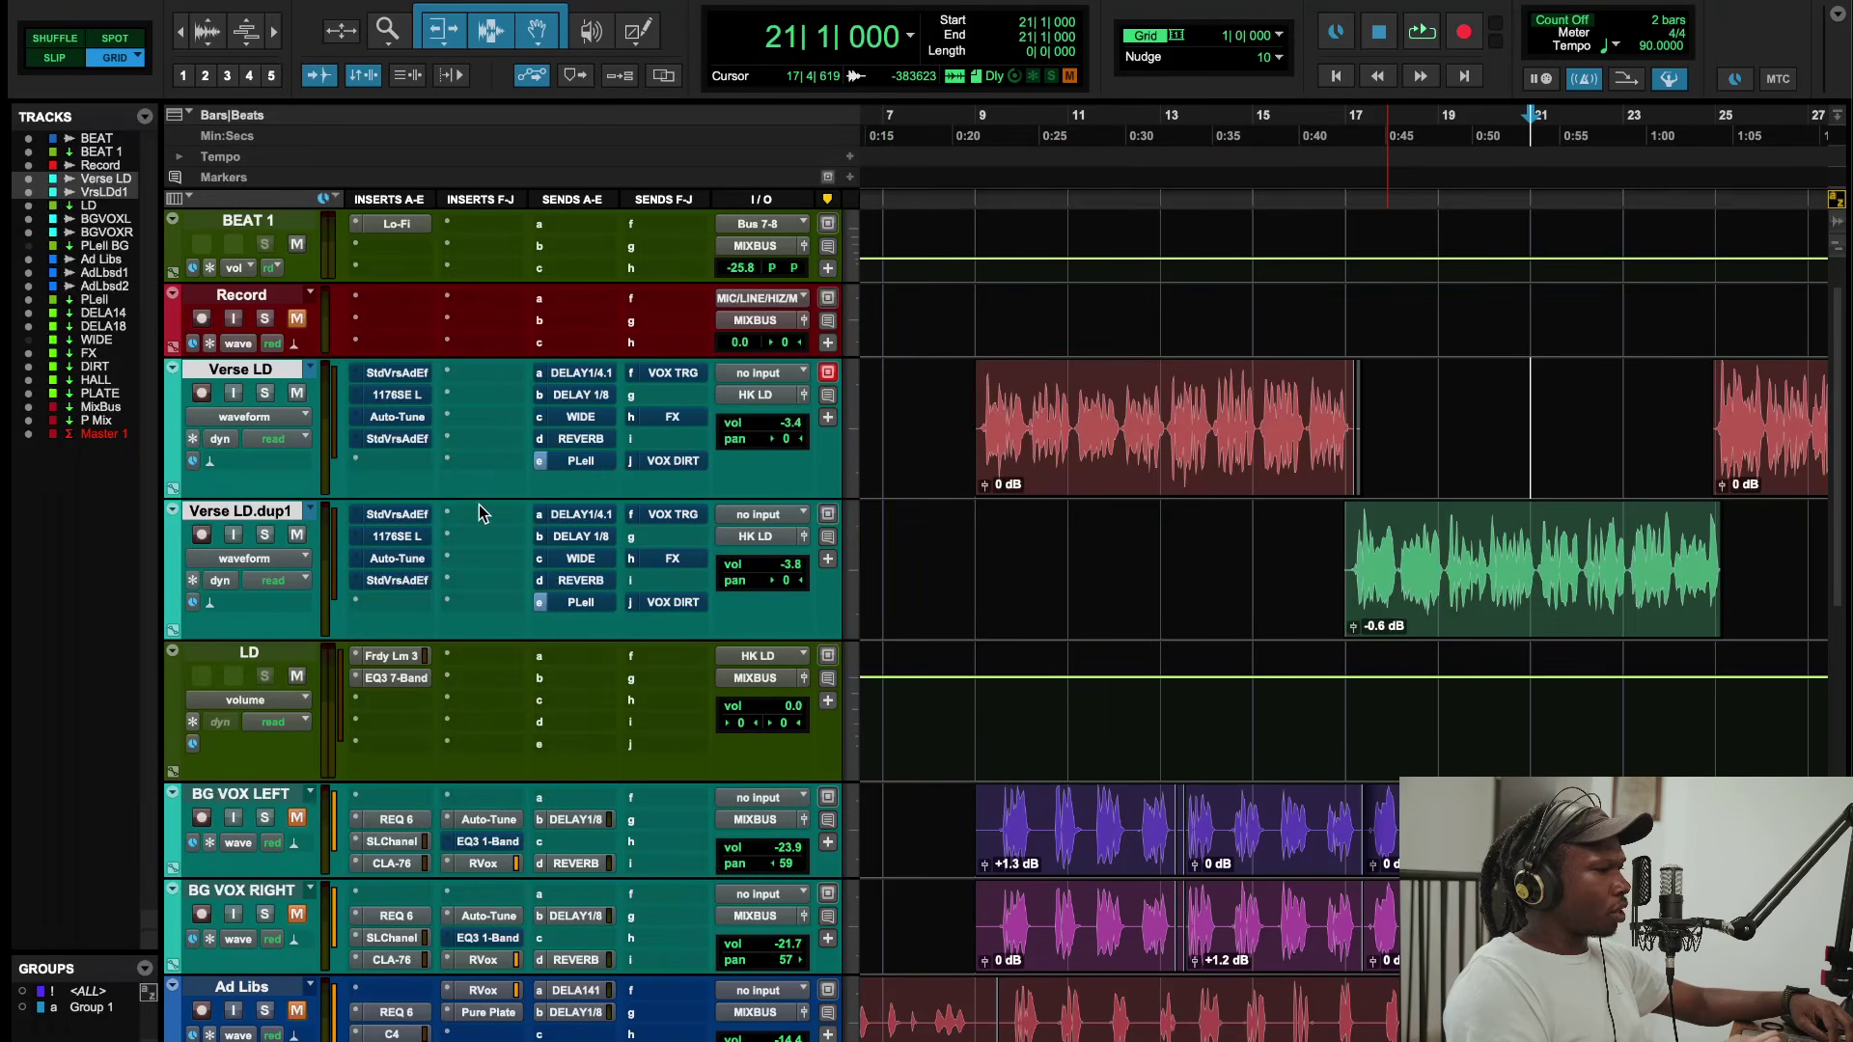
pyautogui.click(393, 466)
pyautogui.click(452, 367)
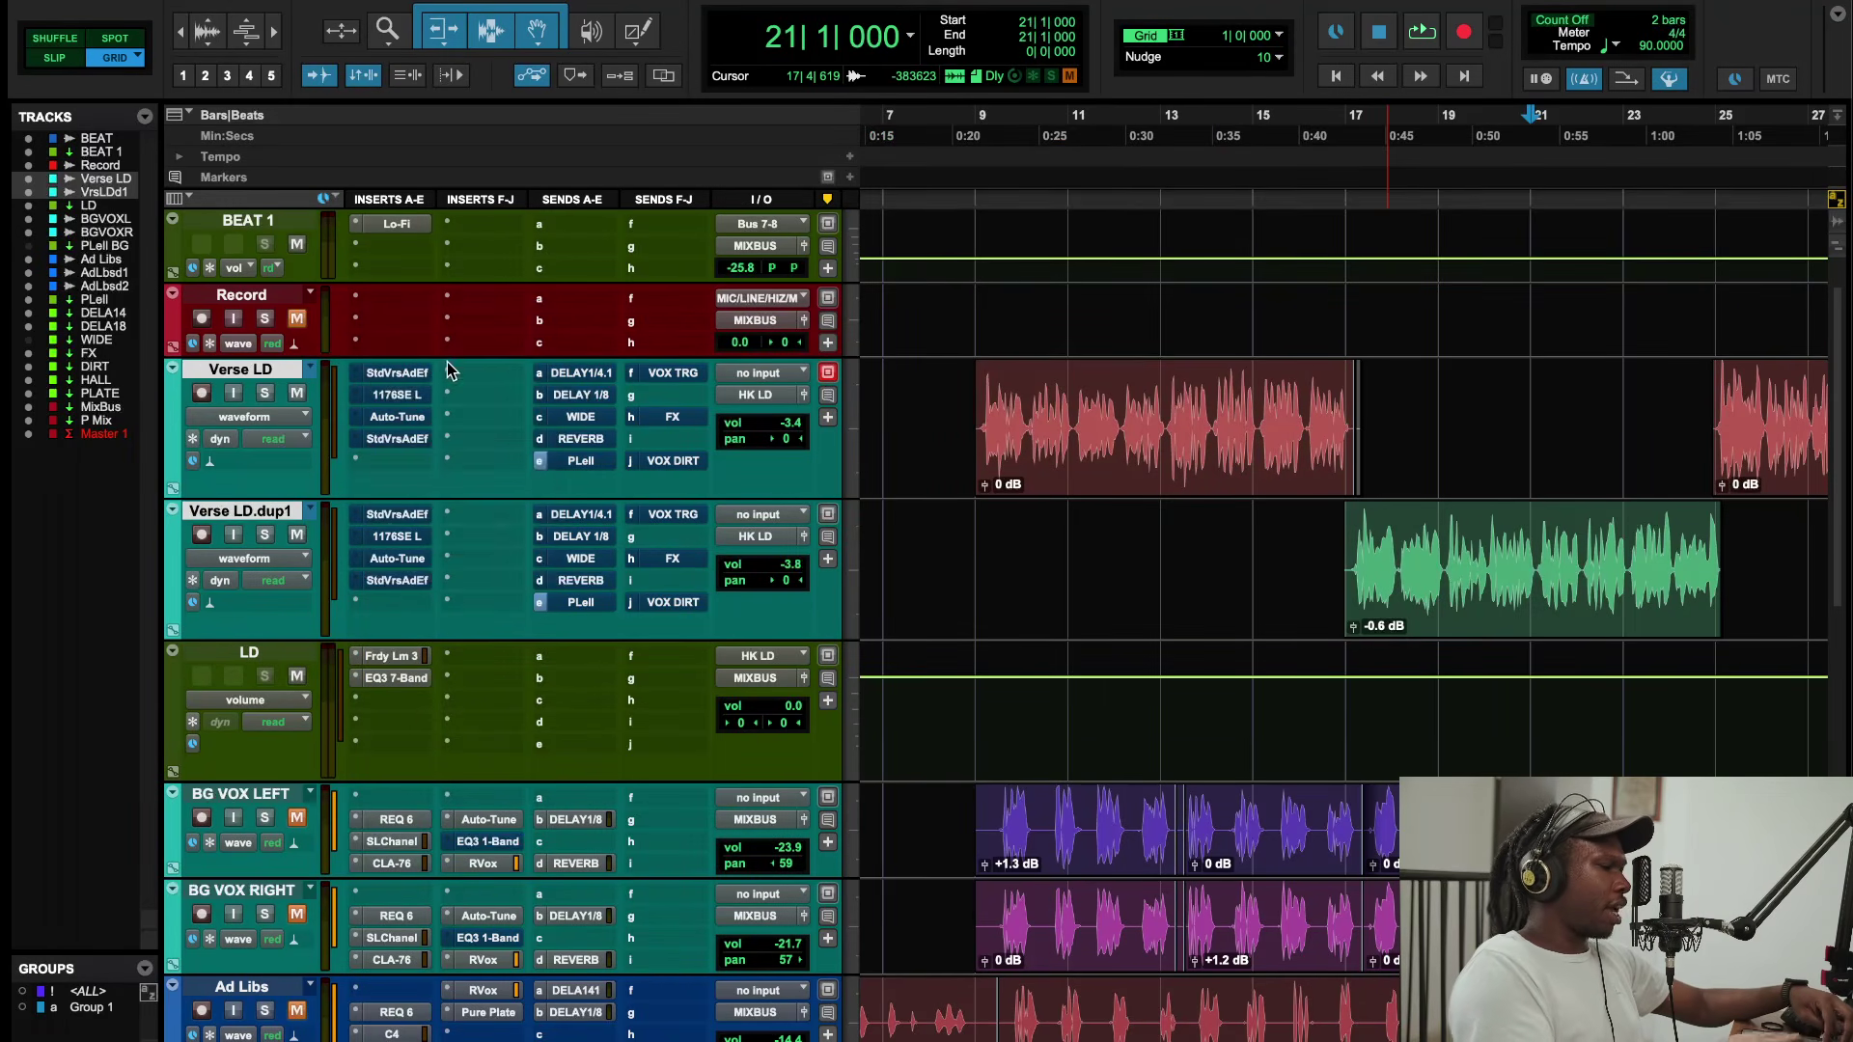
# Step: Insert splitS (mono) in the fifth insert slot of both the Verse LD and Verse LD.dup1 tracks
pyautogui.write('SPLIT')
pyautogui.press('Down')
pyautogui.press('Down')
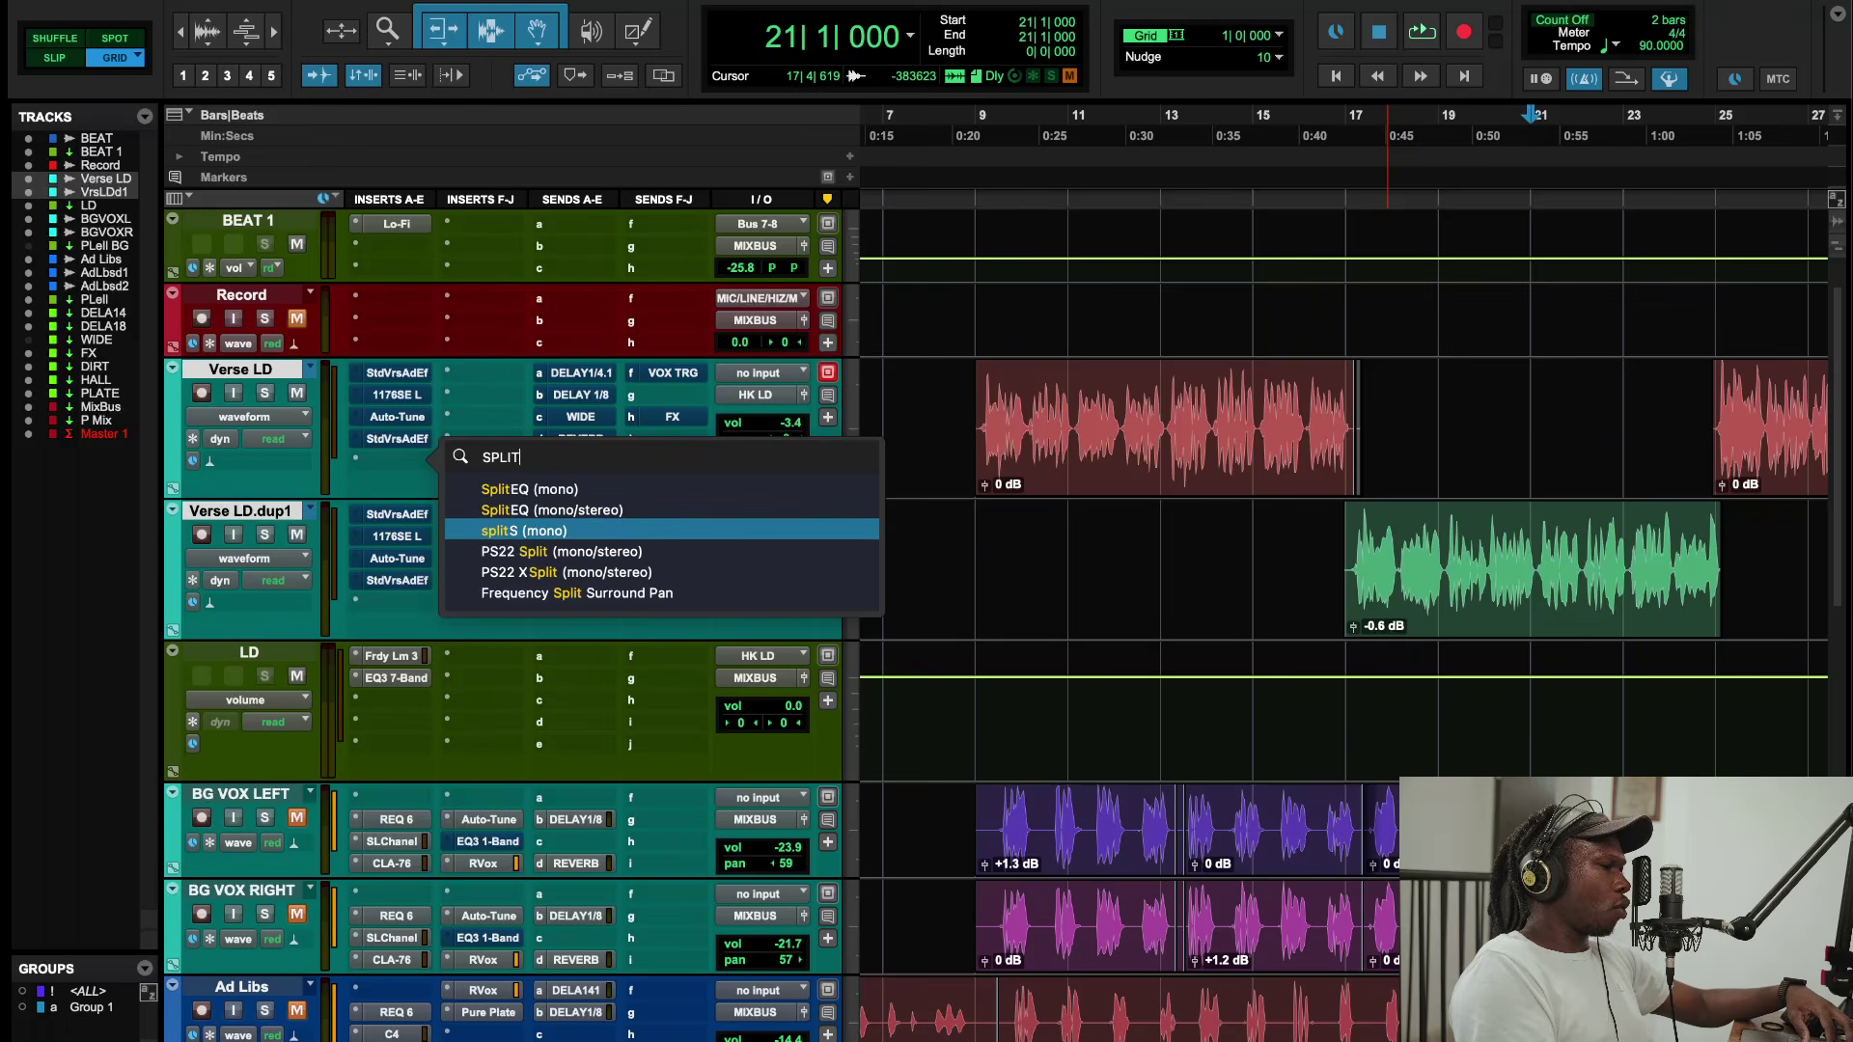
pyautogui.press('Return')
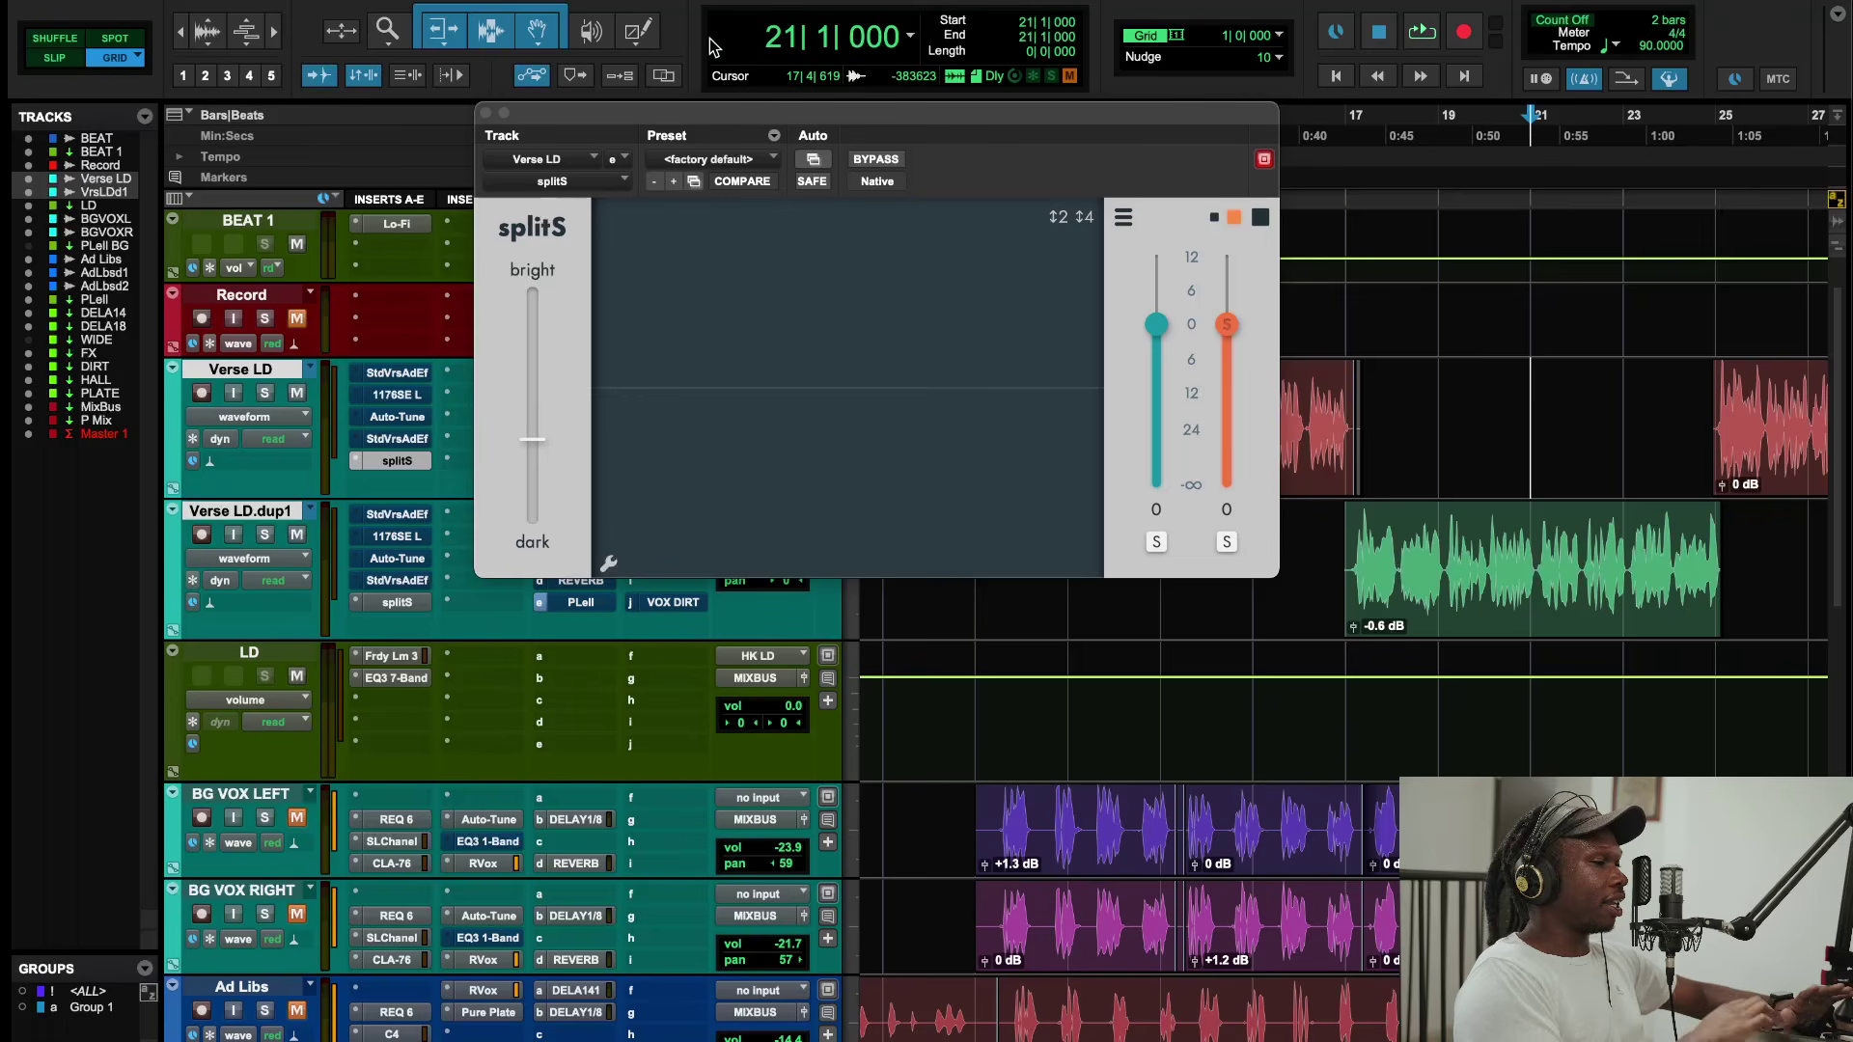
# Step: Play the vocal from bars 21 and 24 while examining the splitS display for Verse LD.dup1
pyautogui.press('space')
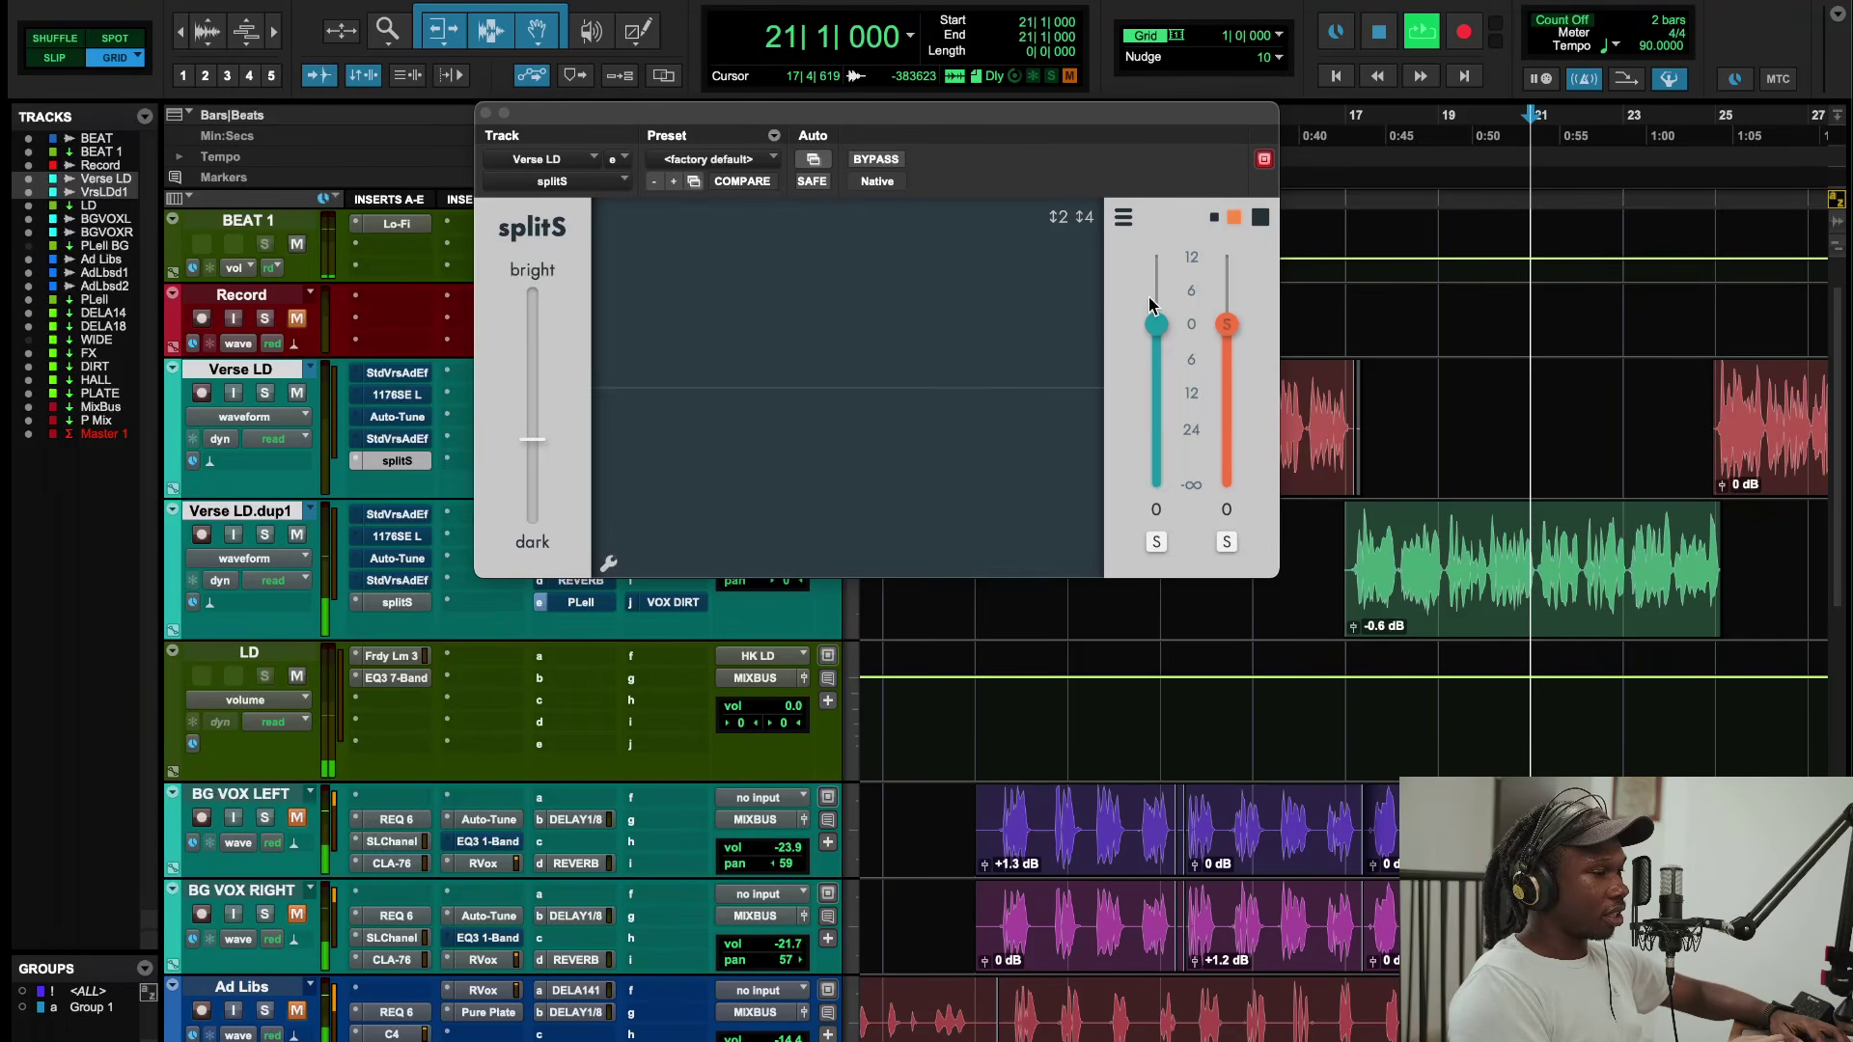
pyautogui.click(403, 603)
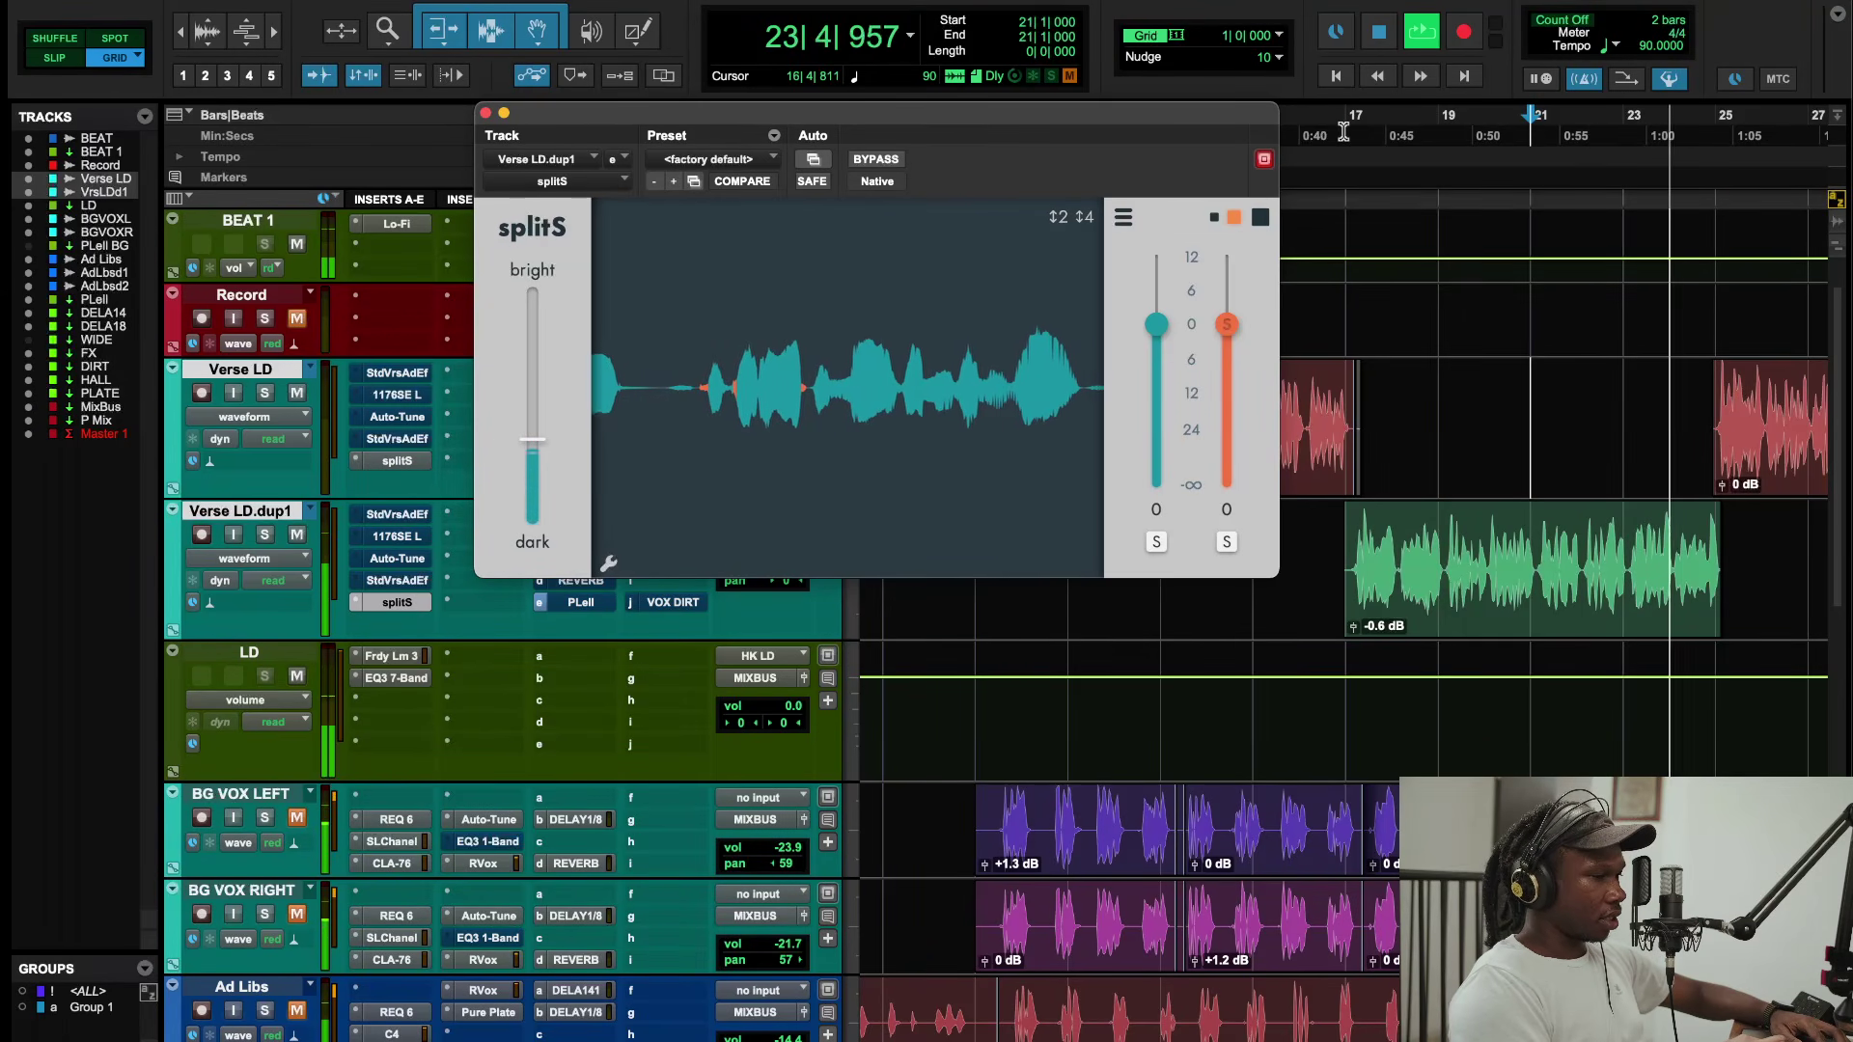
pyautogui.press('space')
pyautogui.click(1651, 135)
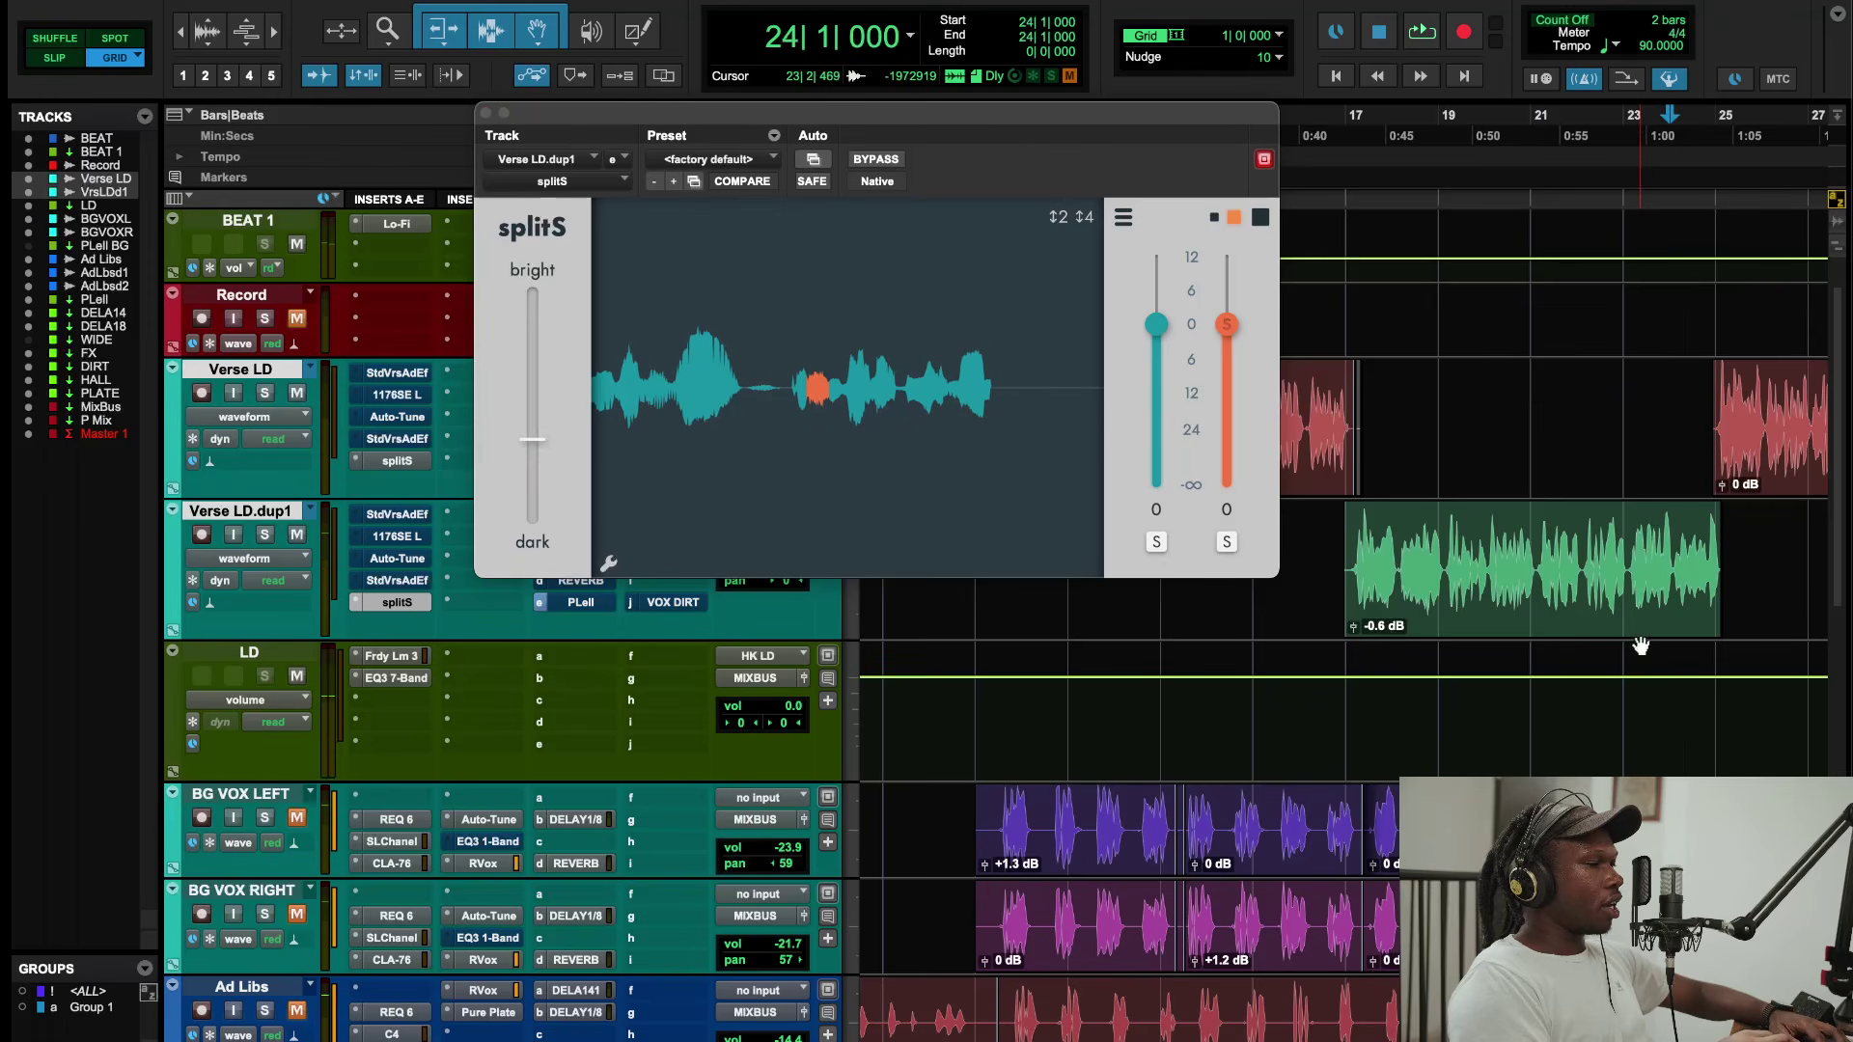
pyautogui.scroll(6, 1636, 639)
pyautogui.hscroll(5, 1634, 636)
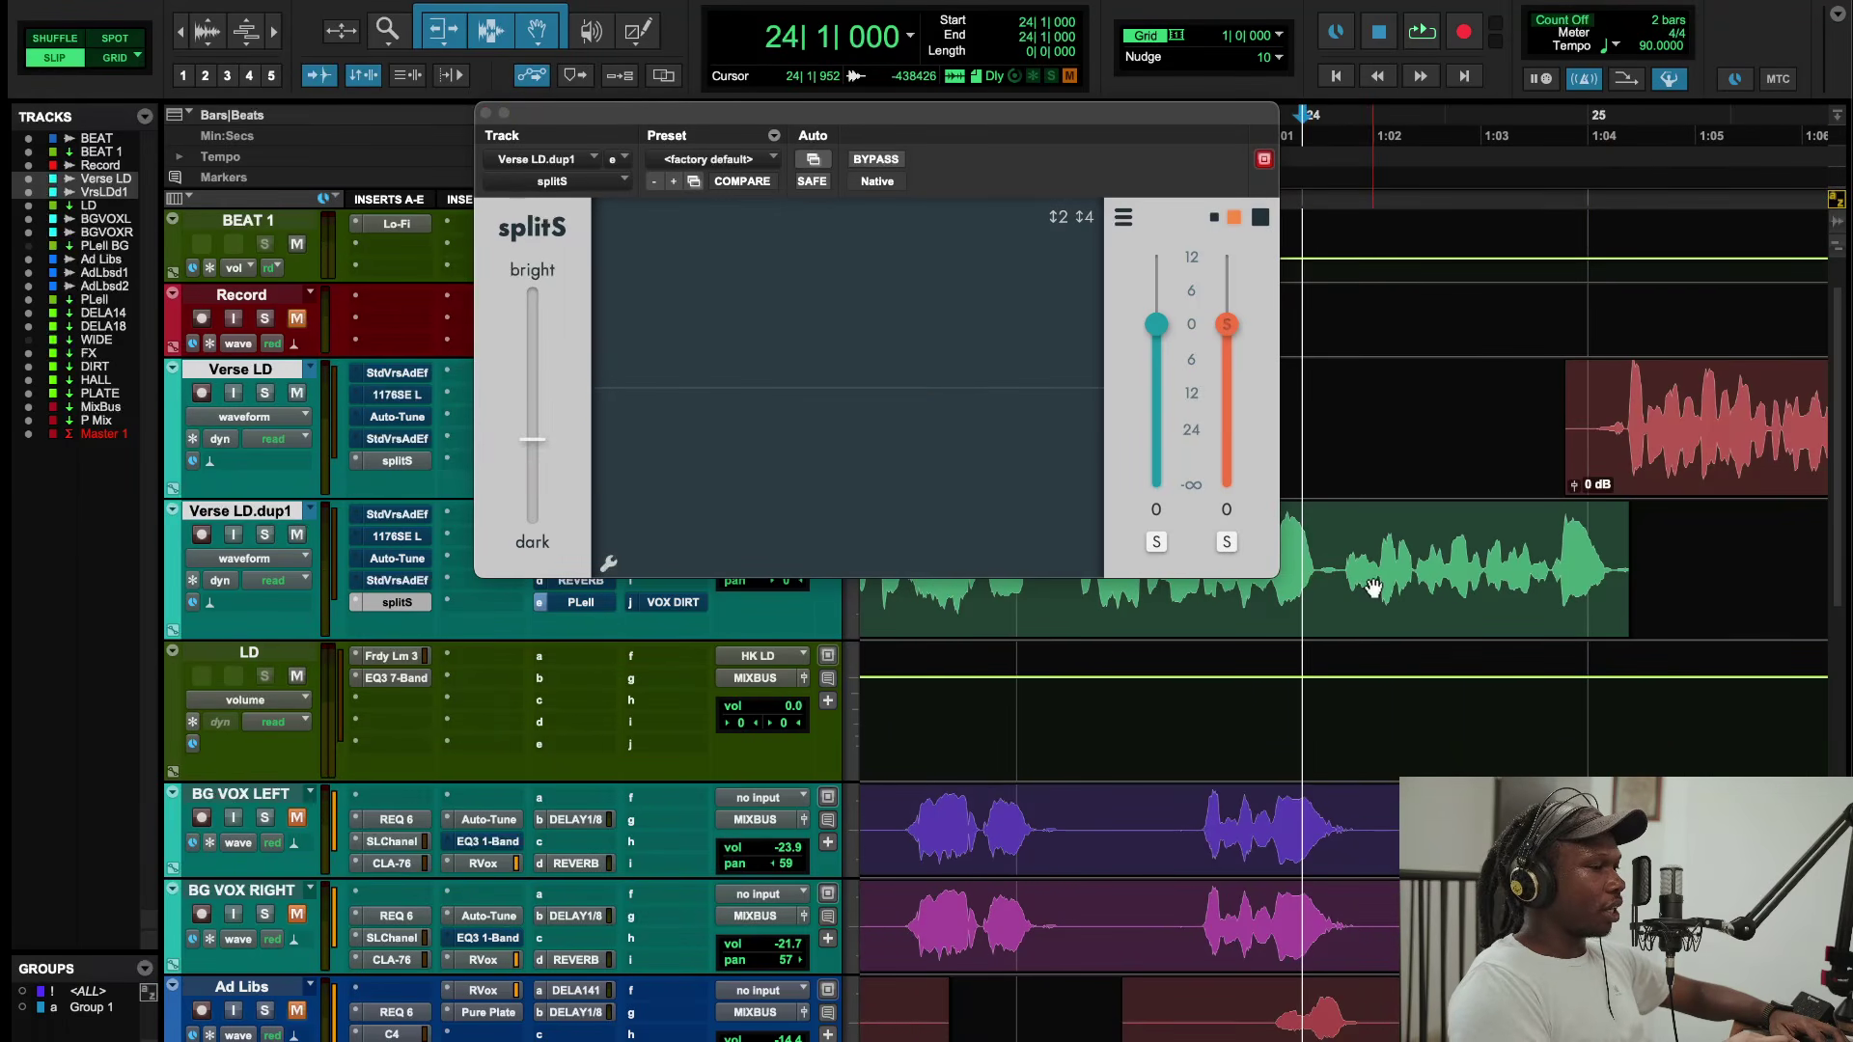
pyautogui.press('space')
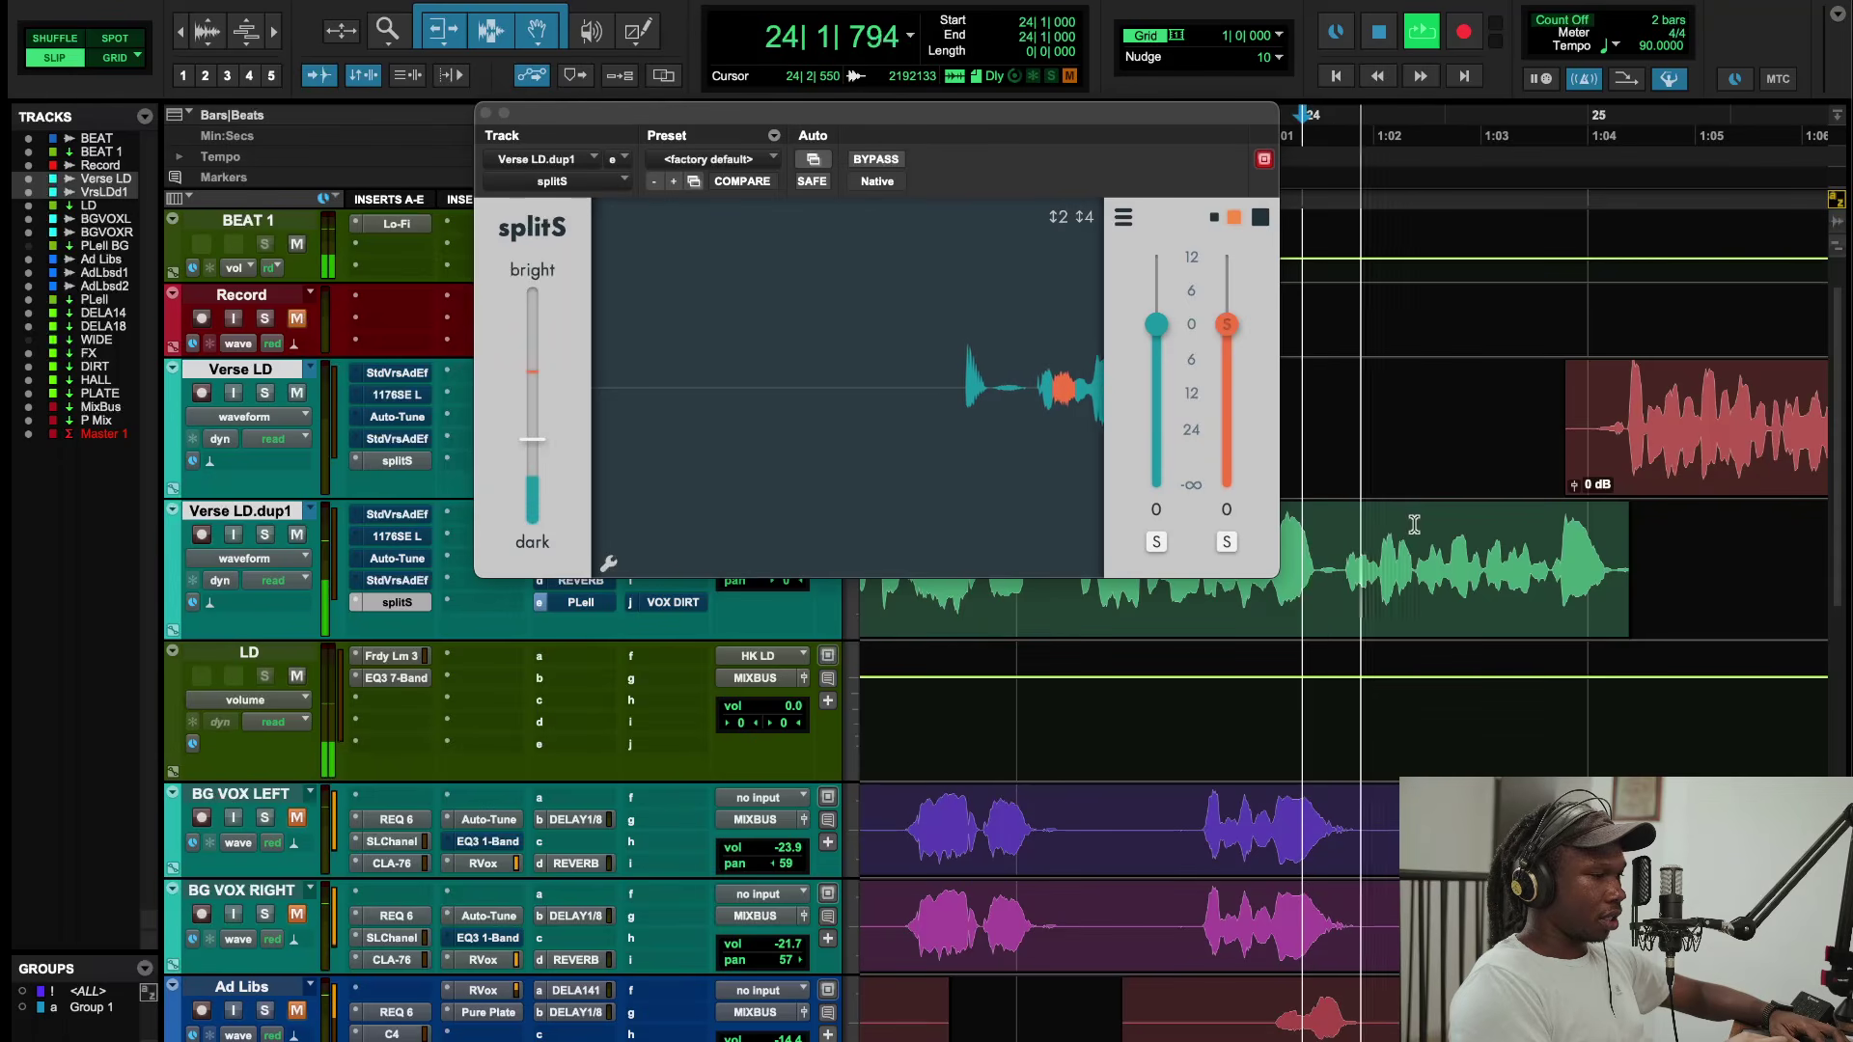
pyautogui.press('space')
# Step: Play the Verse LD.dup1 passage around bar 24 while checking gain reduction in the LD track's Faraday Limiter
pyautogui.click(1335, 565)
pyautogui.moveTo(1335, 565); pyautogui.dragTo(1379, 565)
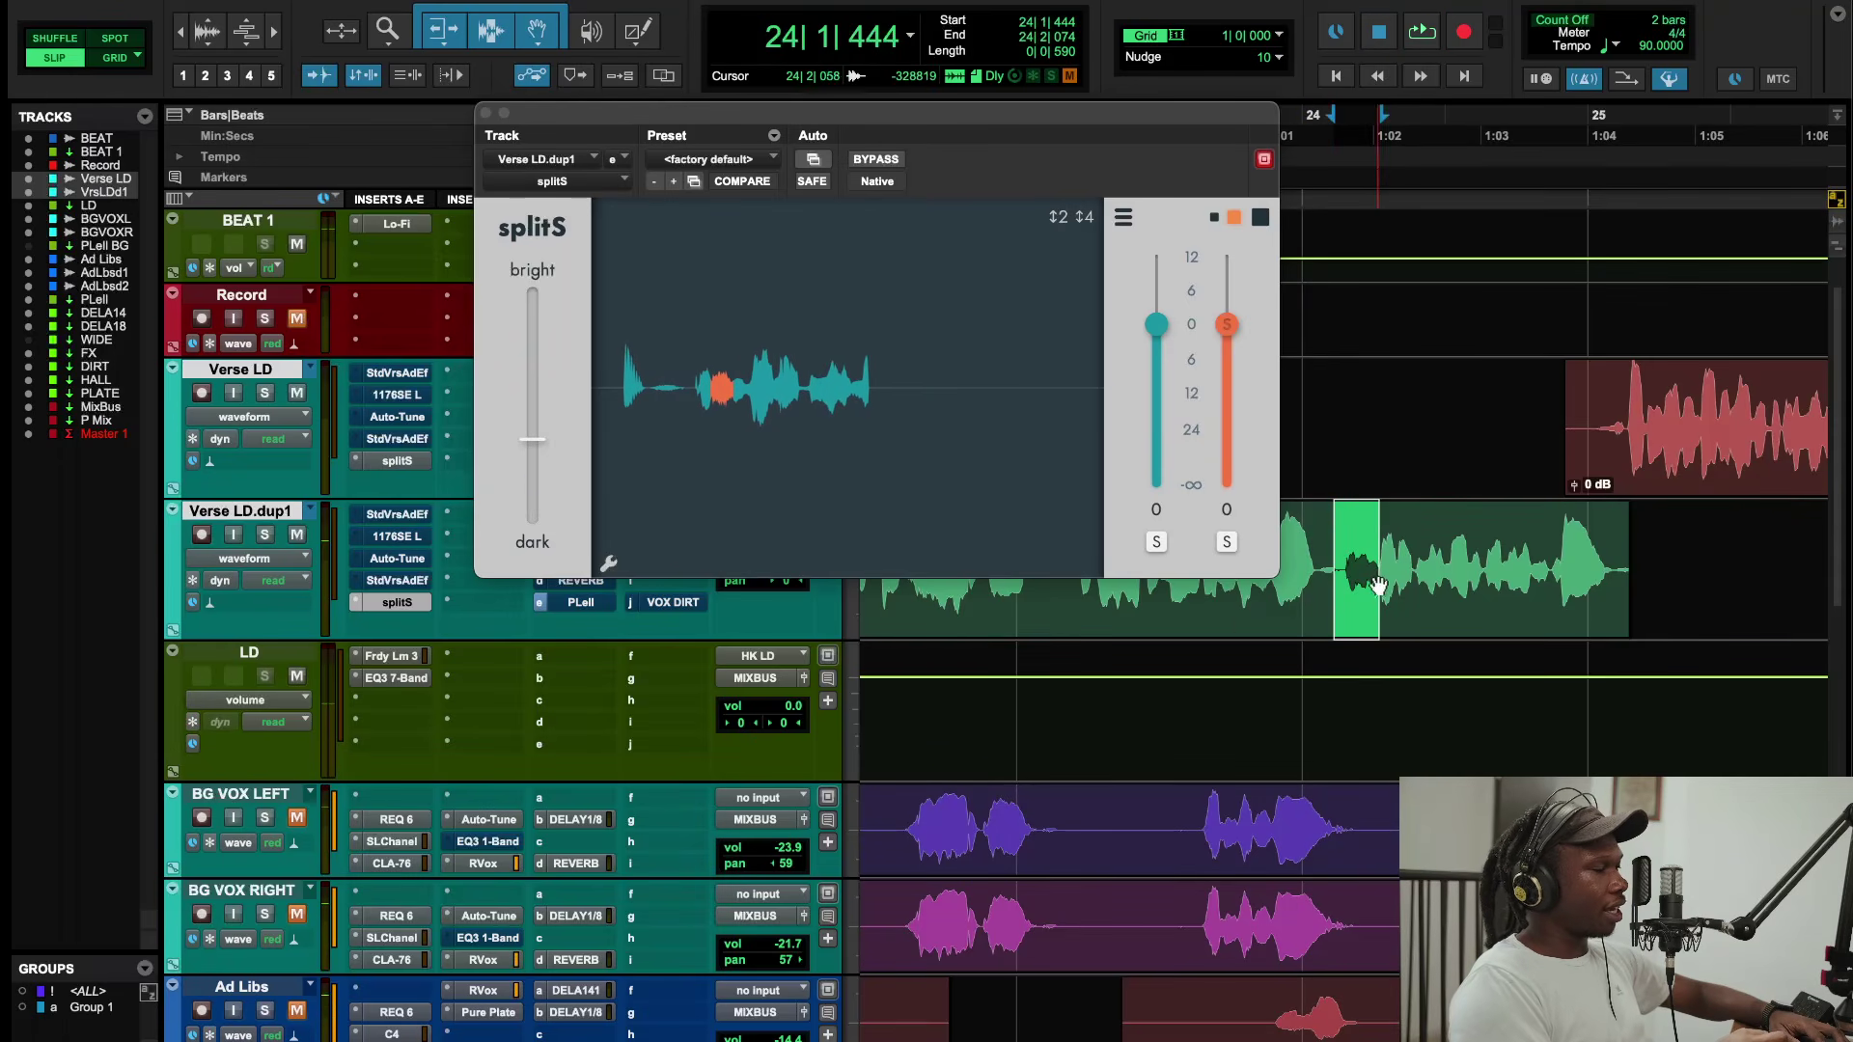
pyautogui.click(405, 658)
pyautogui.press('space')
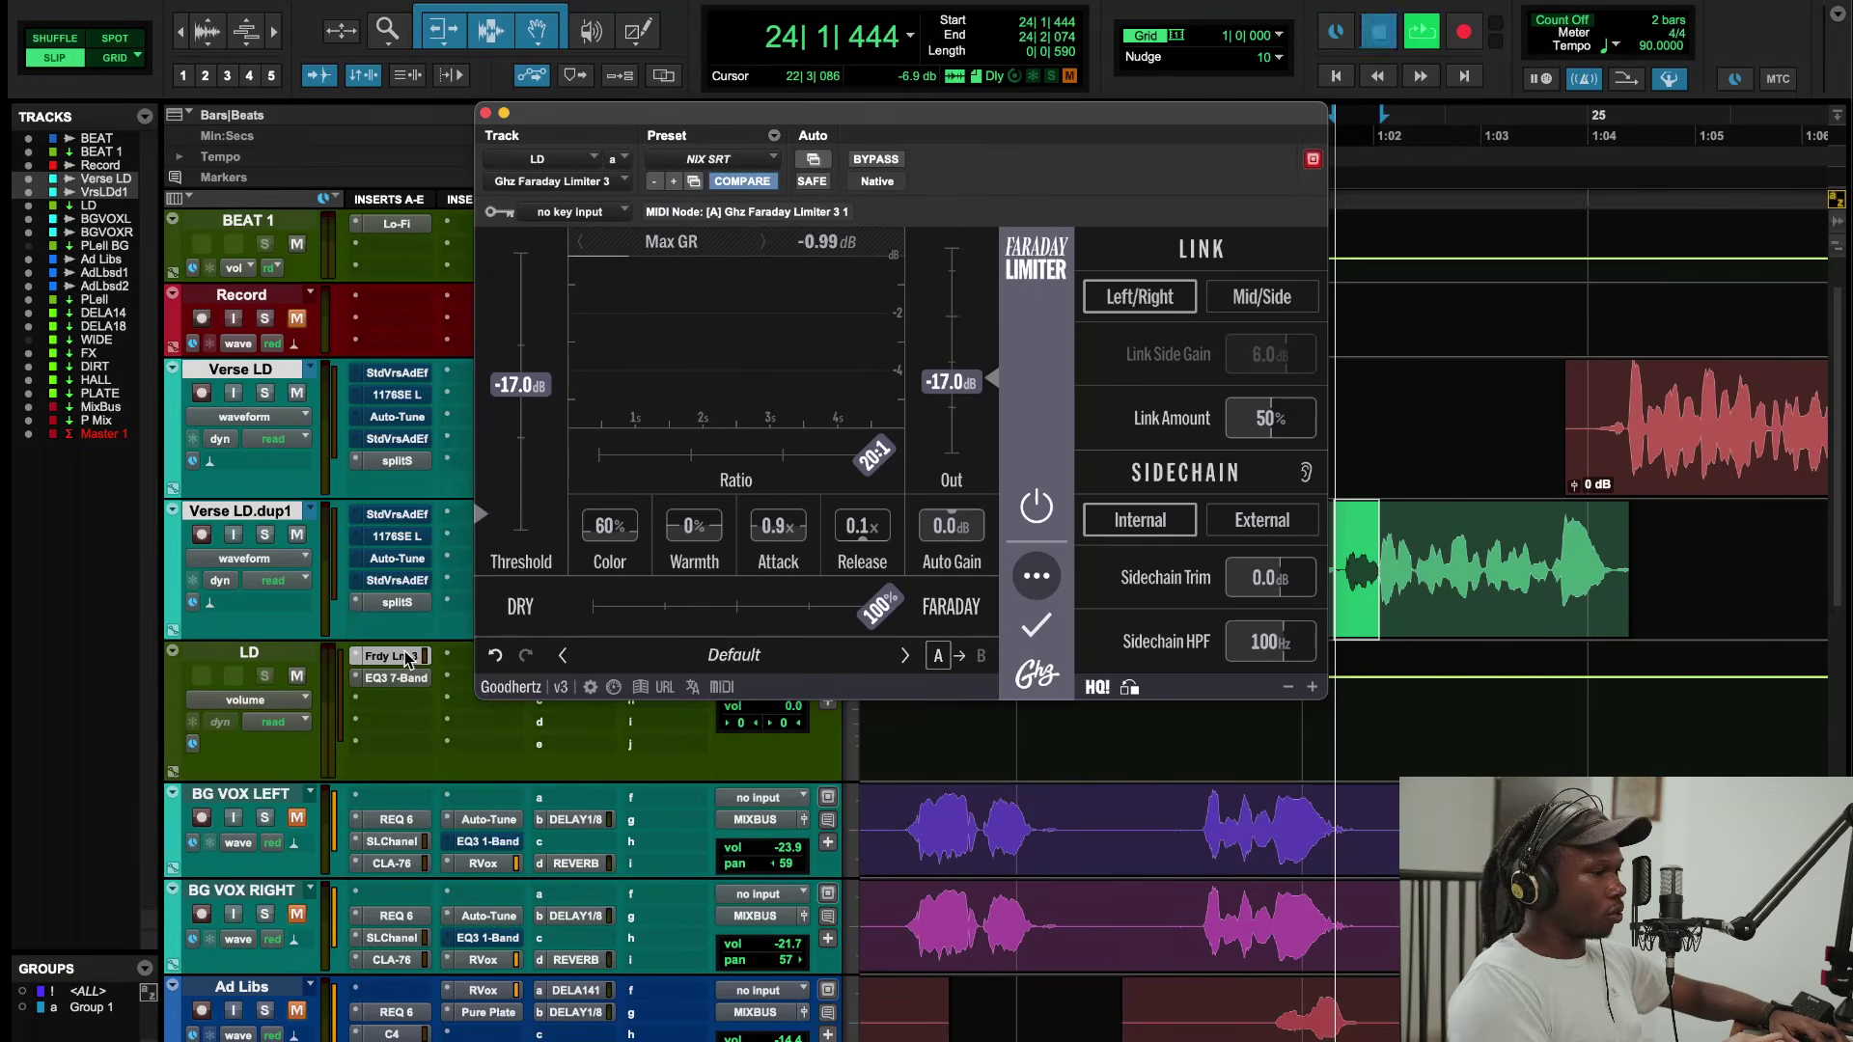
pyautogui.press('space')
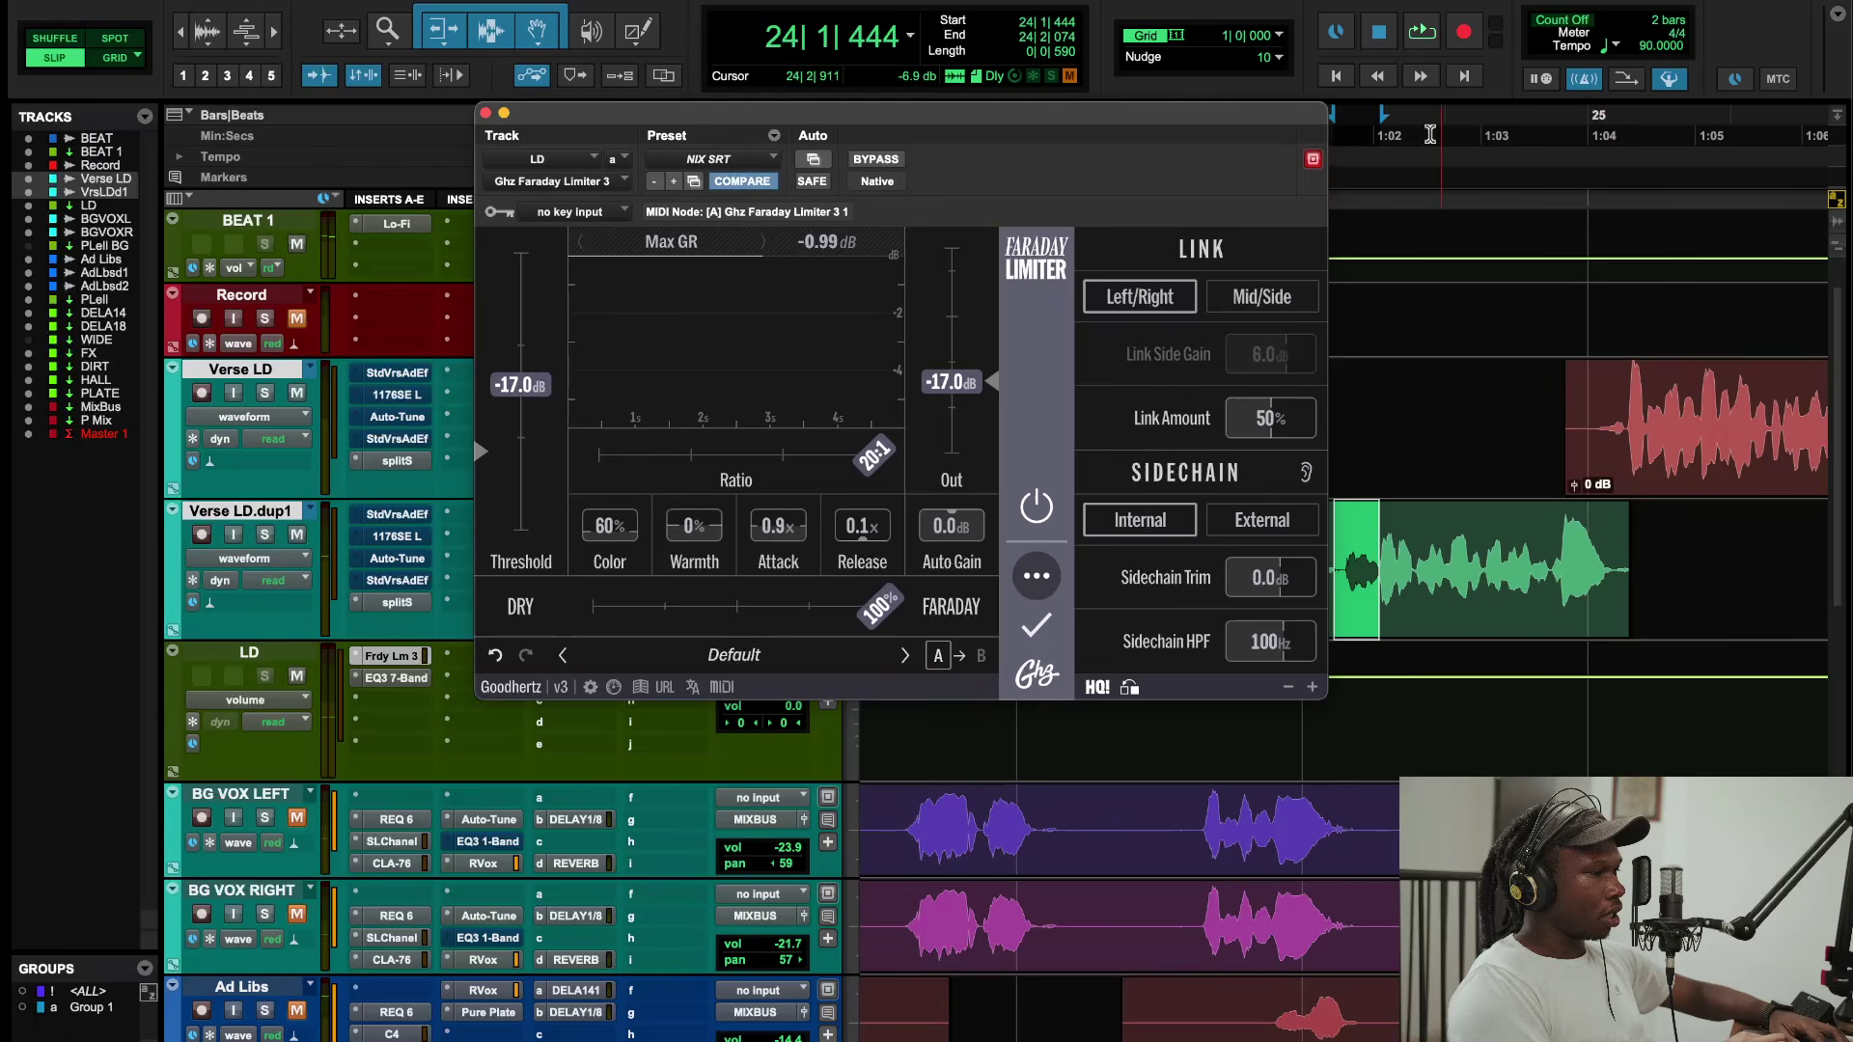
pyautogui.moveTo(1296, 123); pyautogui.dragTo(1195, 124)
pyautogui.click(1268, 184)
pyautogui.press('space')
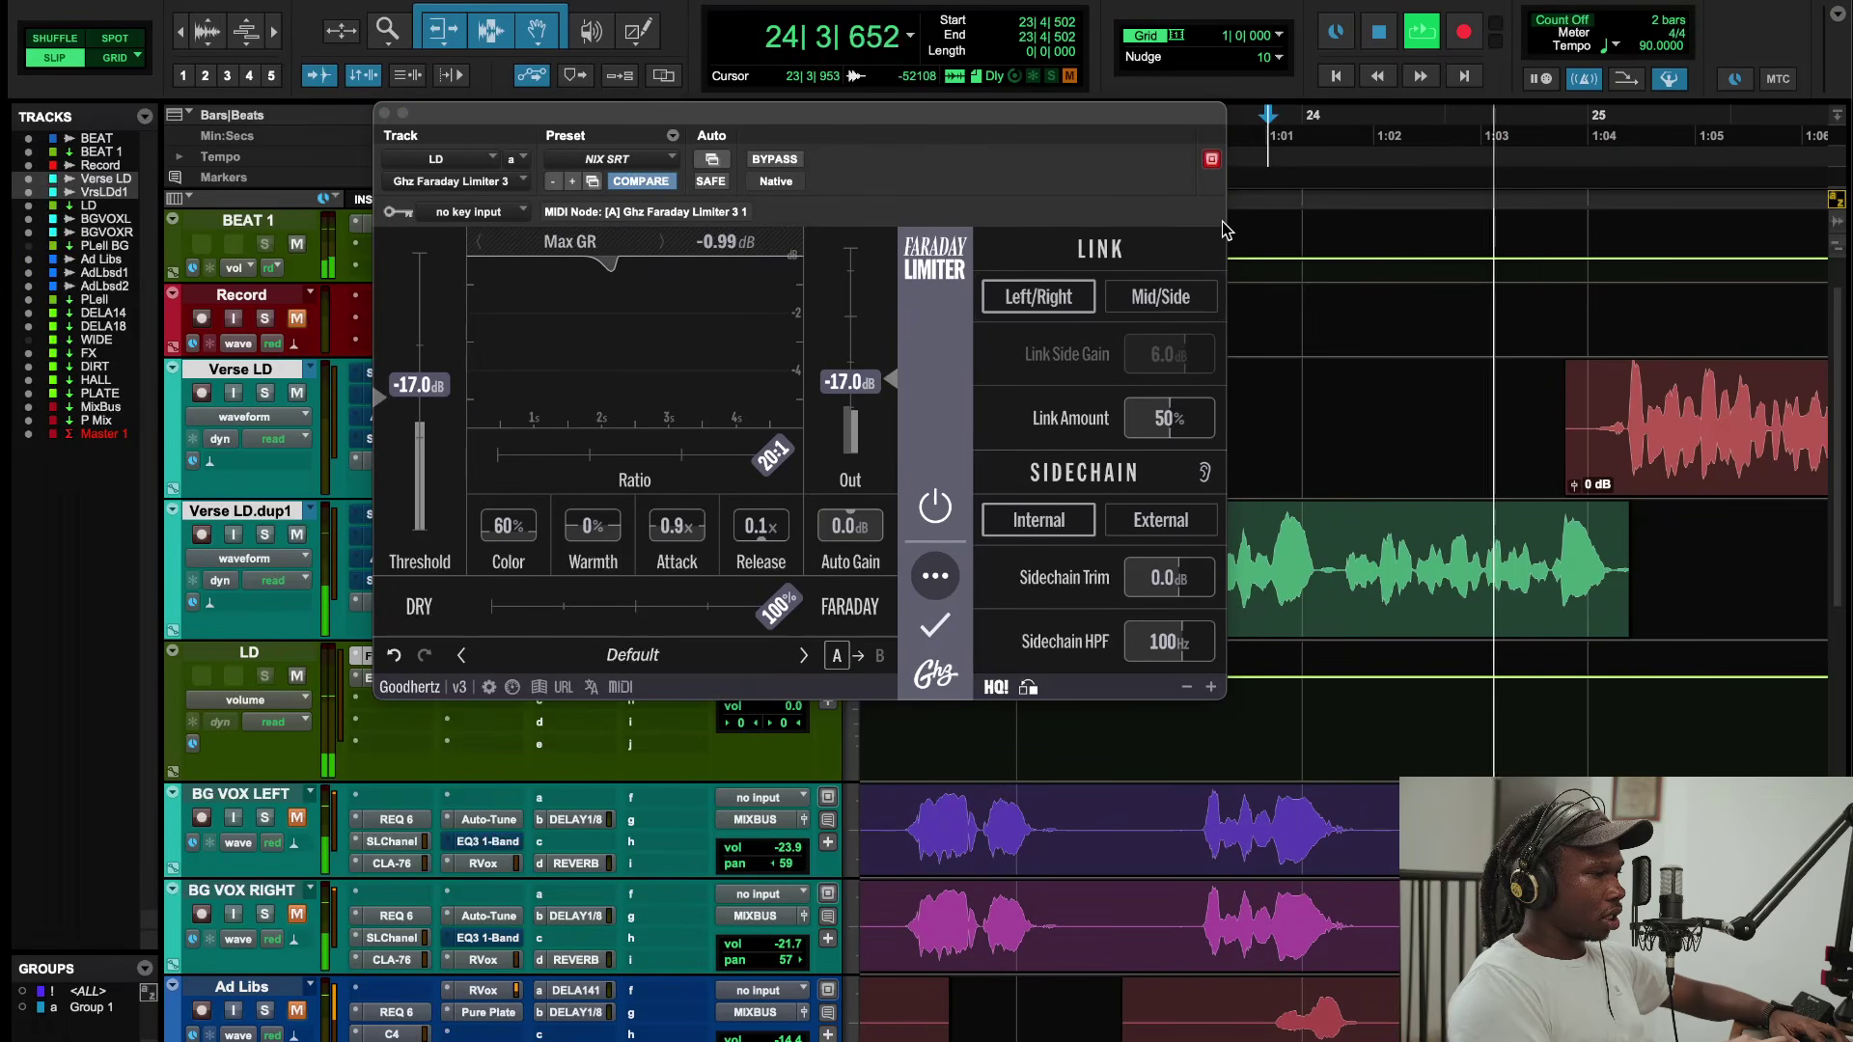
pyautogui.hscroll(-3, 1295, 365)
pyautogui.click(1278, 371)
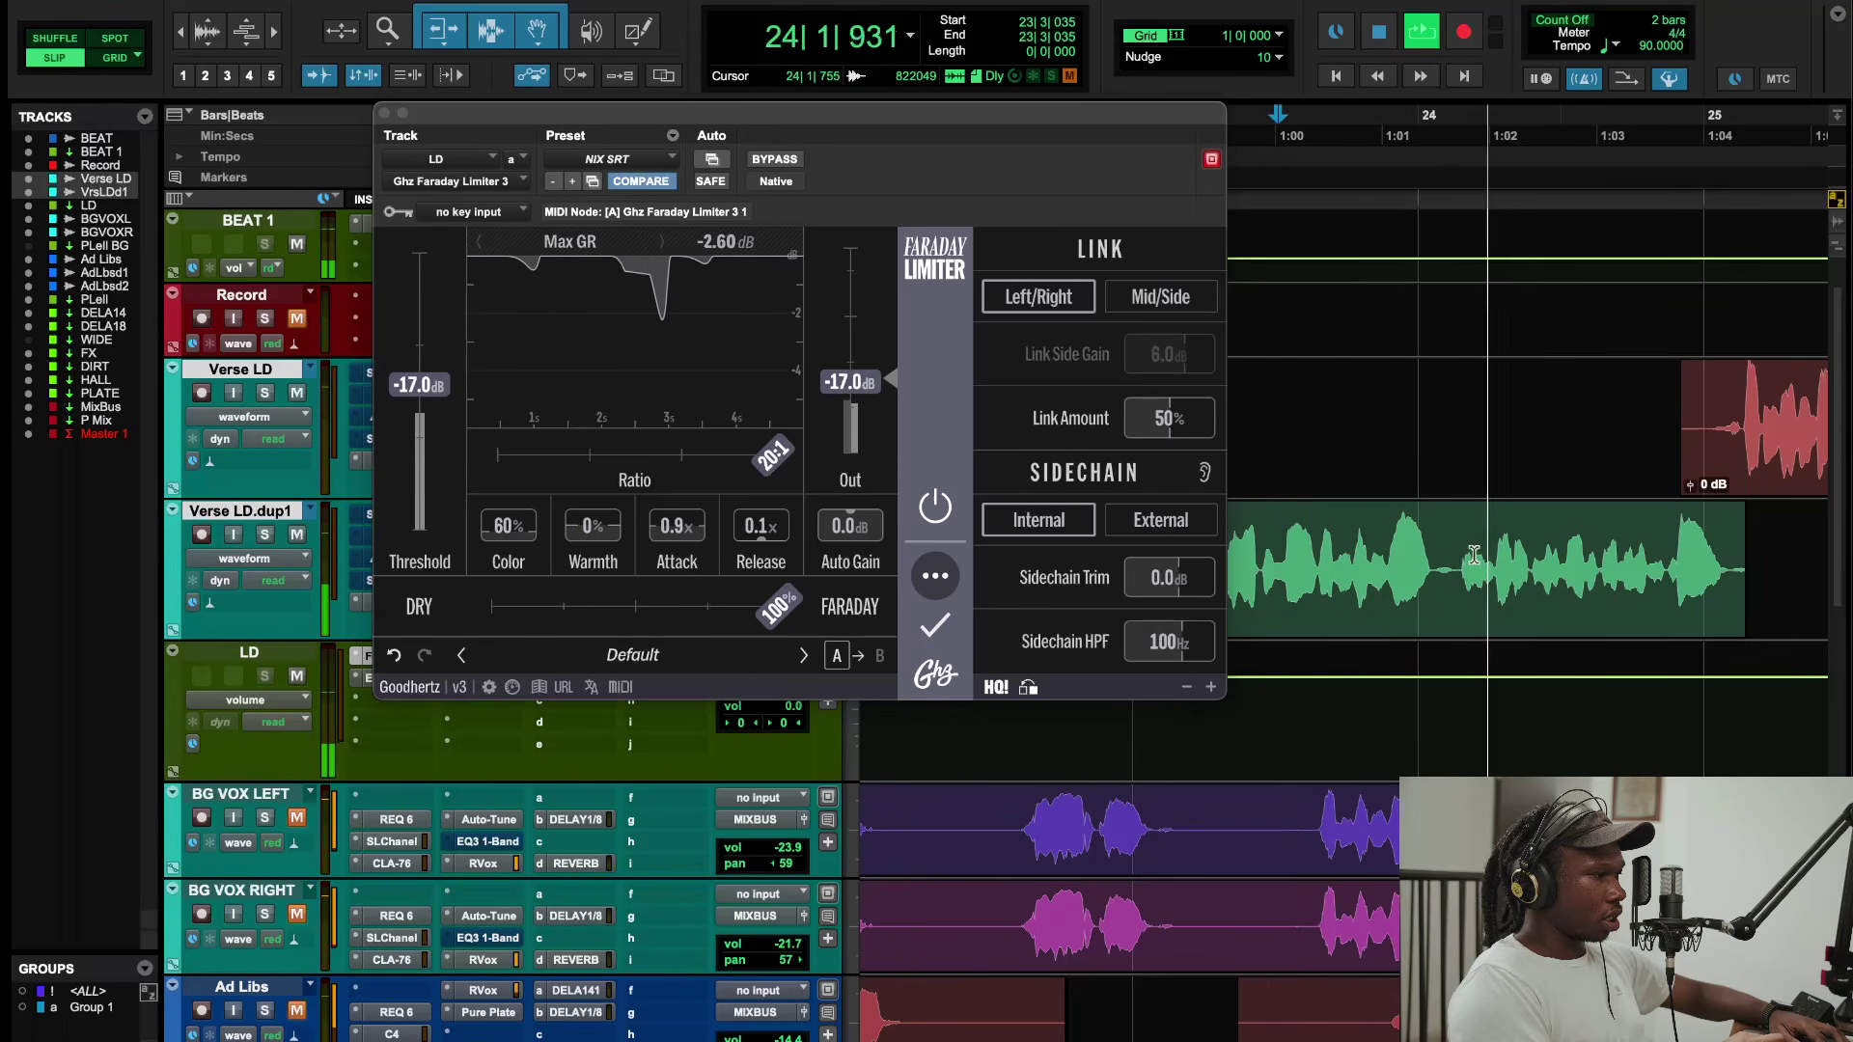
pyautogui.press('space')
# Step: Separate the Verse LD.dup1 section from 24|1|542 to 24|2|074, apply the 100hz NIX clip effects preset and check it in playback
pyautogui.moveTo(1458, 570); pyautogui.dragTo(1495, 579)
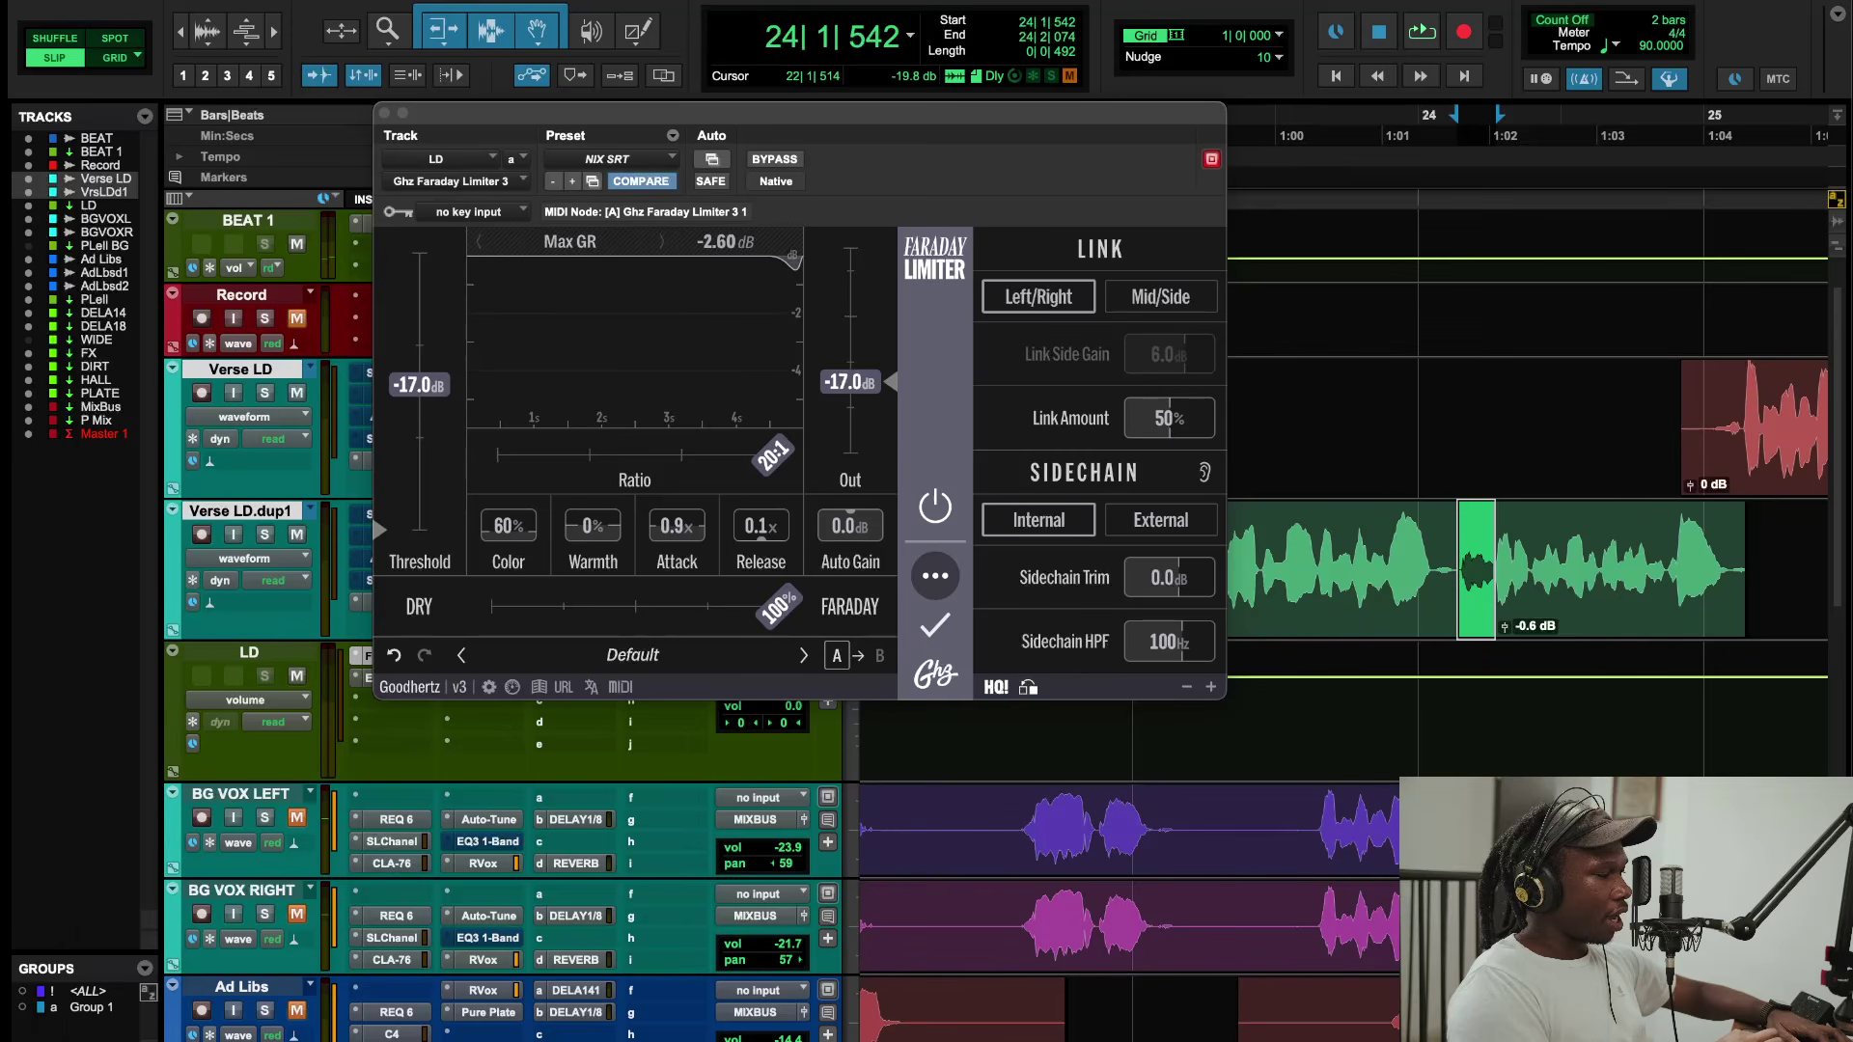
pyautogui.hotkey('alt', '6')
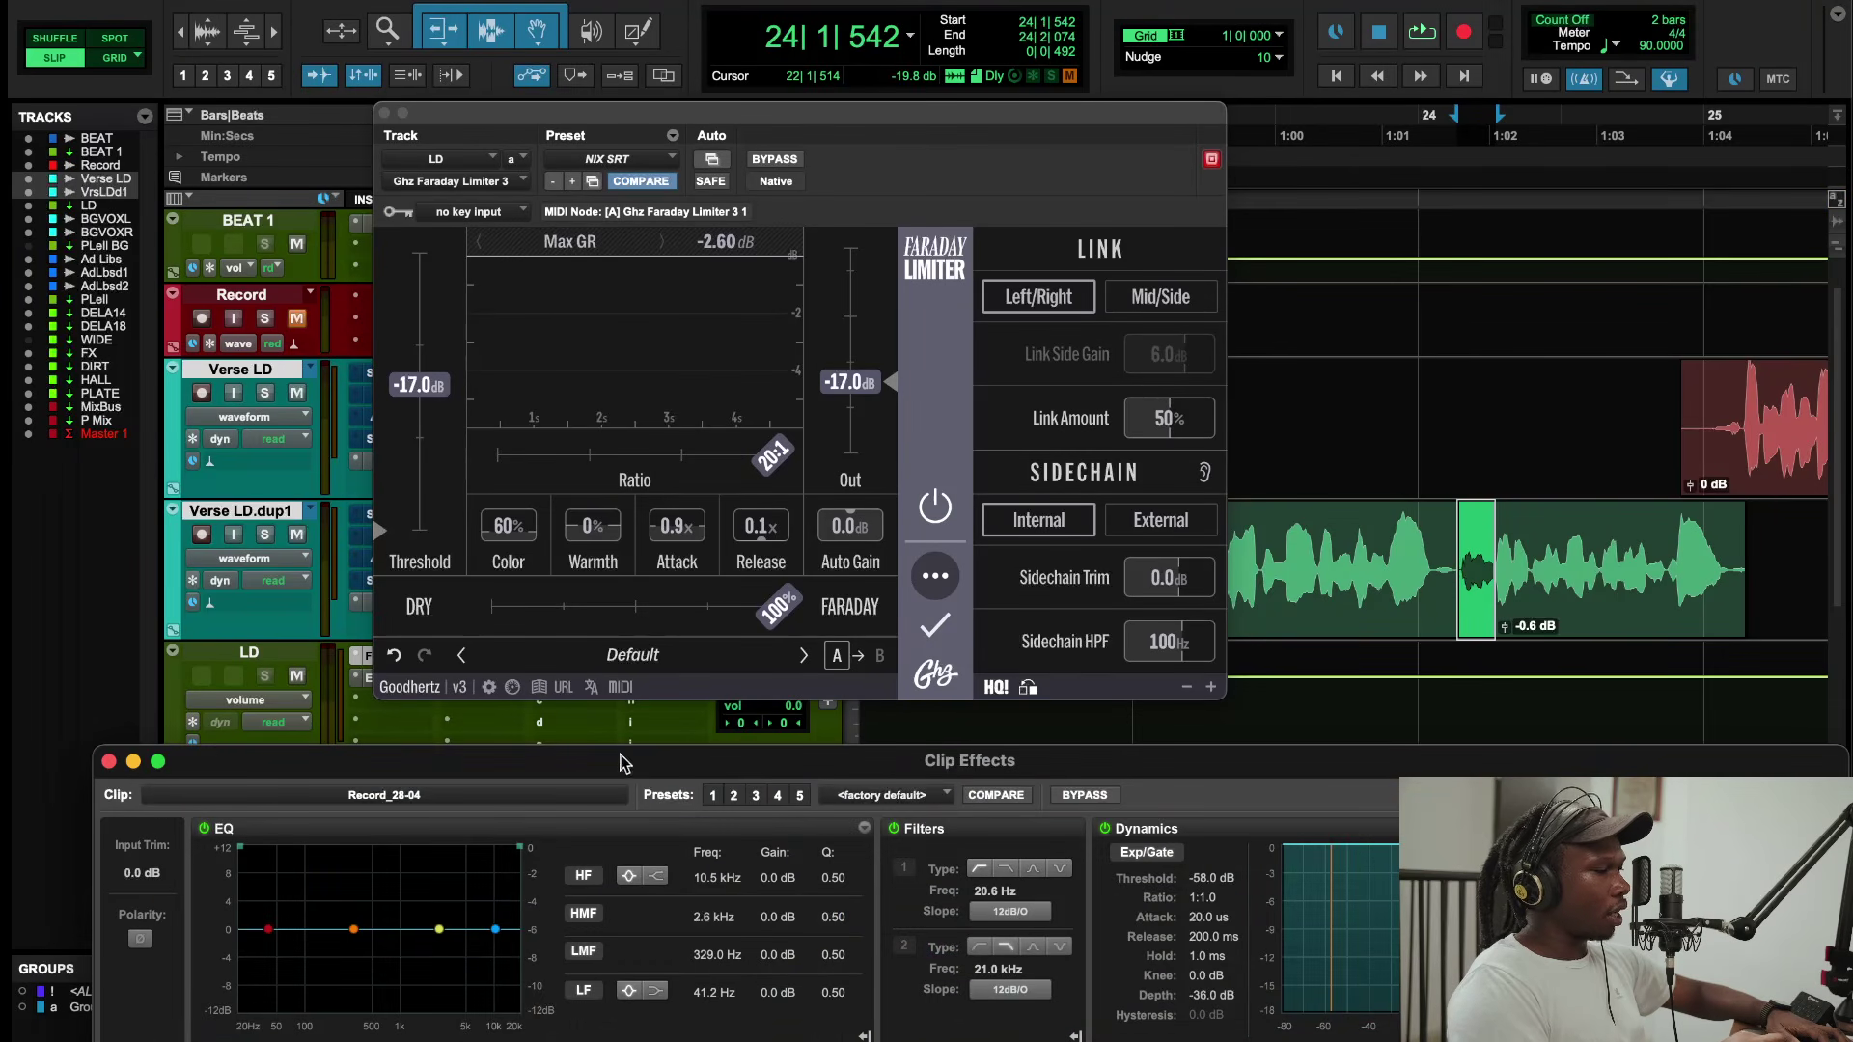
pyautogui.click(867, 801)
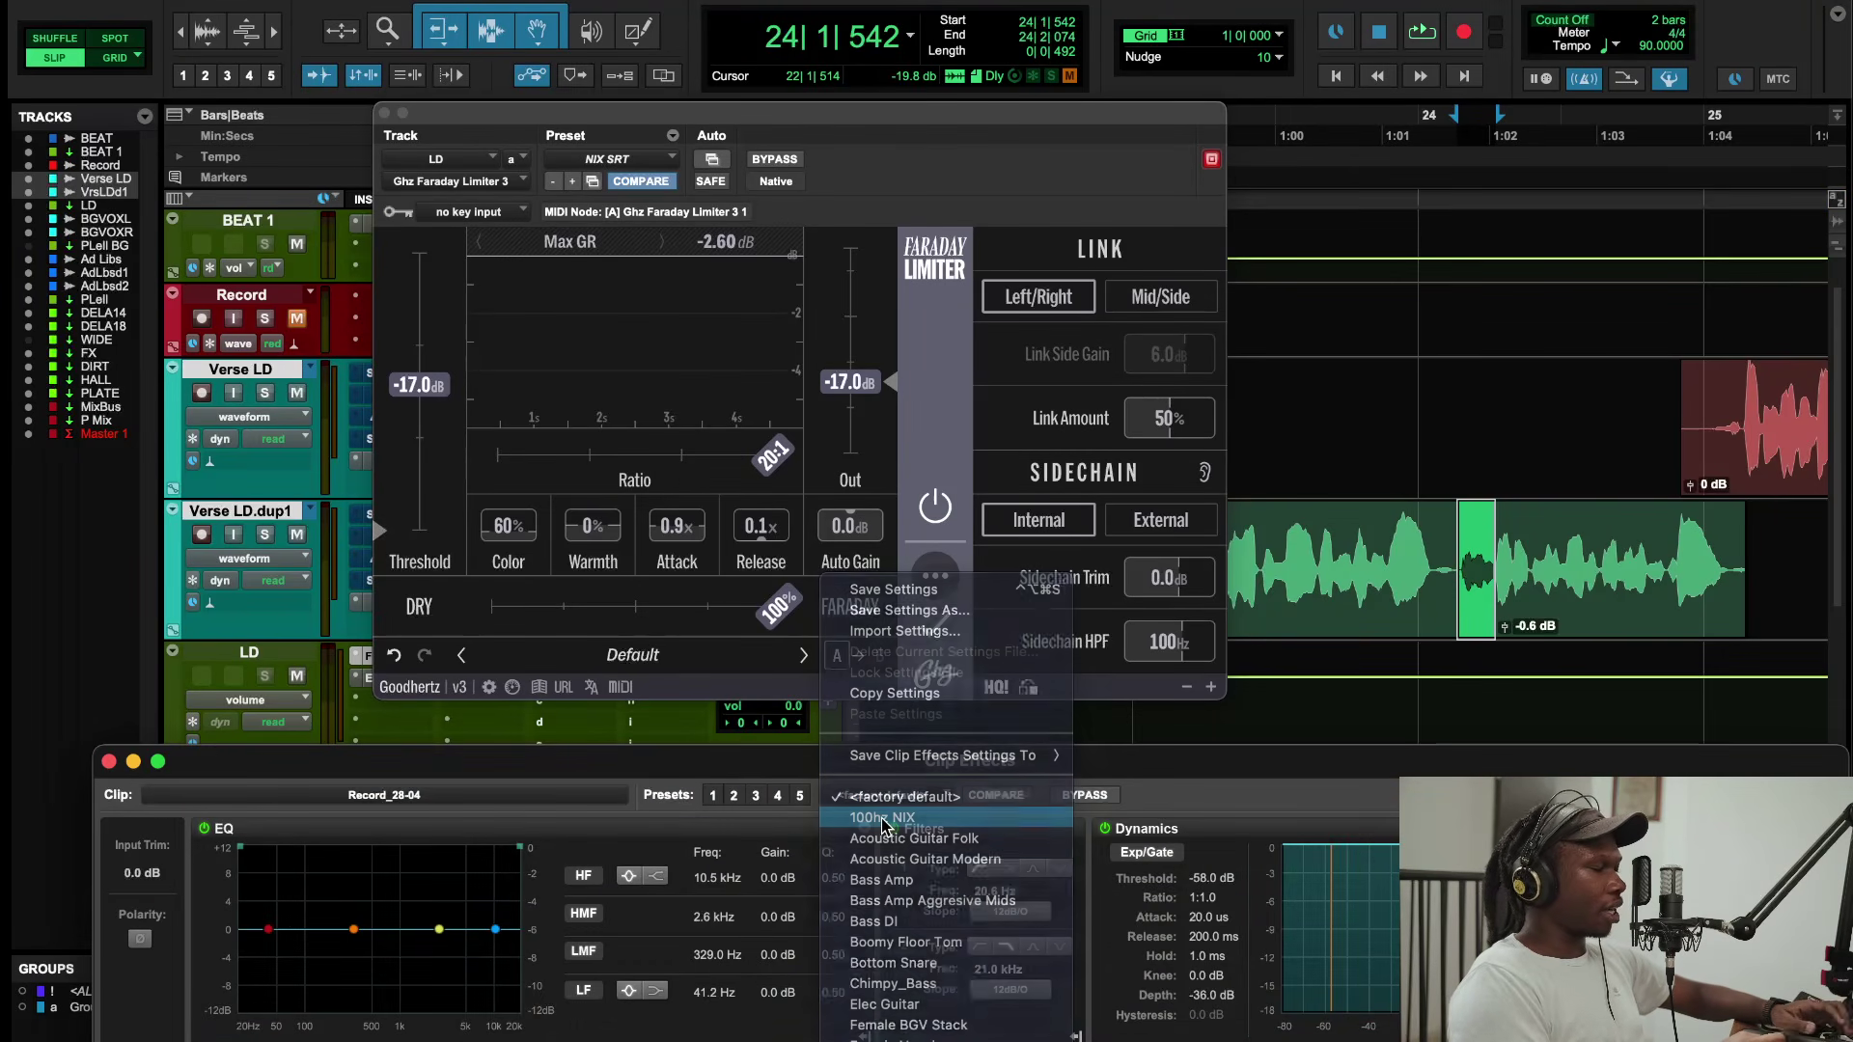
pyautogui.click(874, 815)
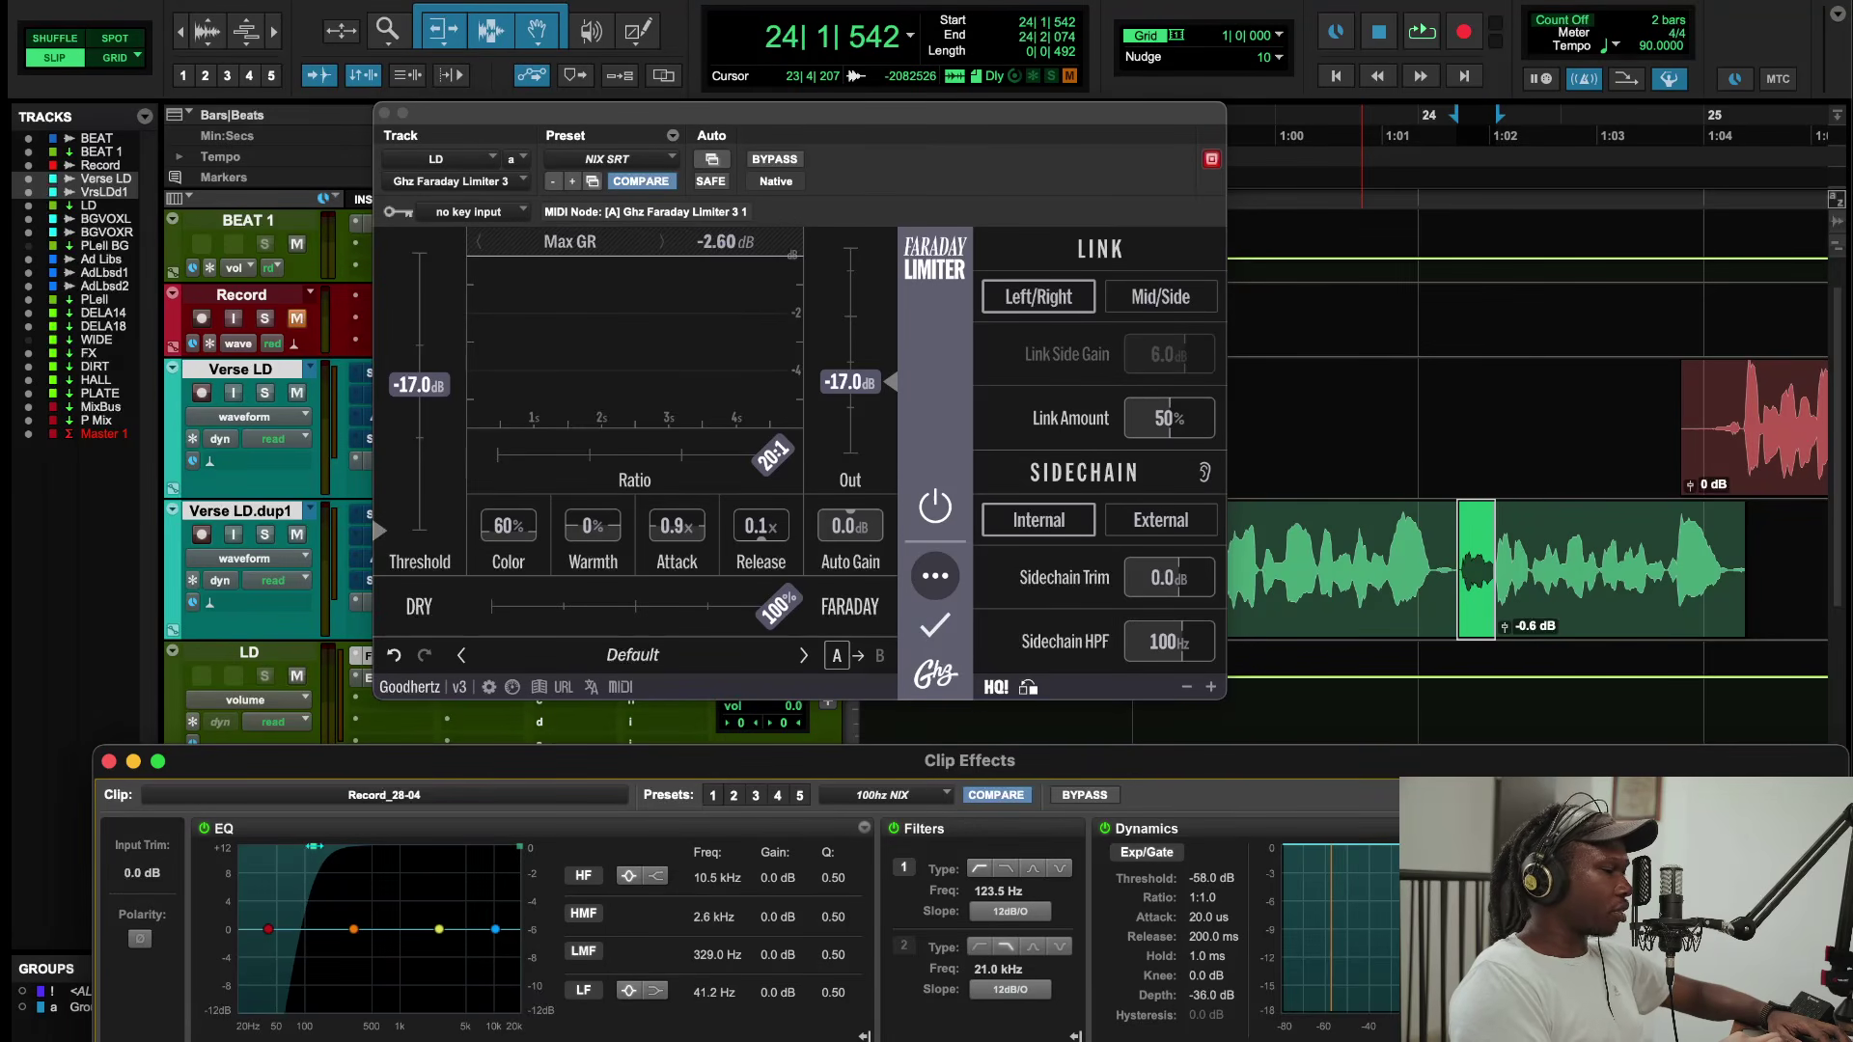
pyautogui.click(1332, 177)
pyautogui.press('space')
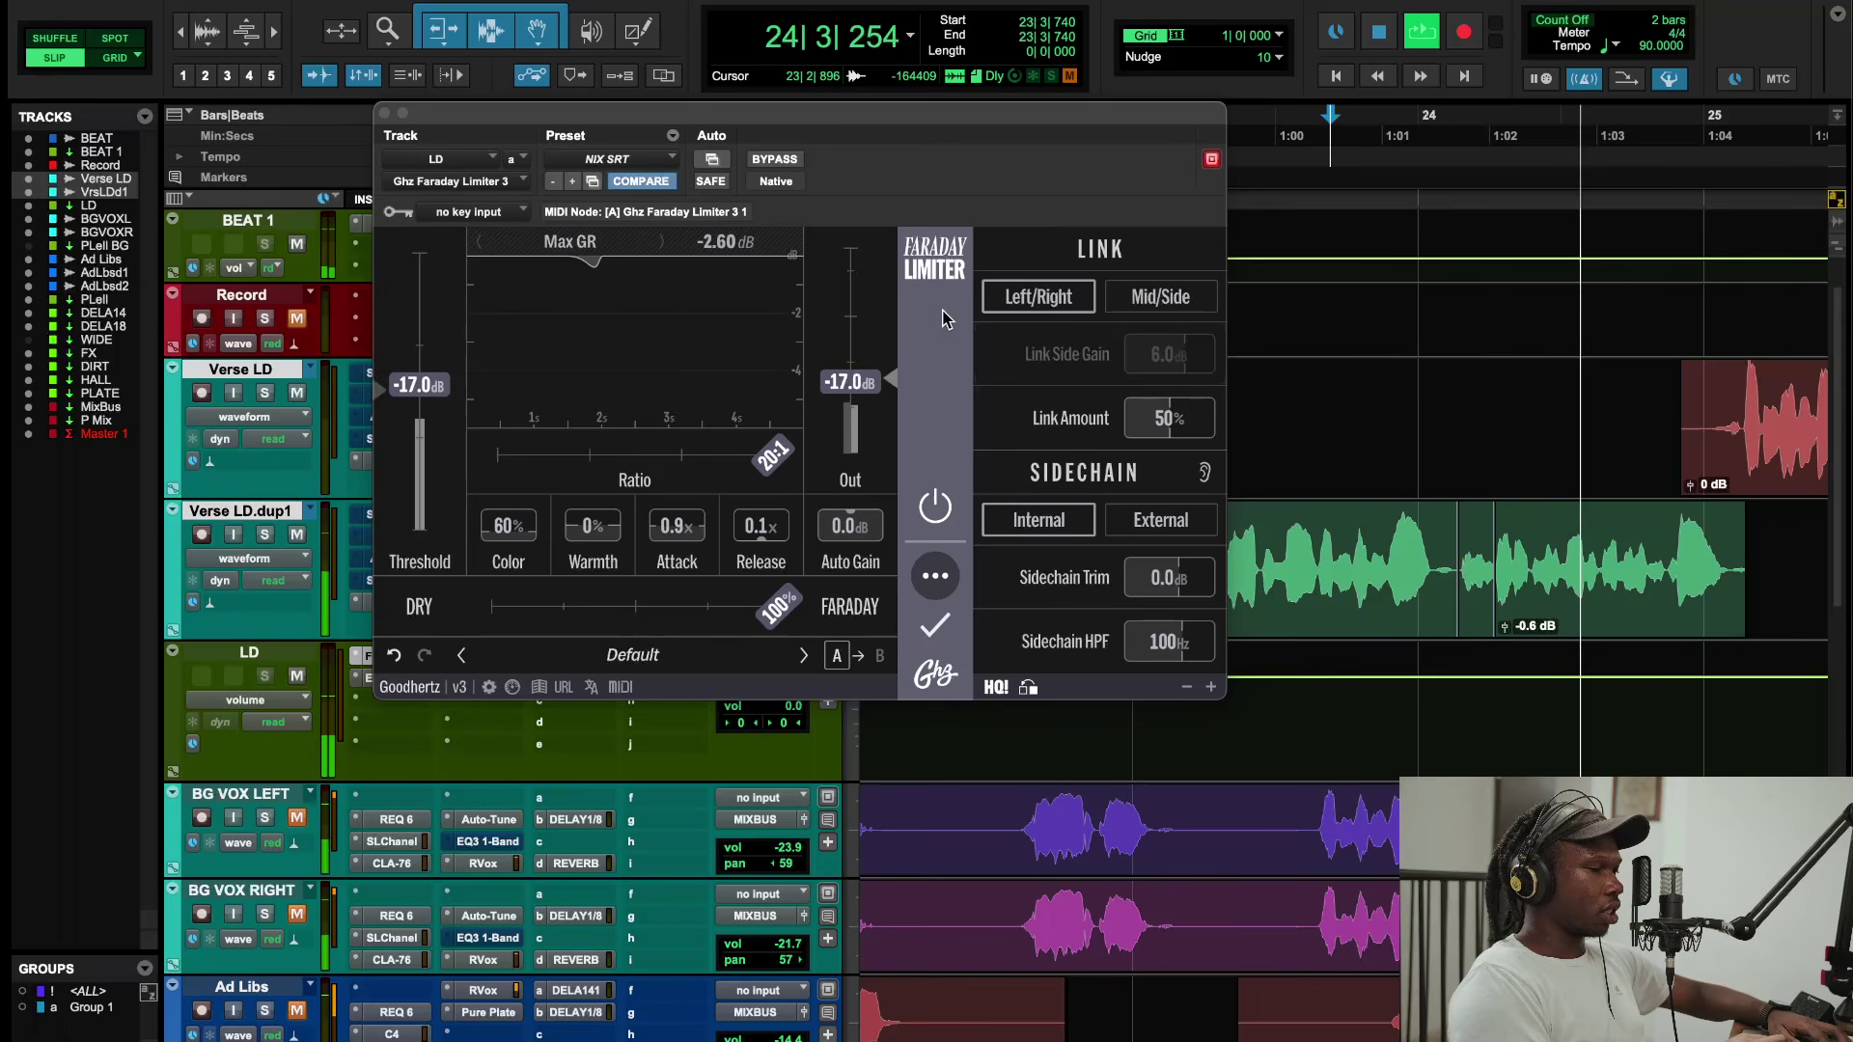
pyautogui.press('space')
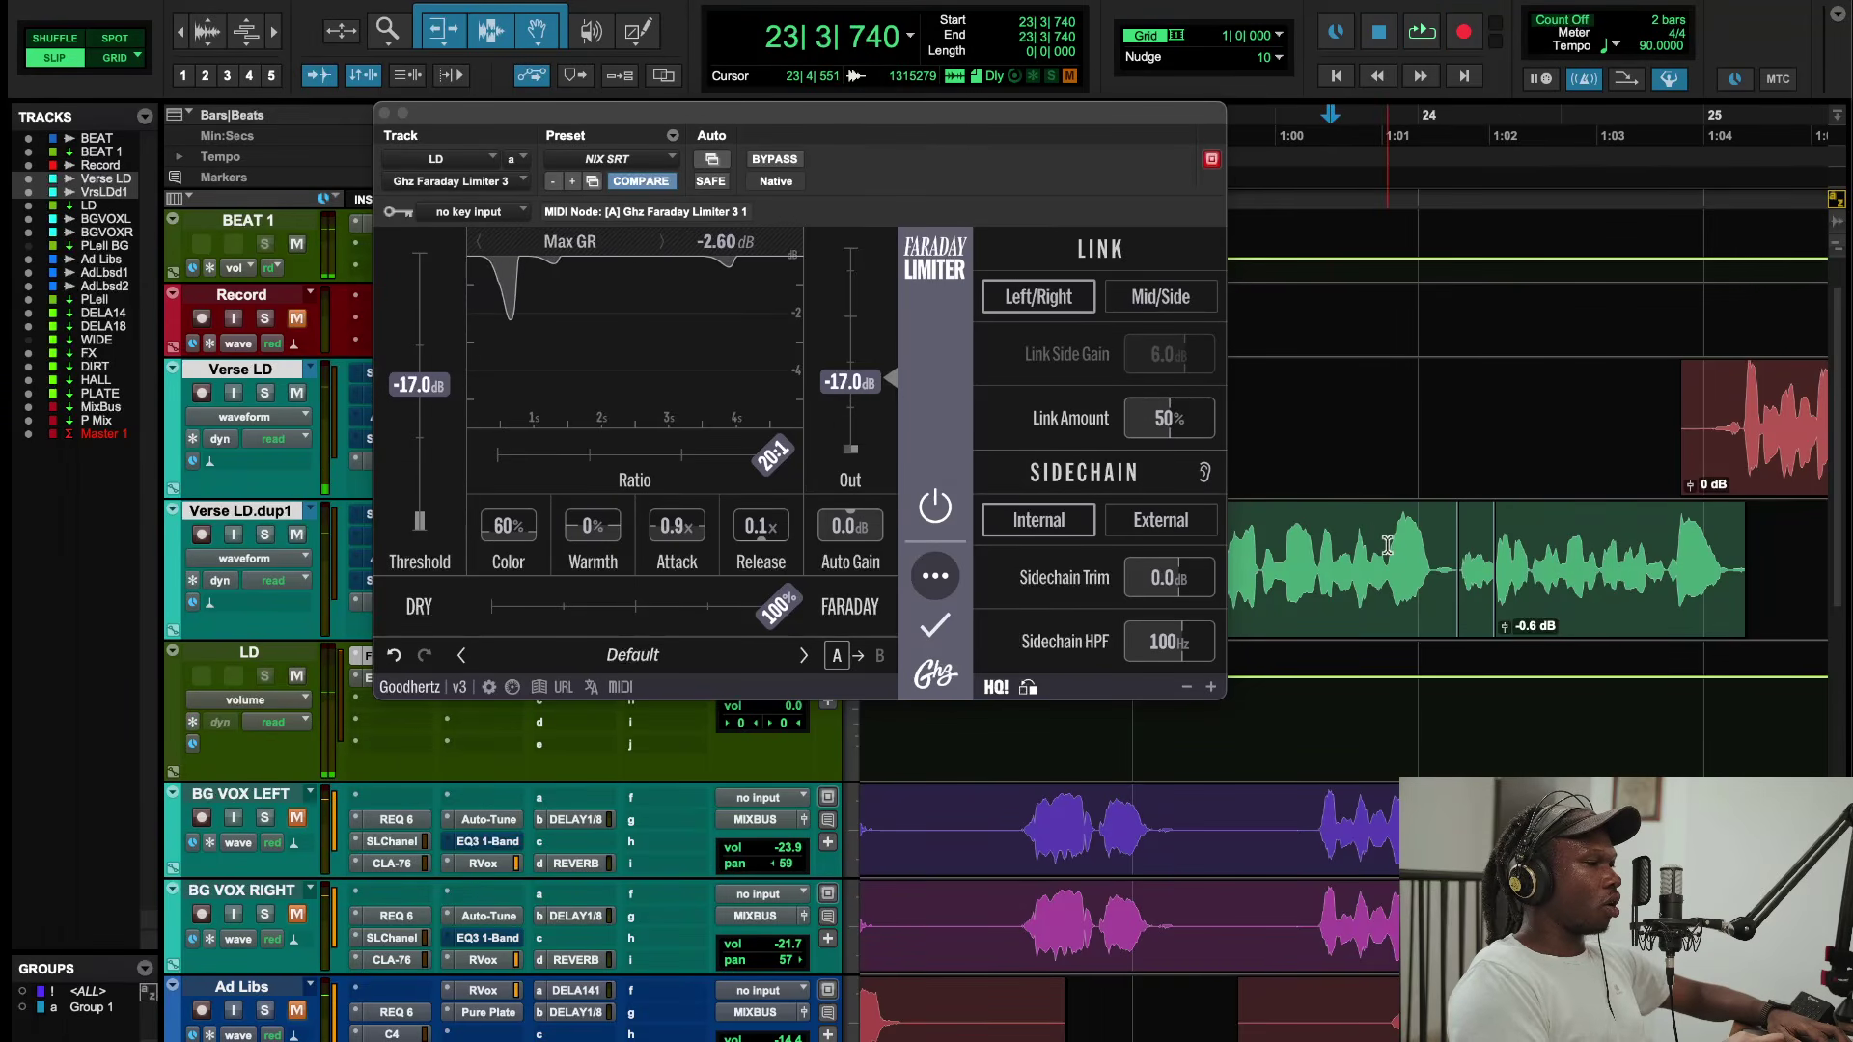
# Step: Separate the Verse LD.dup1 phrase from 23|4|551 to 24|1|149 and lower its clip gain to about -5 dB, checking by playback
pyautogui.moveTo(1429, 575); pyautogui.dragTo(1387, 582)
pyautogui.hotkey('ctrl', 'shift', 'Down')
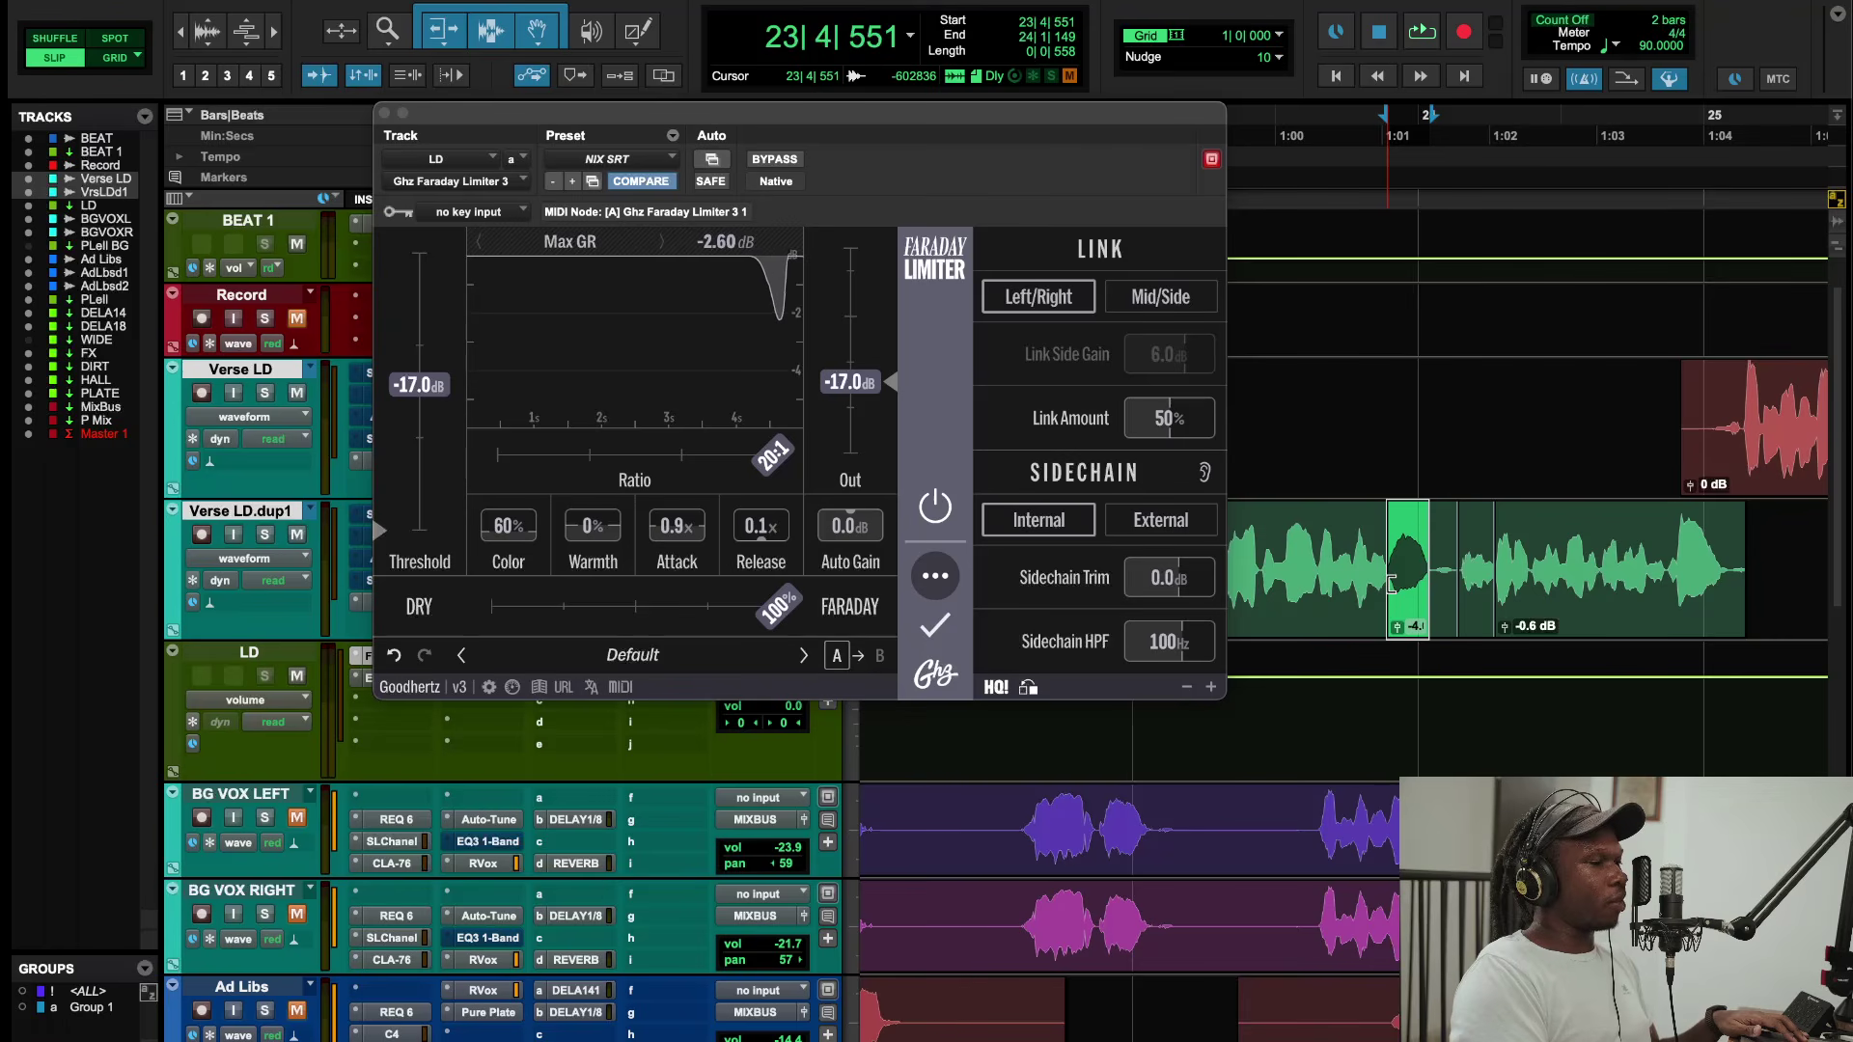
pyautogui.click(1267, 555)
pyautogui.press('space')
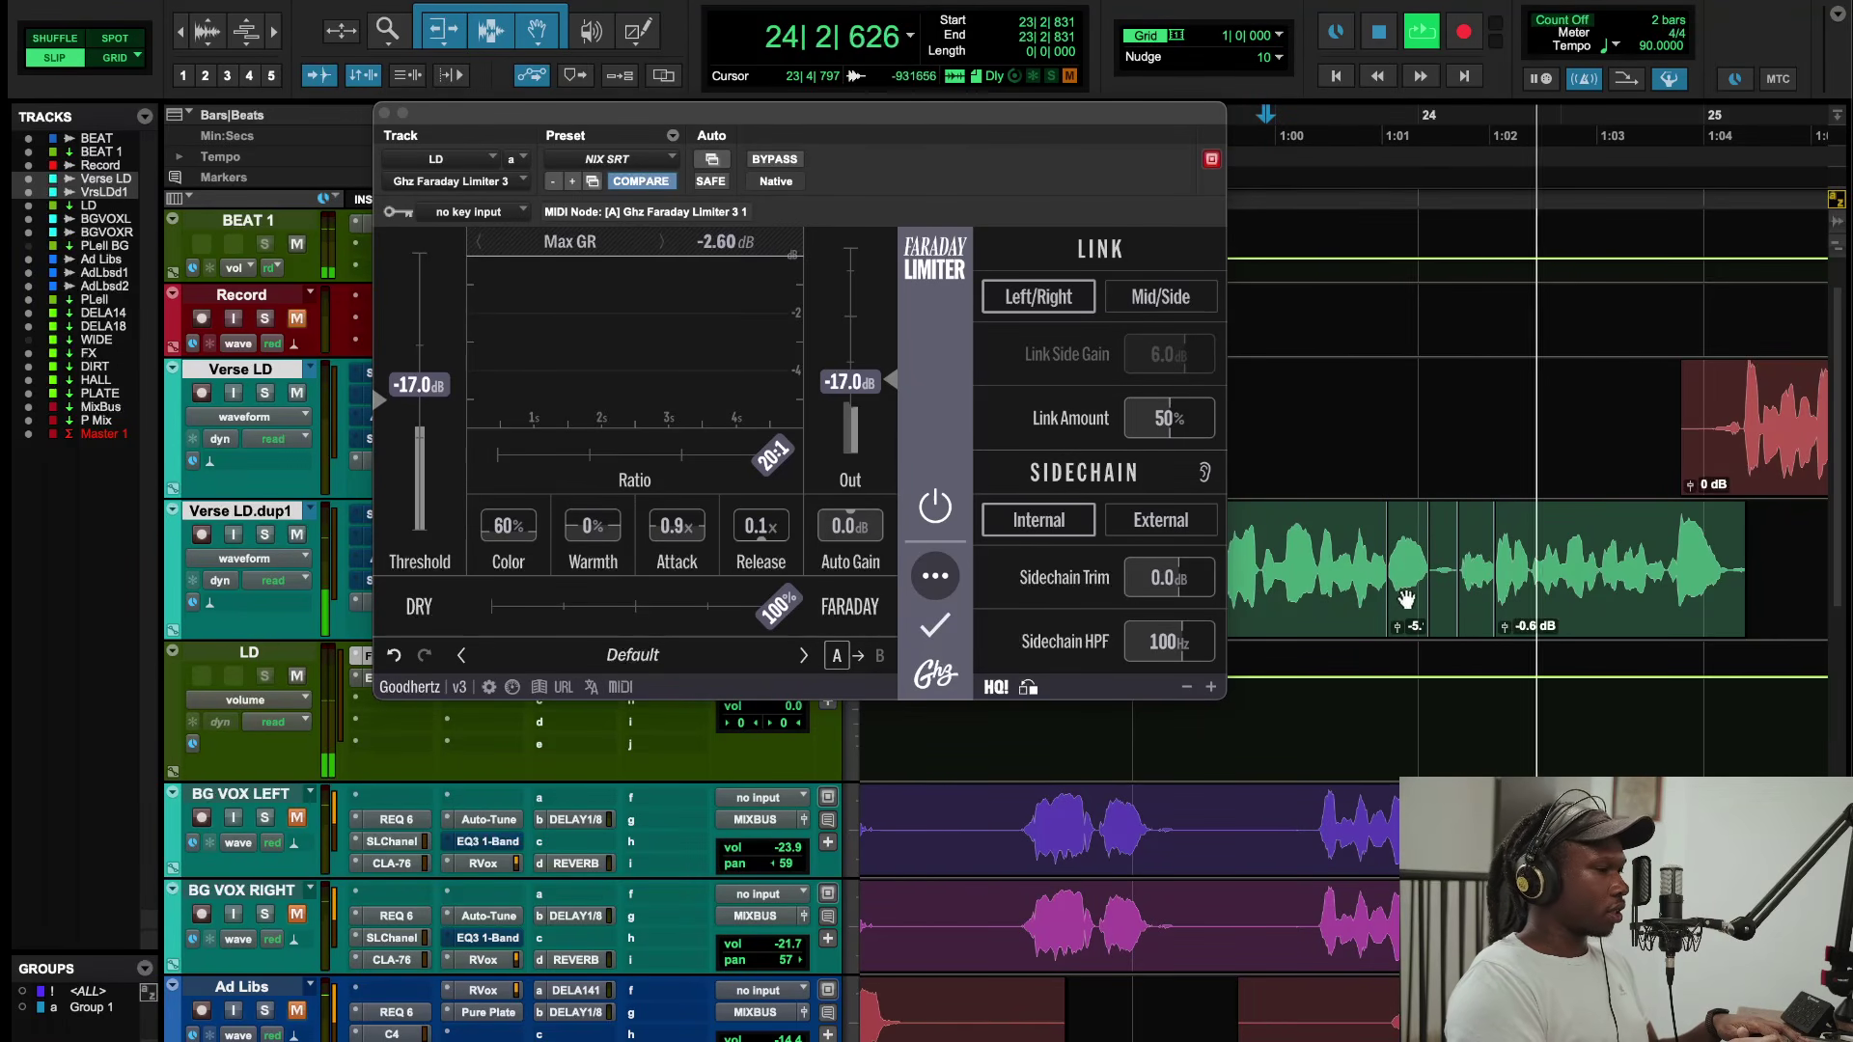
# Step: Reset that phrase's clip gain to 0 dB for a playback comparison and restore the reduction to about -5 dB
pyautogui.keyDown('alt'); pyautogui.click(1398, 629); pyautogui.keyUp('alt')
pyautogui.click(1275, 138)
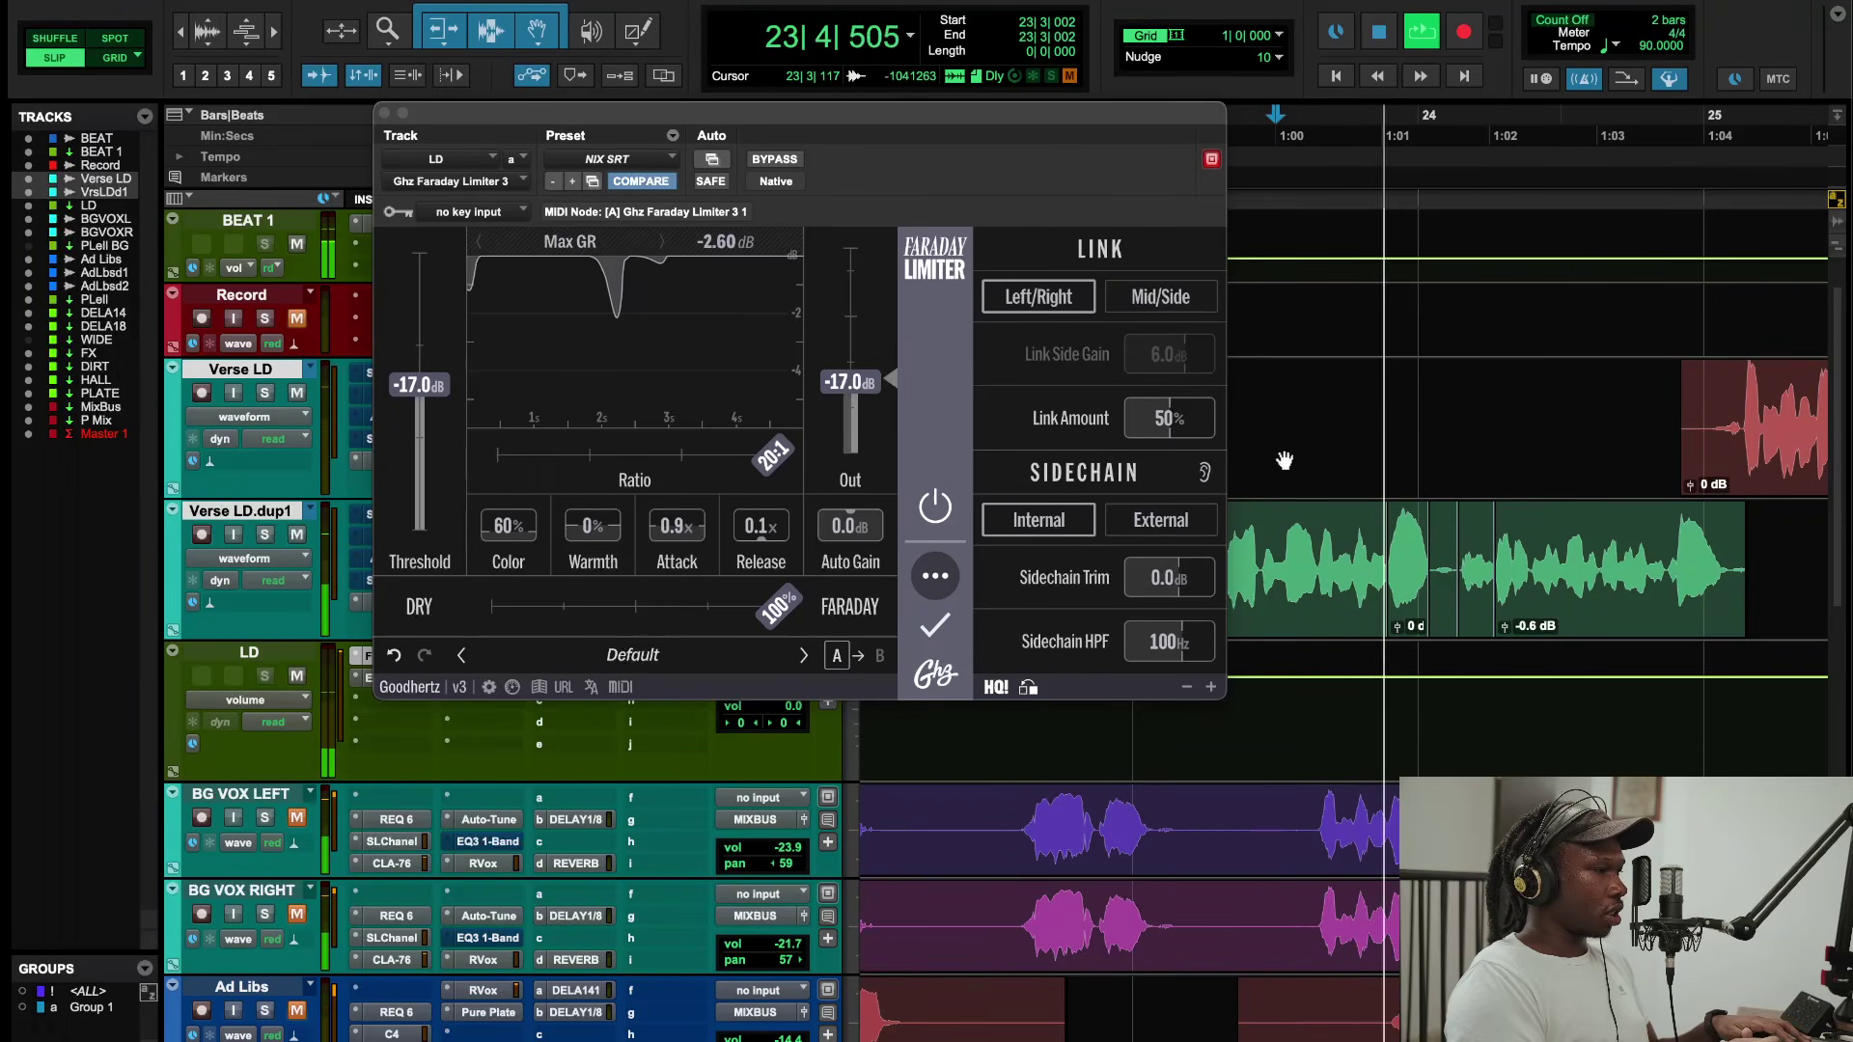
pyautogui.press('space')
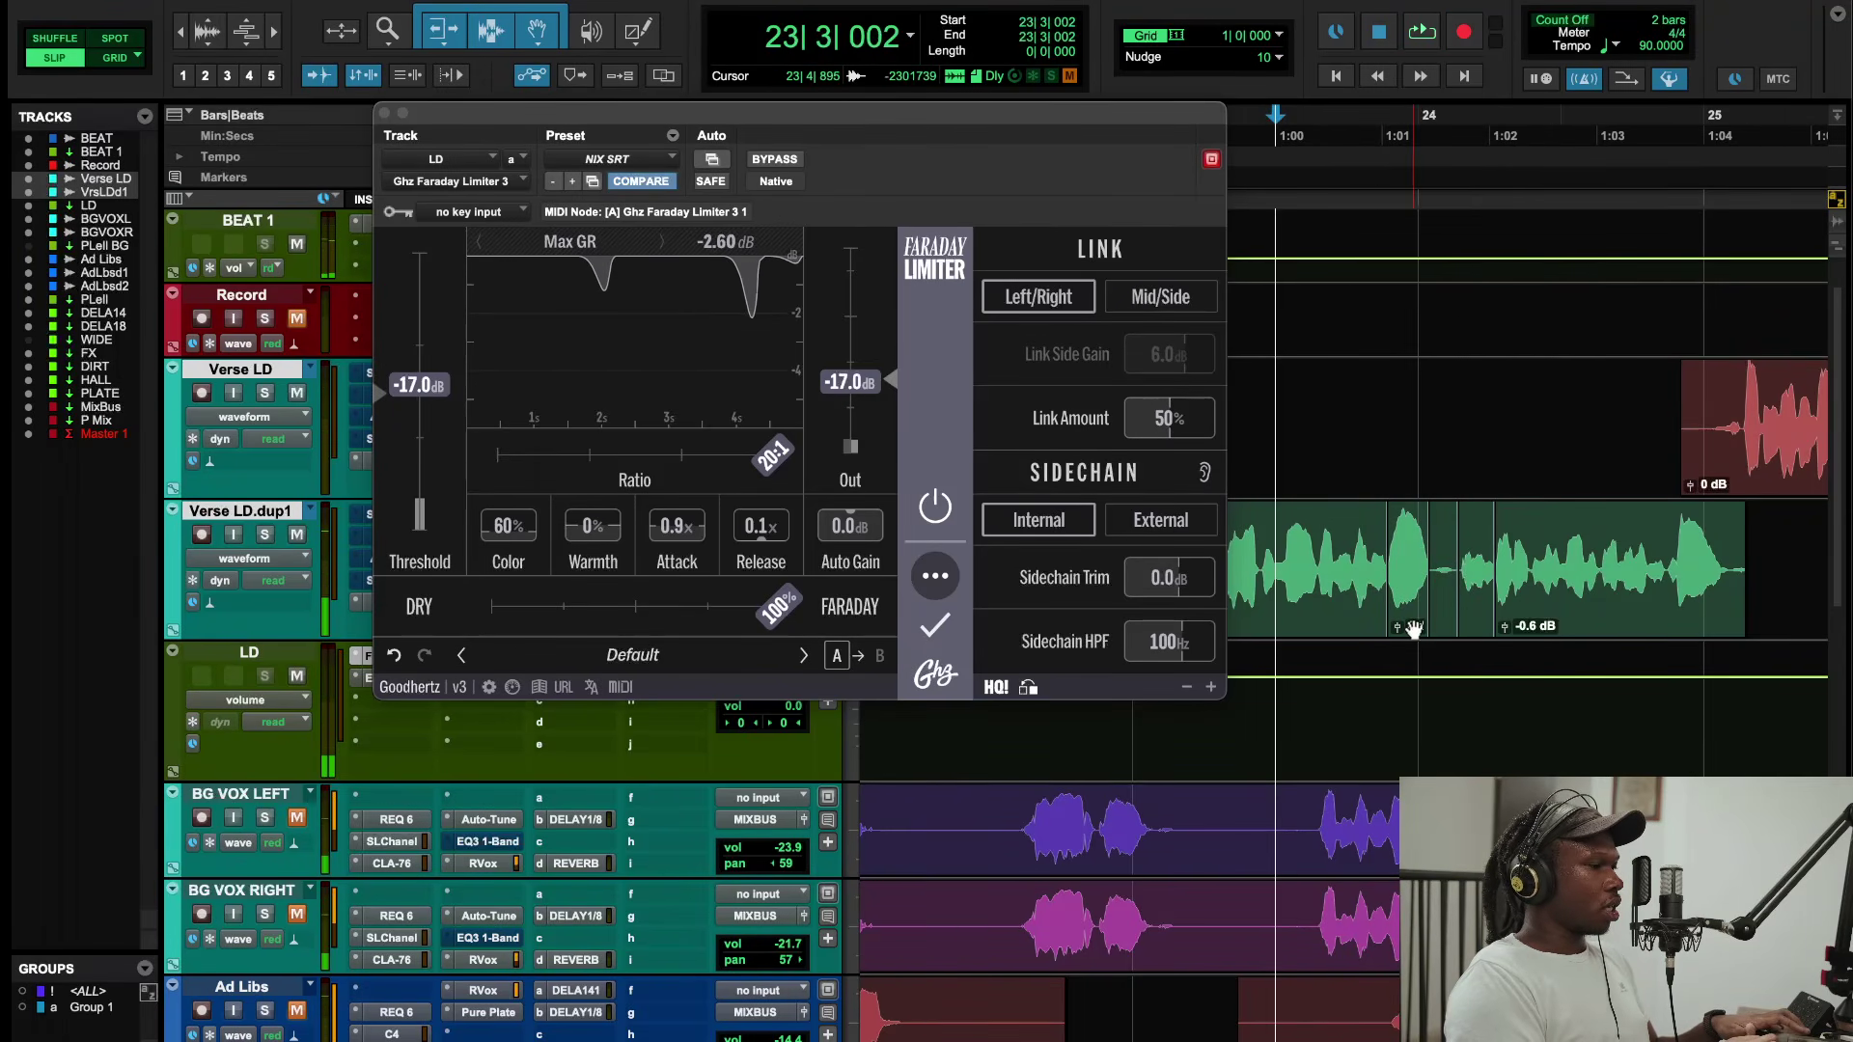
pyautogui.click(1412, 628)
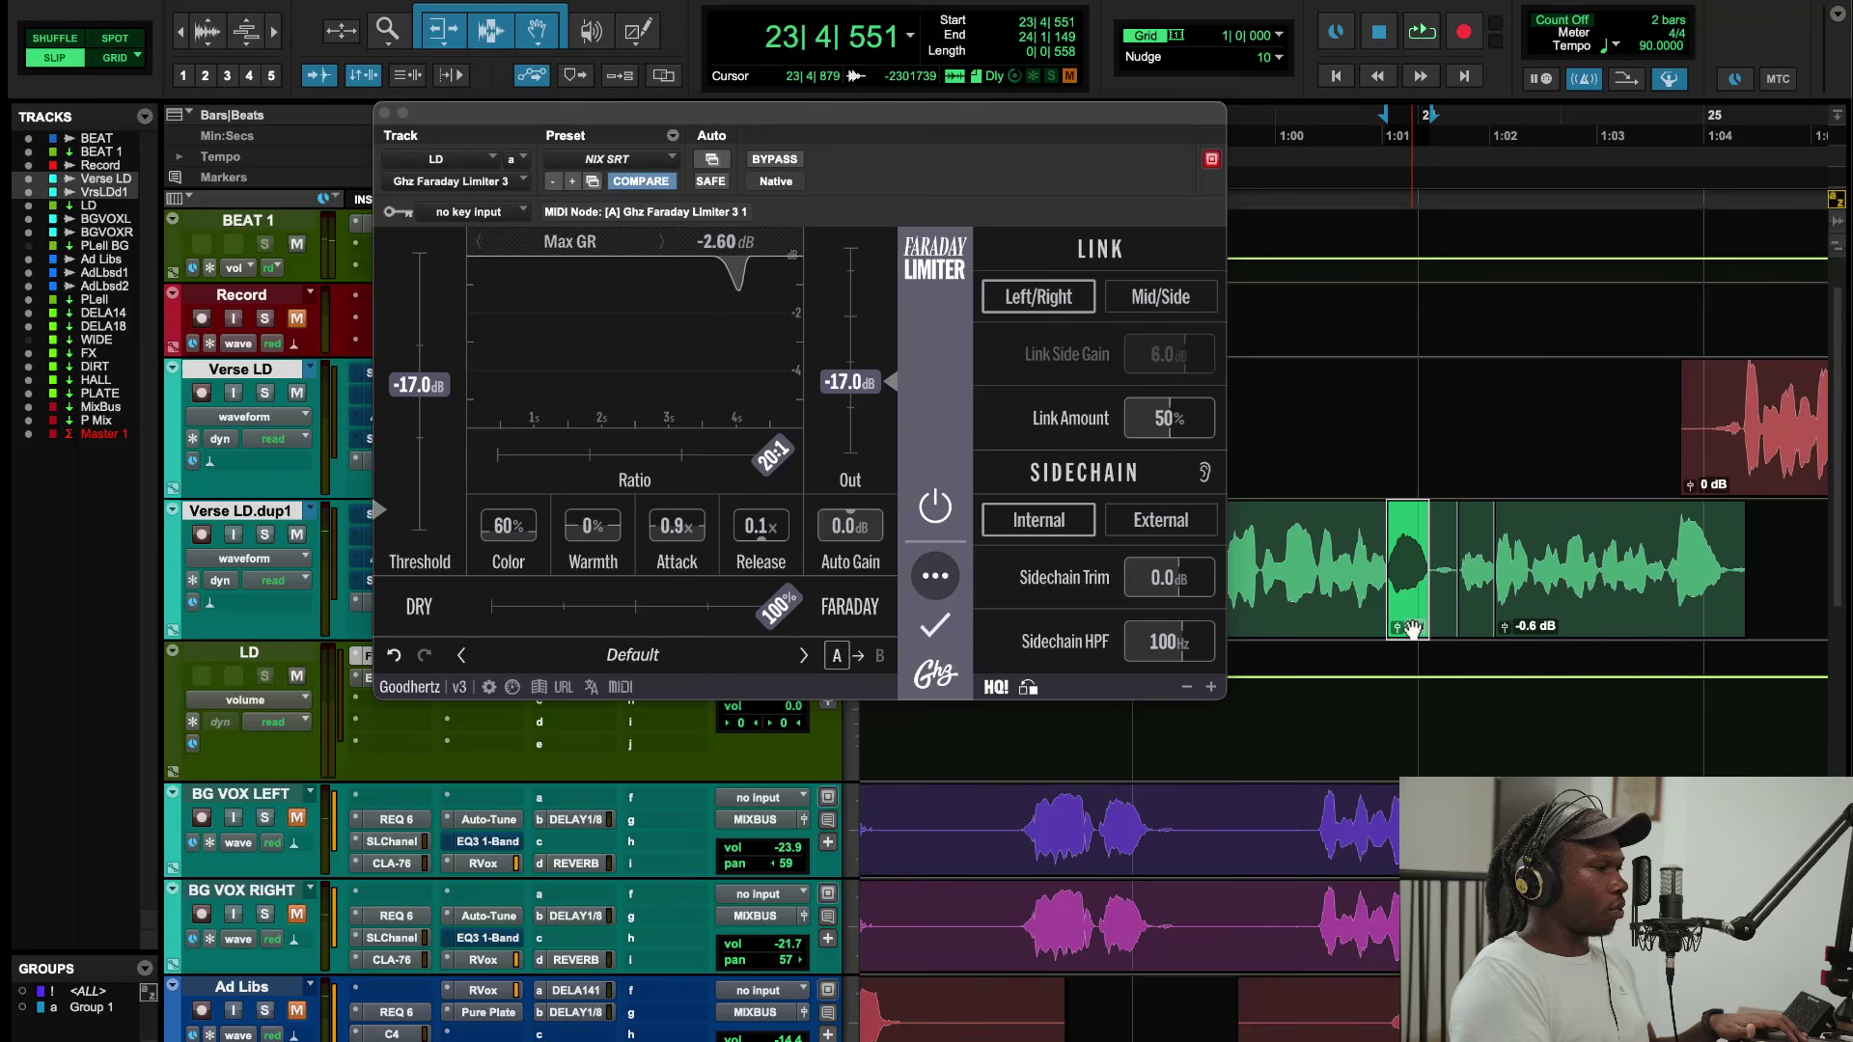
# Step: Close the limiter and insert DeEsser in the LD track's third insert slot, leaving its default settings and closing its window
pyautogui.click(384, 114)
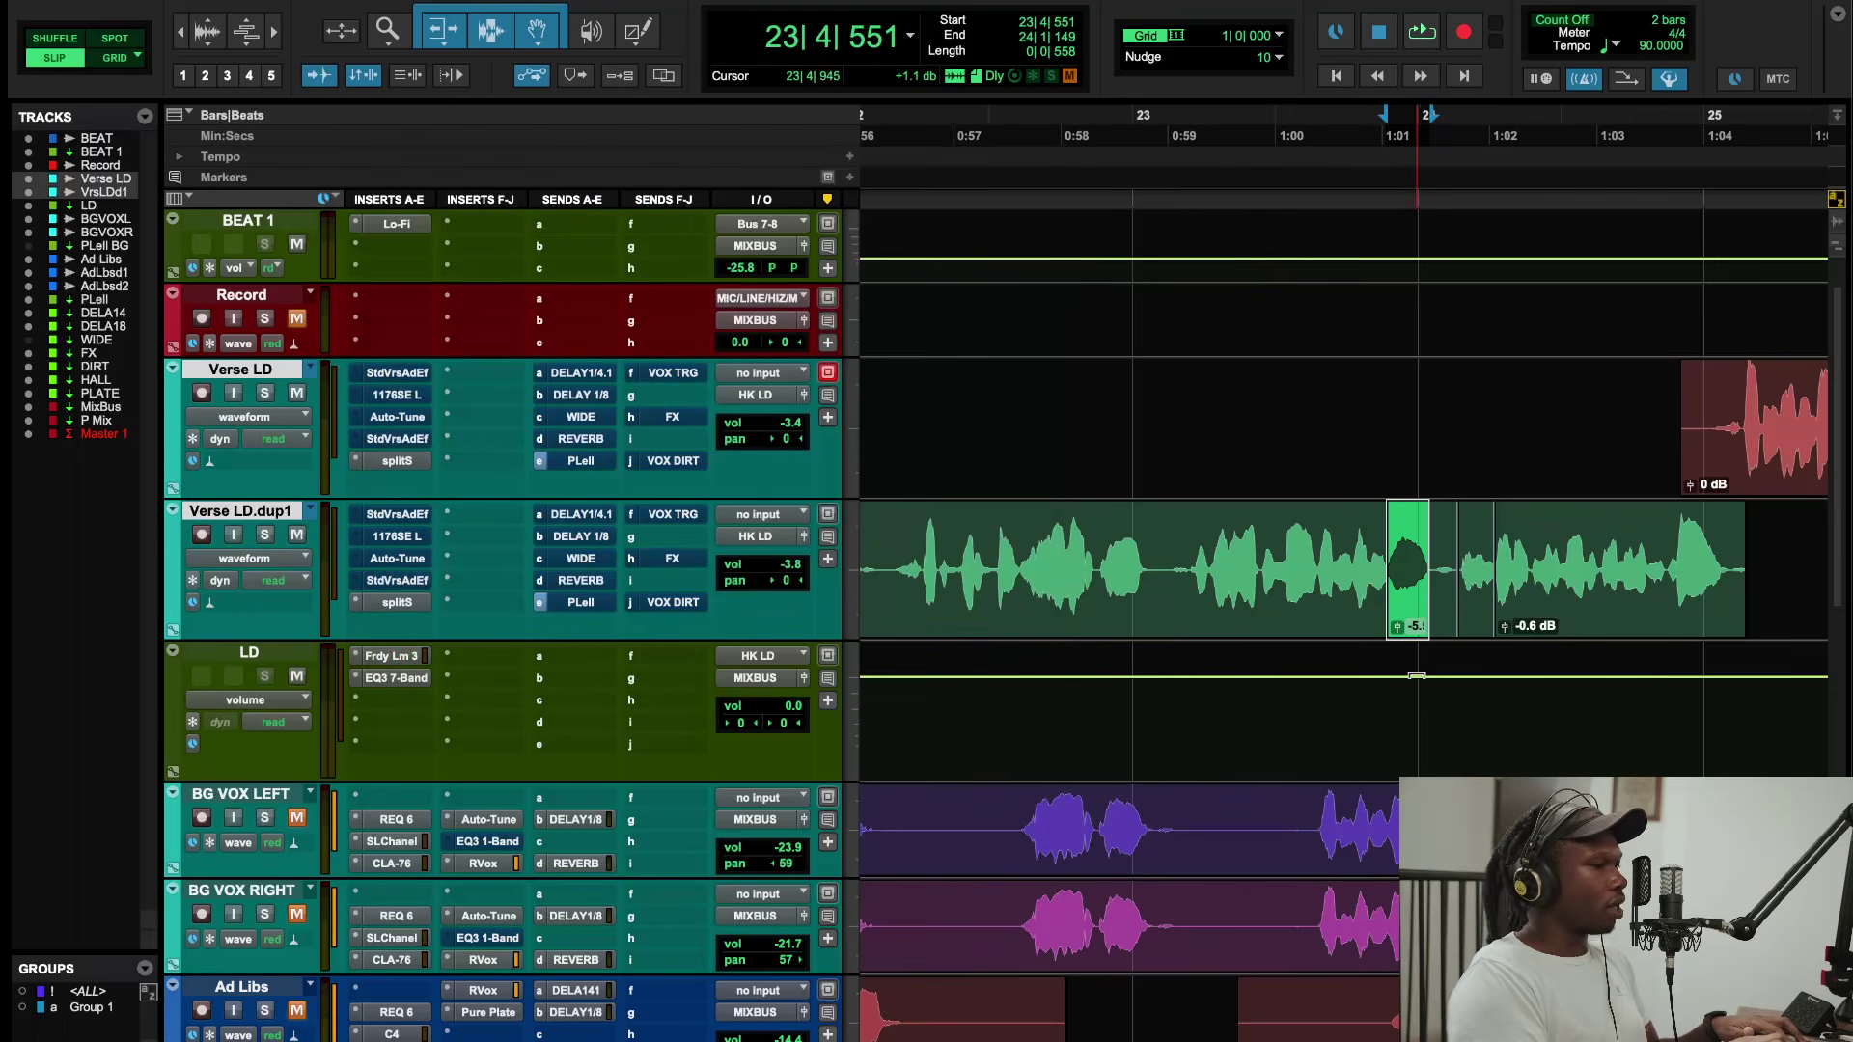
pyautogui.click(398, 699)
pyautogui.click(413, 598)
pyautogui.write('deess')
pyautogui.press('Return')
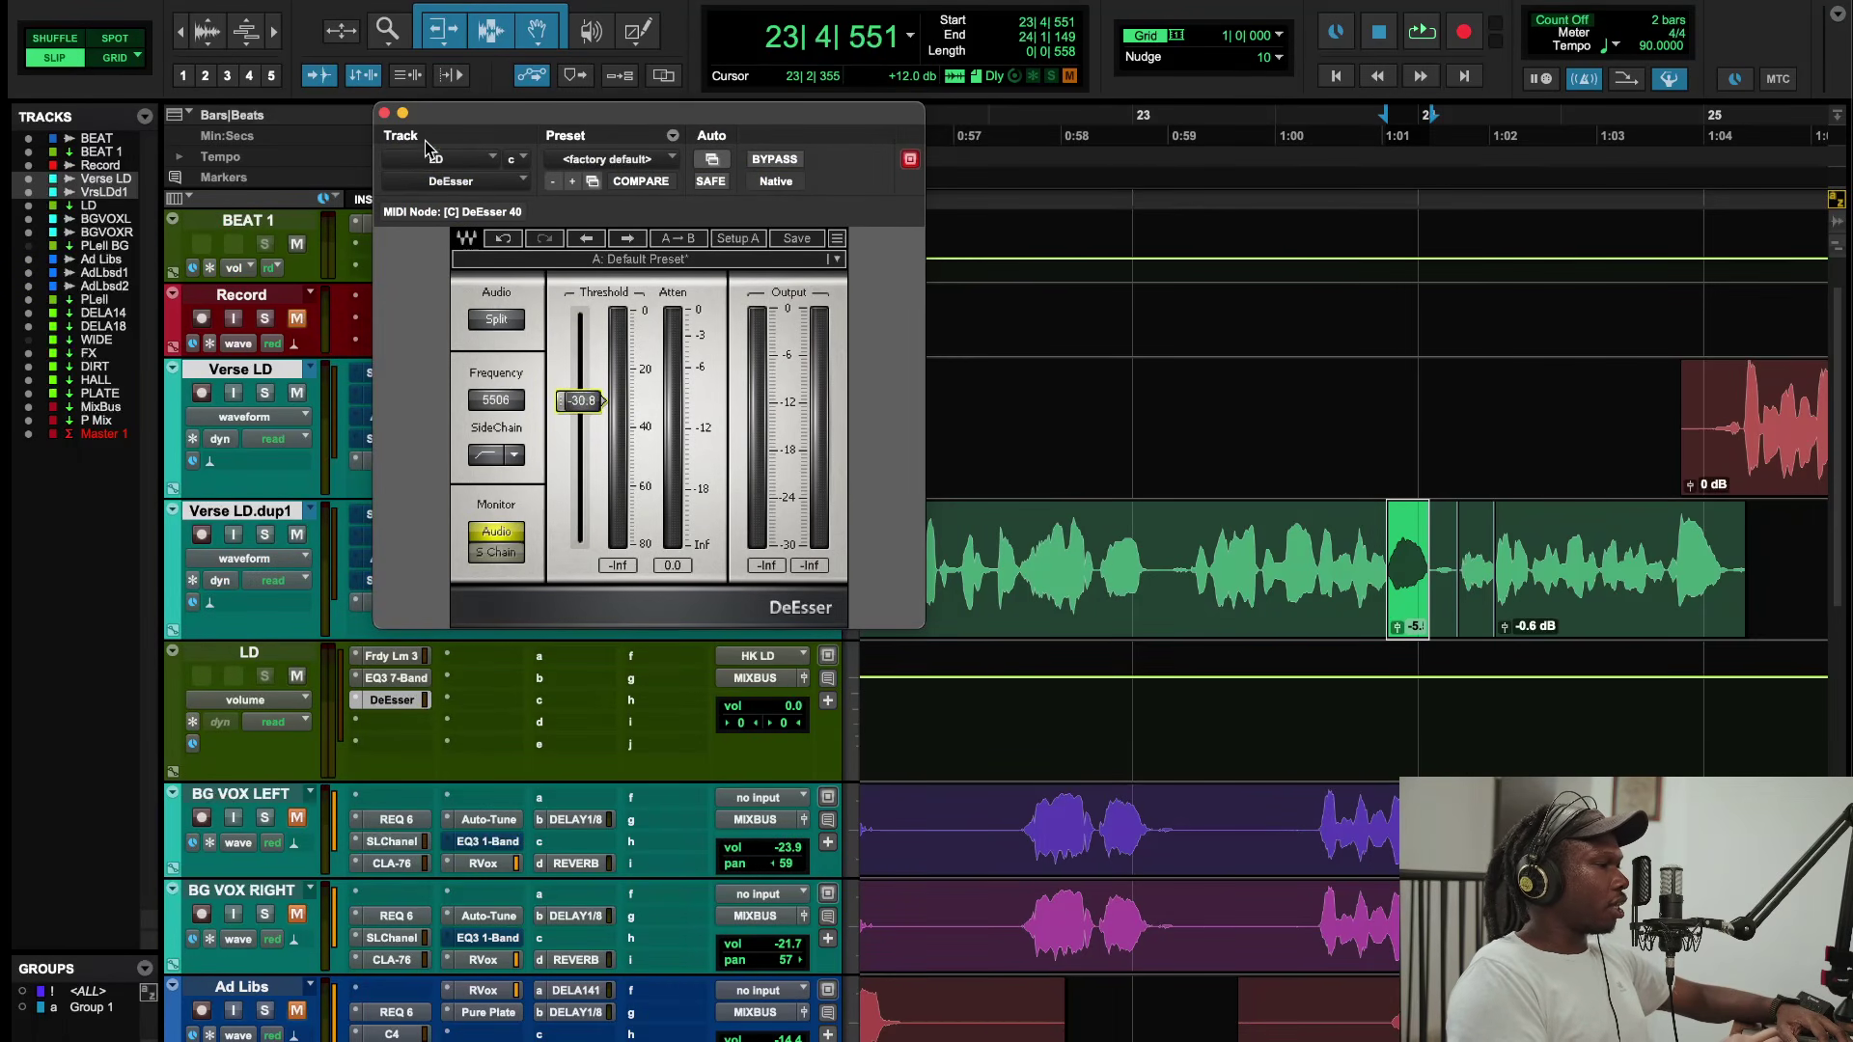
pyautogui.click(385, 113)
# Step: Insert FabFilter Pro-MB (stereo) in the LD track's fourth insert slot and load the PRO MB GLUE preset
pyautogui.click(387, 739)
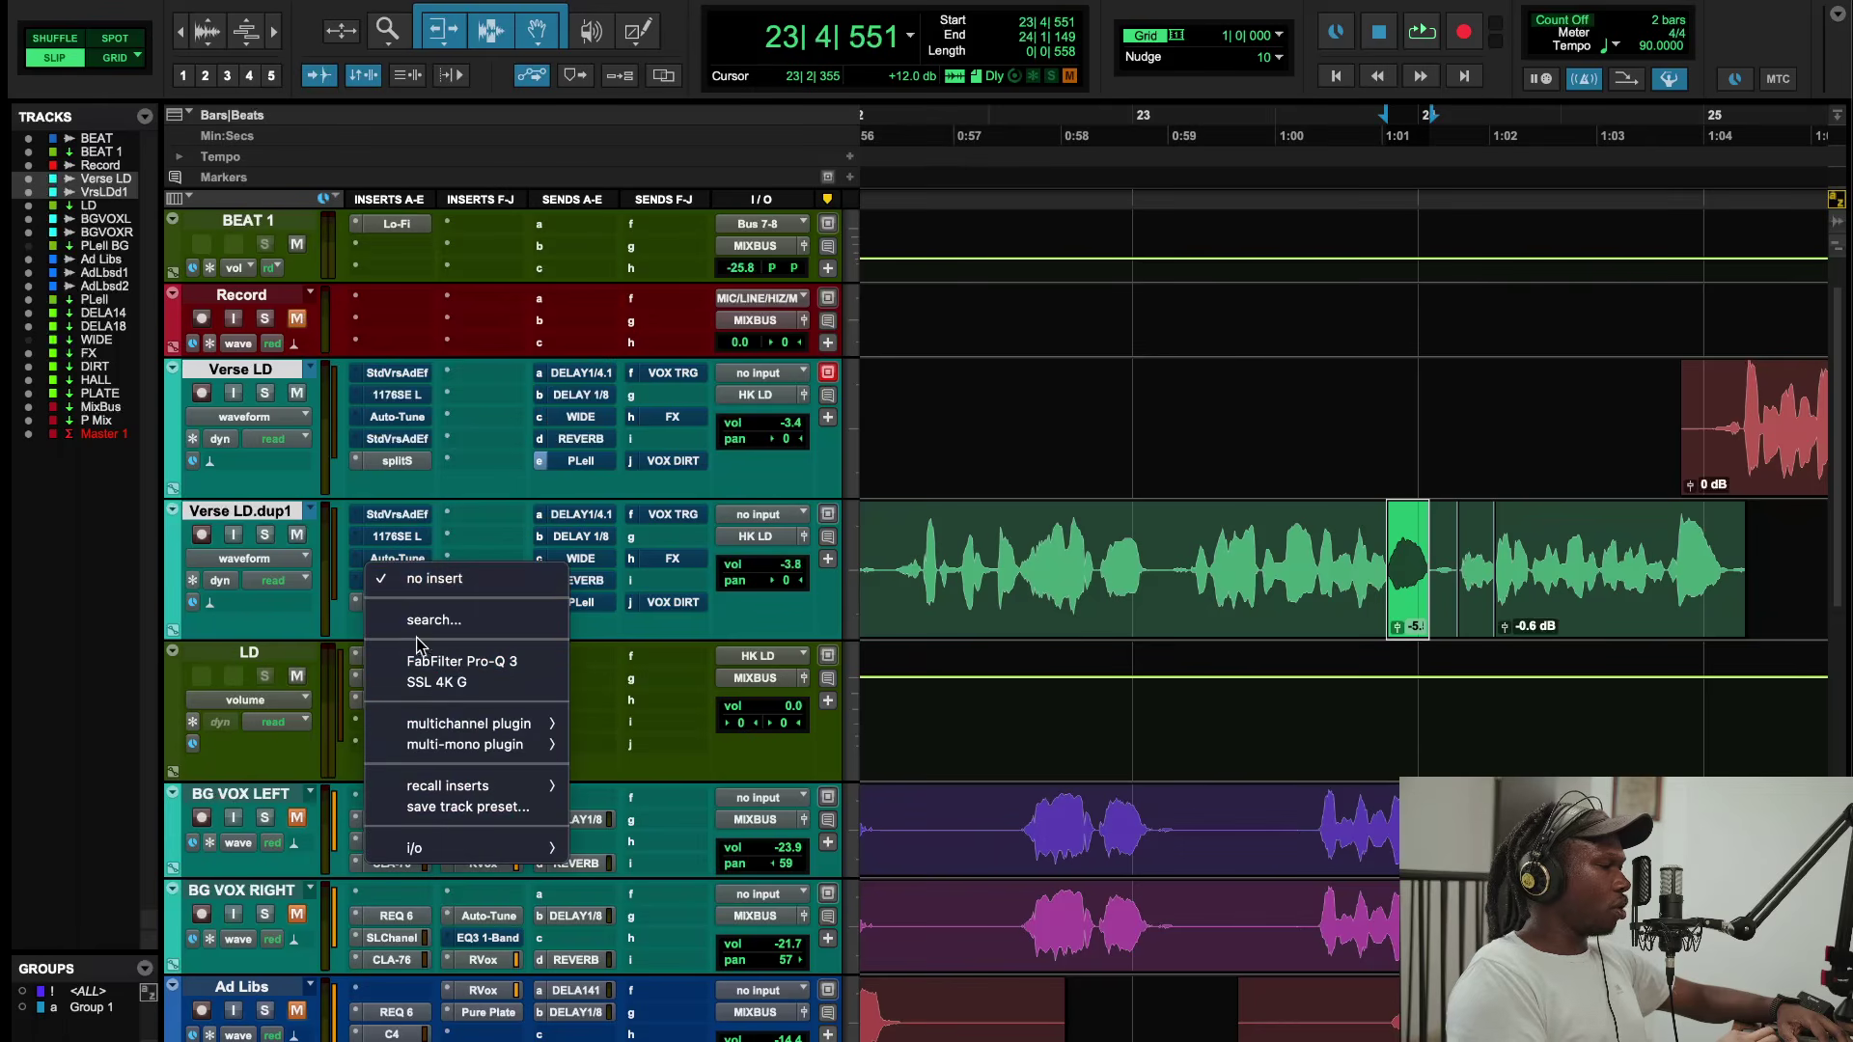
pyautogui.click(415, 613)
pyautogui.write('PR')
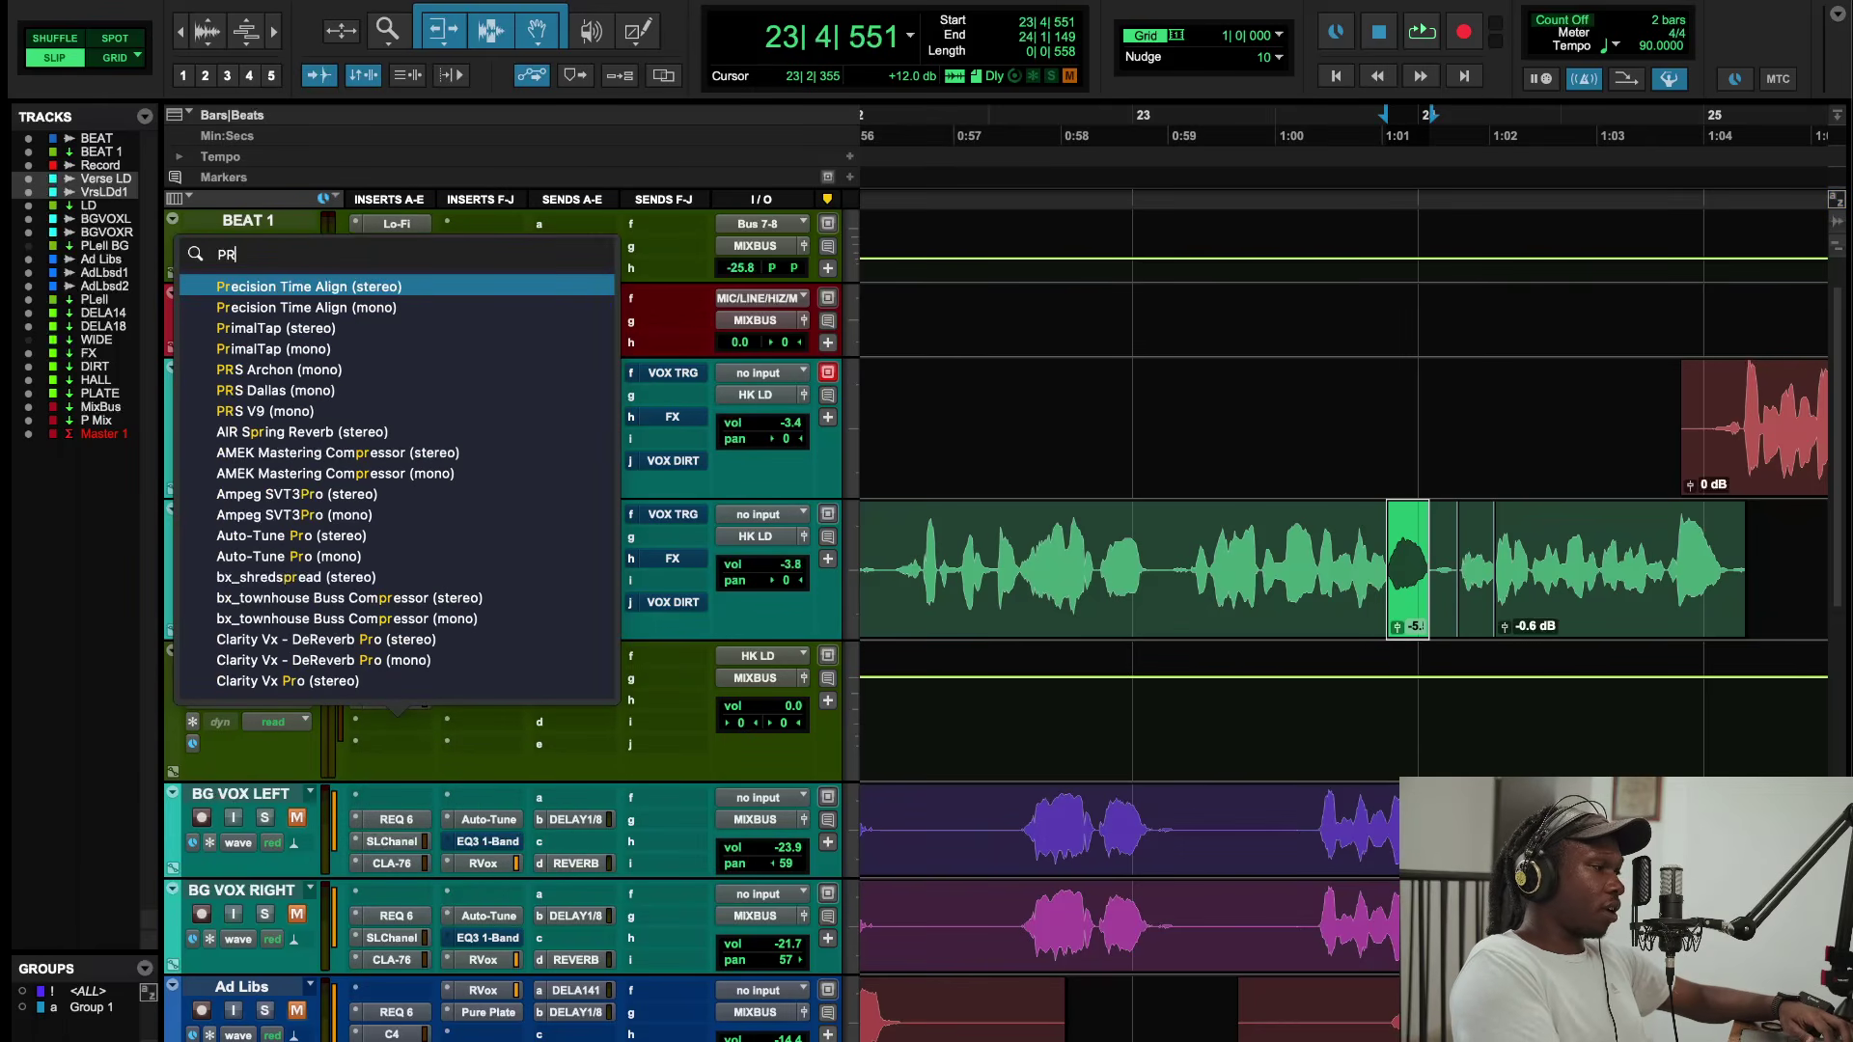
pyautogui.write('O')
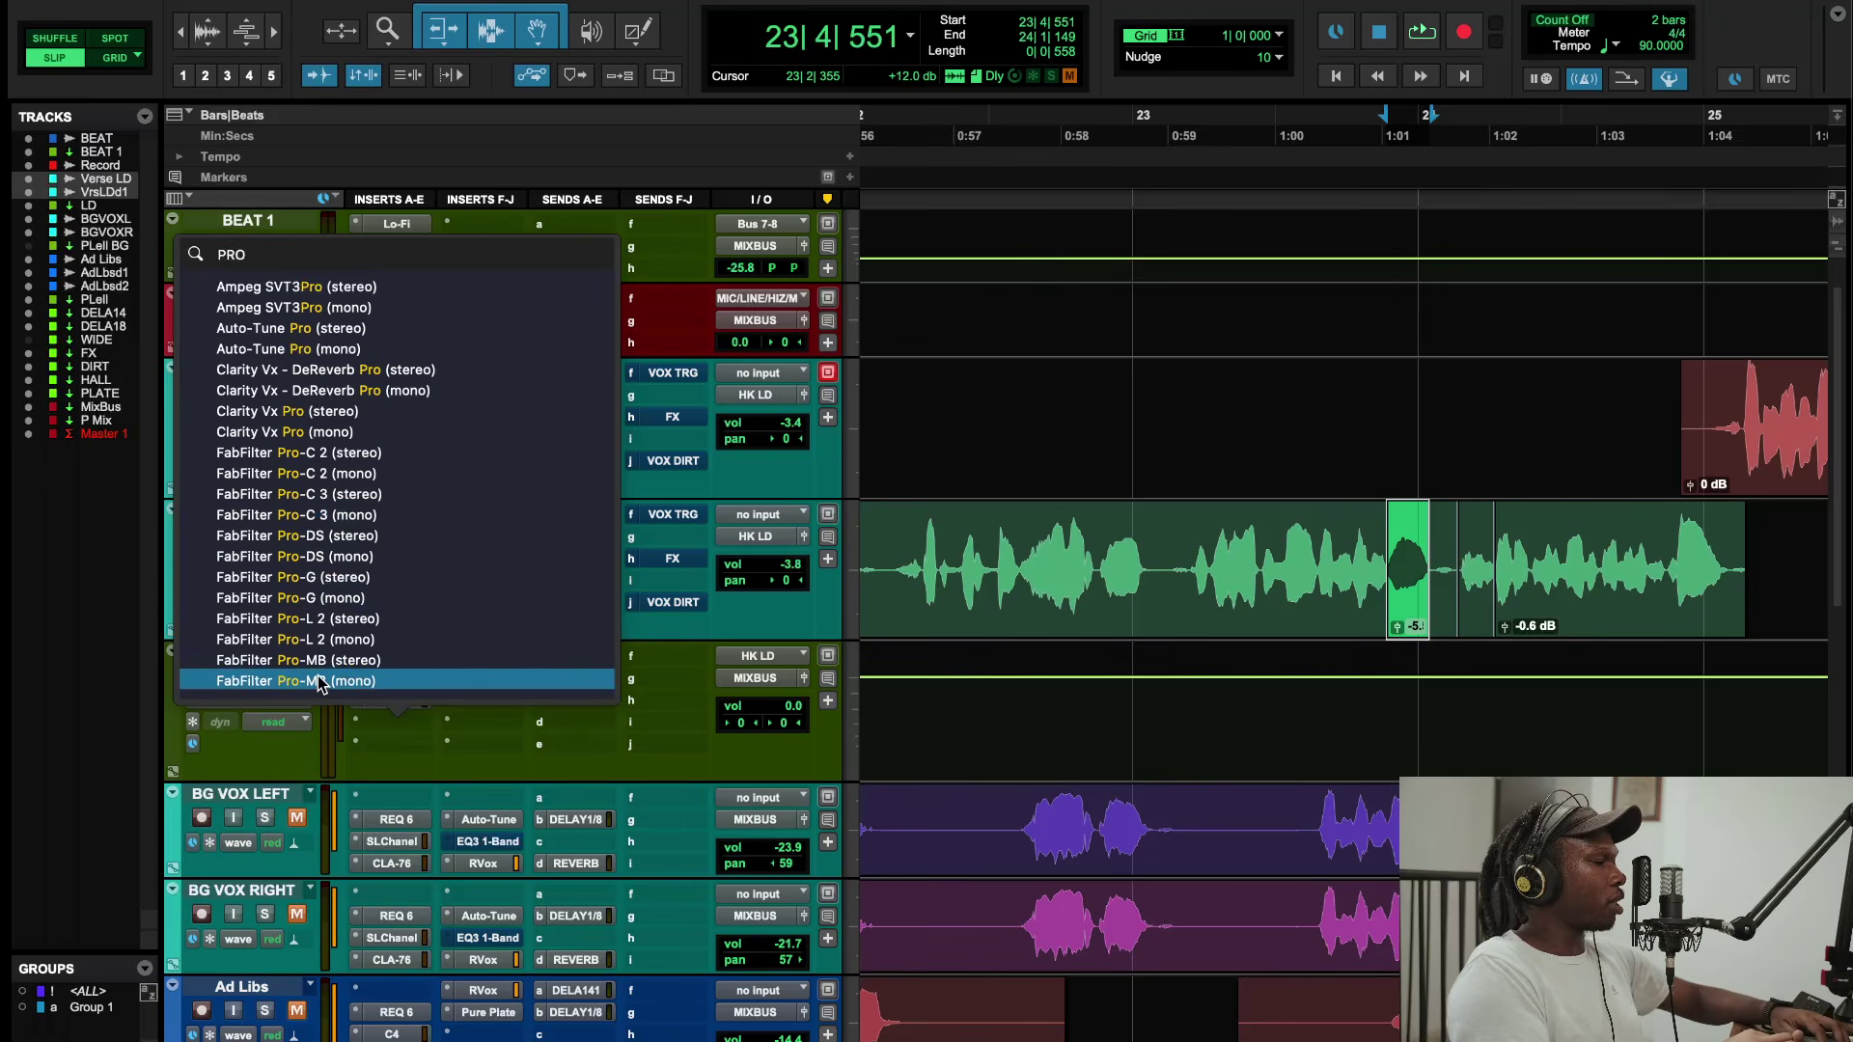
pyautogui.click(328, 661)
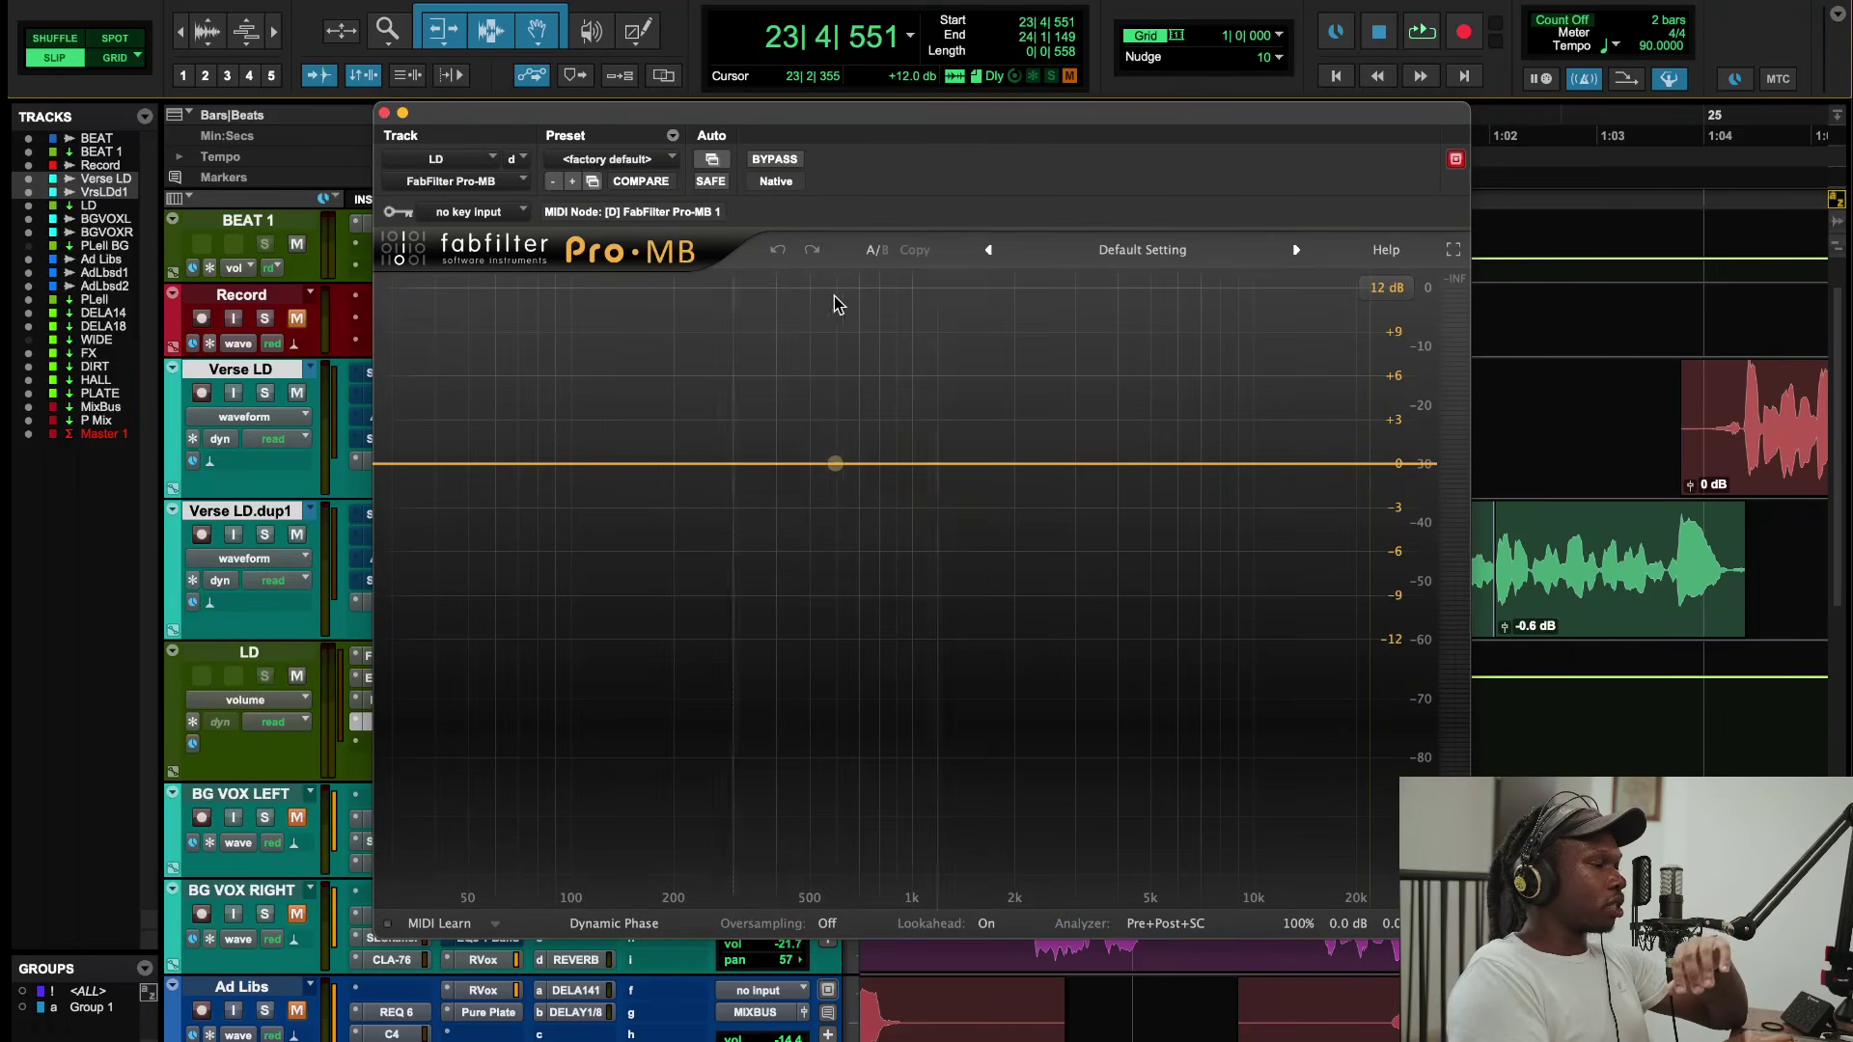
pyautogui.click(625, 159)
pyautogui.click(627, 87)
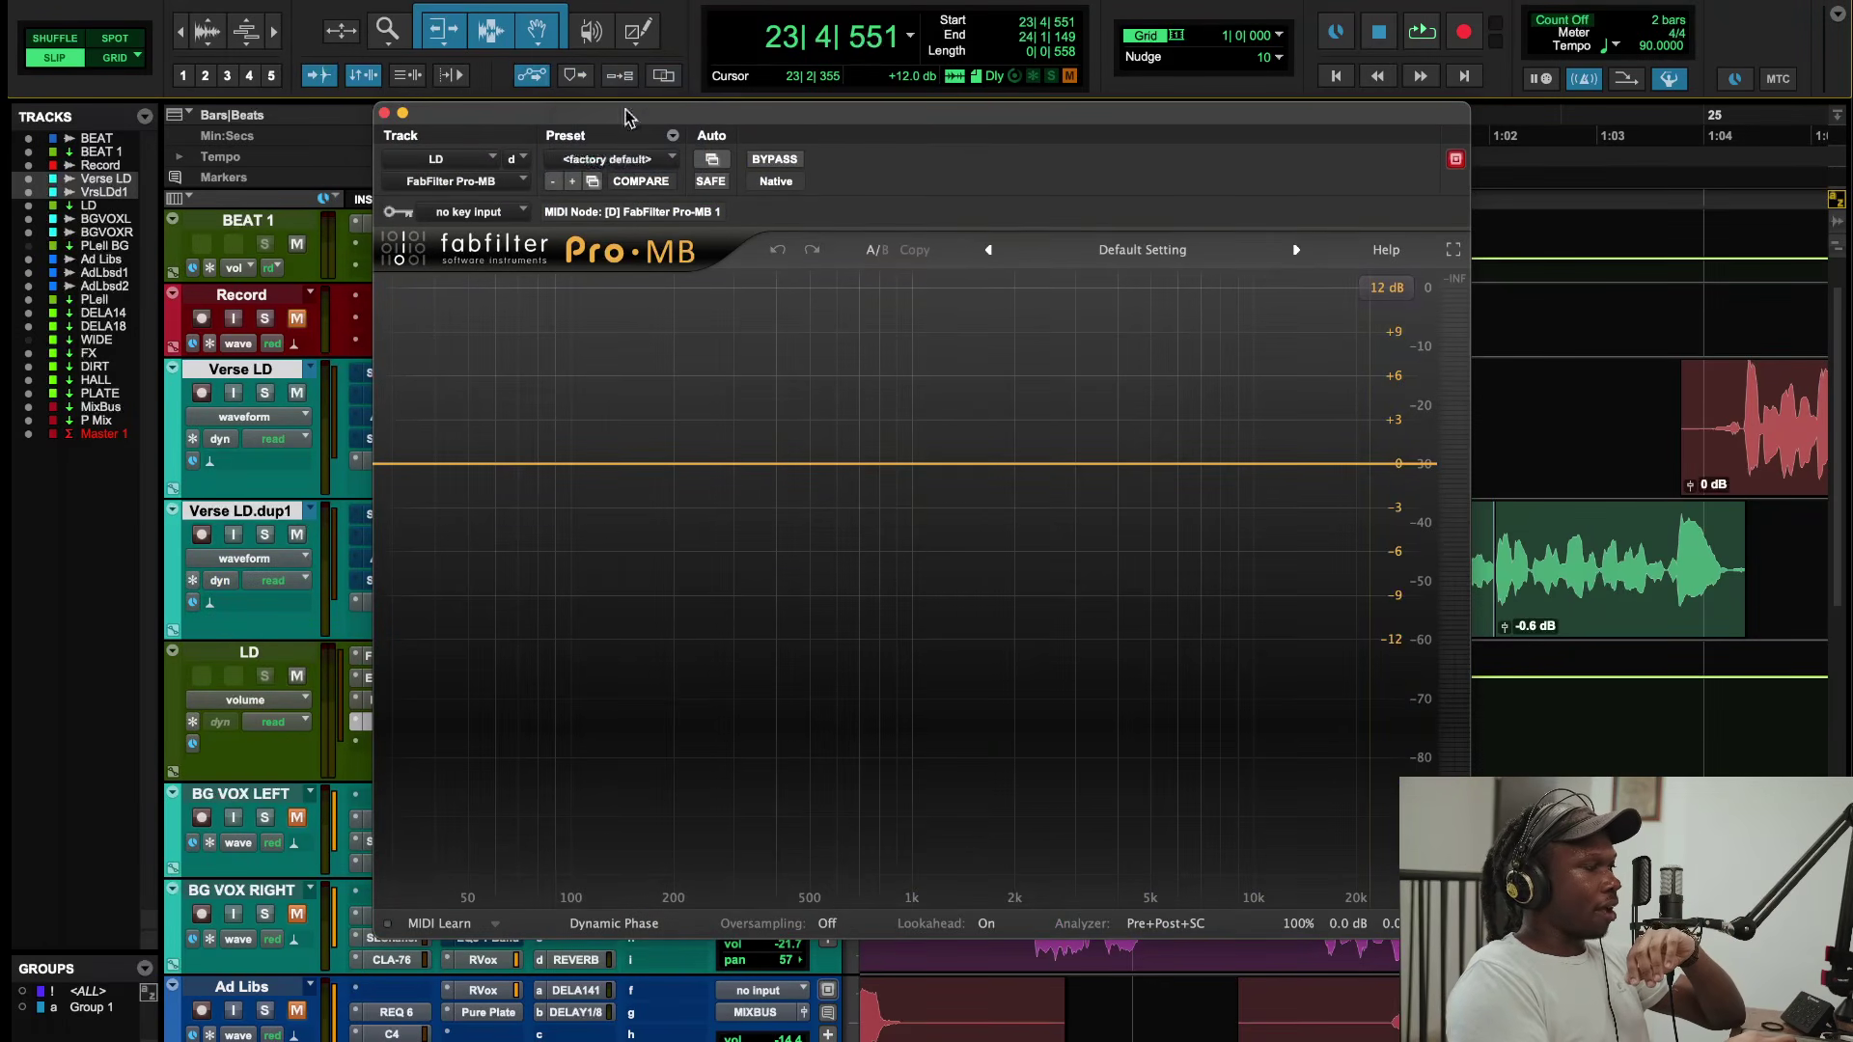
# Step: Examine the threshold, range, attack and release settings of the four Pro-MB bands
pyautogui.click(488, 483)
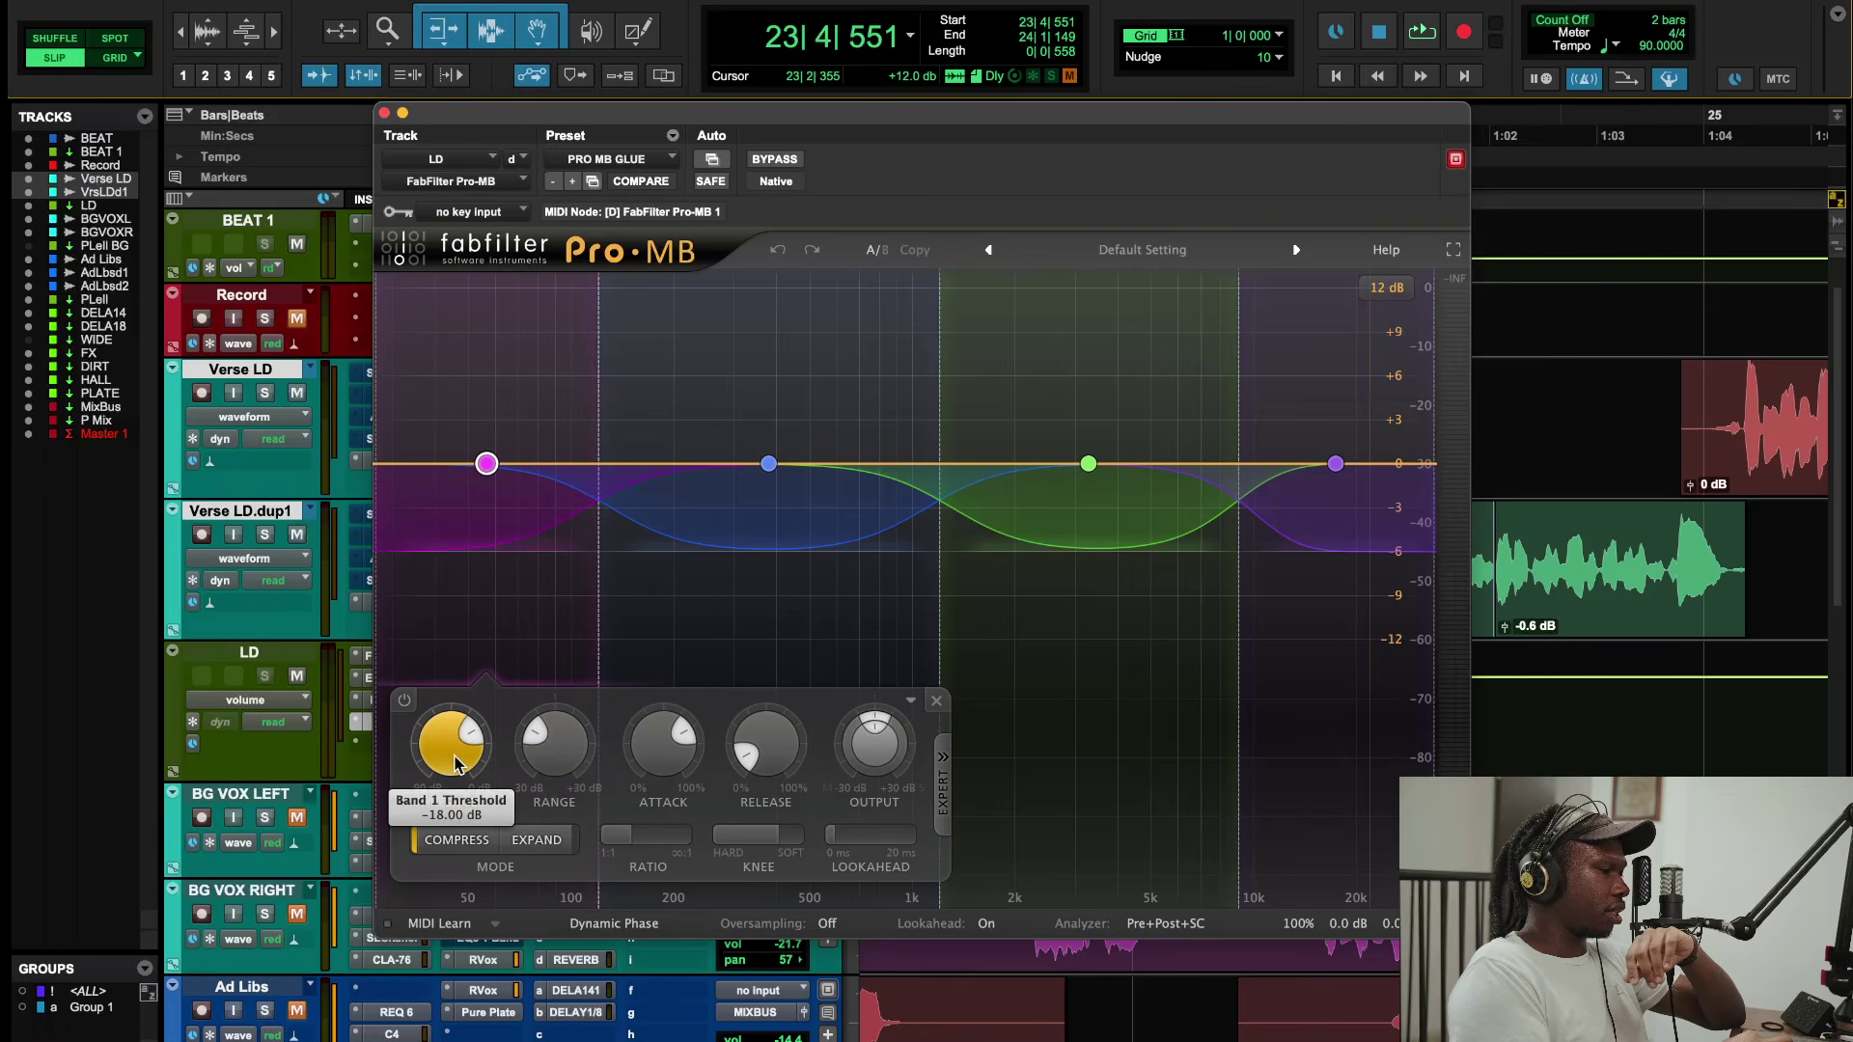
pyautogui.click(753, 565)
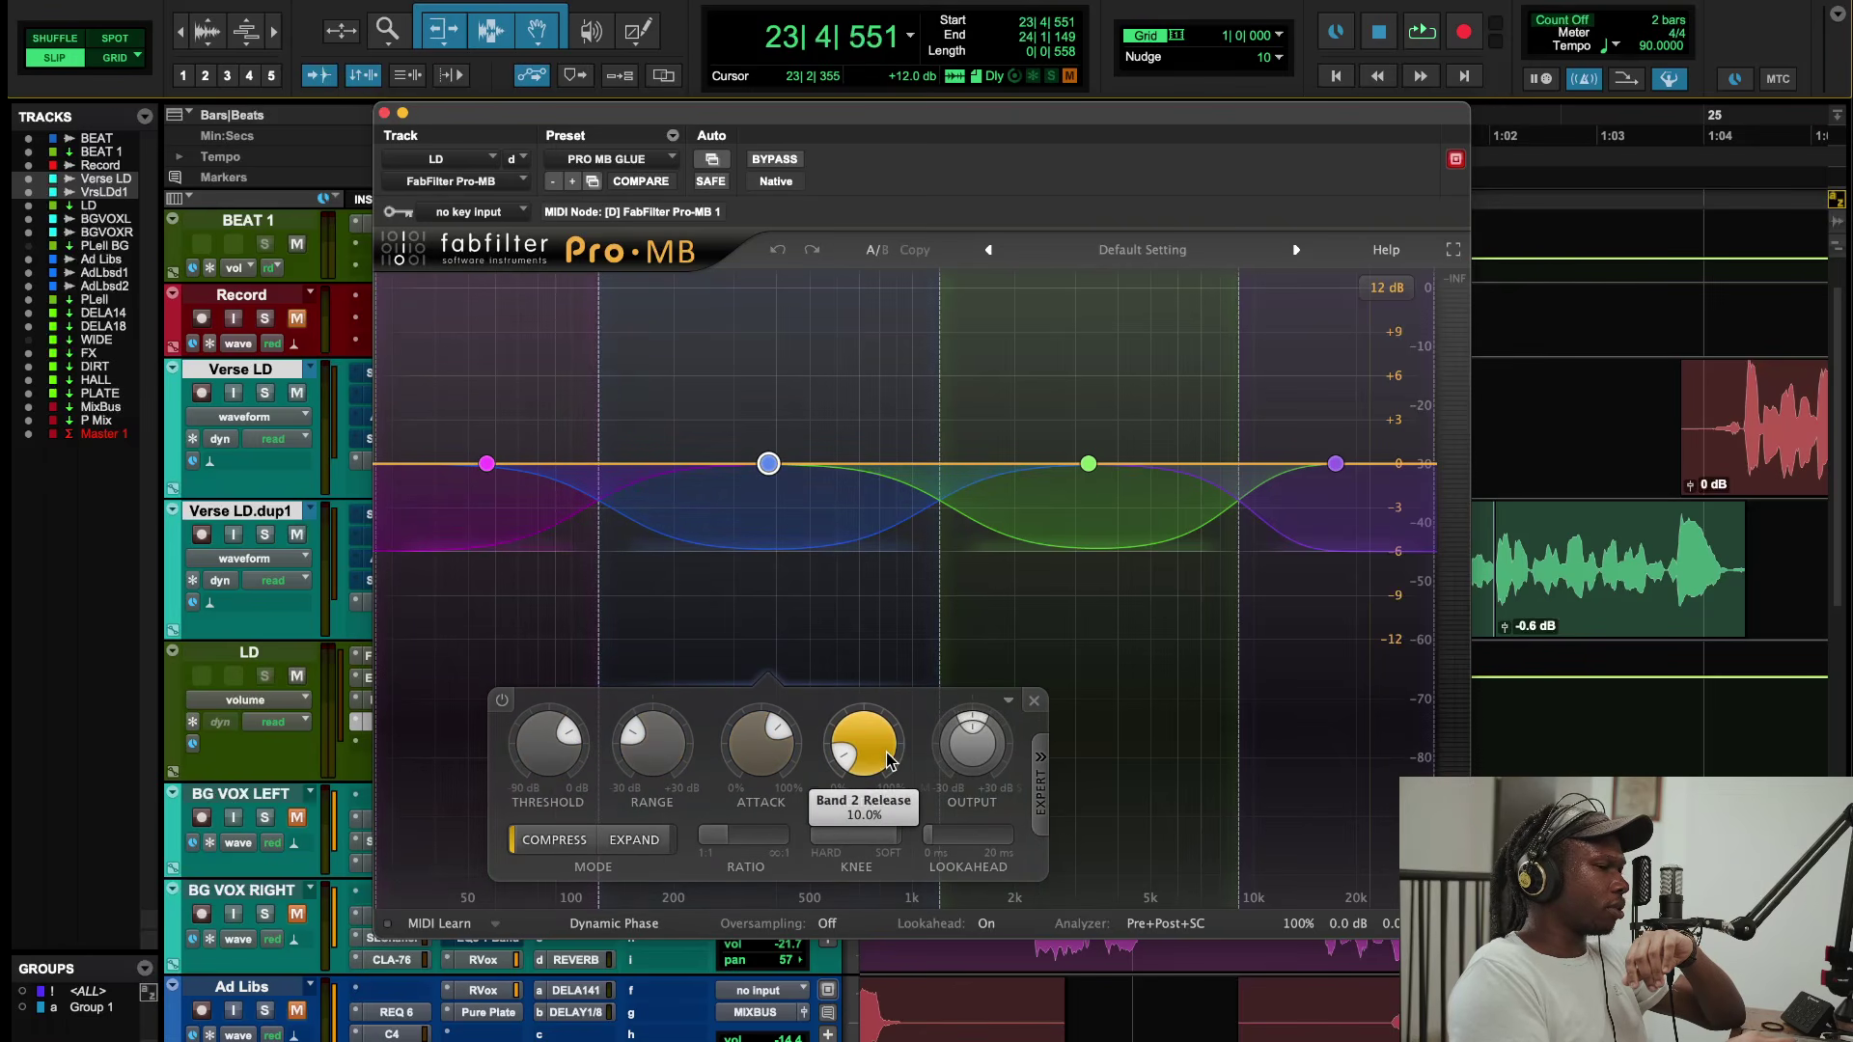
pyautogui.click(975, 546)
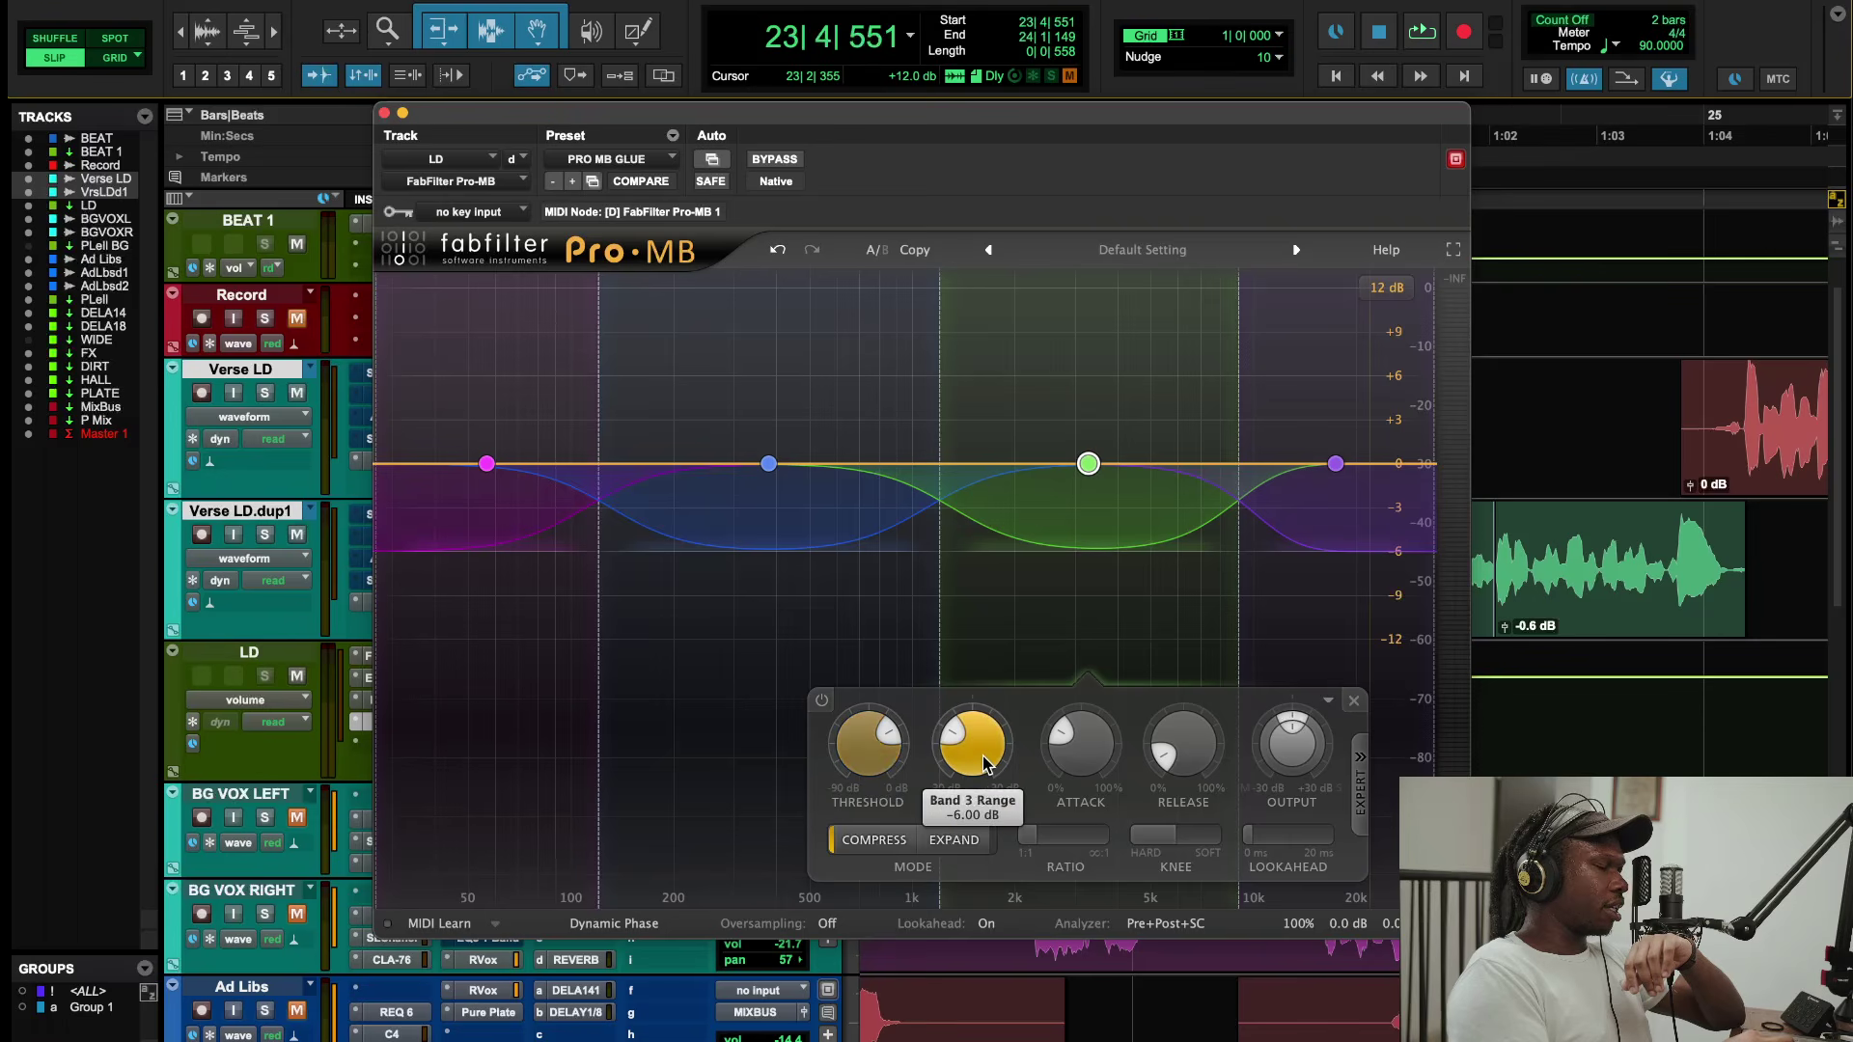
pyautogui.click(1340, 521)
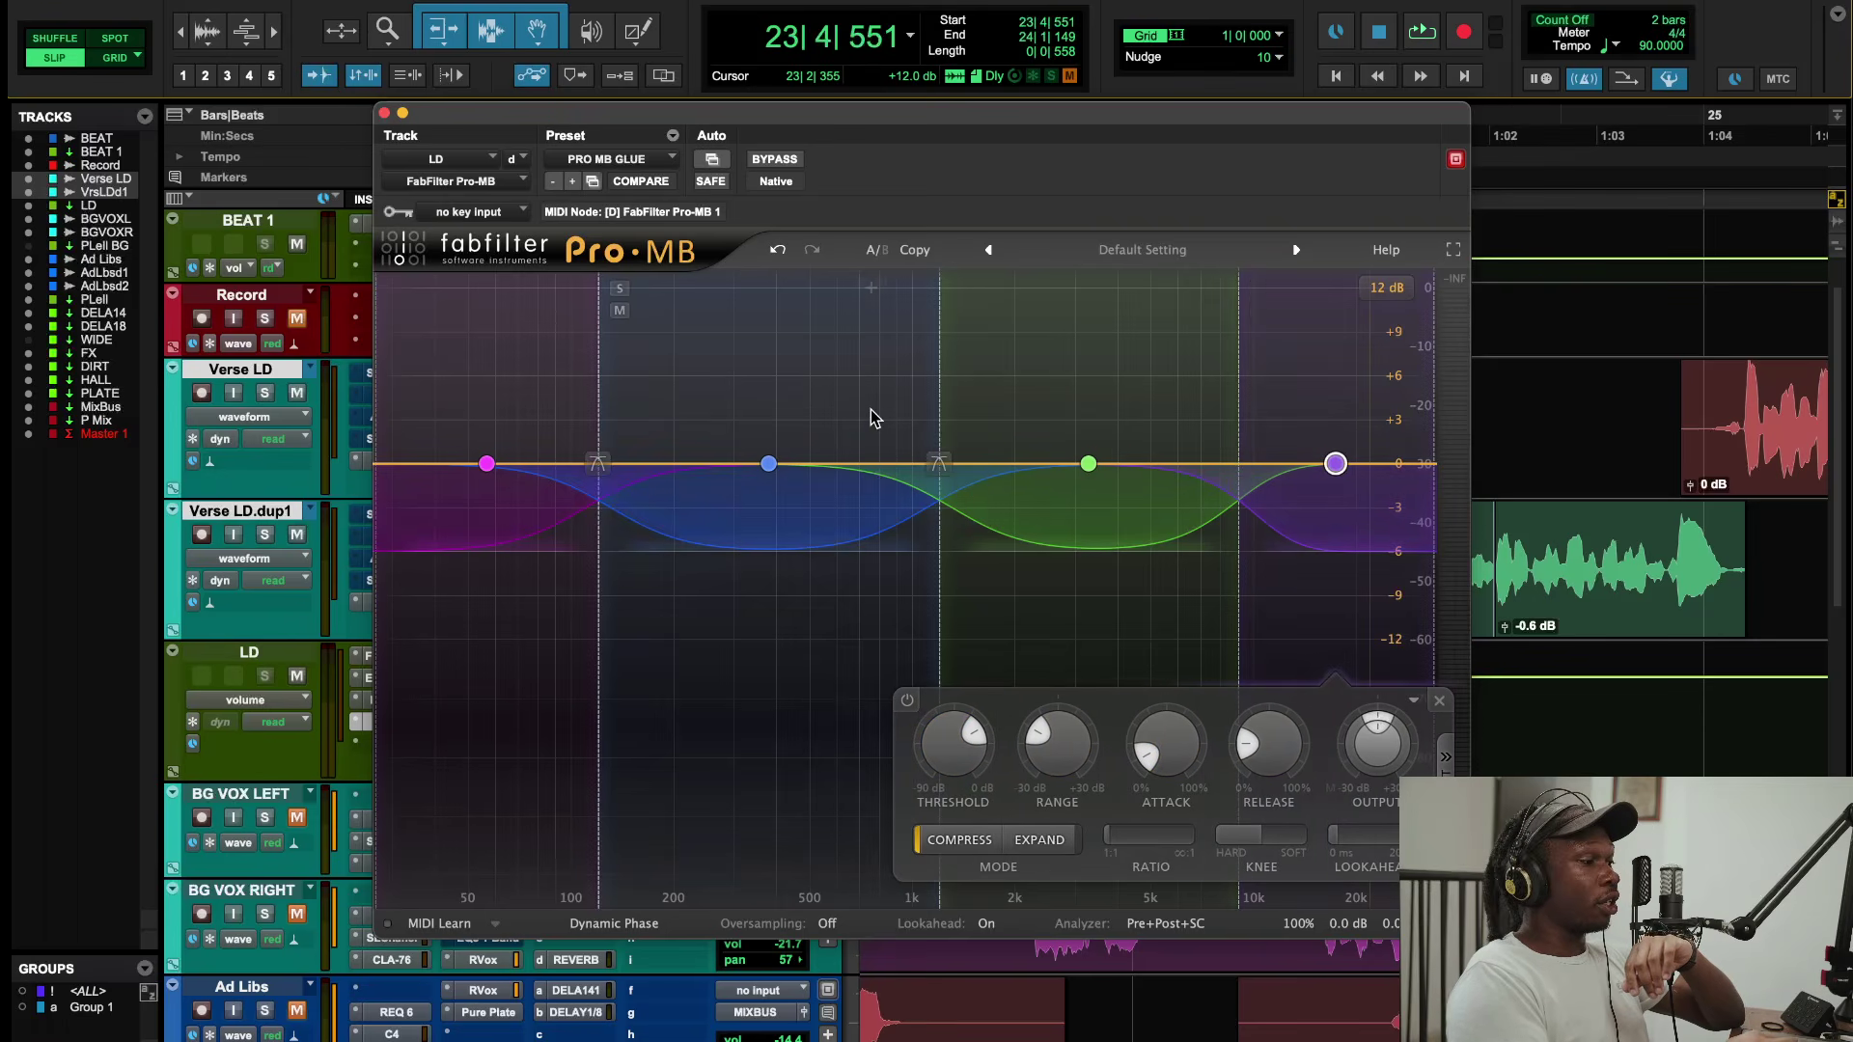
pyautogui.click(757, 536)
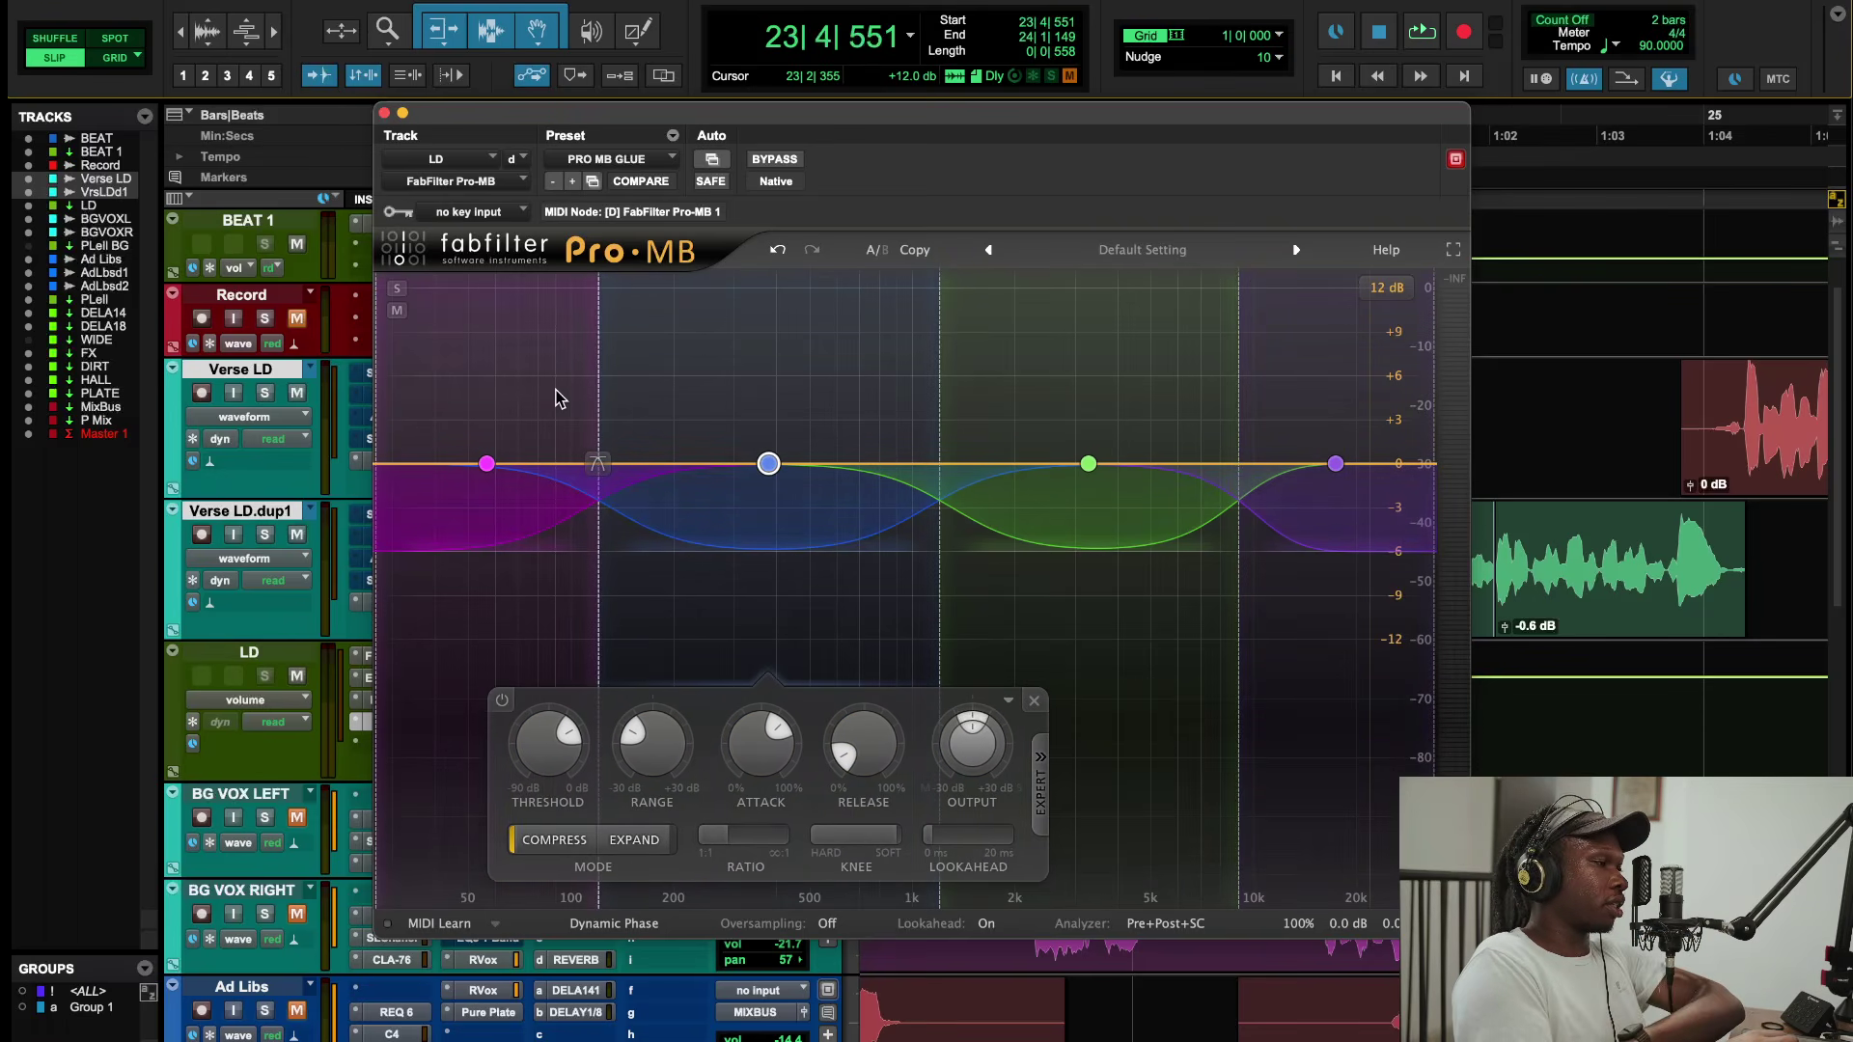
# Step: Close Pro-MB, zoom the timeline out and play the lead vocal from around bar 10 in the first Verse LD clip
pyautogui.press('space')
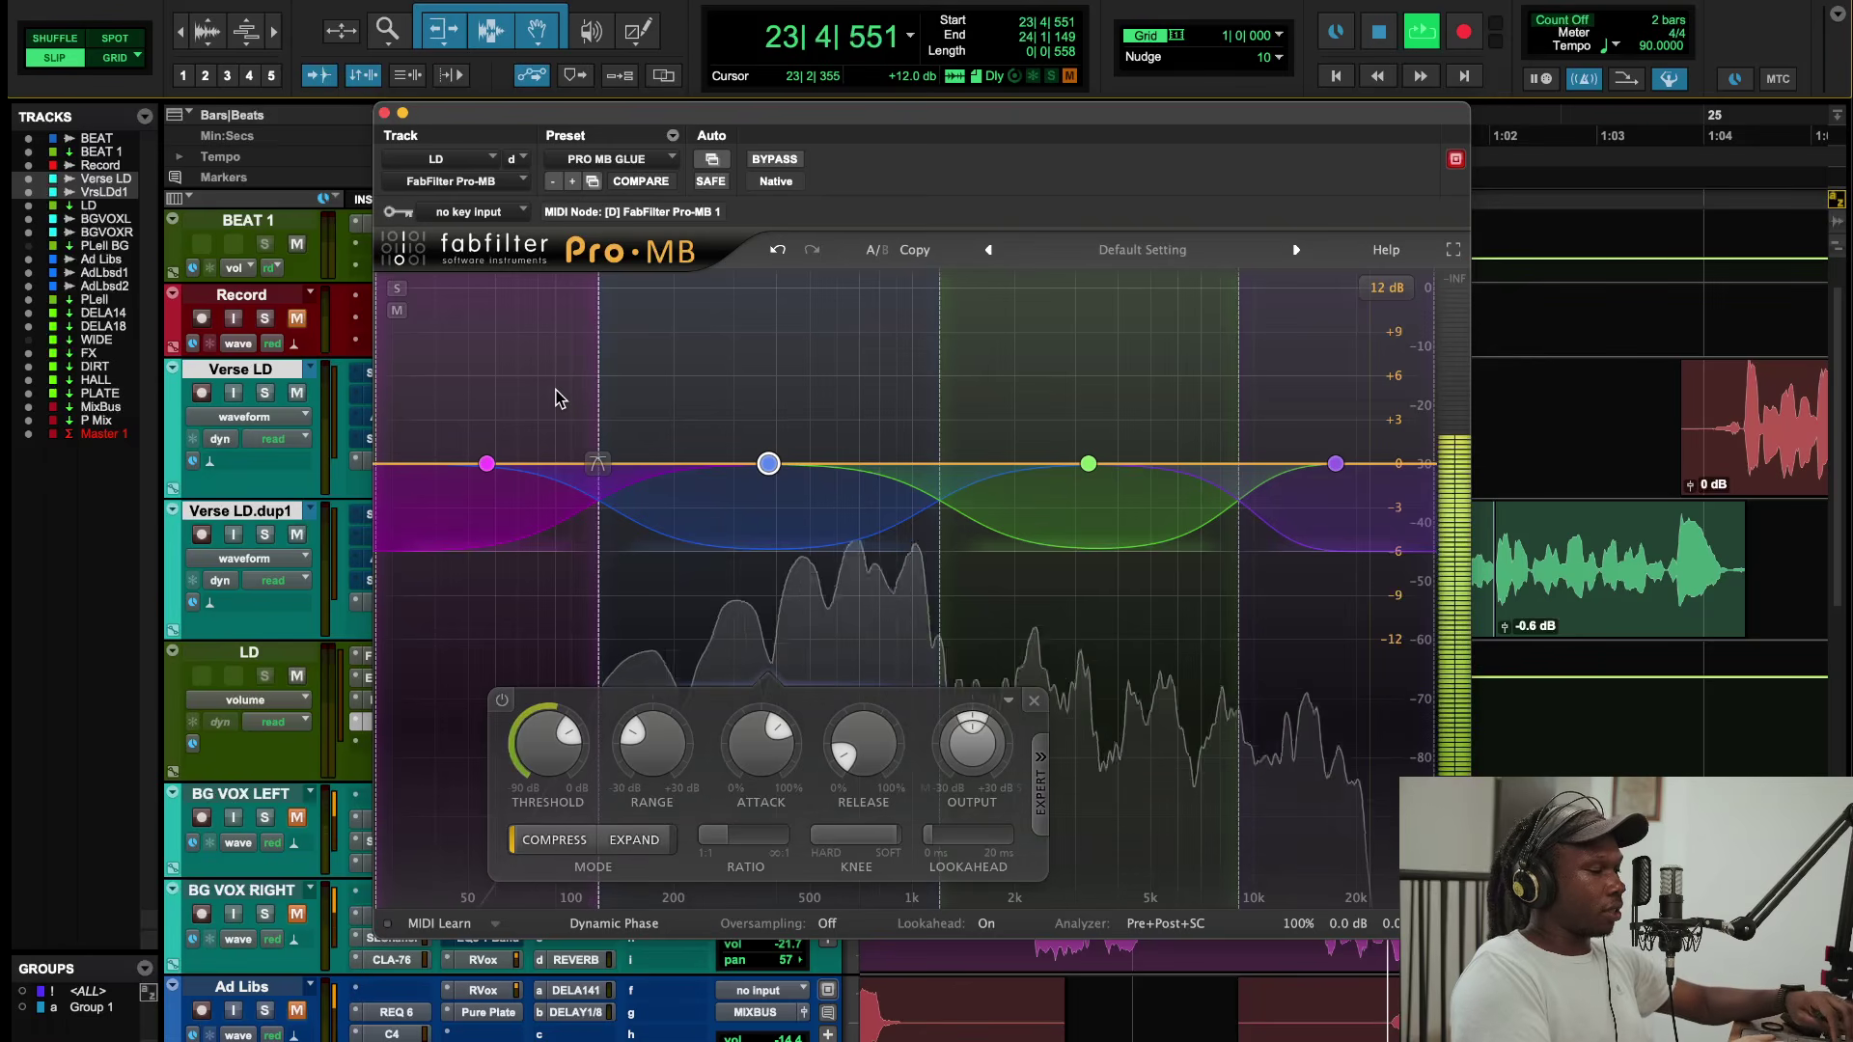
pyautogui.press('space')
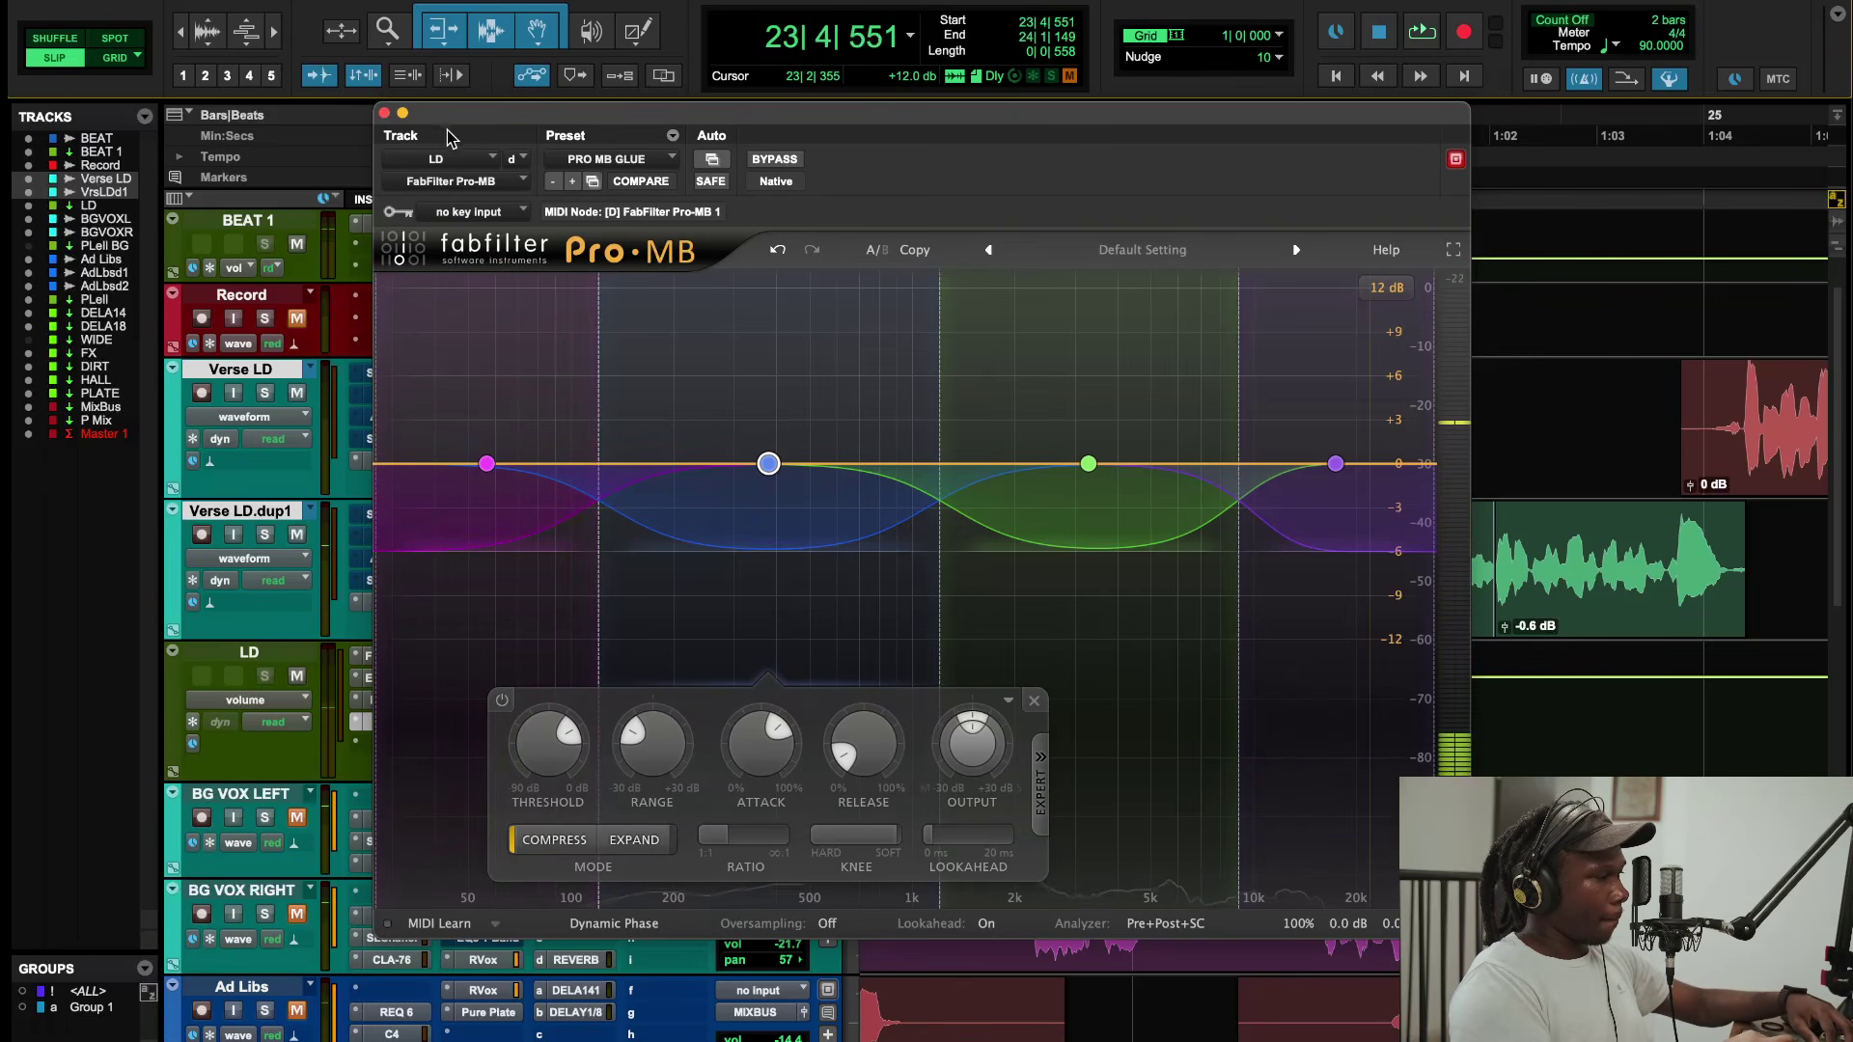
pyautogui.click(384, 117)
pyautogui.press('r')
pyautogui.press('r')
pyautogui.press('r')
pyautogui.press('r')
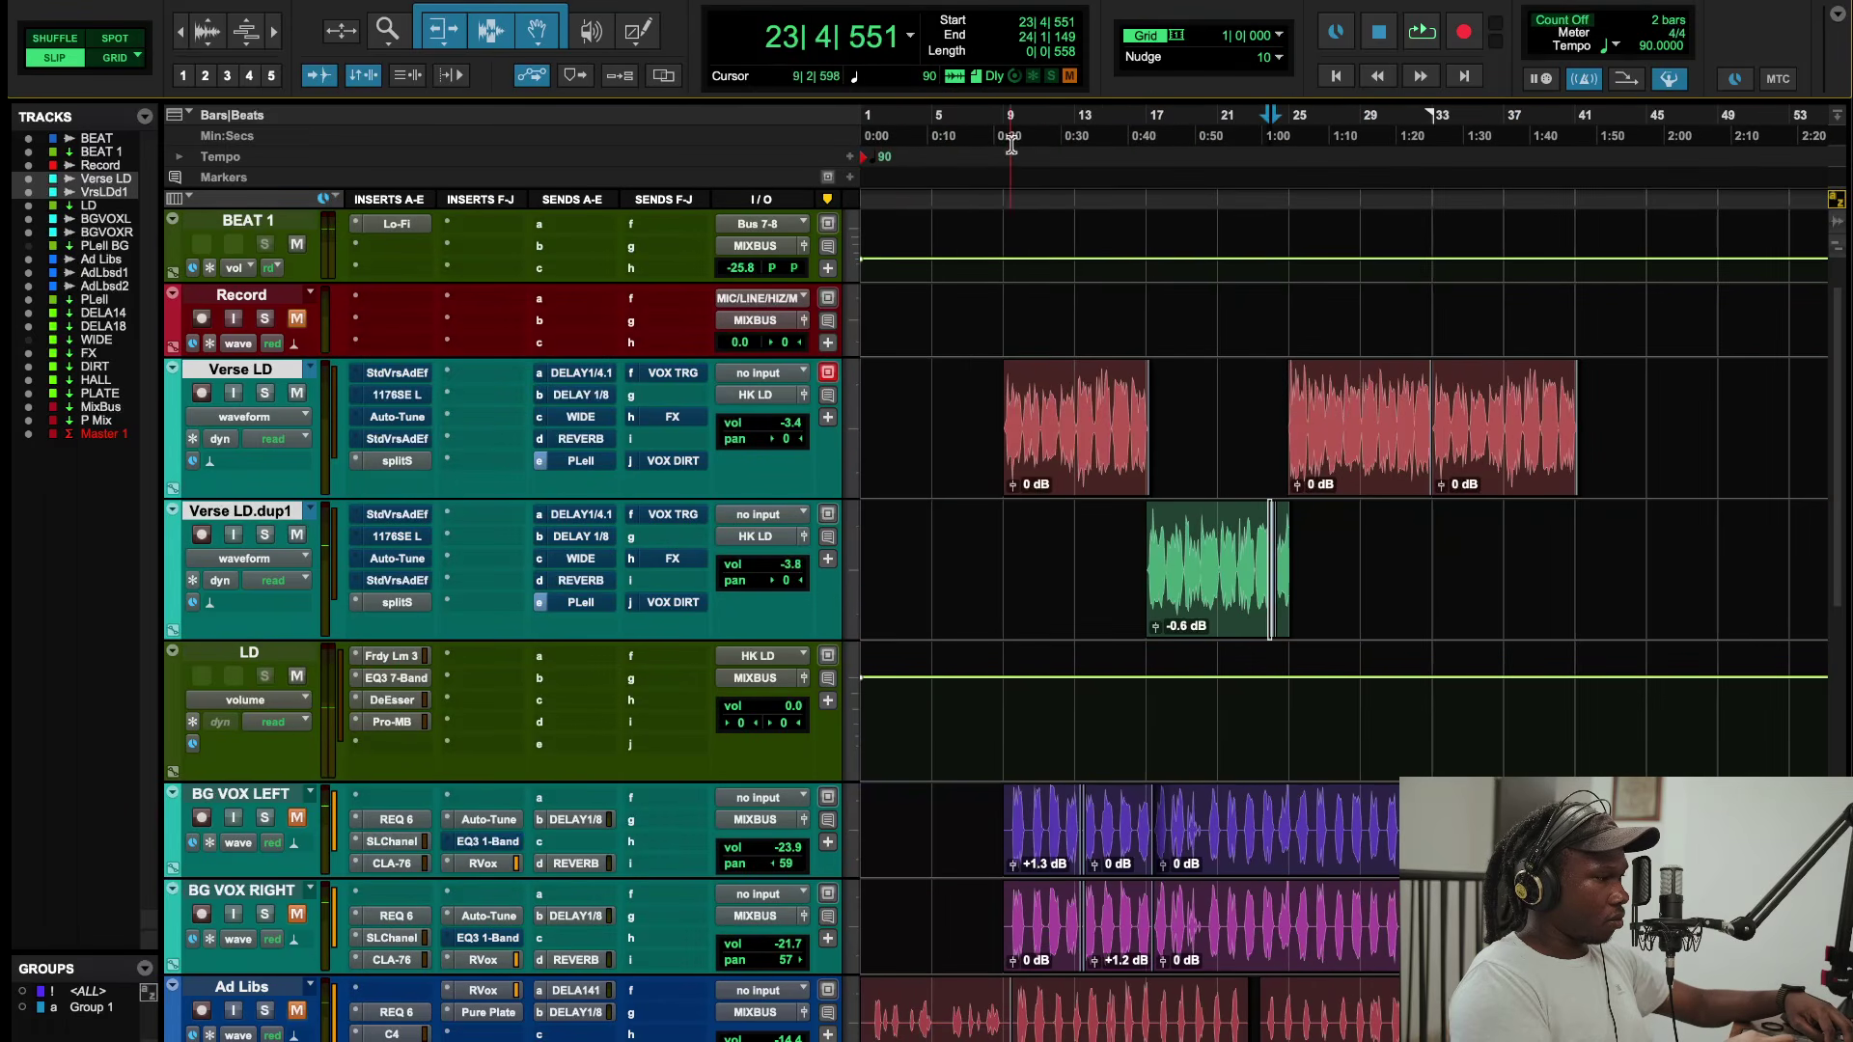
pyautogui.click(1026, 424)
pyautogui.press('space')
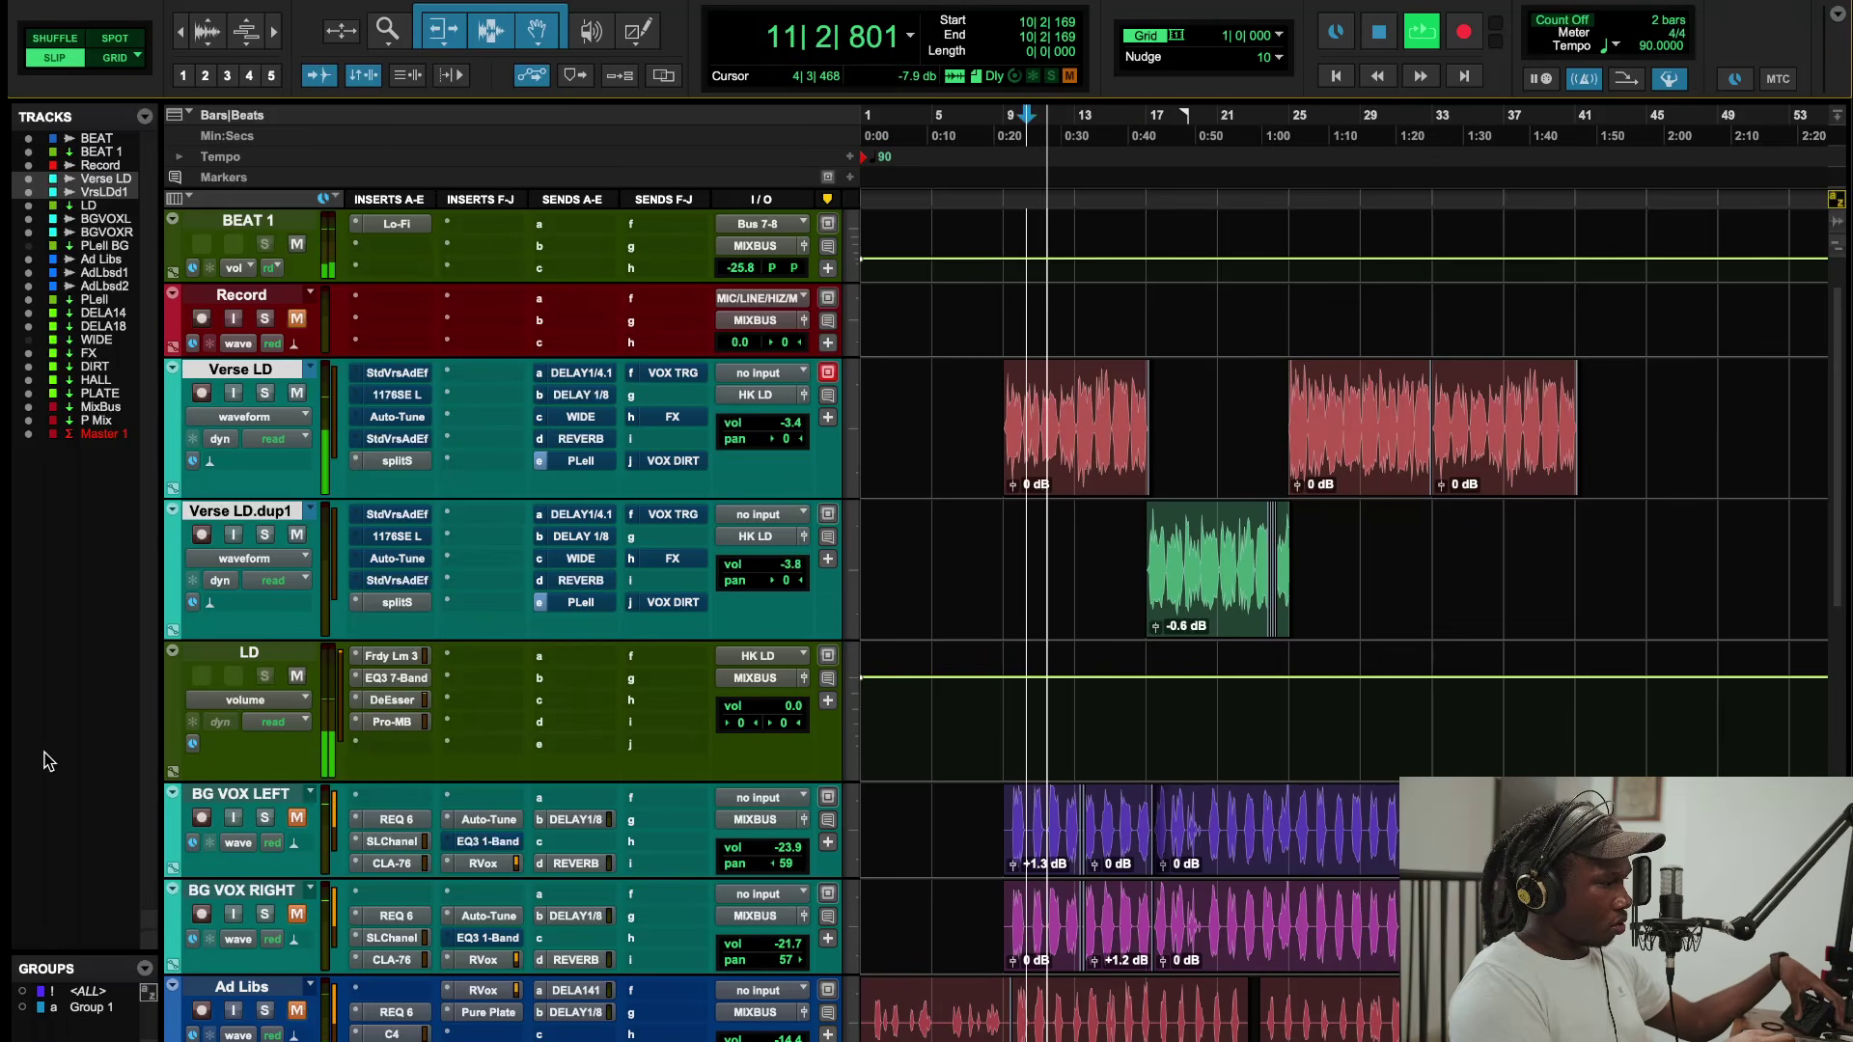
# Step: Select all four Pro-MB bands on the LD track and lower their thresholds together during playback
pyautogui.click(388, 724)
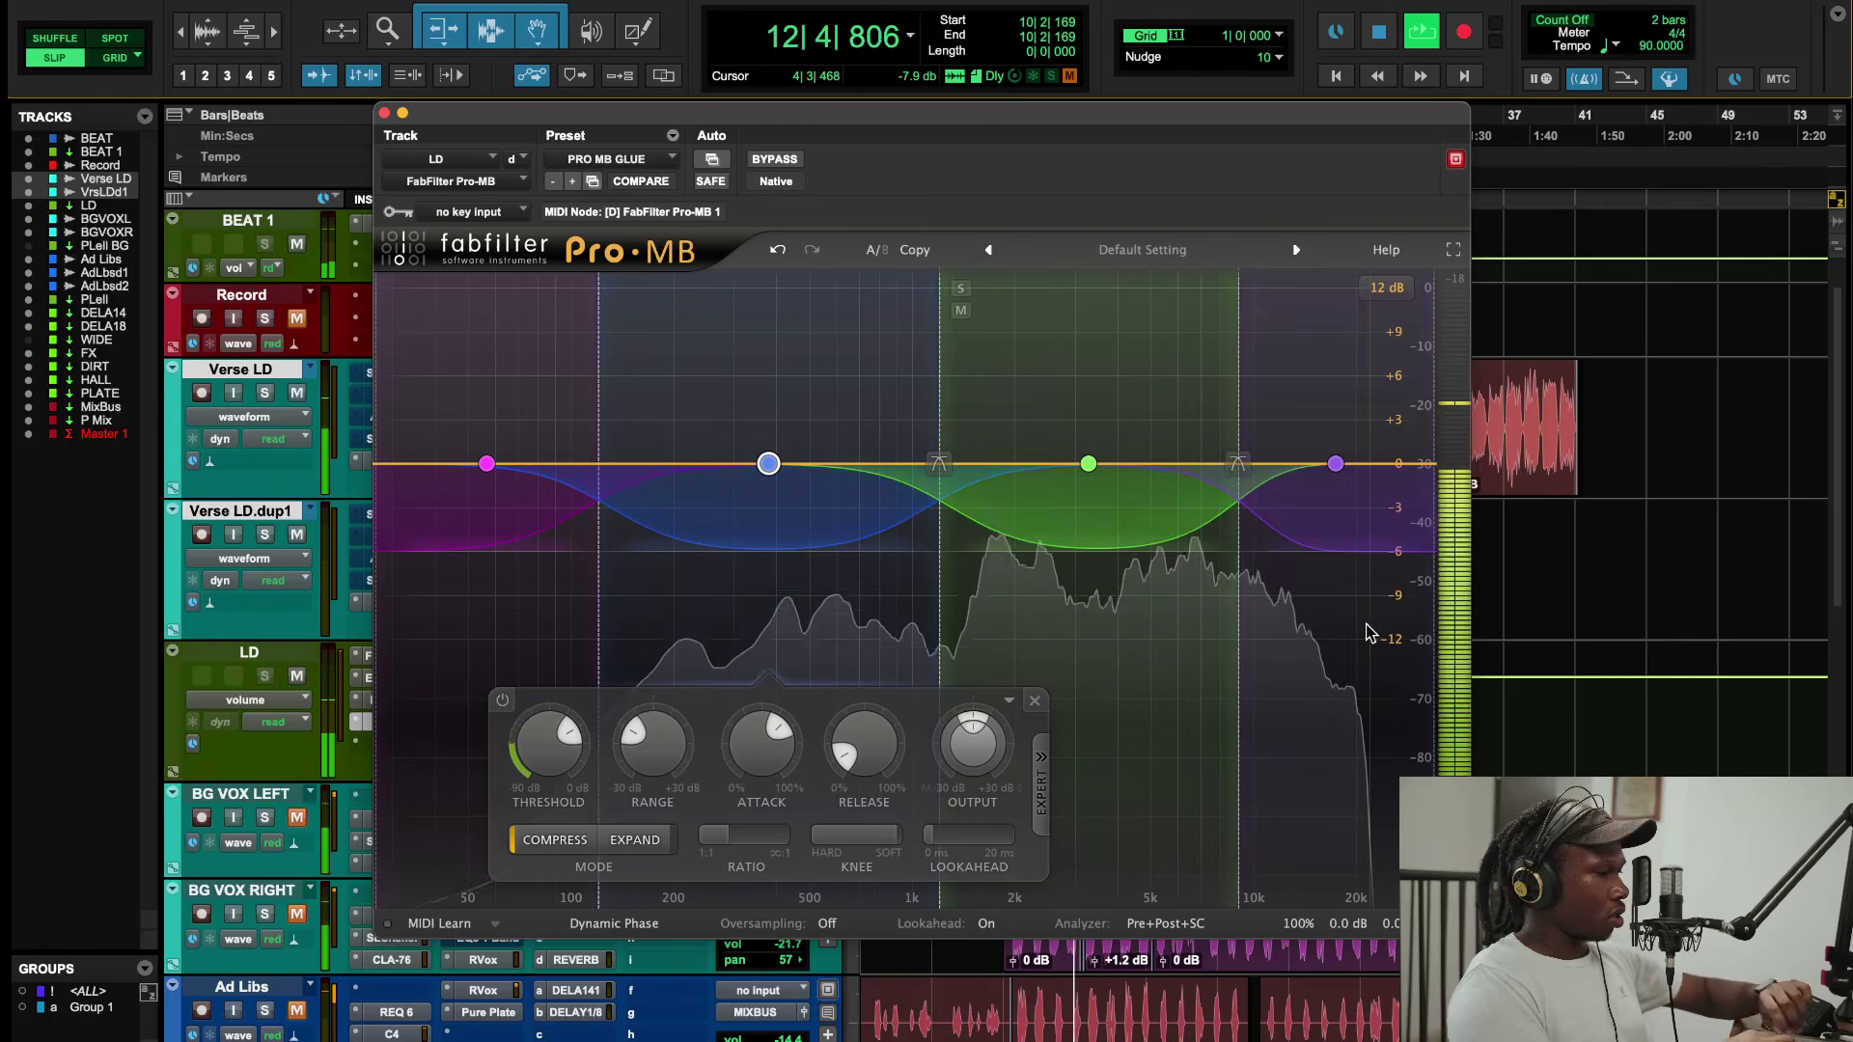
pyautogui.moveTo(1392, 678); pyautogui.dragTo(719, 365)
pyautogui.moveTo(697, 790)
pyautogui.moveTo(697, 790); pyautogui.dragTo(673, 946)
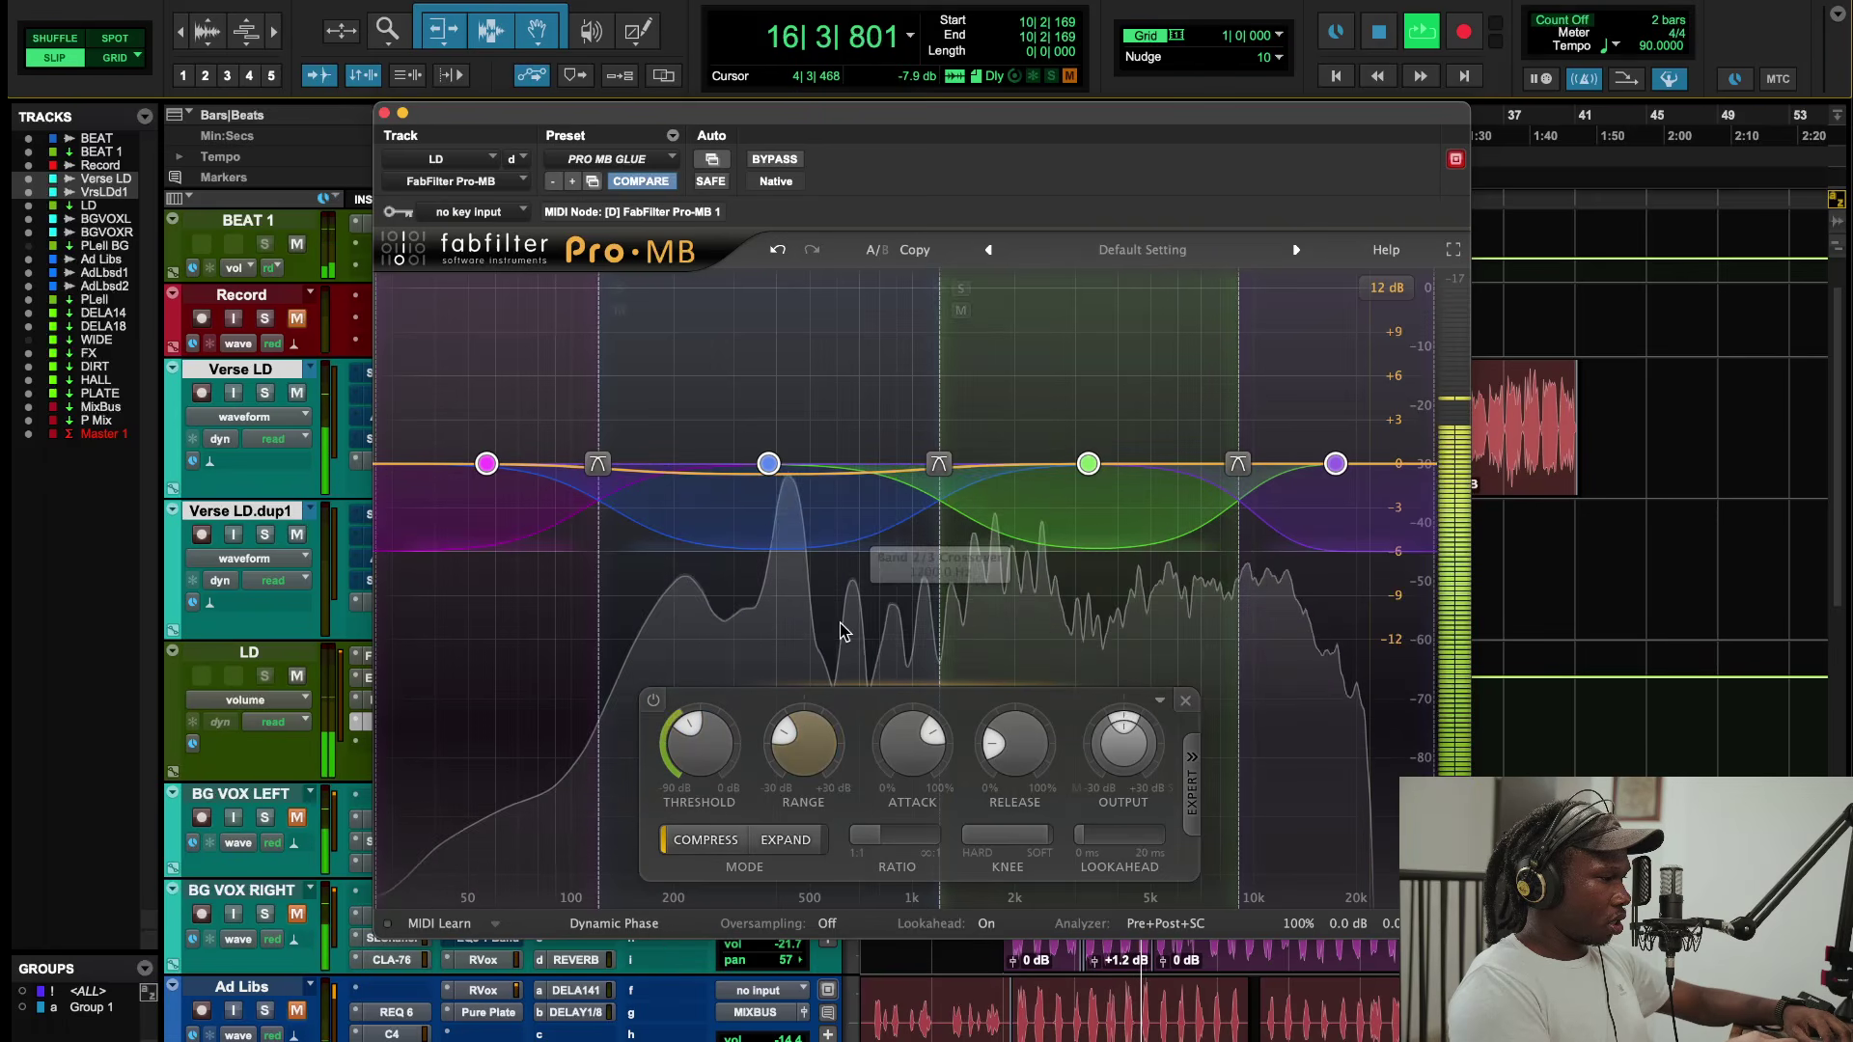
pyautogui.moveTo(699, 779)
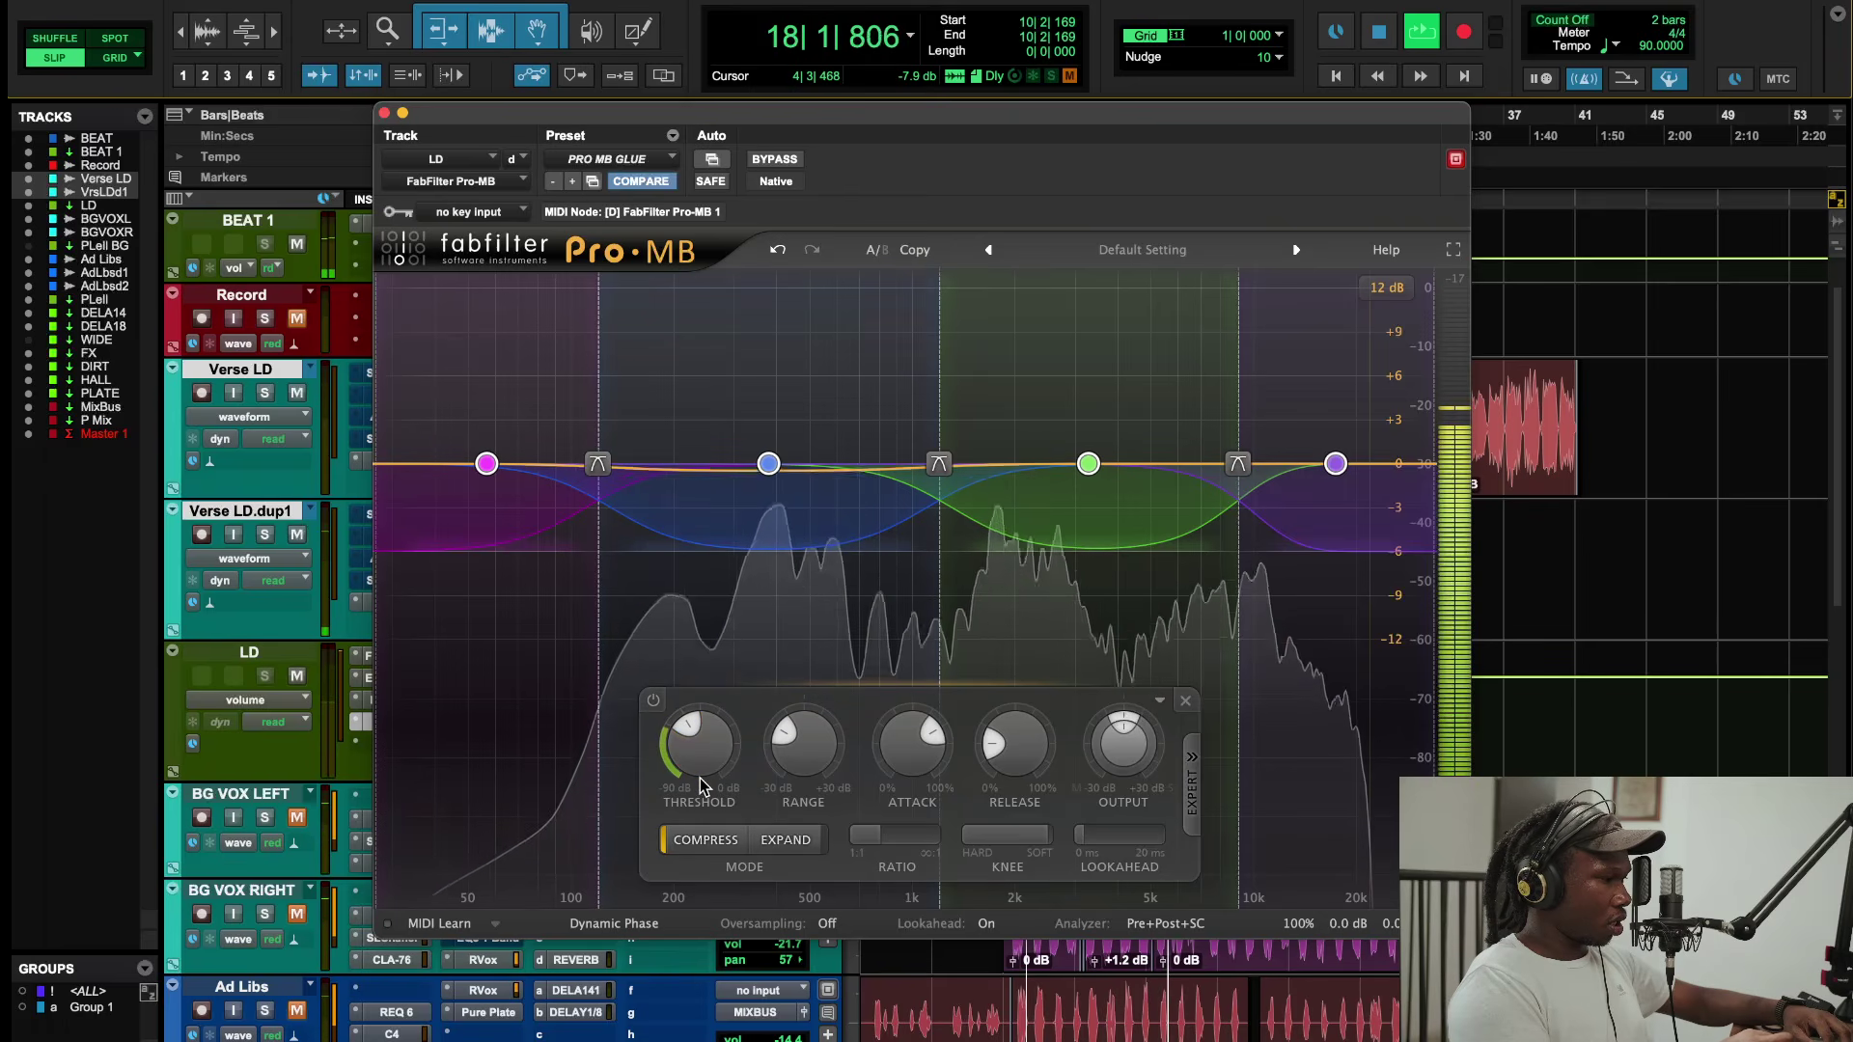
pyautogui.press('space')
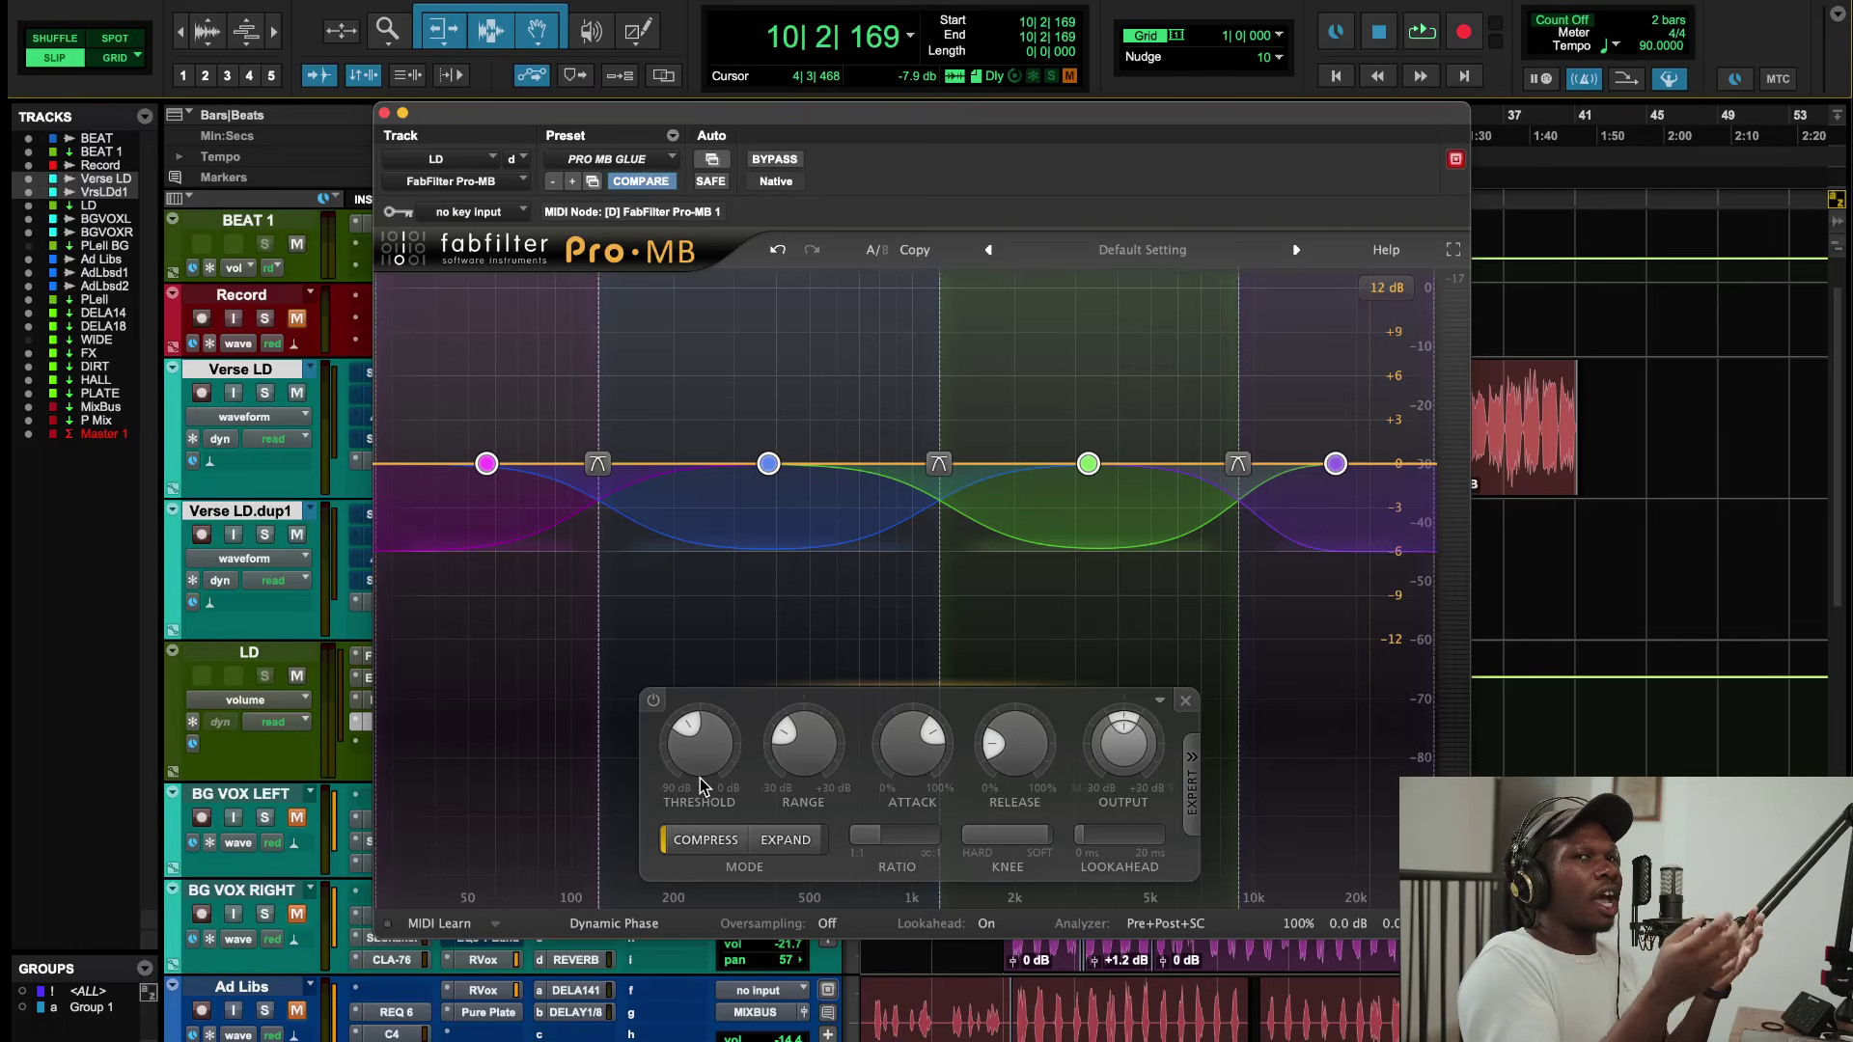
# Step: Replay the vocal and lower the thresholds of the four Pro-MB bands further, to about -42.3 dB on band 4
pyautogui.press('space')
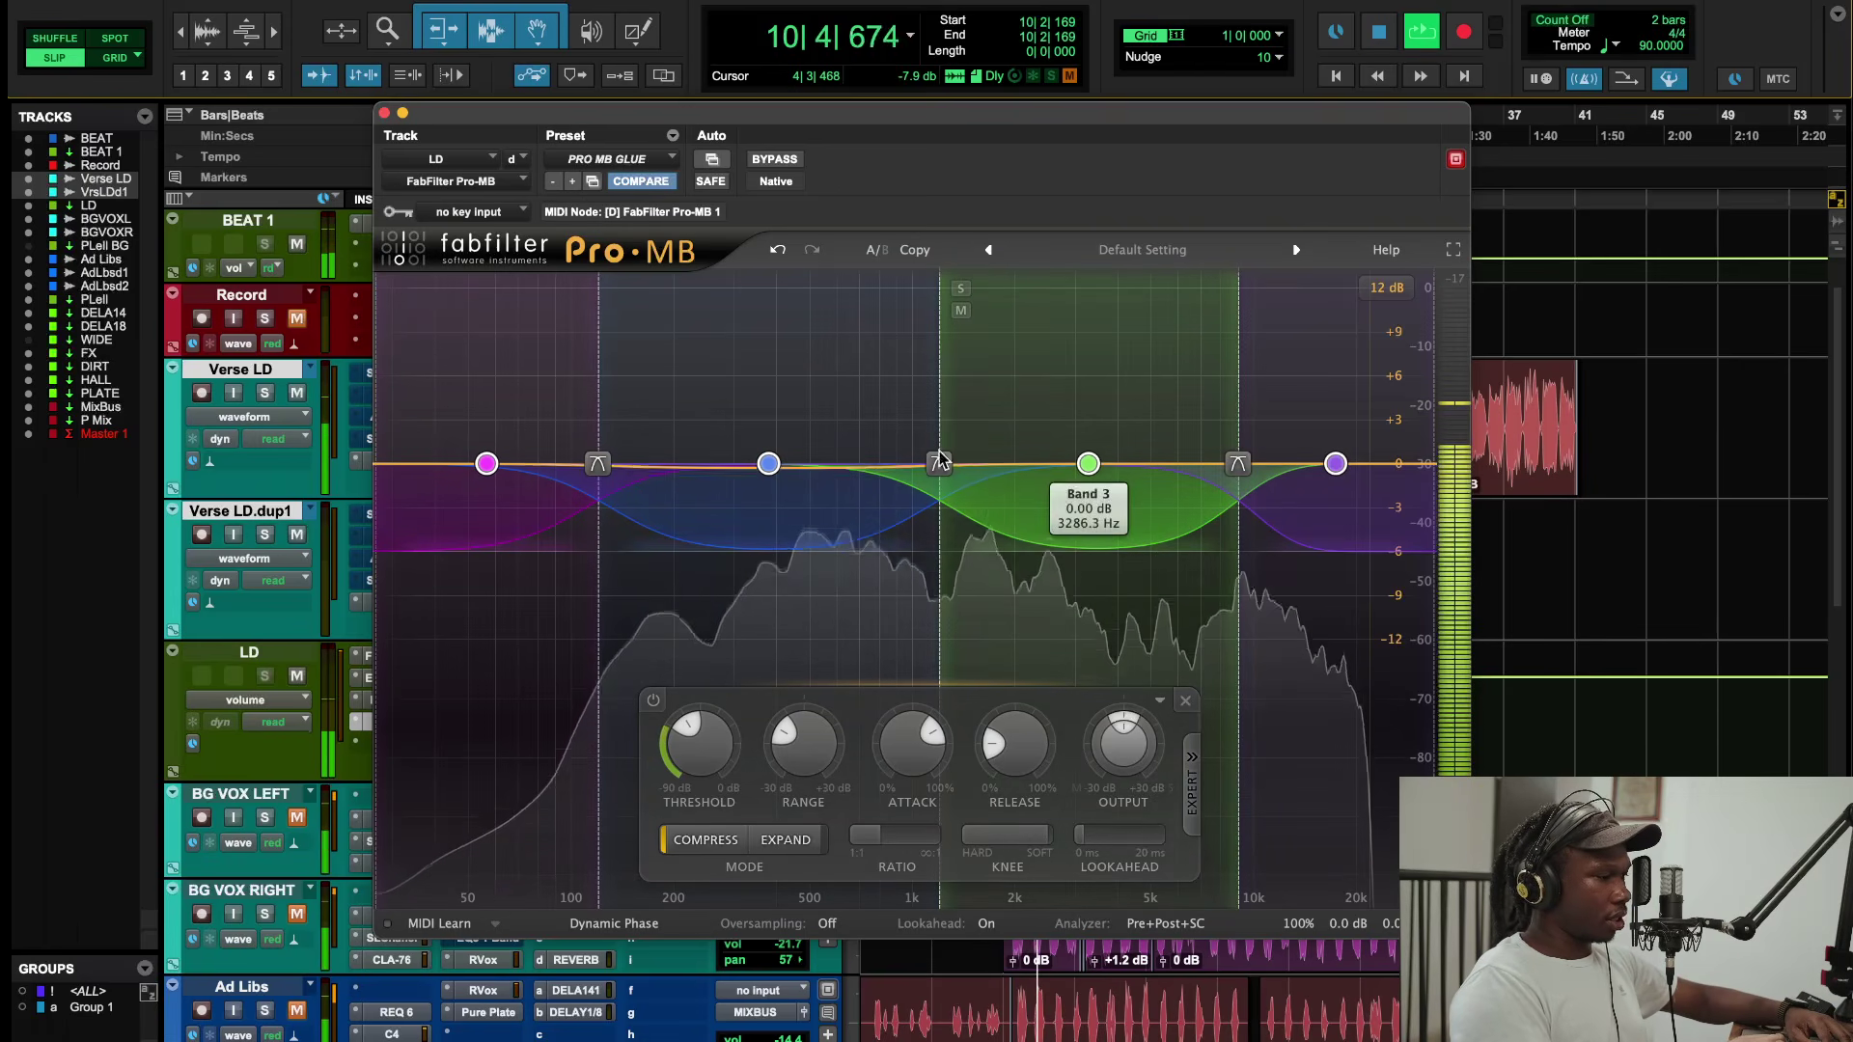
pyautogui.click(384, 113)
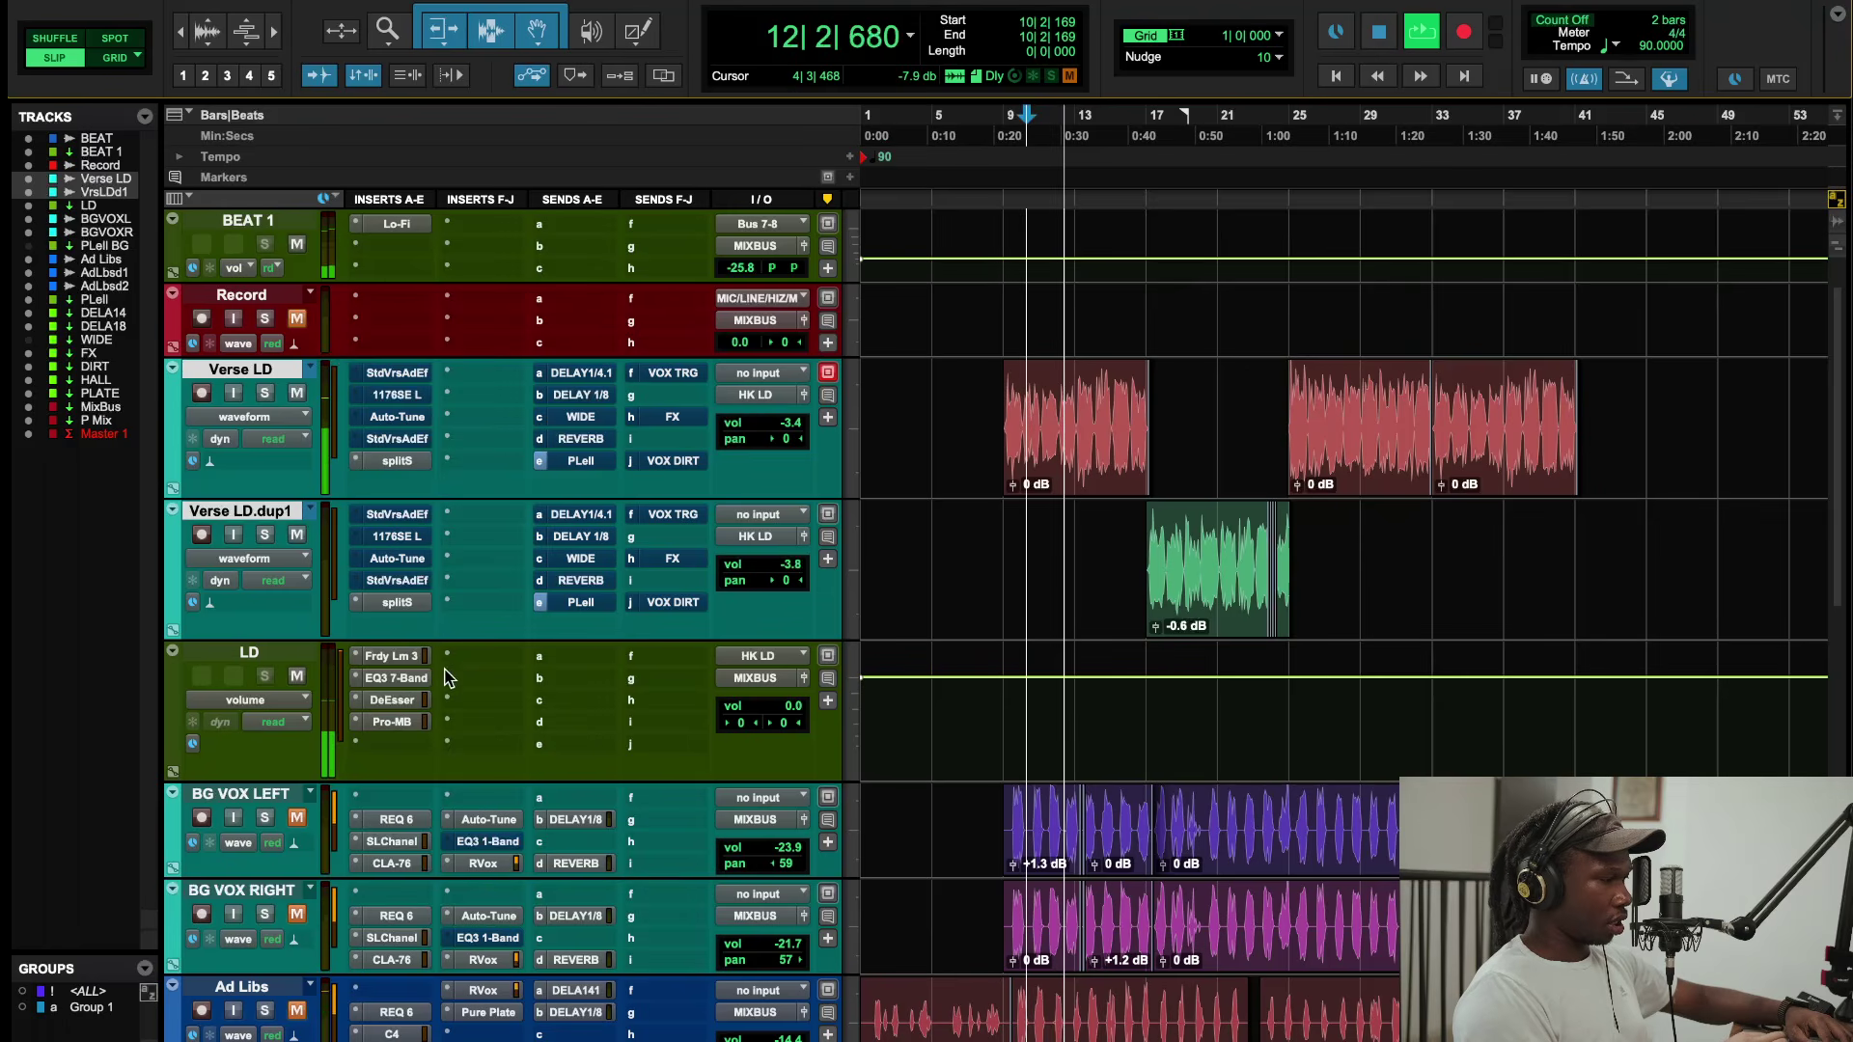
pyautogui.click(397, 724)
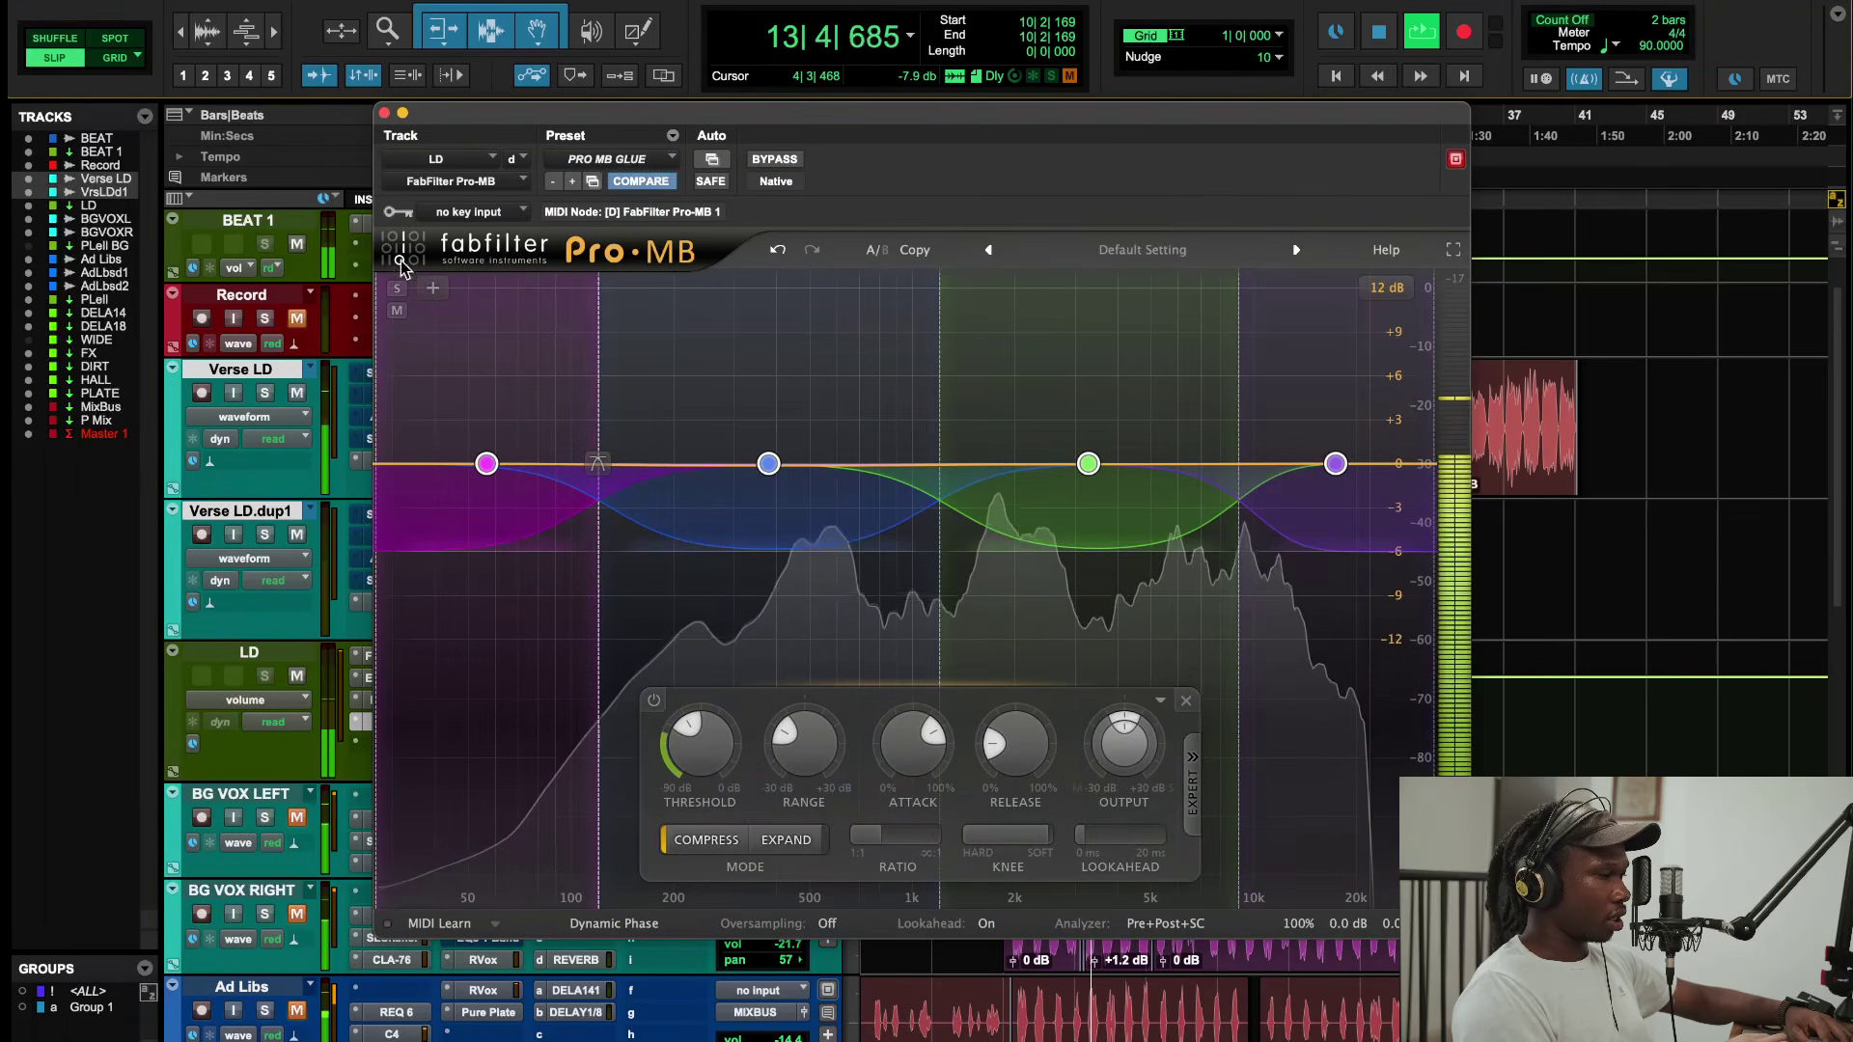
pyautogui.moveTo(684, 704)
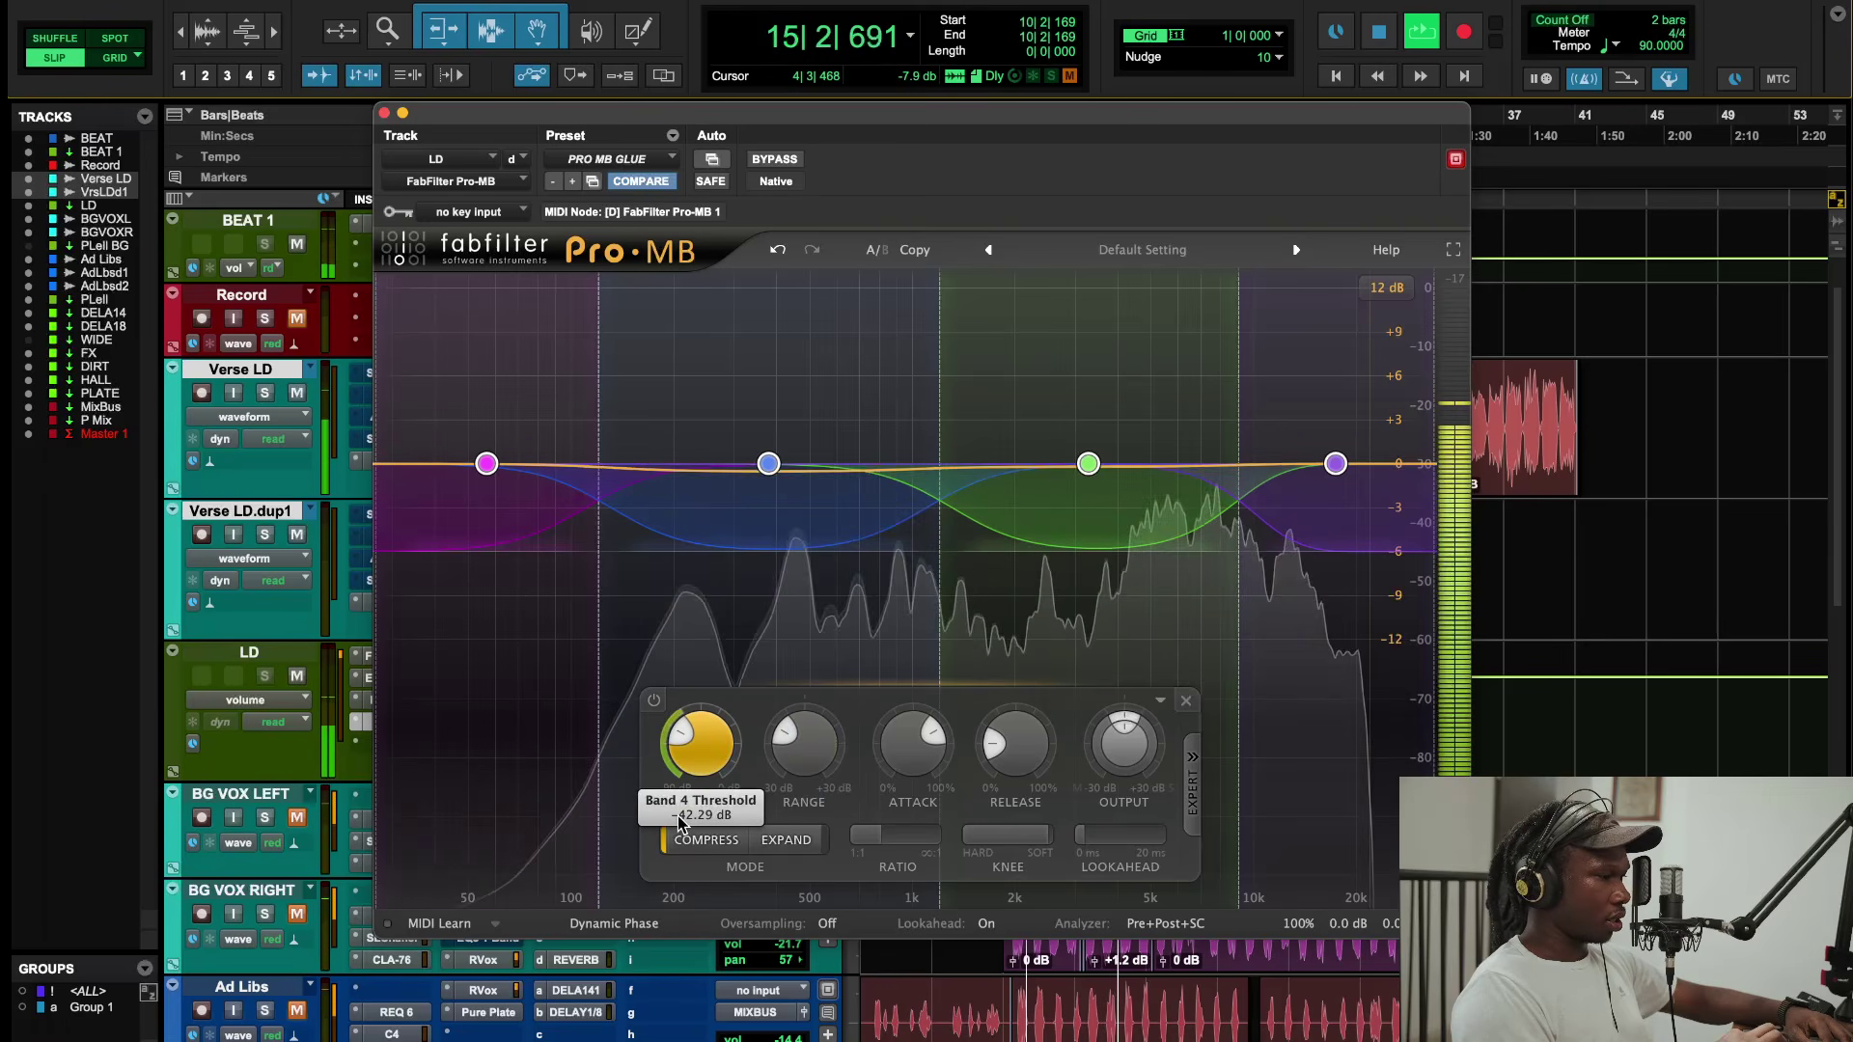
pyautogui.press('space')
# Step: Reduce the attack of all four Pro-MB bands together during playback, then select only band 1
pyautogui.moveTo(902, 764)
pyautogui.press('space')
pyautogui.moveTo(901, 765); pyautogui.dragTo(900, 830)
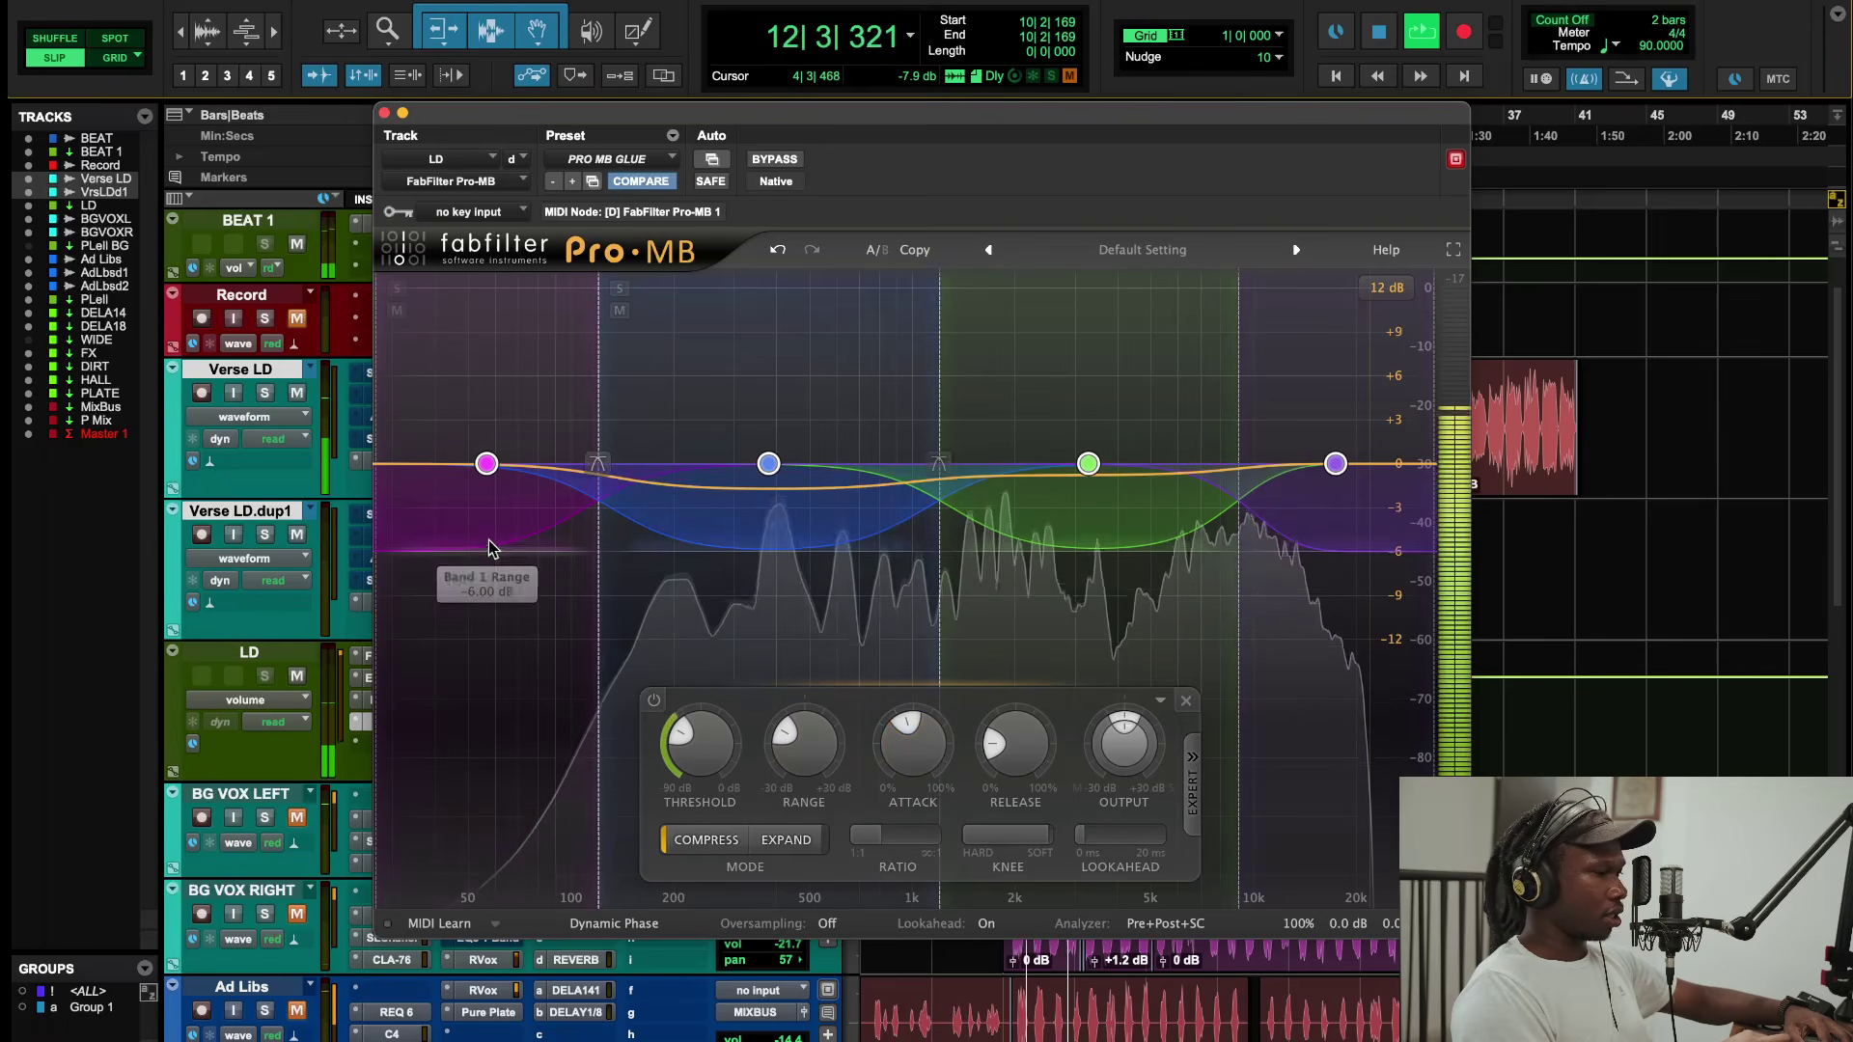
pyautogui.click(489, 497)
# Step: Compare the playing vocal with Pro-MB bypassed and active, then stop playback
pyautogui.click(777, 158)
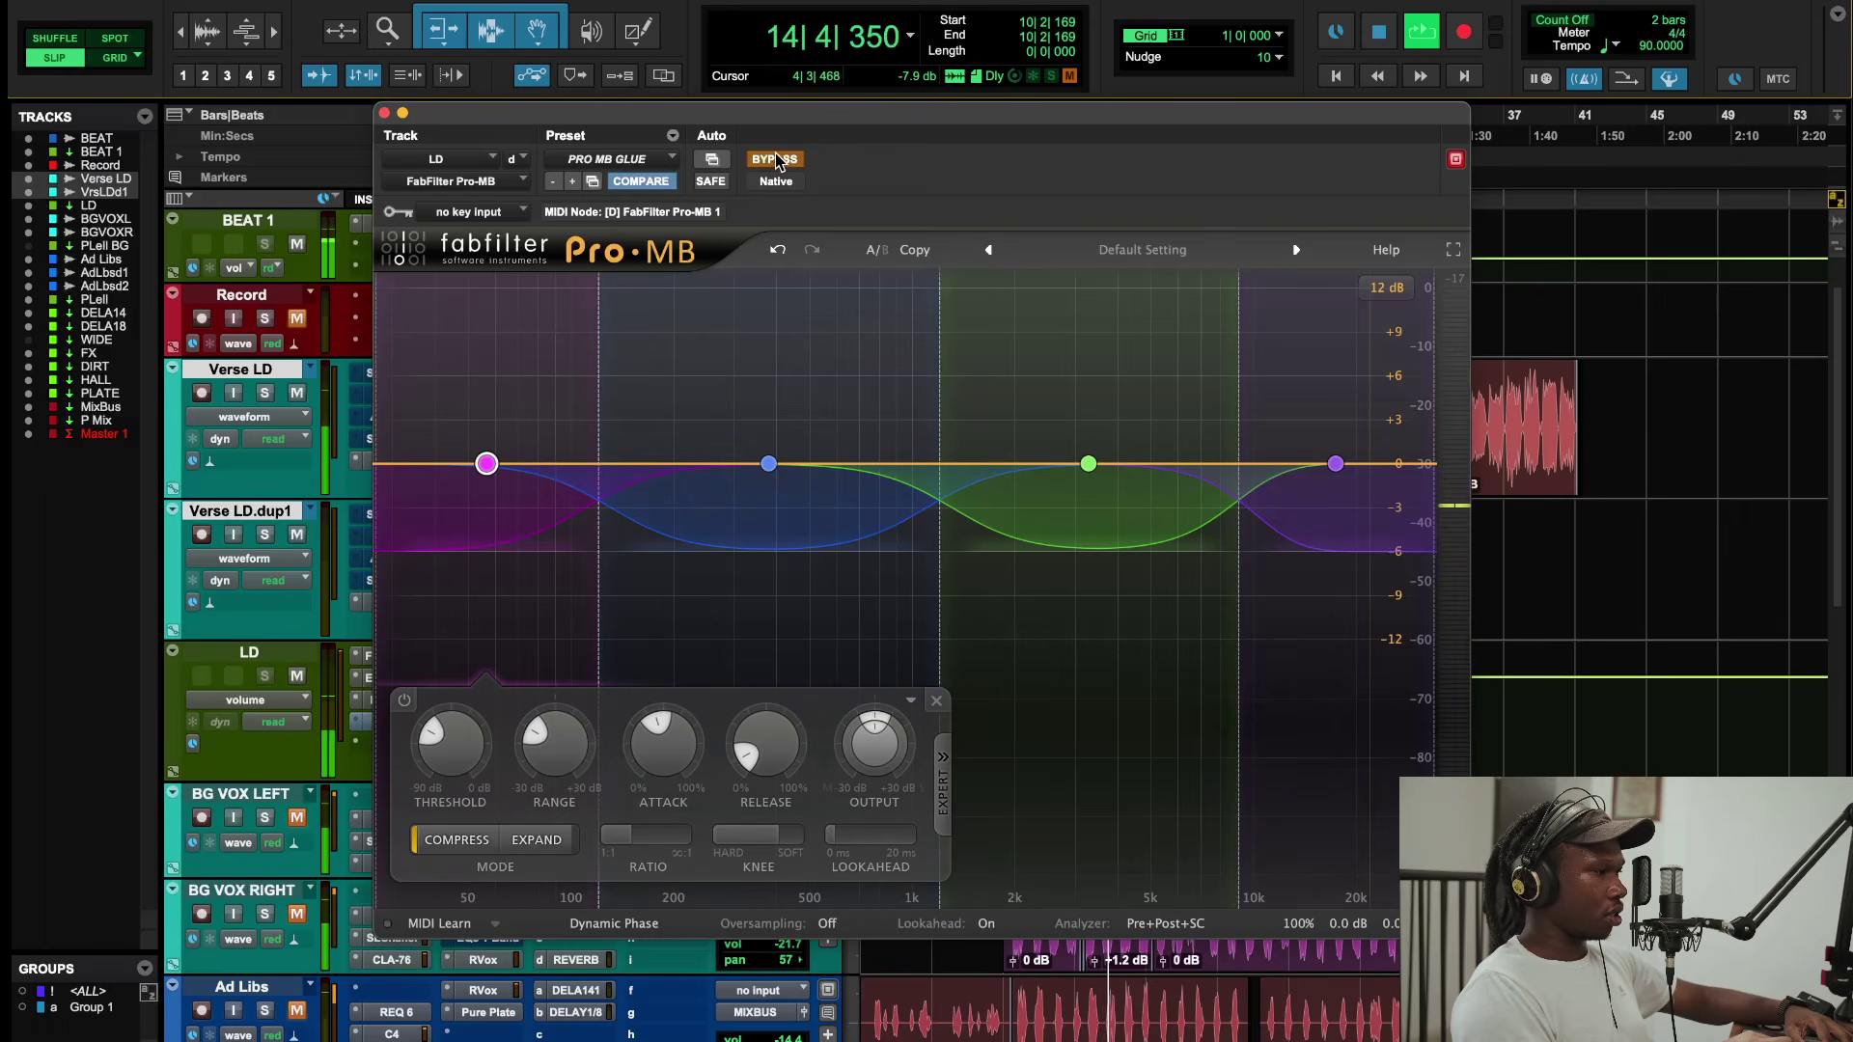
pyautogui.click(776, 159)
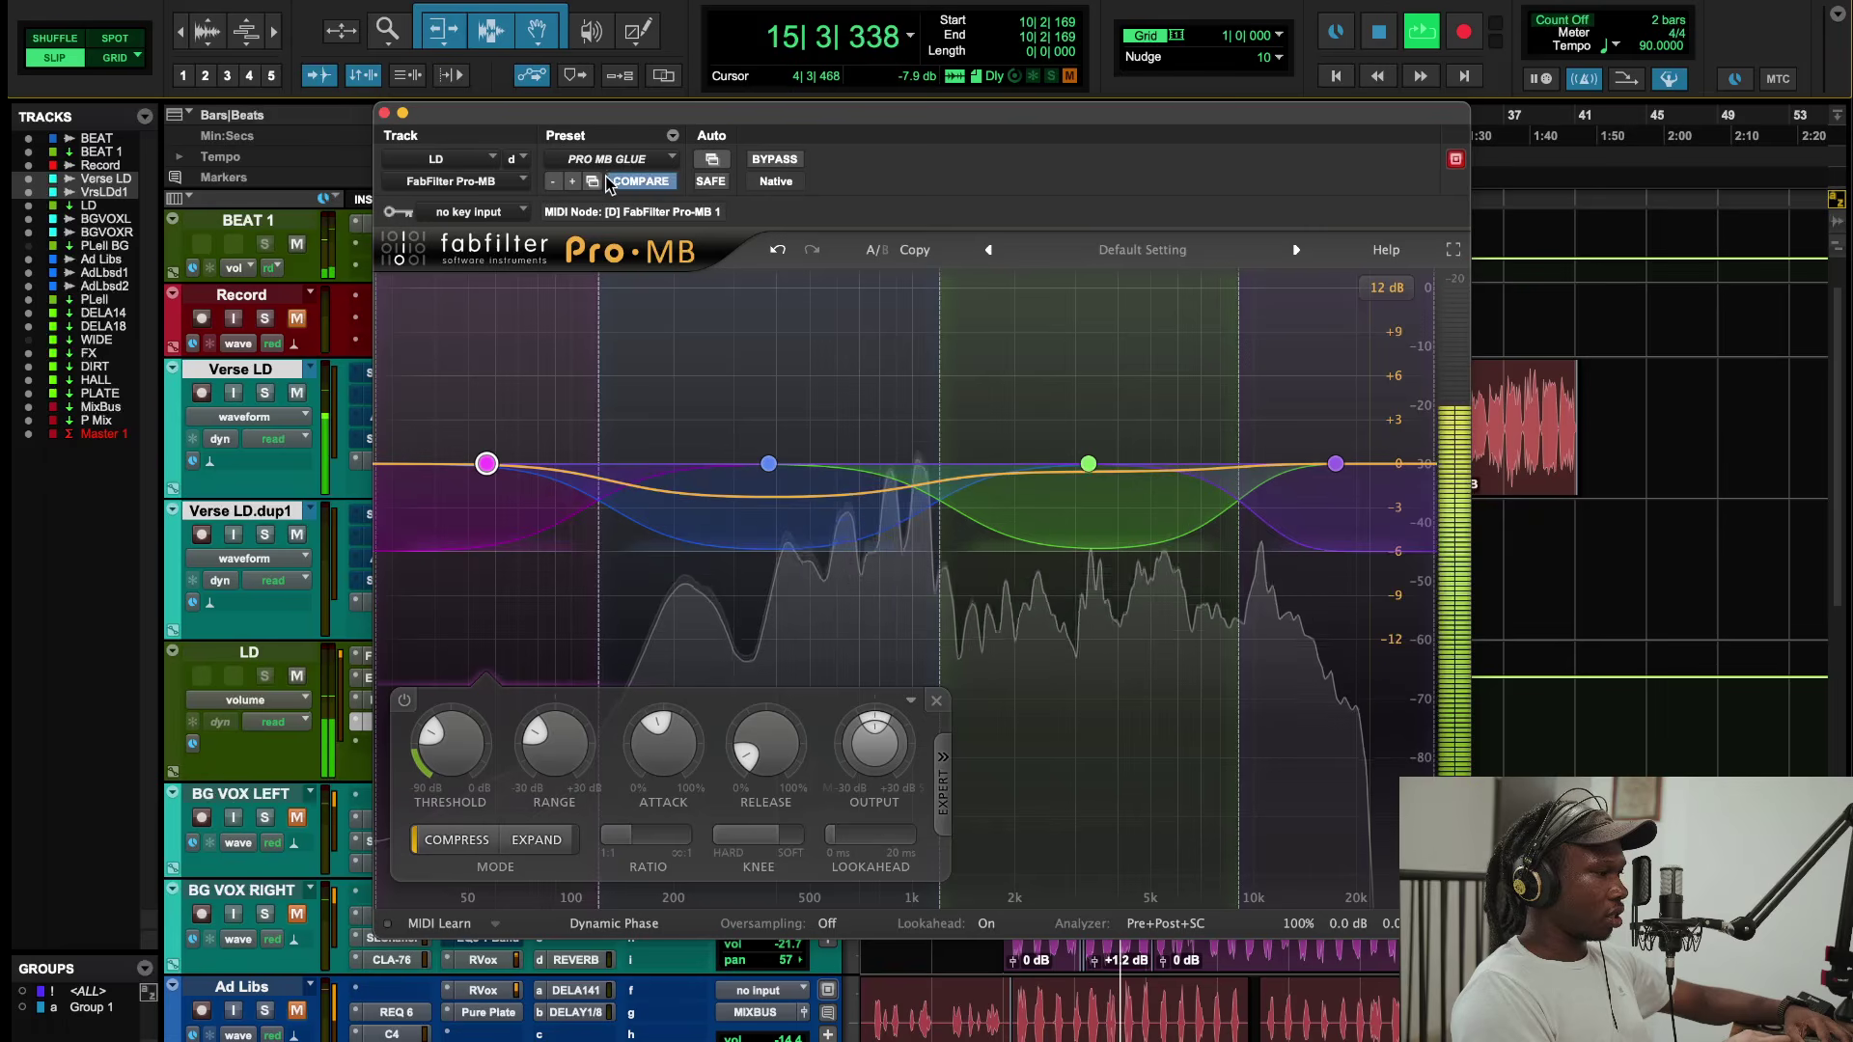
pyautogui.press('space')
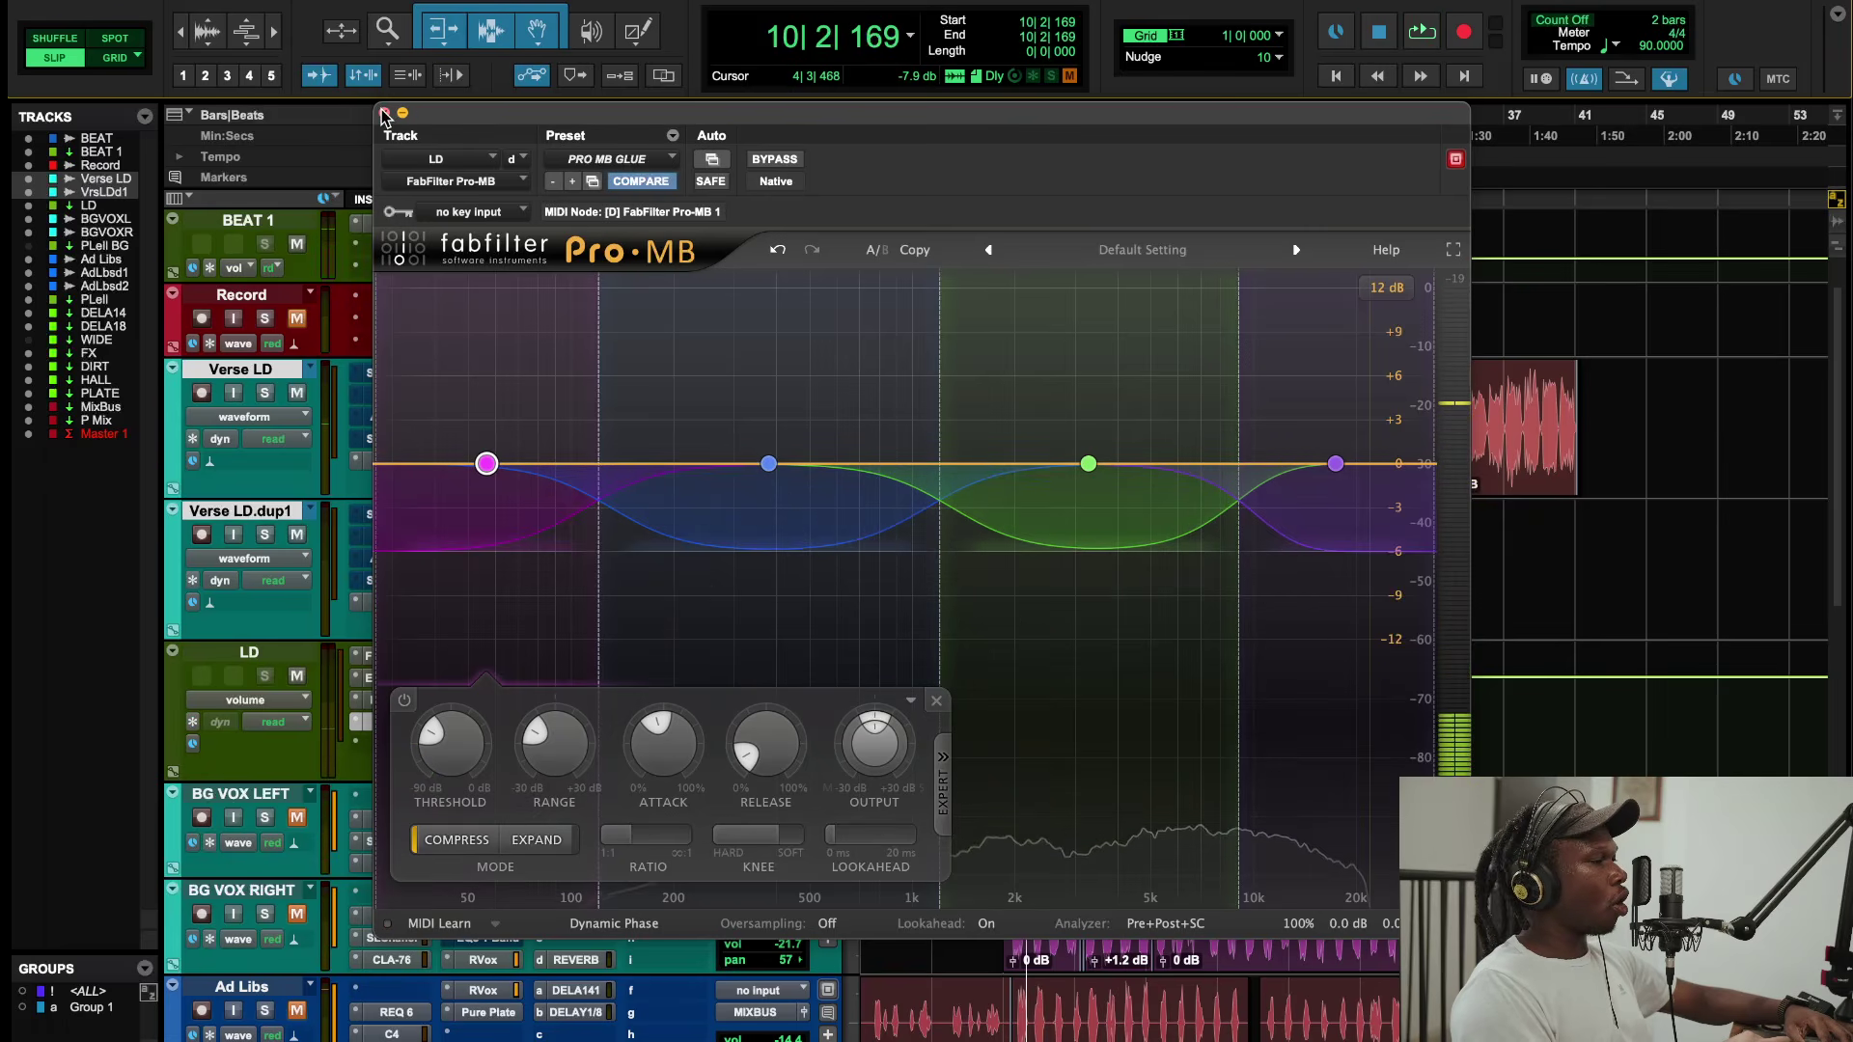
# Step: Review the Faraday Limiter and Pro-MB settings on the LD track, briefly play the vocal, and close both plug-ins
pyautogui.press('super+w')
pyautogui.click(406, 656)
pyautogui.click(392, 722)
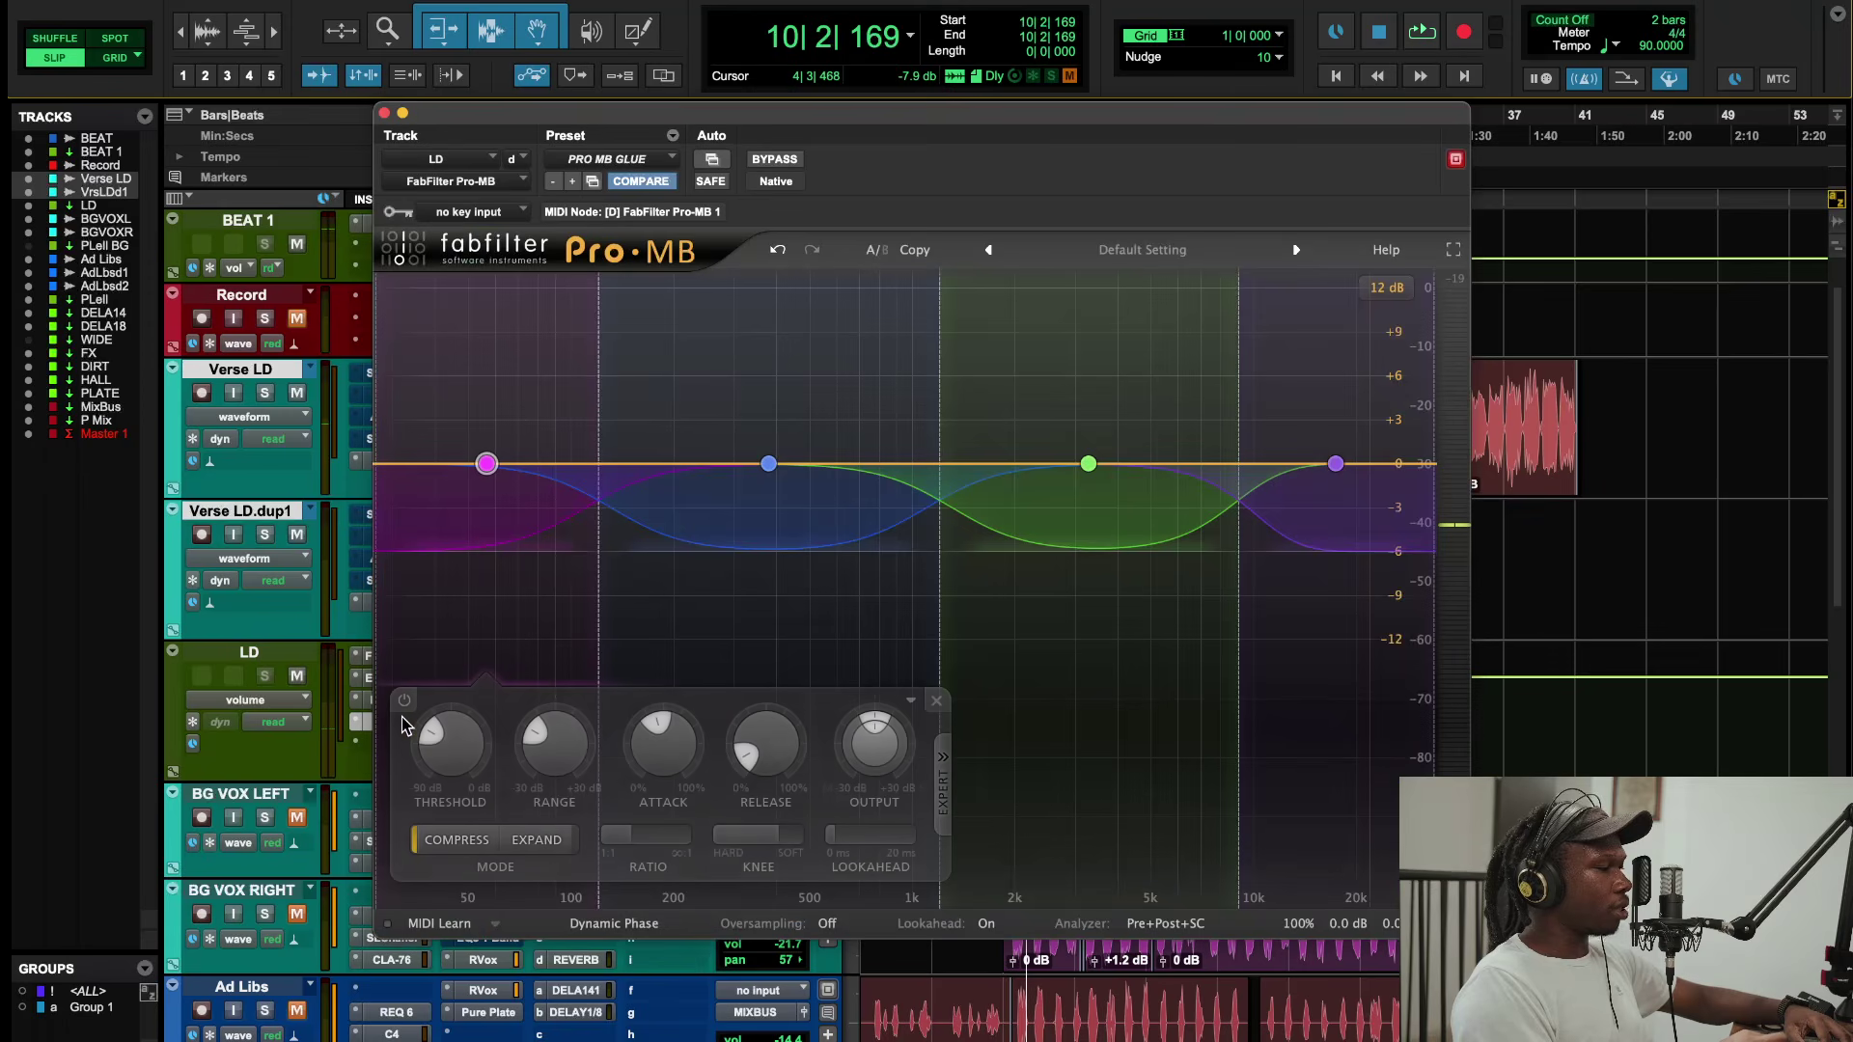
pyautogui.click(384, 114)
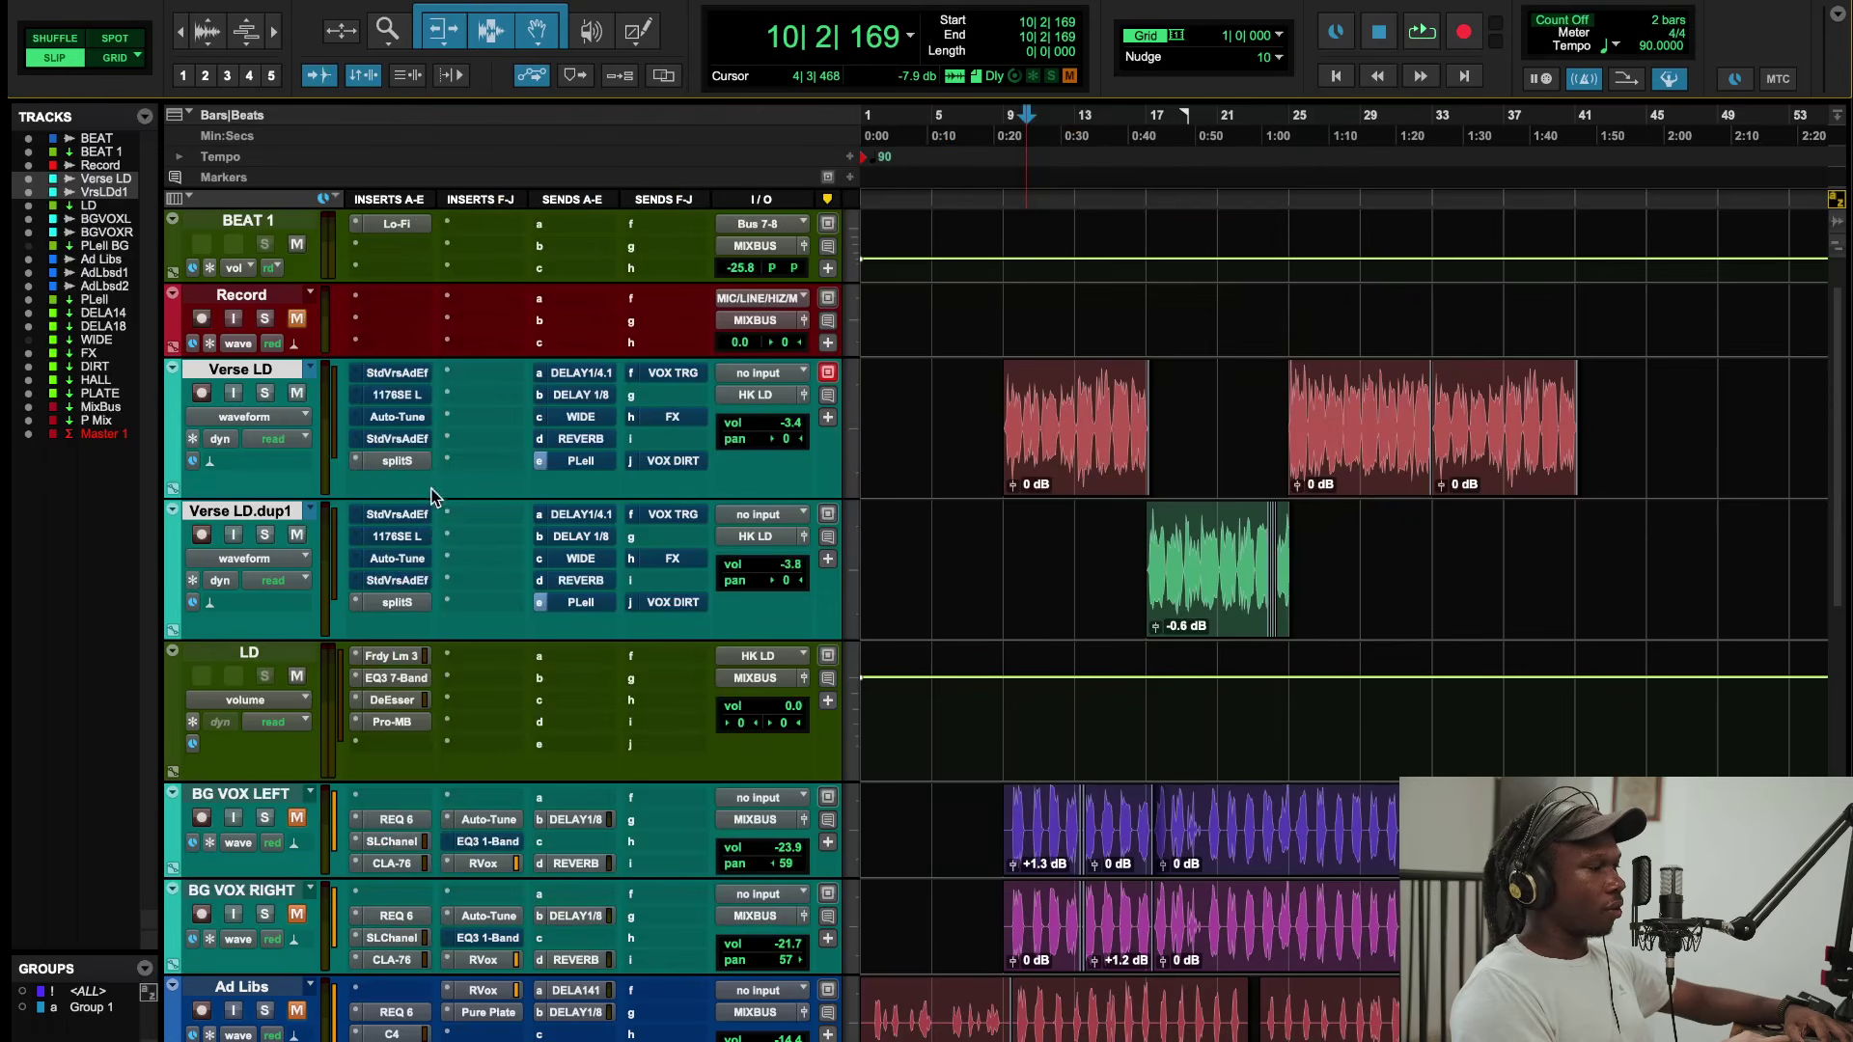
pyautogui.click(396, 659)
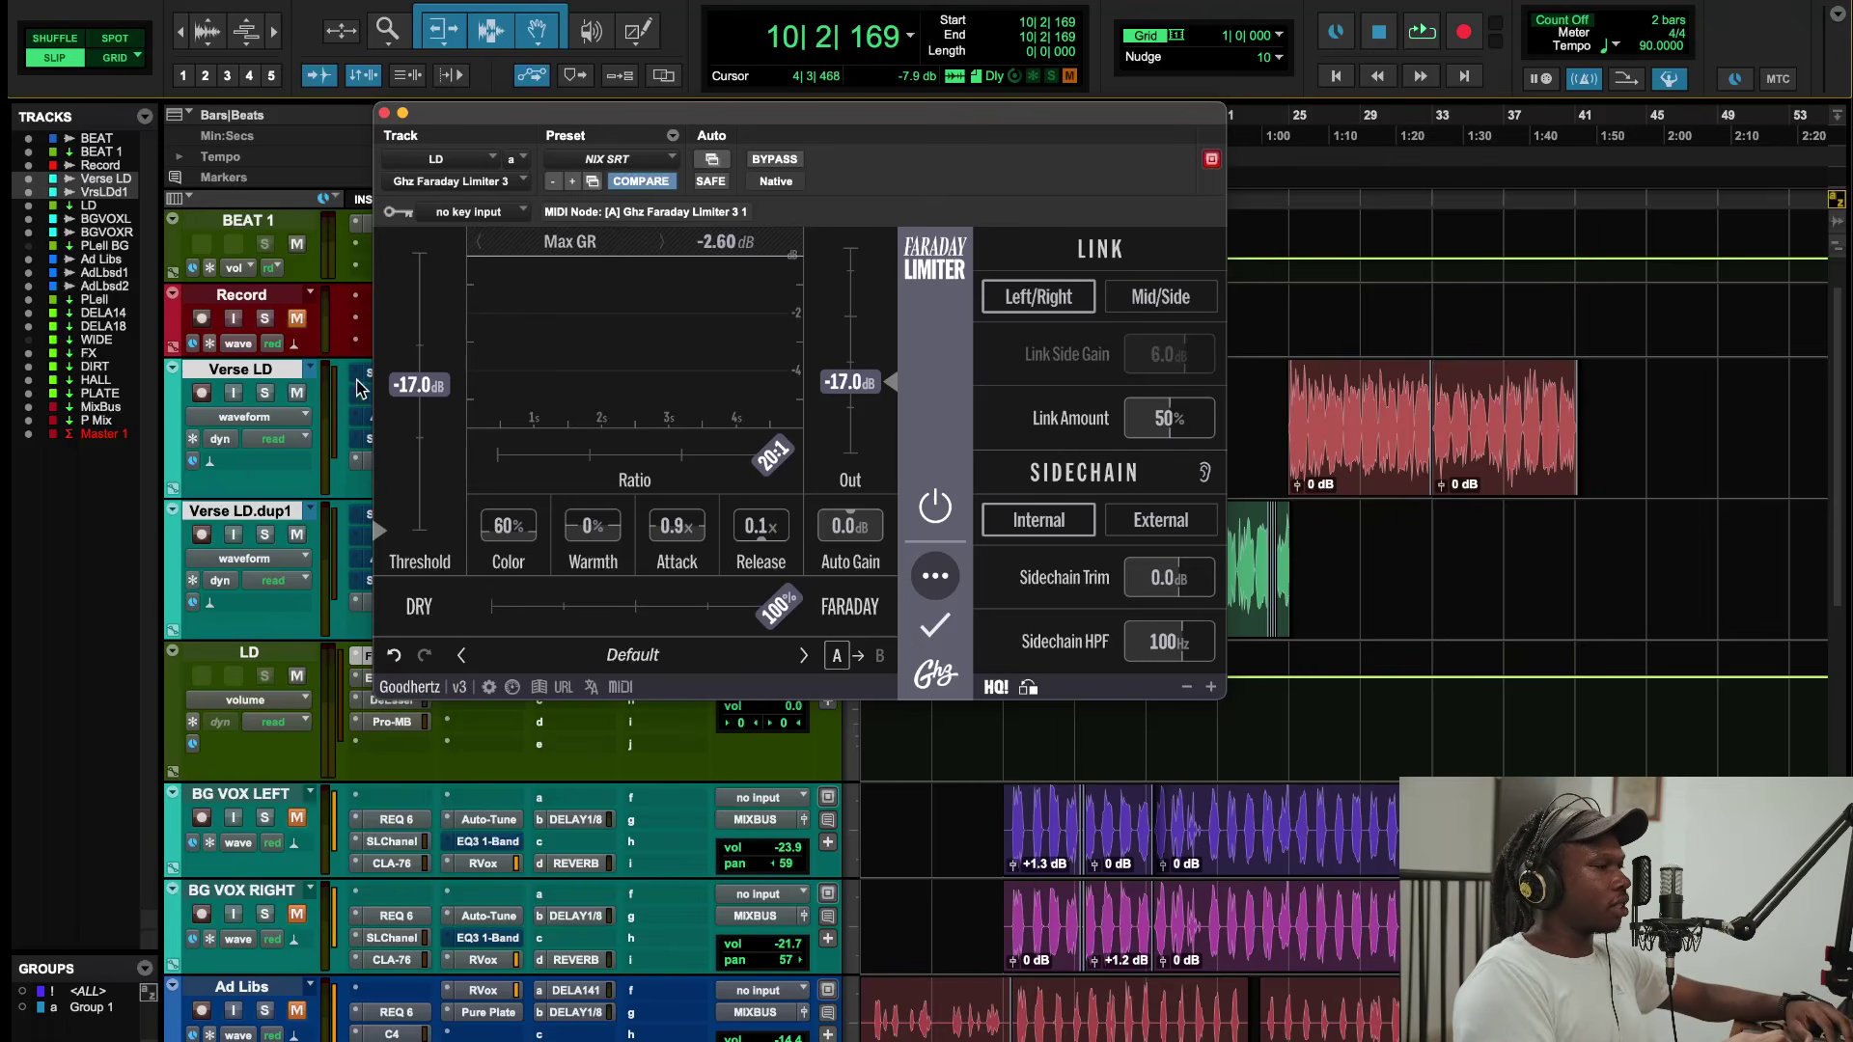
pyautogui.click(384, 115)
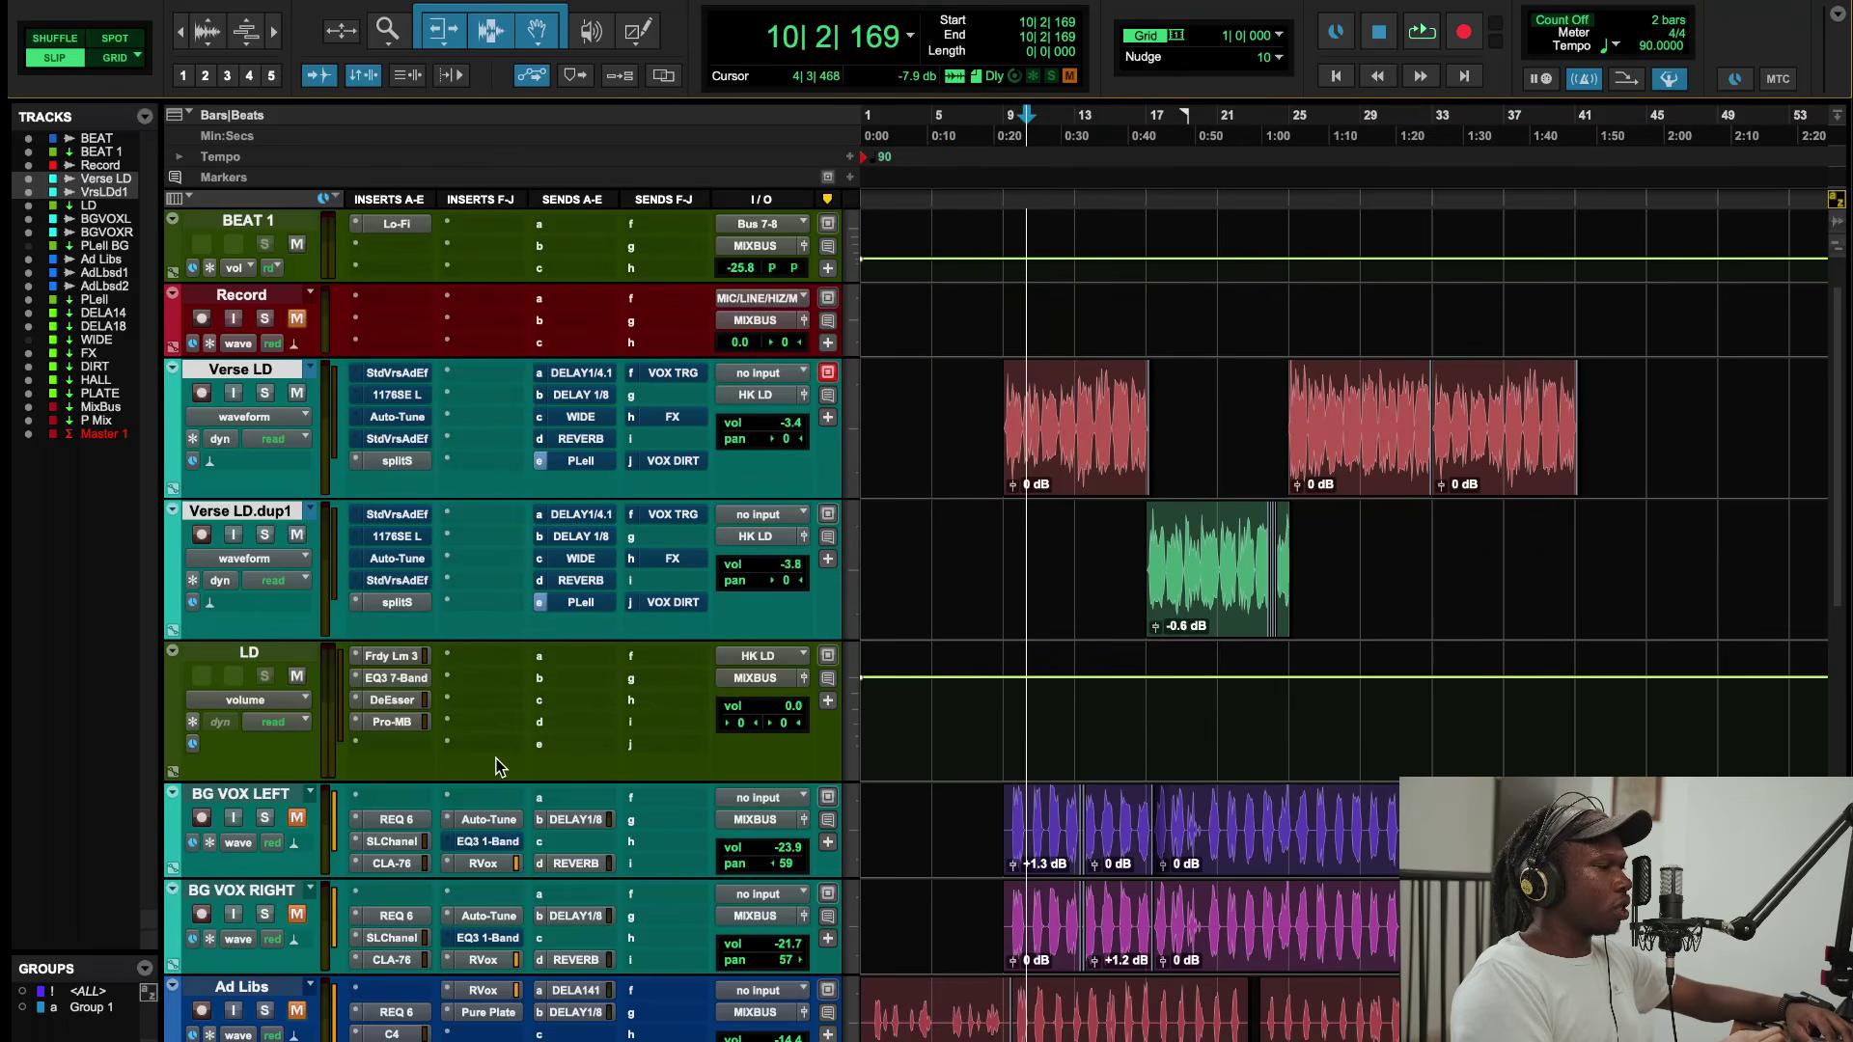
pyautogui.click(415, 726)
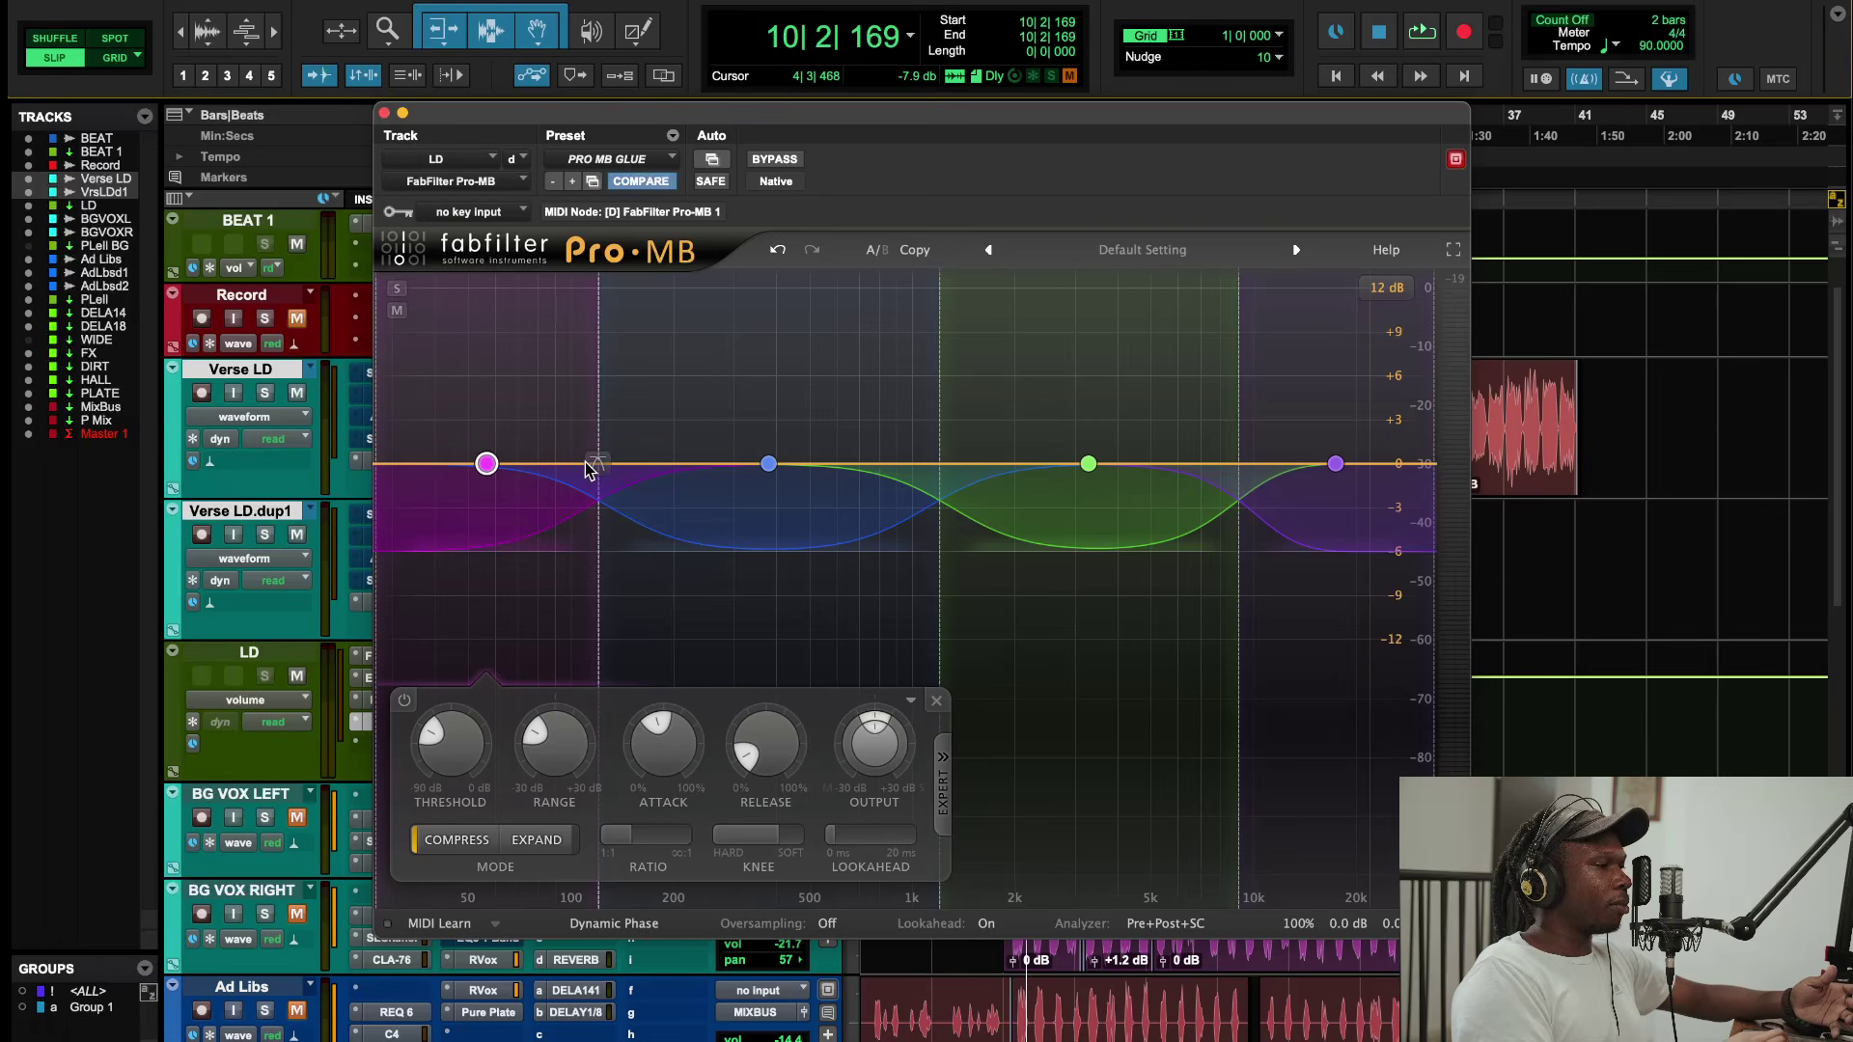
pyautogui.press('space')
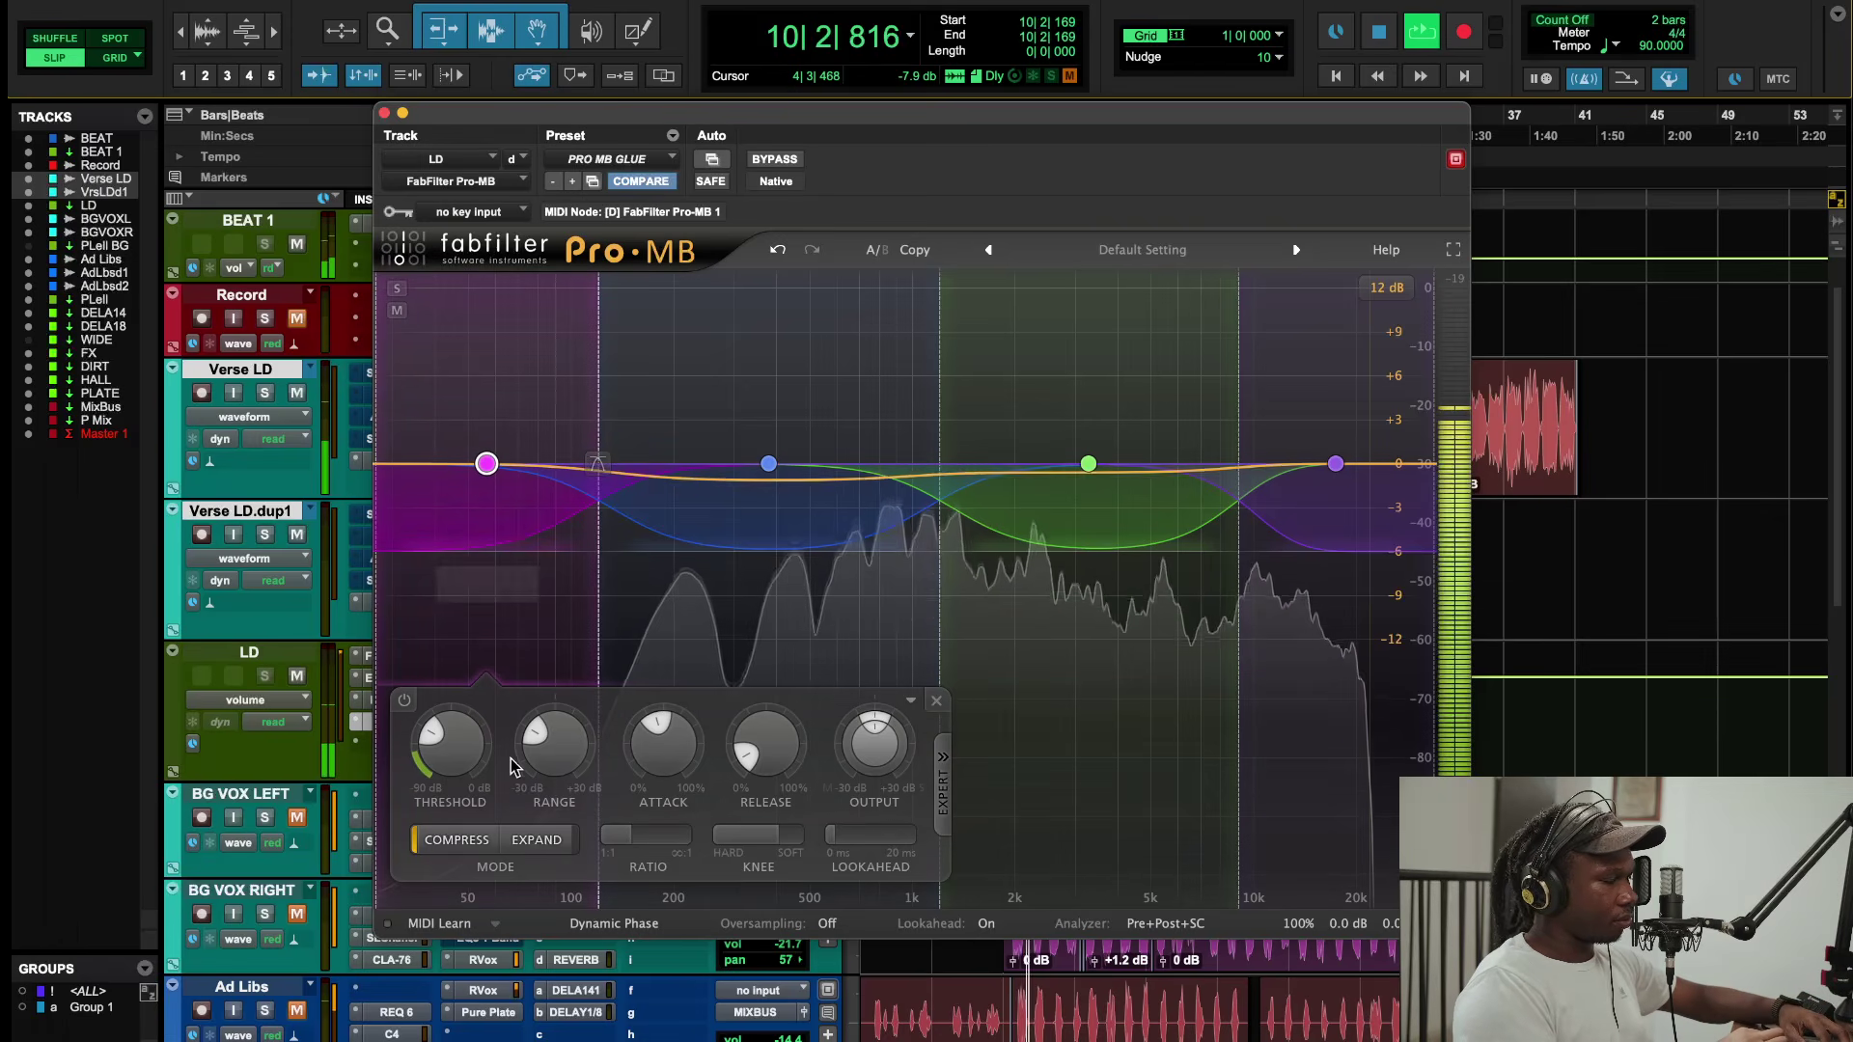
pyautogui.click(384, 113)
pyautogui.press('space')
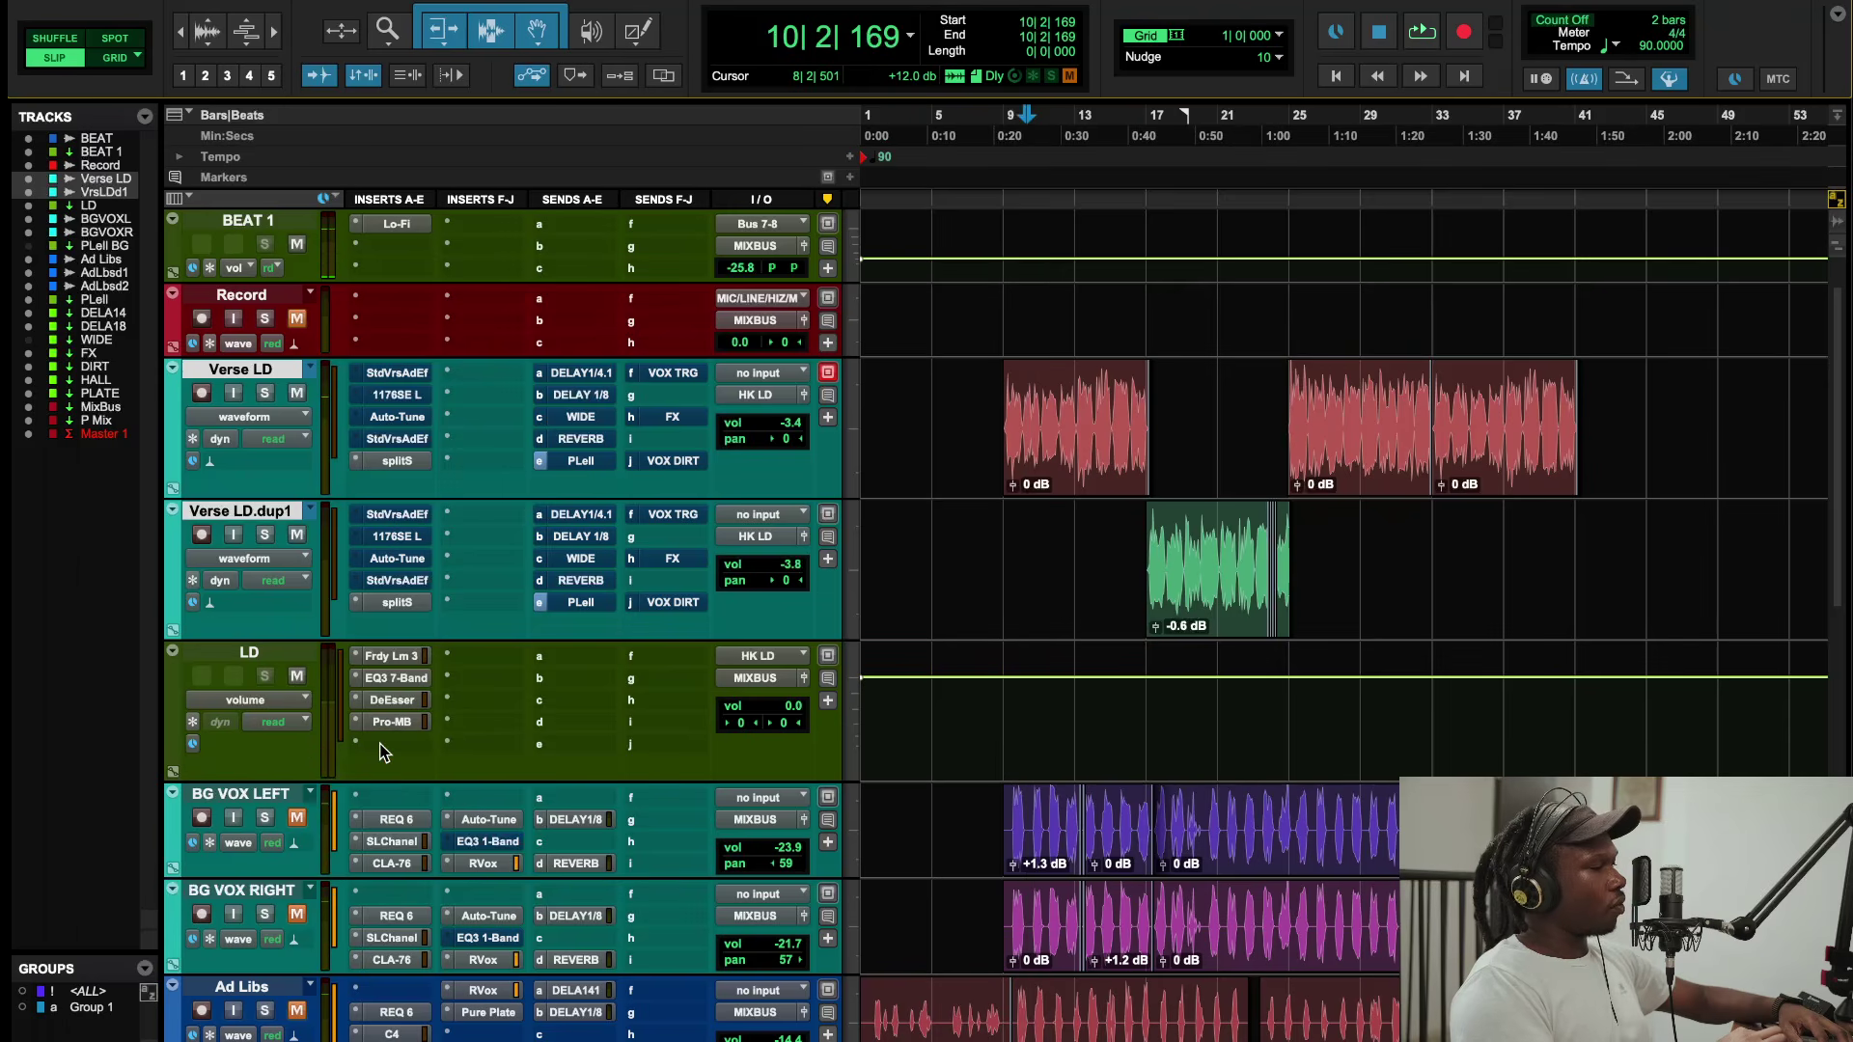
# Step: Try C4 (stereo) with the Vocal preset in the LD track's fifth insert slot and remove it again
pyautogui.click(387, 743)
pyautogui.click(413, 643)
pyautogui.write('c4')
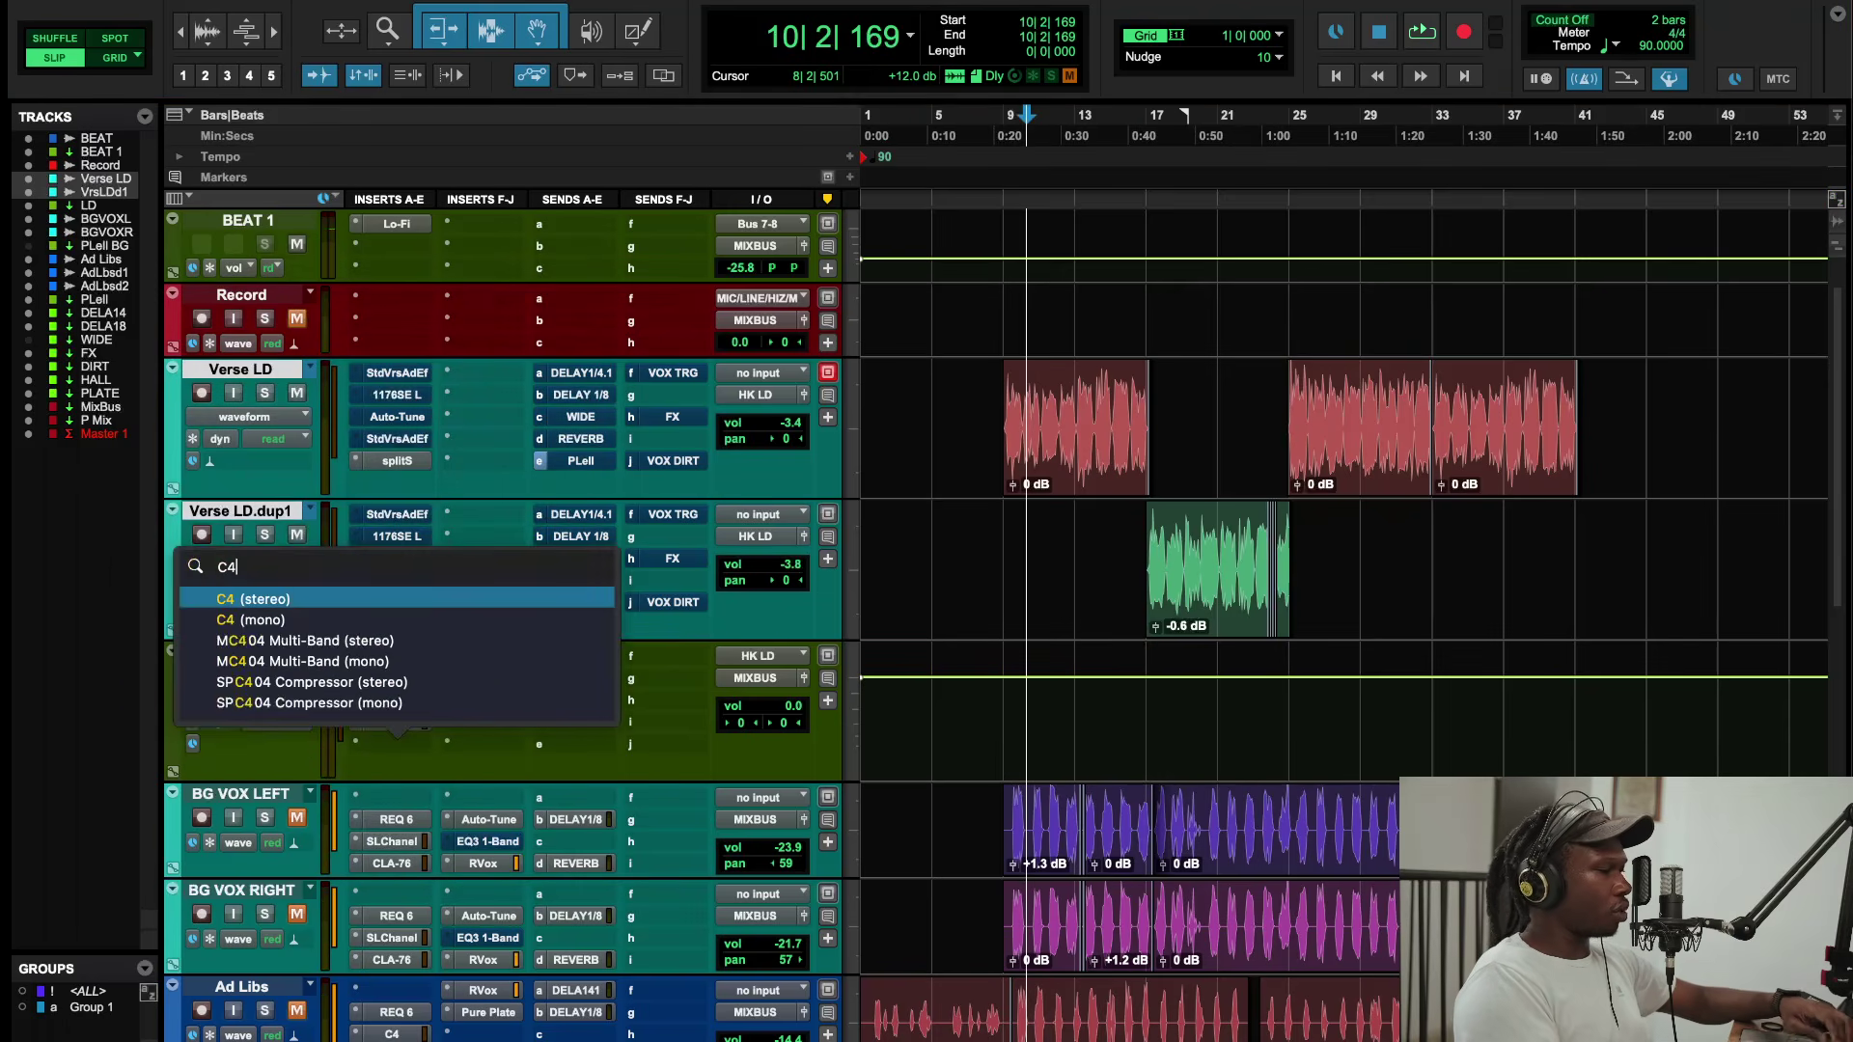
pyautogui.press('Return')
pyautogui.click(673, 238)
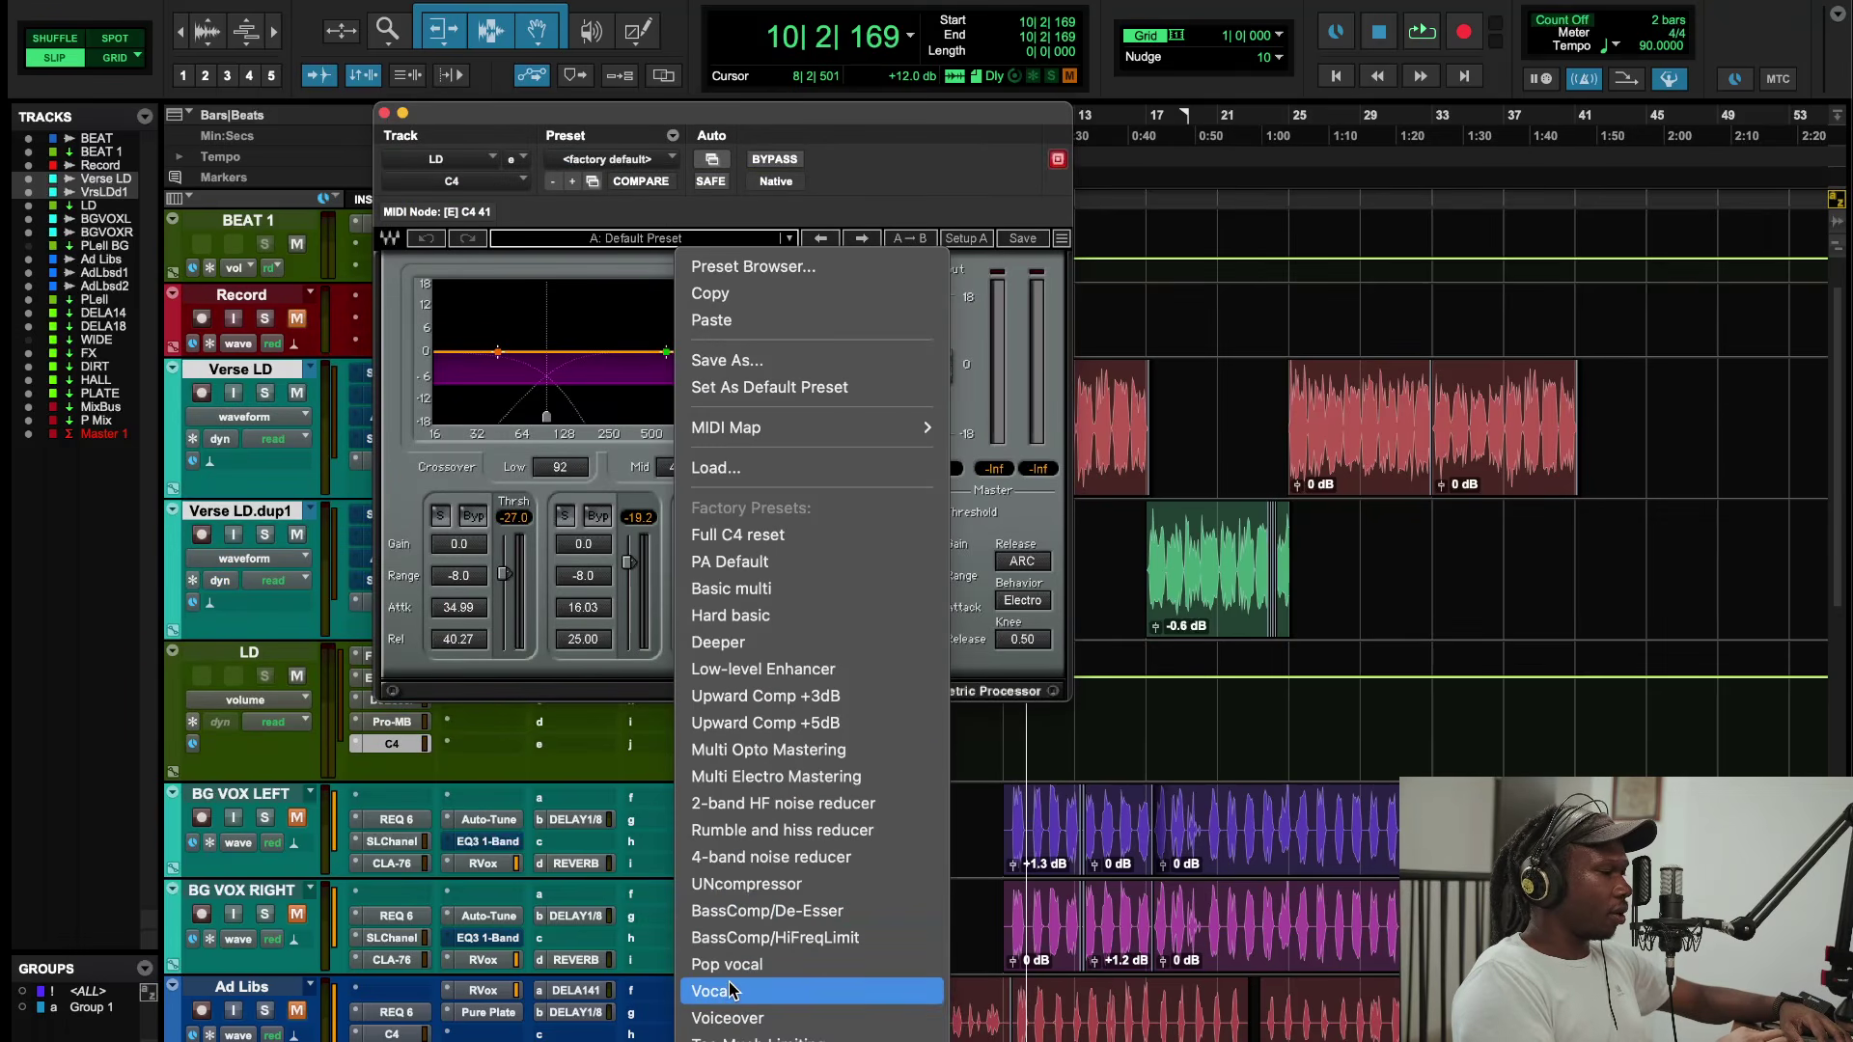
pyautogui.click(734, 990)
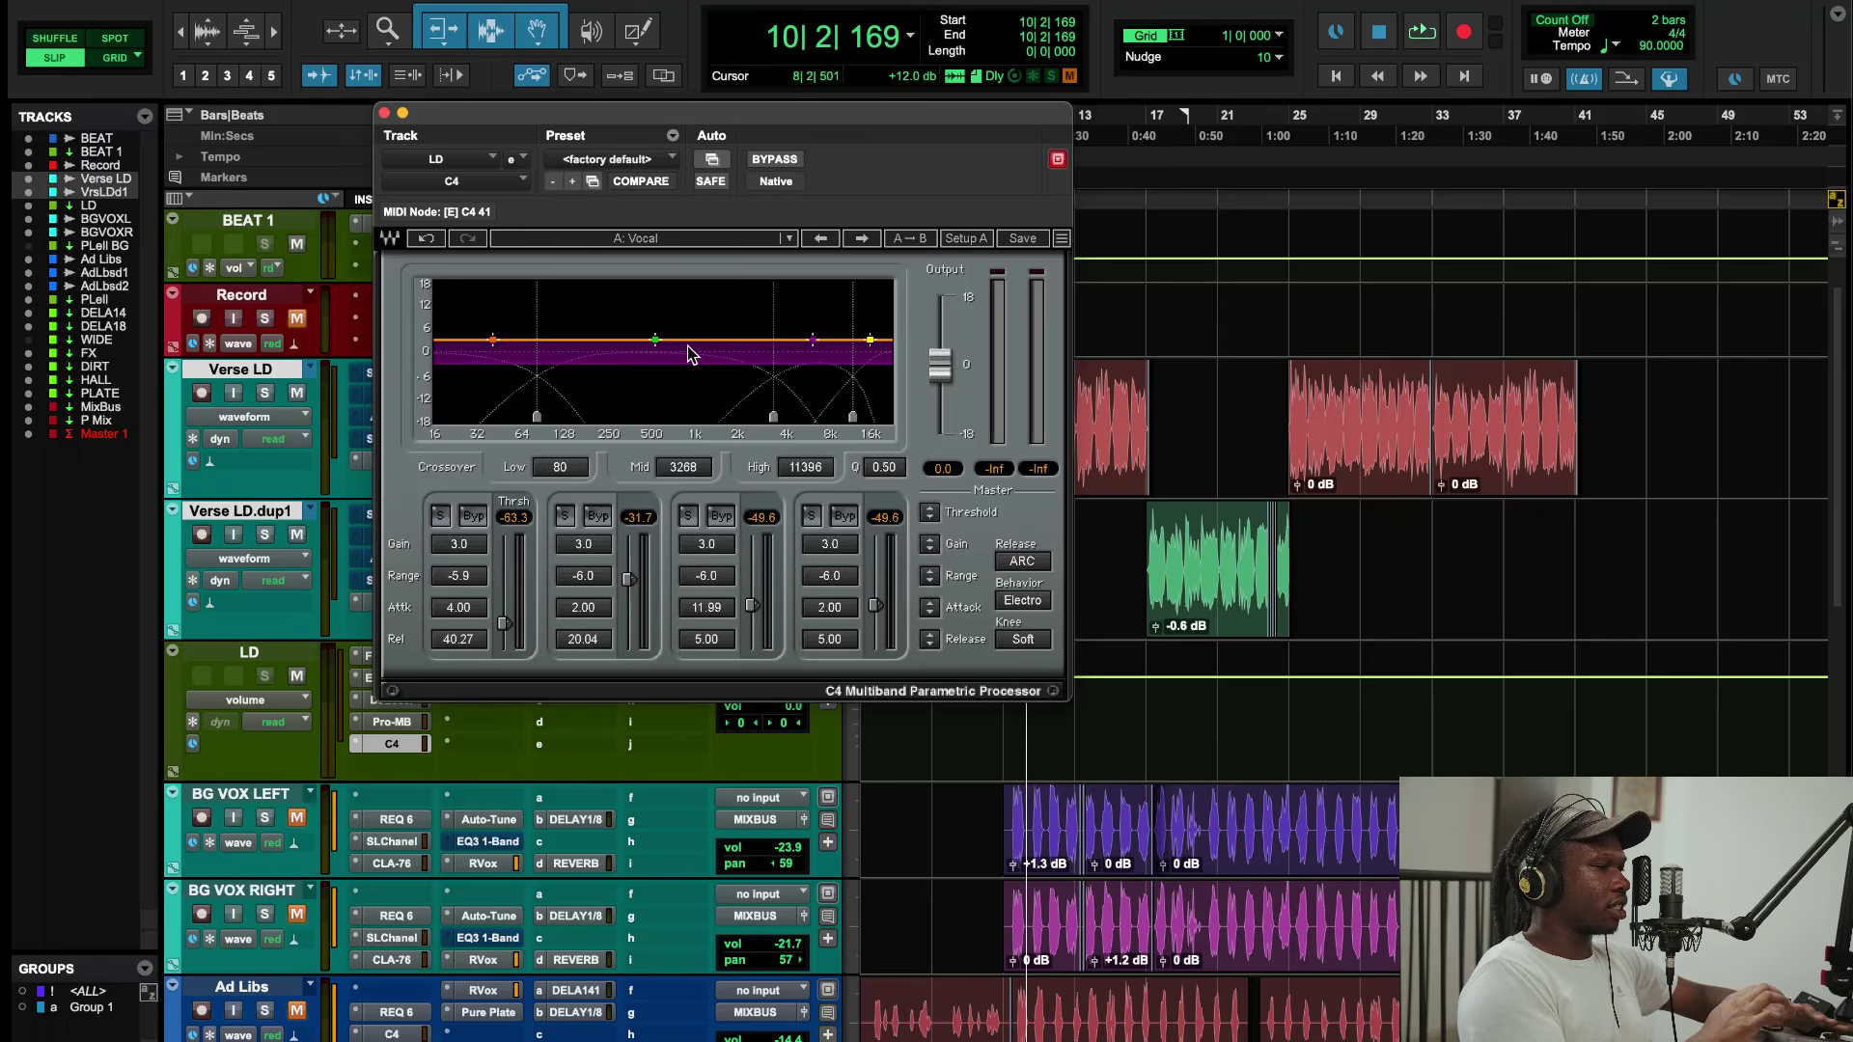
pyautogui.click(356, 744)
pyautogui.click(396, 593)
# Step: Set the output level of Pro-MB's band 1 to -2 dB during playback, then stop and close the plug-in
pyautogui.press('space')
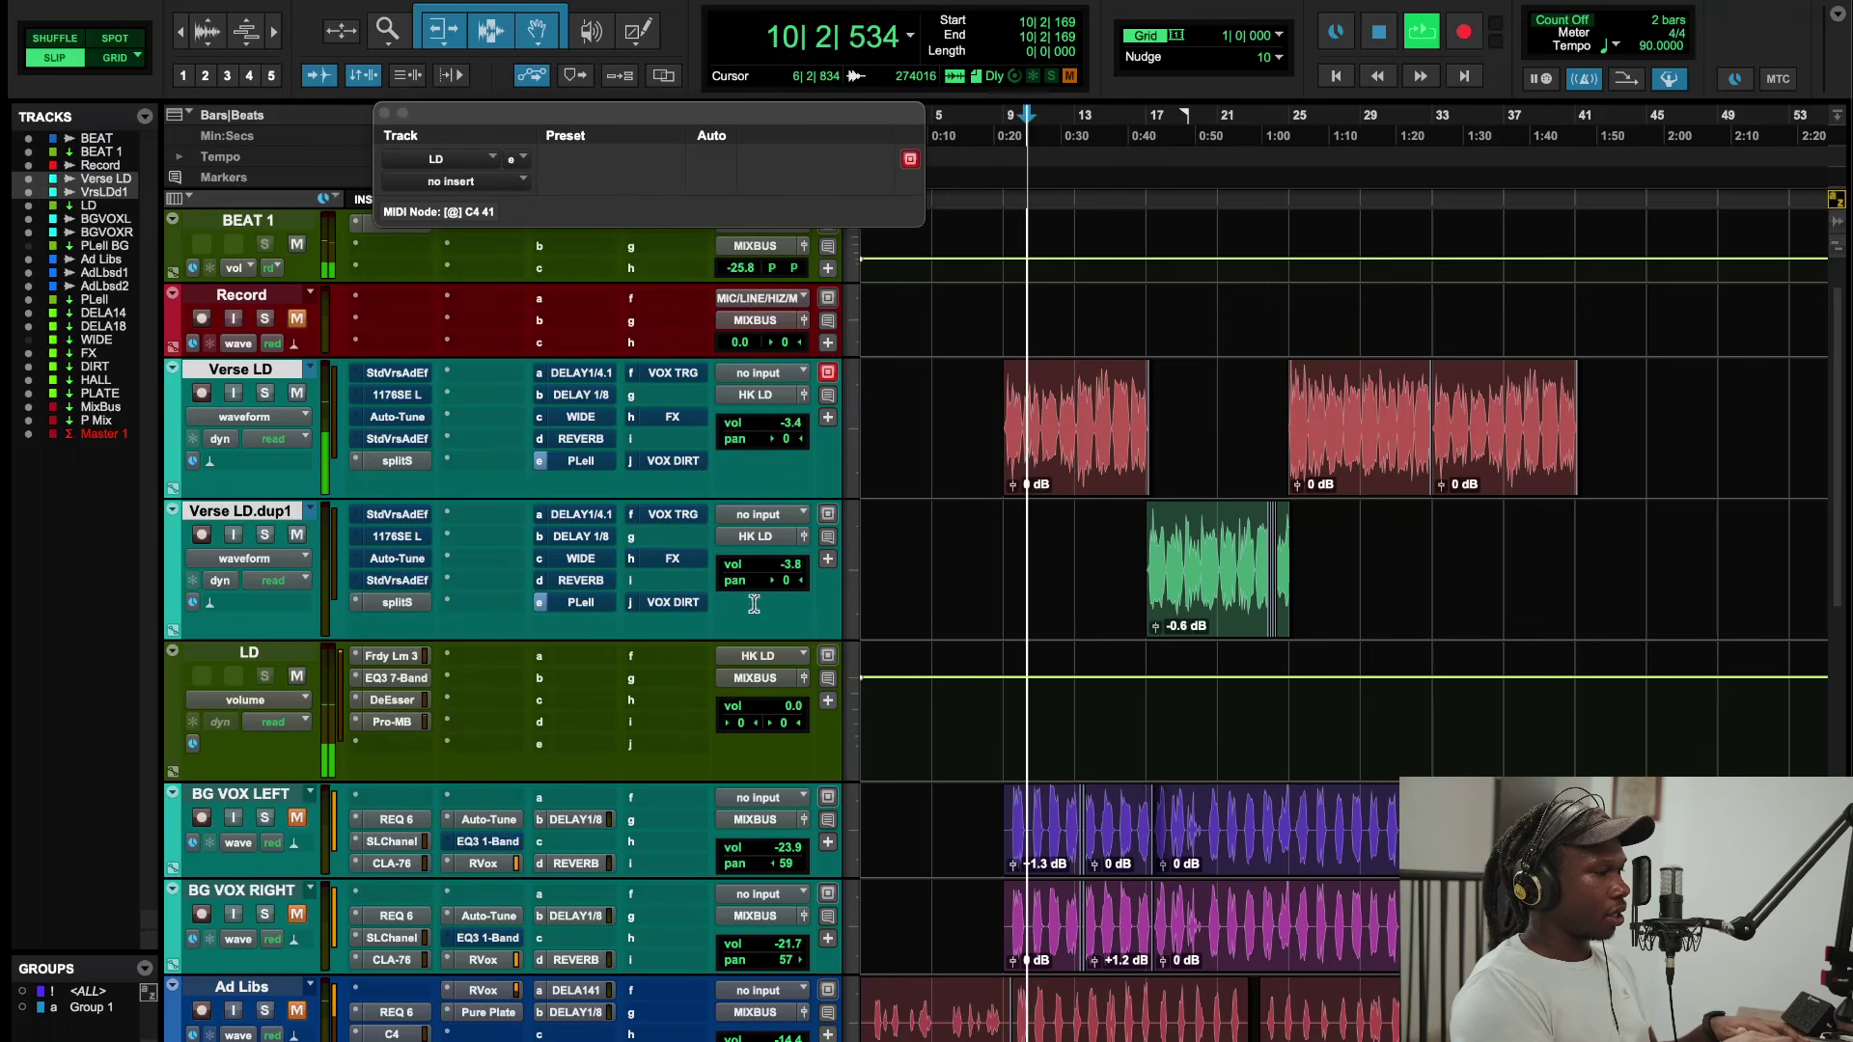
pyautogui.click(410, 726)
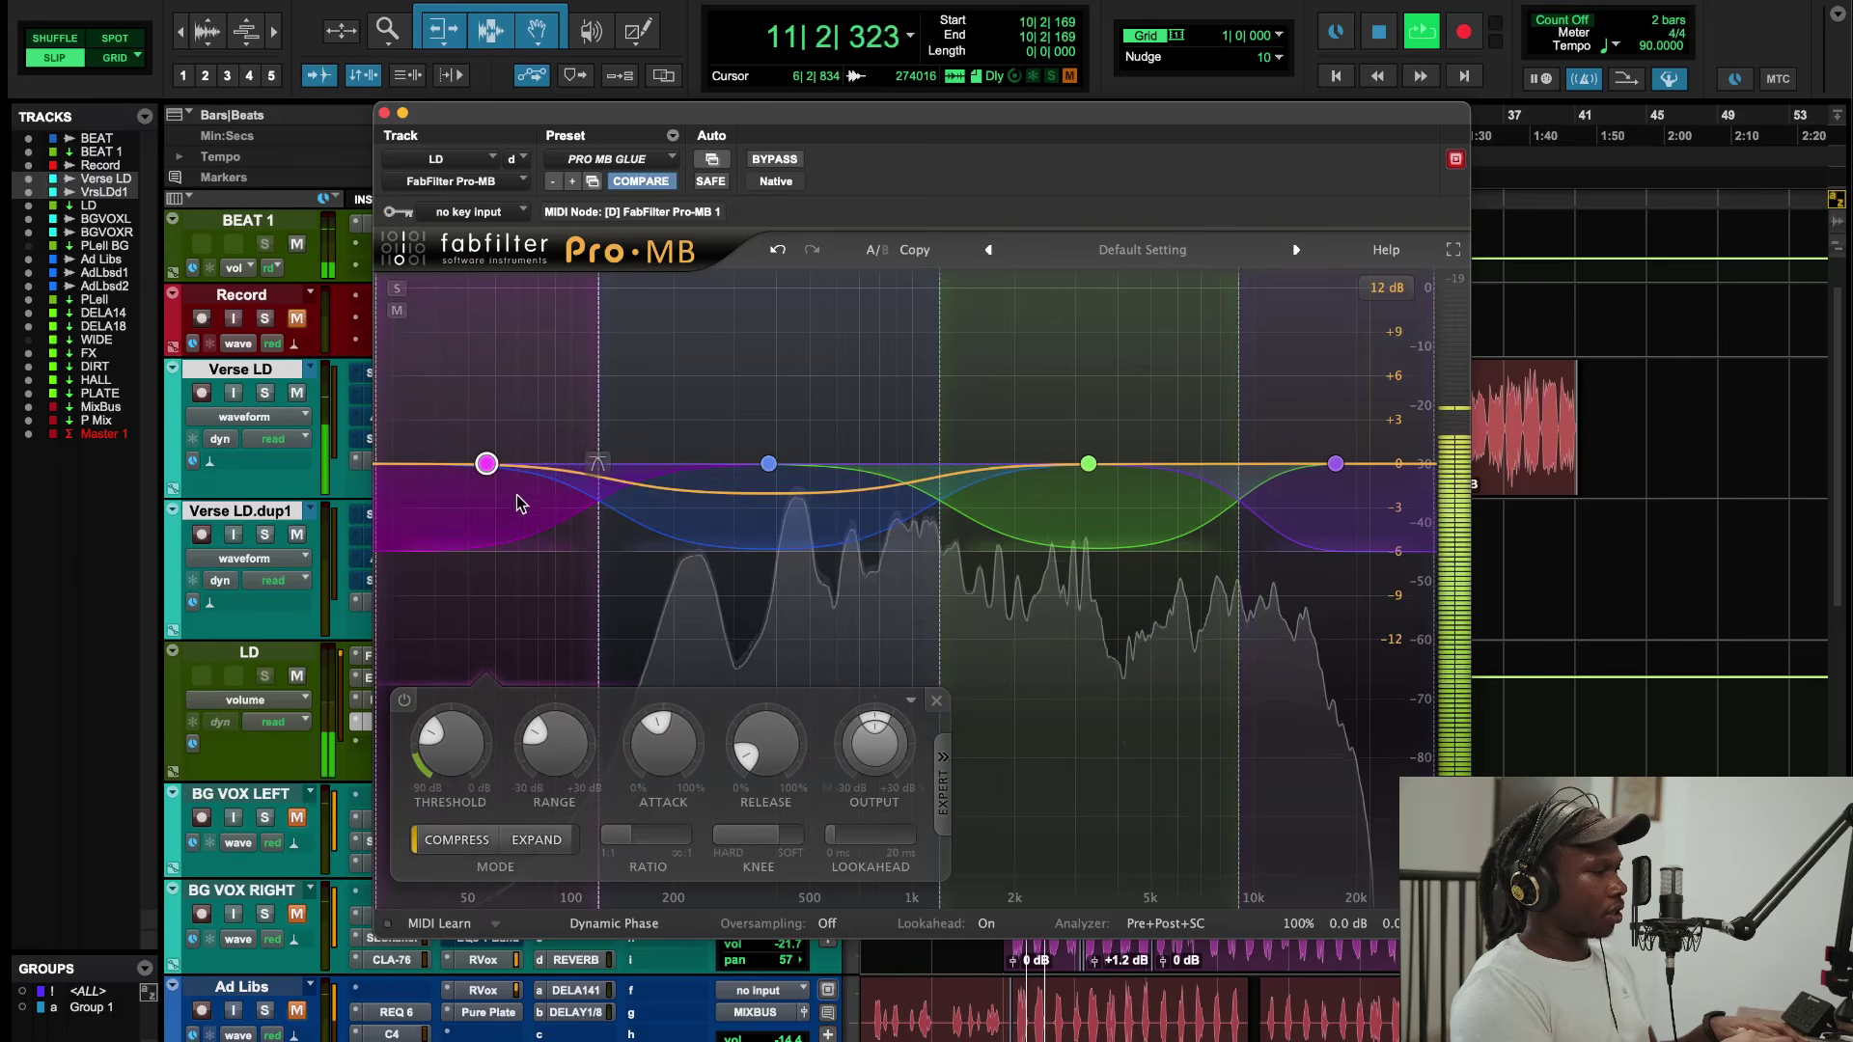
pyautogui.moveTo(875, 767)
pyautogui.moveTo(876, 768); pyautogui.dragTo(871, 761)
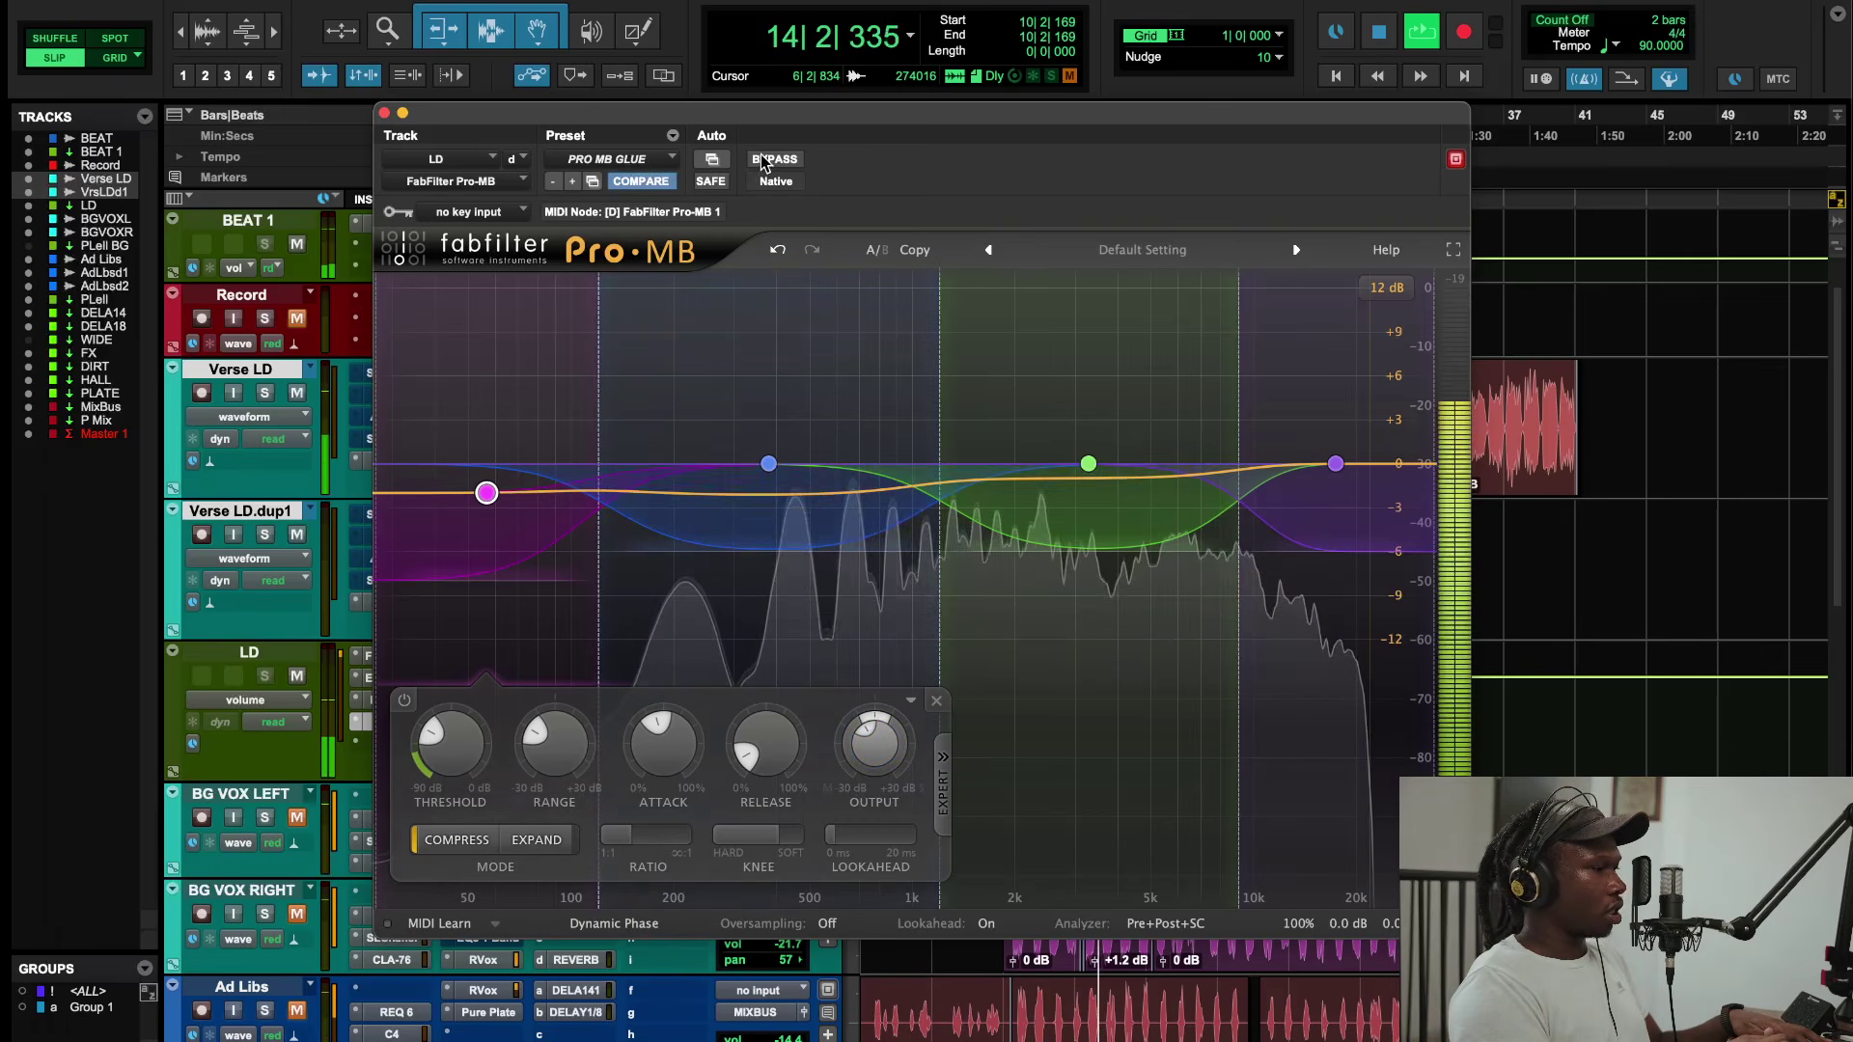
pyautogui.press('space')
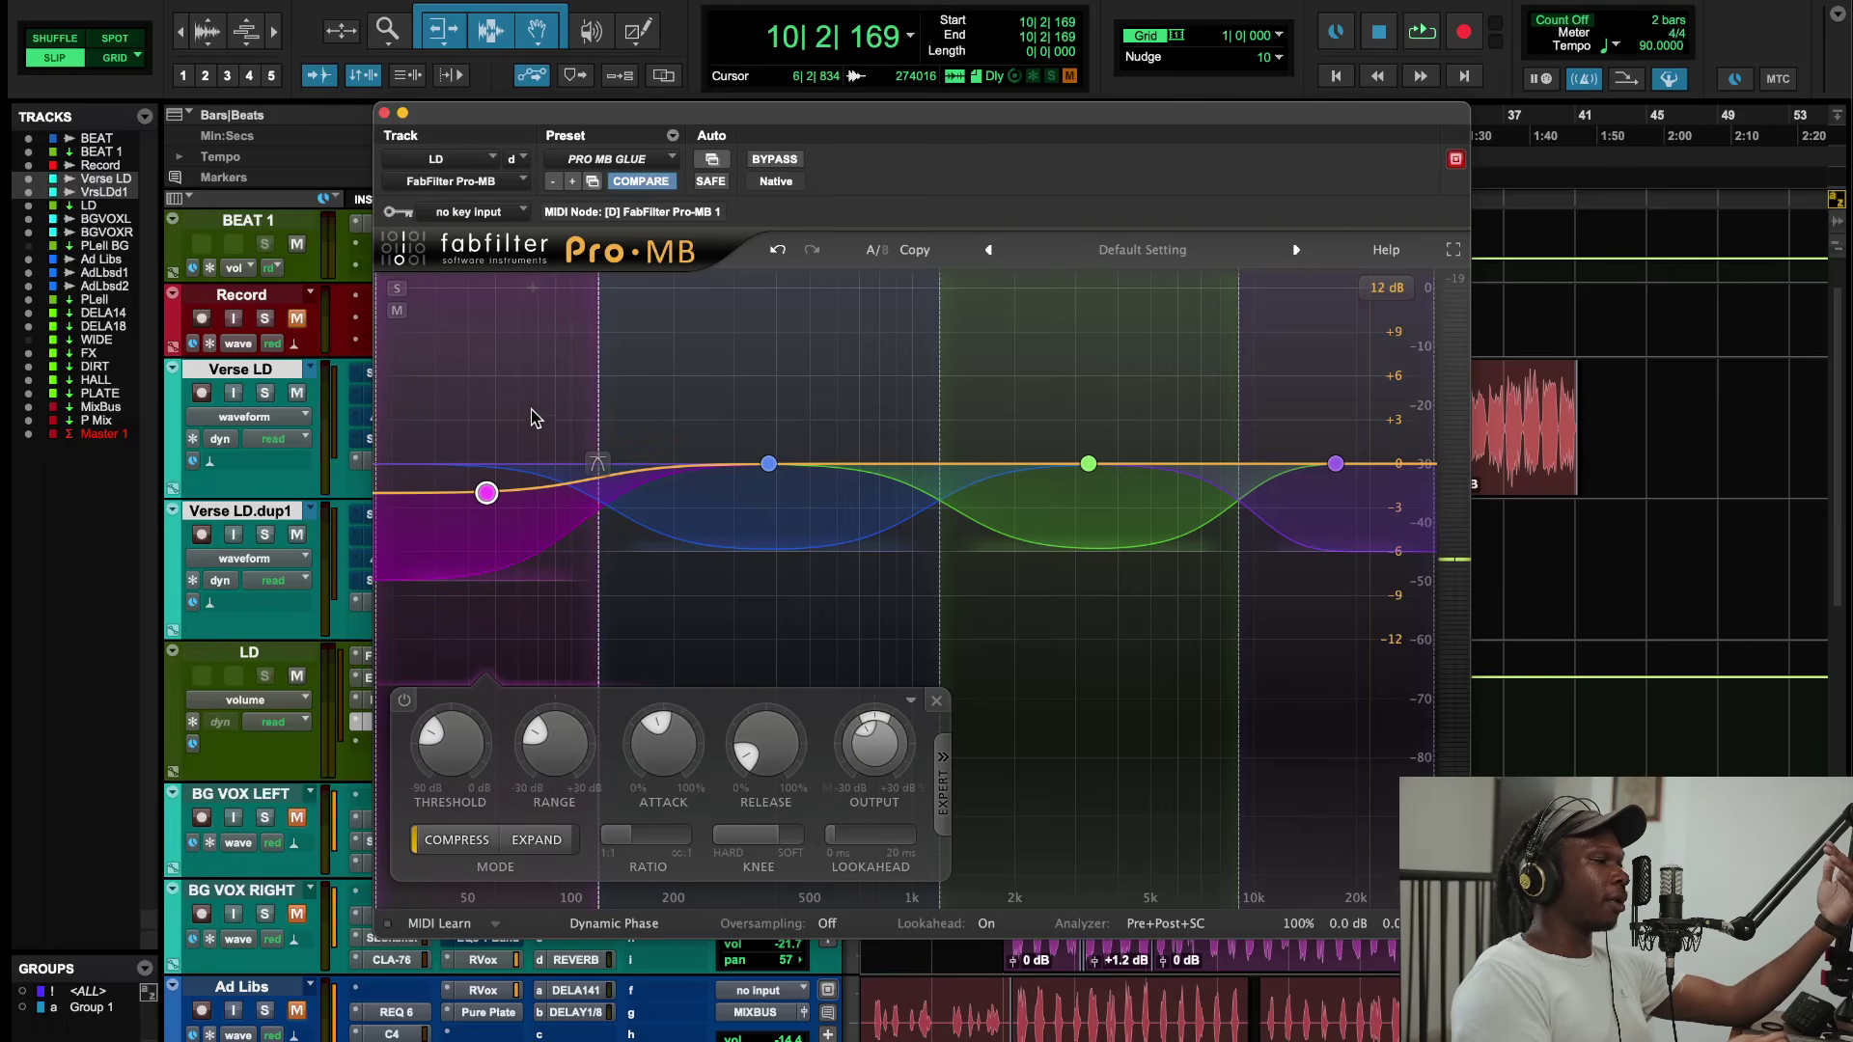
pyautogui.moveTo(878, 752)
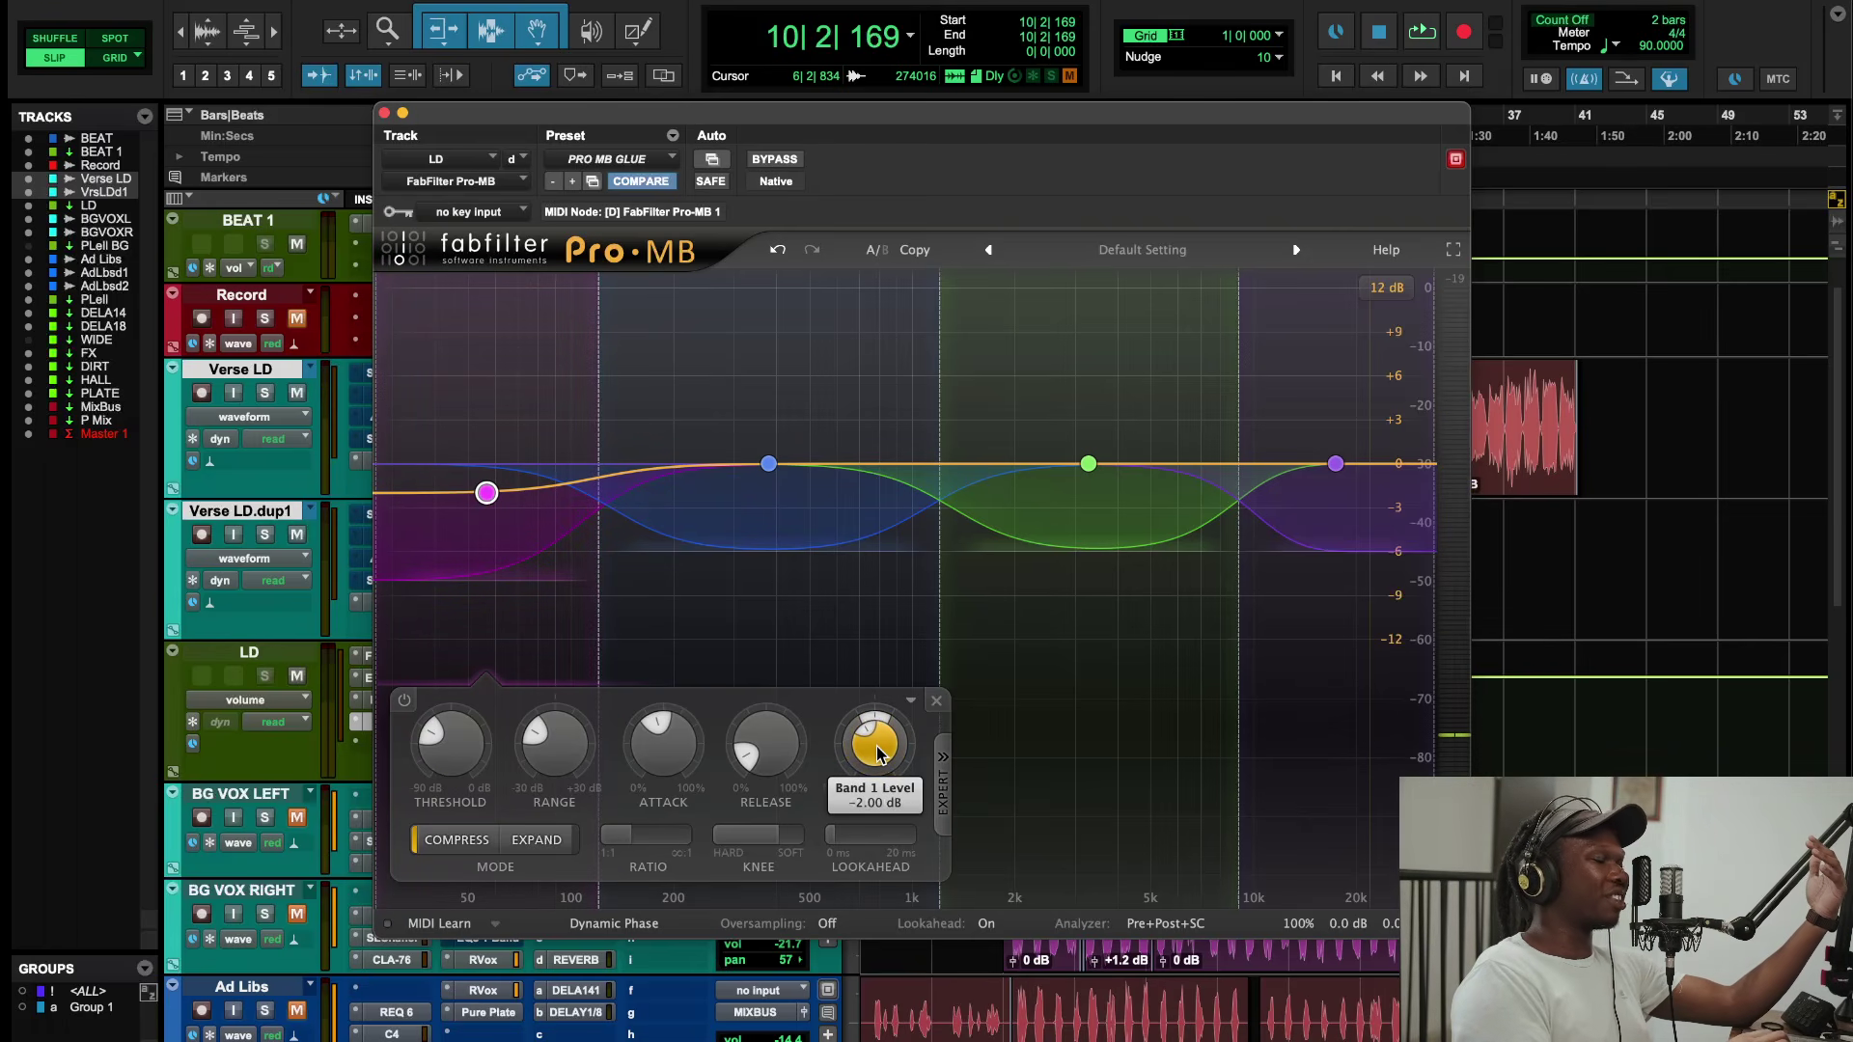
pyautogui.click(385, 112)
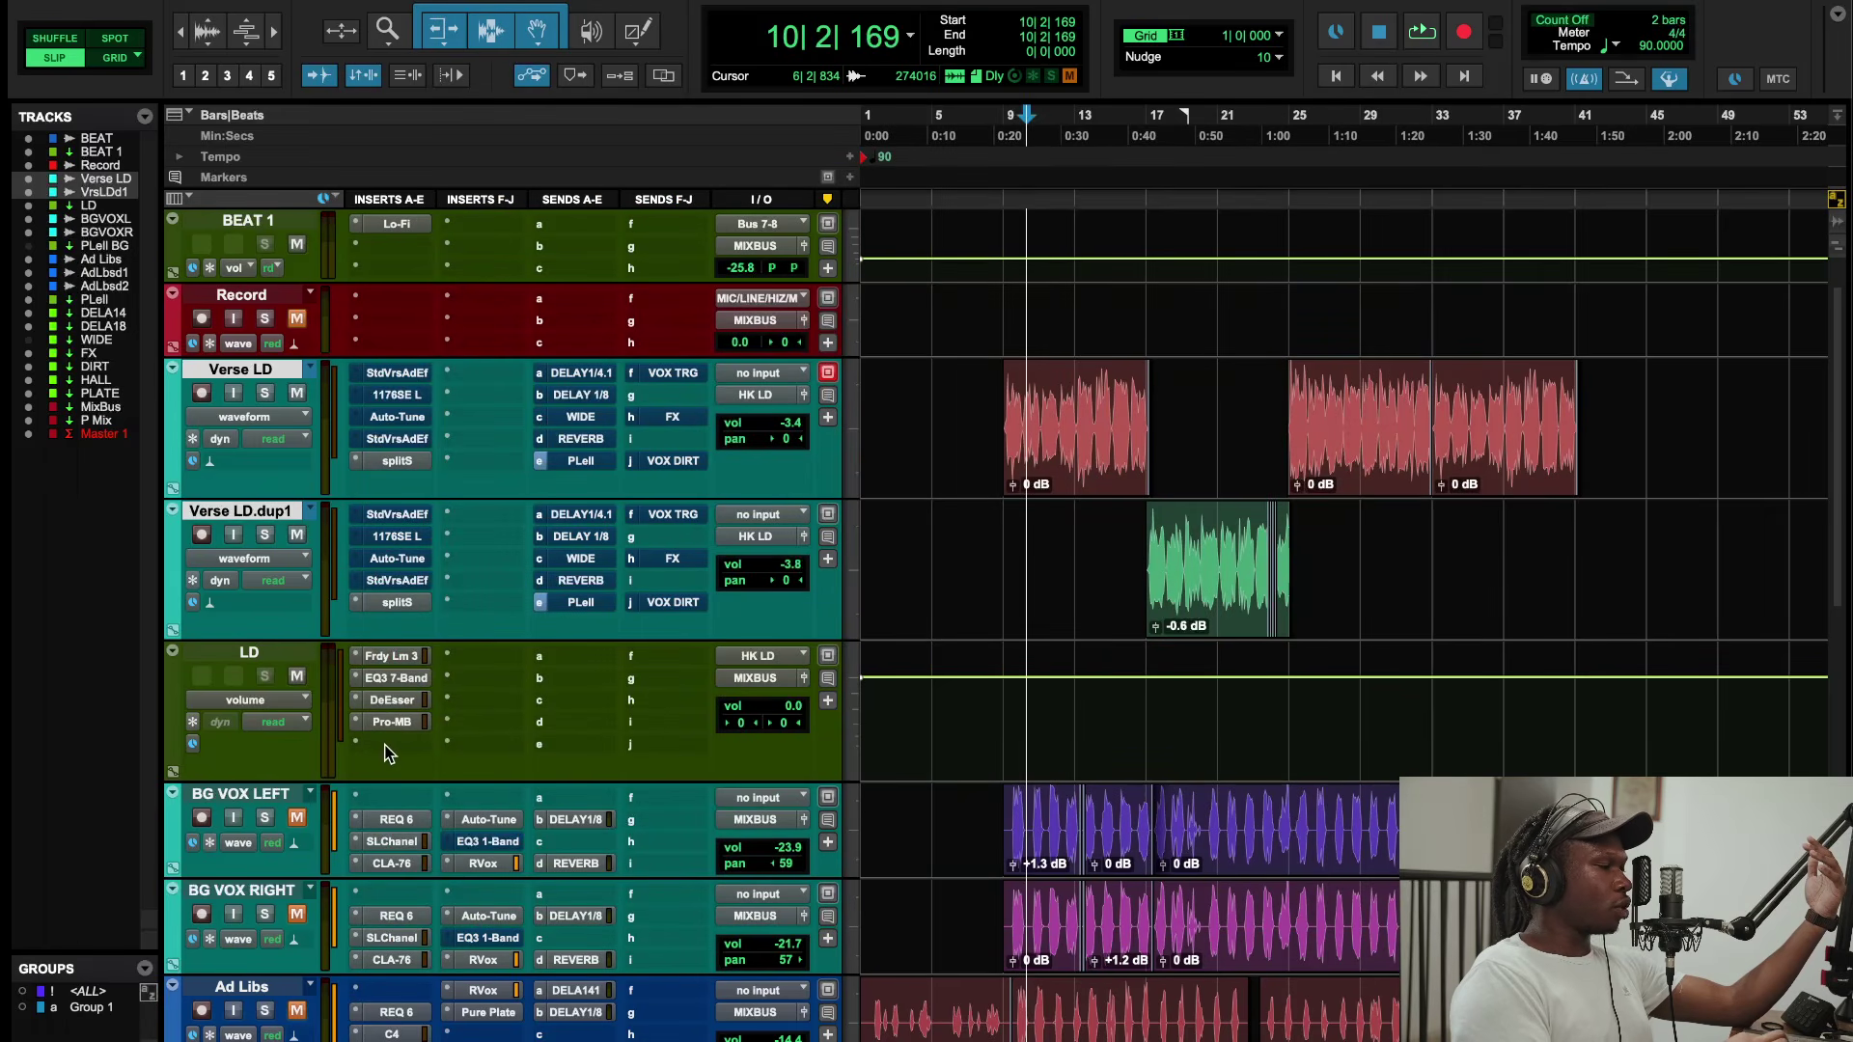
# Step: Insert C4 (stereo) in the LD track's fifth insert slot and set its lowest band's gain to -2
pyautogui.click(386, 744)
pyautogui.click(402, 640)
pyautogui.write('C4')
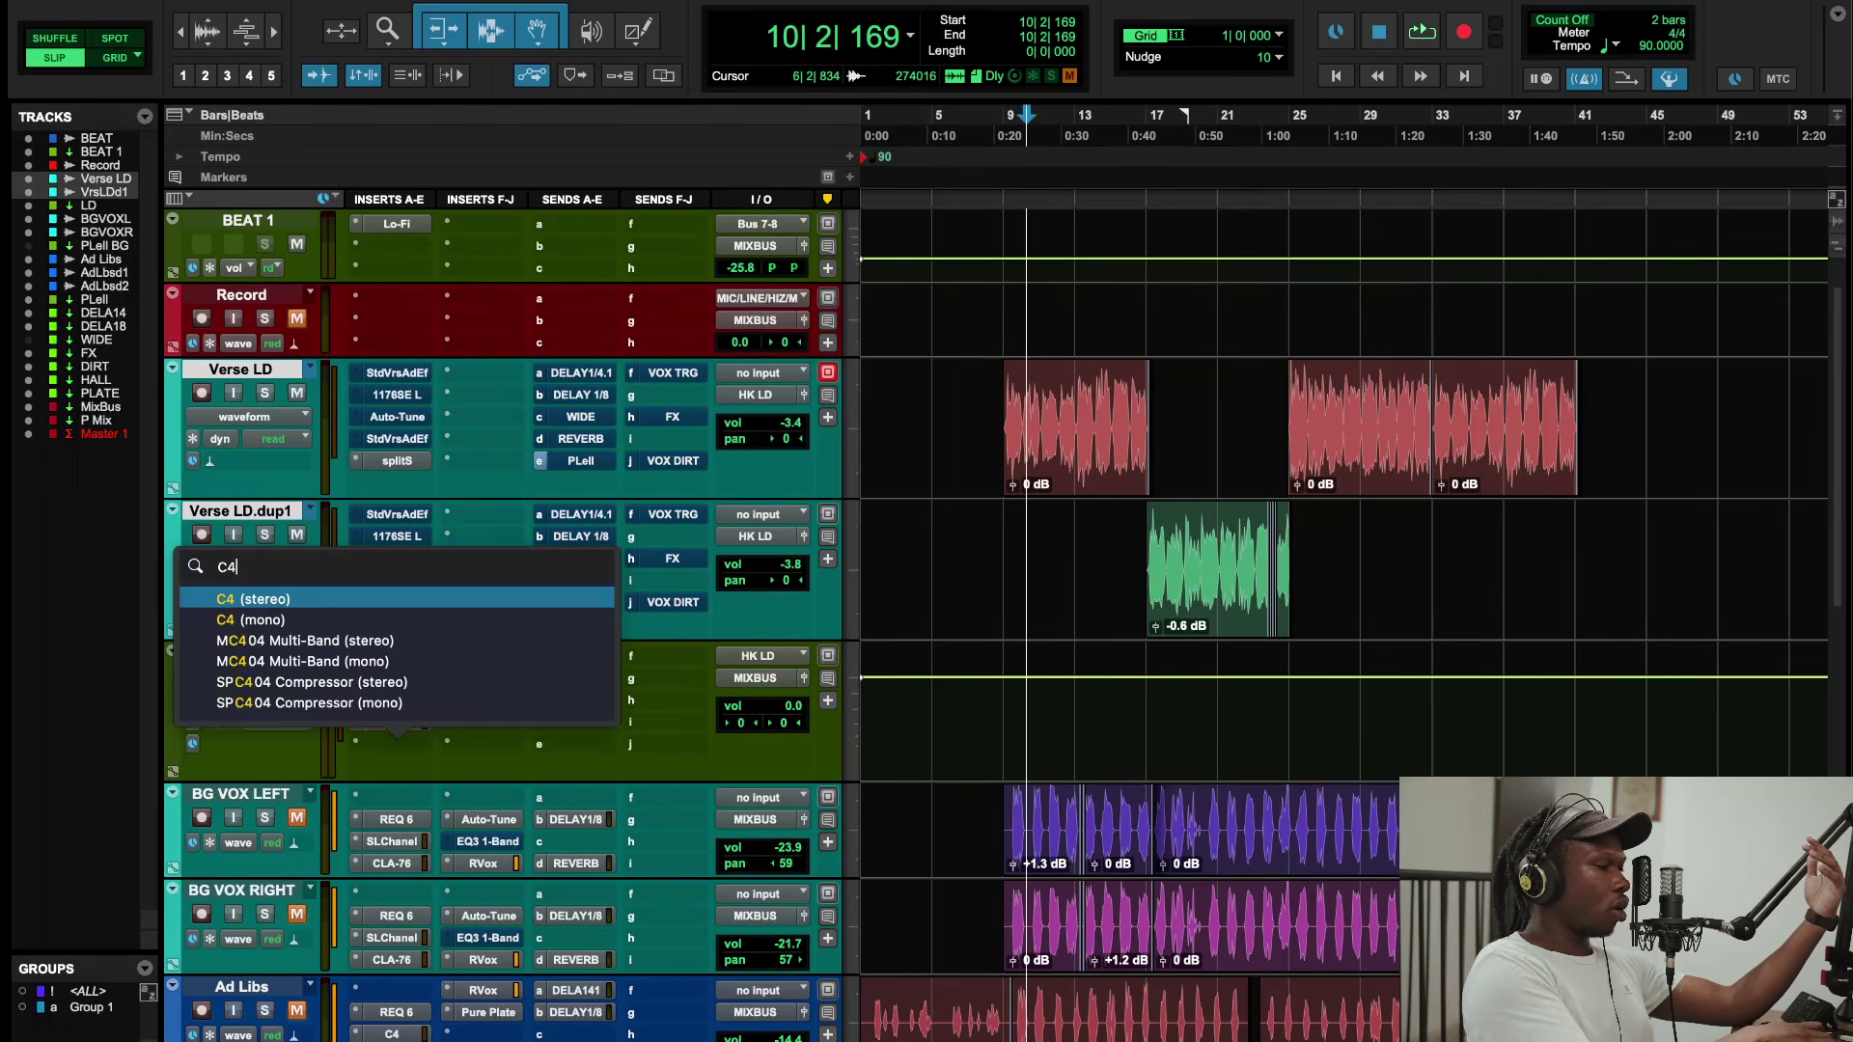
pyautogui.press('Return')
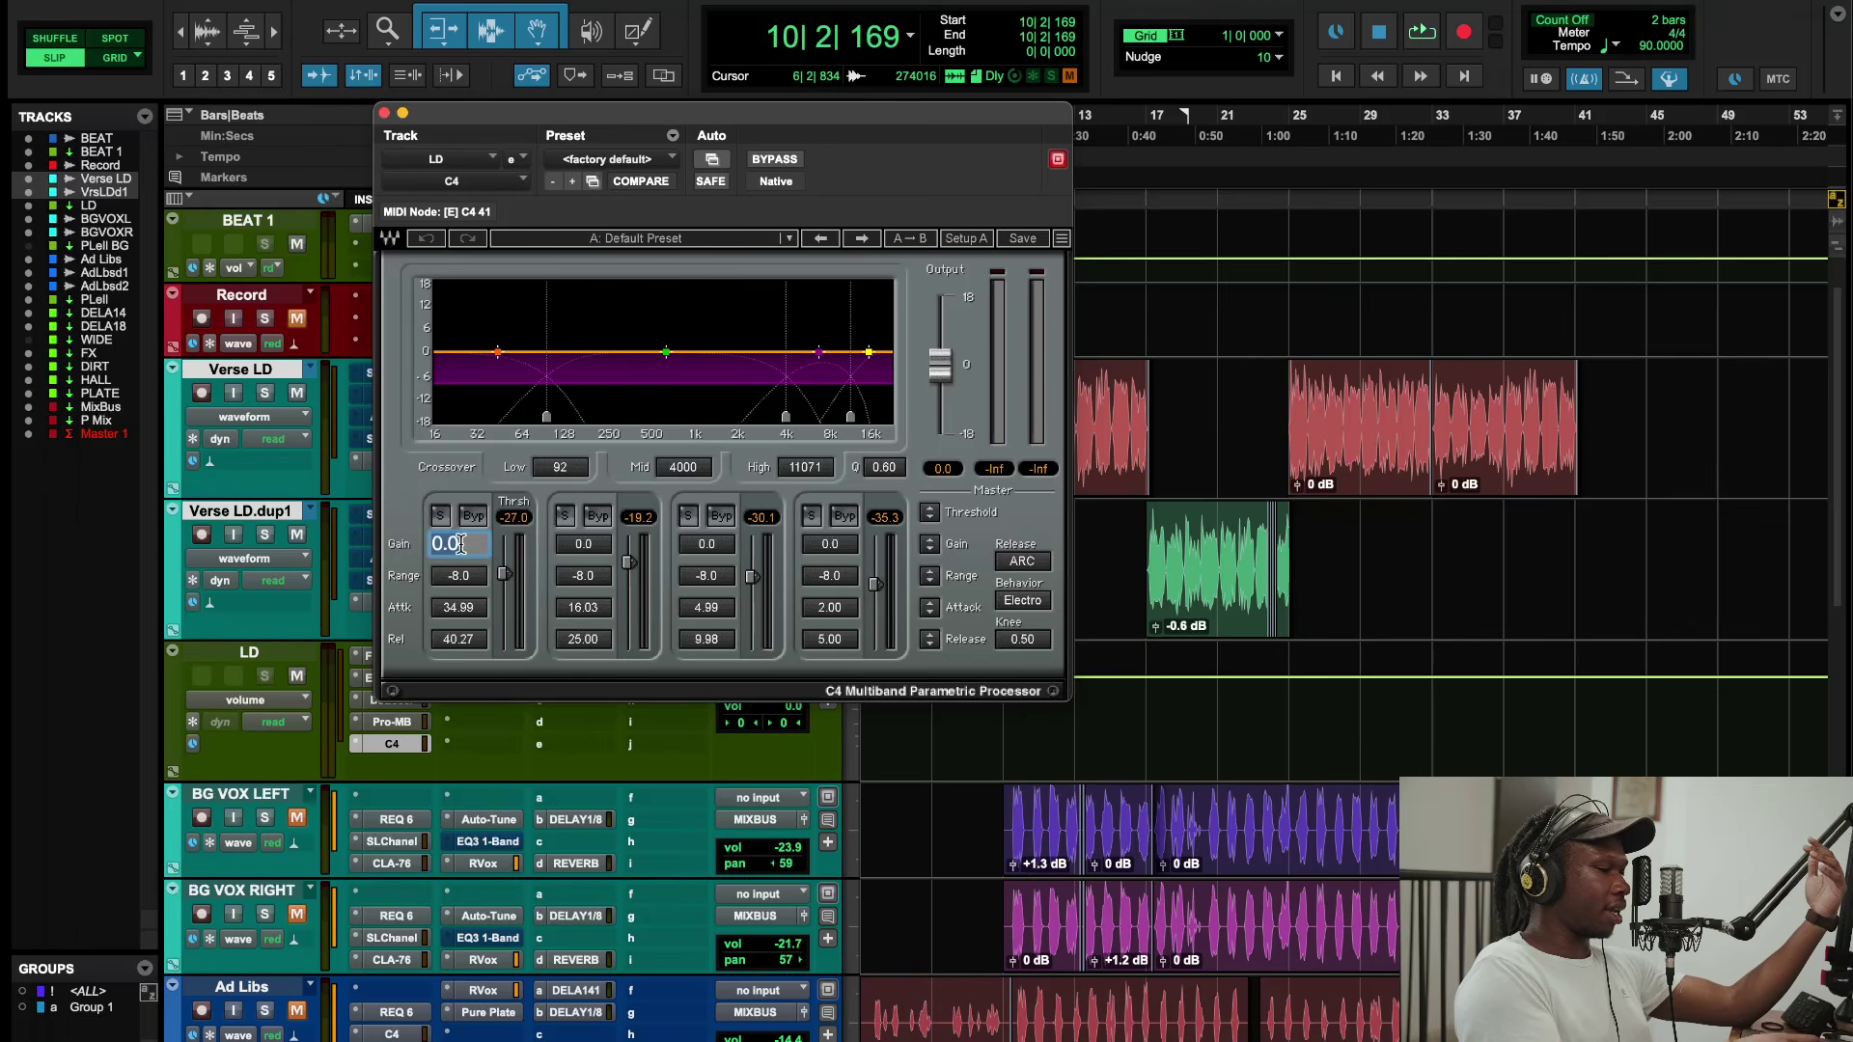
pyautogui.write('-2')
pyautogui.press('Return')
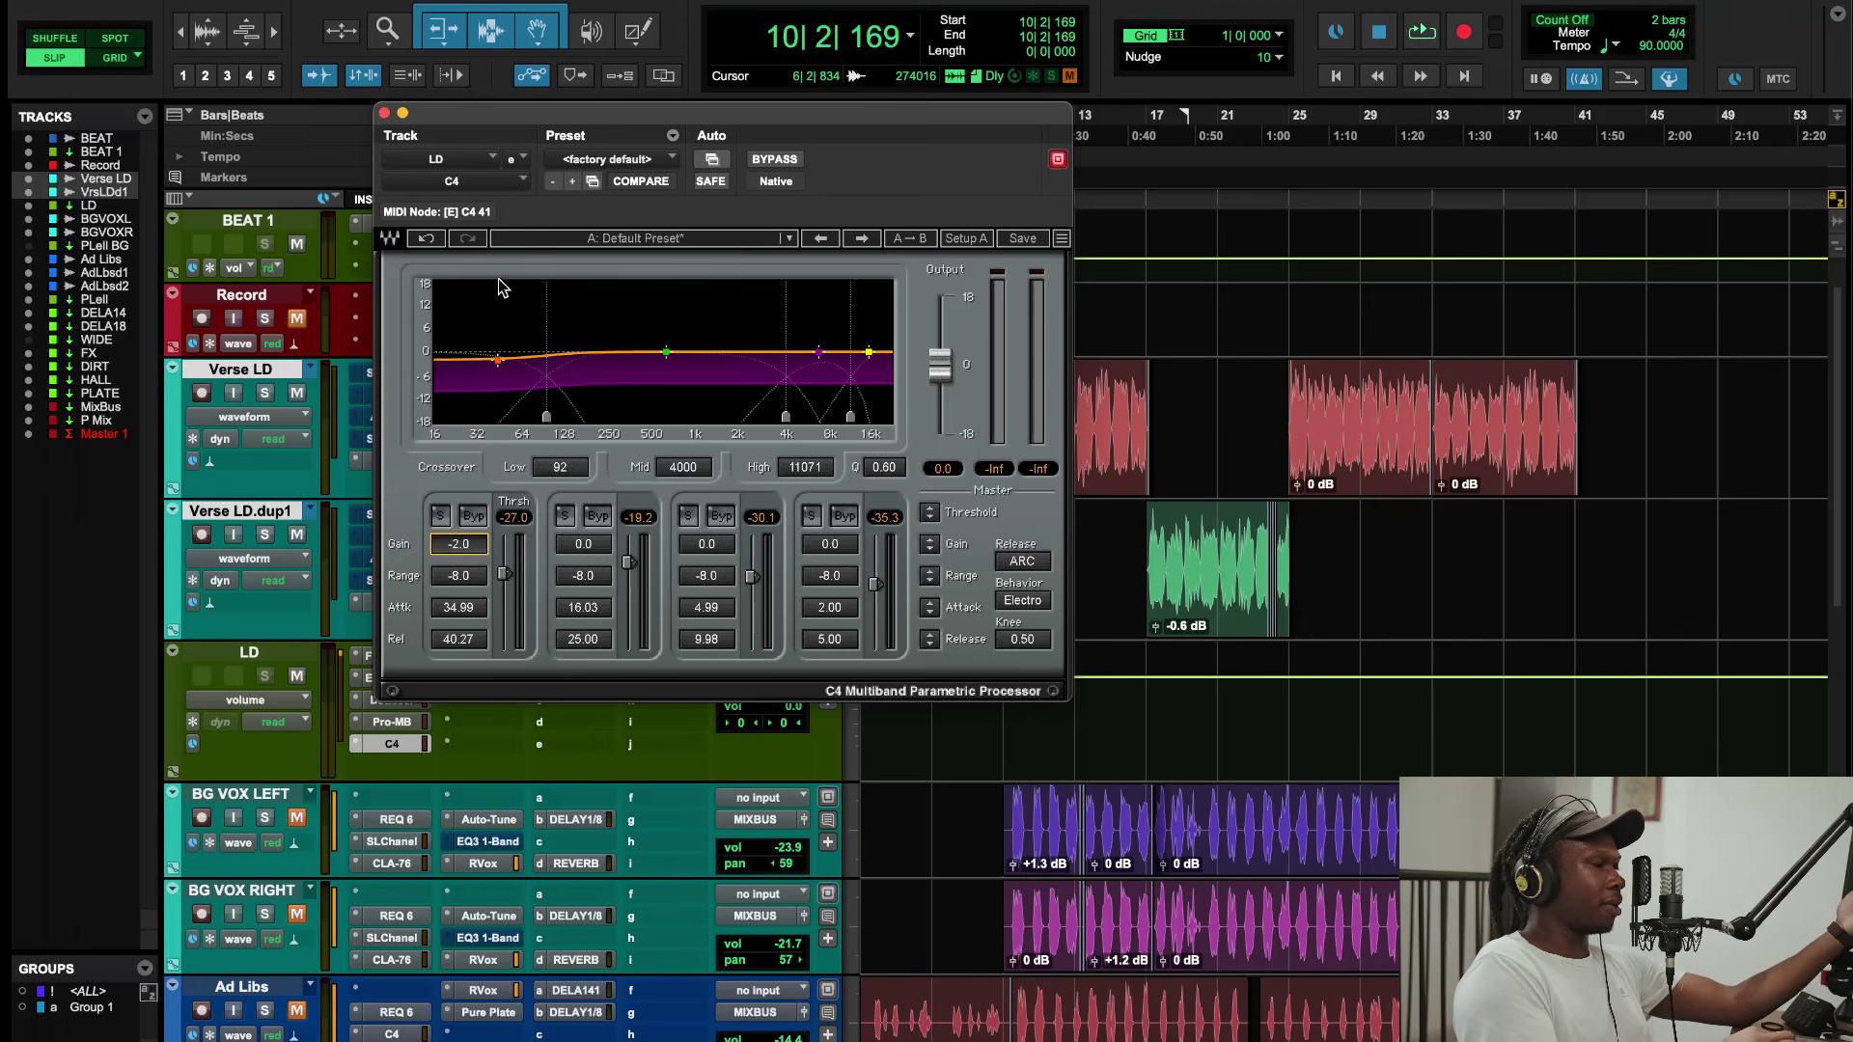
# Step: Remove C4 from the LD track's fifth insert slot
pyautogui.click(359, 744)
pyautogui.click(401, 600)
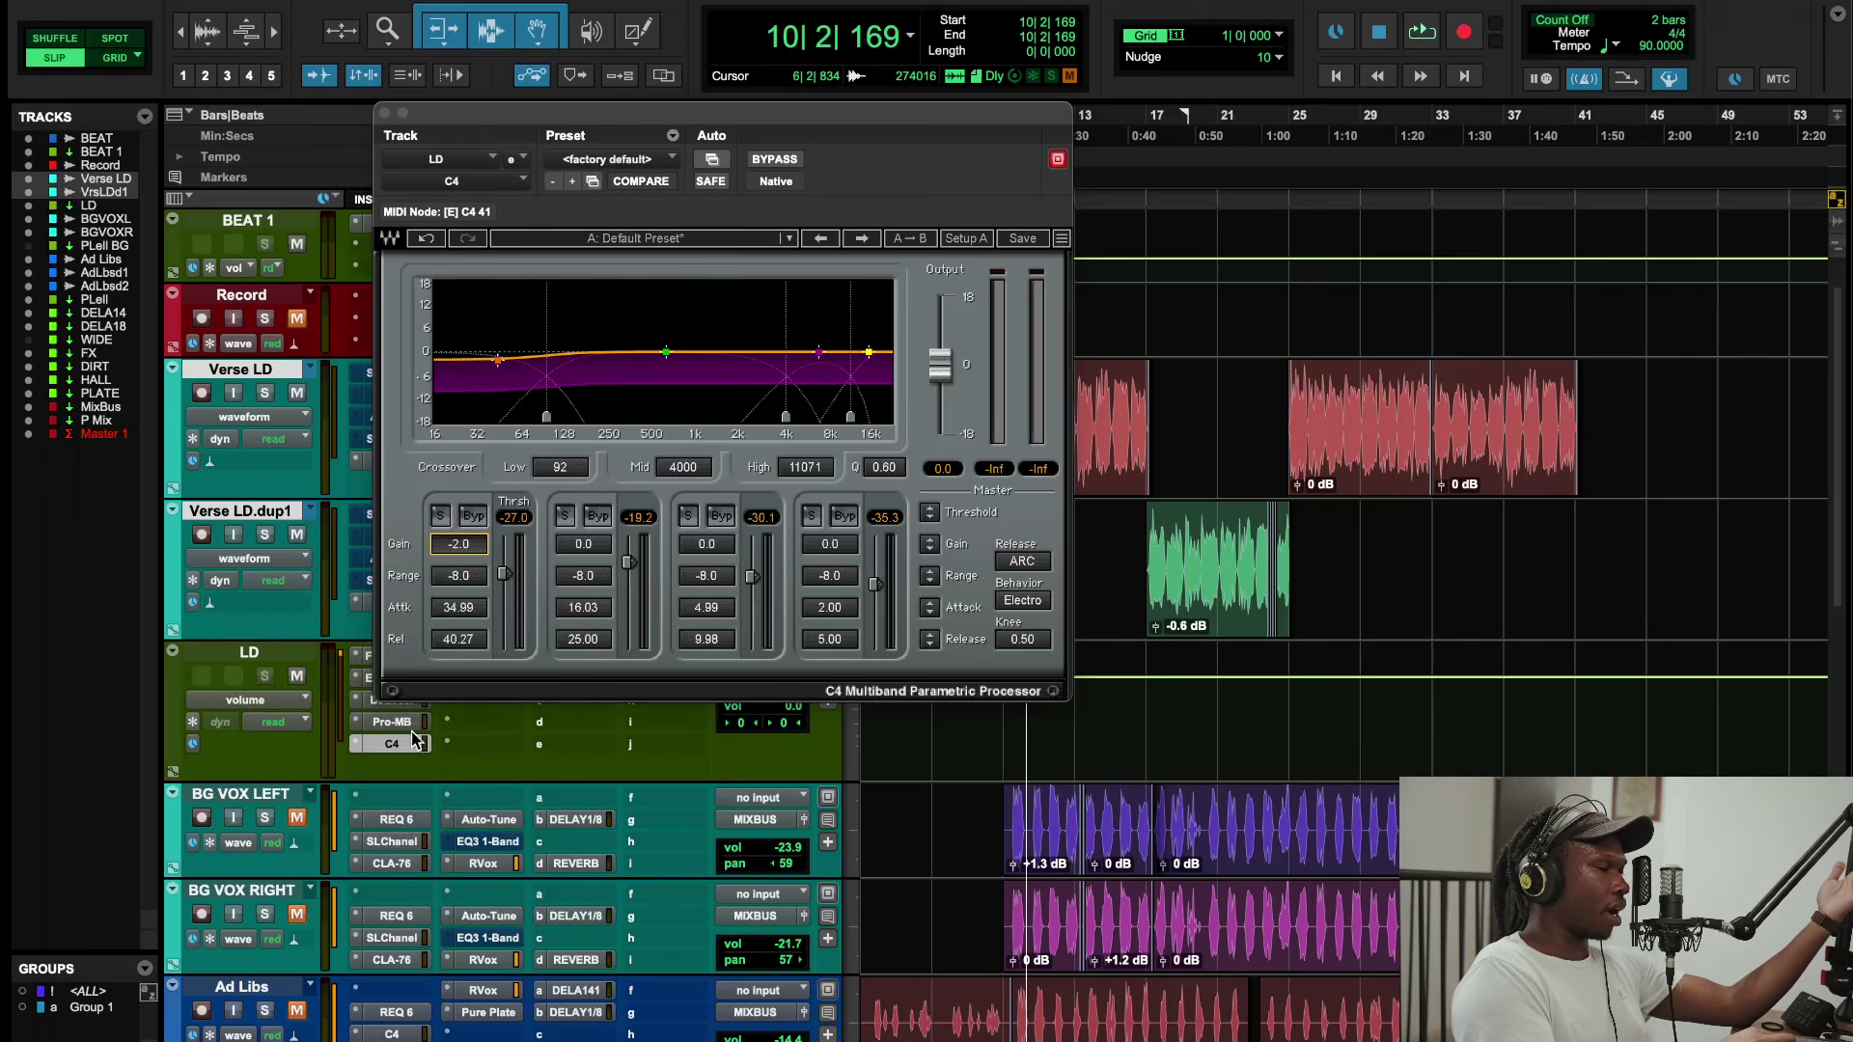
# Step: Try resetting the output level of Pro-MB's band 1 on LD during playback, undo the reset, and close the plug-in
pyautogui.click(397, 721)
pyautogui.press('space')
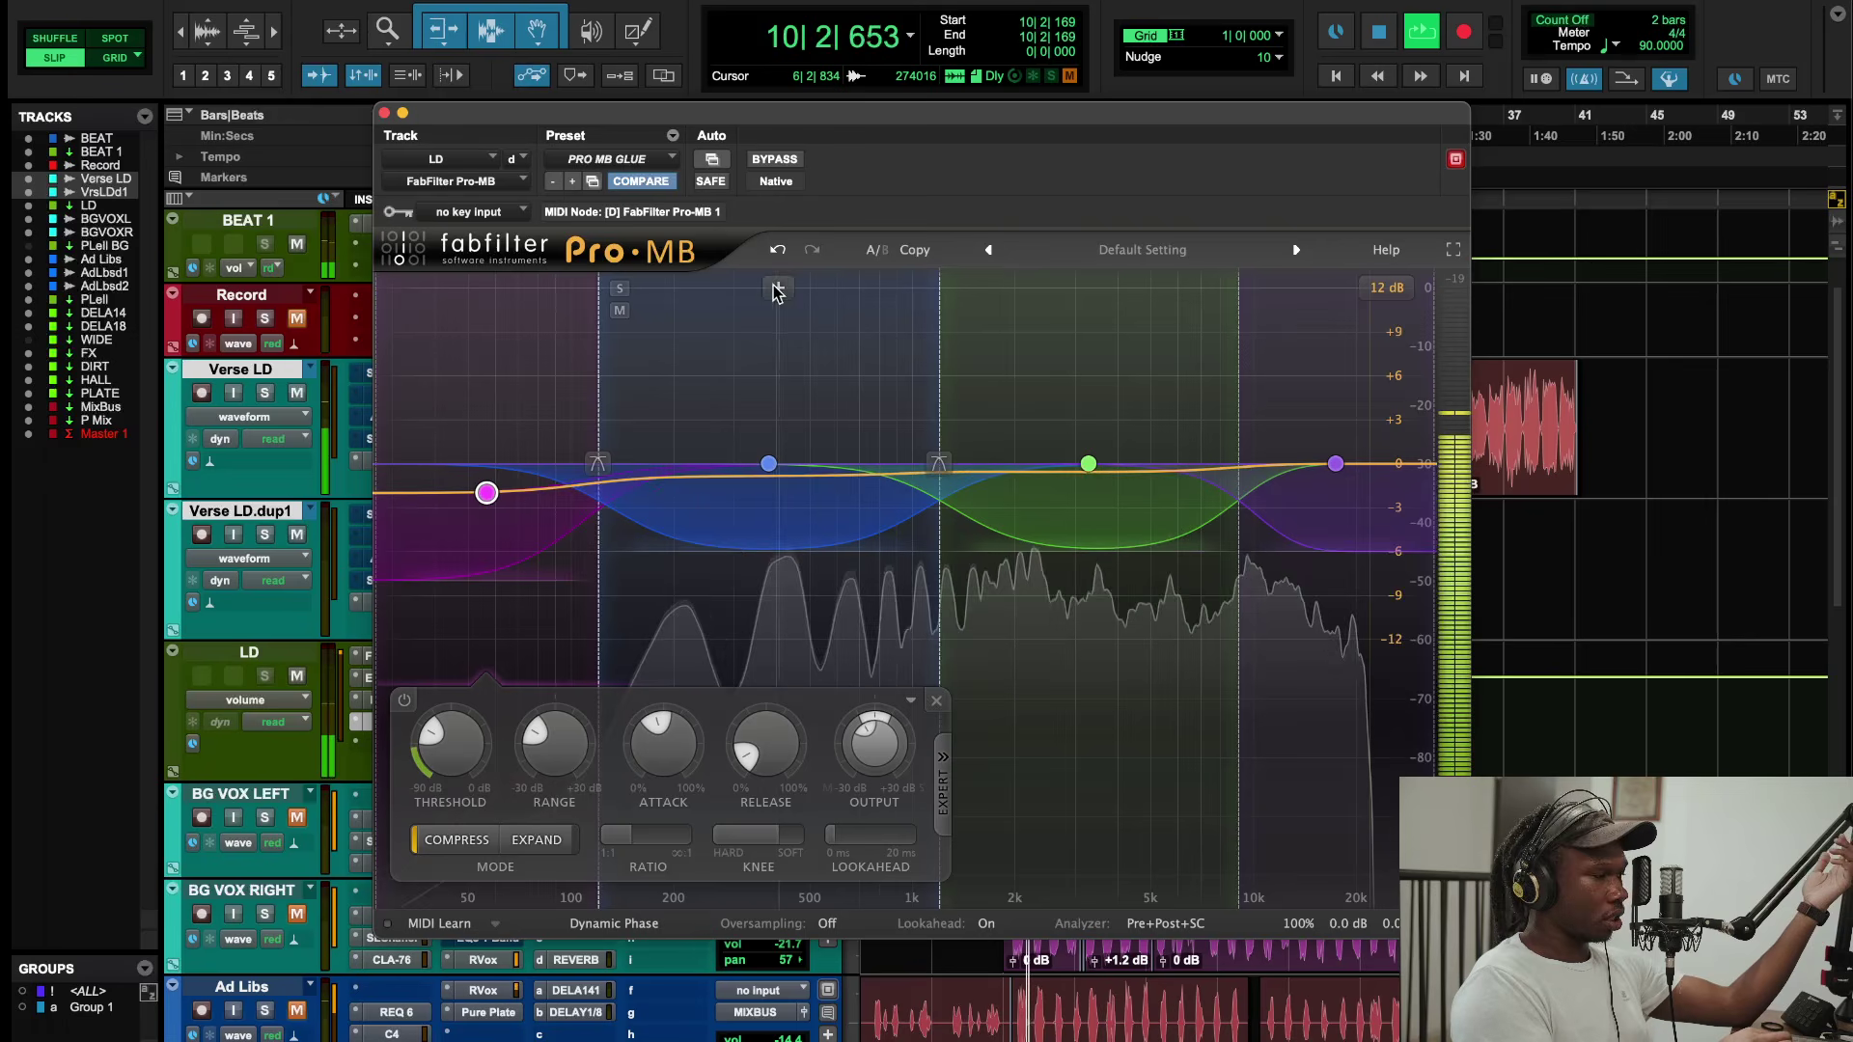
pyautogui.doubleClick(874, 743)
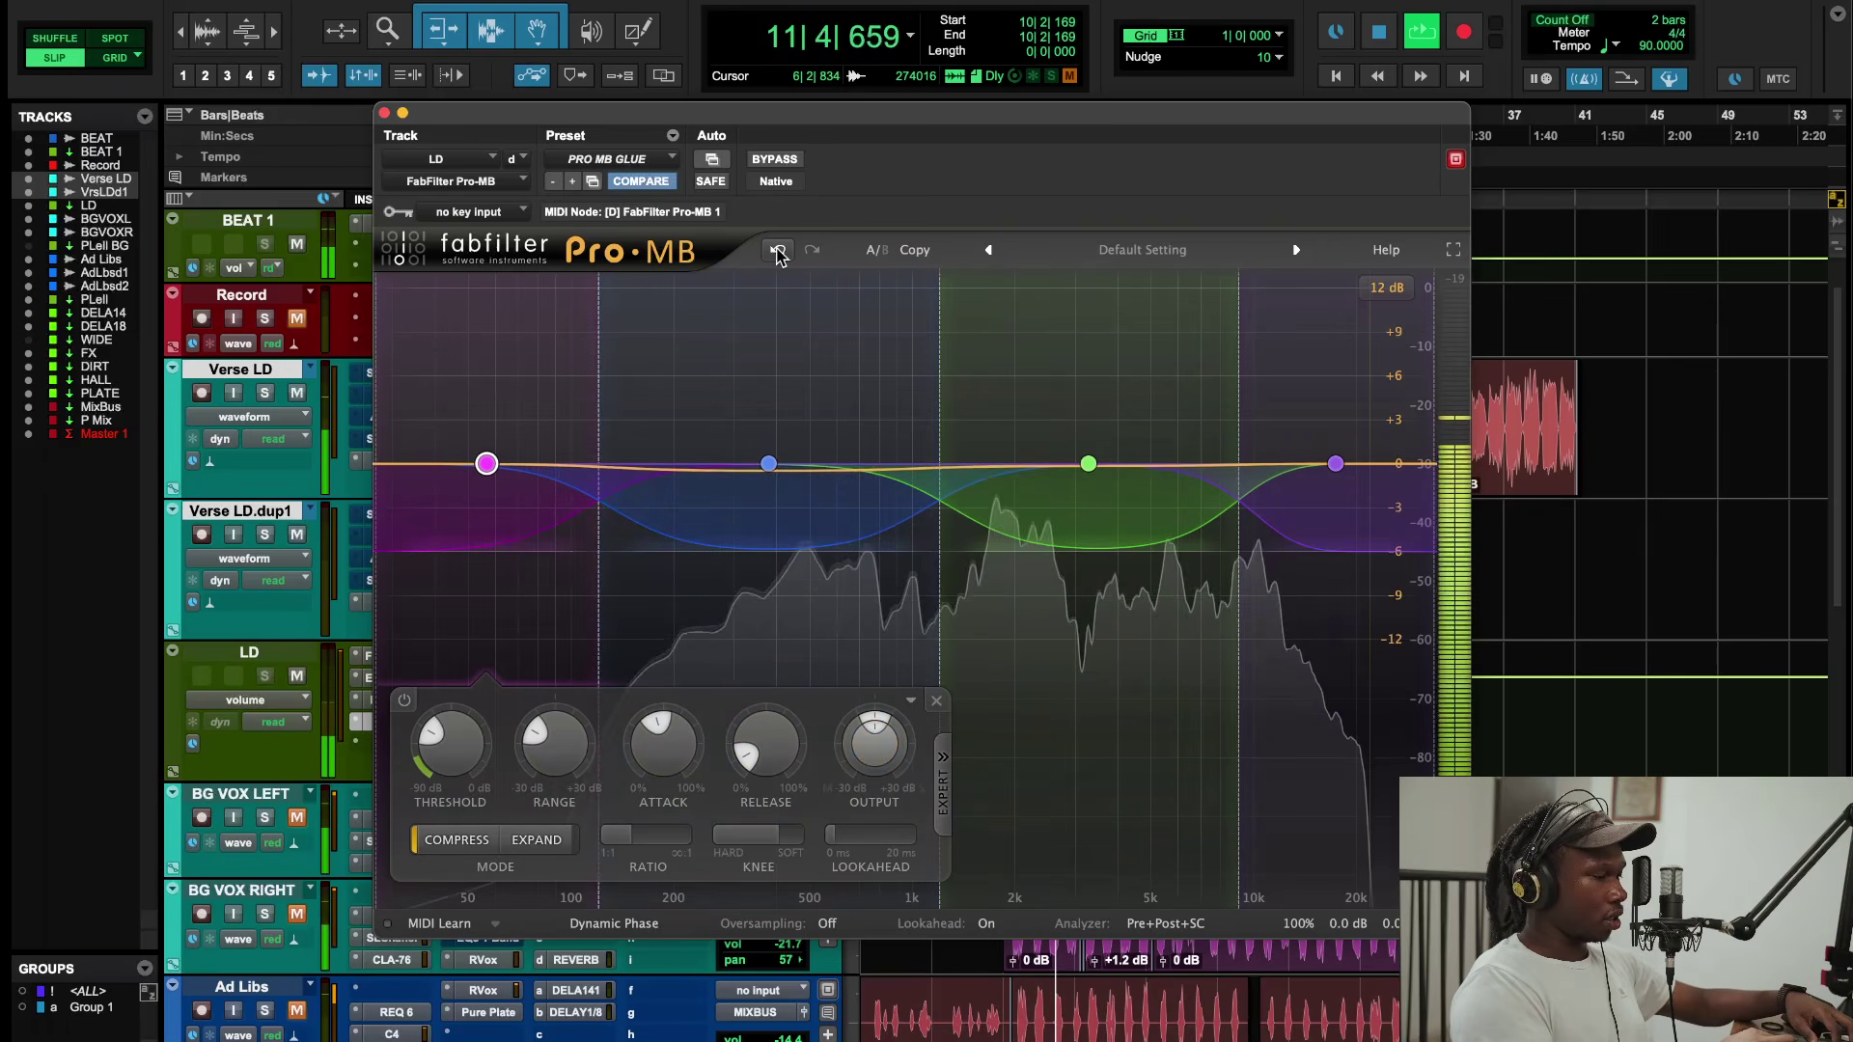
pyautogui.click(778, 251)
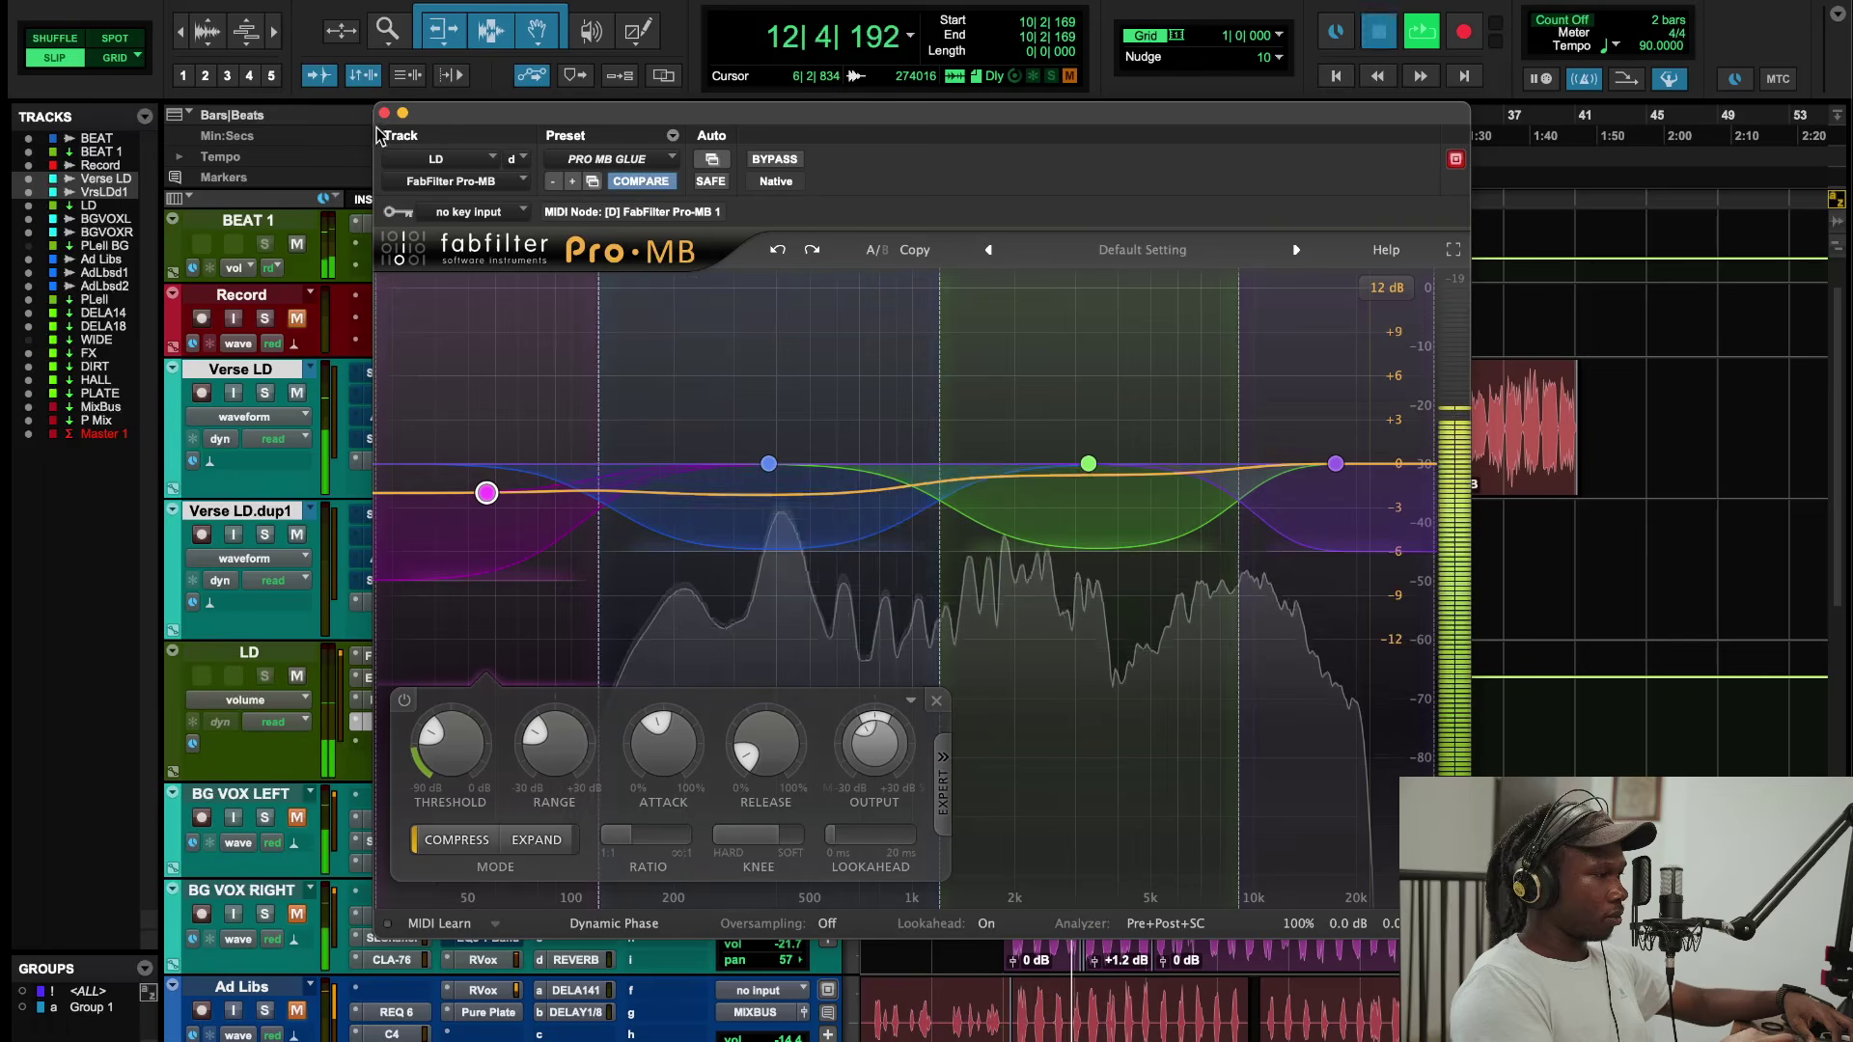
pyautogui.press('space')
pyautogui.press('super+w')
# Step: Insert CLA-76 (stereo) in the LD track's fifth insert slot and lower its output during playback
pyautogui.click(424, 745)
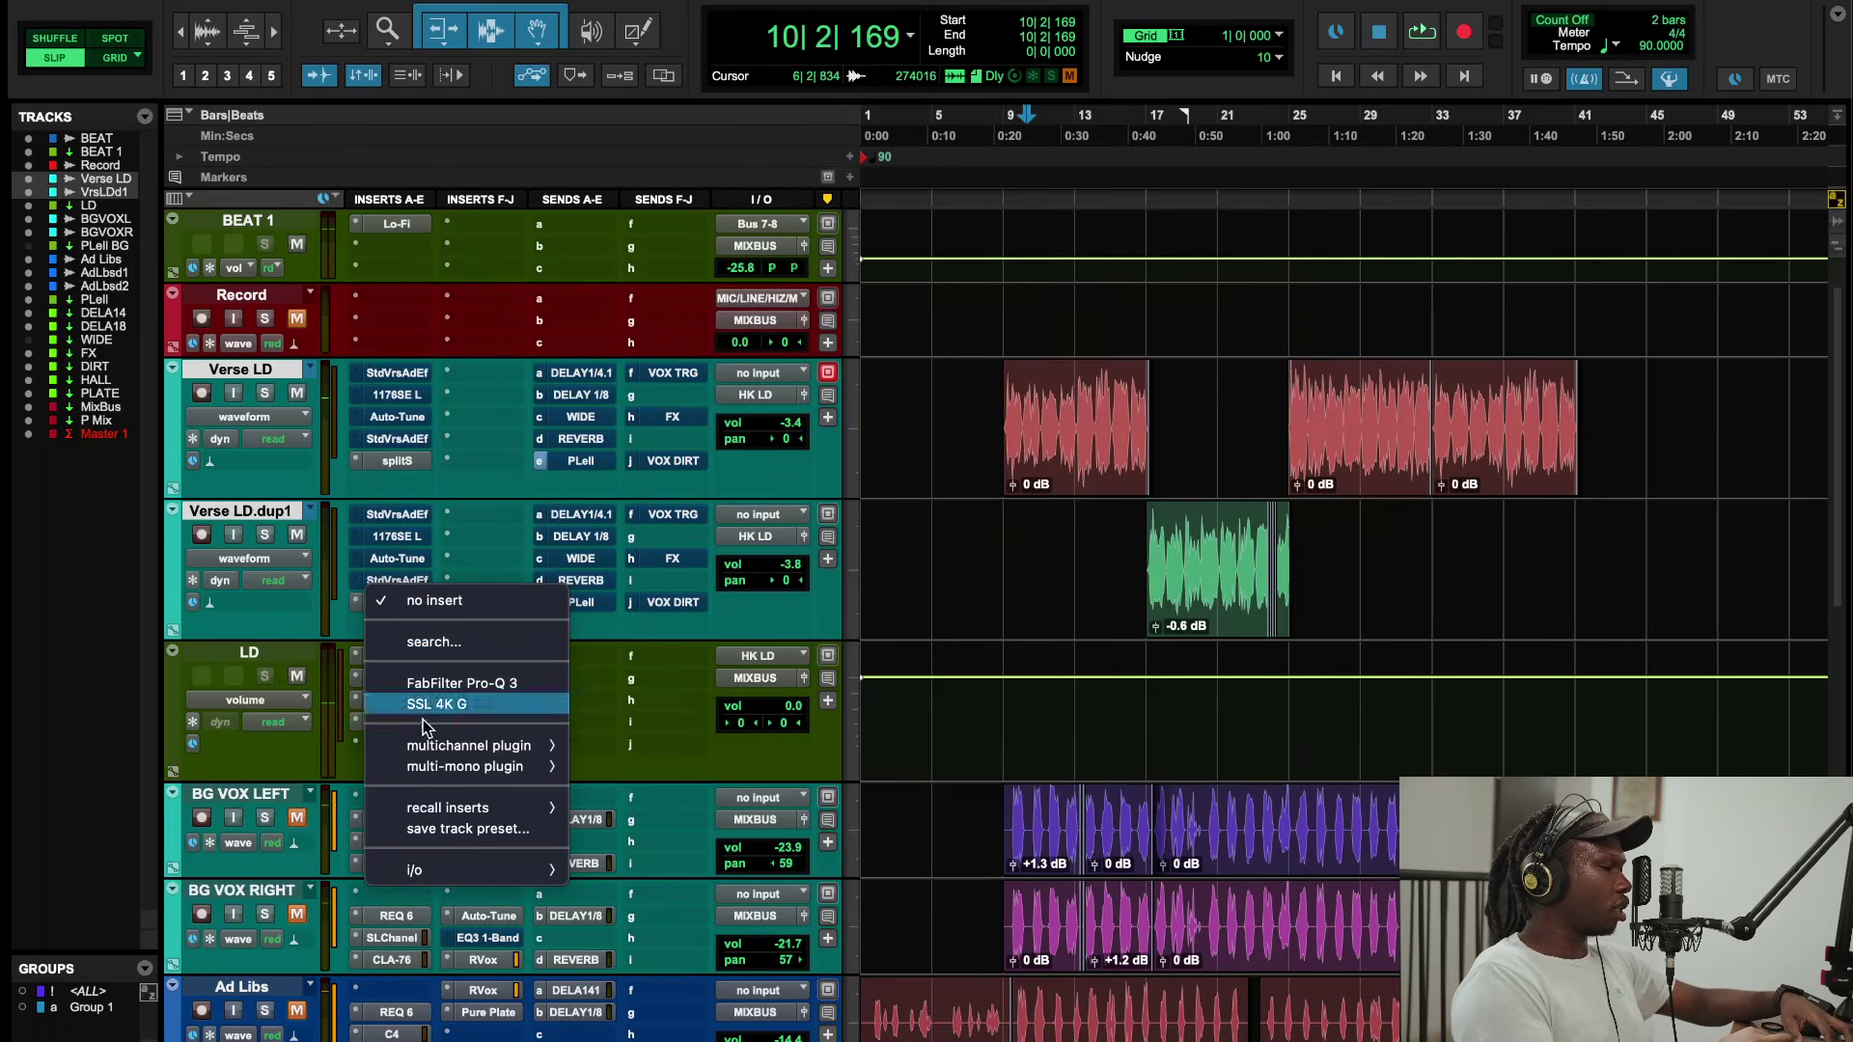
pyautogui.click(466, 635)
pyautogui.write('76')
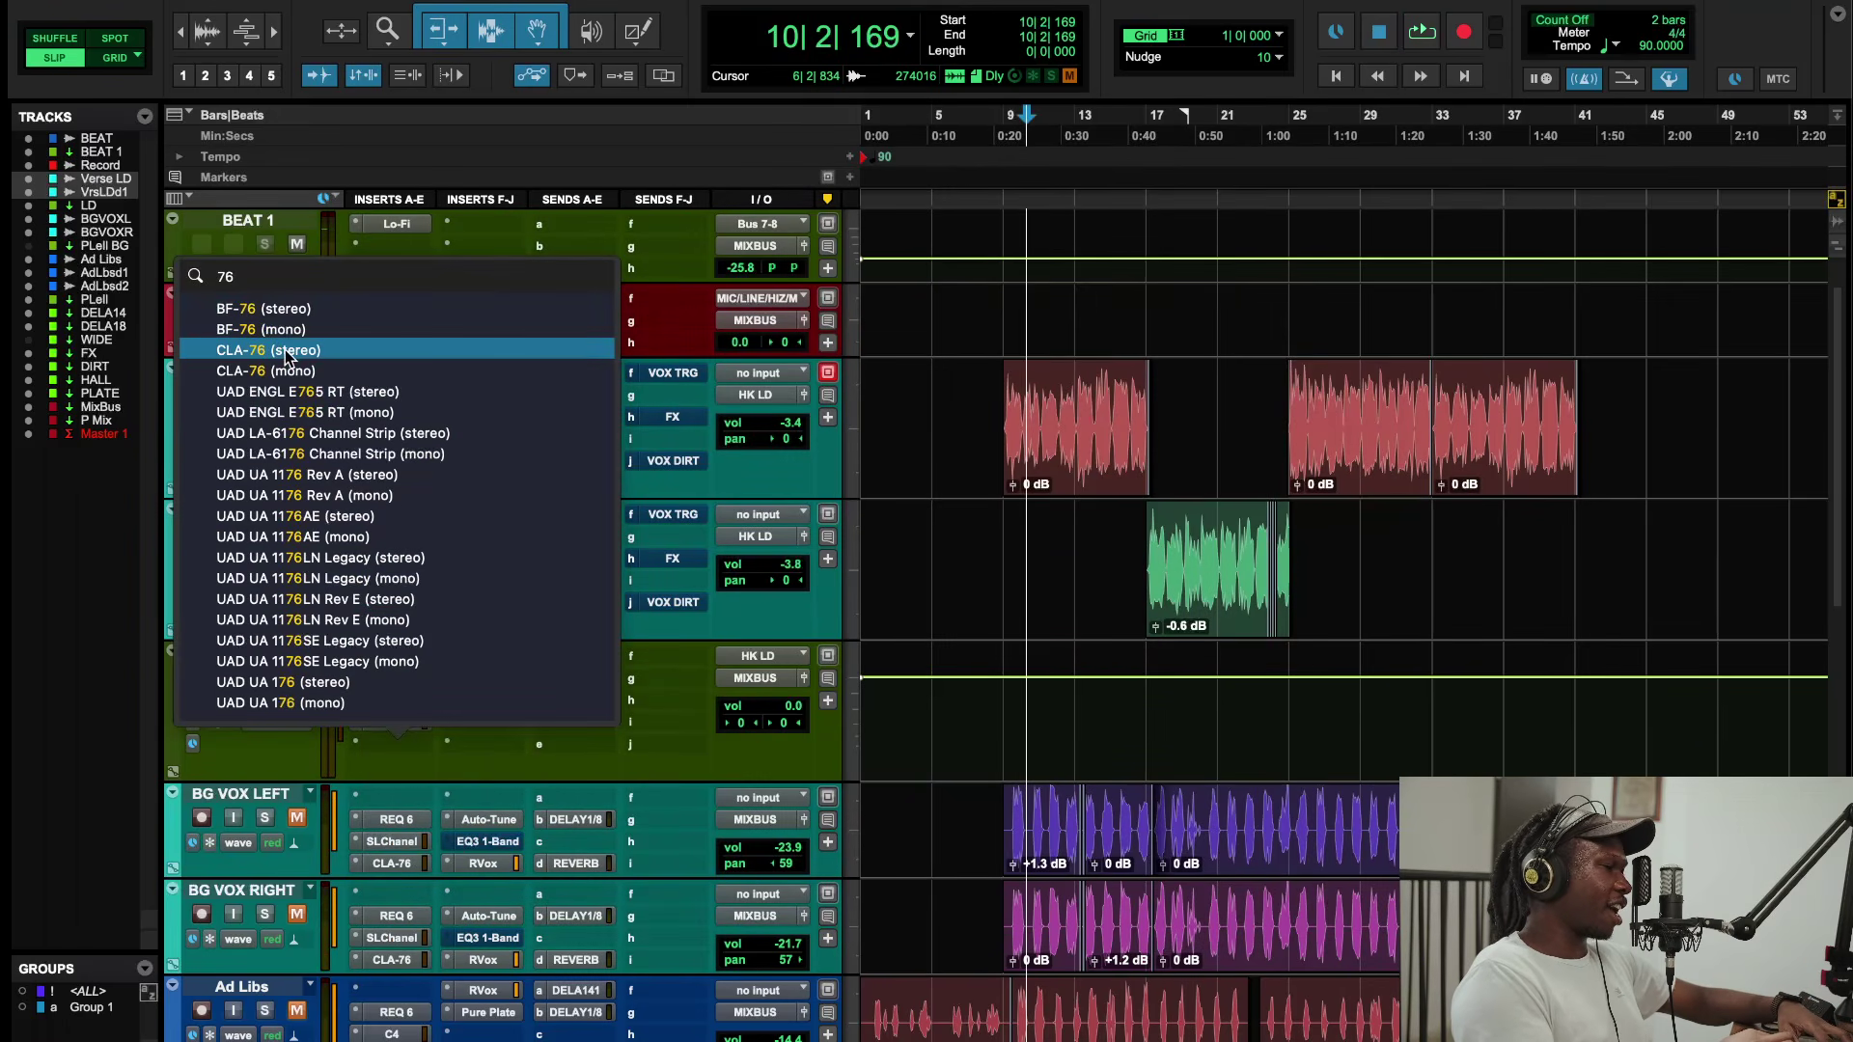
pyautogui.click(286, 350)
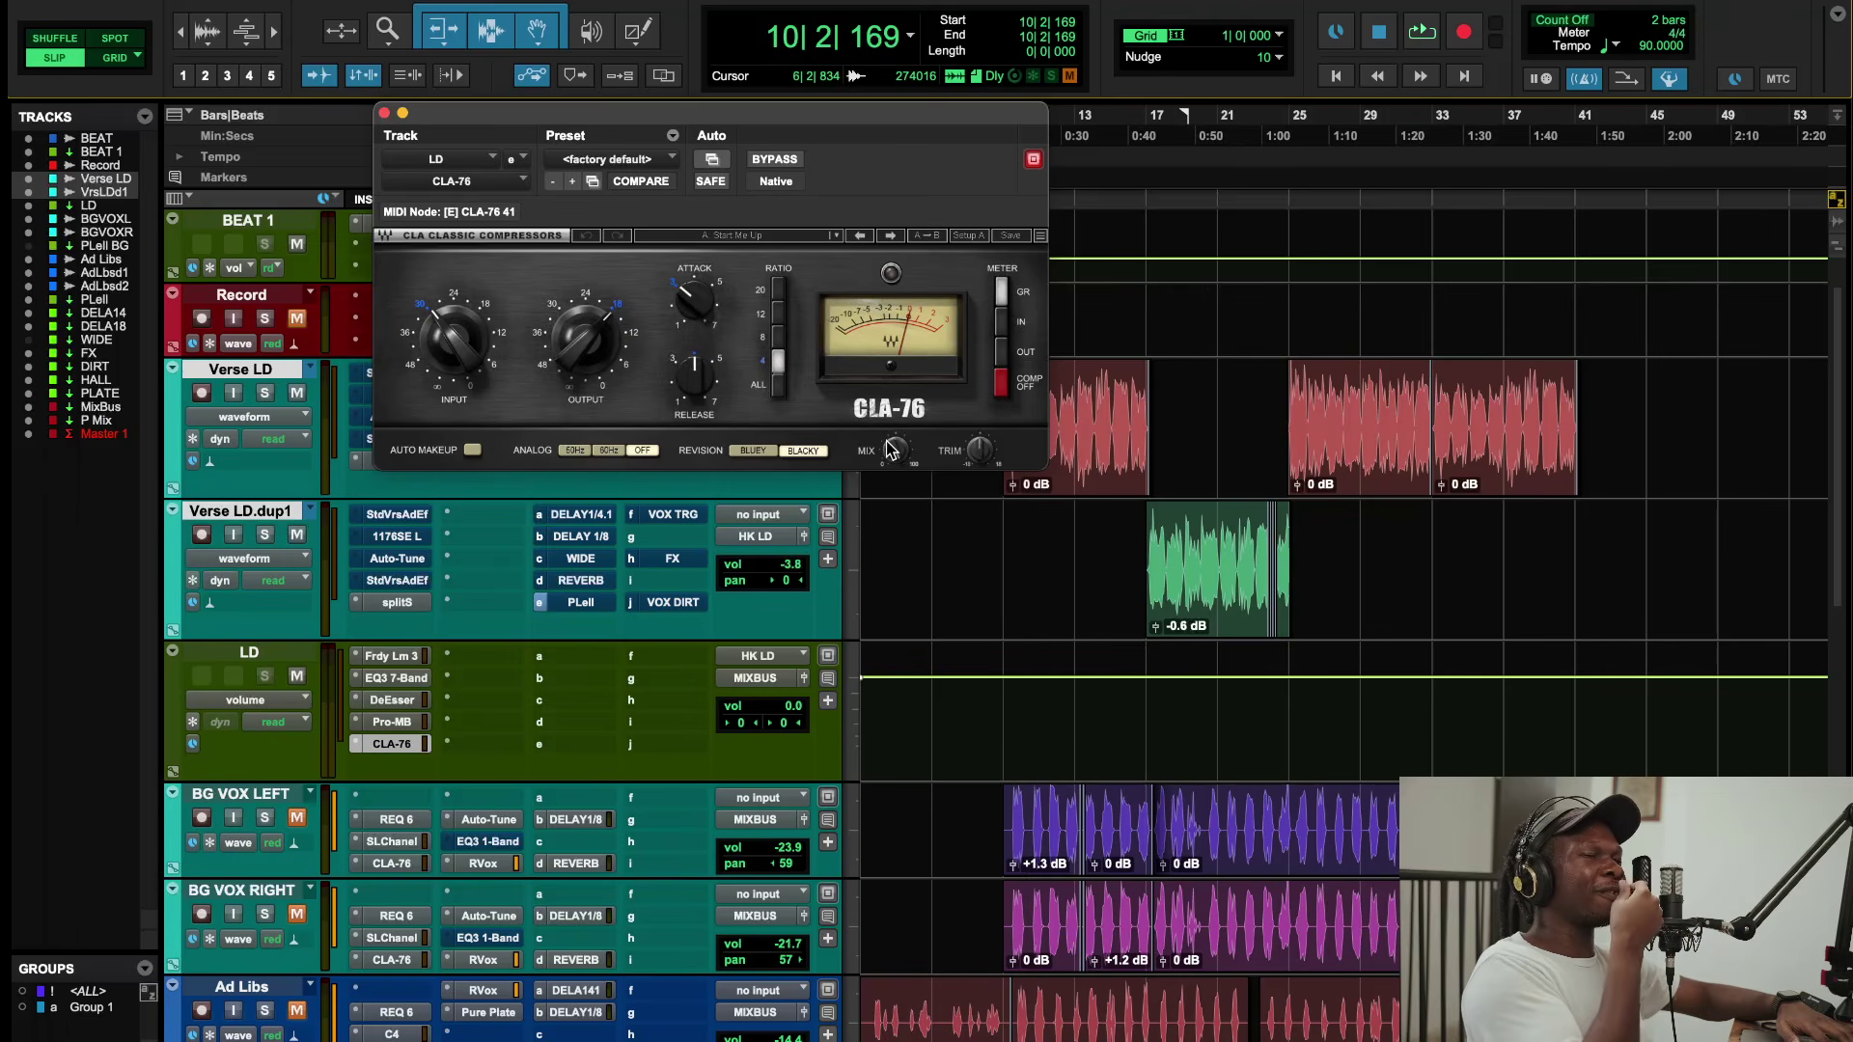
pyautogui.press('space')
pyautogui.moveTo(608, 370); pyautogui.dragTo(608, 377)
# Step: Move the DELAY 1/4.1 send from Verse LD.dup1 to LD's send a, centre its pan, and set its level to about -11.5 dB
pyautogui.moveTo(603, 516); pyautogui.dragTo(598, 662)
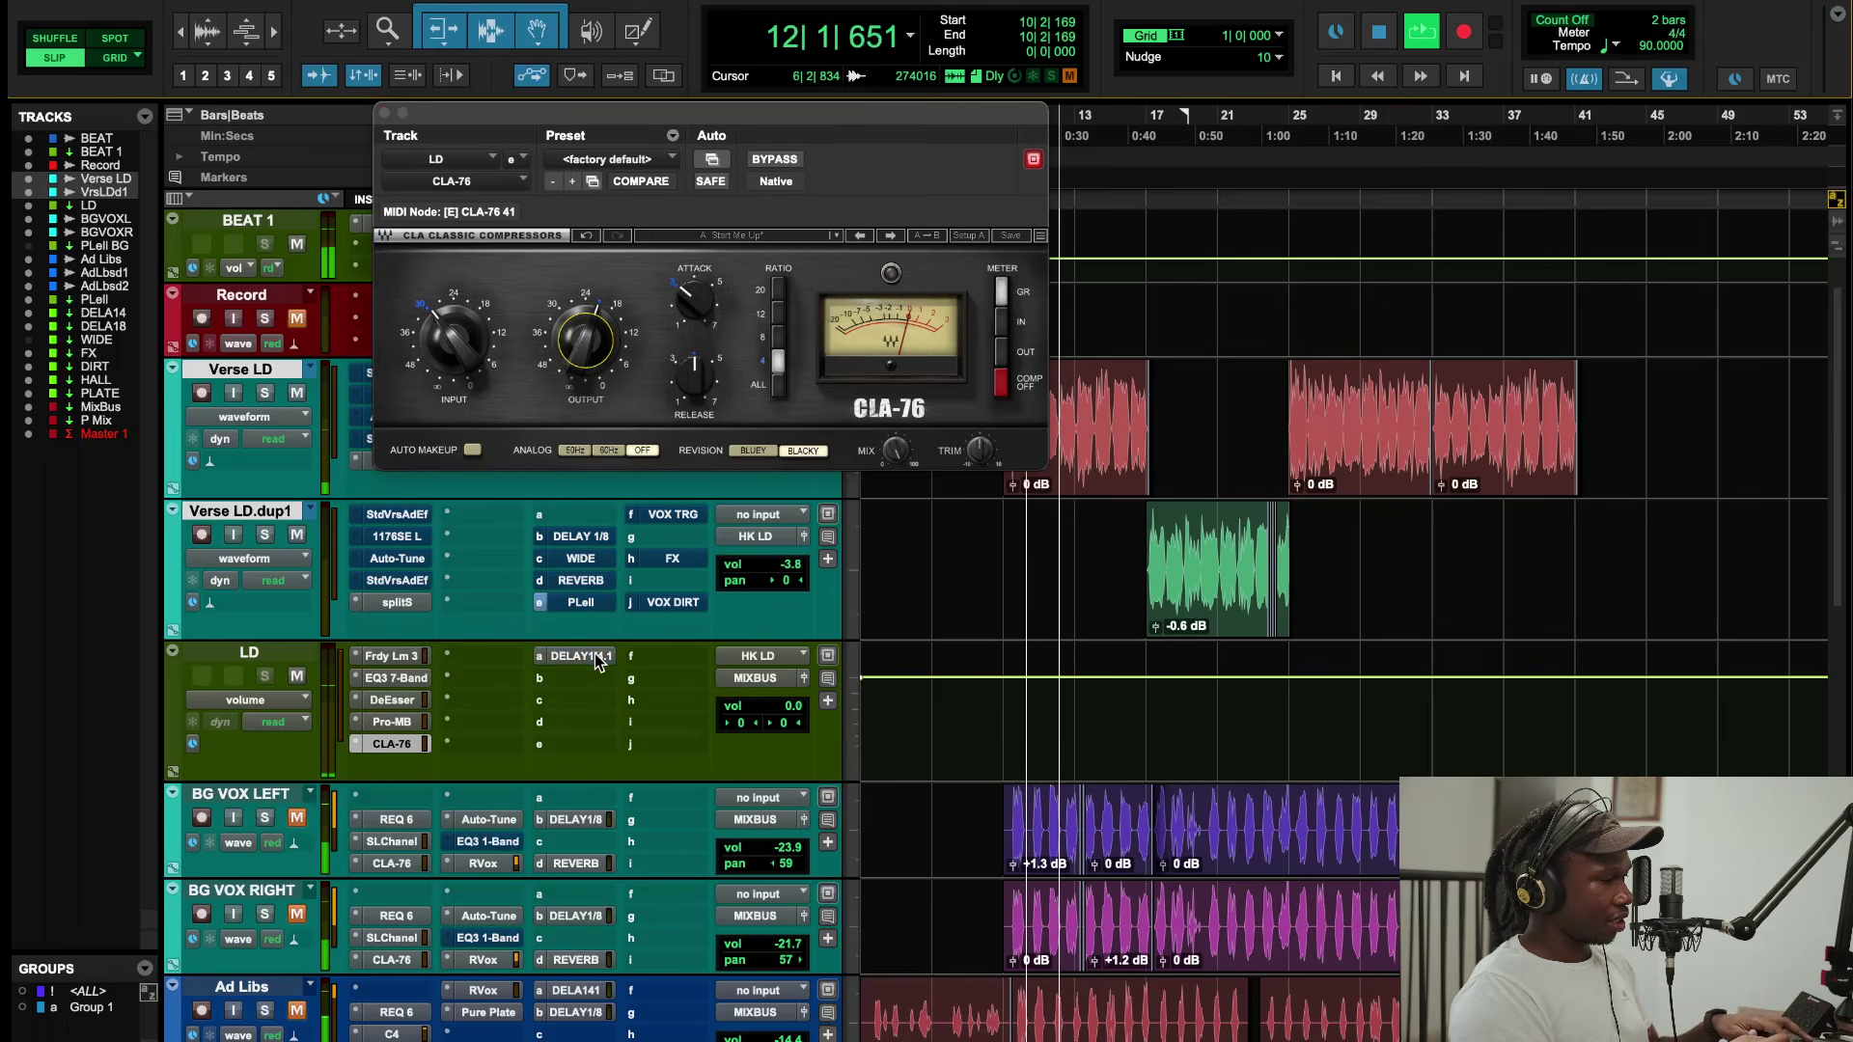
pyautogui.click(595, 656)
pyautogui.keyDown('alt'); pyautogui.click(962, 143); pyautogui.keyUp('alt')
pyautogui.moveTo(923, 314); pyautogui.dragTo(922, 365)
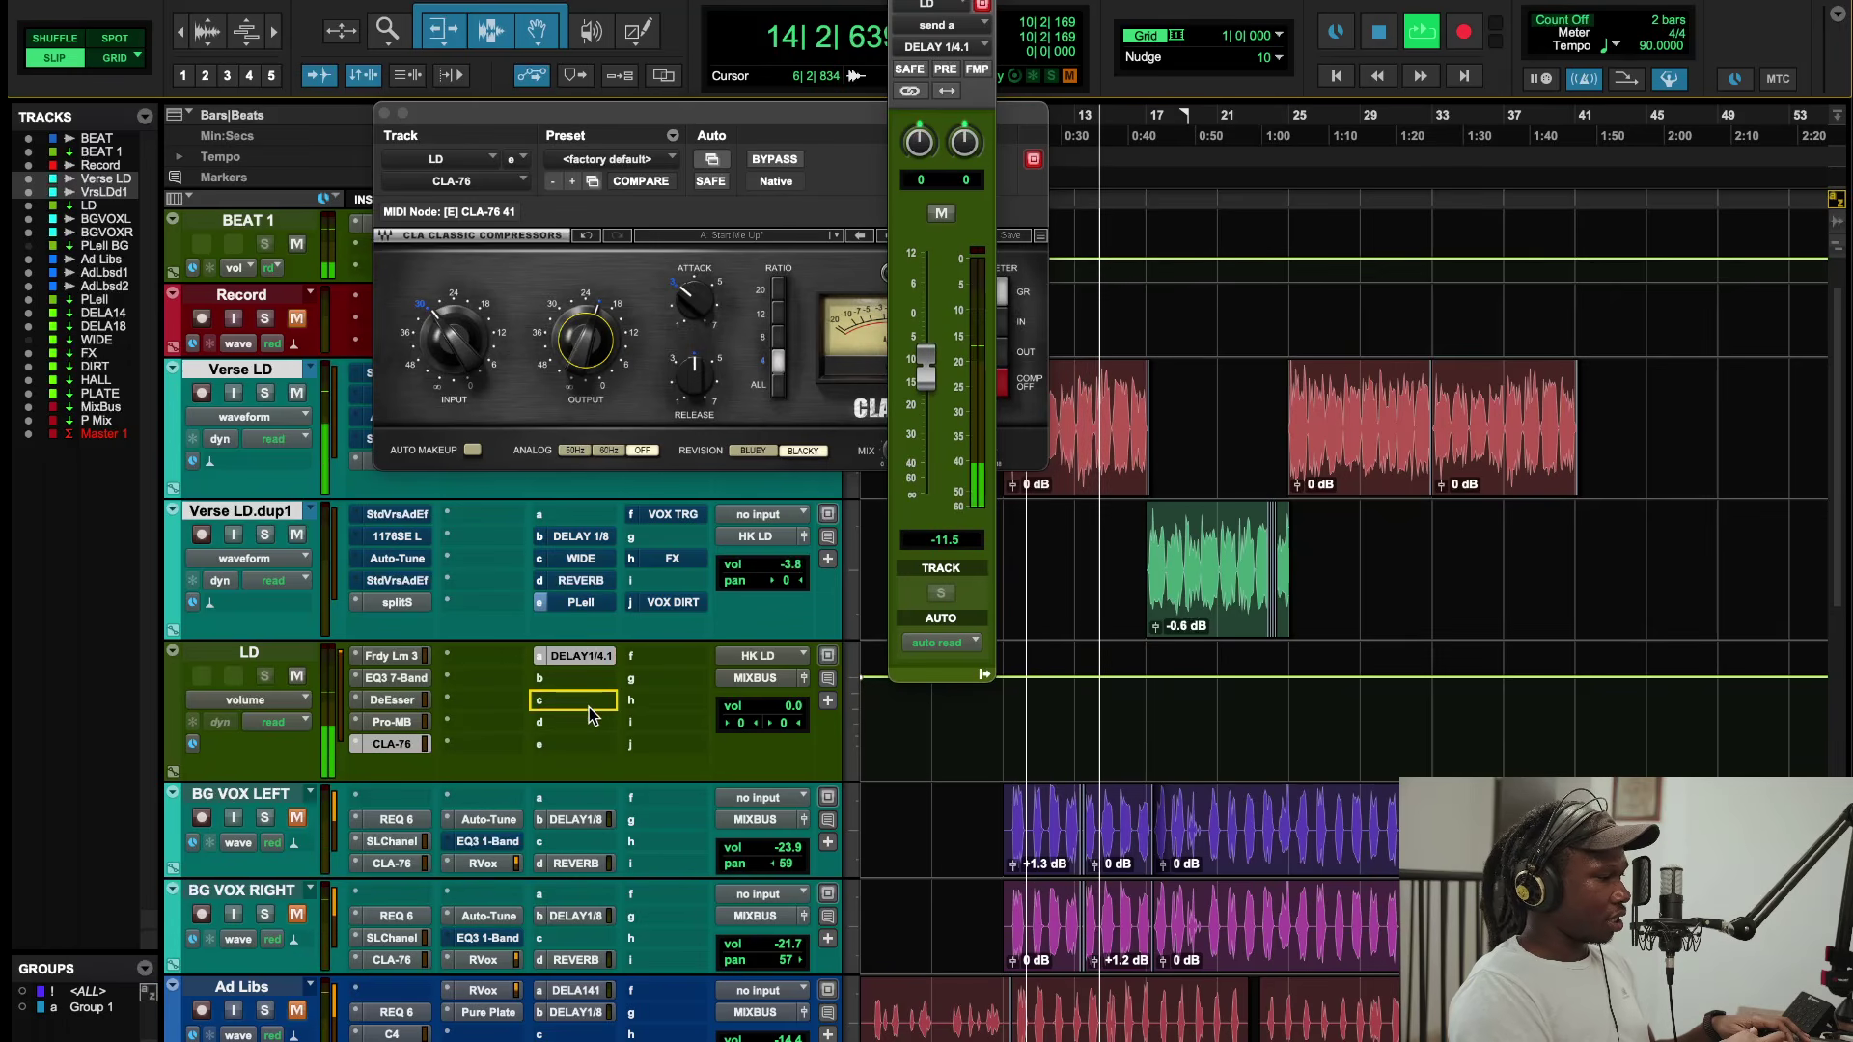
# Step: Move the REVERB send from Verse LD.dup1 to LD's send c, centre both pans, and set its level to about -11.3 dB
pyautogui.moveTo(580, 580); pyautogui.dragTo(579, 699)
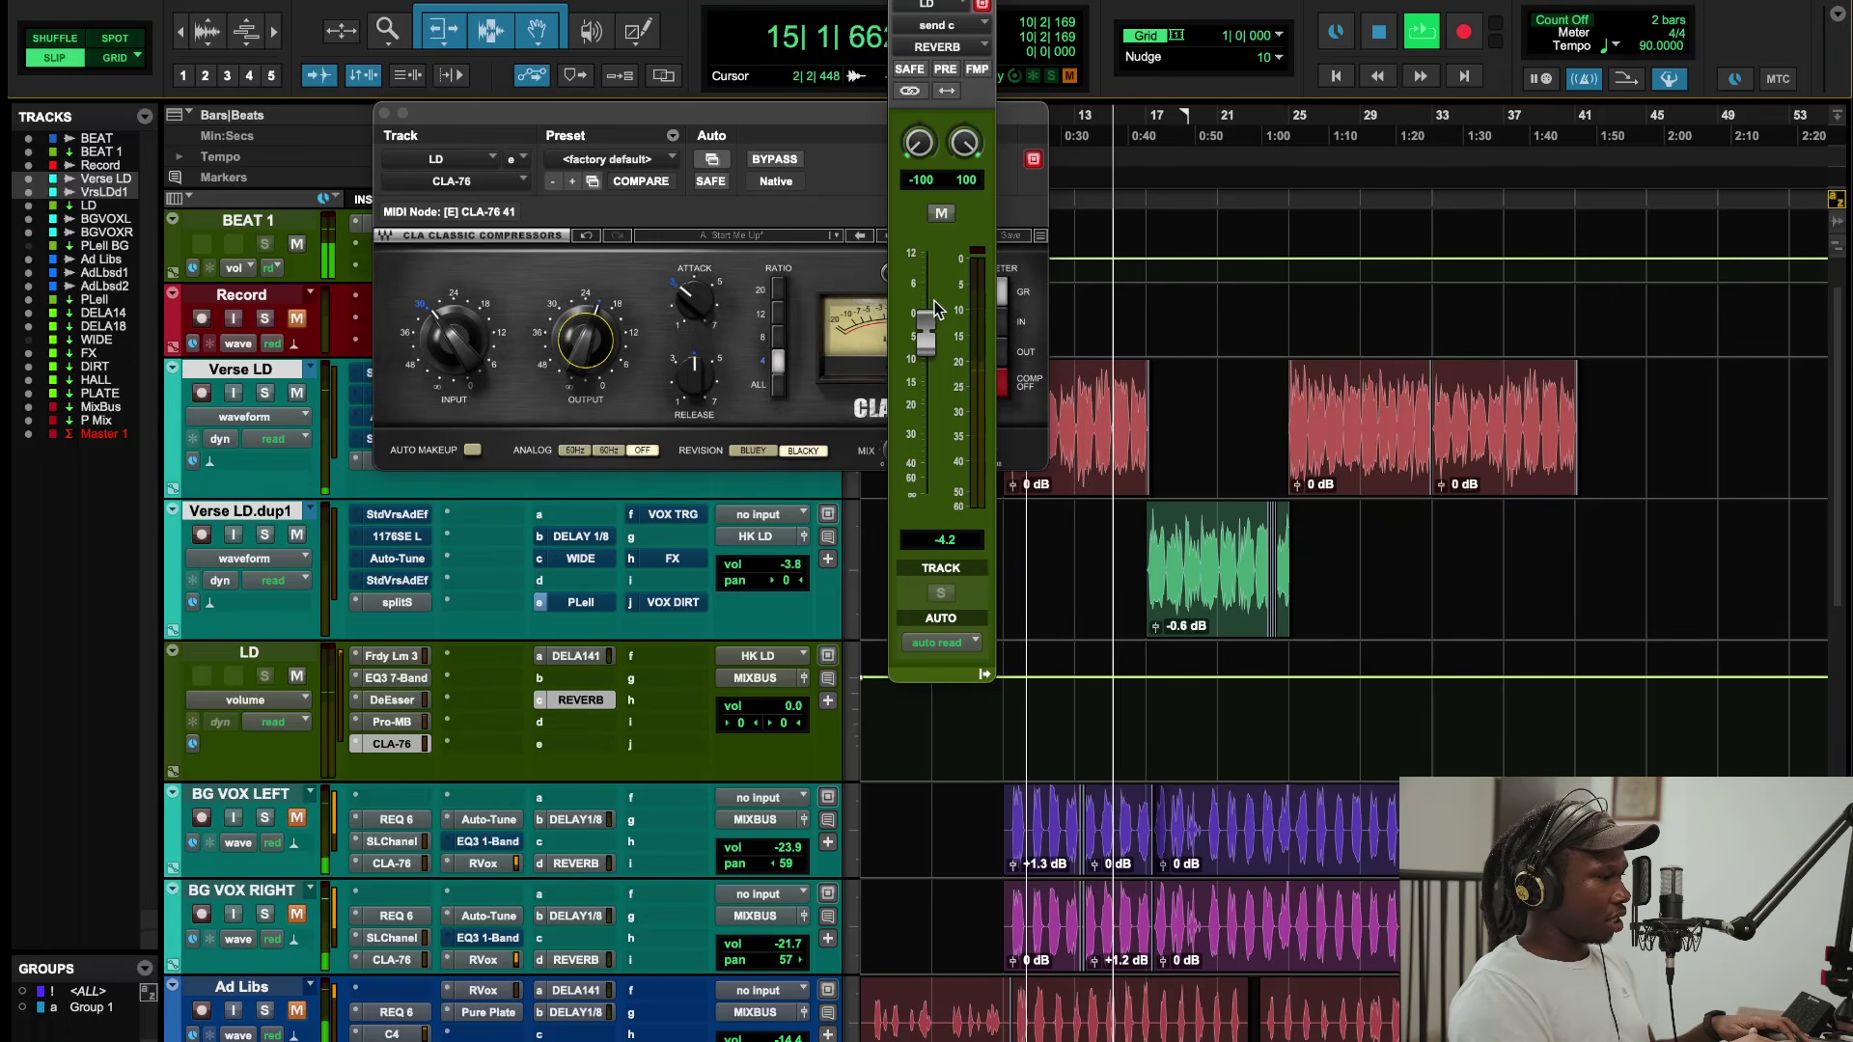
pyautogui.keyDown('alt'); pyautogui.click(919, 143); pyautogui.keyUp('alt')
pyautogui.keyDown('alt'); pyautogui.click(965, 143); pyautogui.keyUp('alt')
pyautogui.moveTo(927, 333); pyautogui.dragTo(931, 387)
# Step: Readjust the output of the CLA-76 on LD during playback and close the plug-in
pyautogui.press('space')
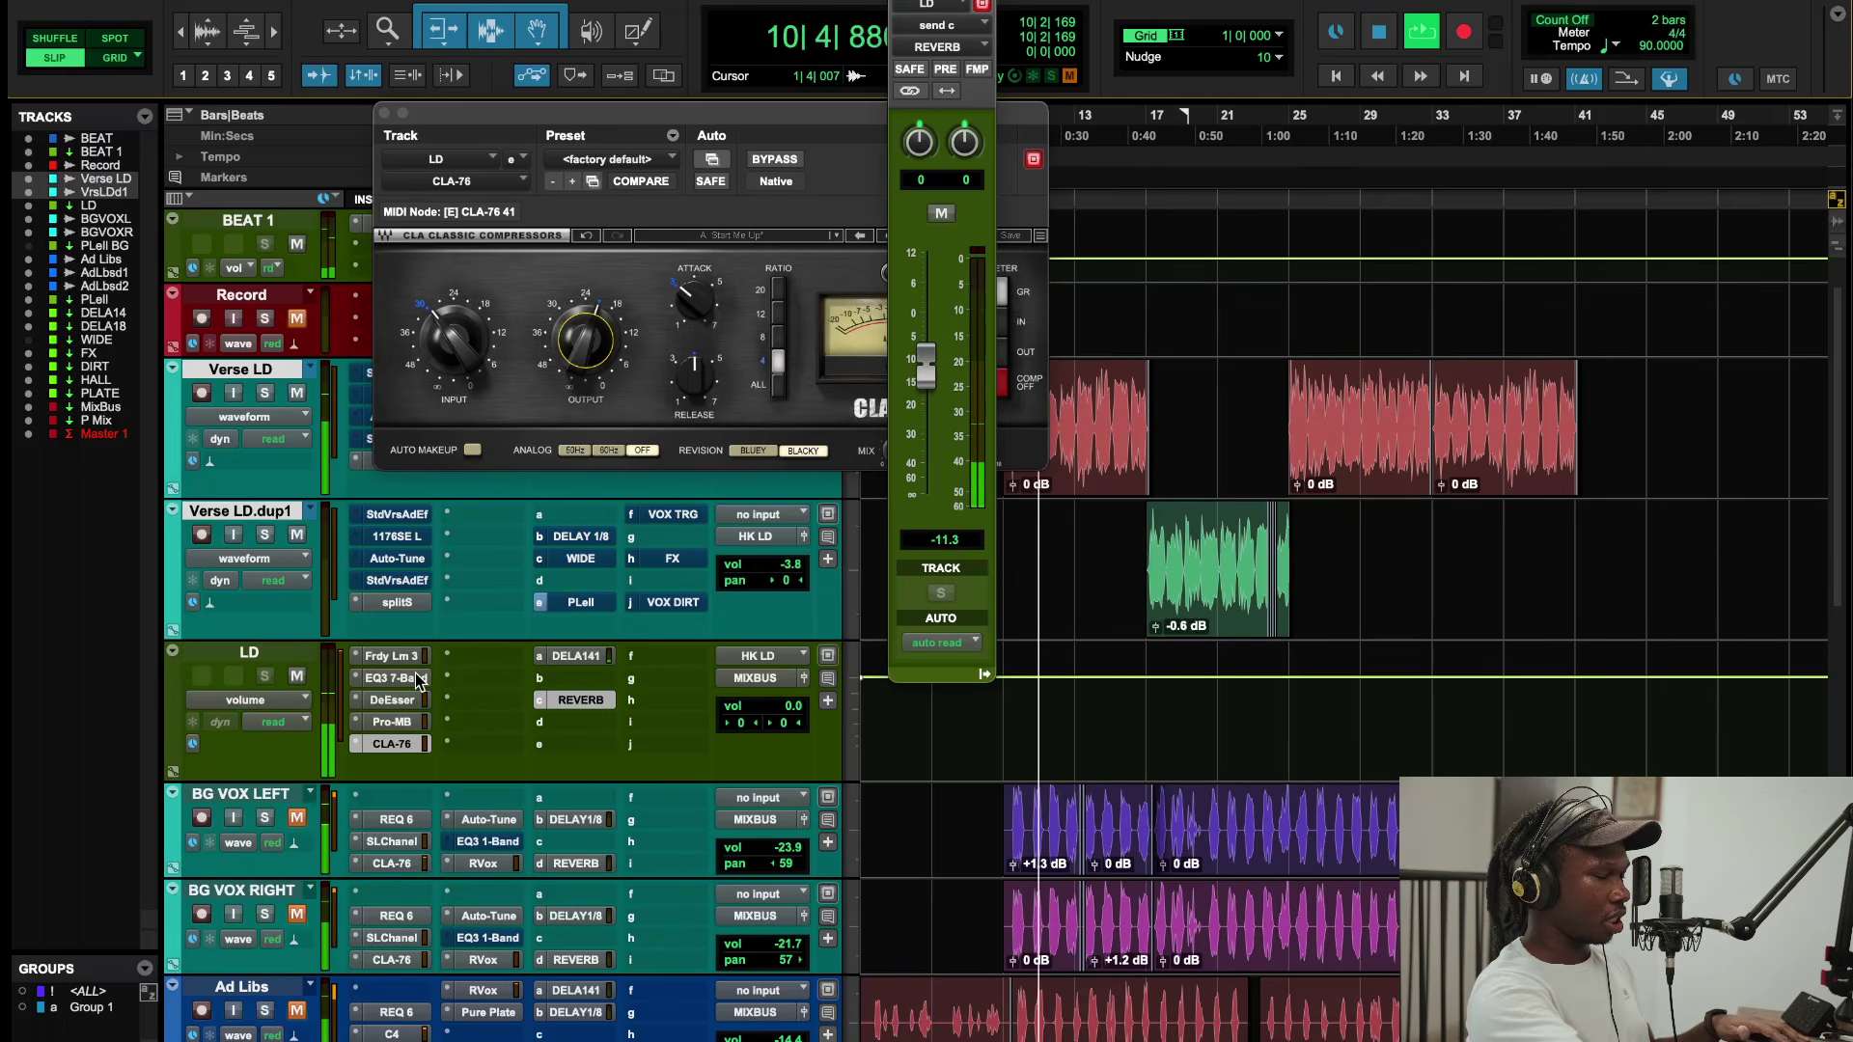
pyautogui.click(612, 372)
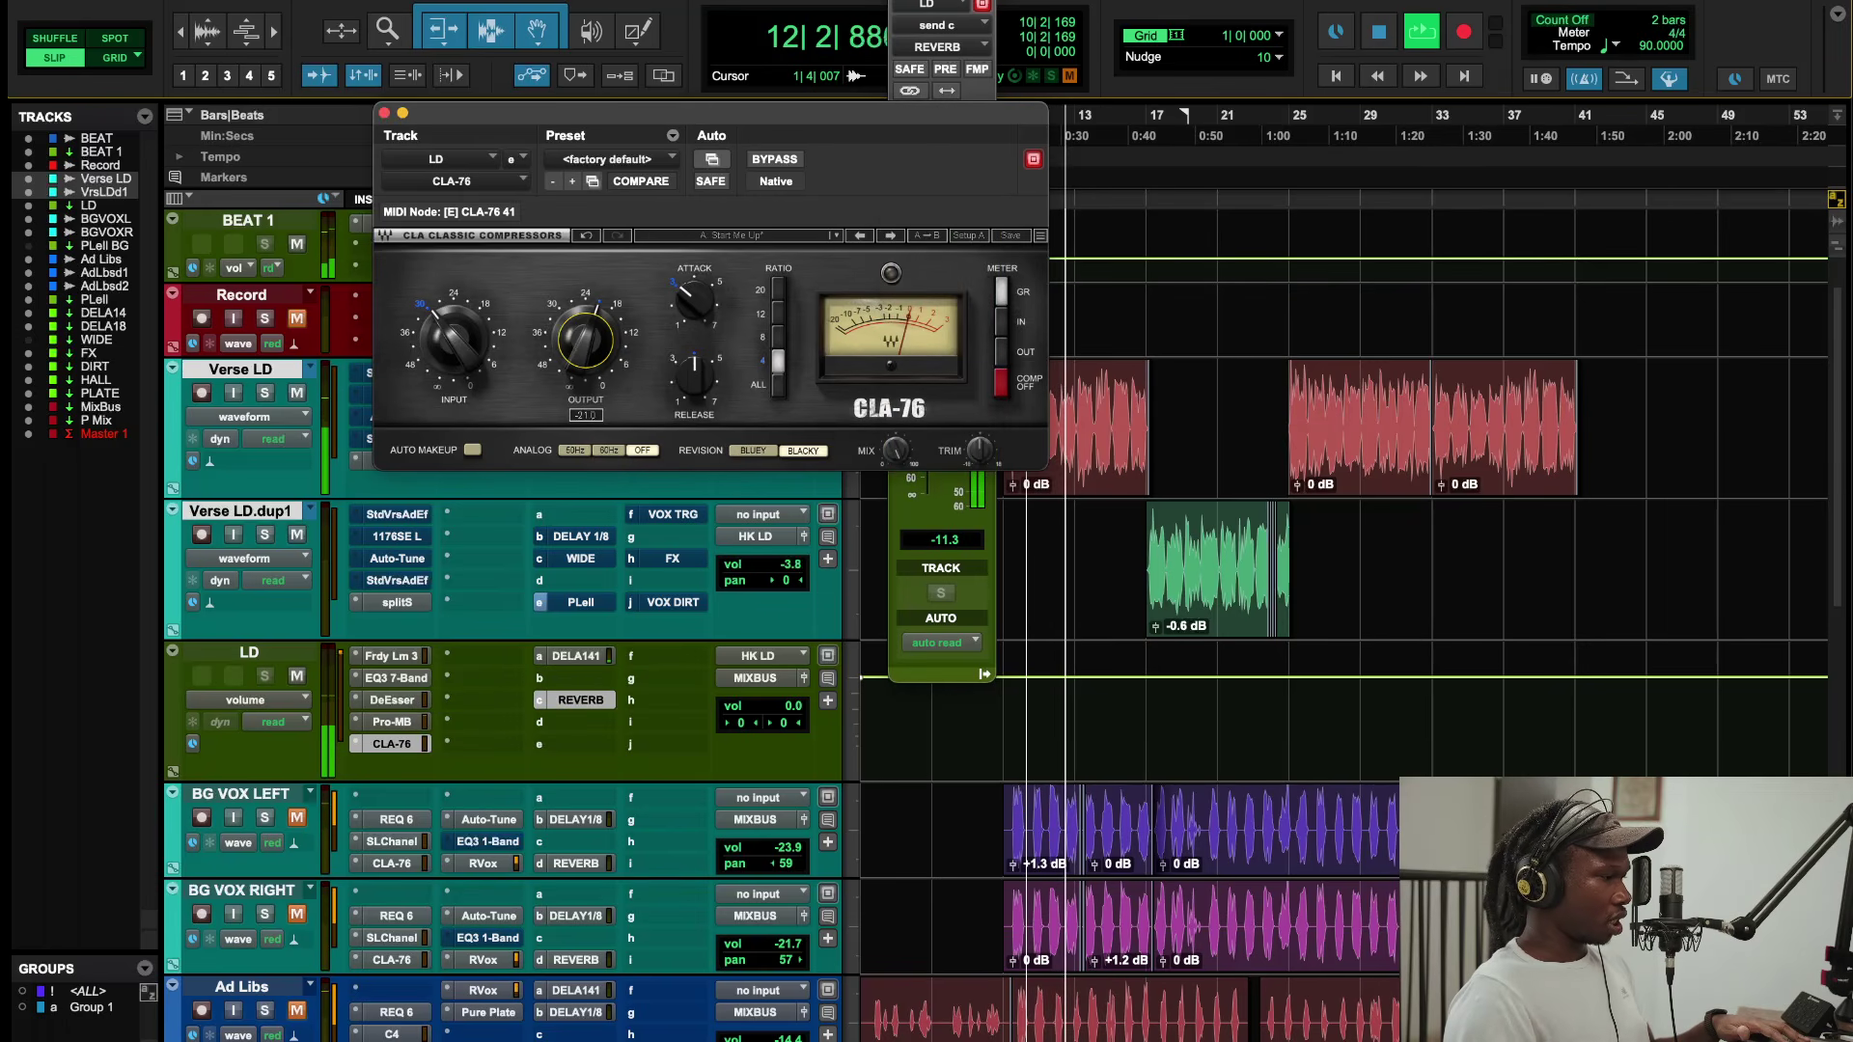
pyautogui.moveTo(585, 340); pyautogui.dragTo(585, 356)
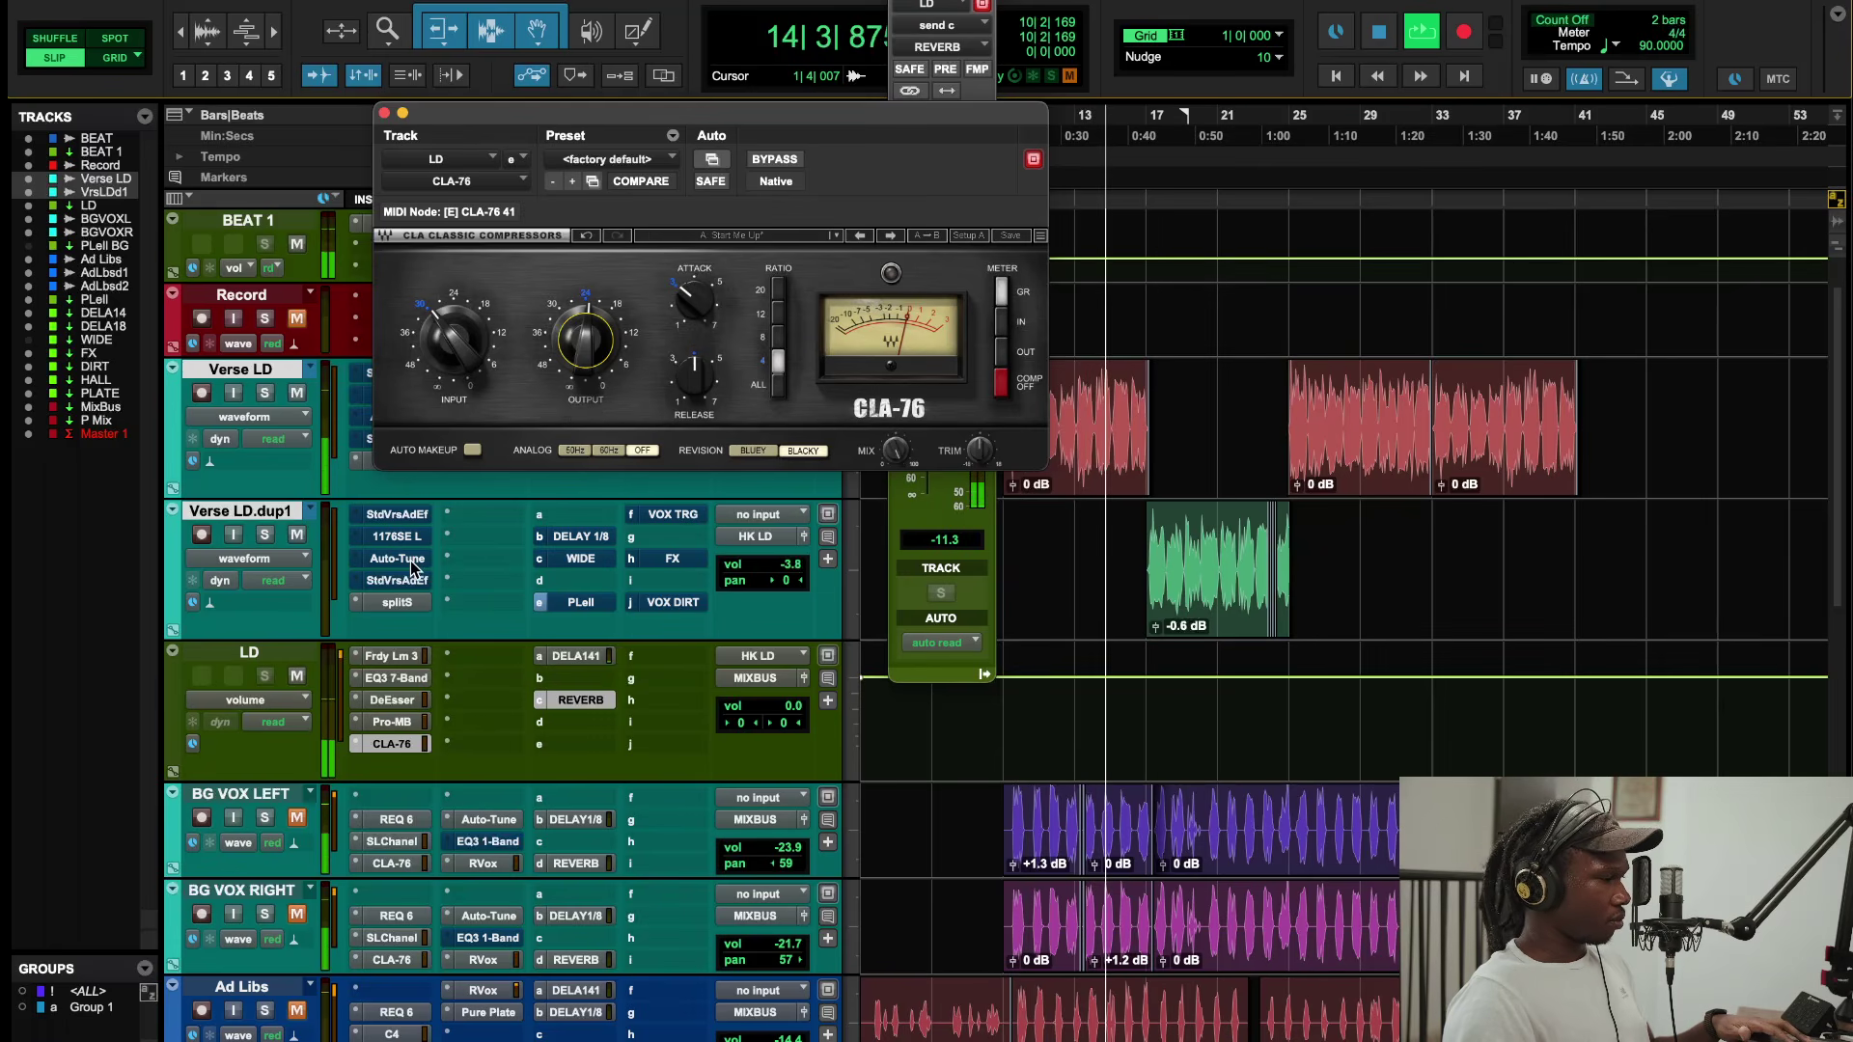
pyautogui.click(384, 113)
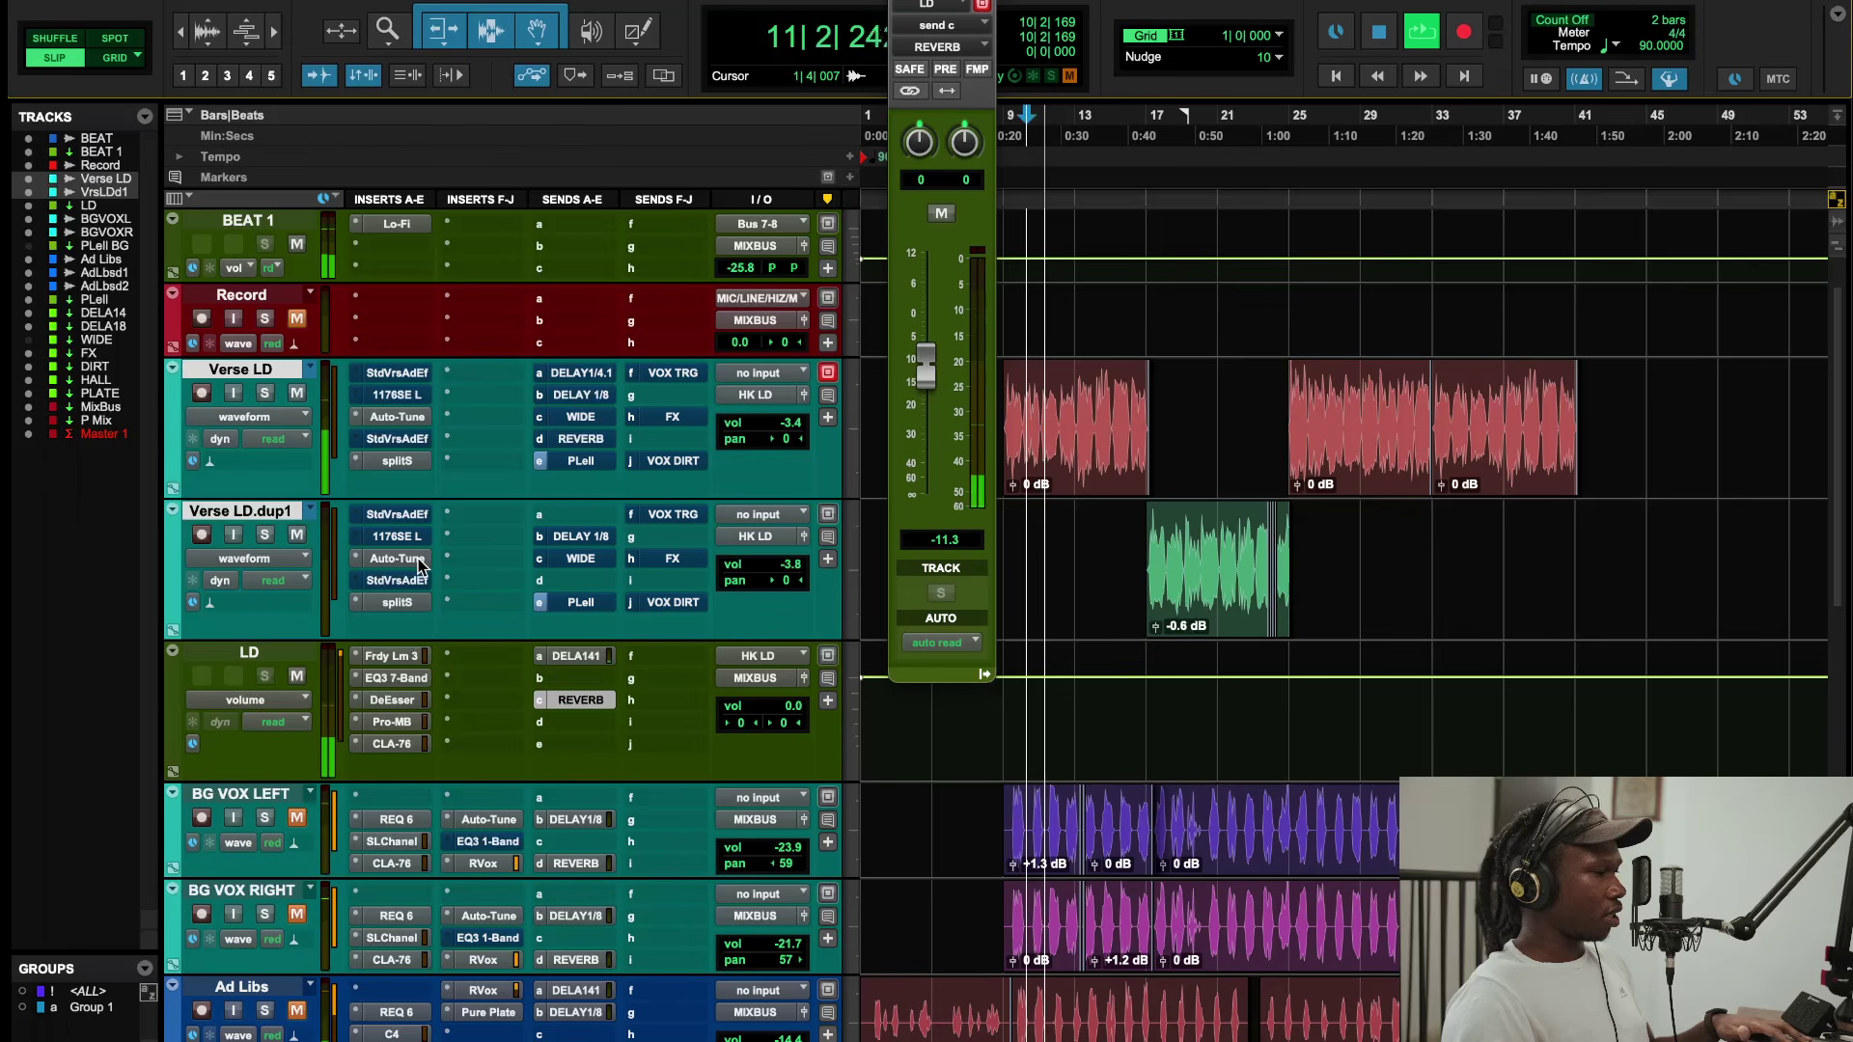
# Step: Set Retune Speed to 10 and adjust Tracking in Verse LD's Auto-Tune, then copy the plug-in over Auto-Tune on Verse LD.dup1
pyautogui.click(391, 416)
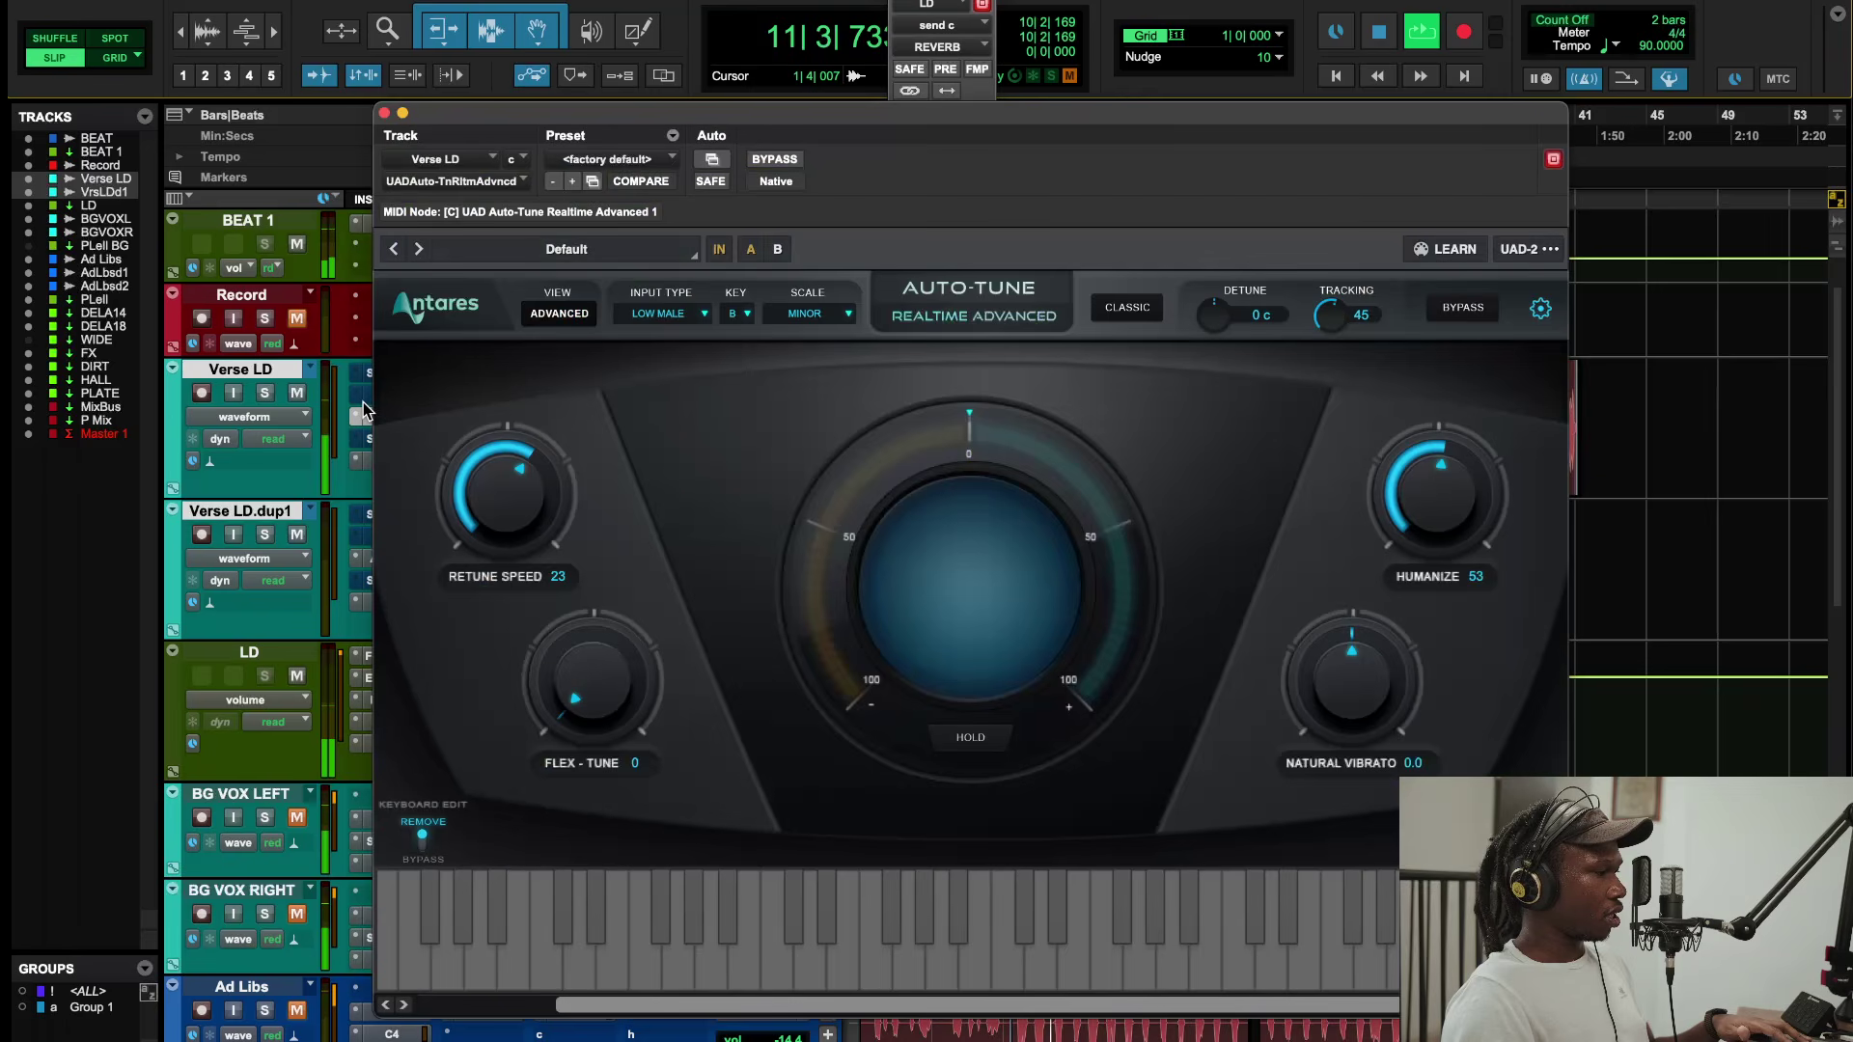
pyautogui.moveTo(528, 470); pyautogui.dragTo(525, 465)
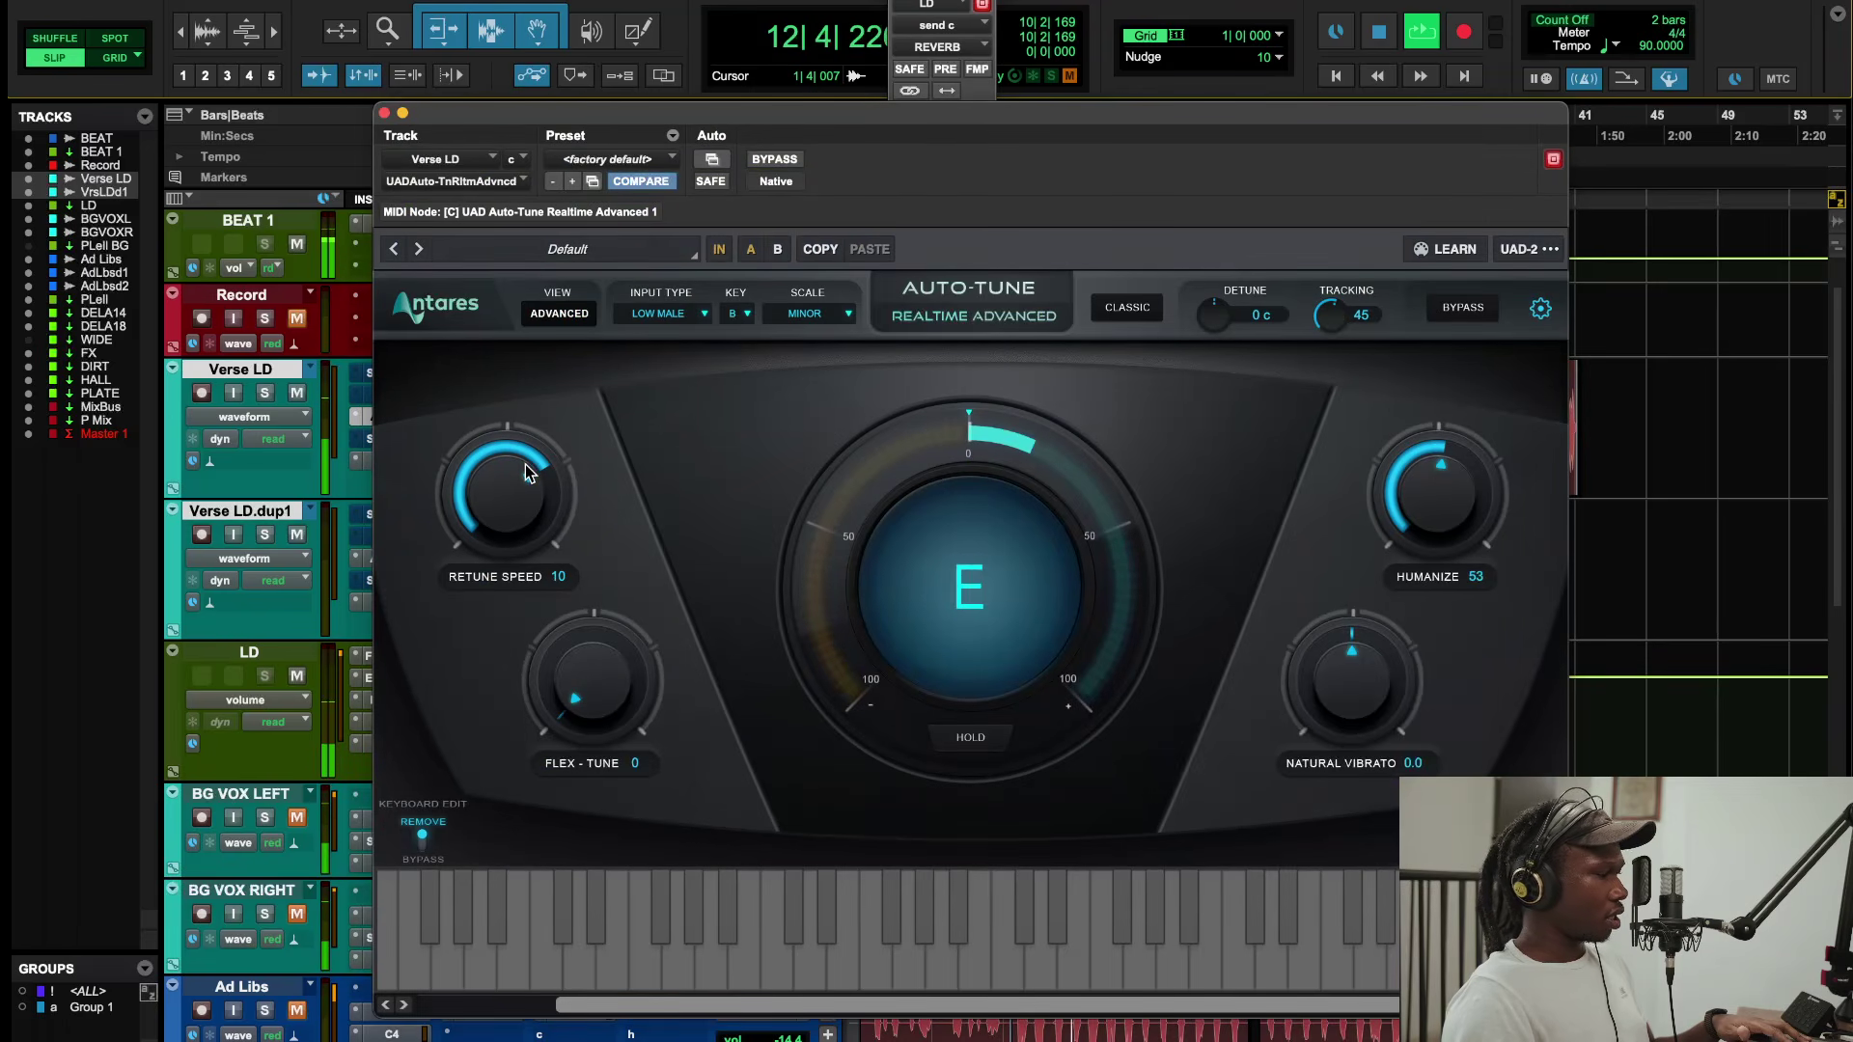
pyautogui.moveTo(1344, 319); pyautogui.dragTo(1341, 312)
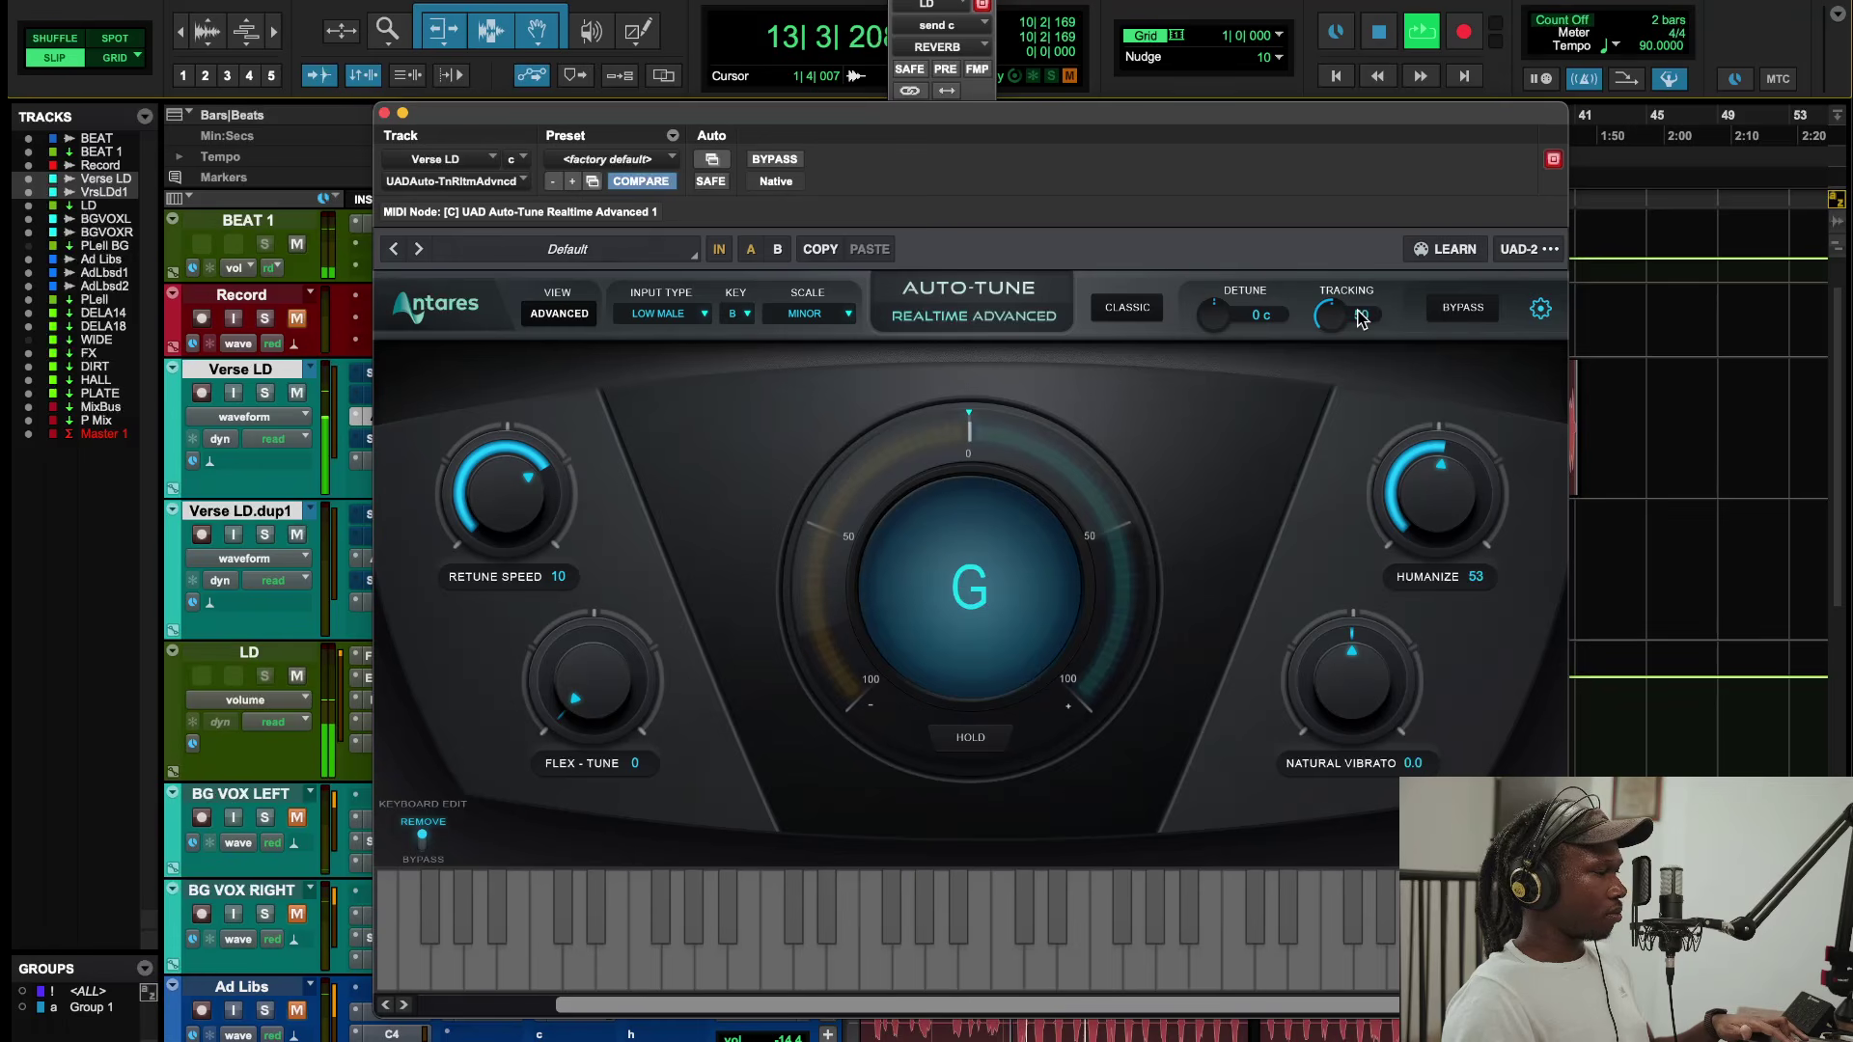
pyautogui.click(384, 114)
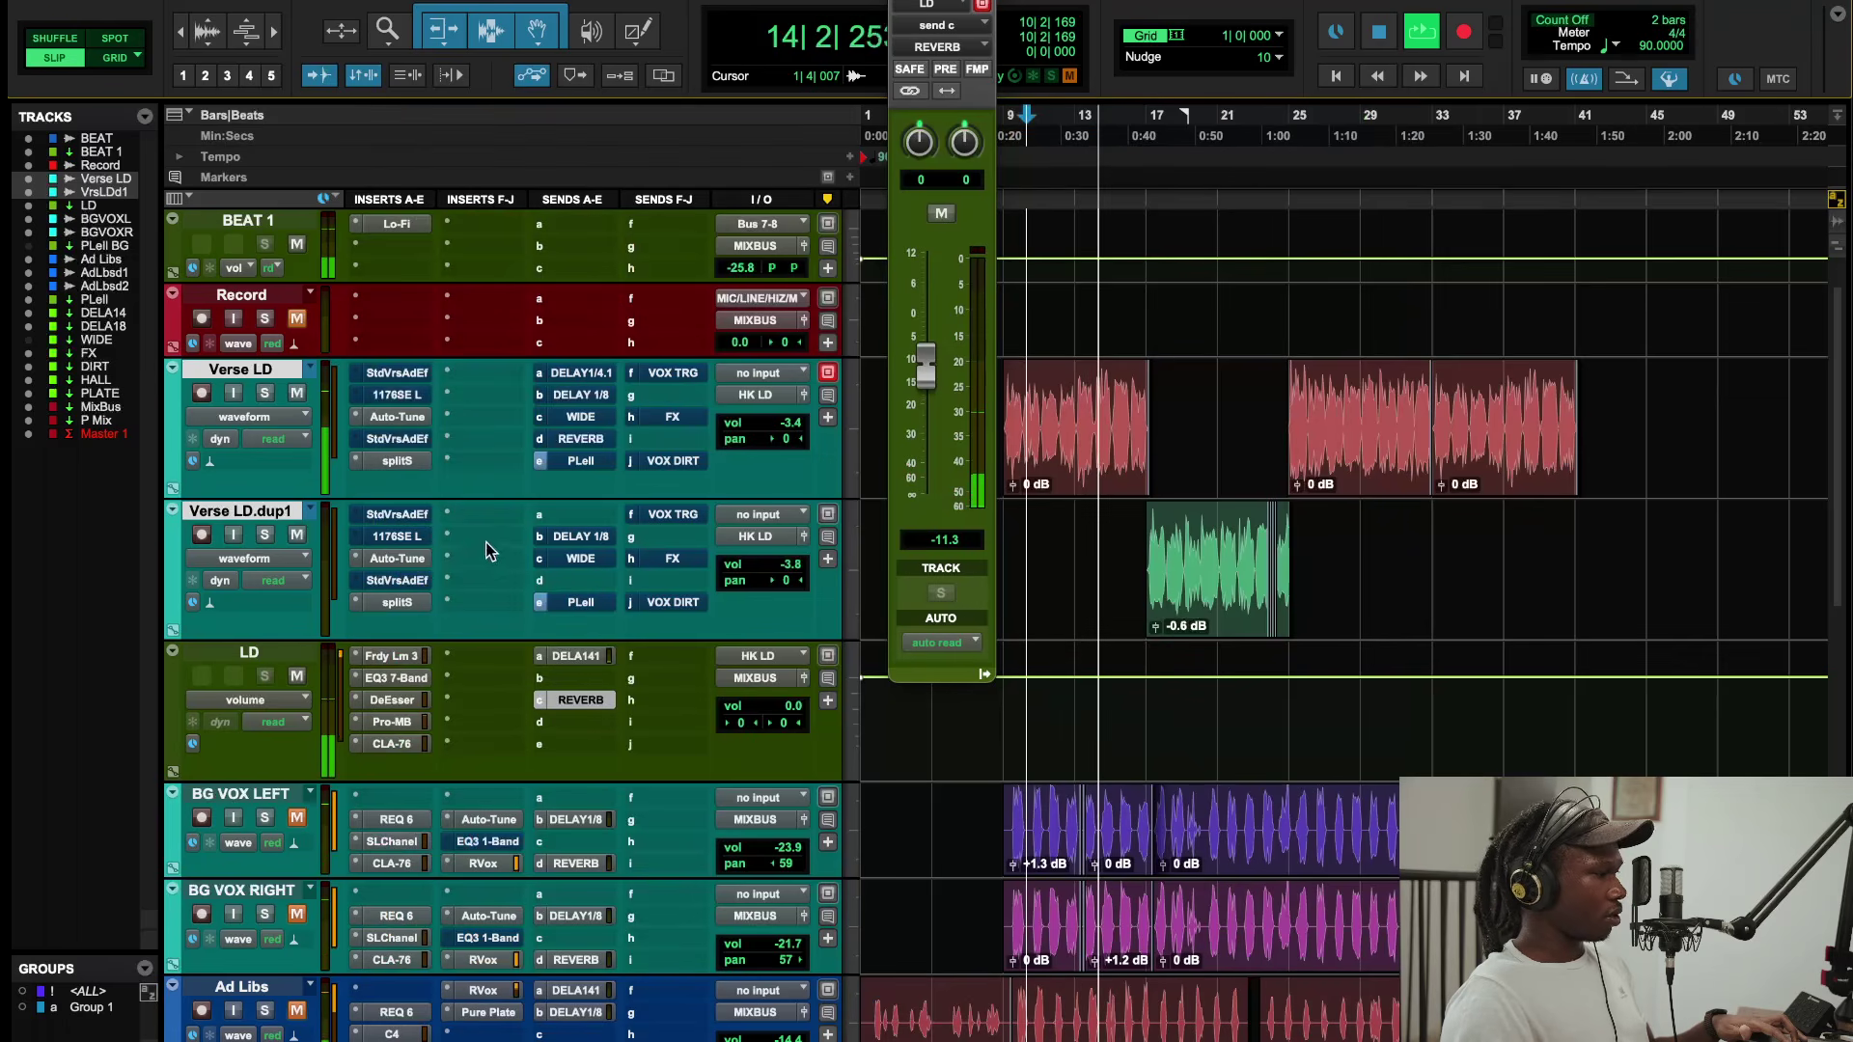
pyautogui.moveTo(402, 417); pyautogui.dragTo(411, 560)
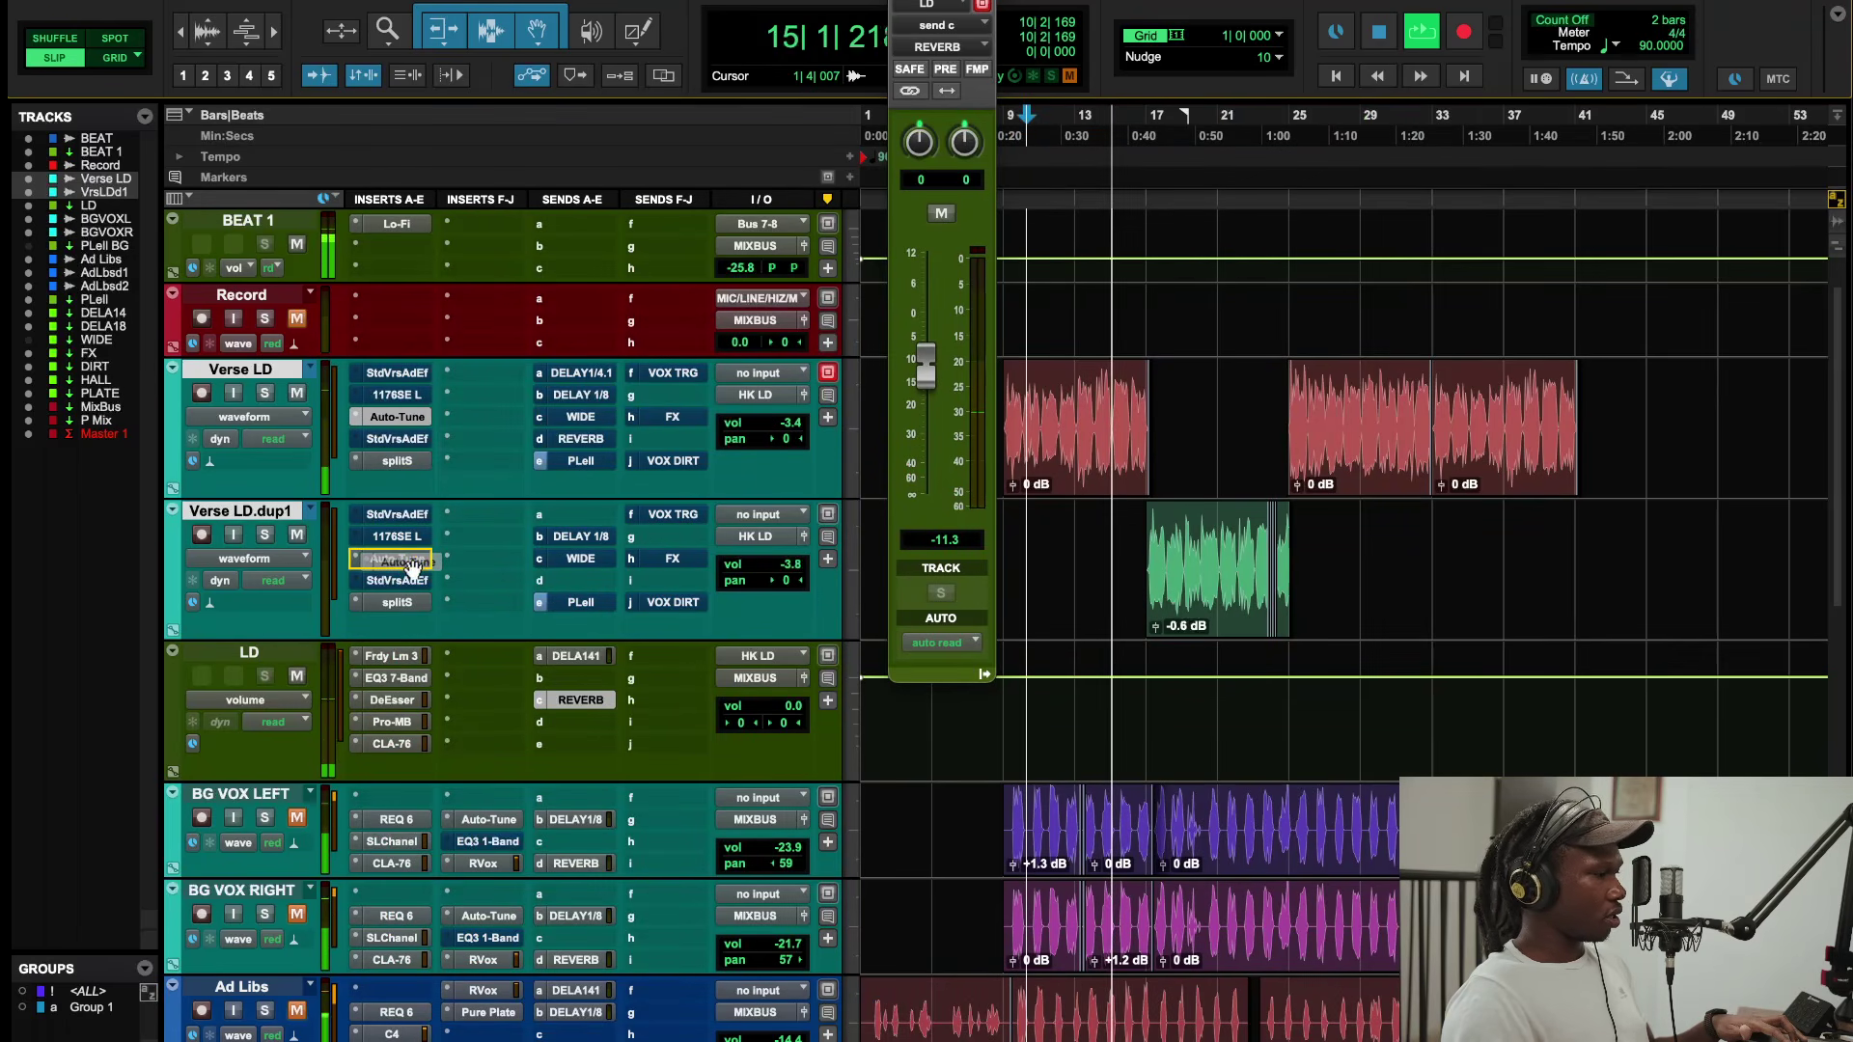
# Step: Insert Fresh Air in LD's insert slot g with Mid Air and High Air linked at 13 and the trim reduced
pyautogui.click(480, 685)
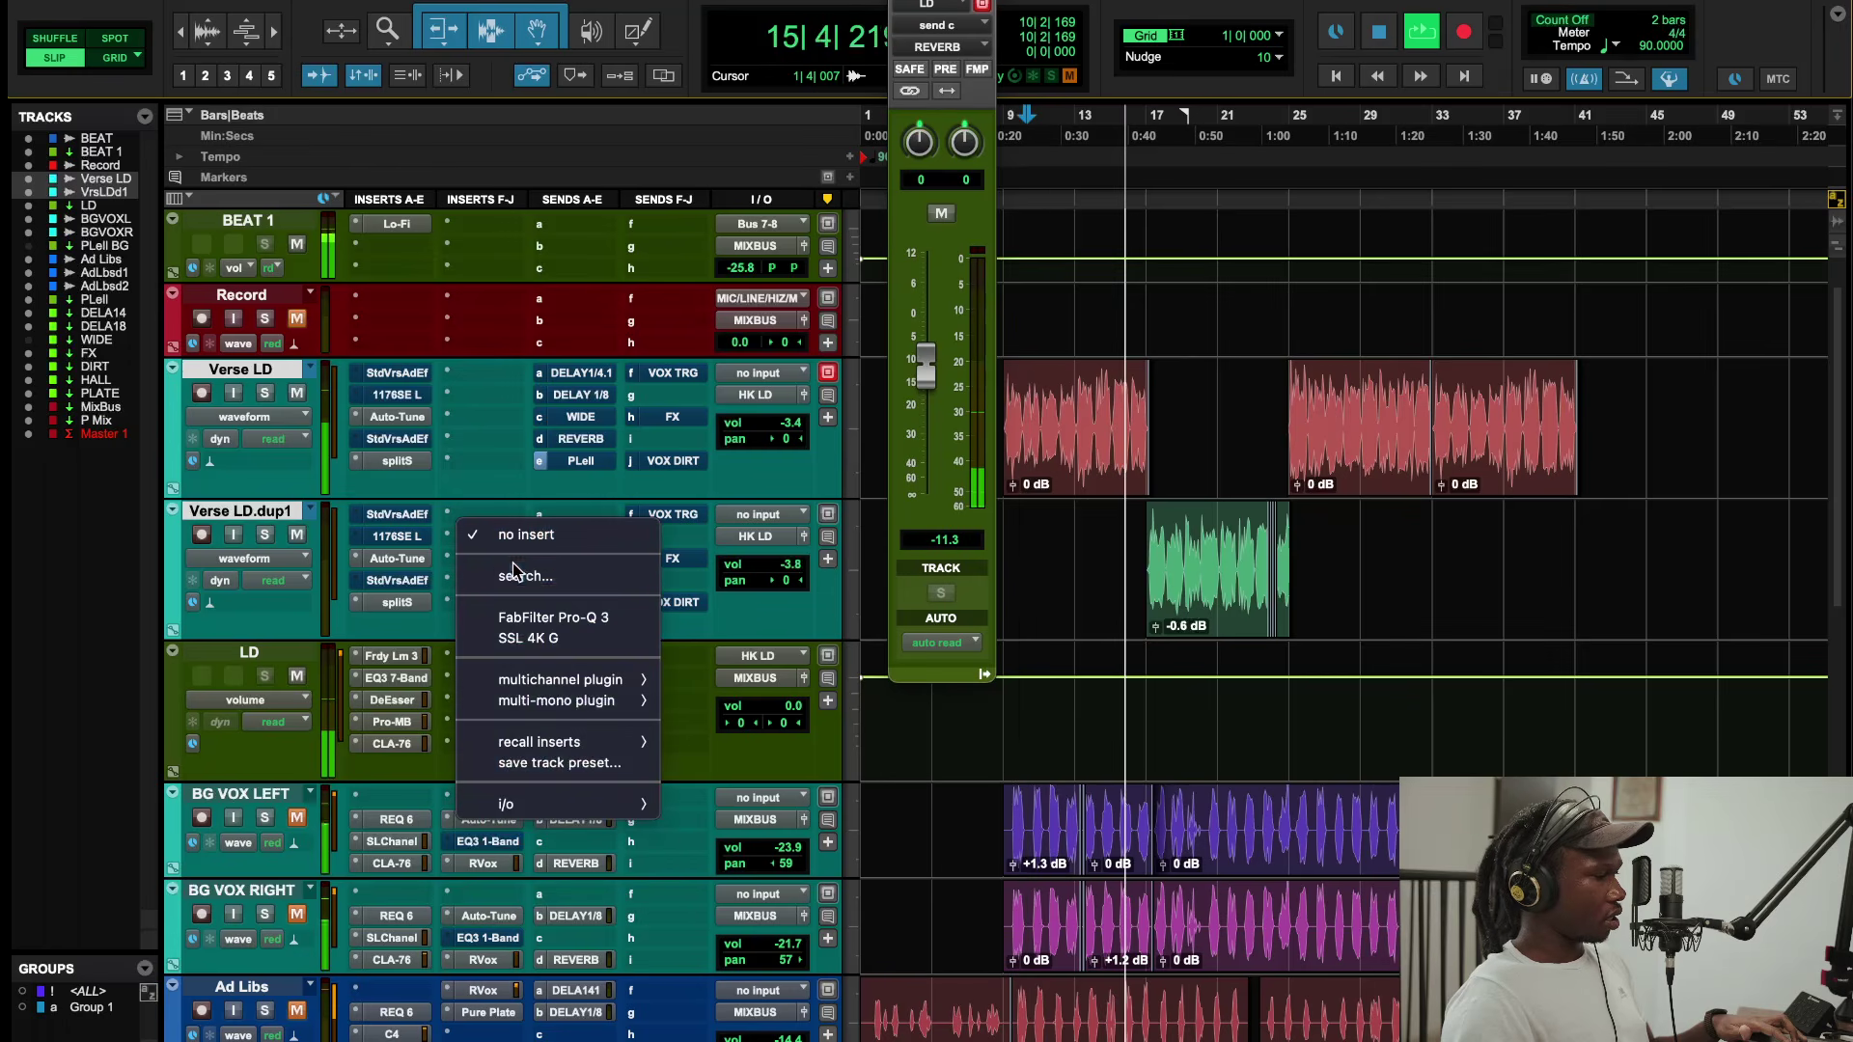
pyautogui.click(502, 574)
pyautogui.write('FRE')
pyautogui.press('Return')
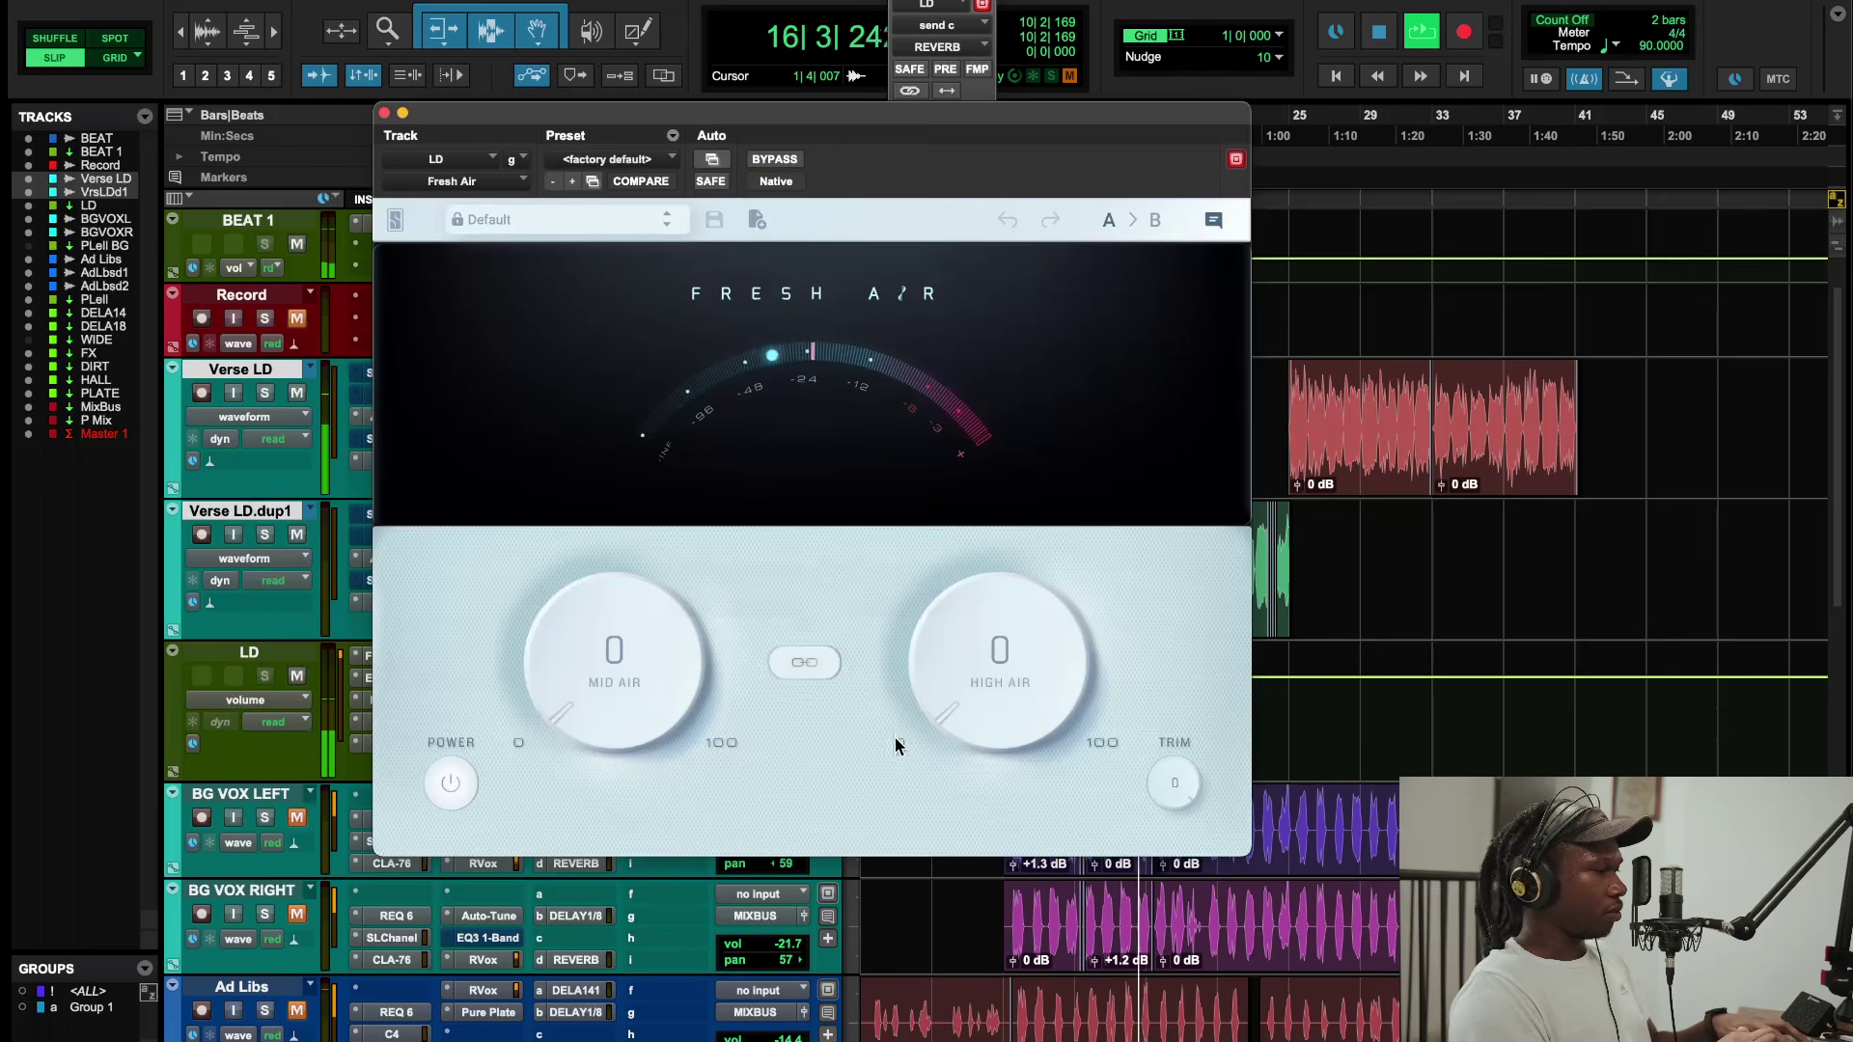
pyautogui.click(802, 660)
pyautogui.moveTo(1048, 674); pyautogui.dragTo(1056, 614)
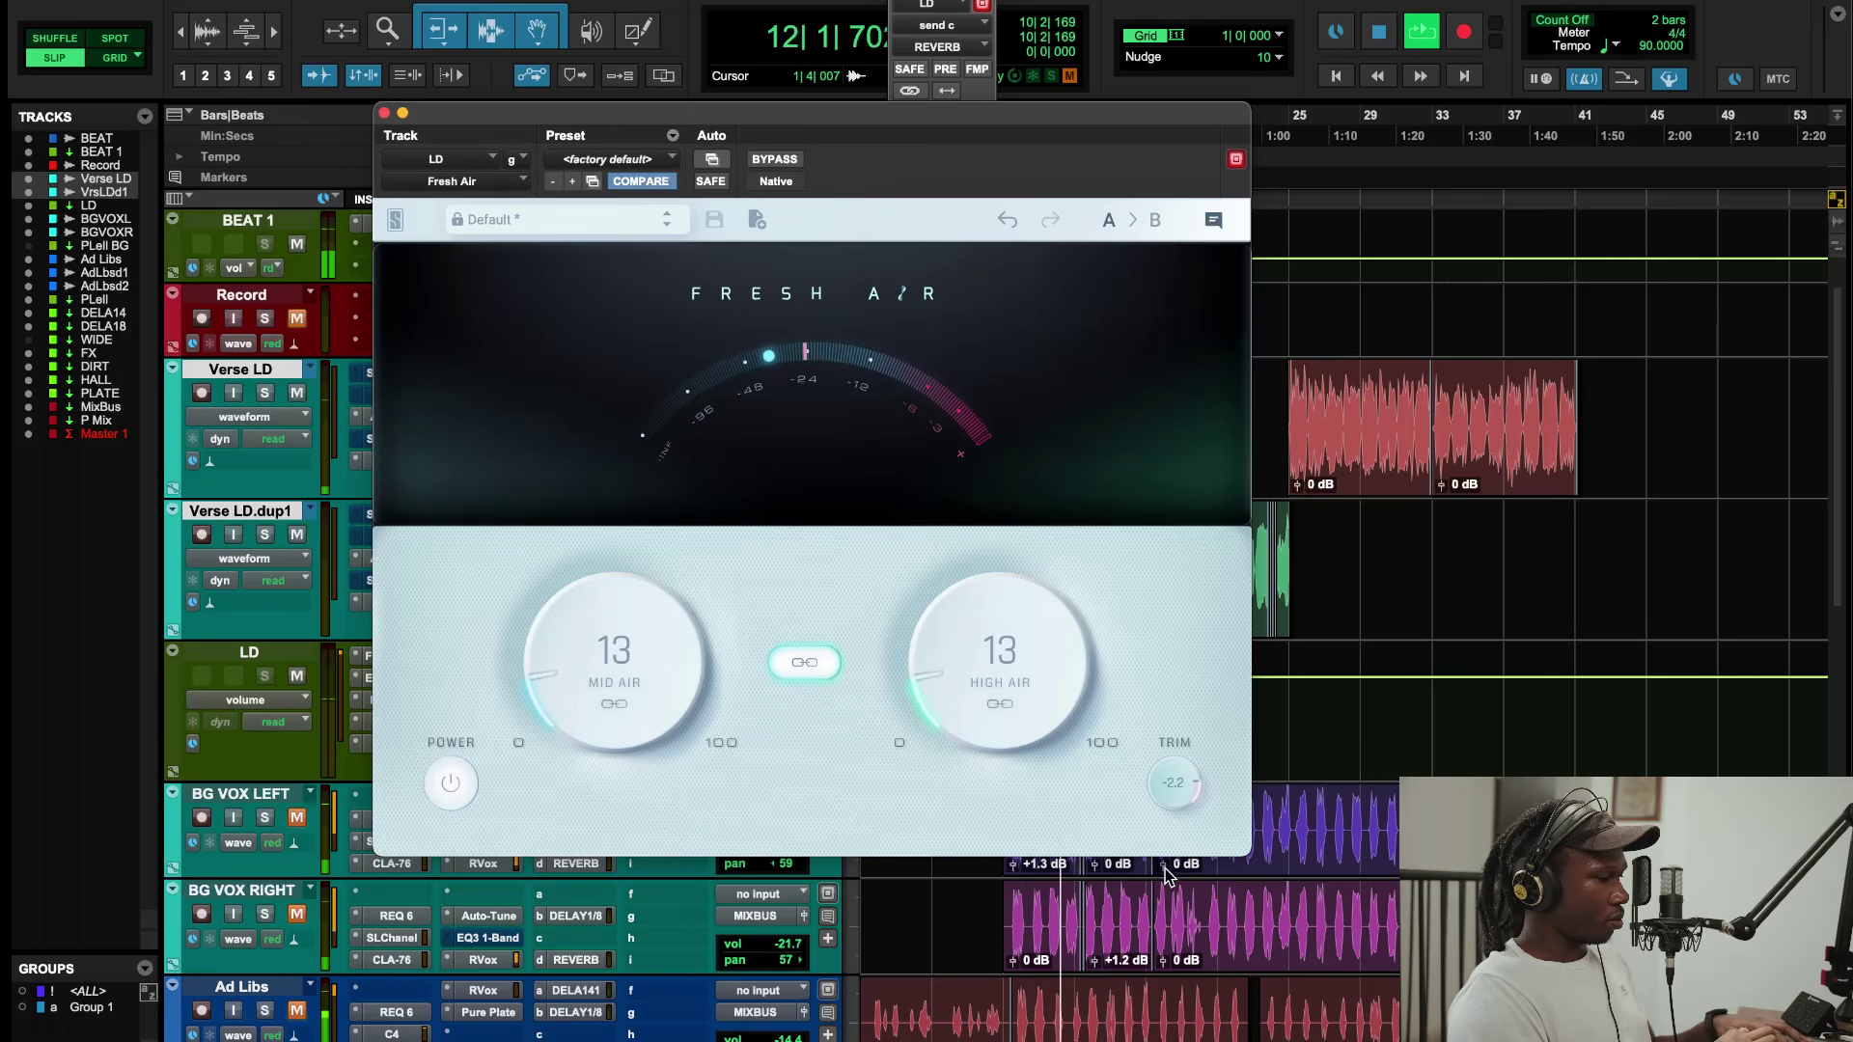
pyautogui.moveTo(1174, 799); pyautogui.dragTo(1181, 791)
pyautogui.click(383, 114)
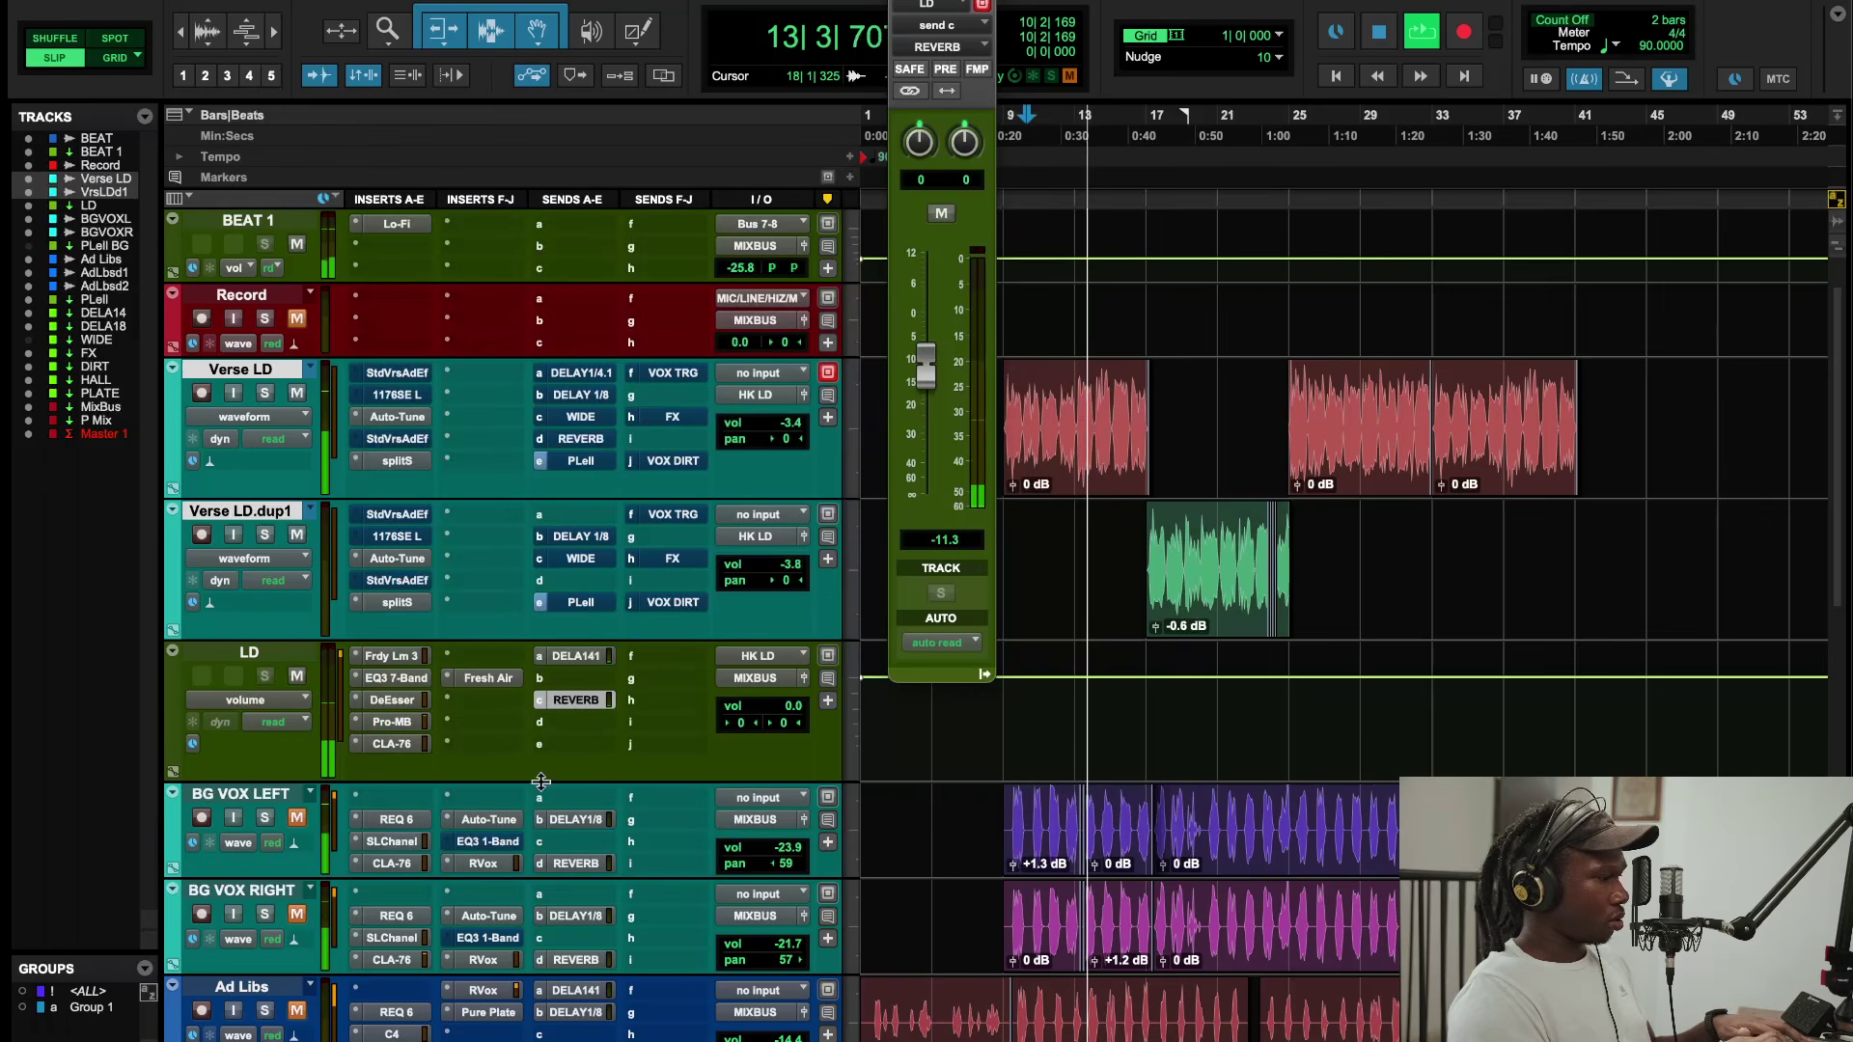
# Step: Insert soothe2 in LD's insert slot j, load its Voice of god preset, and close the plug-in
pyautogui.click(478, 601)
pyautogui.click(534, 639)
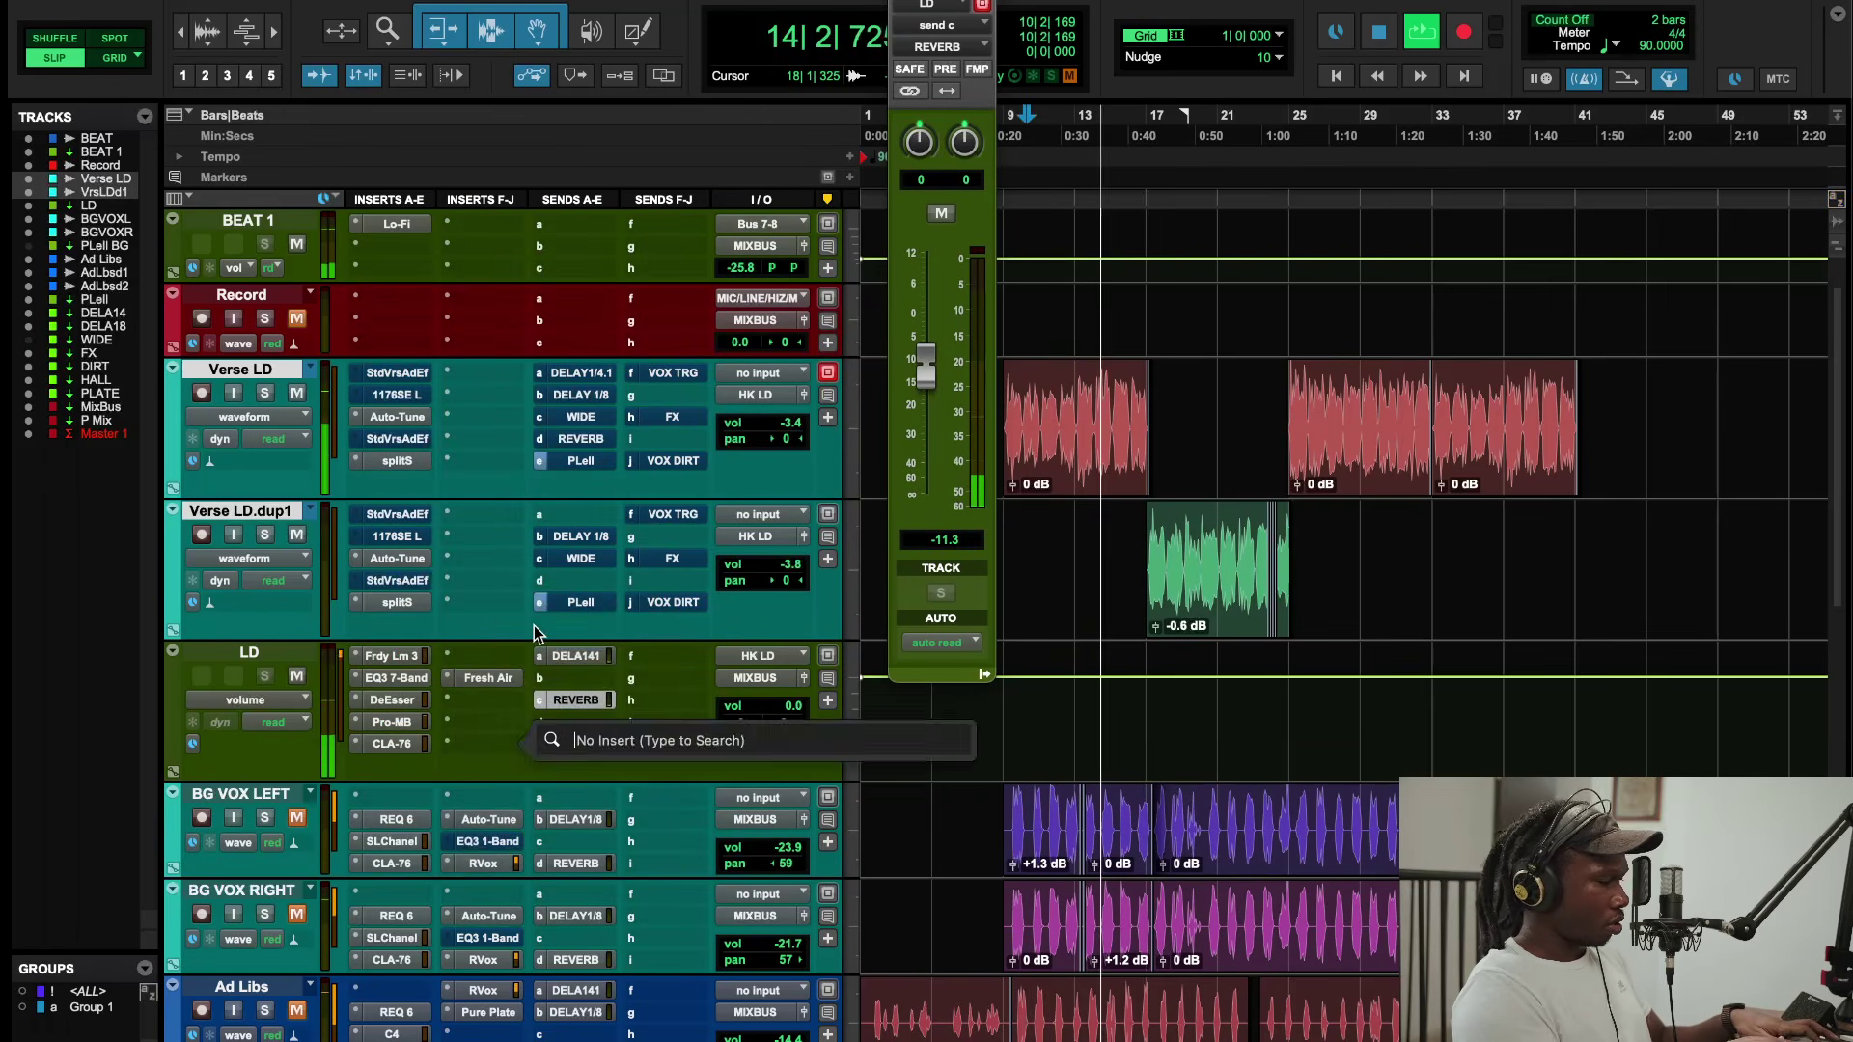
pyautogui.write('soot')
pyautogui.press('Return')
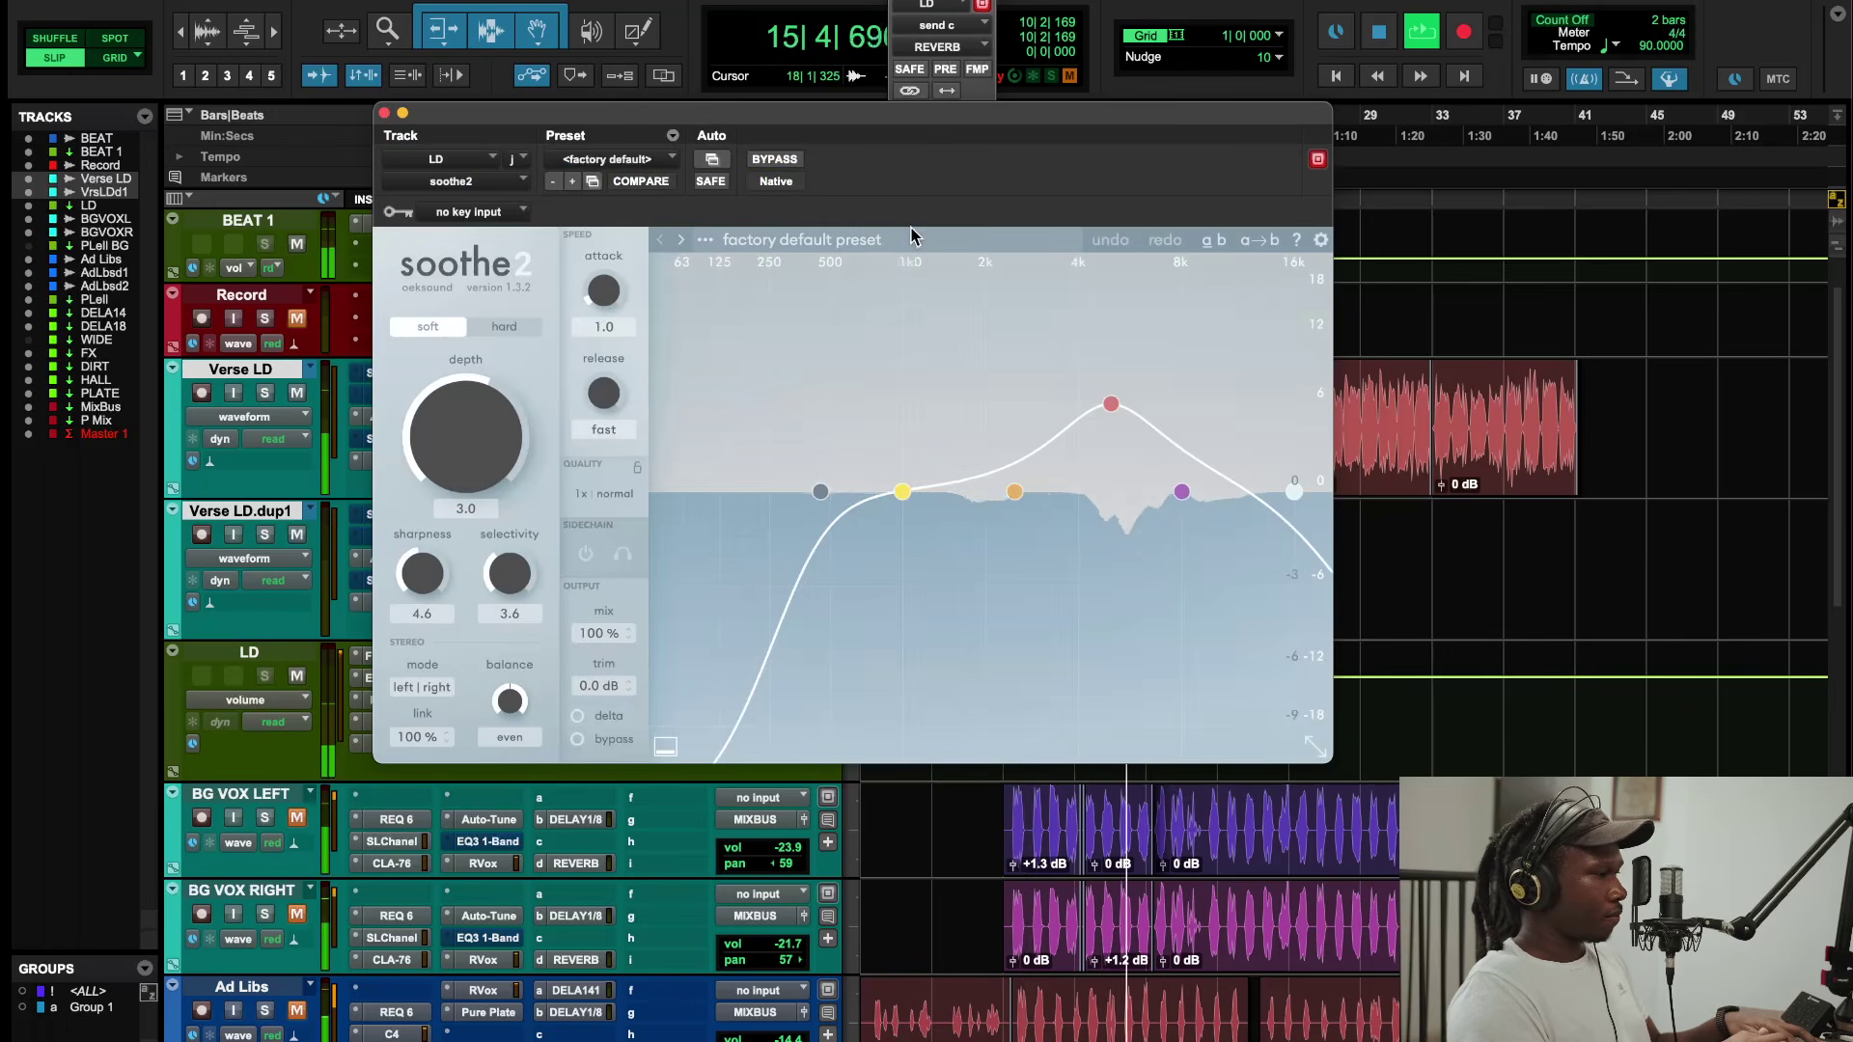
pyautogui.click(905, 243)
pyautogui.write('VOIC')
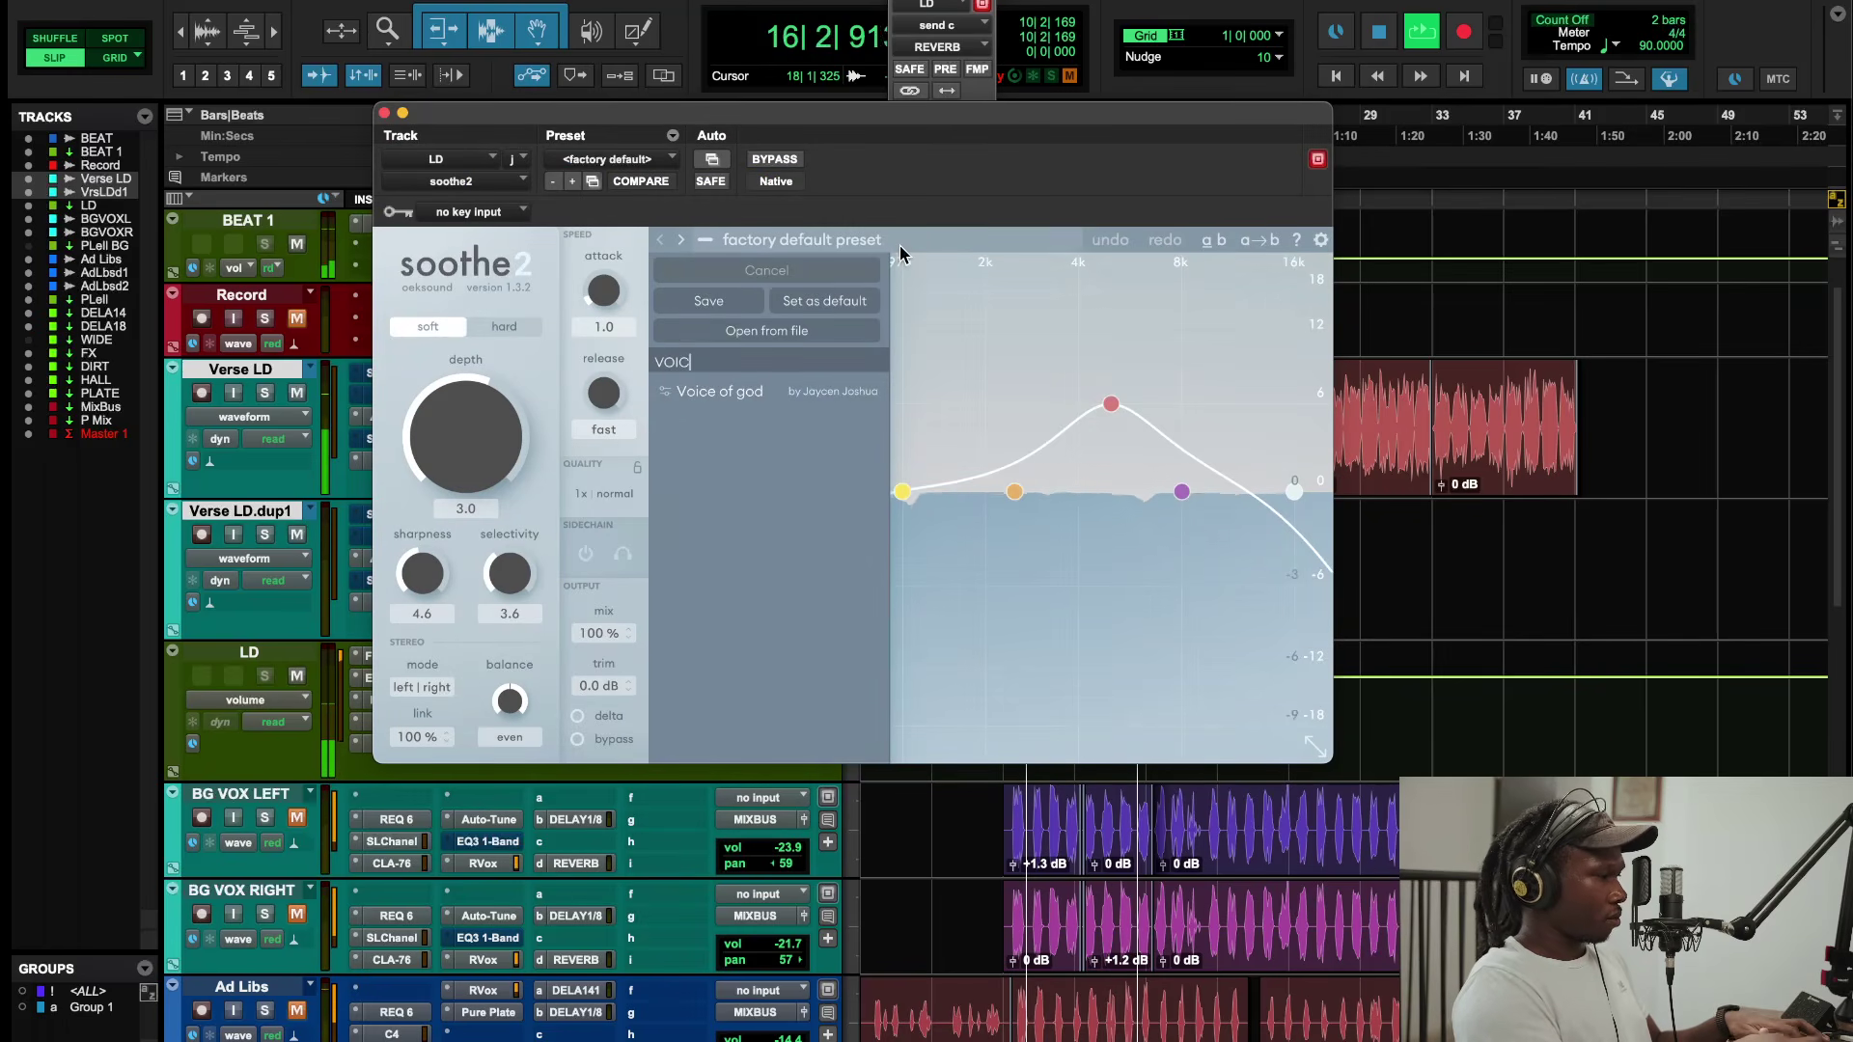
pyautogui.click(757, 384)
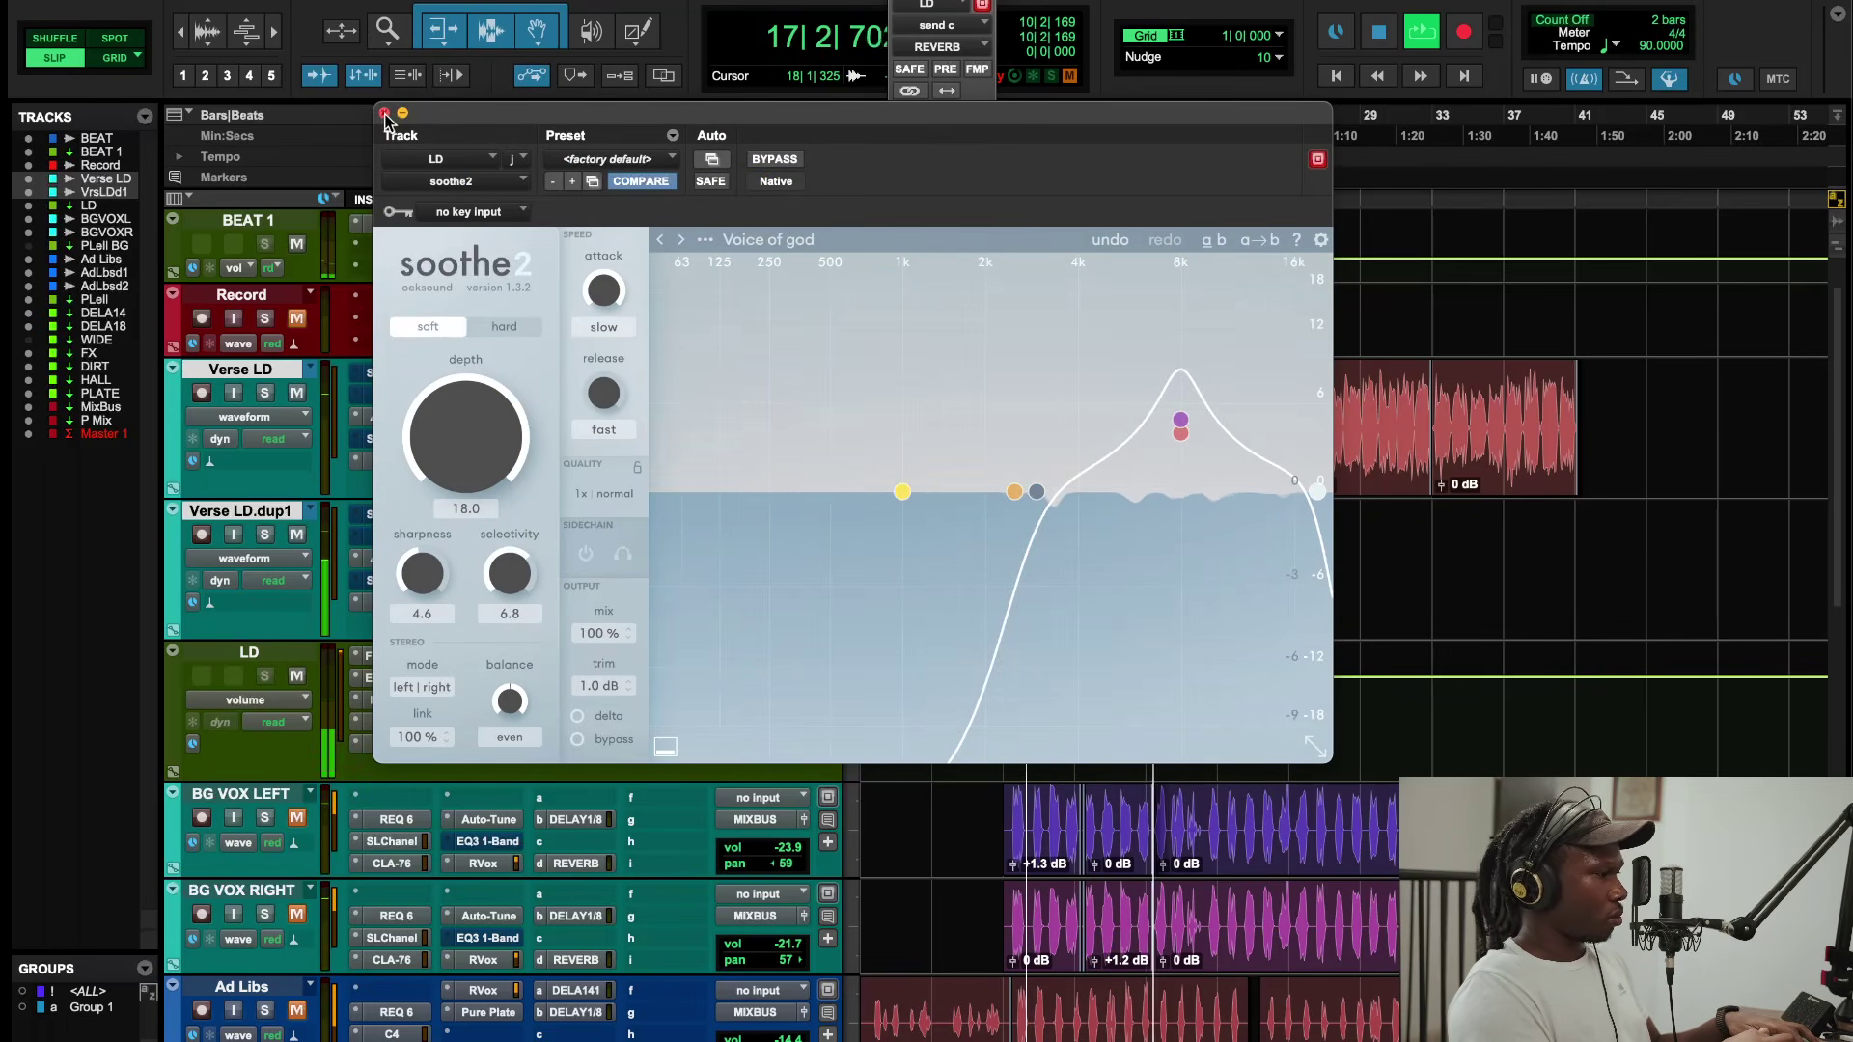
pyautogui.press('super+w')
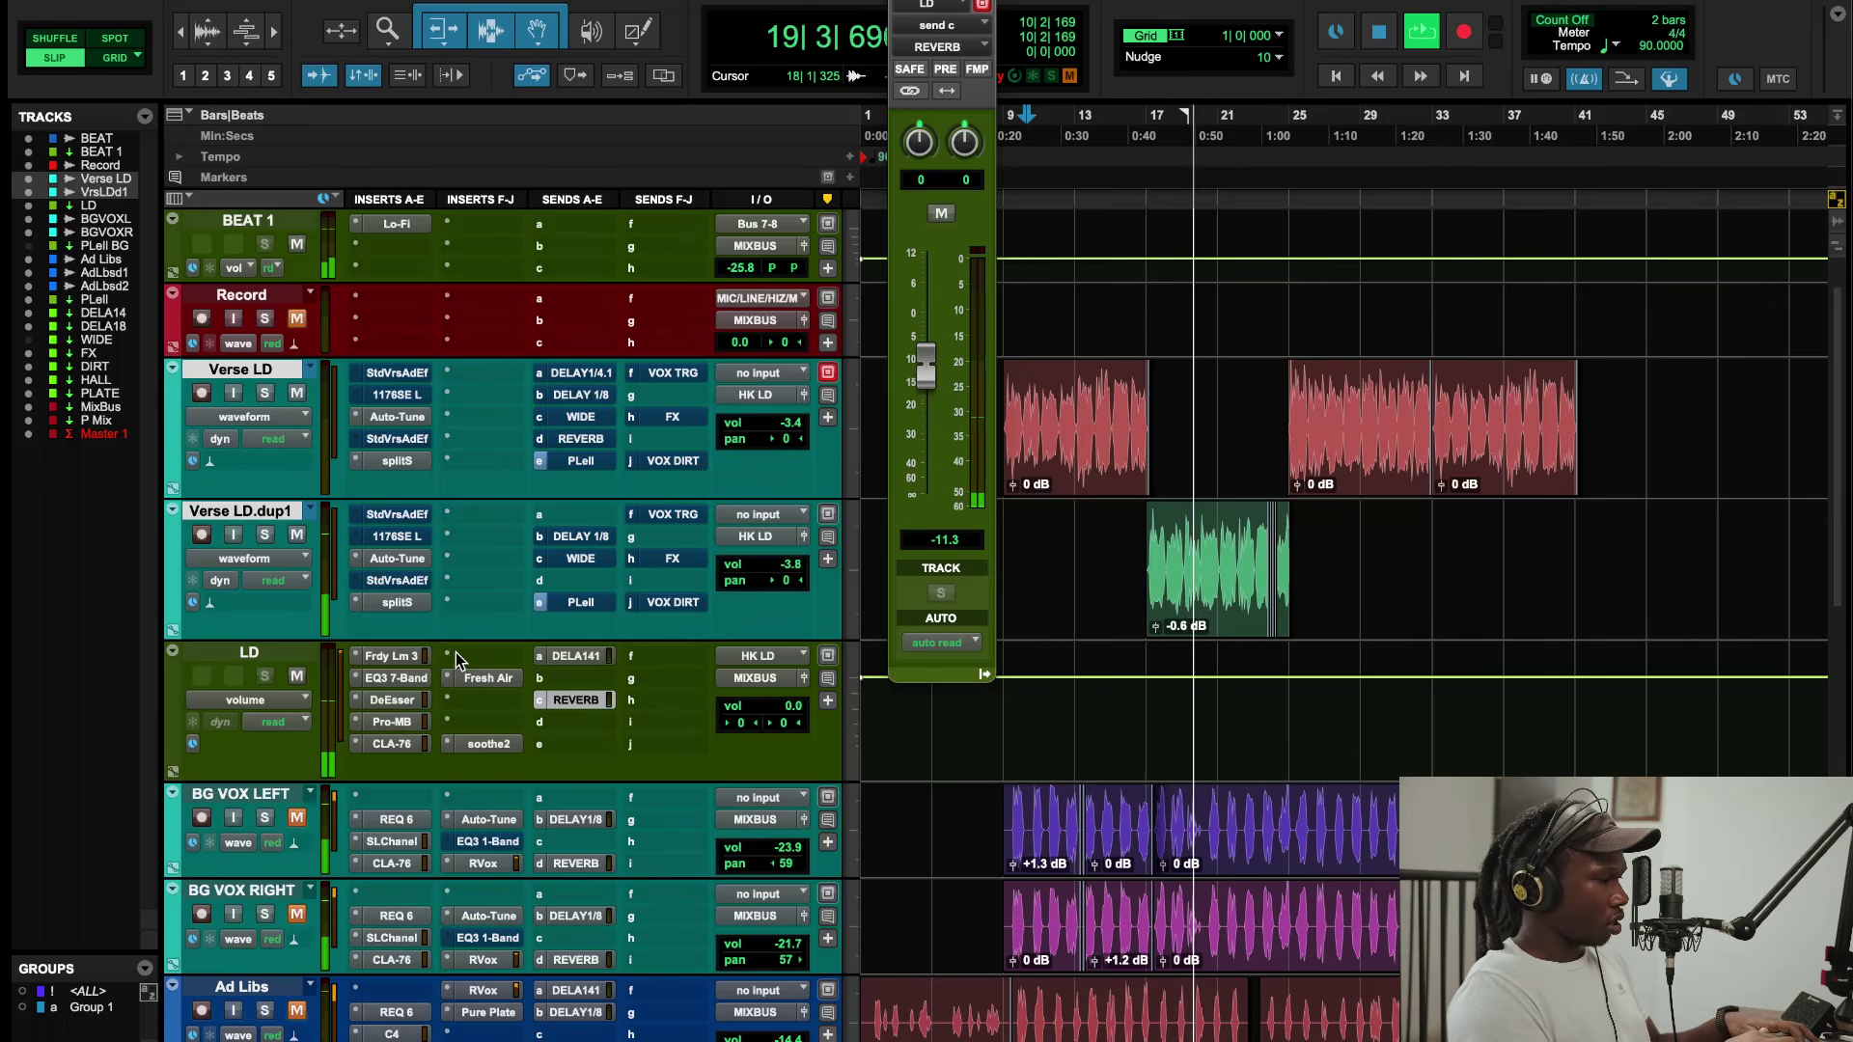
# Step: Stop playback and insert SSL 4K E (stereo) in the LD track's insert slot f
pyautogui.press('space')
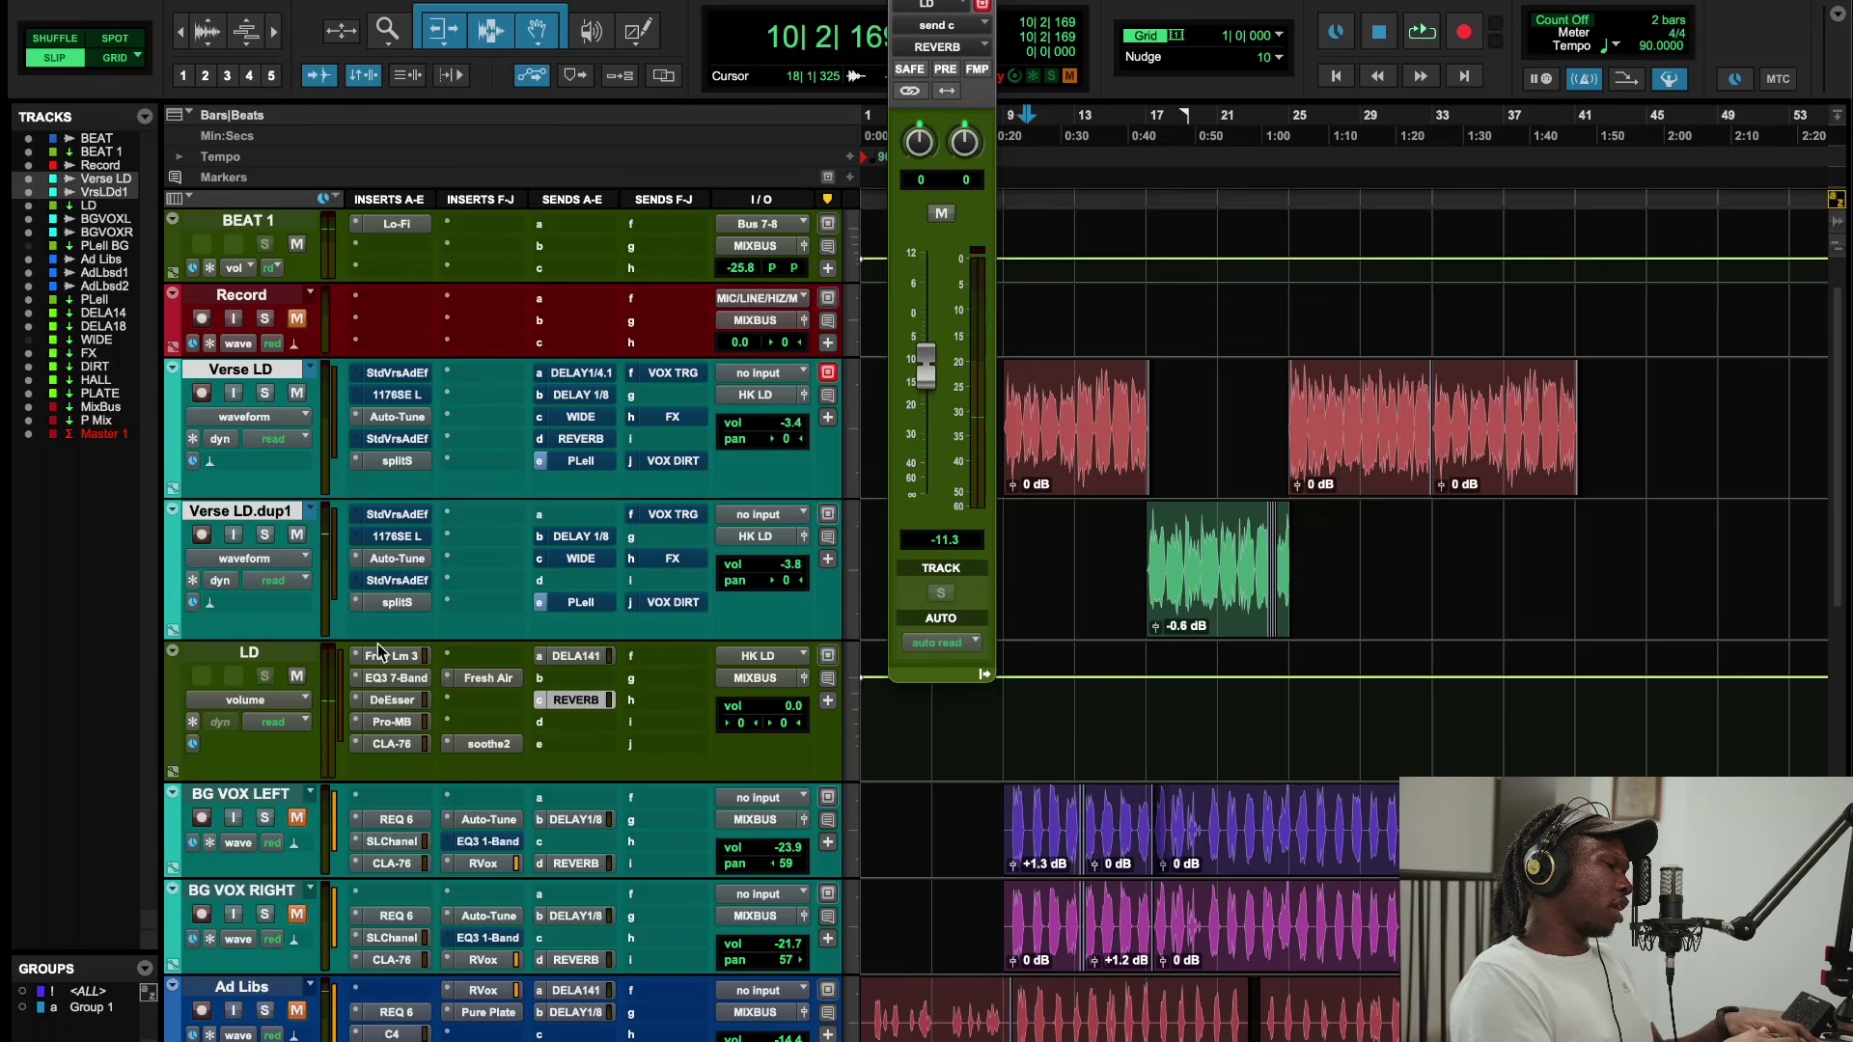
pyautogui.click(473, 652)
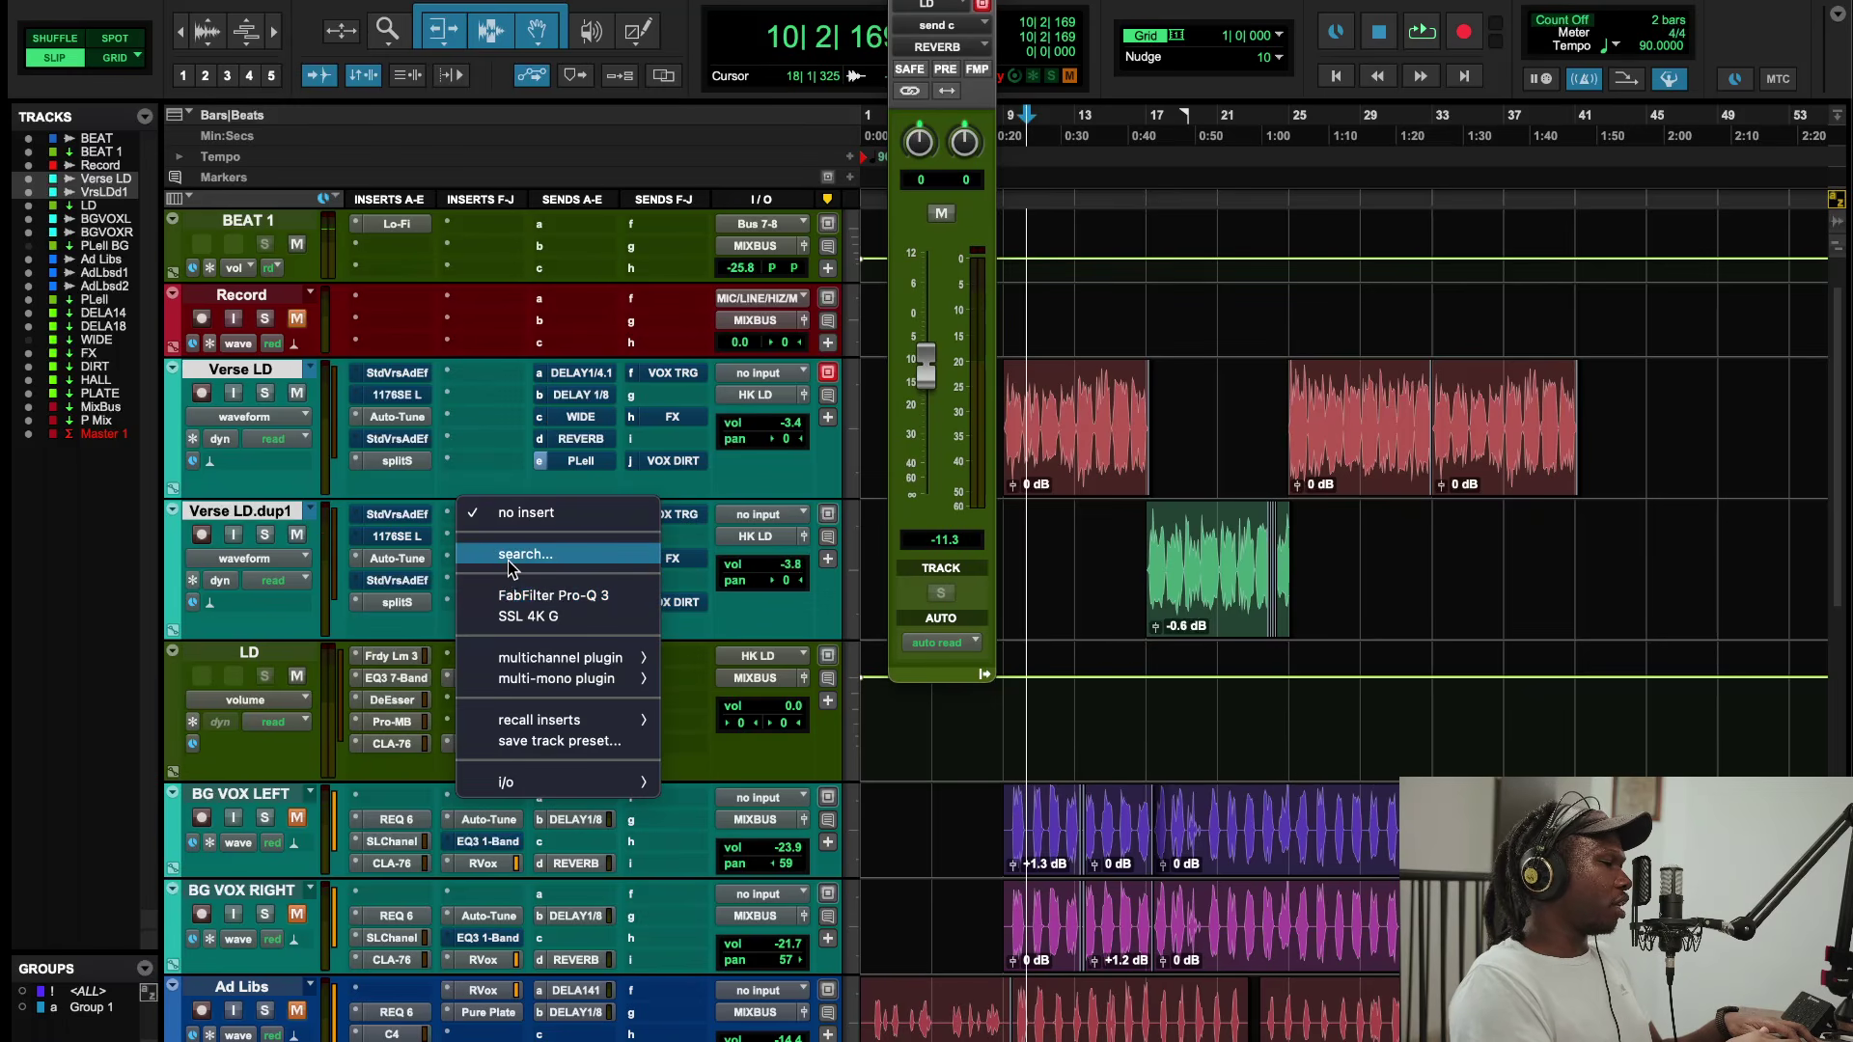
pyautogui.click(510, 555)
pyautogui.write('ss')
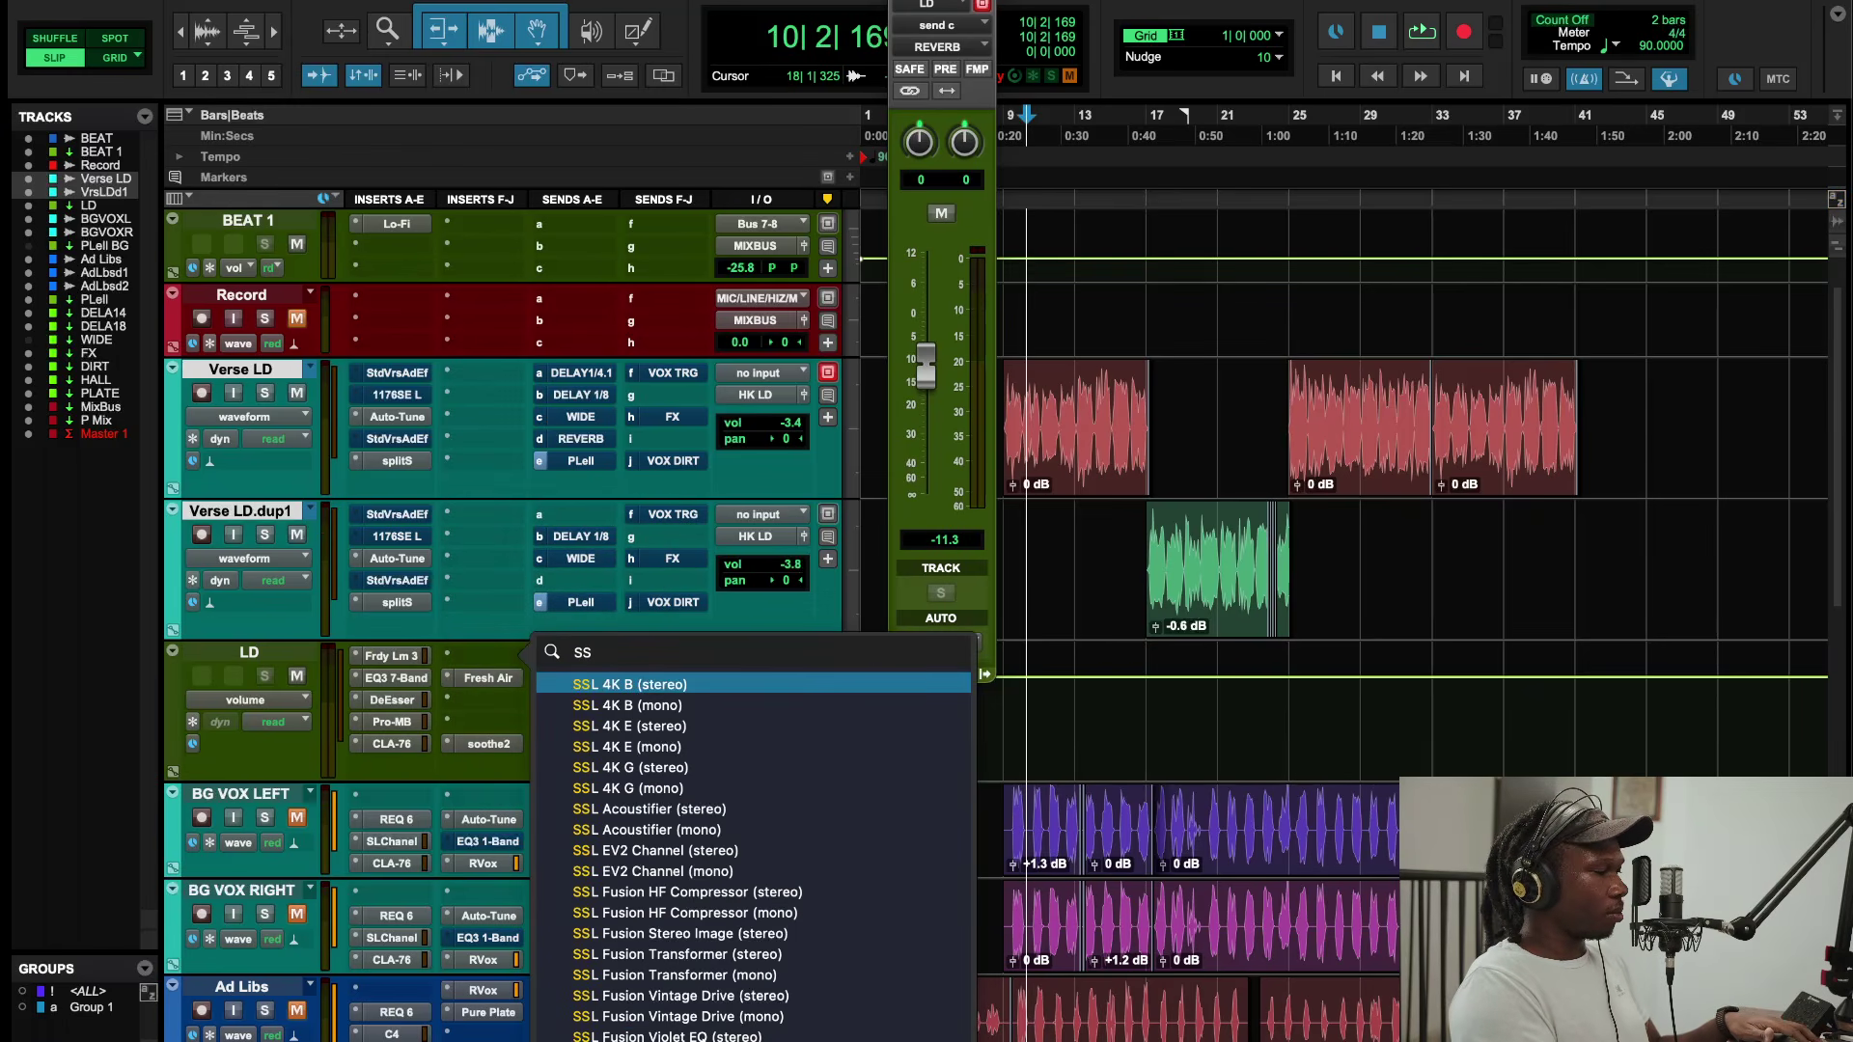
pyautogui.press('Down')
pyautogui.press('Down')
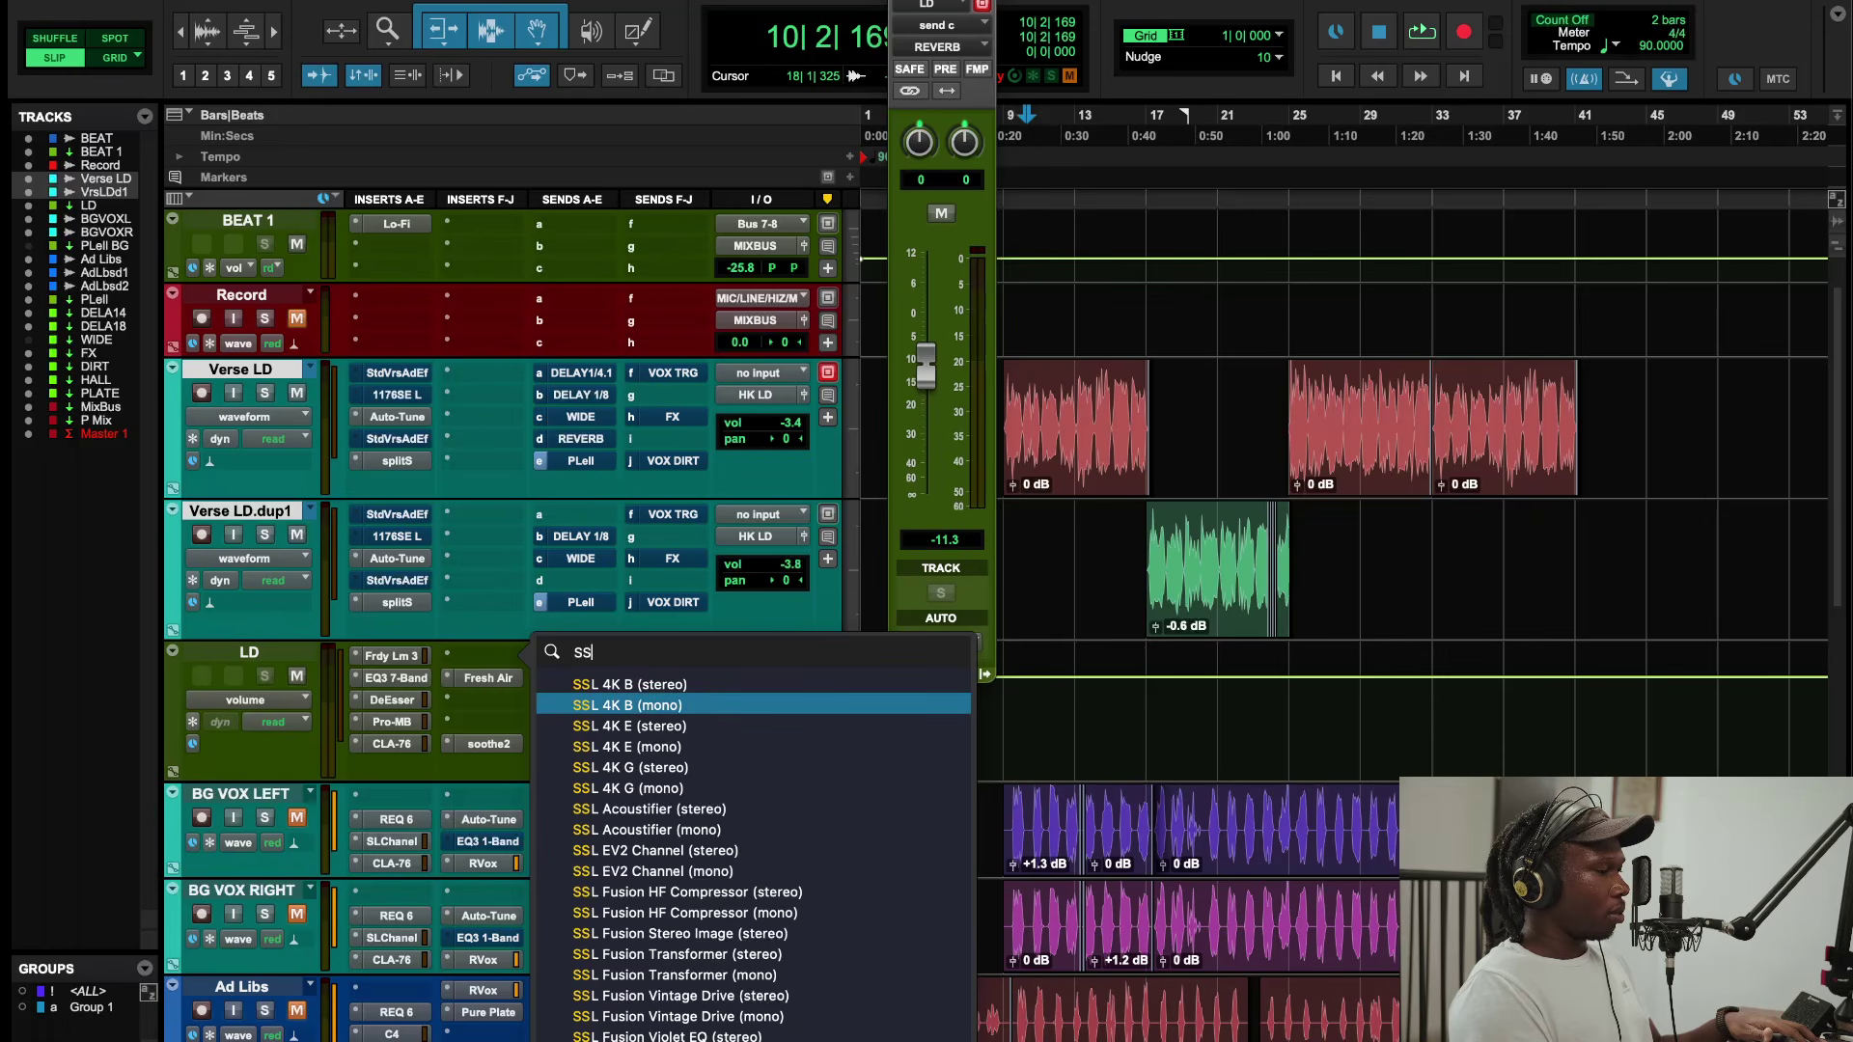
pyautogui.press('Return')
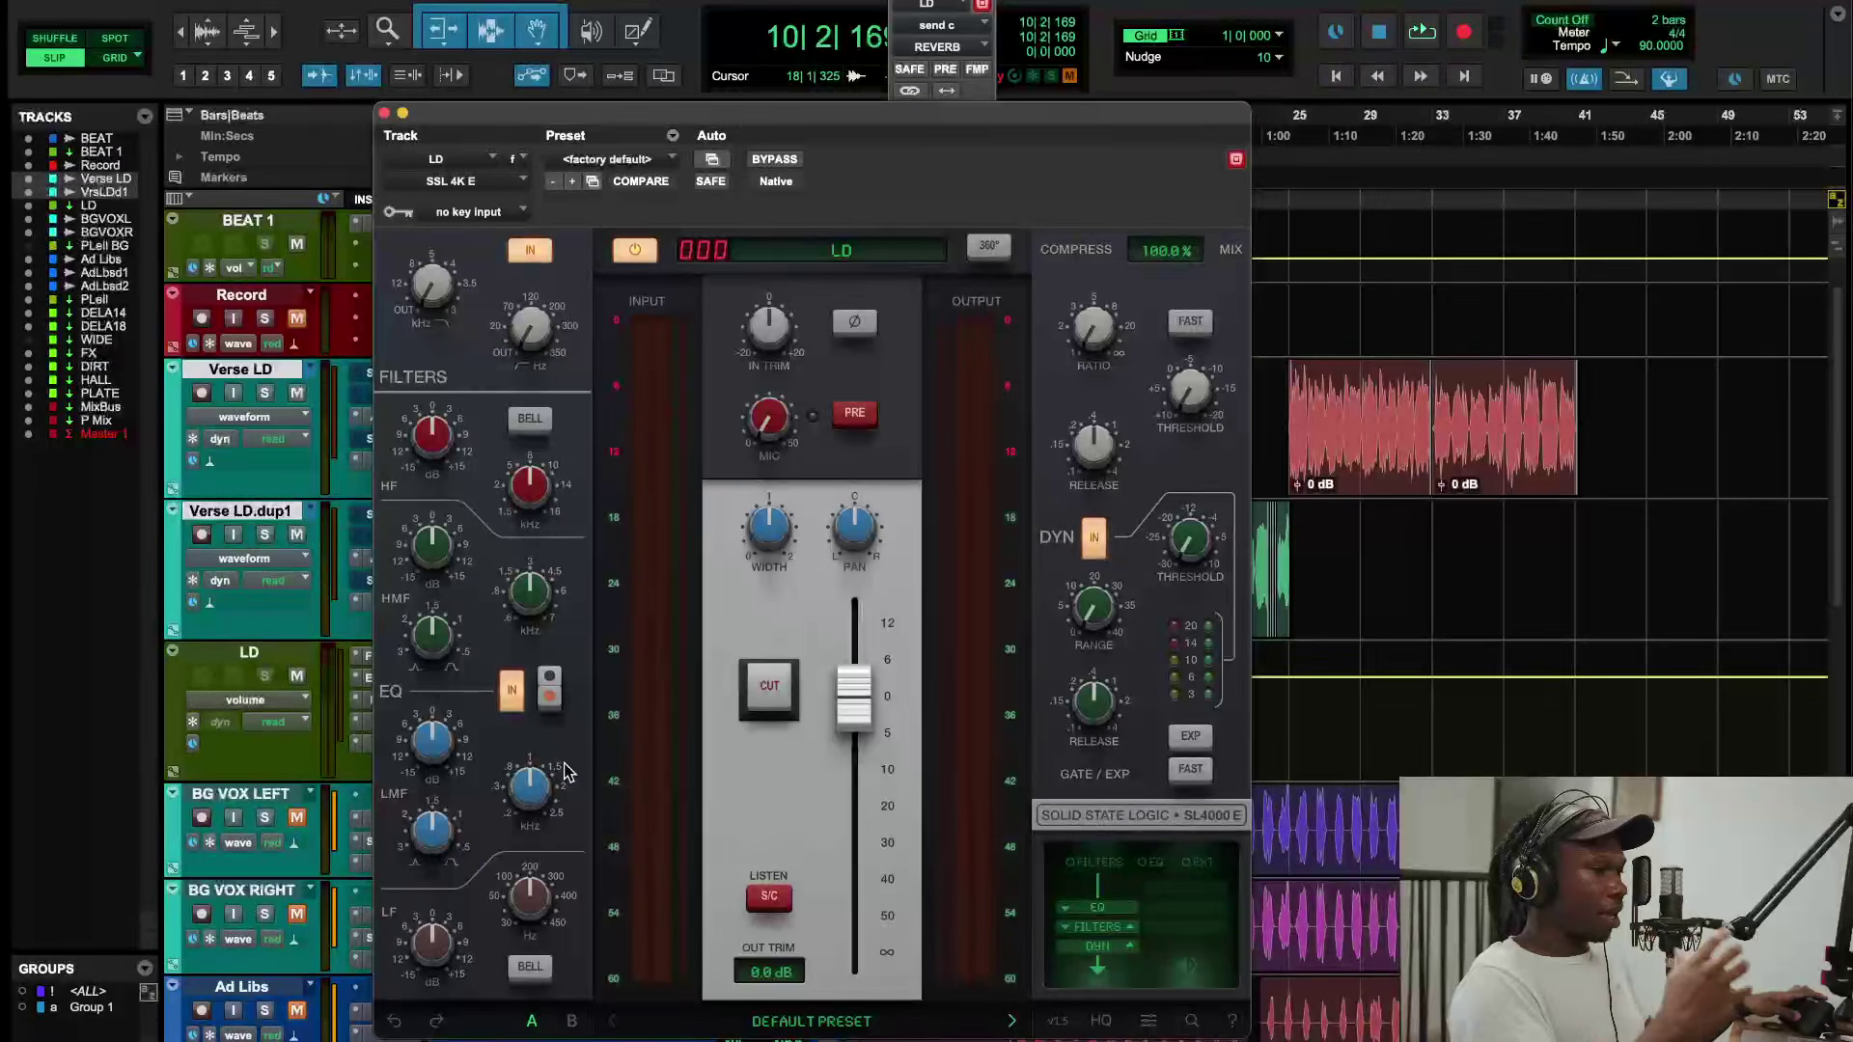
# Step: Raise the high-pass filter frequency in the SSL 4K E during playback, then stop playback
pyautogui.press('space')
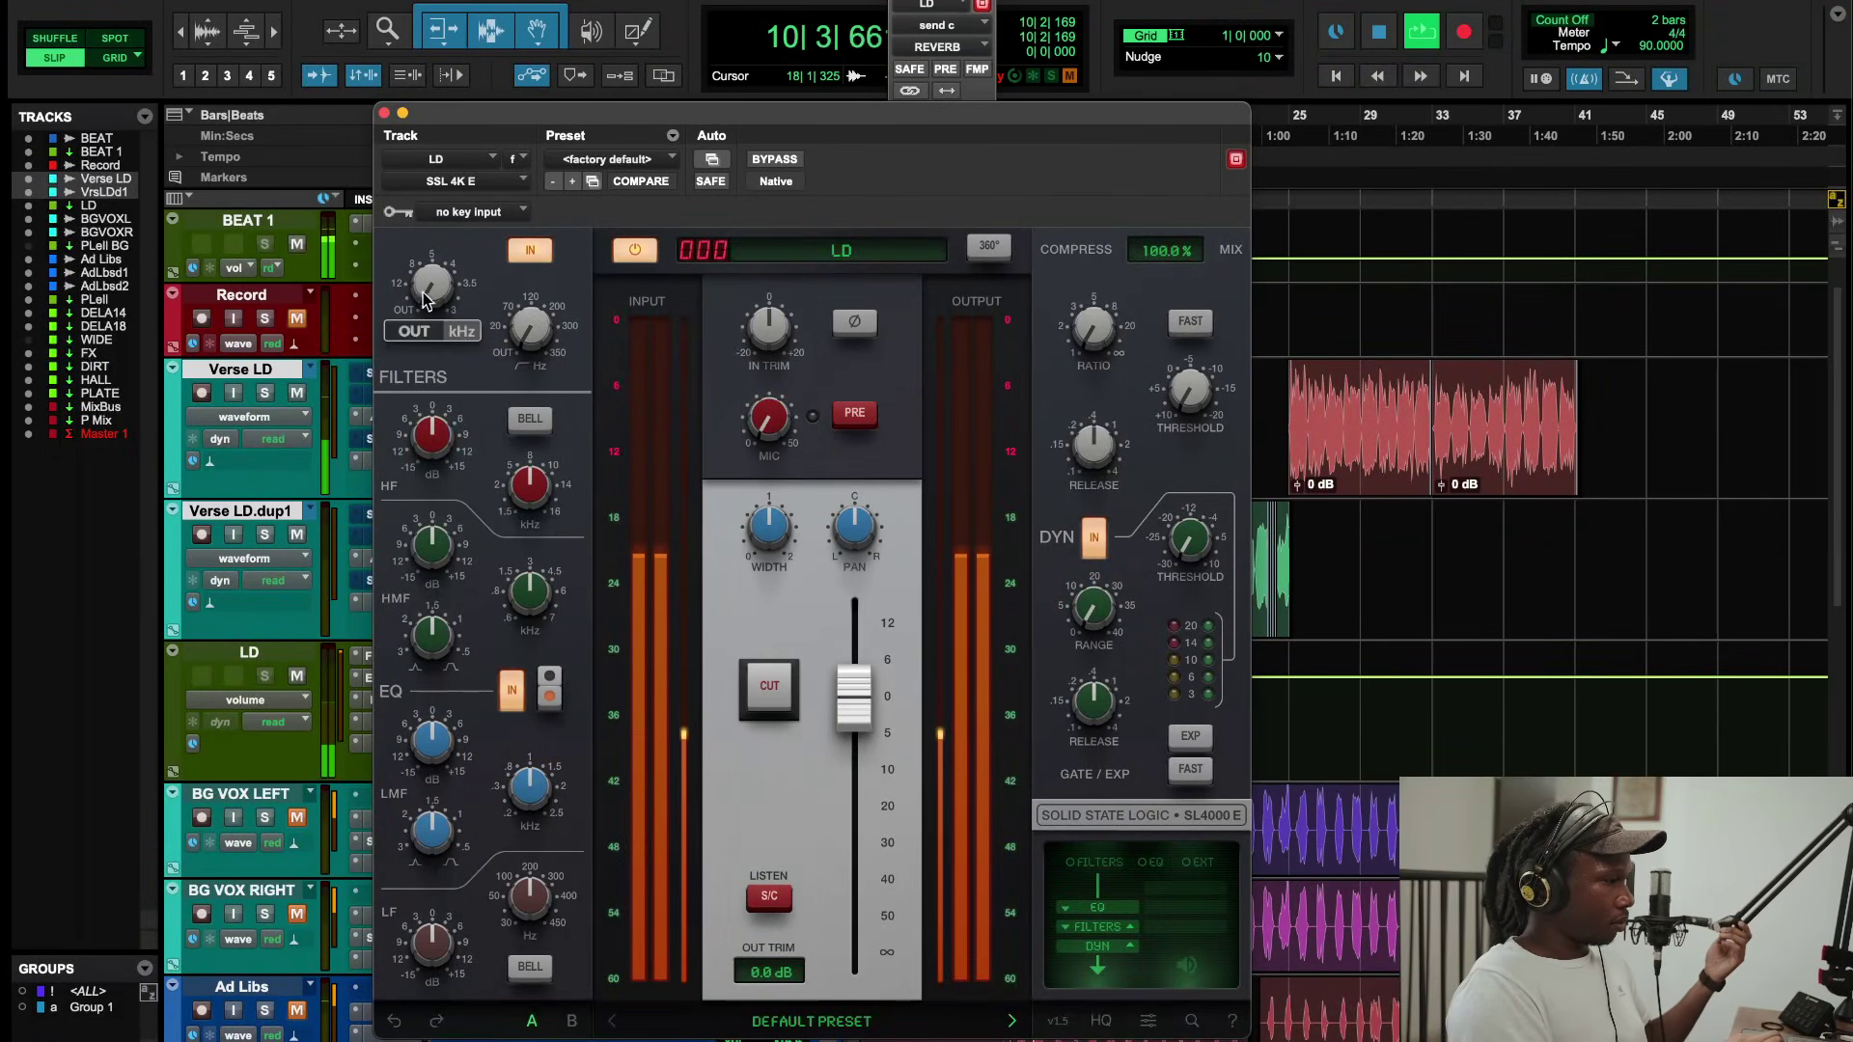
pyautogui.moveTo(529, 344); pyautogui.dragTo(545, 290)
pyautogui.press('space')
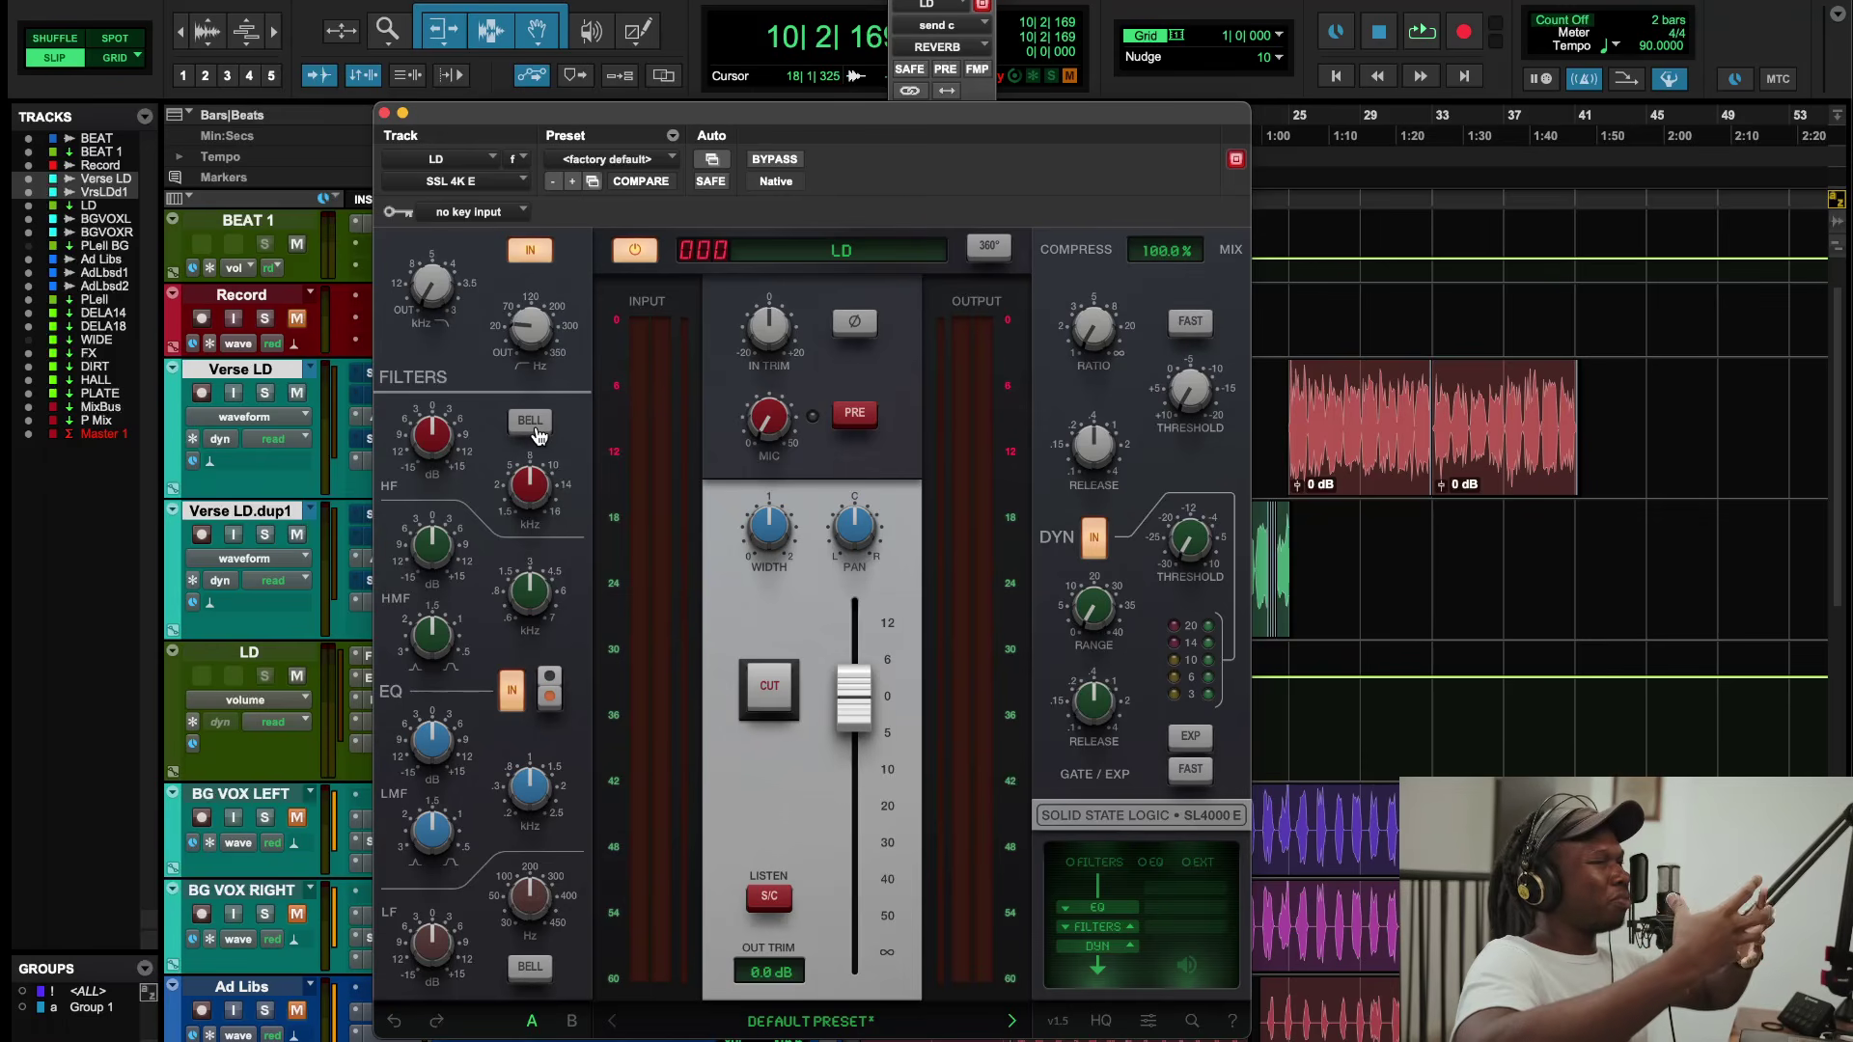
# Step: During playback, compare the SSL 4K E bypassed and active, and cut its LMF band by 1.5 dB at a lower frequency
pyautogui.press('space')
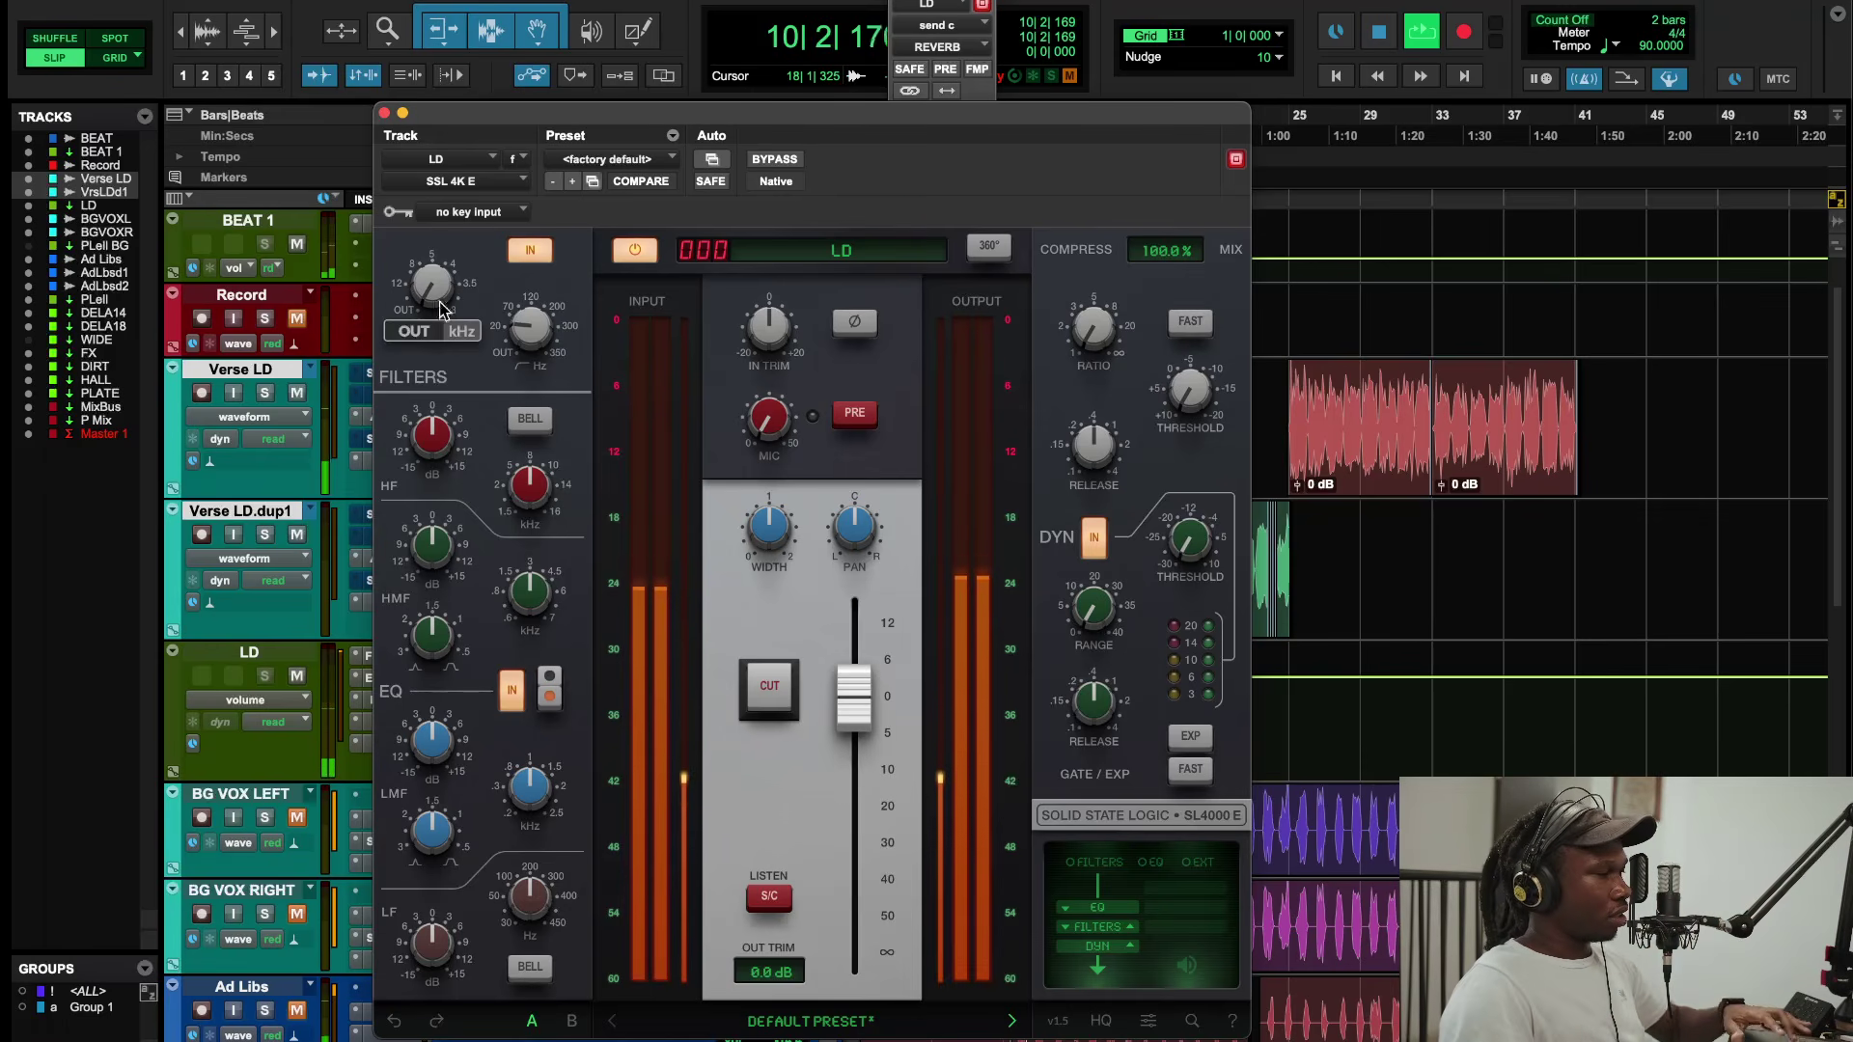
pyautogui.click(762, 162)
pyautogui.click(763, 162)
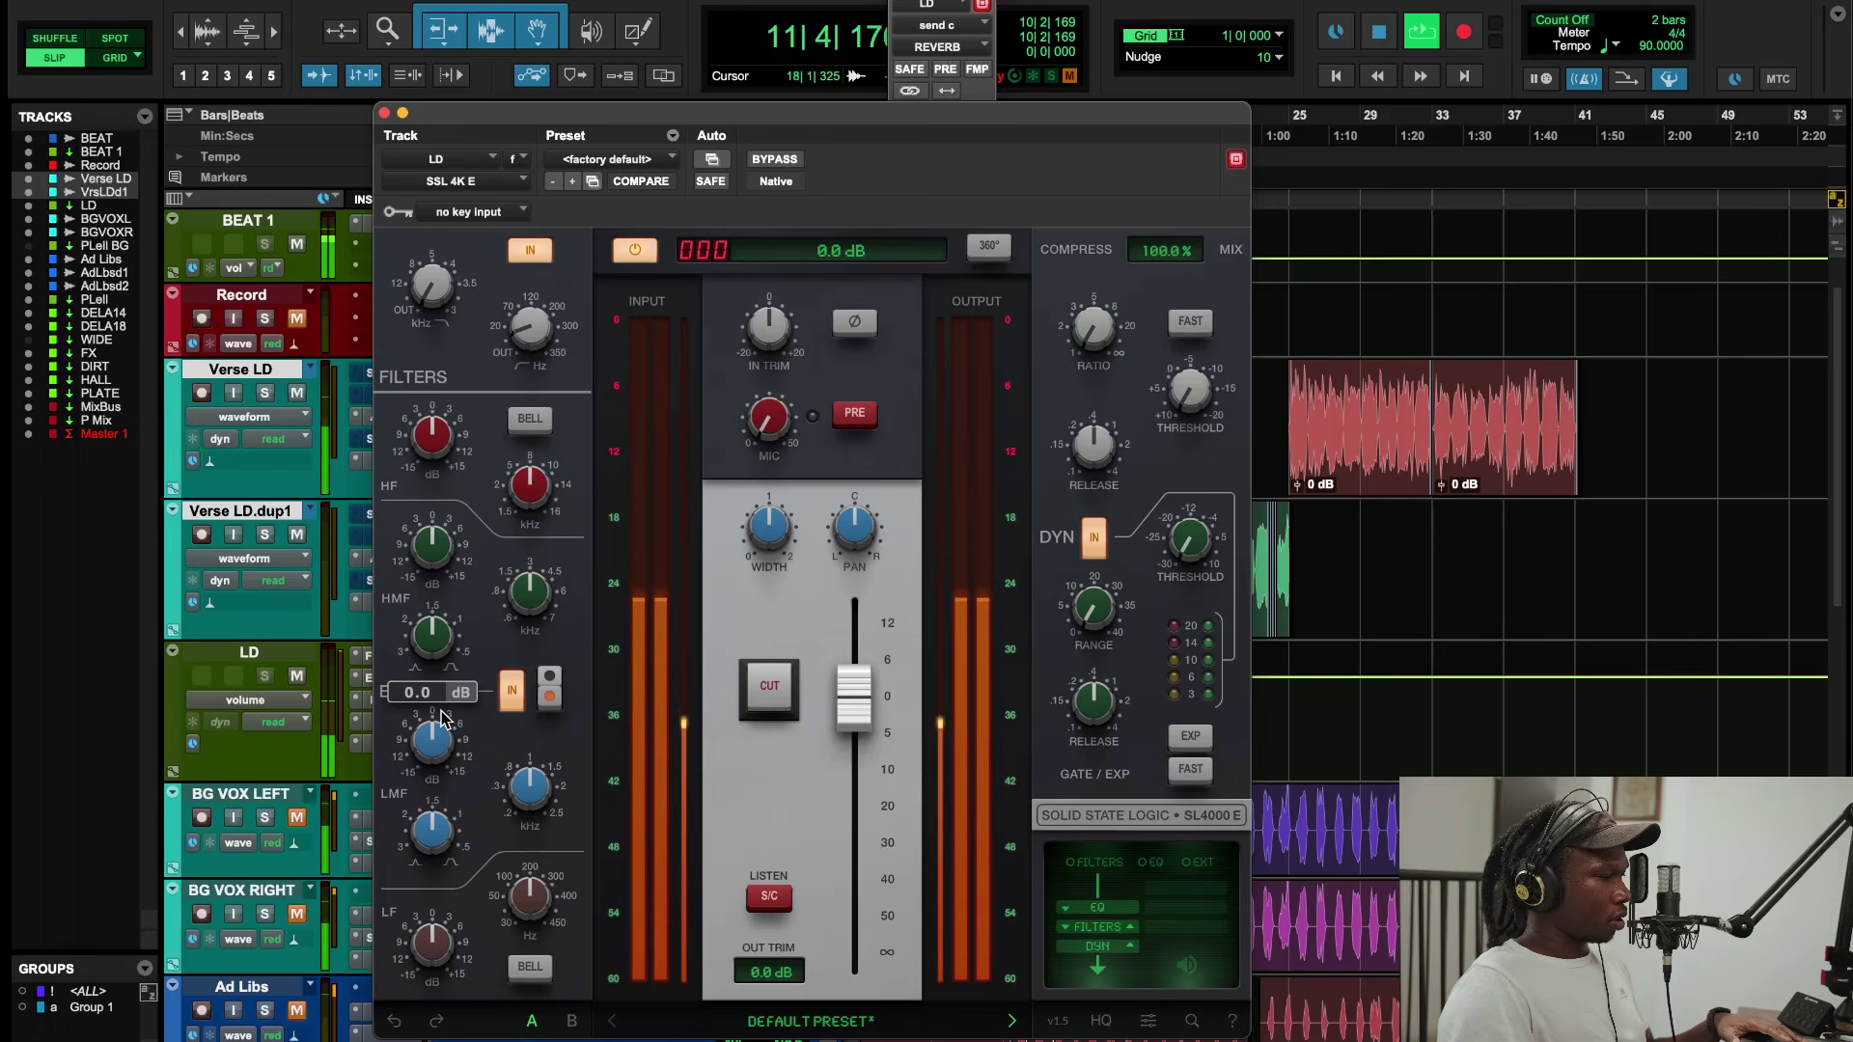
pyautogui.moveTo(439, 839)
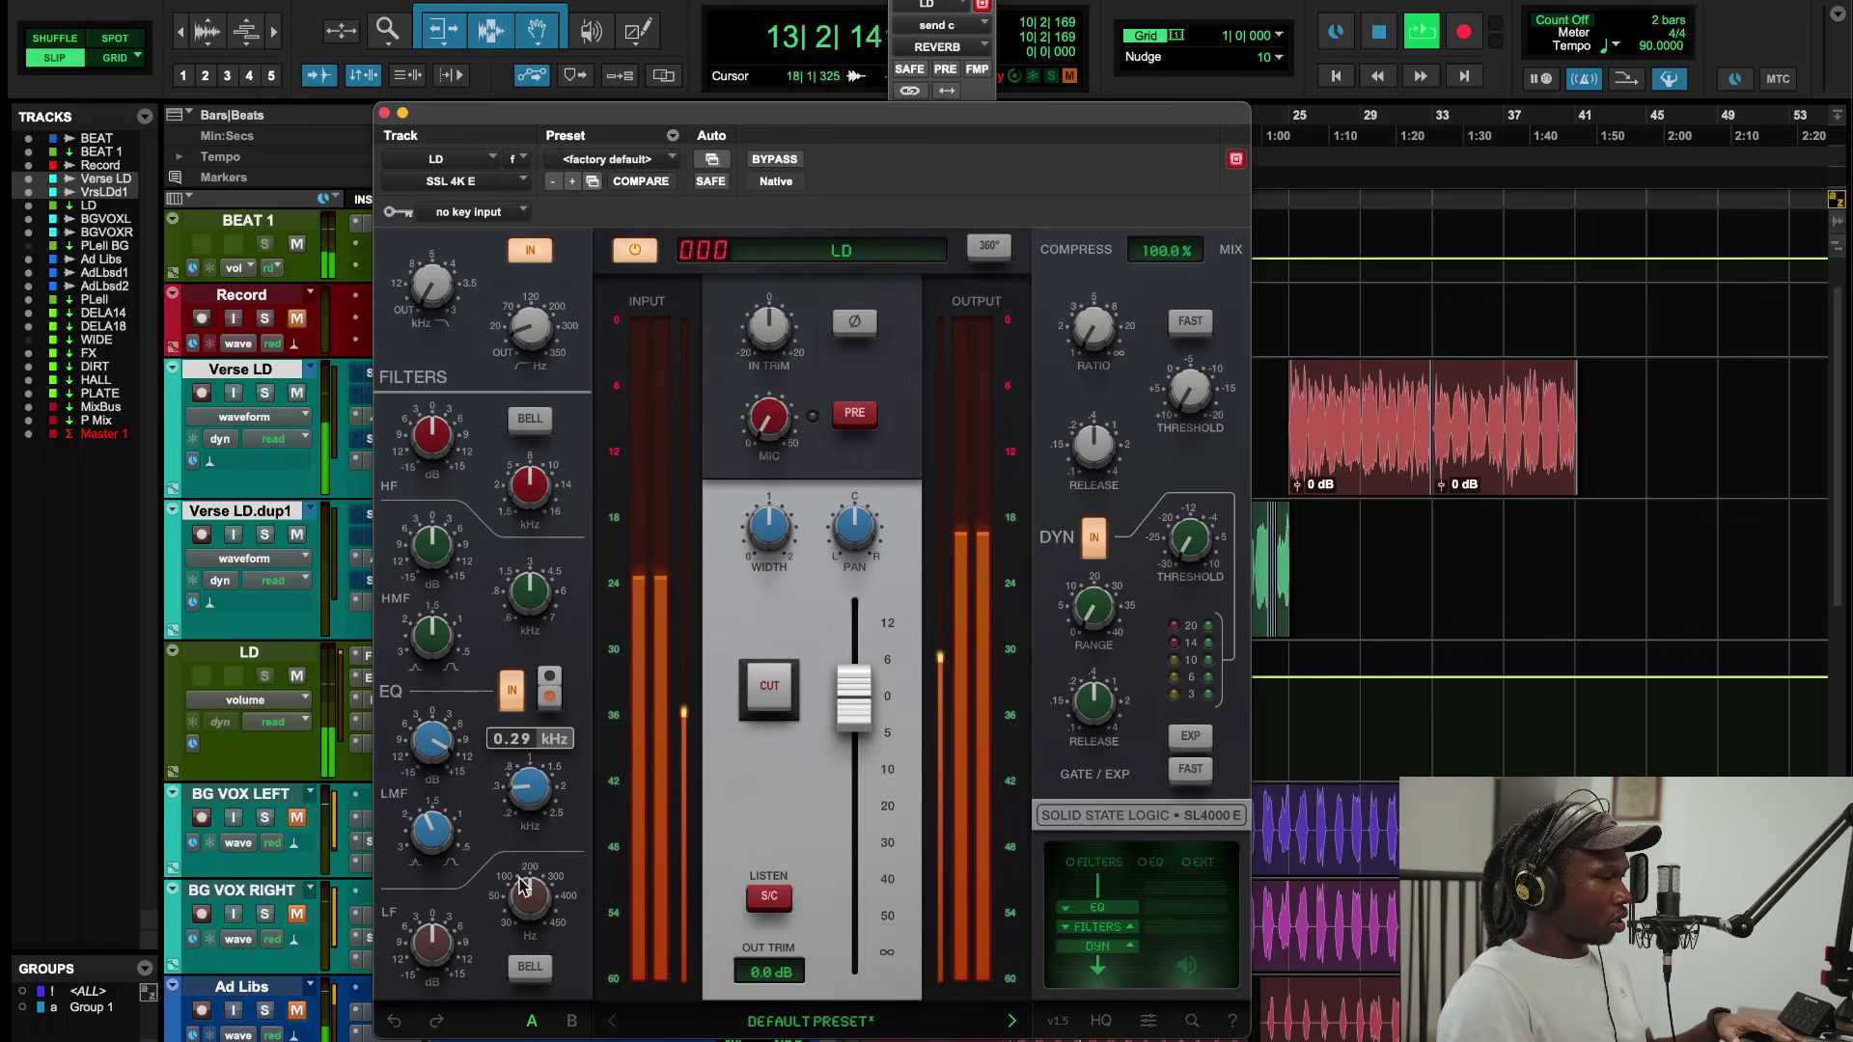
pyautogui.moveTo(425, 739)
pyautogui.moveTo(469, 920)
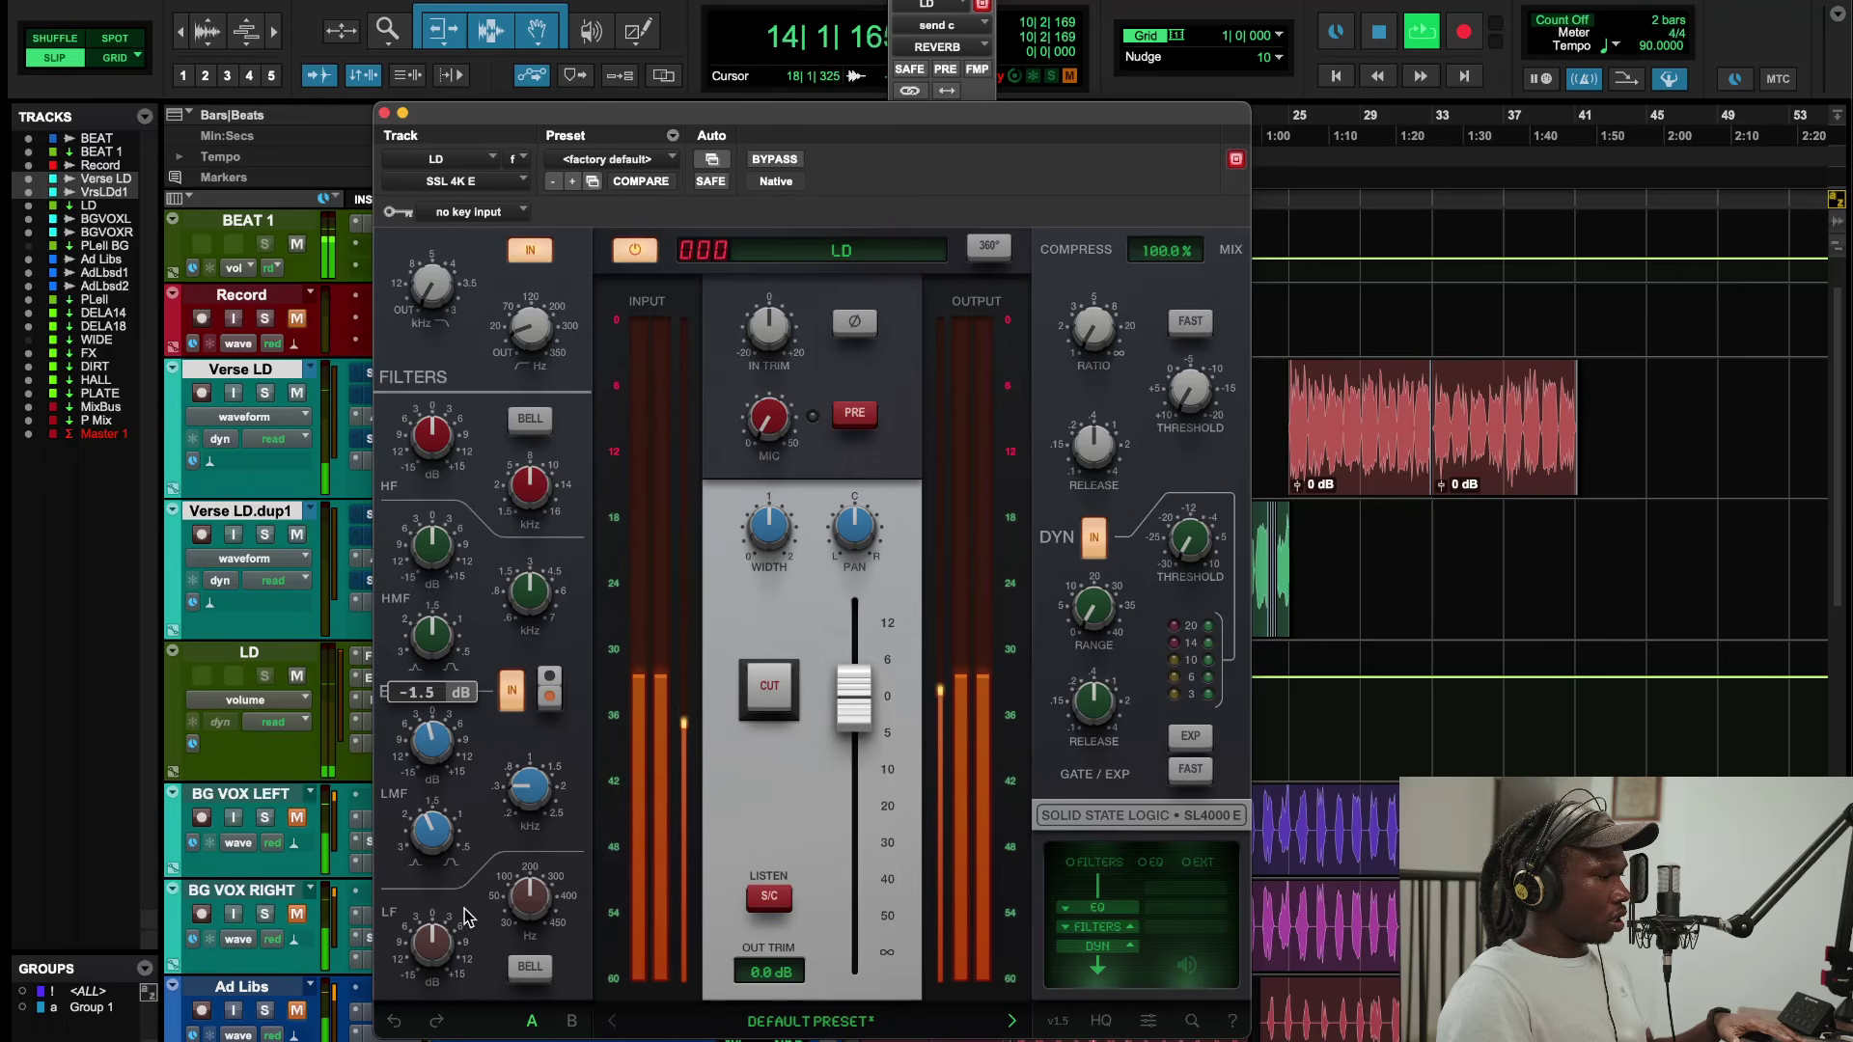
# Step: Sweep a boosted LF bell, set the band to a 1.2 dB shelf cut at about 199 Hz, and raise the HF frequency
pyautogui.moveTo(436, 944); pyautogui.dragTo(436, 917)
pyautogui.click(530, 969)
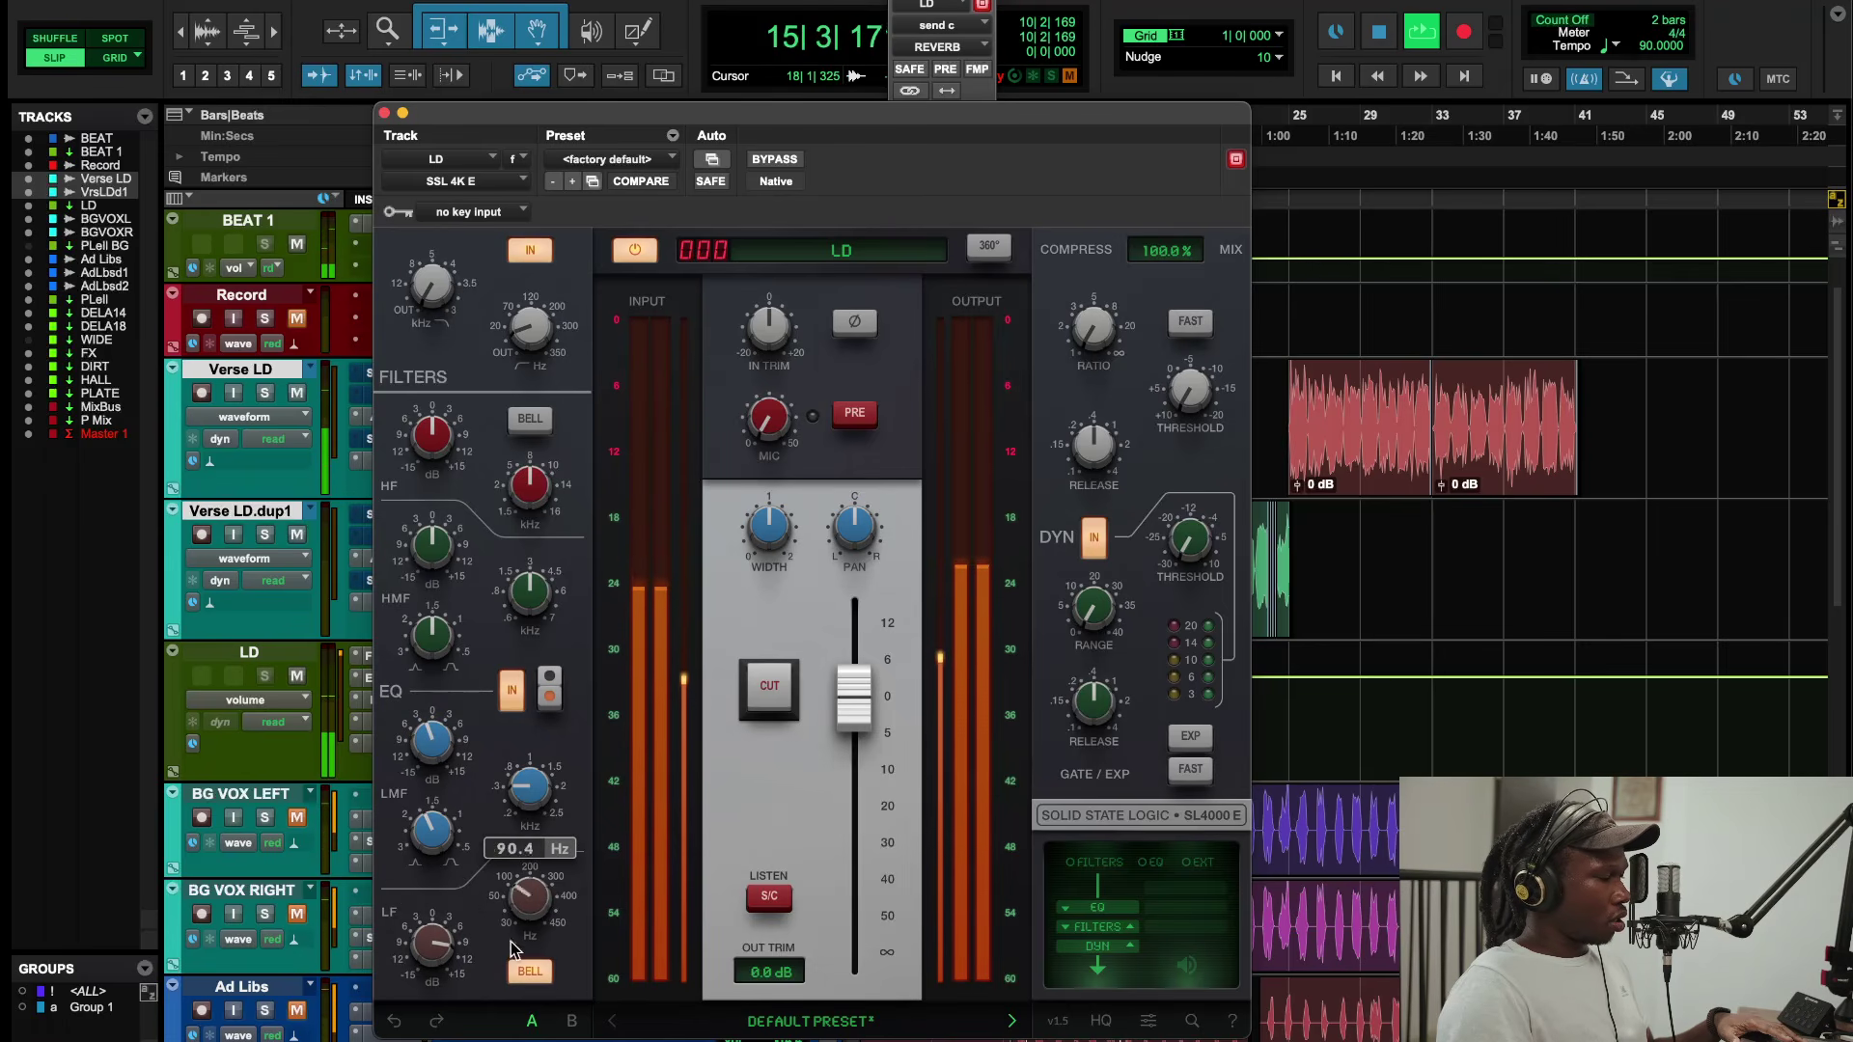
pyautogui.moveTo(529, 934); pyautogui.dragTo(532, 915)
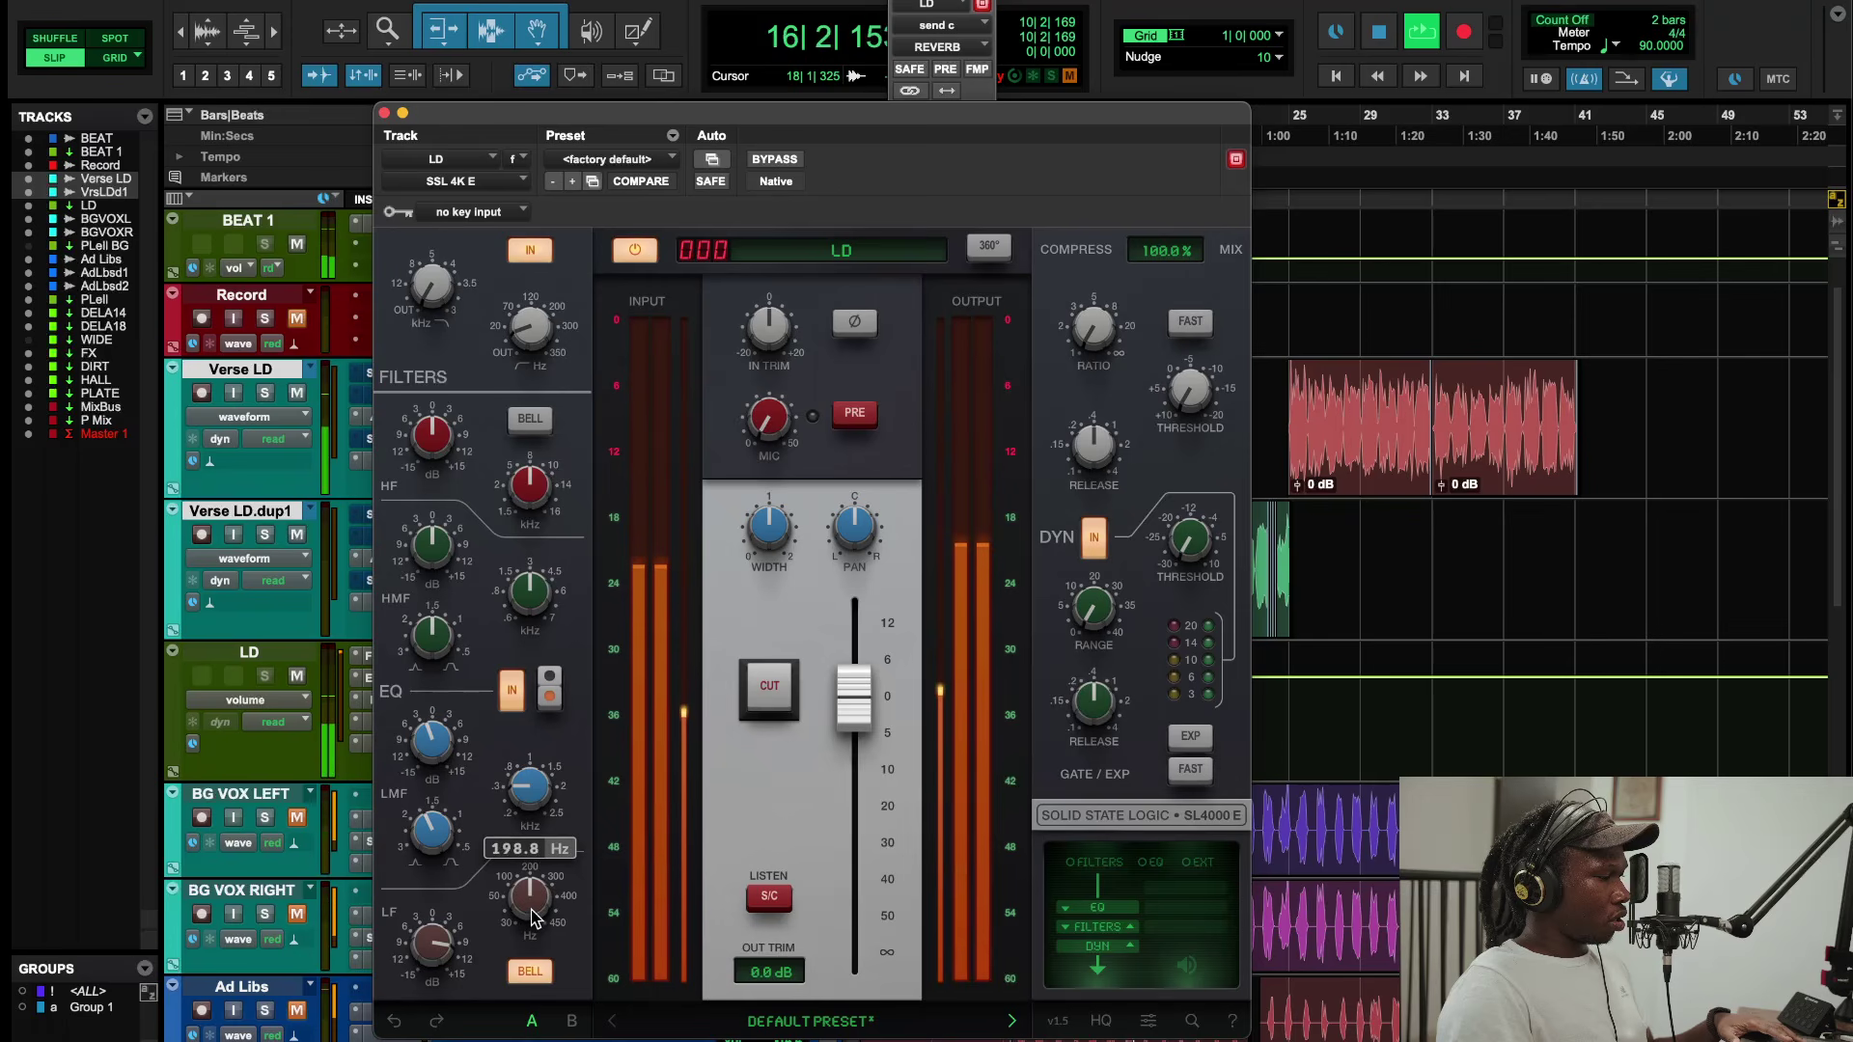
pyautogui.click(530, 971)
pyautogui.moveTo(437, 965); pyautogui.dragTo(440, 949)
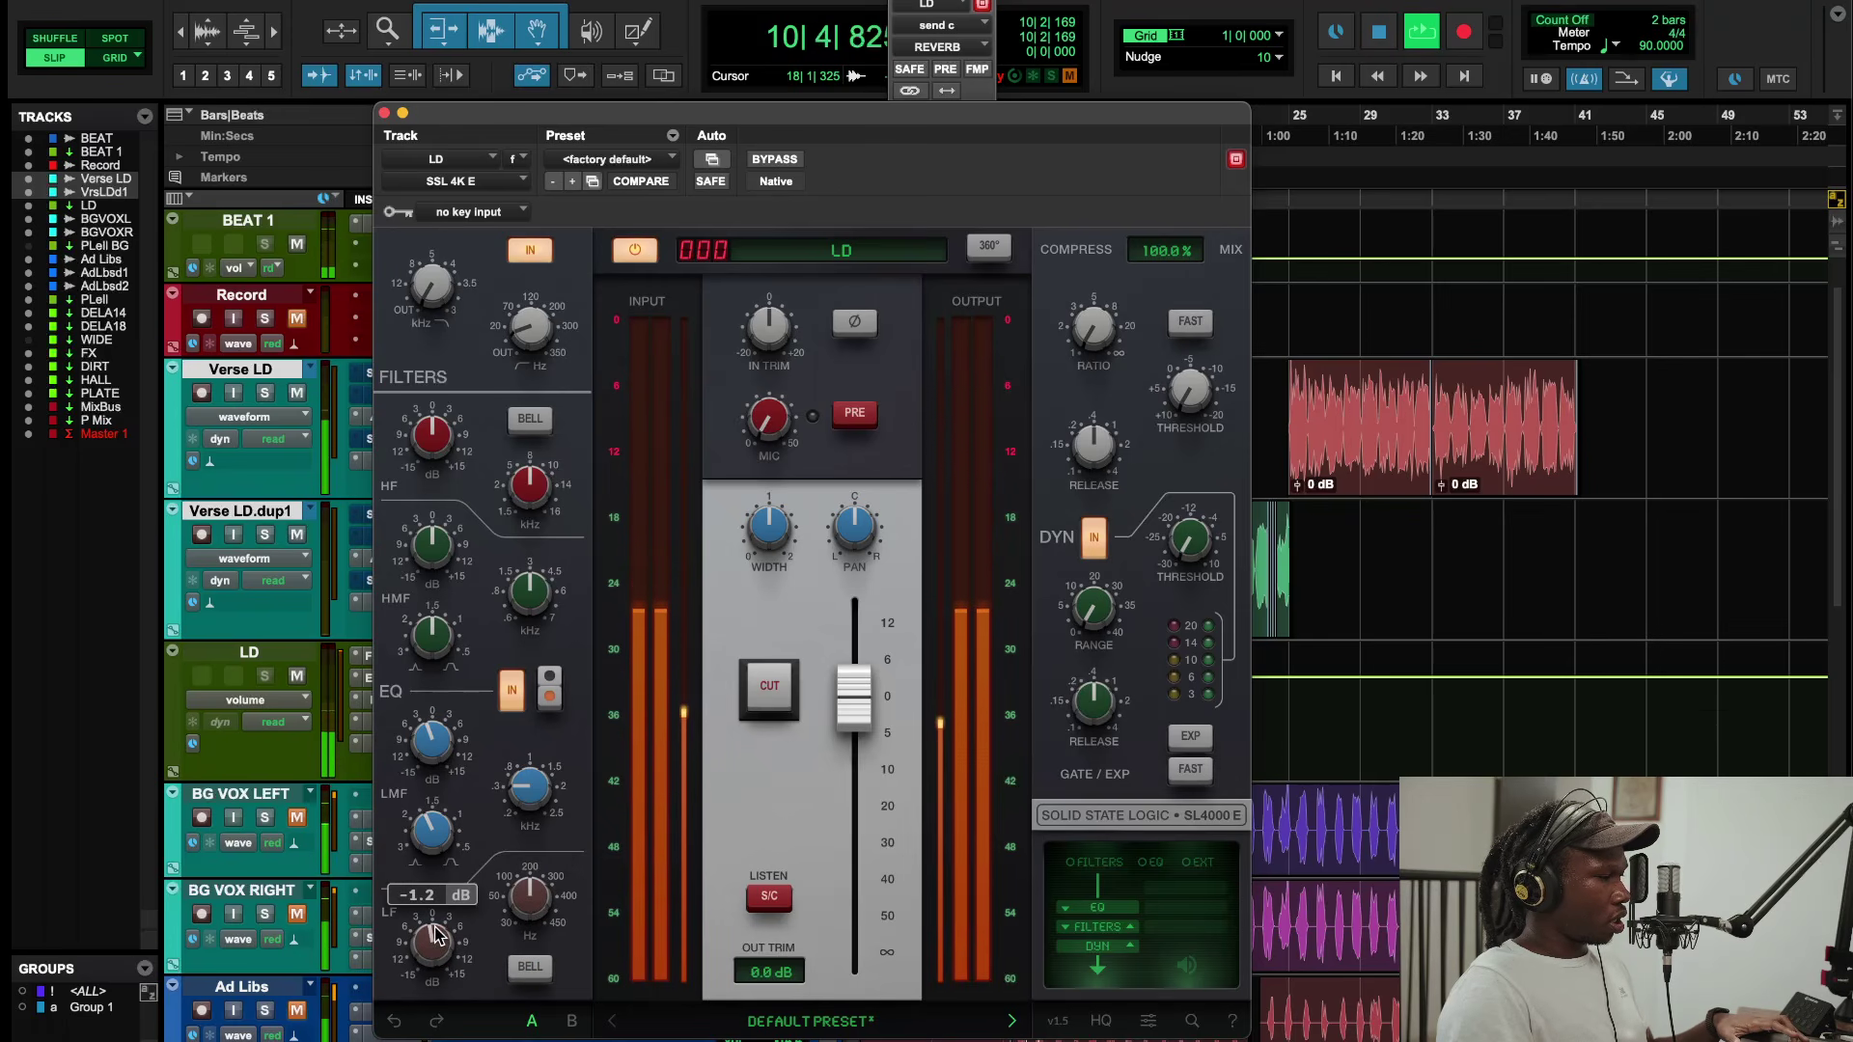
pyautogui.moveTo(445, 445)
pyautogui.moveTo(521, 503)
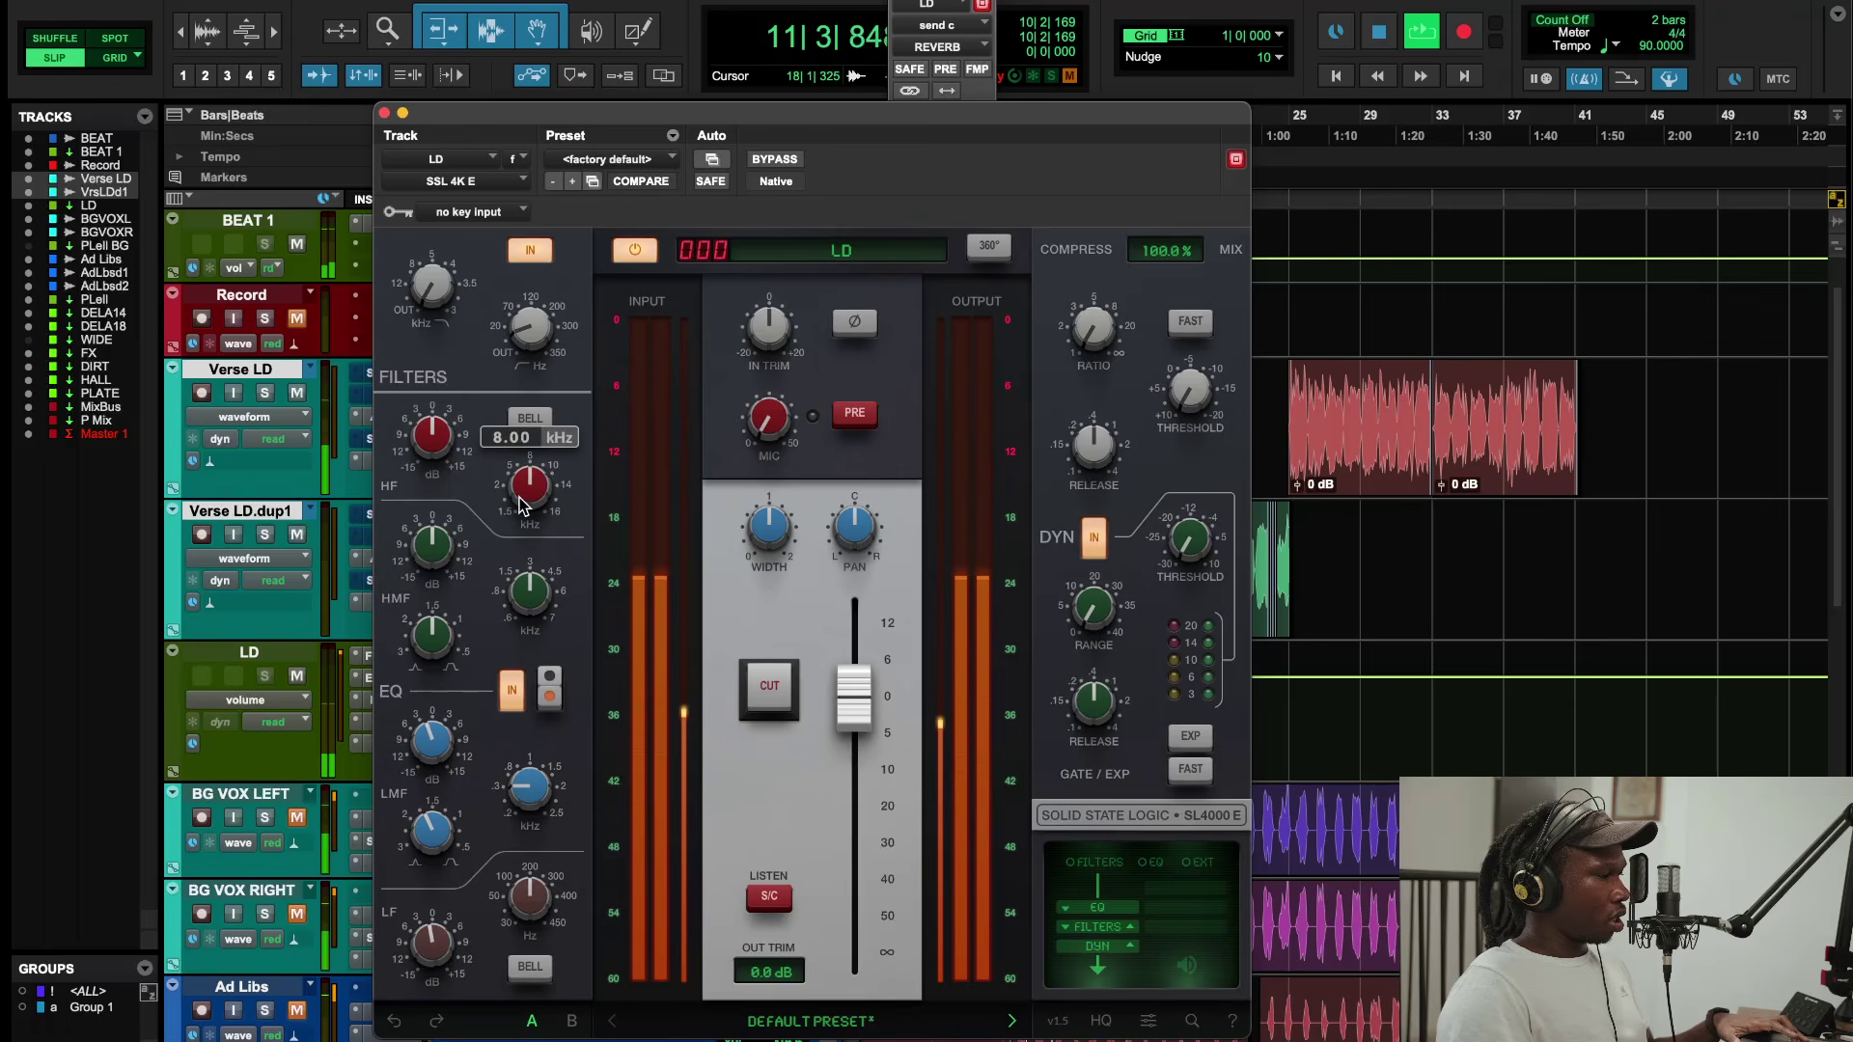
# Step: Set the SSL 4K E compressor's ratio to 2.1 with a shorter release, lower the channel fader slightly, and close the plug-in
pyautogui.moveTo(1165, 413)
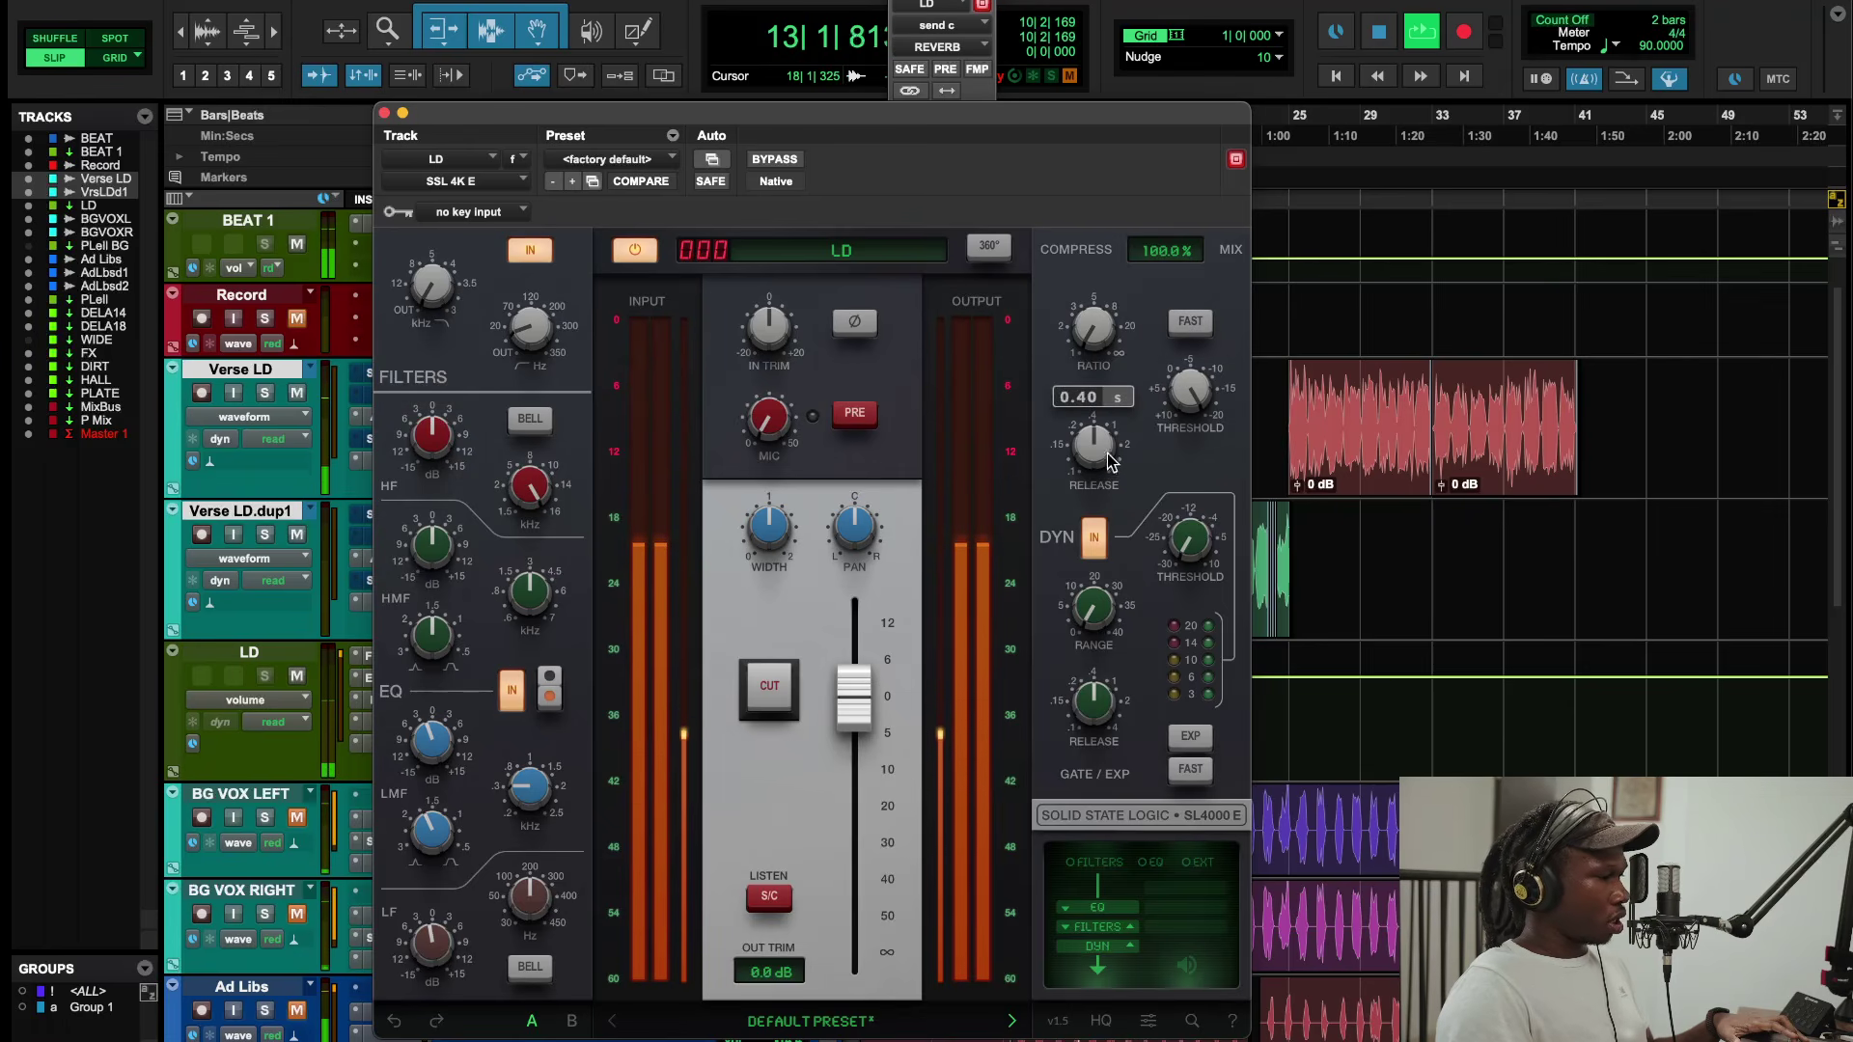
pyautogui.moveTo(1086, 349)
pyautogui.moveTo(1088, 333); pyautogui.dragTo(1096, 301)
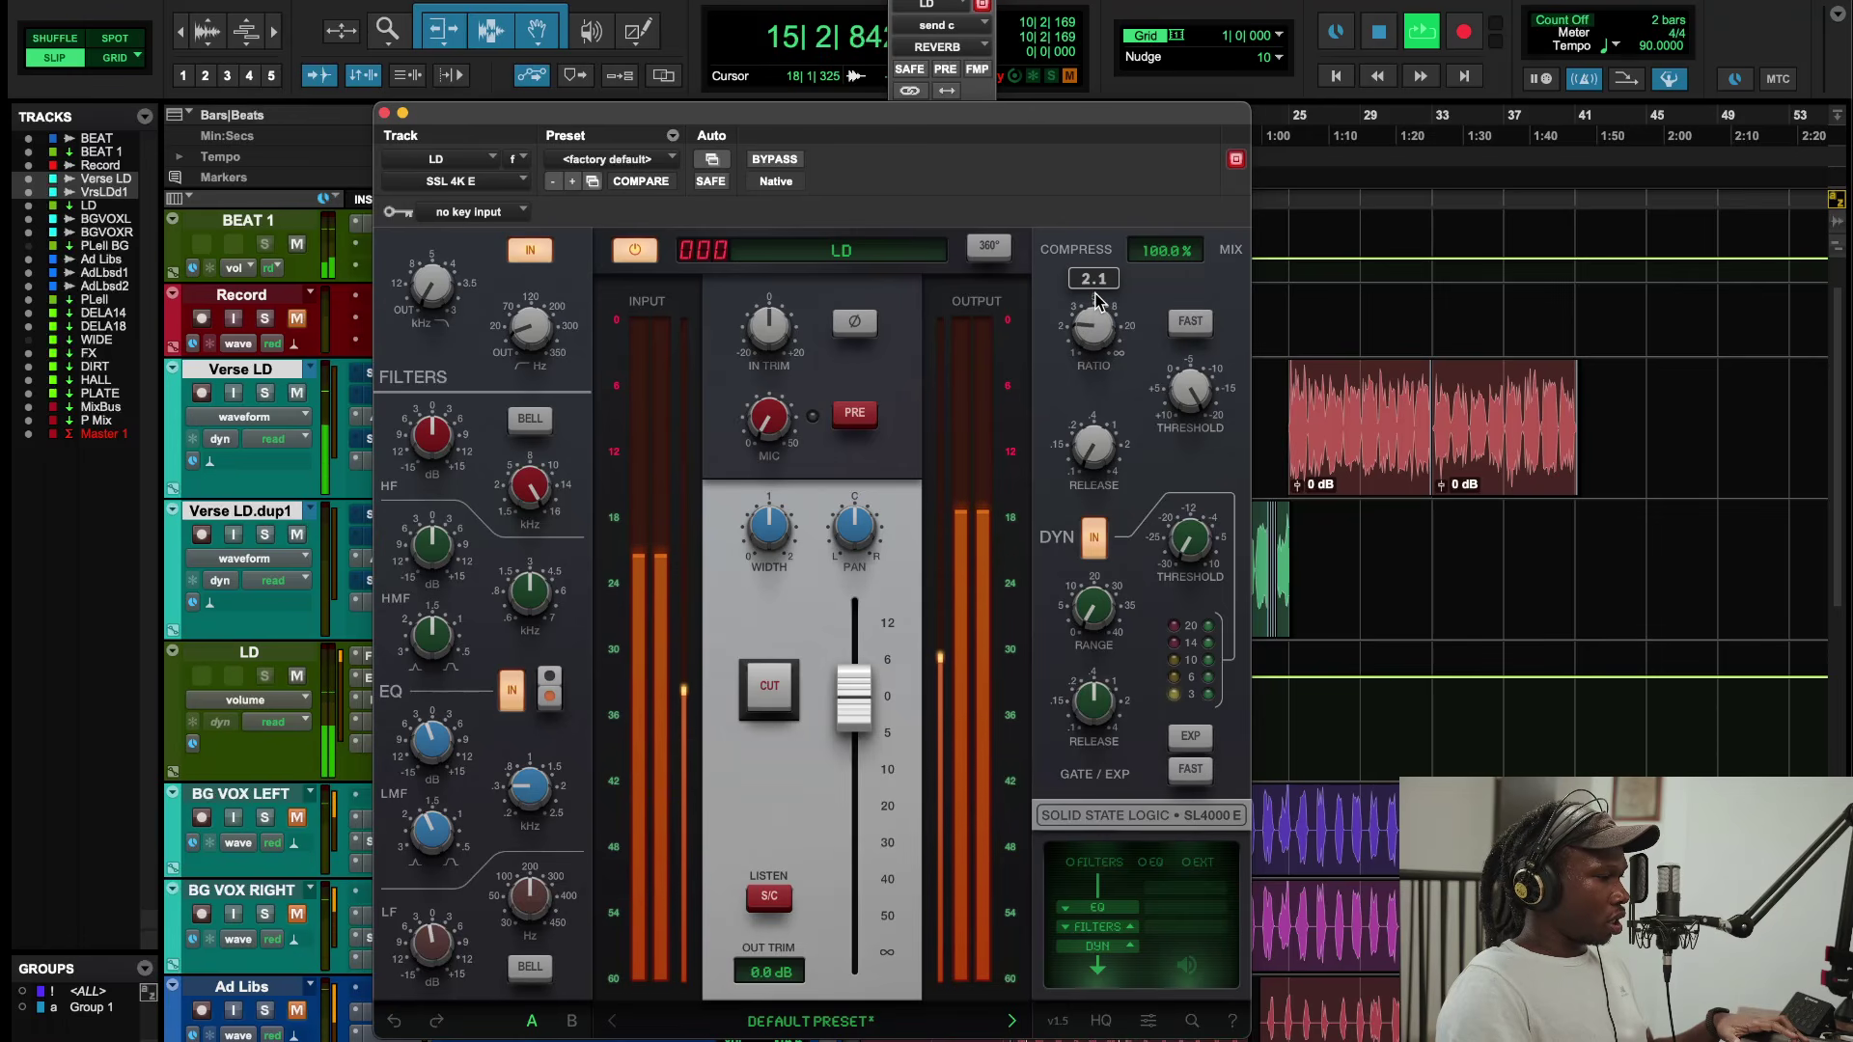
pyautogui.moveTo(854, 693)
pyautogui.mouseDown()
pyautogui.moveTo(858, 837)
pyautogui.moveTo(864, 712)
pyautogui.mouseUp()
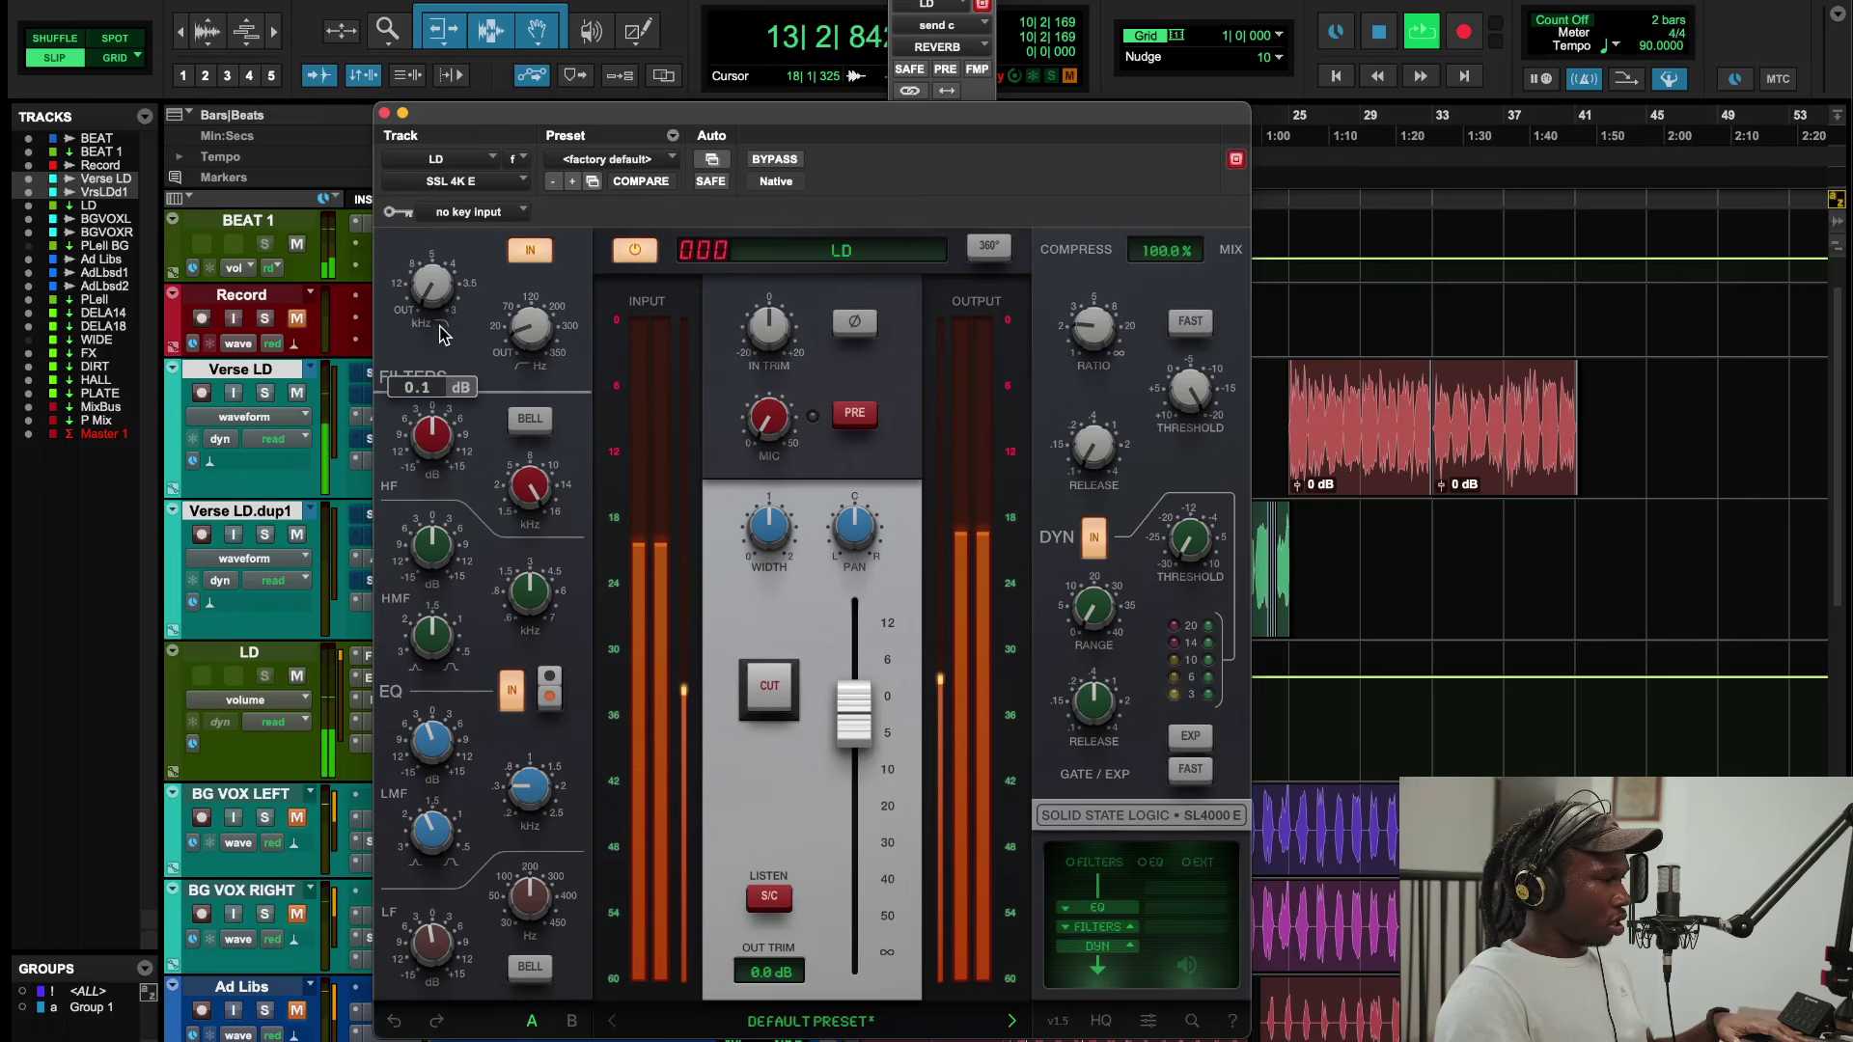
pyautogui.click(383, 113)
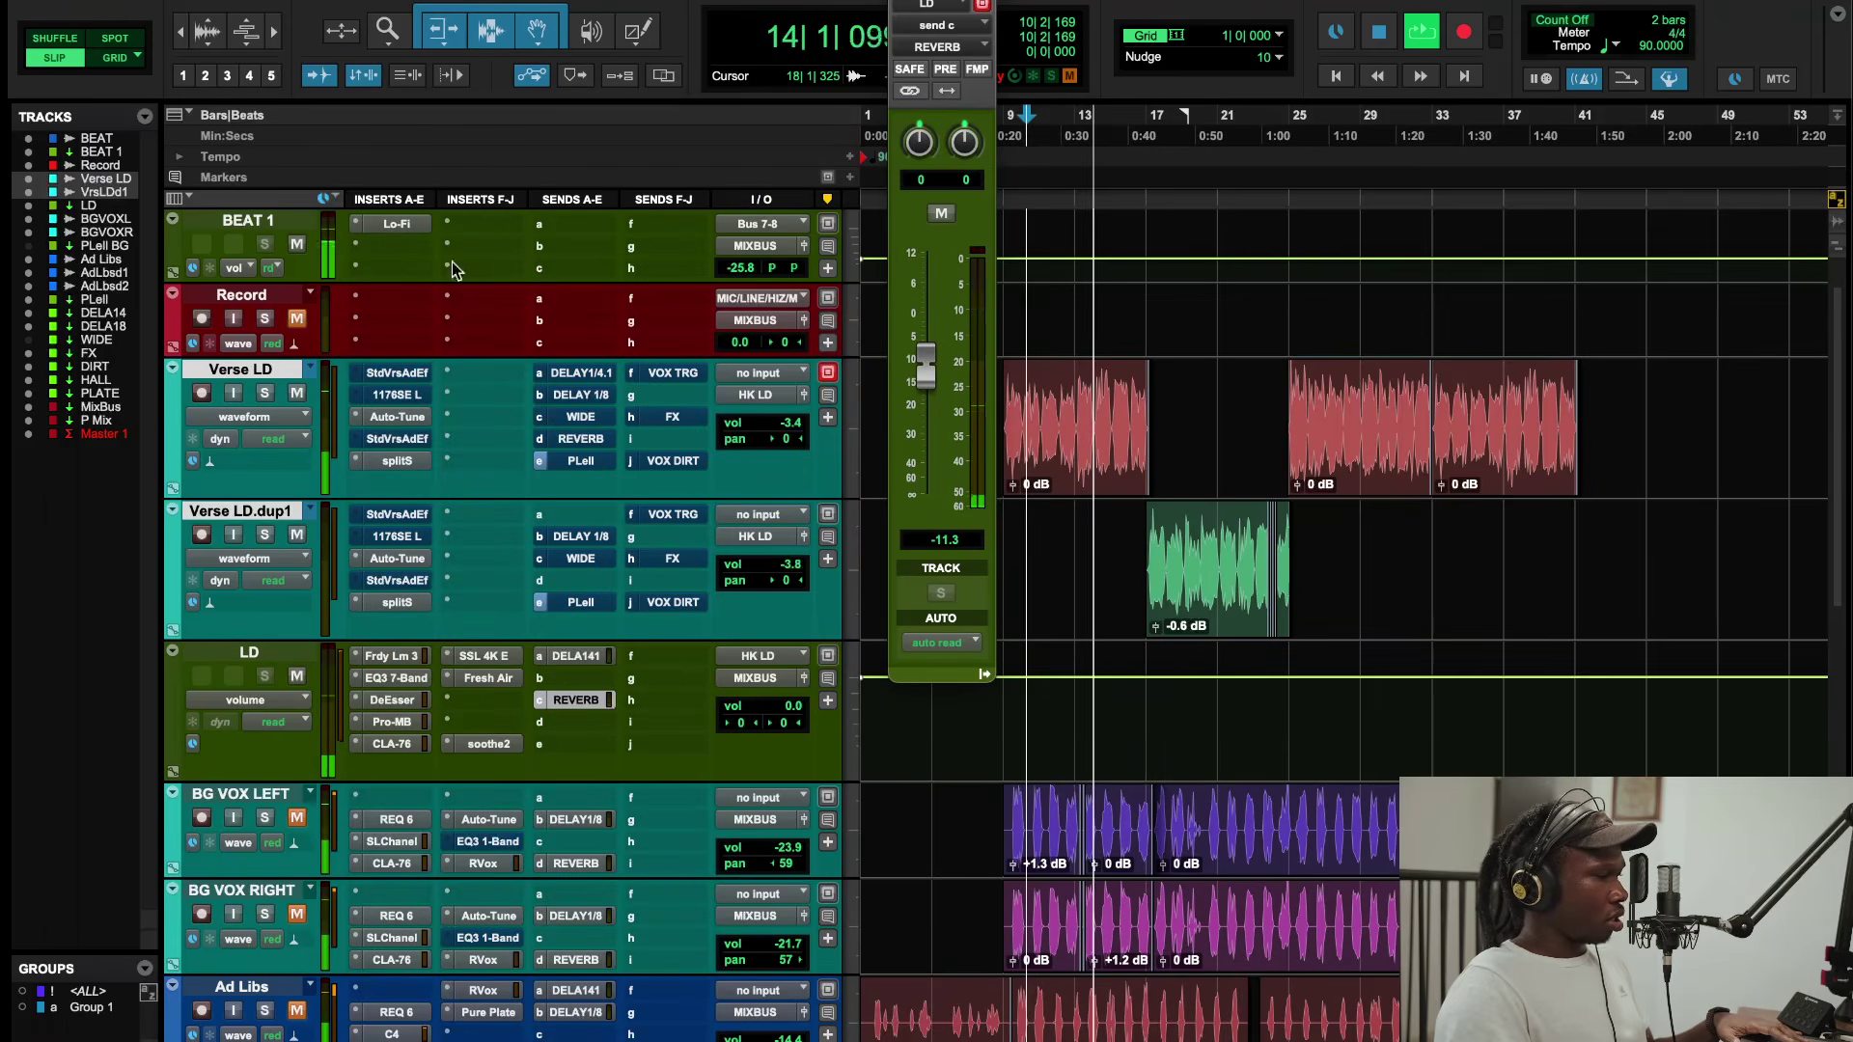
# Step: In LD's Fresh Air, unlink the two controls, lower High Air to 6, and close the plug-in
pyautogui.click(484, 674)
pyautogui.click(827, 670)
pyautogui.moveTo(929, 674); pyautogui.dragTo(935, 719)
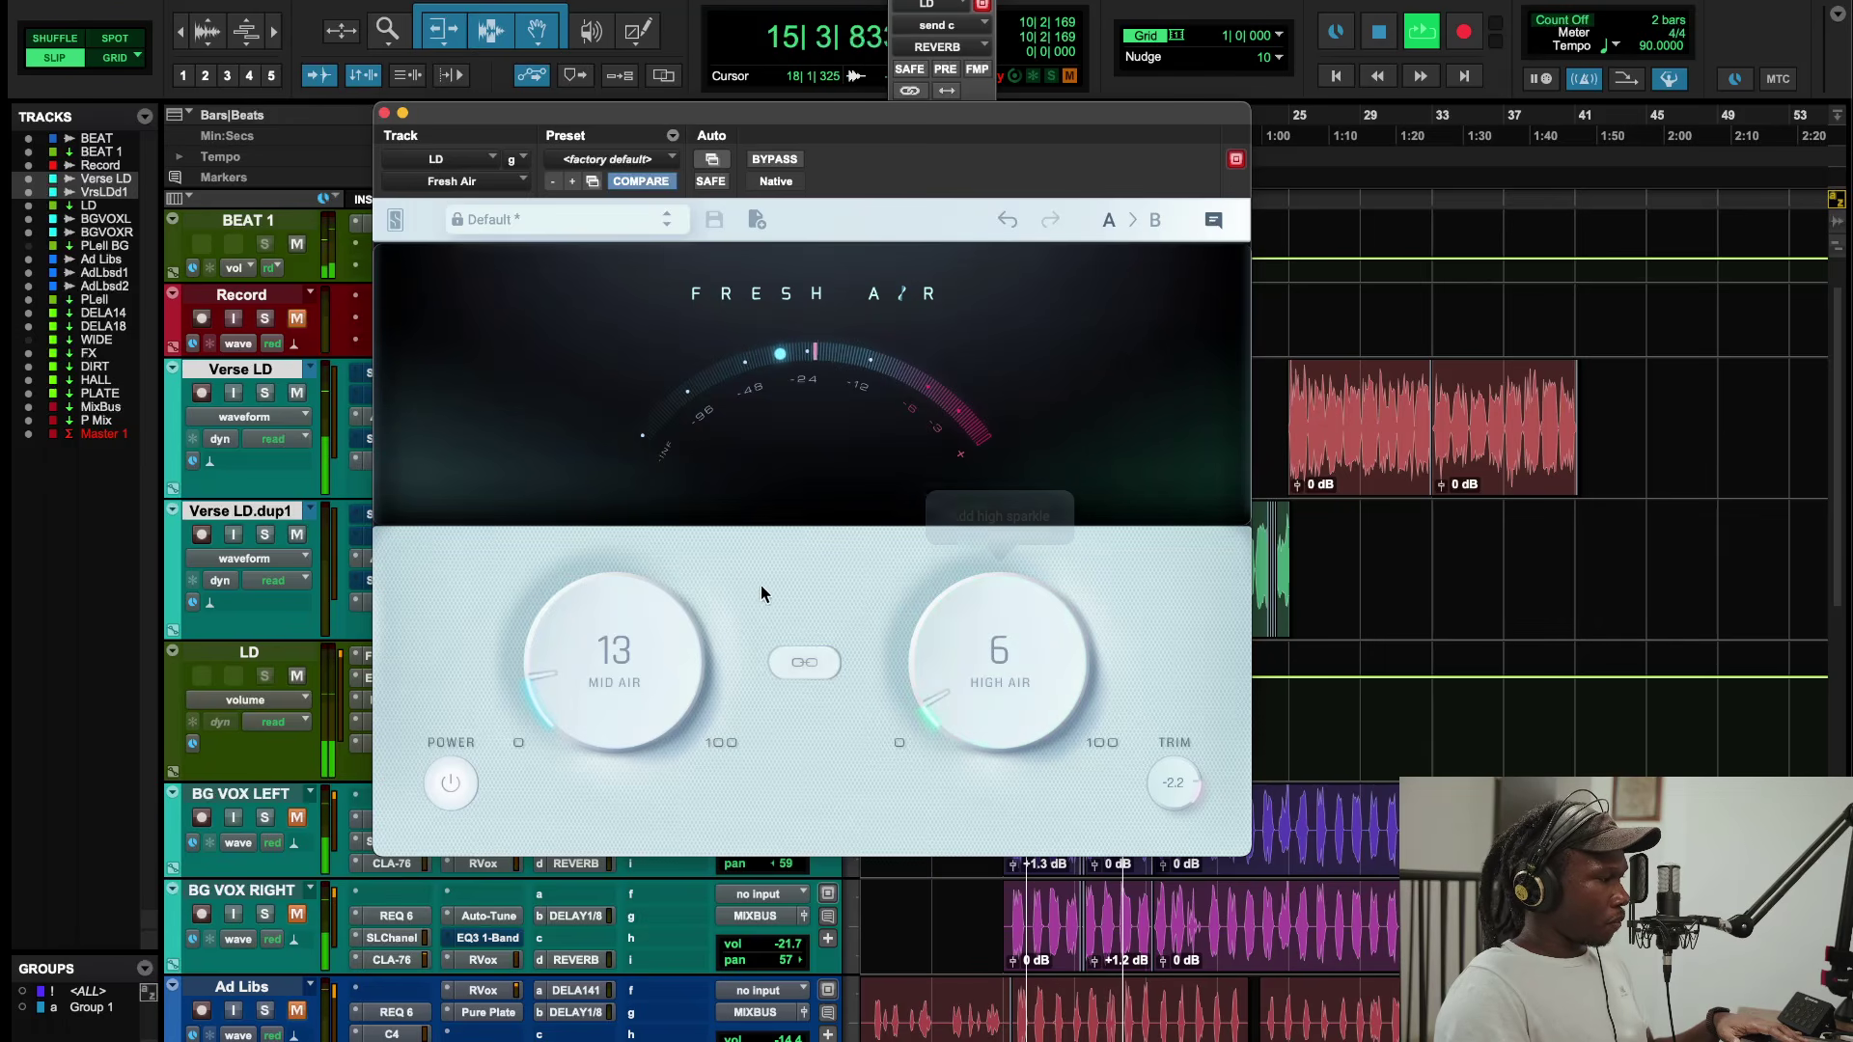
pyautogui.click(383, 113)
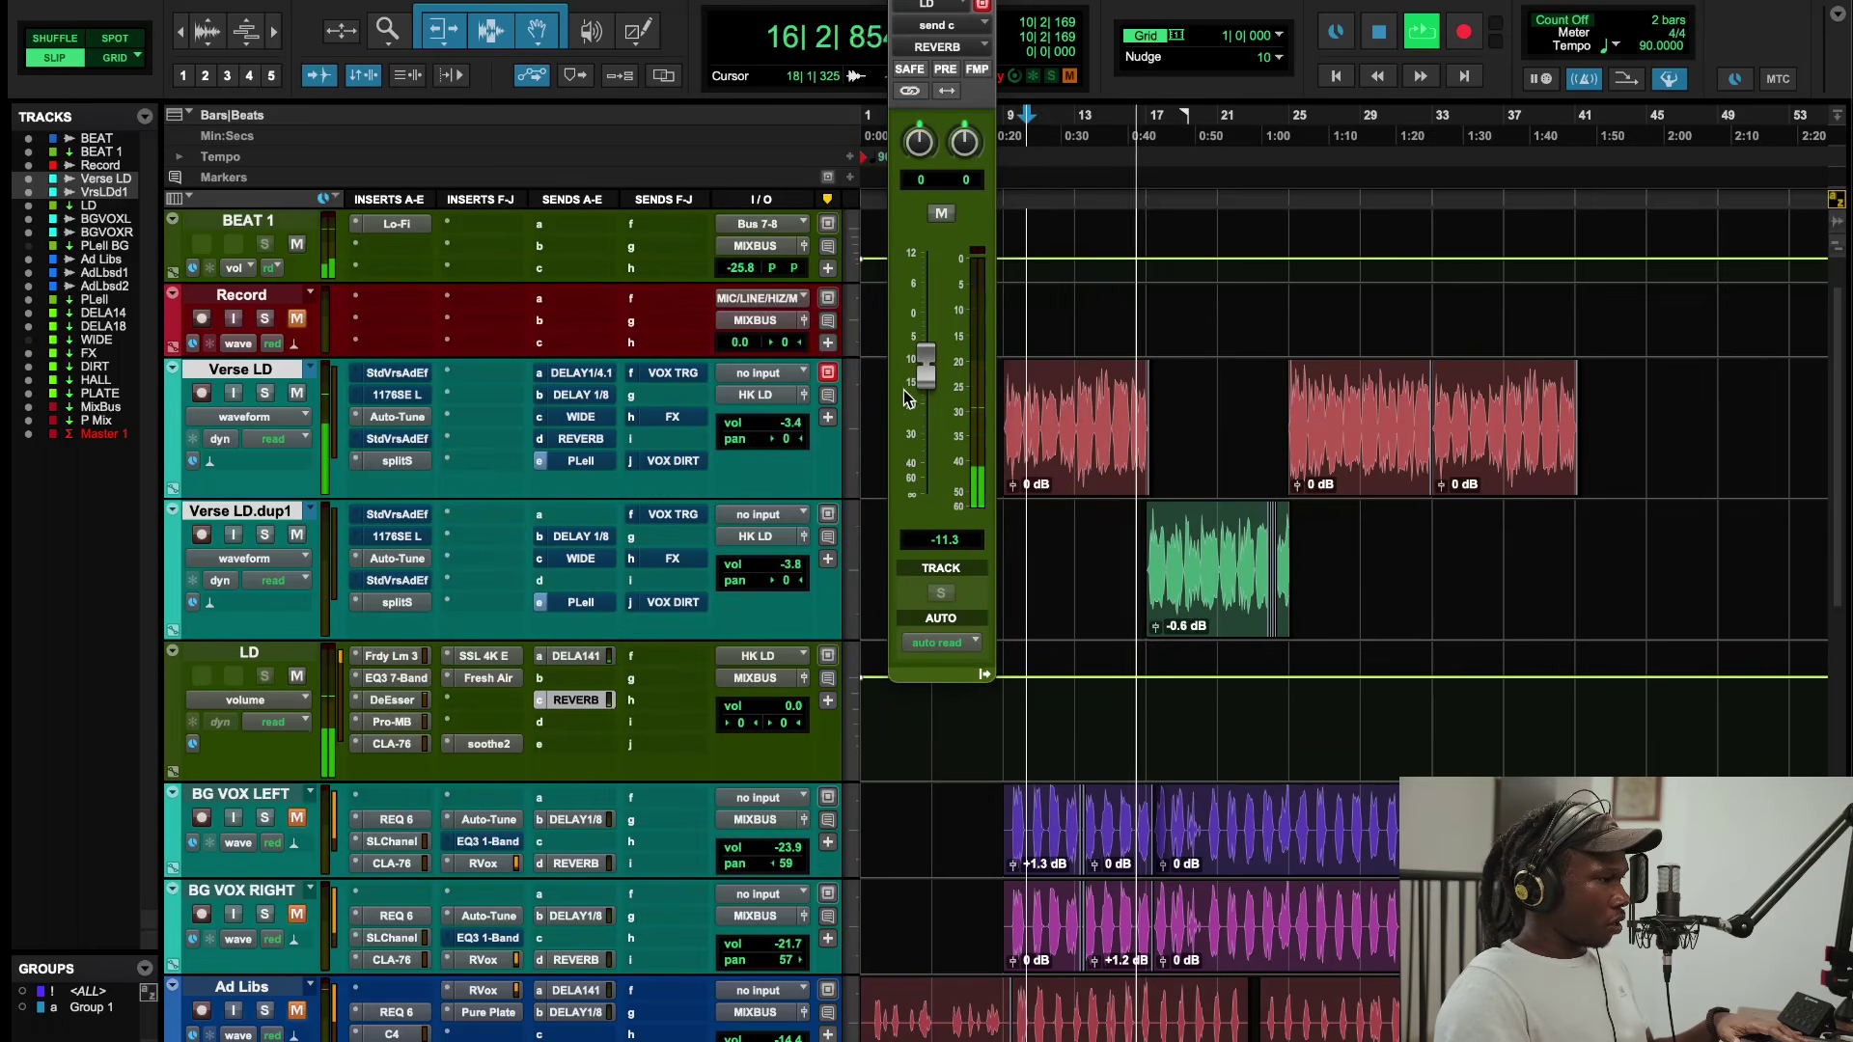
# Step: Copy the WIDE send from Verse LD.dup1 to LD's send slot d and set its level to -15.0 dB
pyautogui.moveTo(602, 558); pyautogui.dragTo(608, 733)
pyautogui.click(608, 731)
pyautogui.keyDown('alt'); pyautogui.click(934, 349); pyautogui.keyUp('alt')
pyautogui.moveTo(933, 345); pyautogui.dragTo(925, 412)
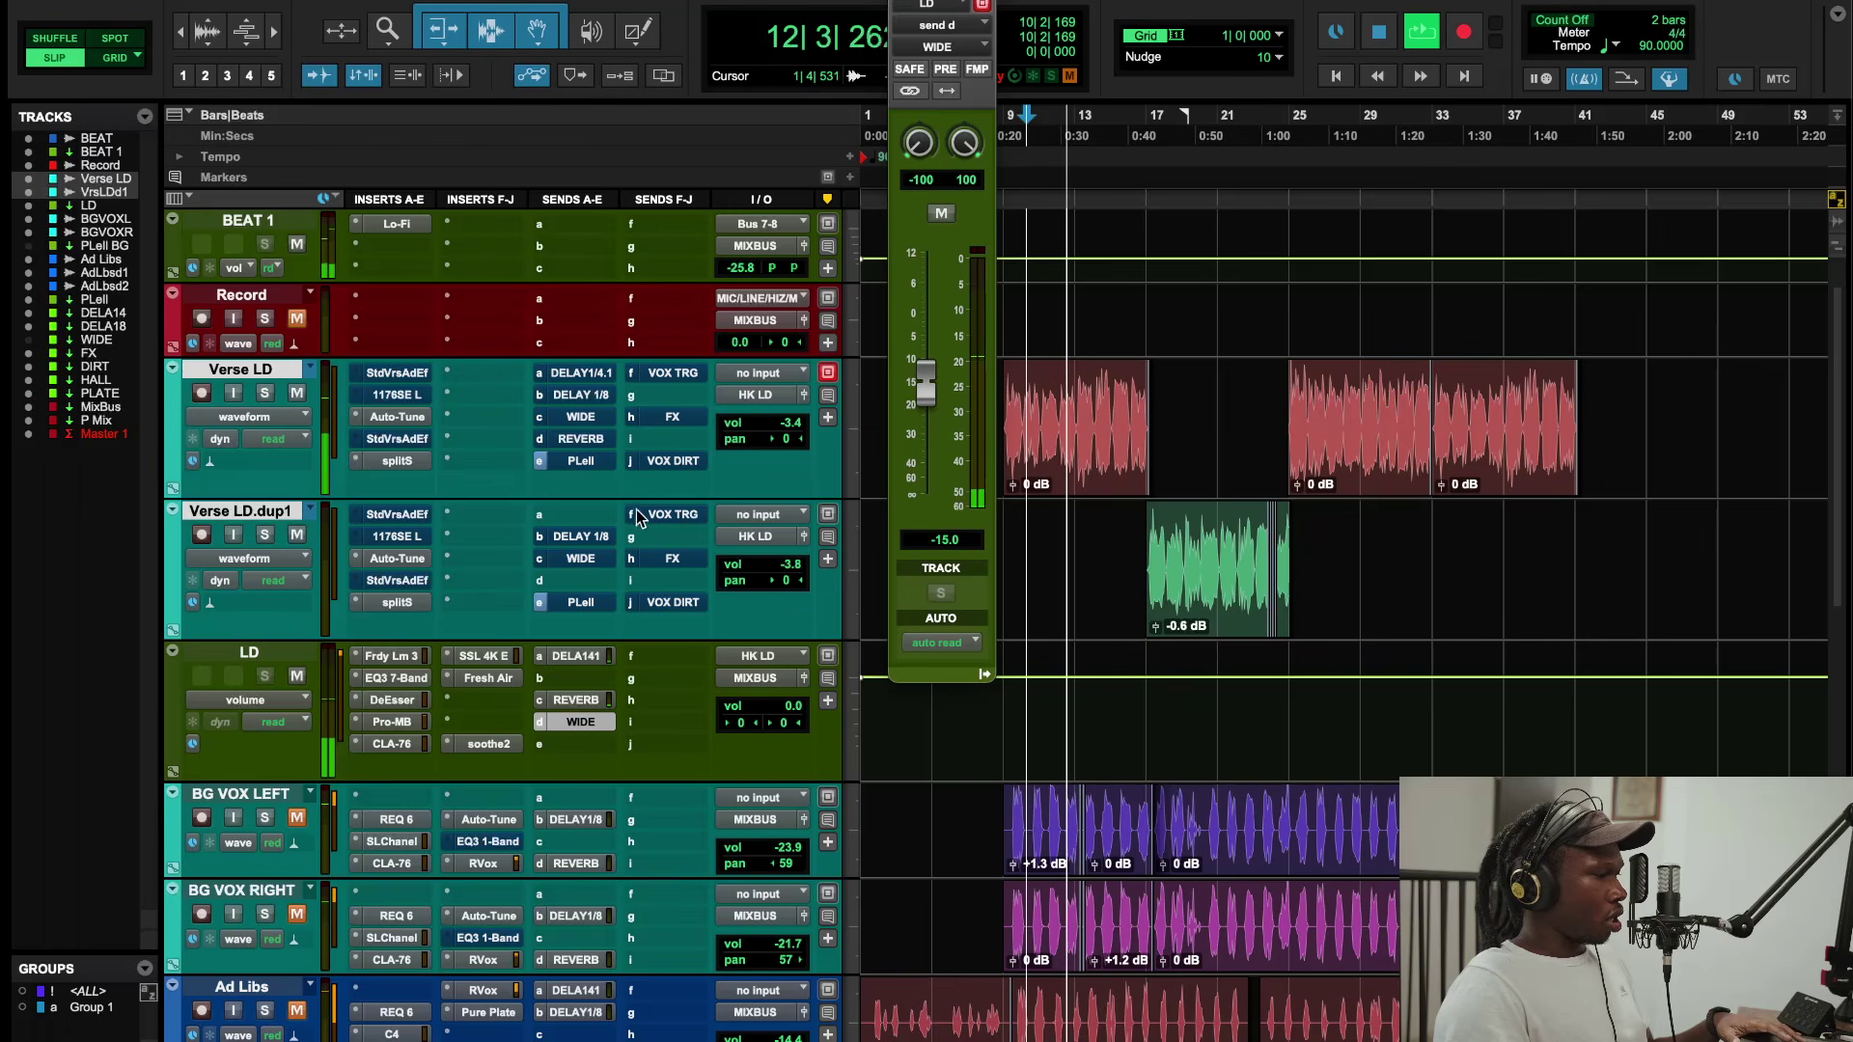
# Step: Move the PLell send from Verse LD to LD's send slot e, open its send fader, and stop playback
pyautogui.moveTo(579, 722); pyautogui.dragTo(584, 754)
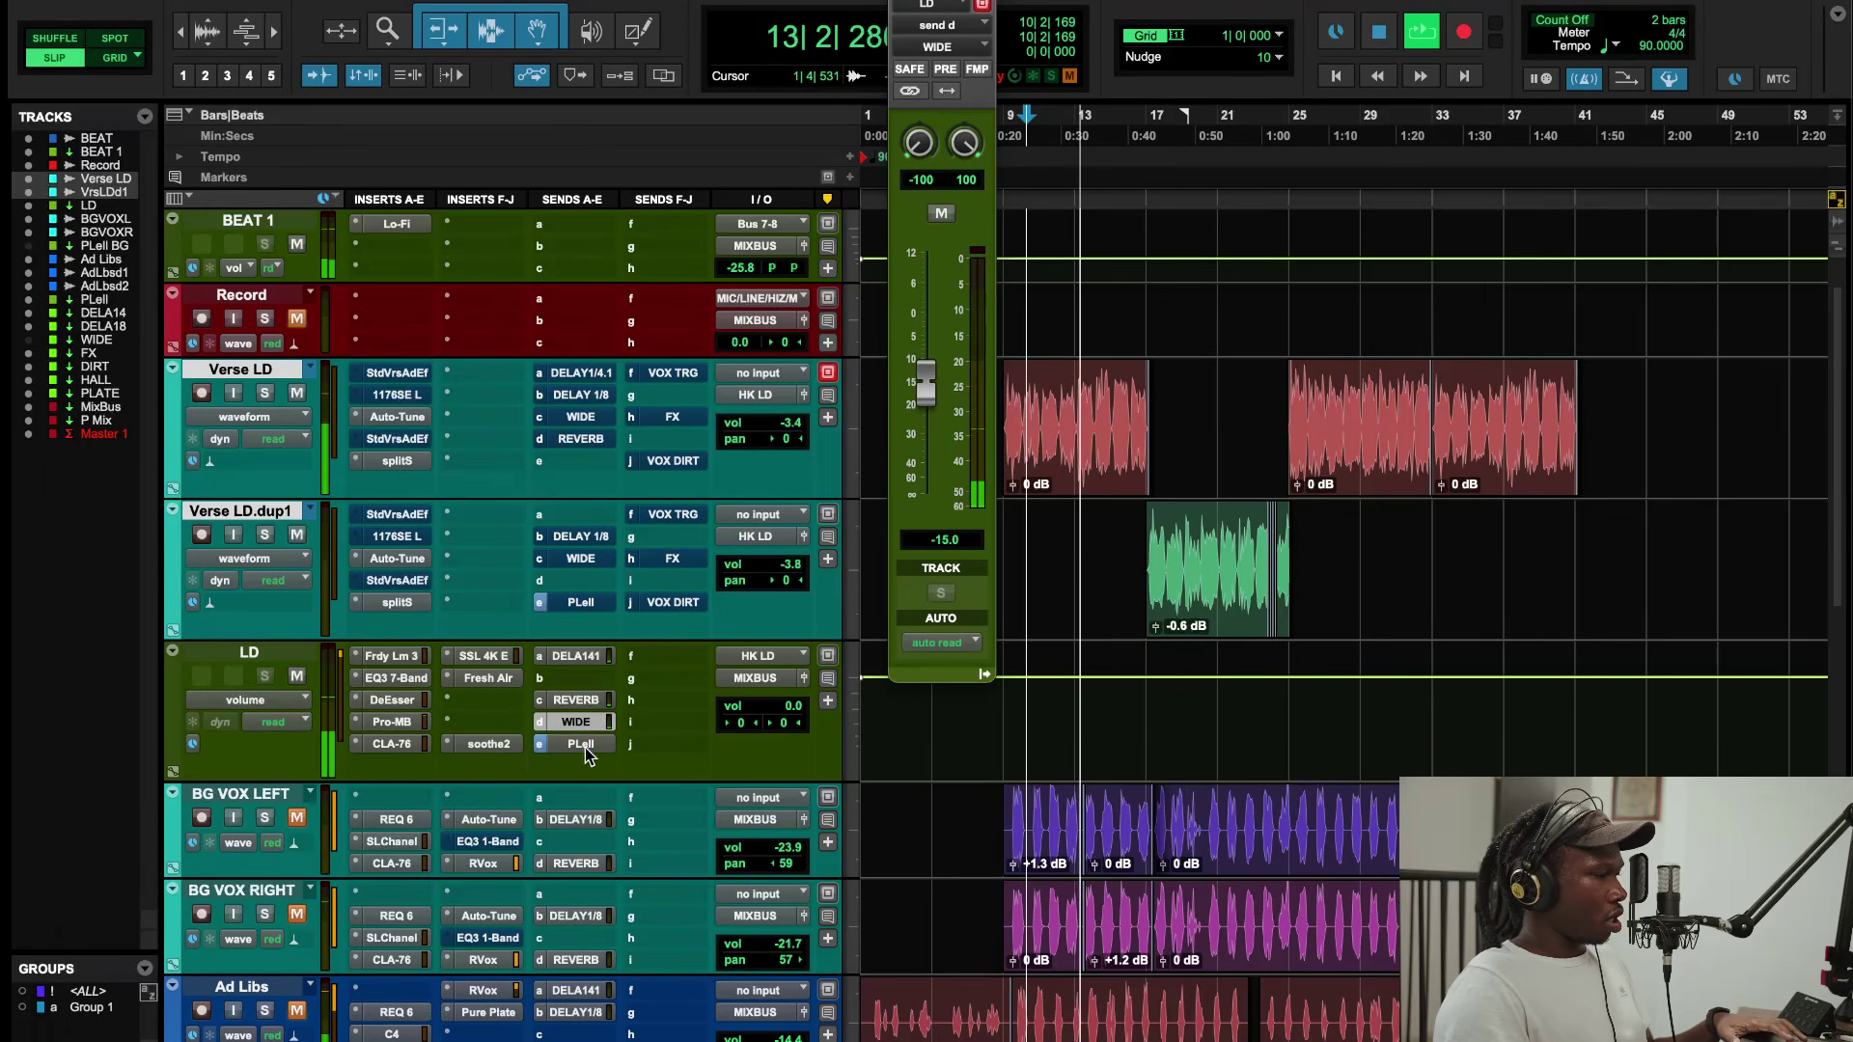
pyautogui.click(580, 745)
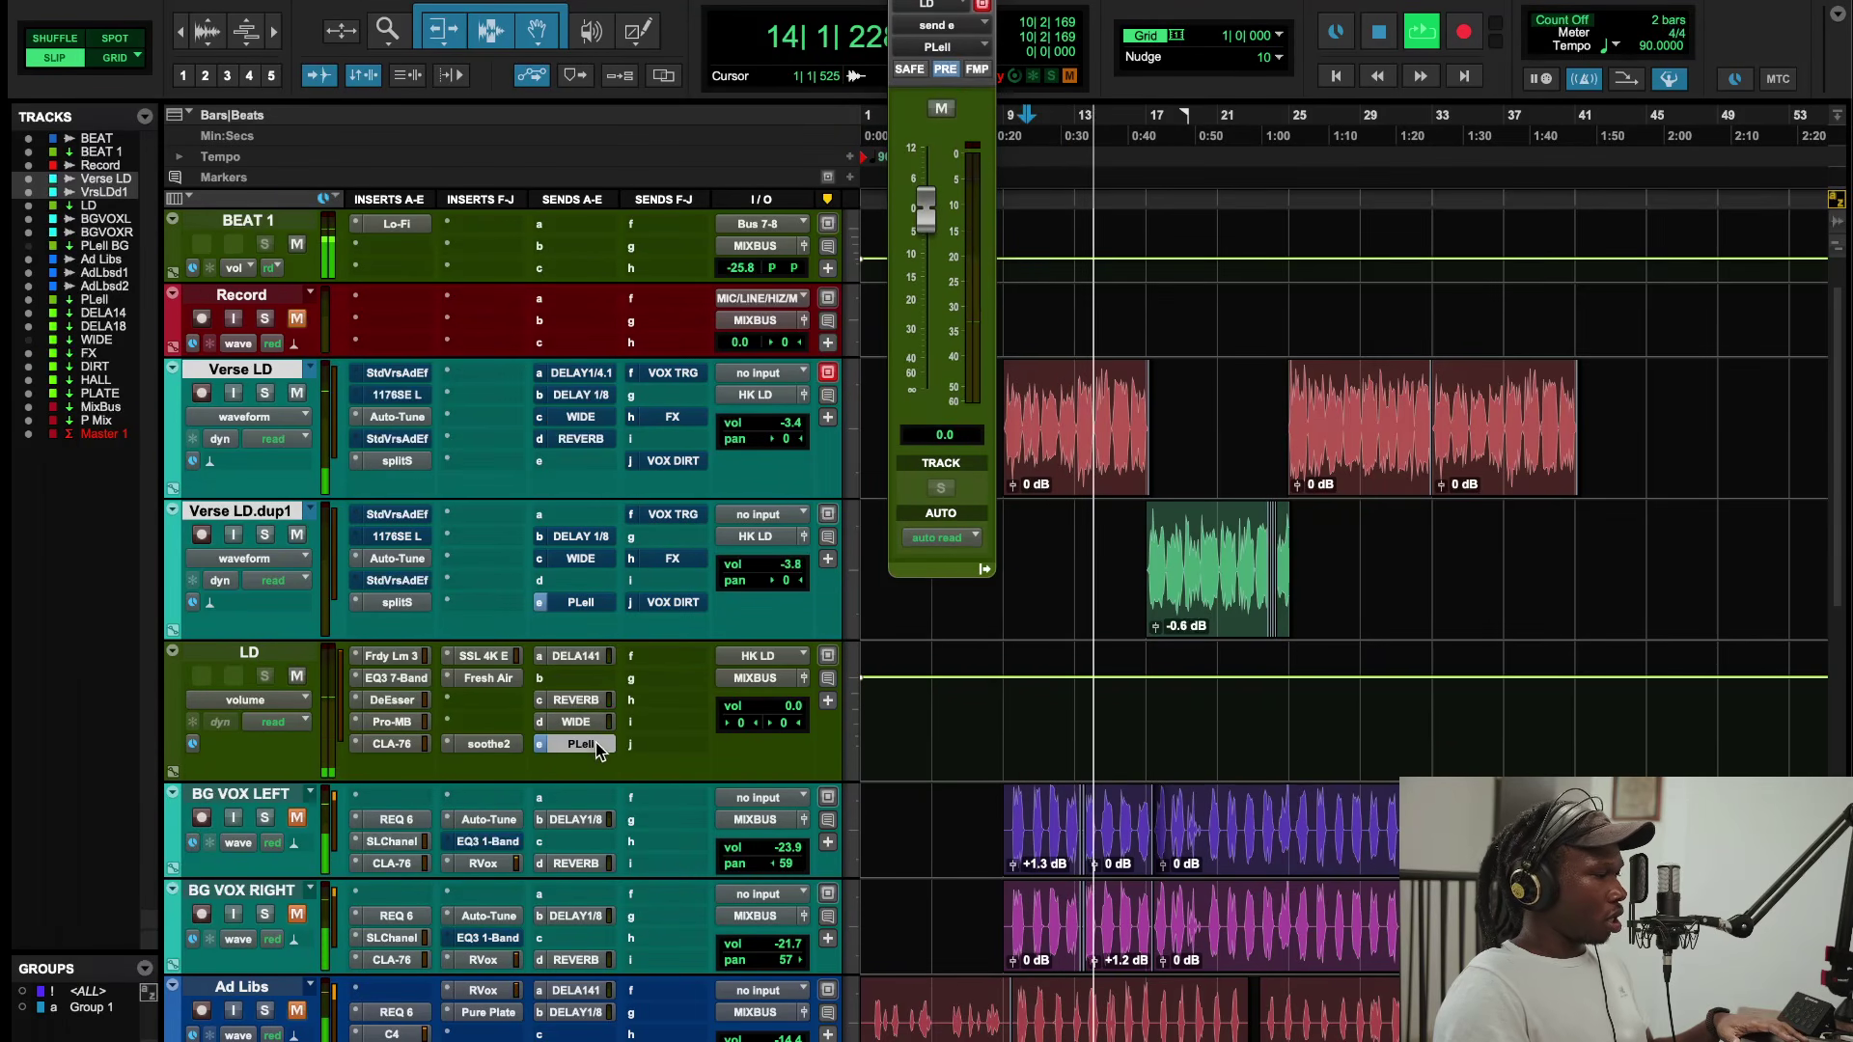
pyautogui.press('space')
# Step: Inspect the SSLChannel and UAD UA 1176 Rev A inserts on the PLell track, starting playback to check the compression
pyautogui.scroll(-15, 190, 383)
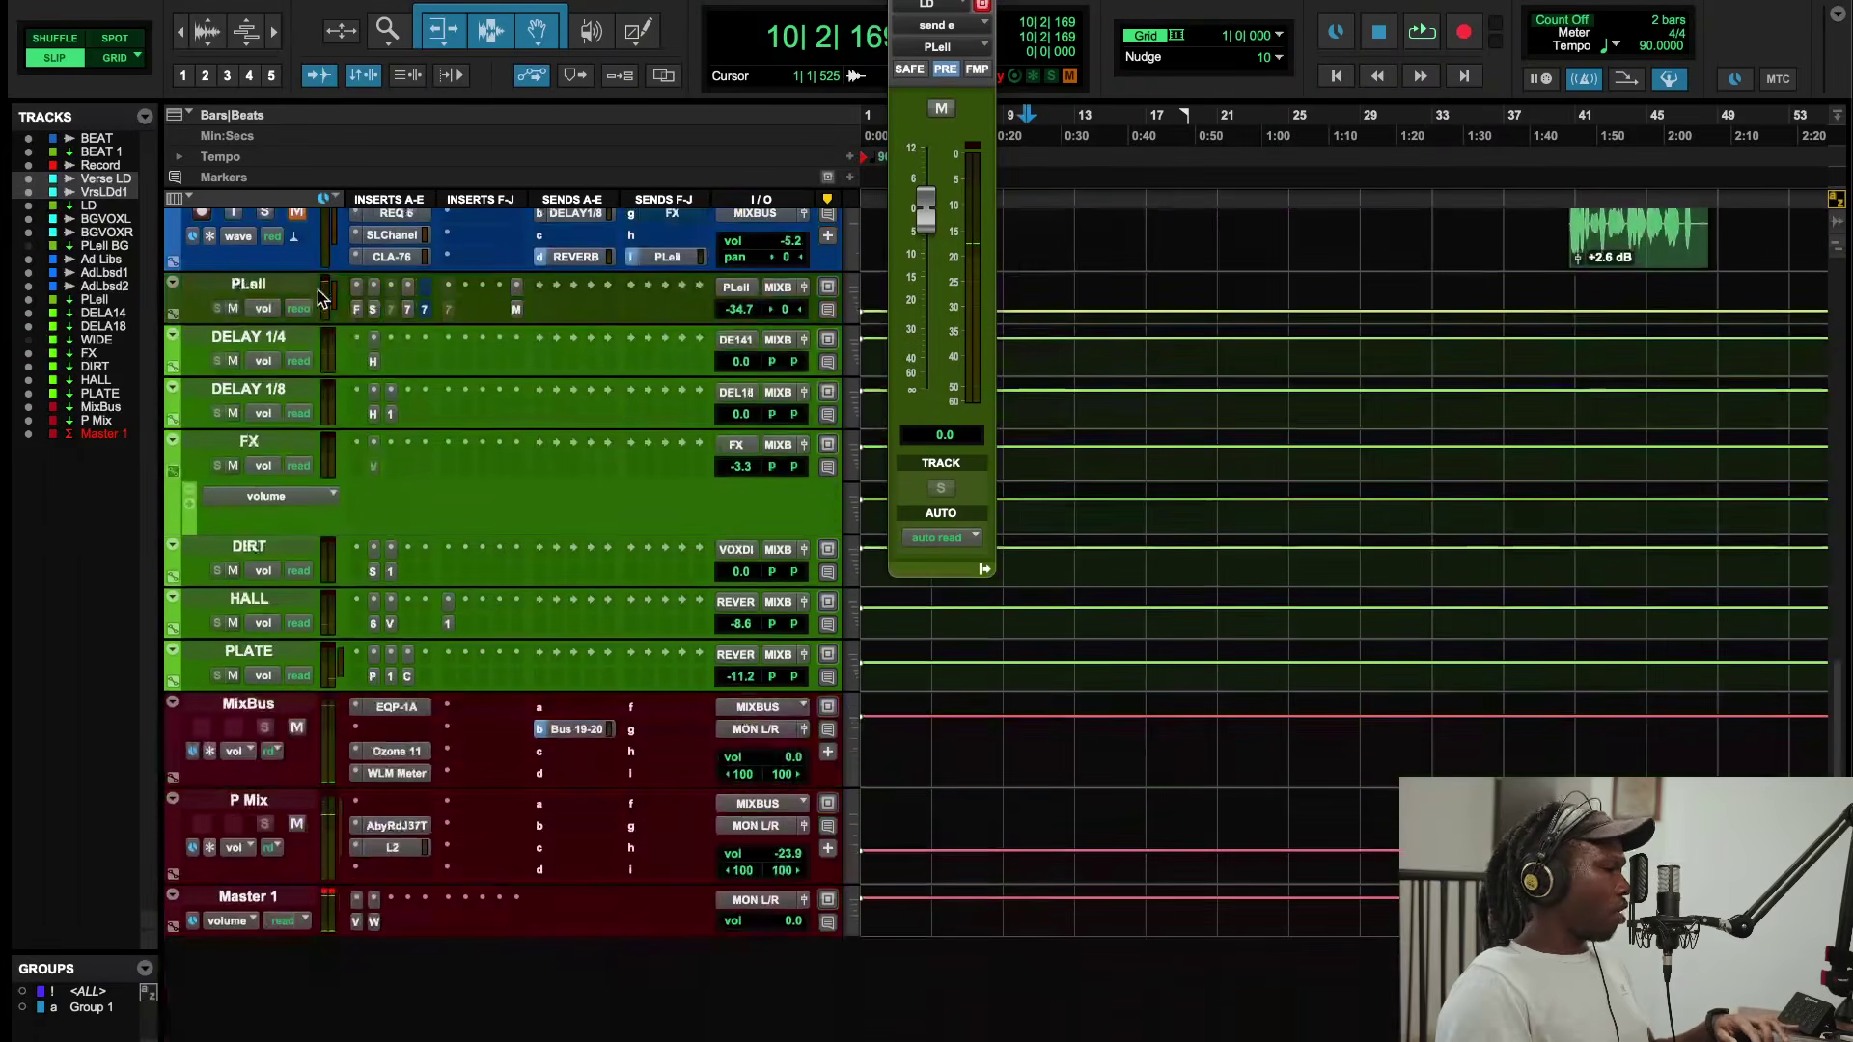
pyautogui.click(357, 309)
pyautogui.click(357, 314)
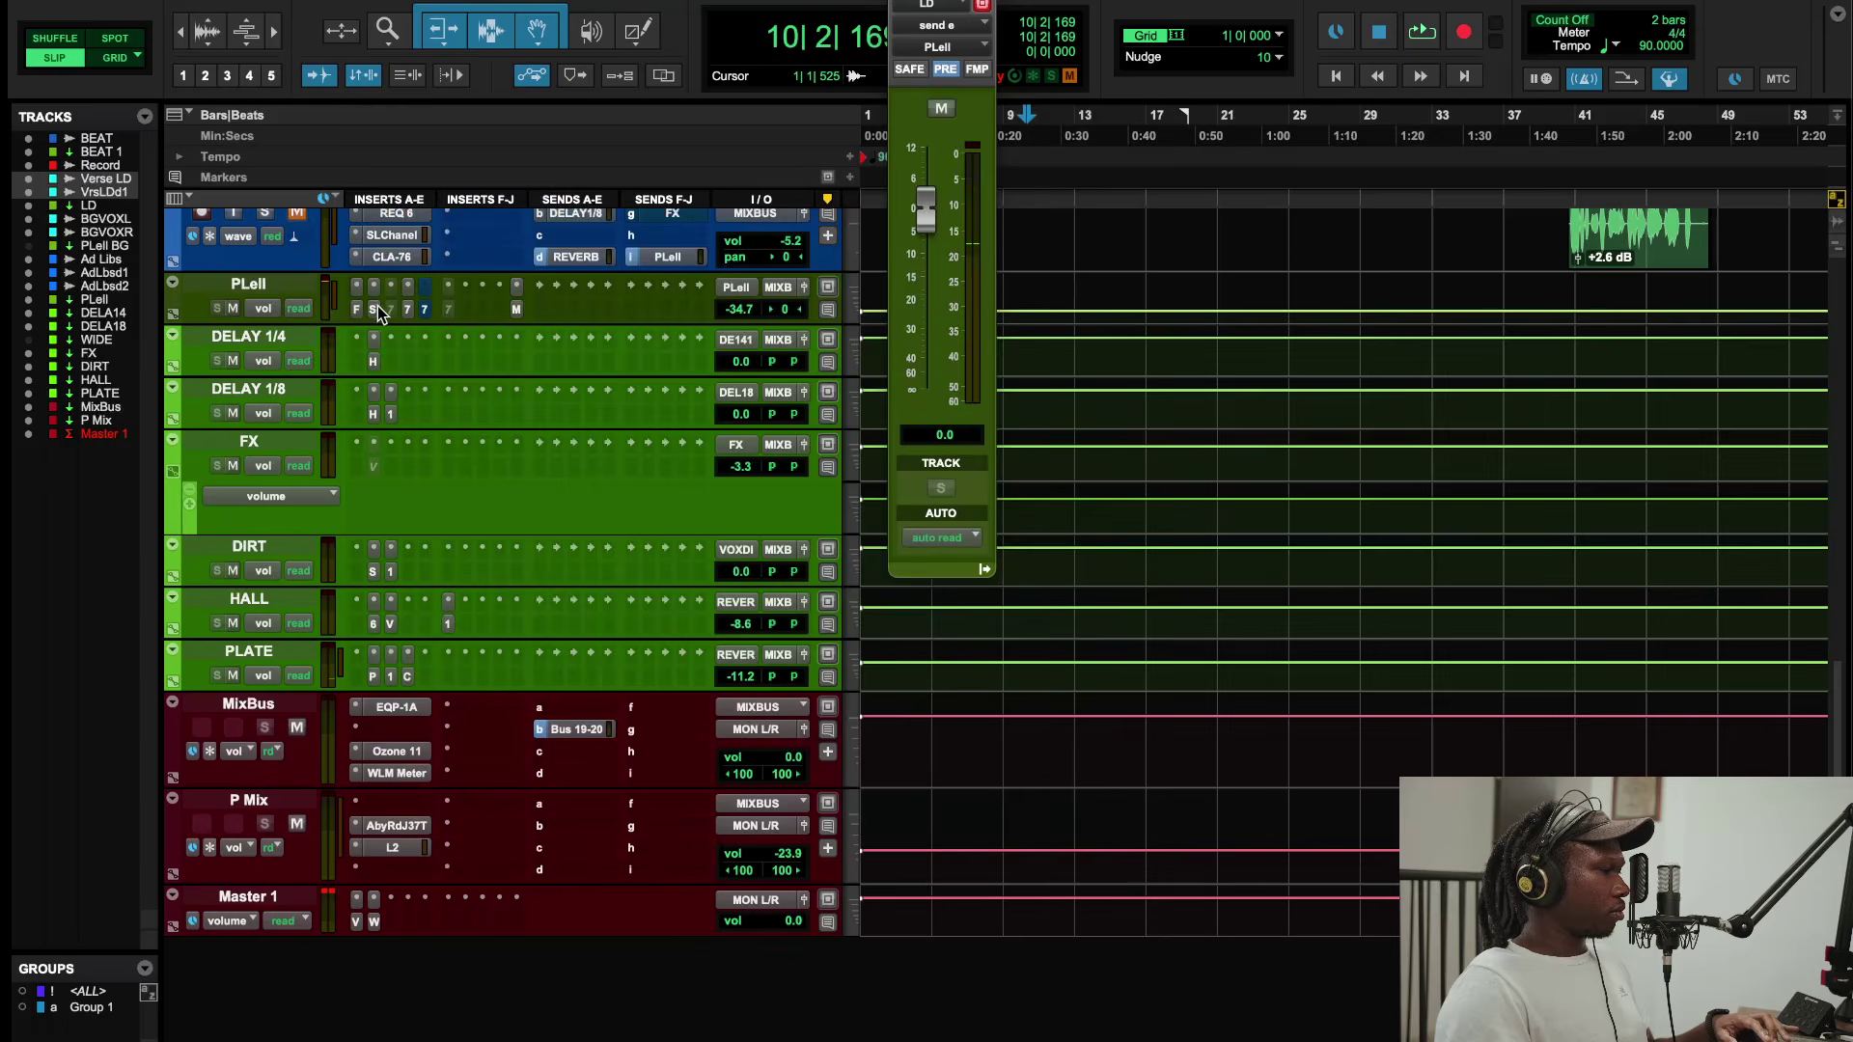
pyautogui.click(377, 313)
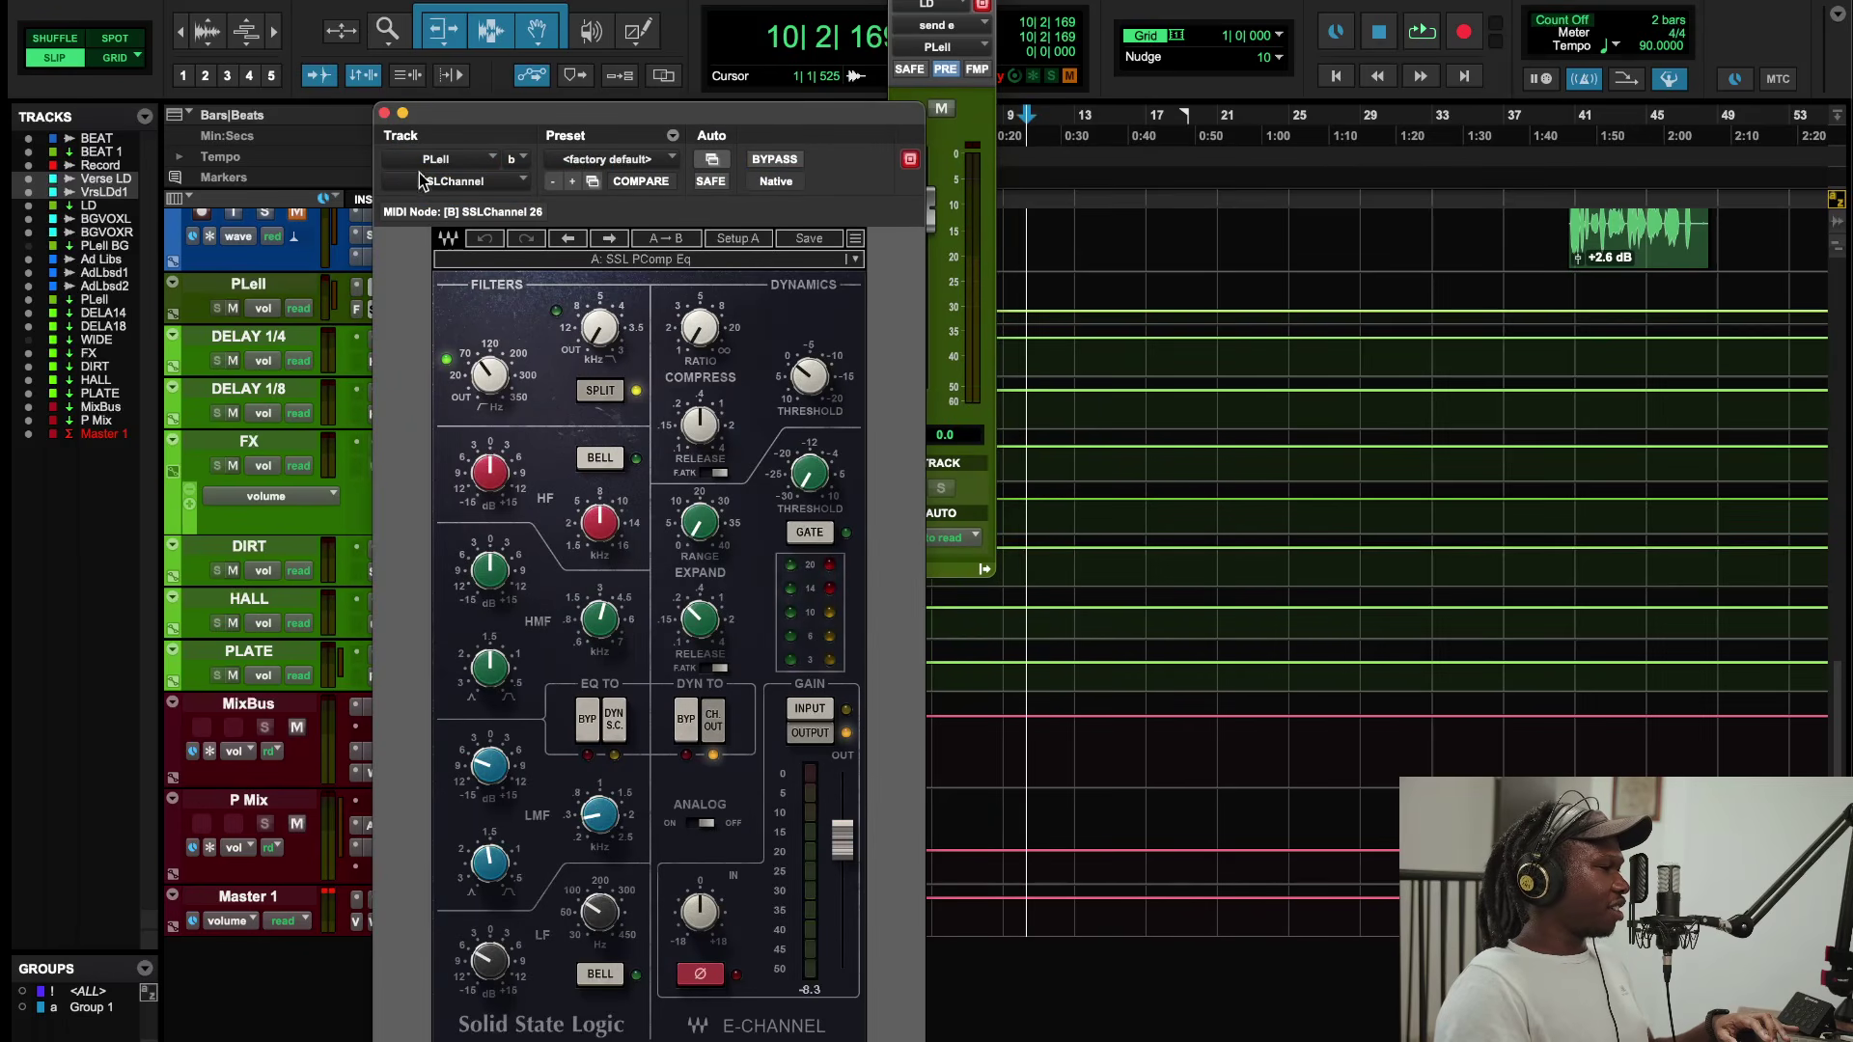
pyautogui.click(384, 114)
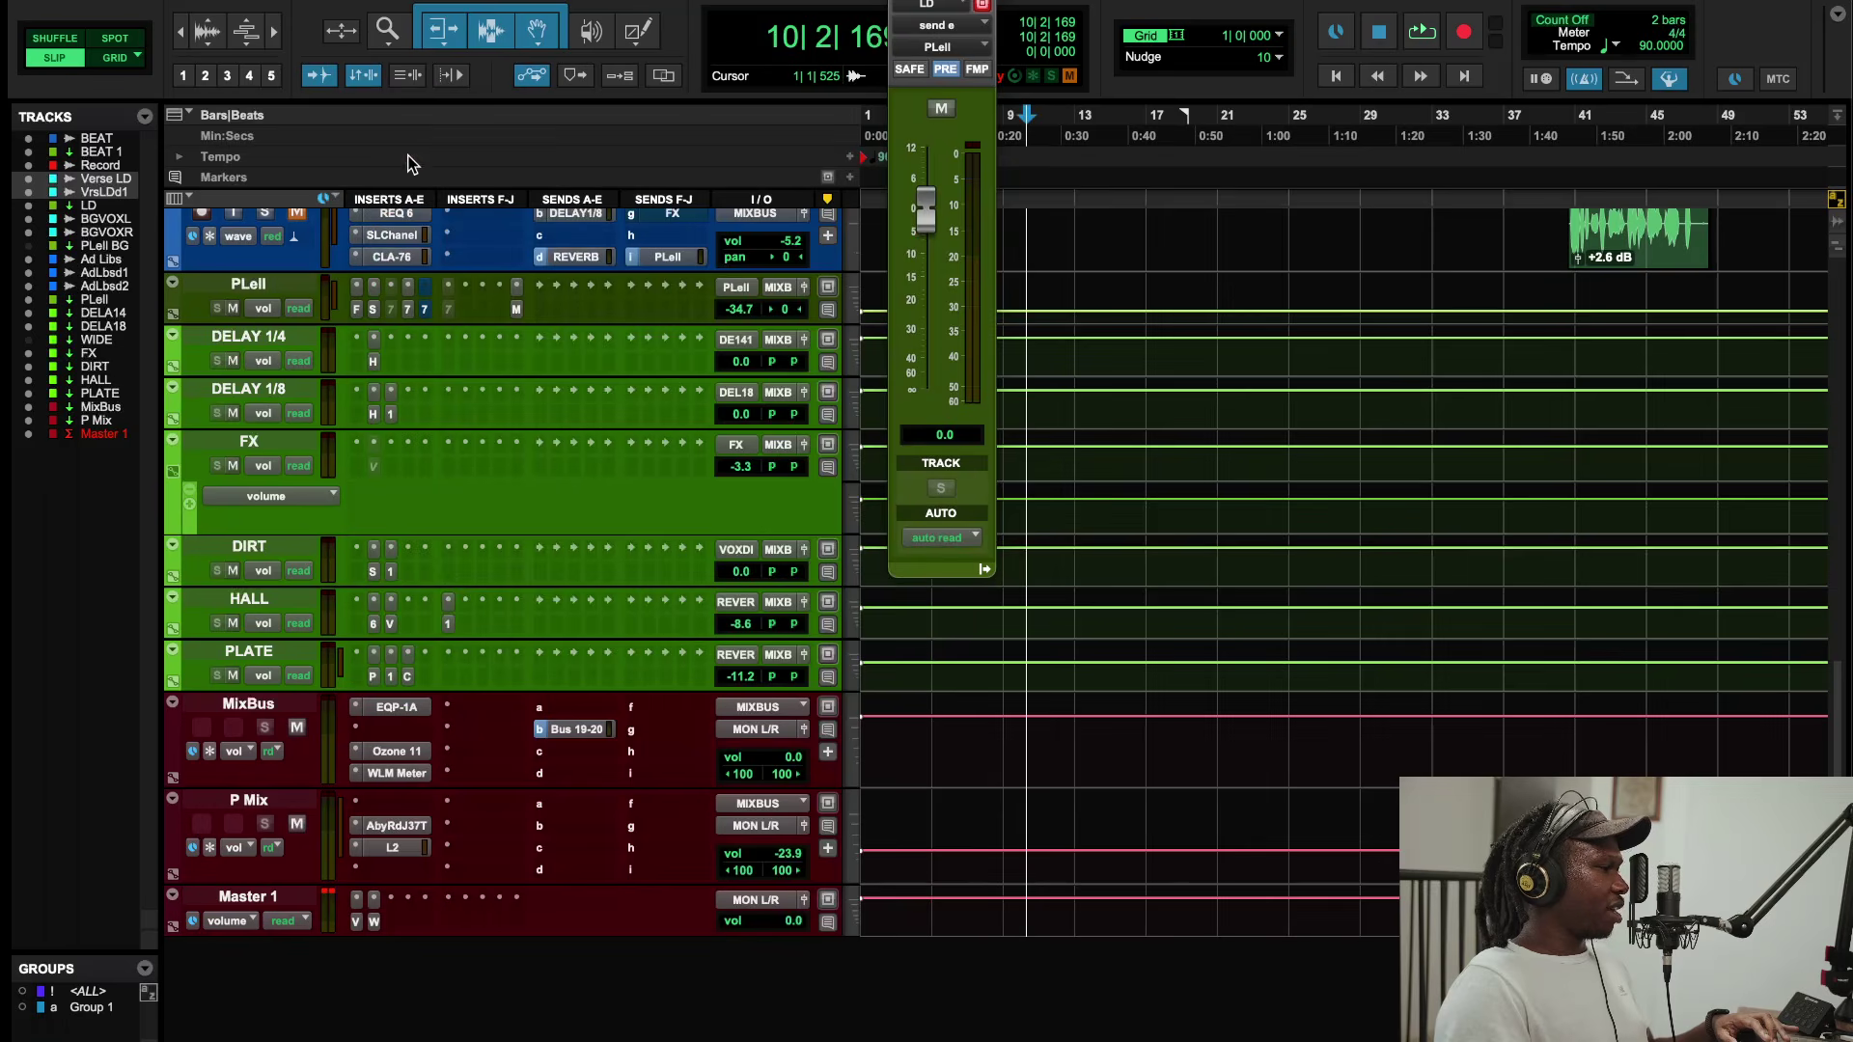
pyautogui.click(404, 310)
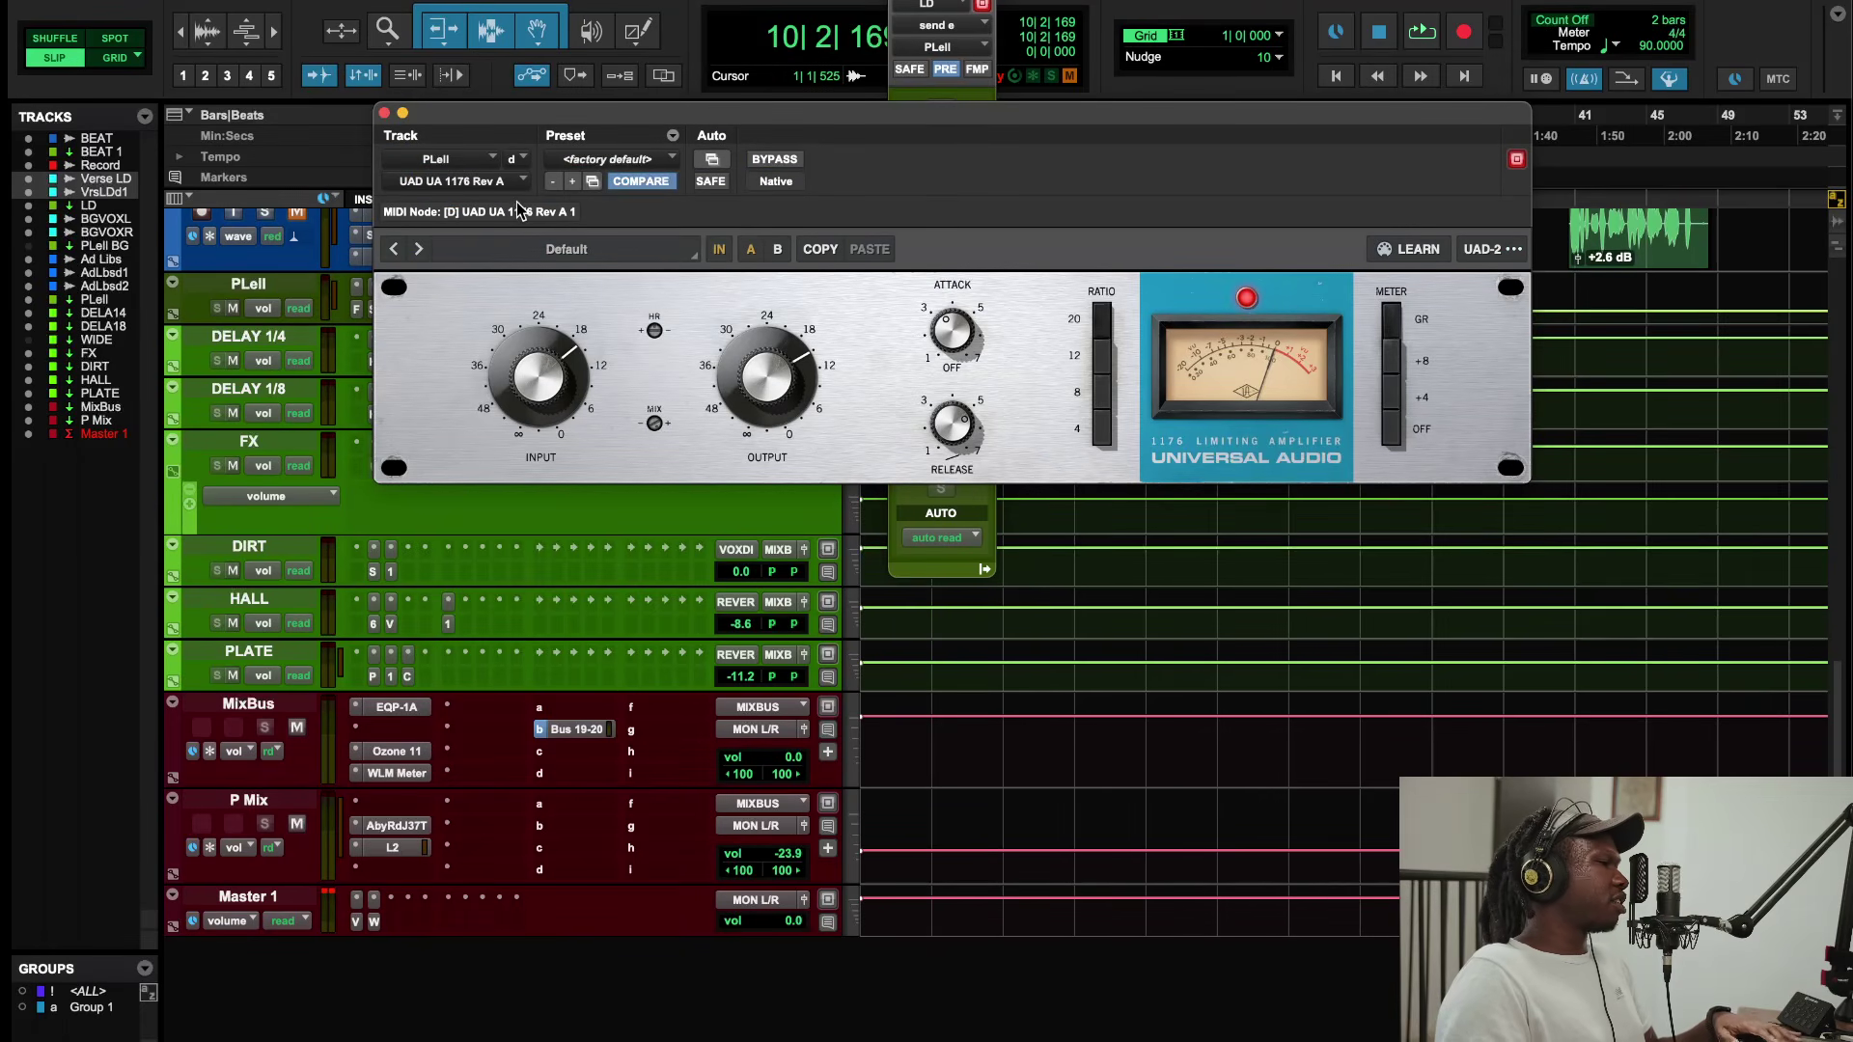
pyautogui.press('space')
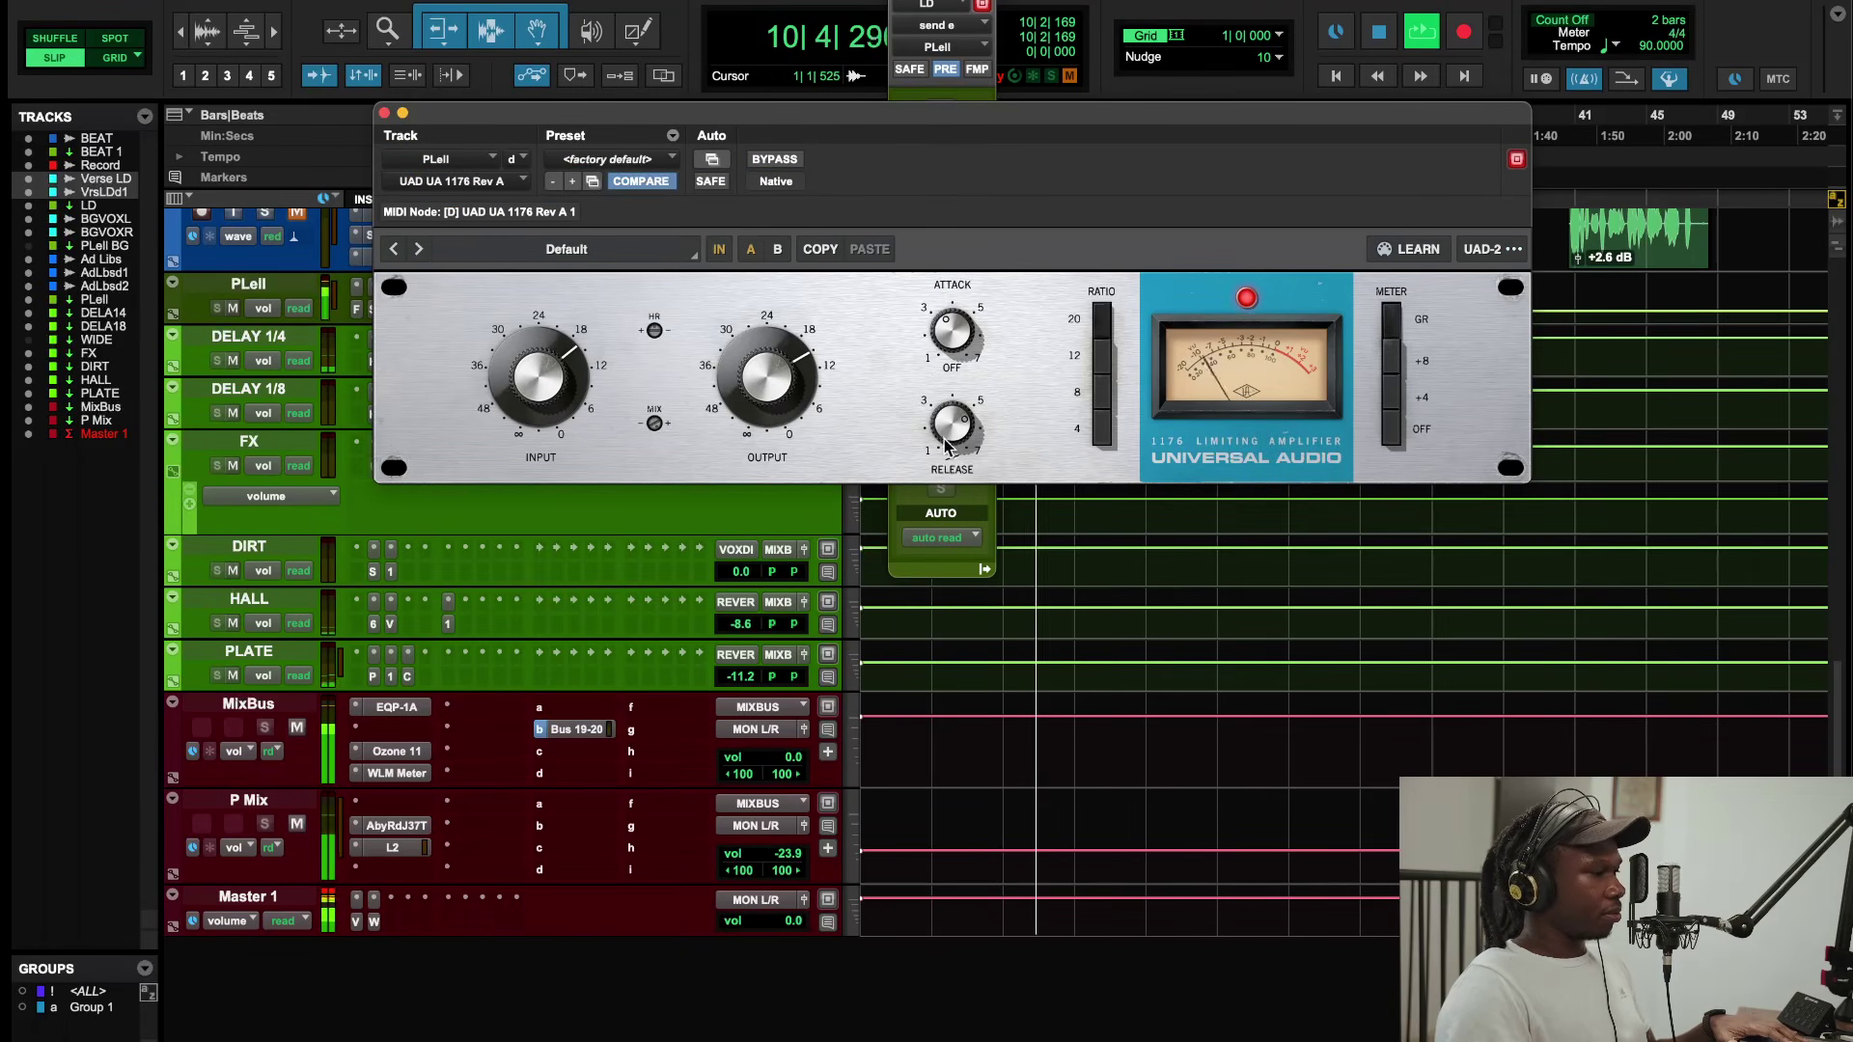
pyautogui.click(383, 113)
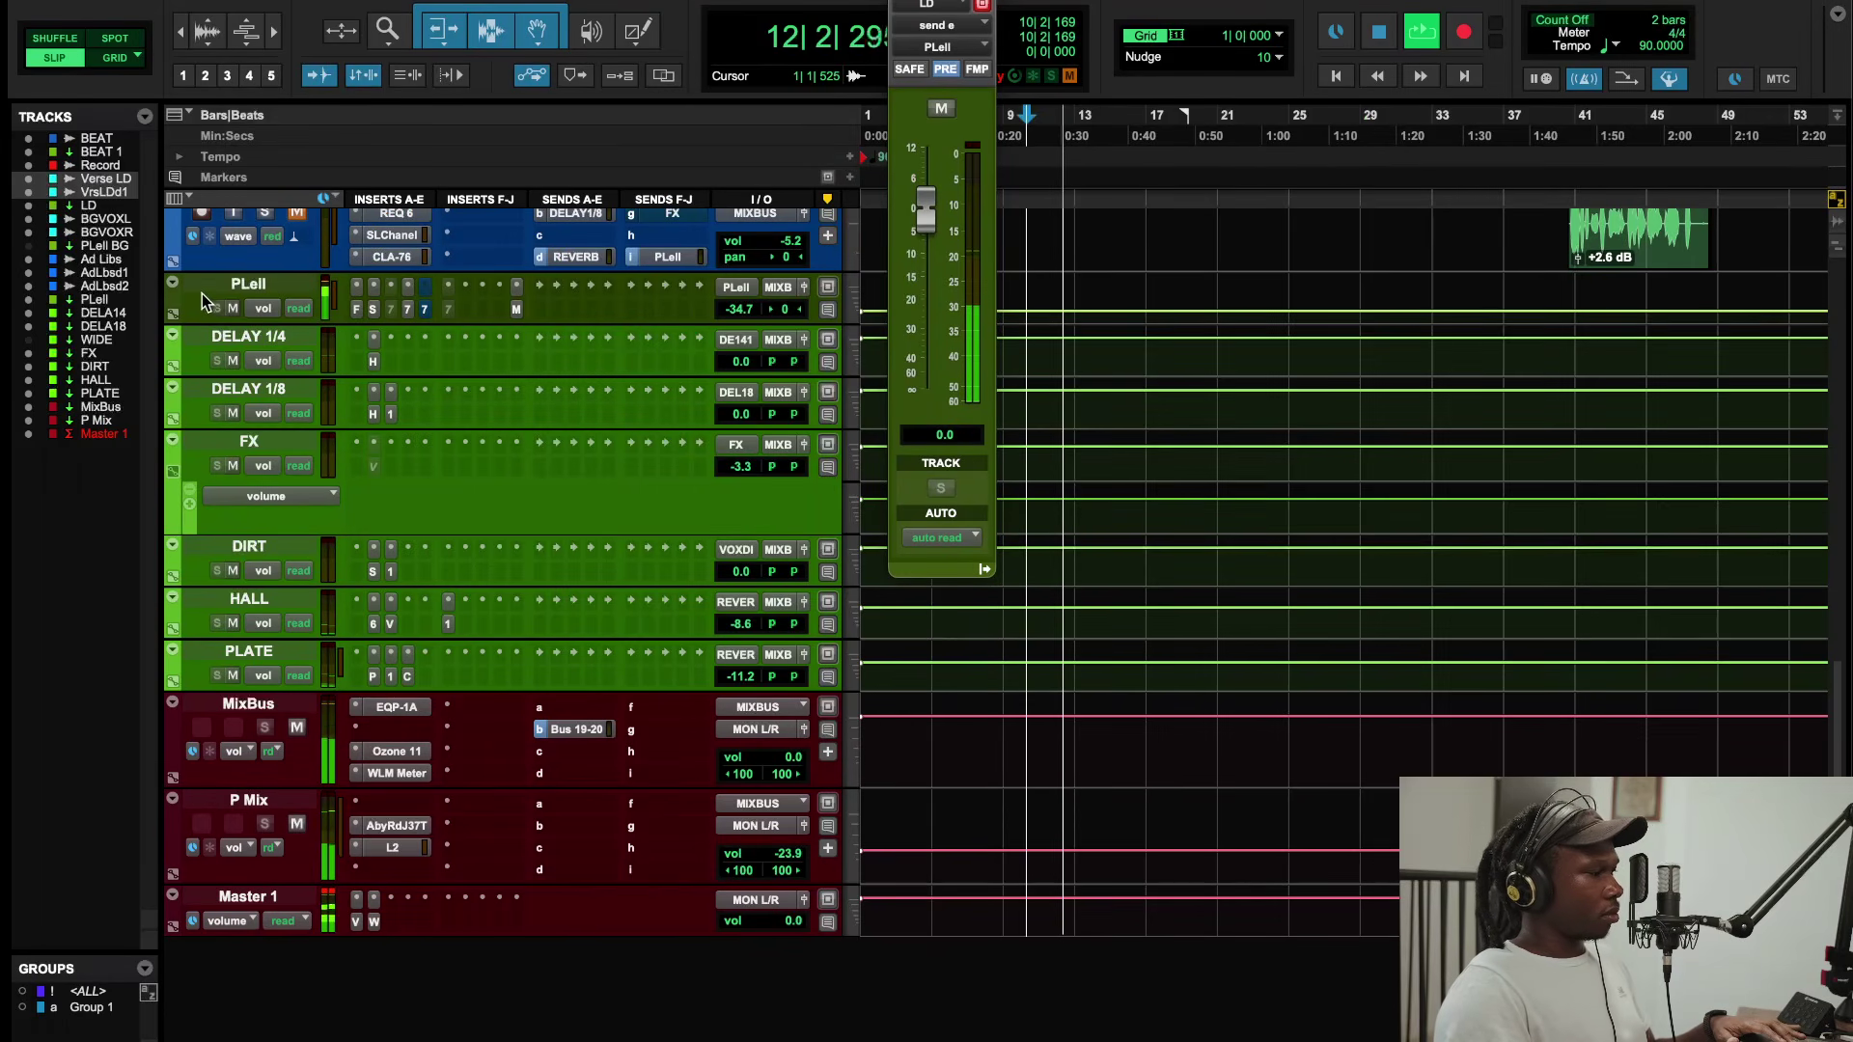
# Step: Compare the mix with the PLell track muted and unmuted, and stop playback
pyautogui.click(232, 309)
pyautogui.click(233, 308)
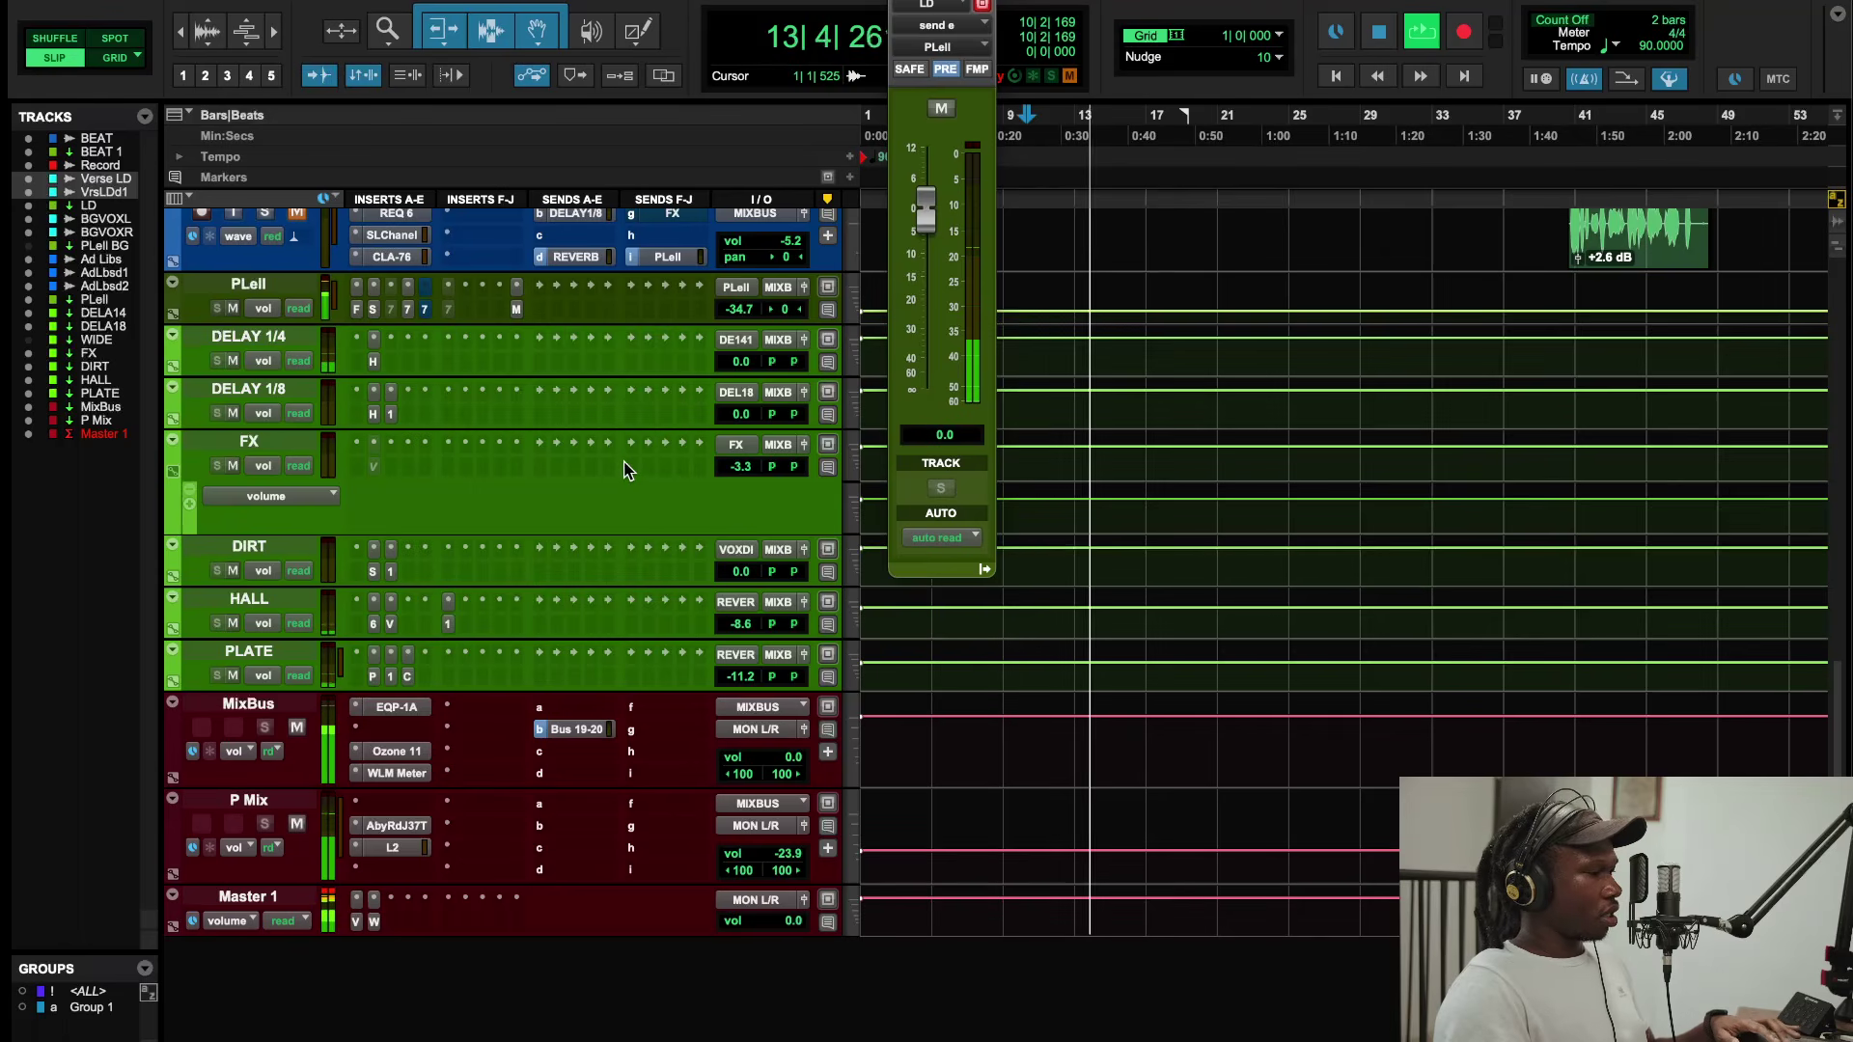
pyautogui.press('space')
# Step: Review the settings of the Fresh Air and UAD UA 1176 Rev A inserts on the PLell track
pyautogui.click(356, 309)
pyautogui.click(357, 308)
pyautogui.click(374, 309)
pyautogui.click(355, 311)
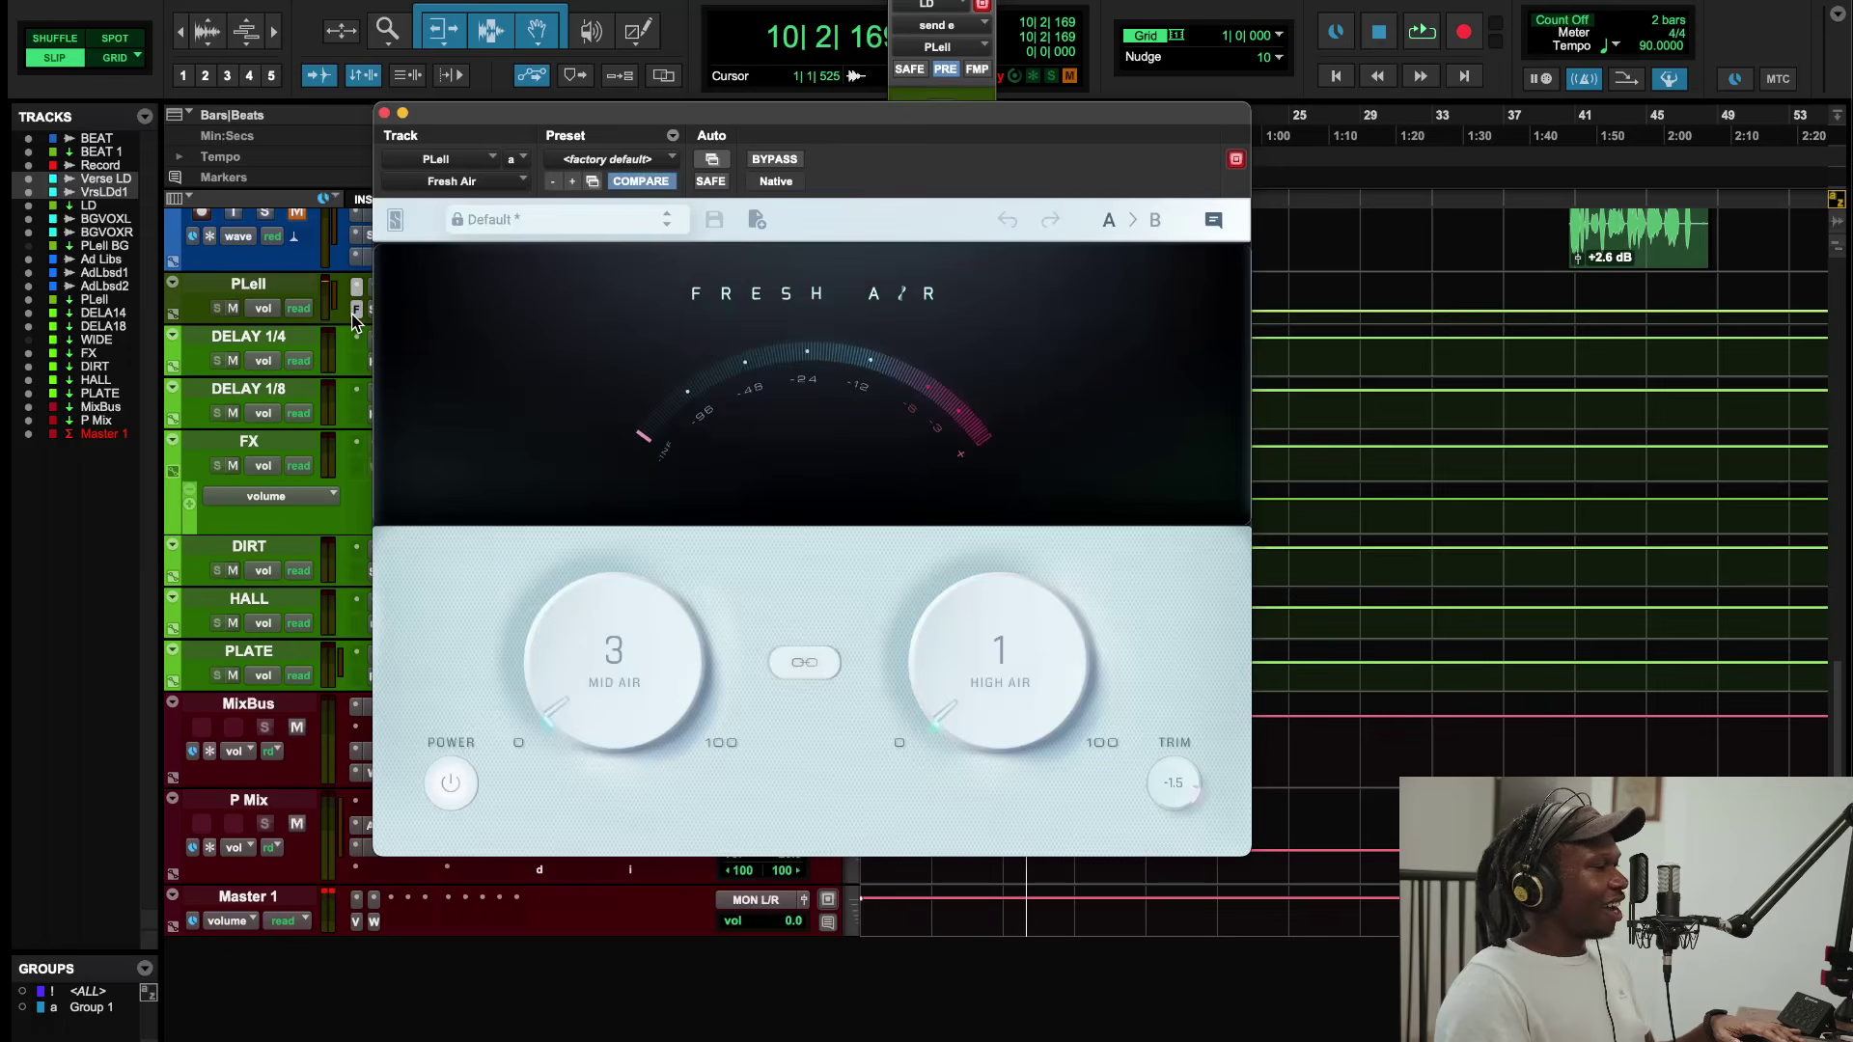
pyautogui.click(356, 311)
pyautogui.click(417, 307)
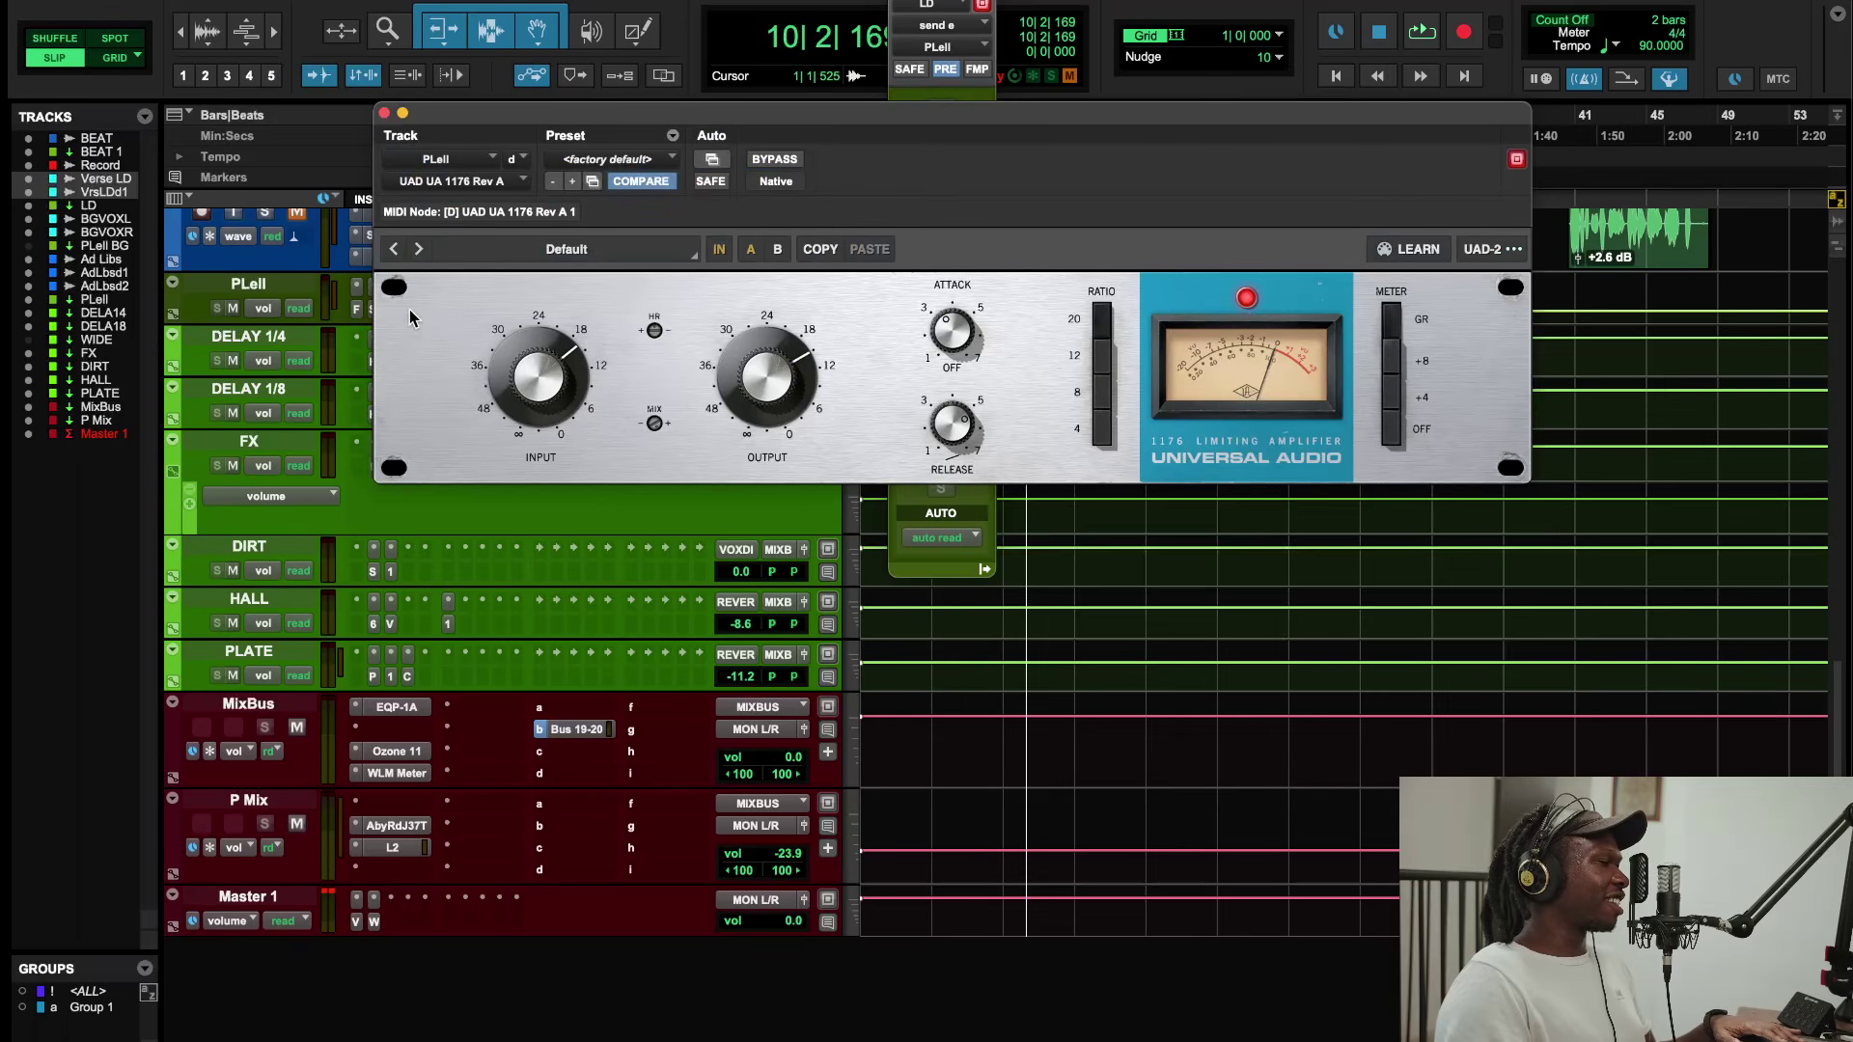
pyautogui.click(382, 118)
# Step: Play the verse from bar 9 and compare the LD track with its inserts bypassed and active
pyautogui.scroll(10, 1158, 482)
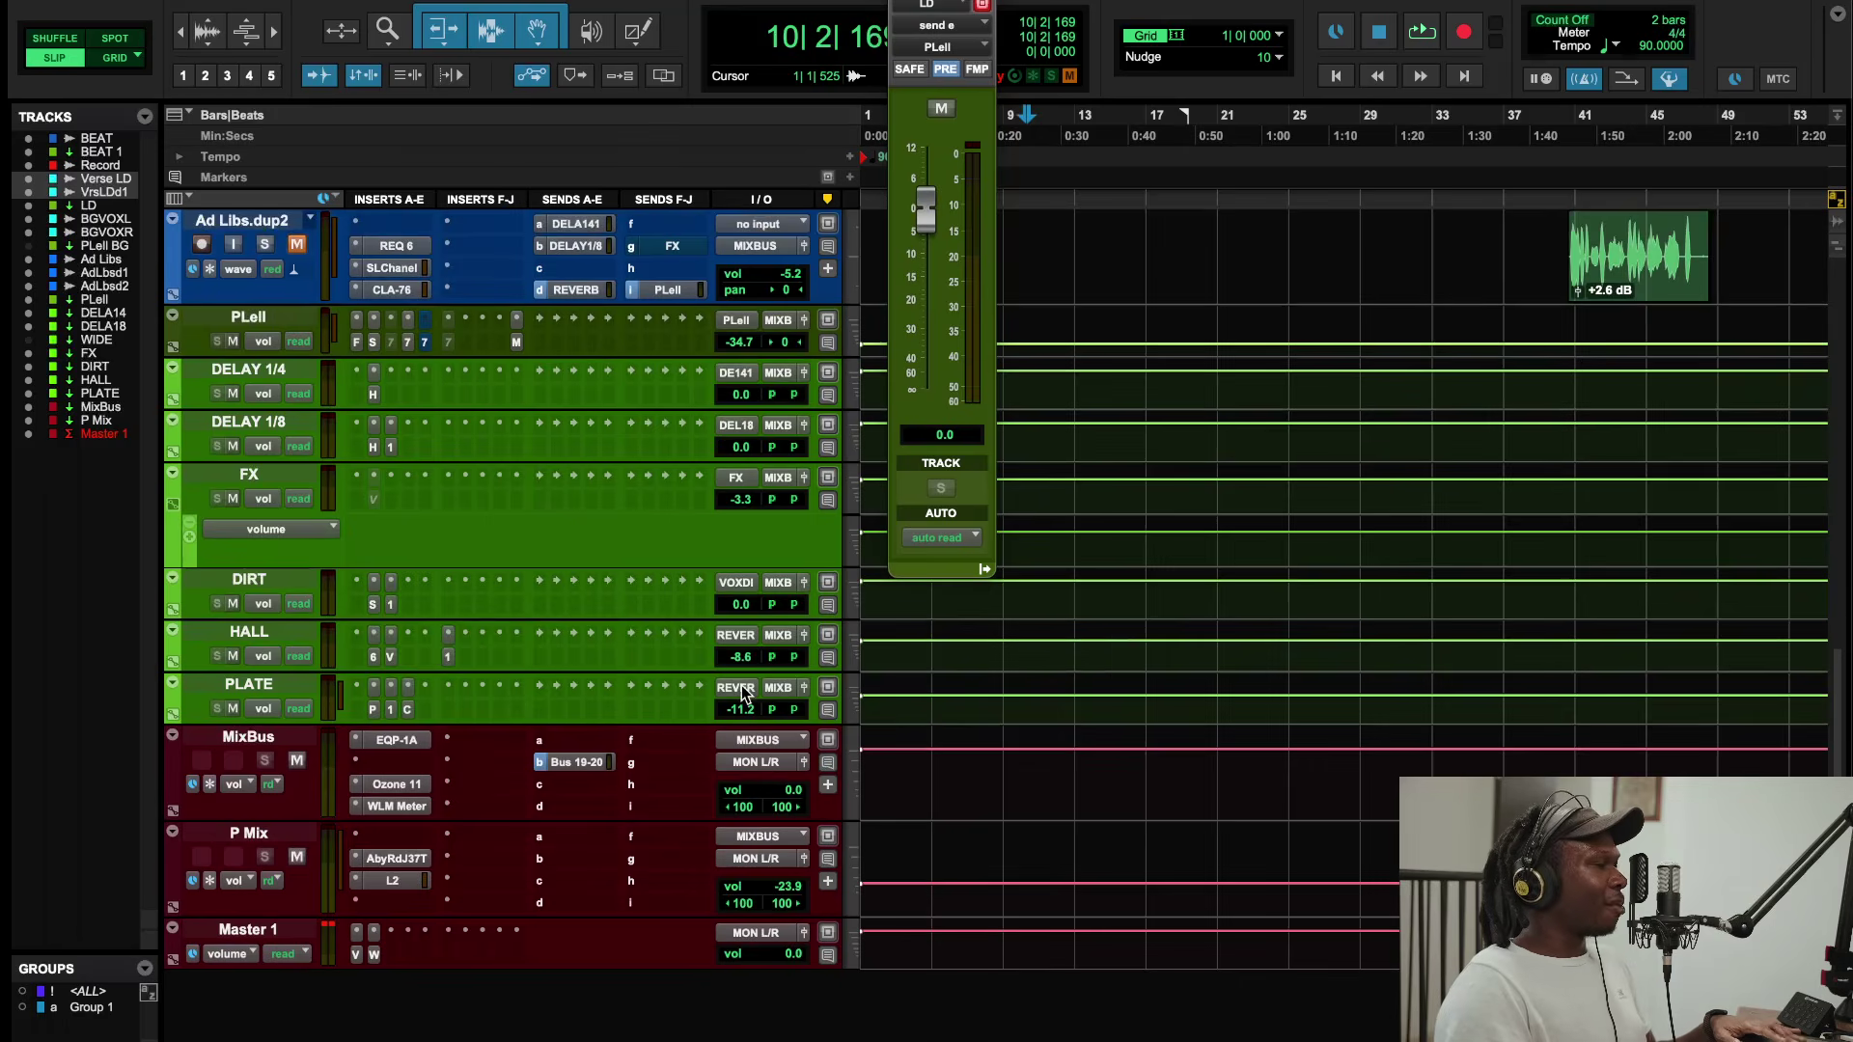
pyautogui.click(1006, 138)
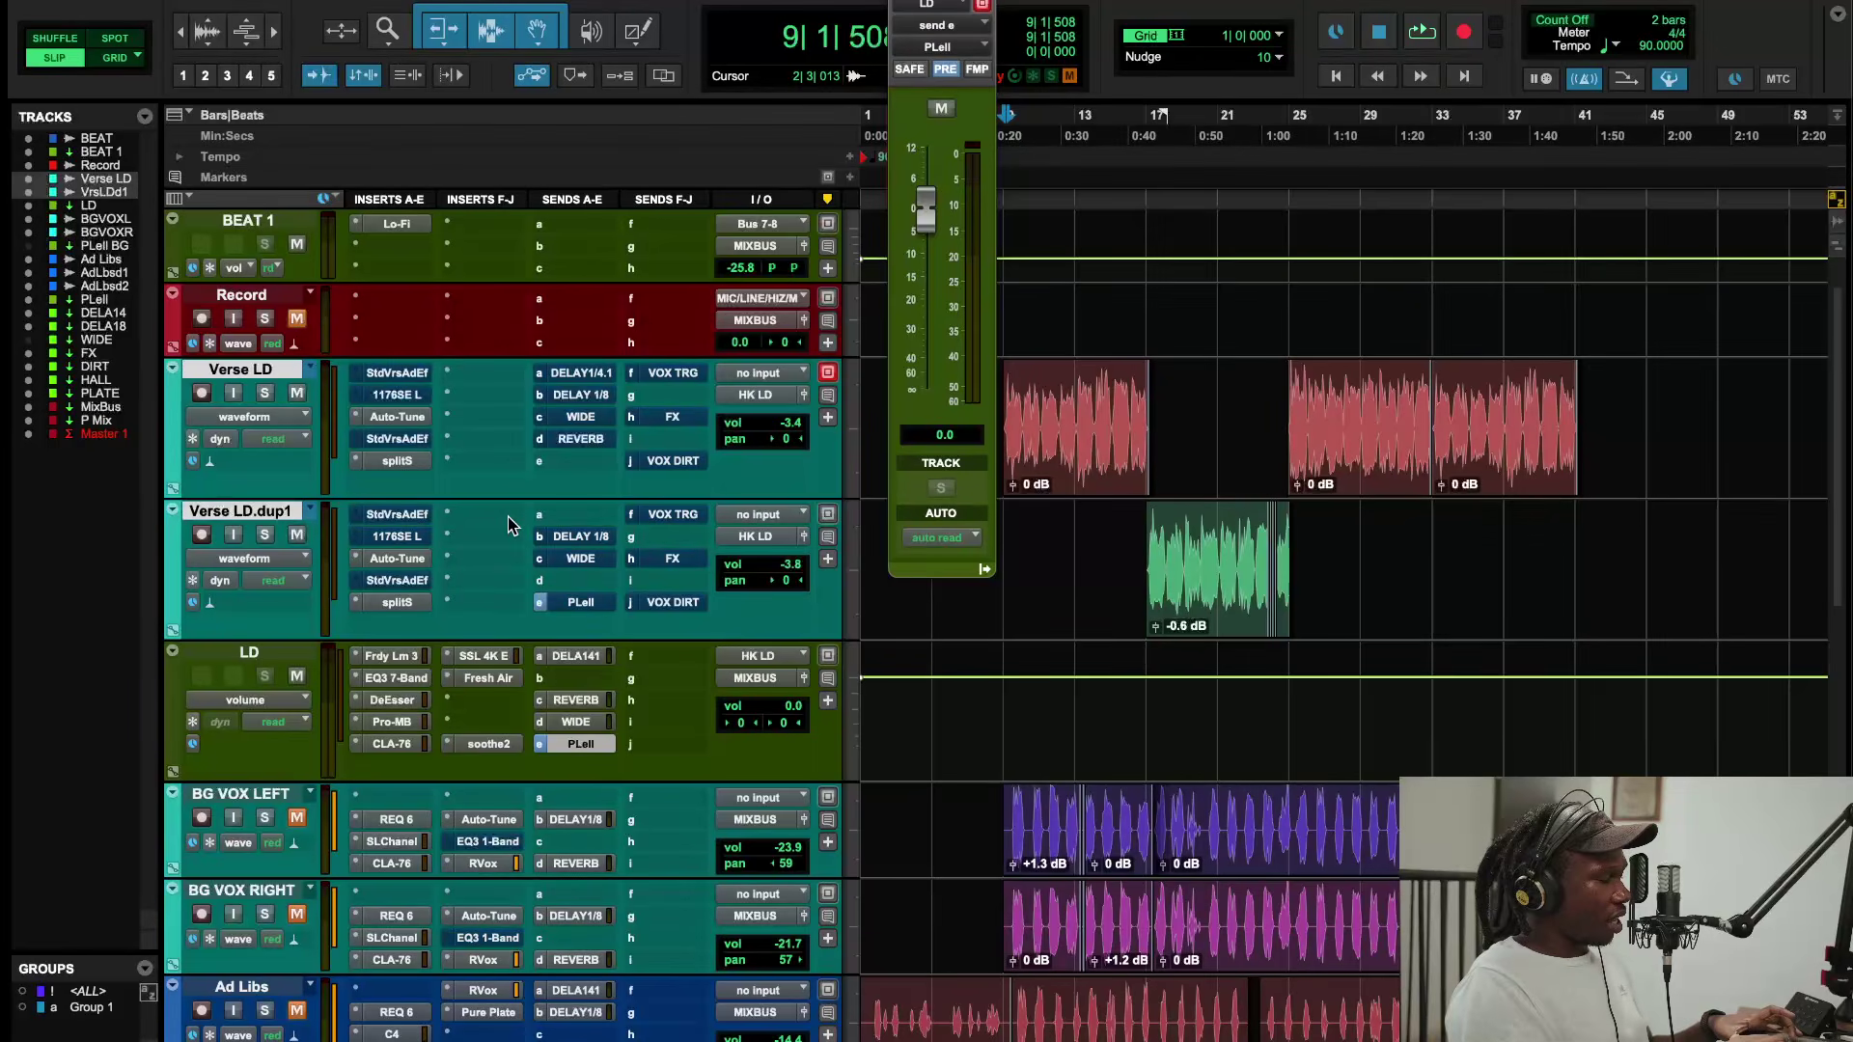
pyautogui.press('space')
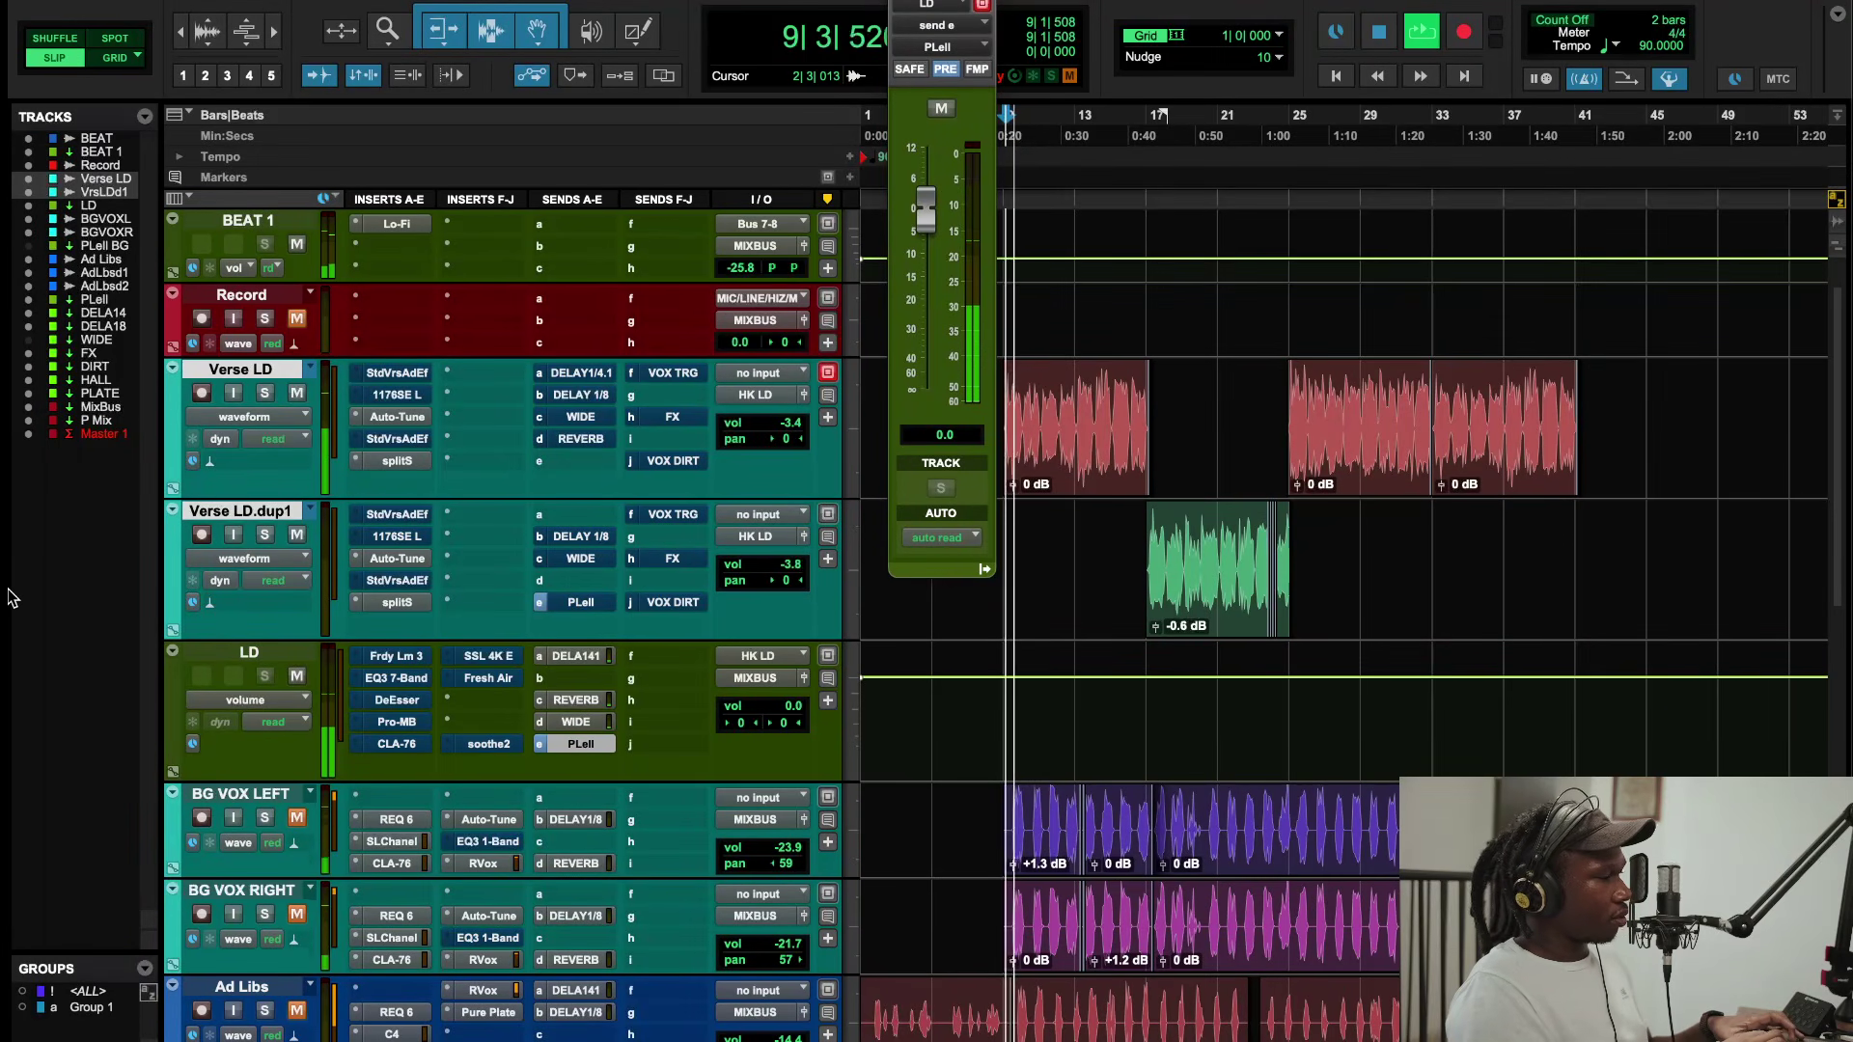
pyautogui.scroll(-10, 448, 668)
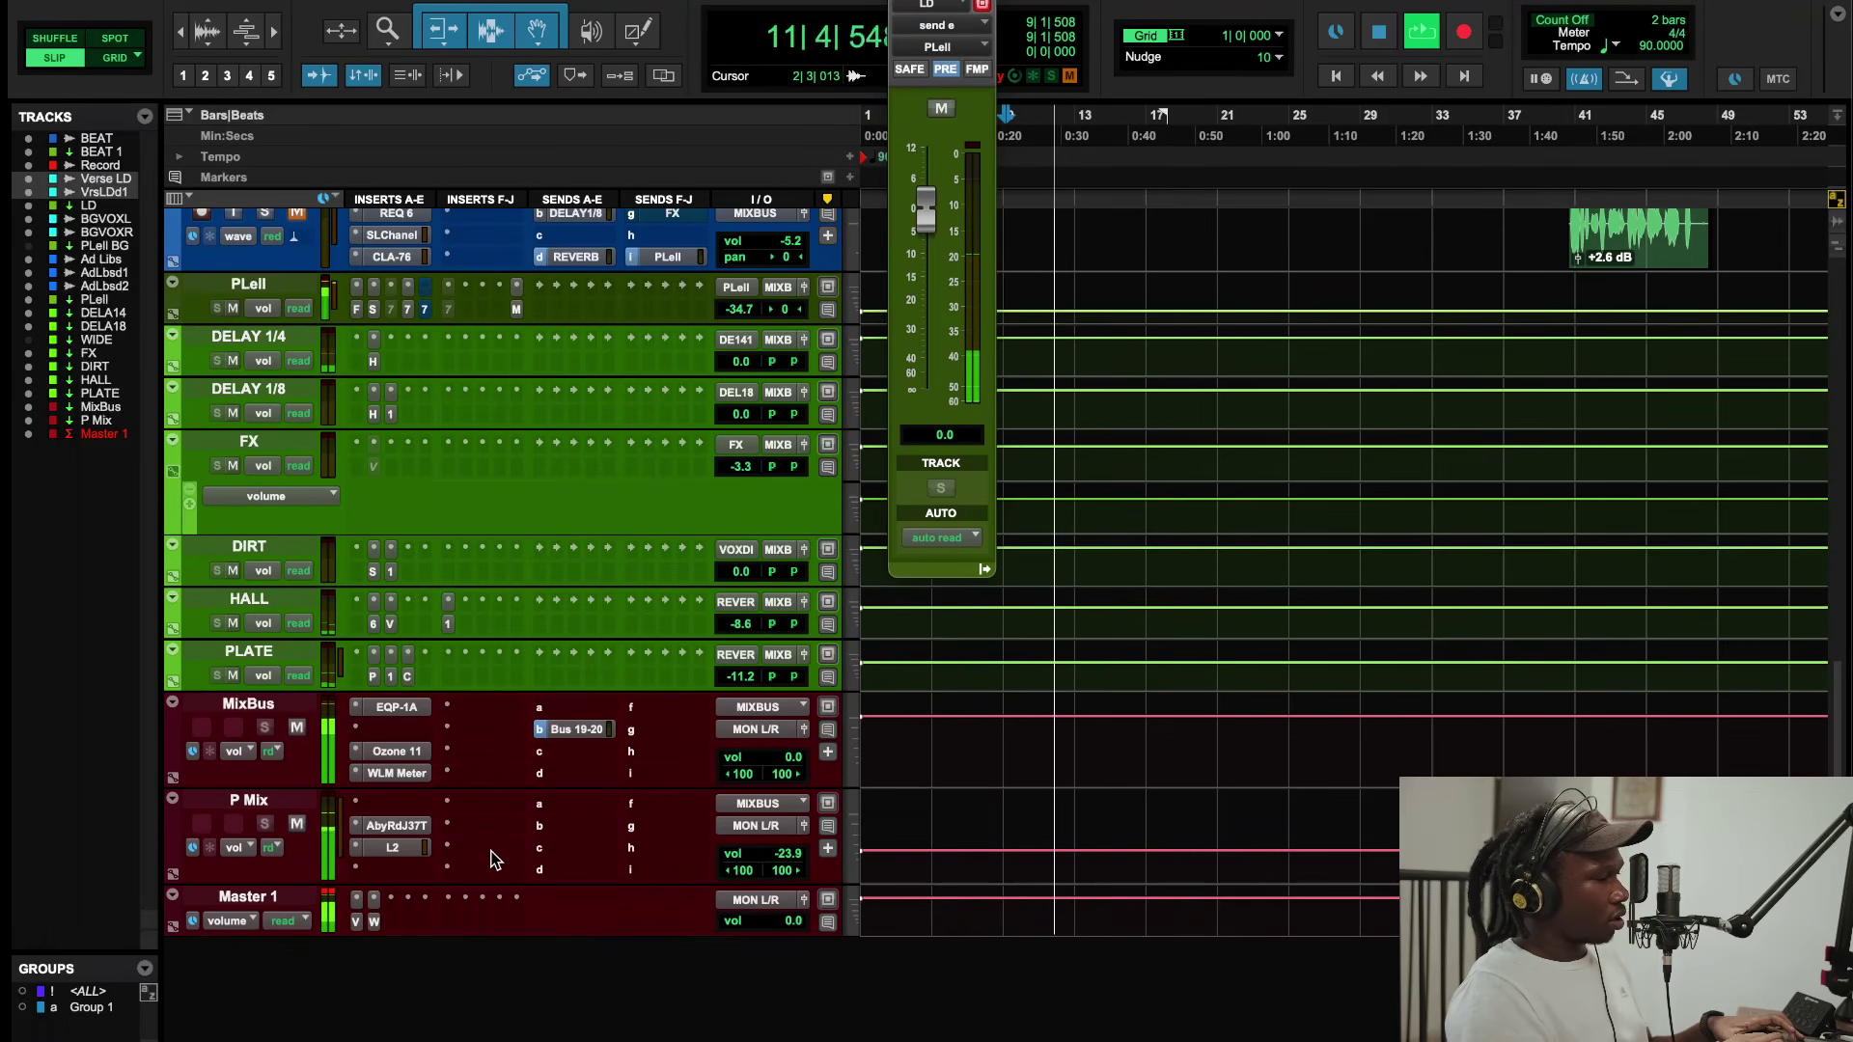
pyautogui.scroll(10, 491, 859)
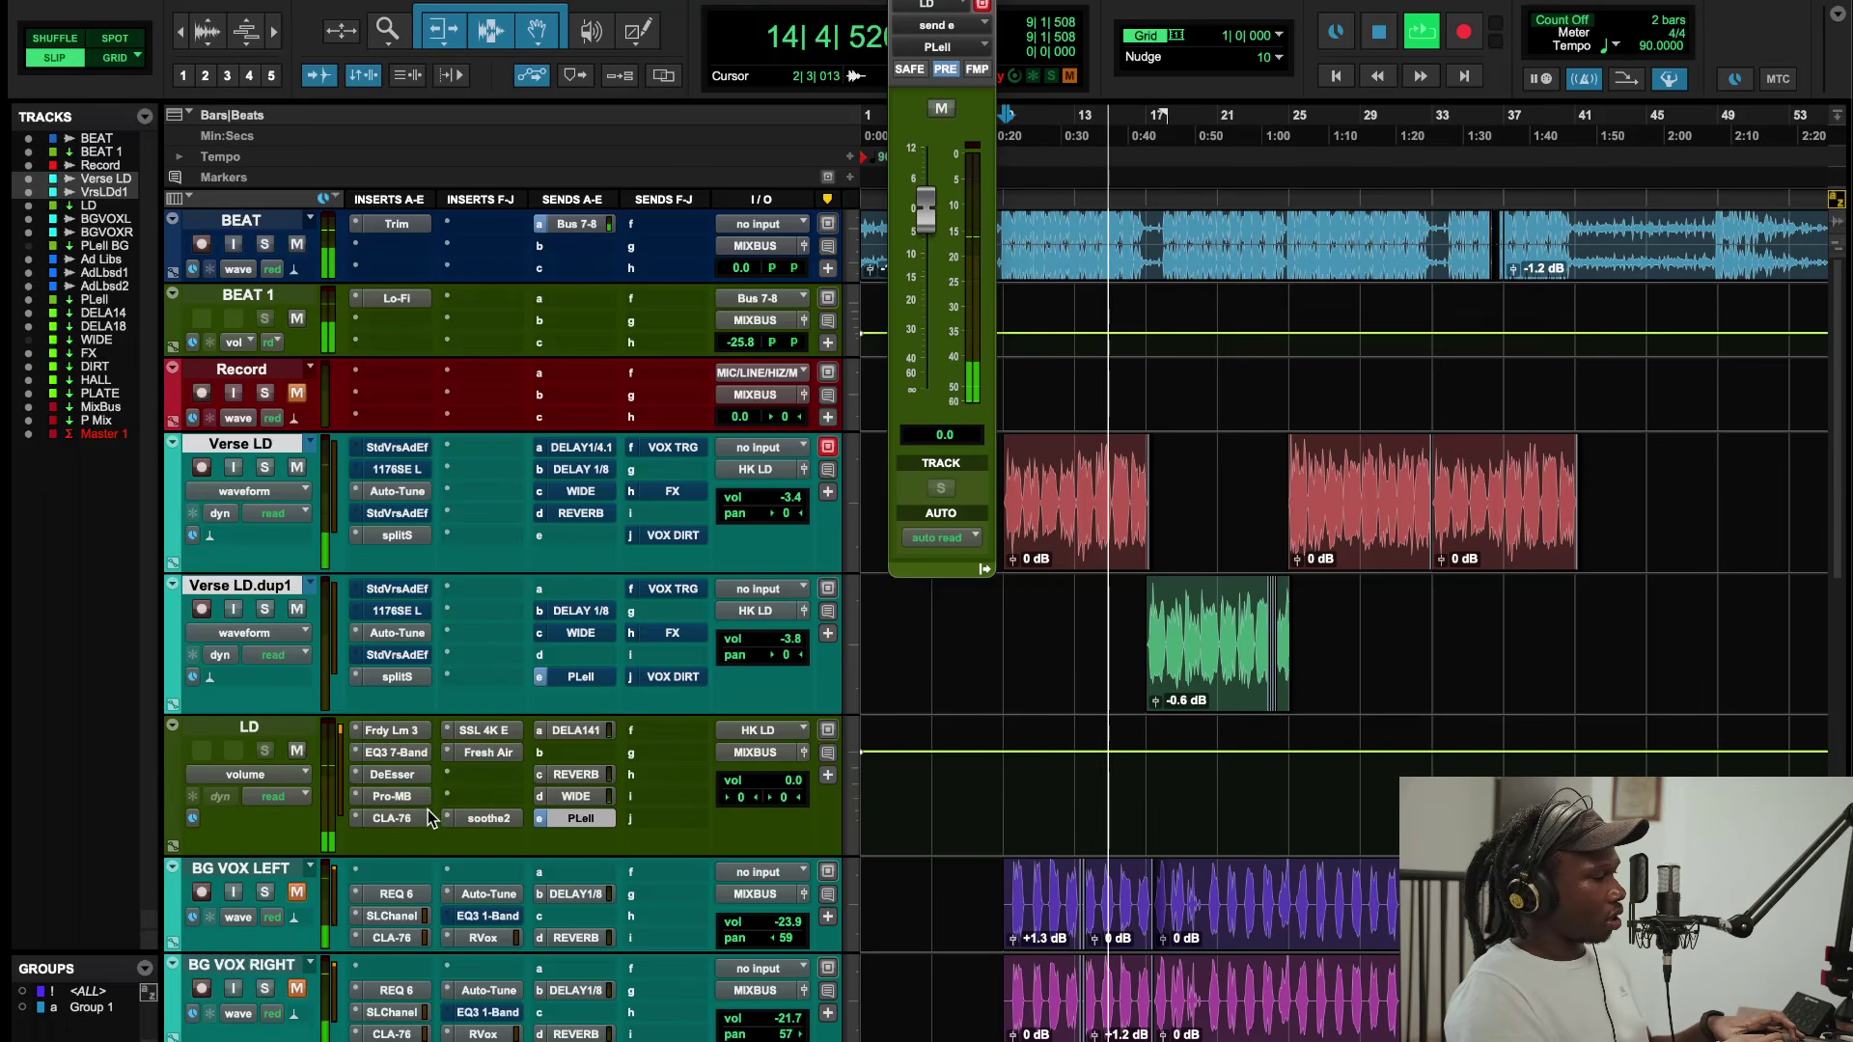
# Step: Review the EQ3 7-Band and SSL 4K E settings on the LD track, and stop playback
pyautogui.click(392, 752)
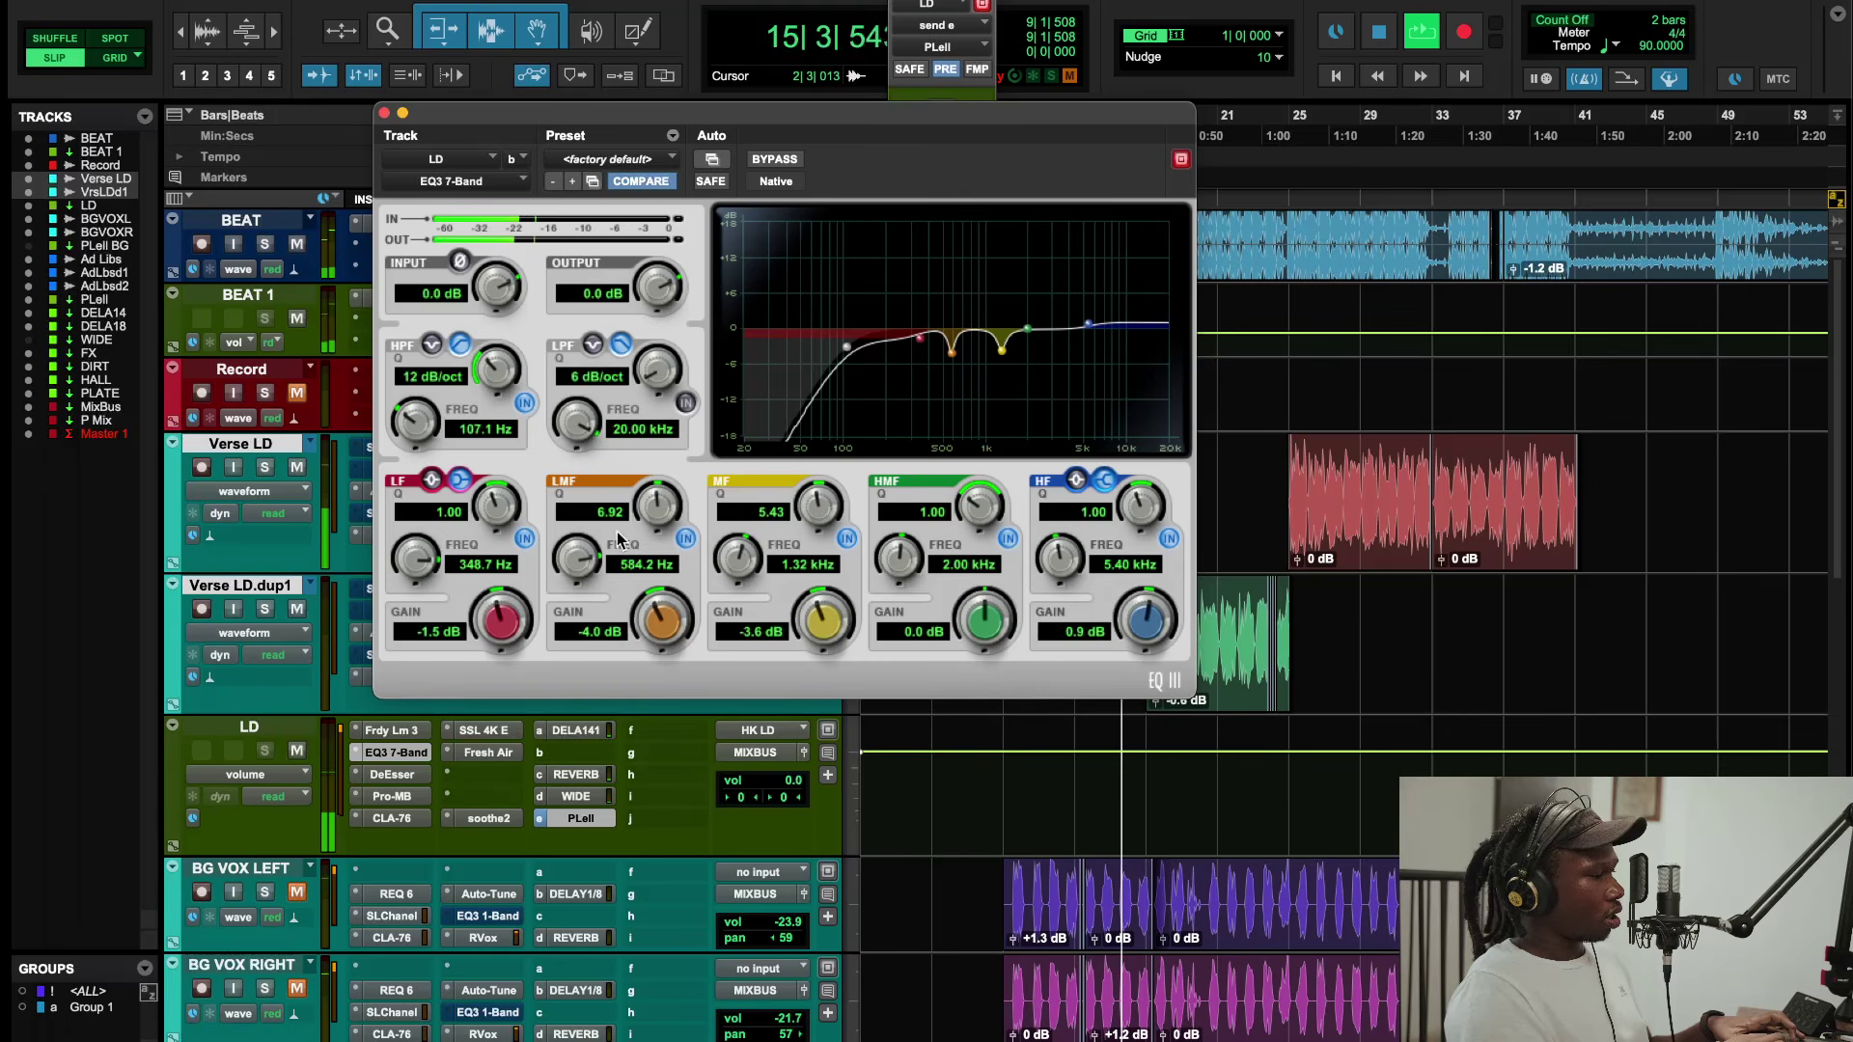
pyautogui.moveTo(512, 814)
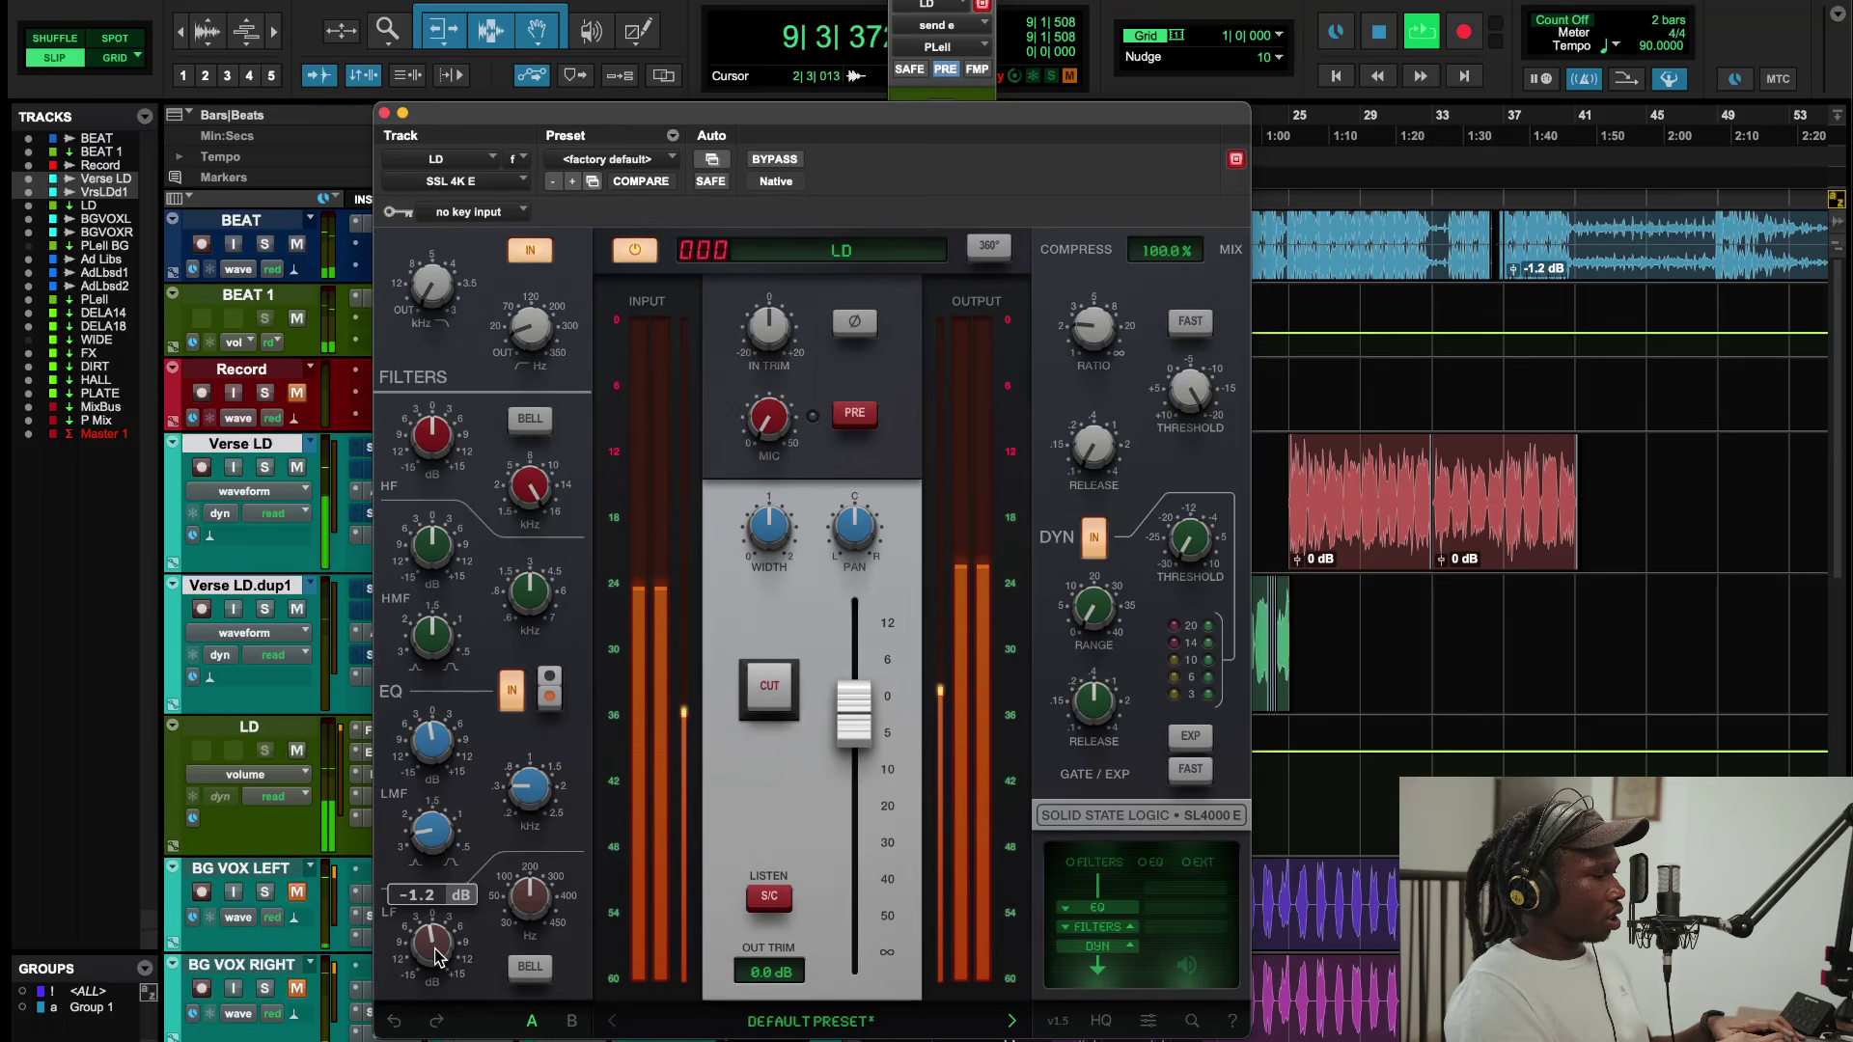
pyautogui.moveTo(494, 280)
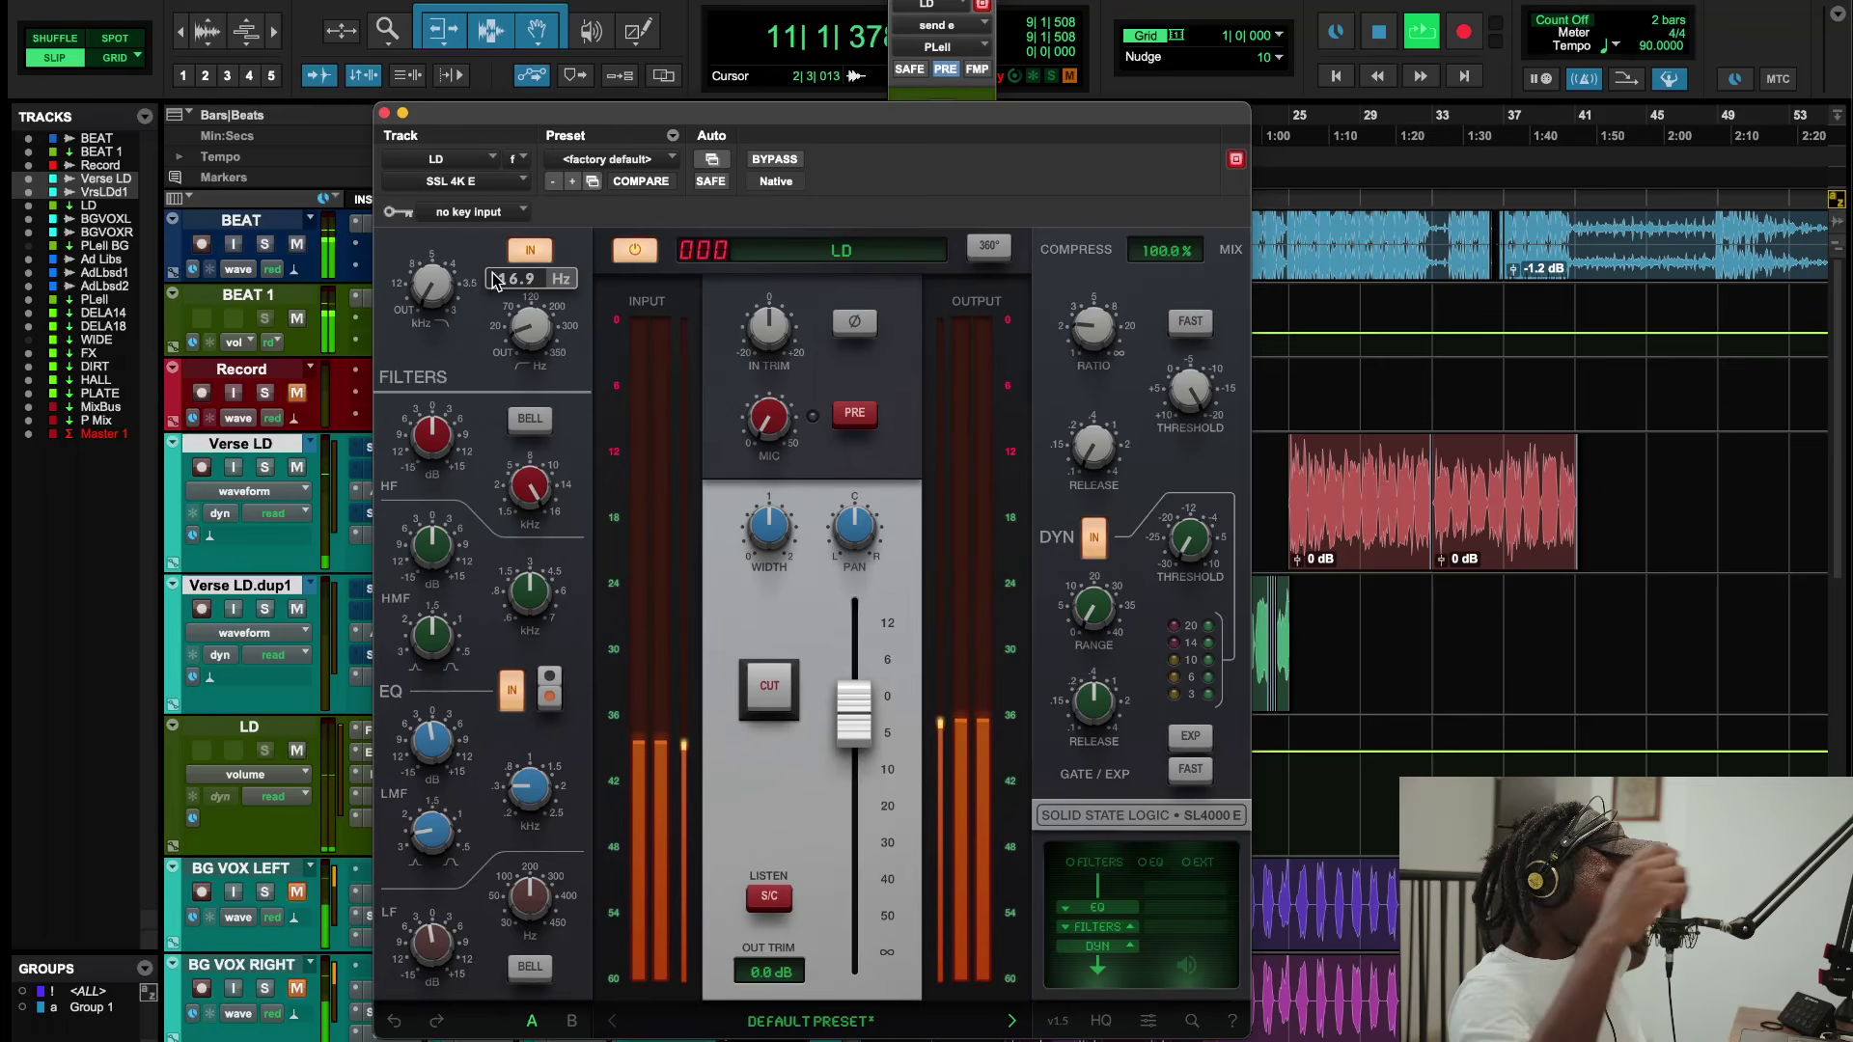
pyautogui.click(384, 113)
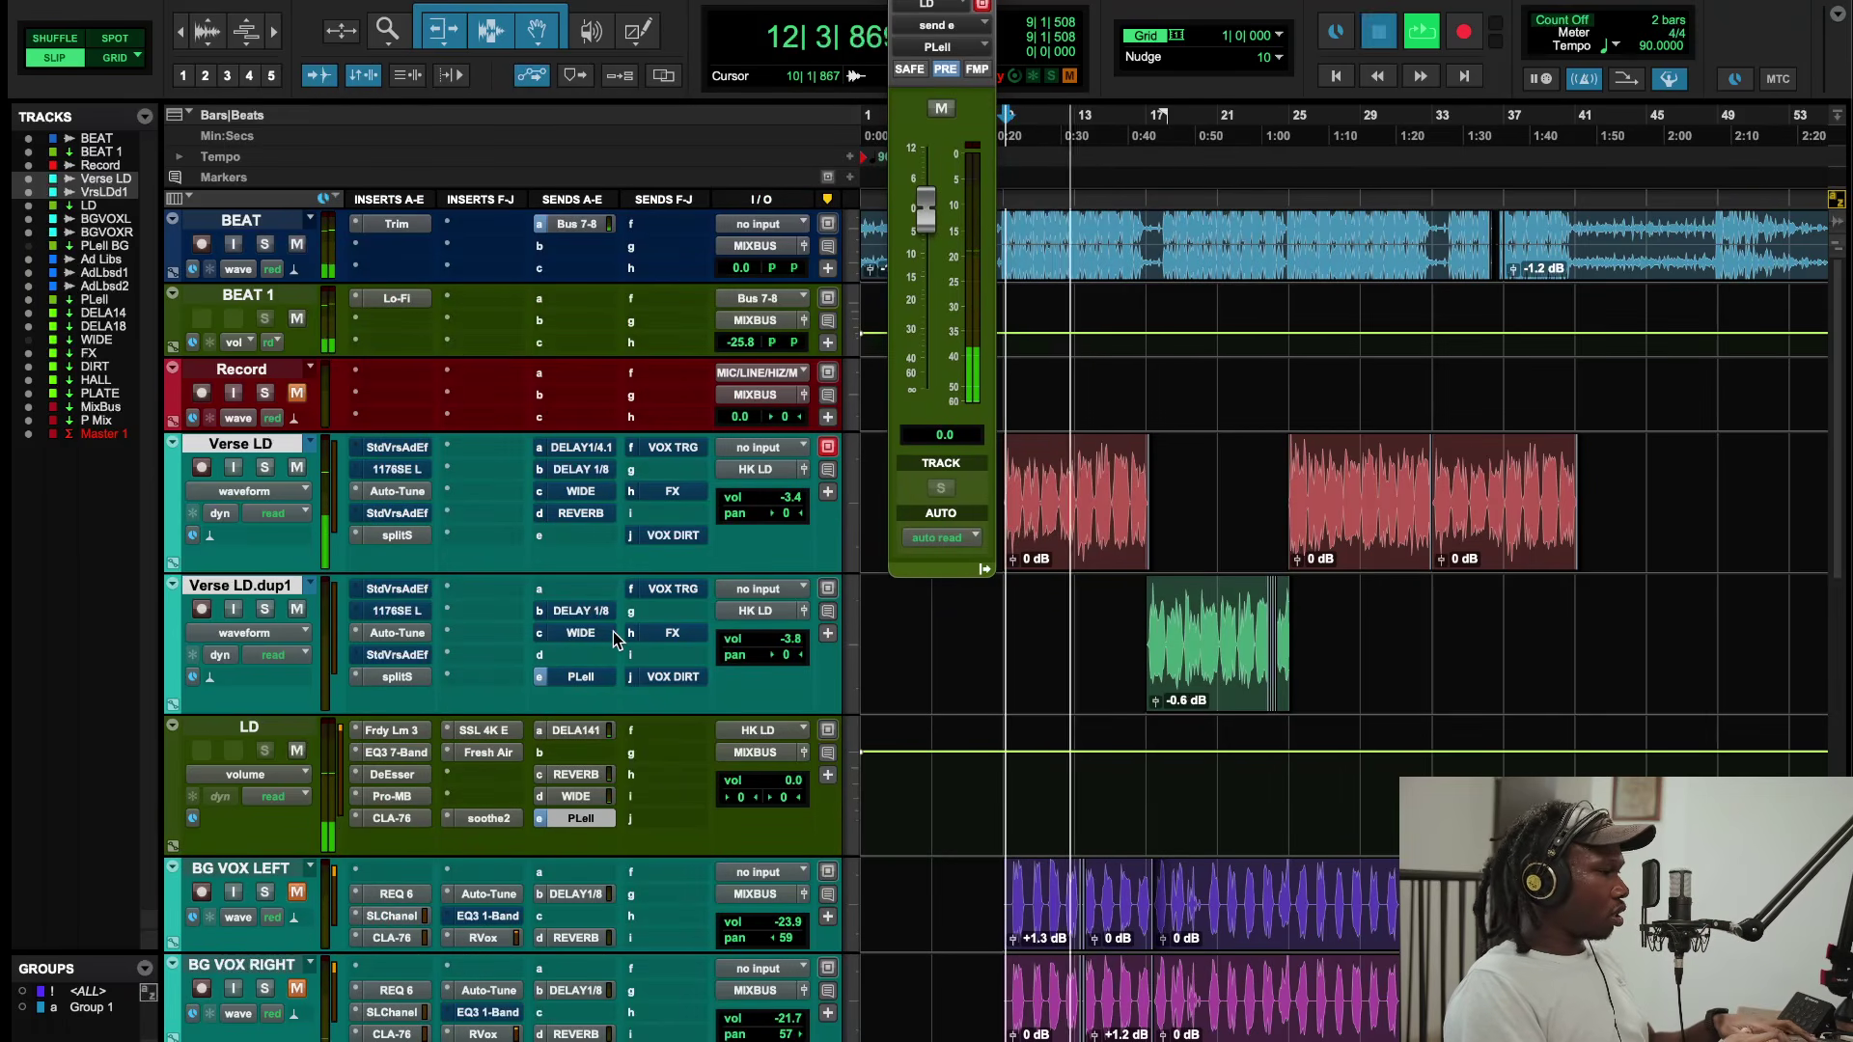
pyautogui.press('space')
# Step: Move the VOX DIRT send from Verse LD.dup1 to the LD track, start playback and open the send's level controls
pyautogui.scroll(-15, 386, 579)
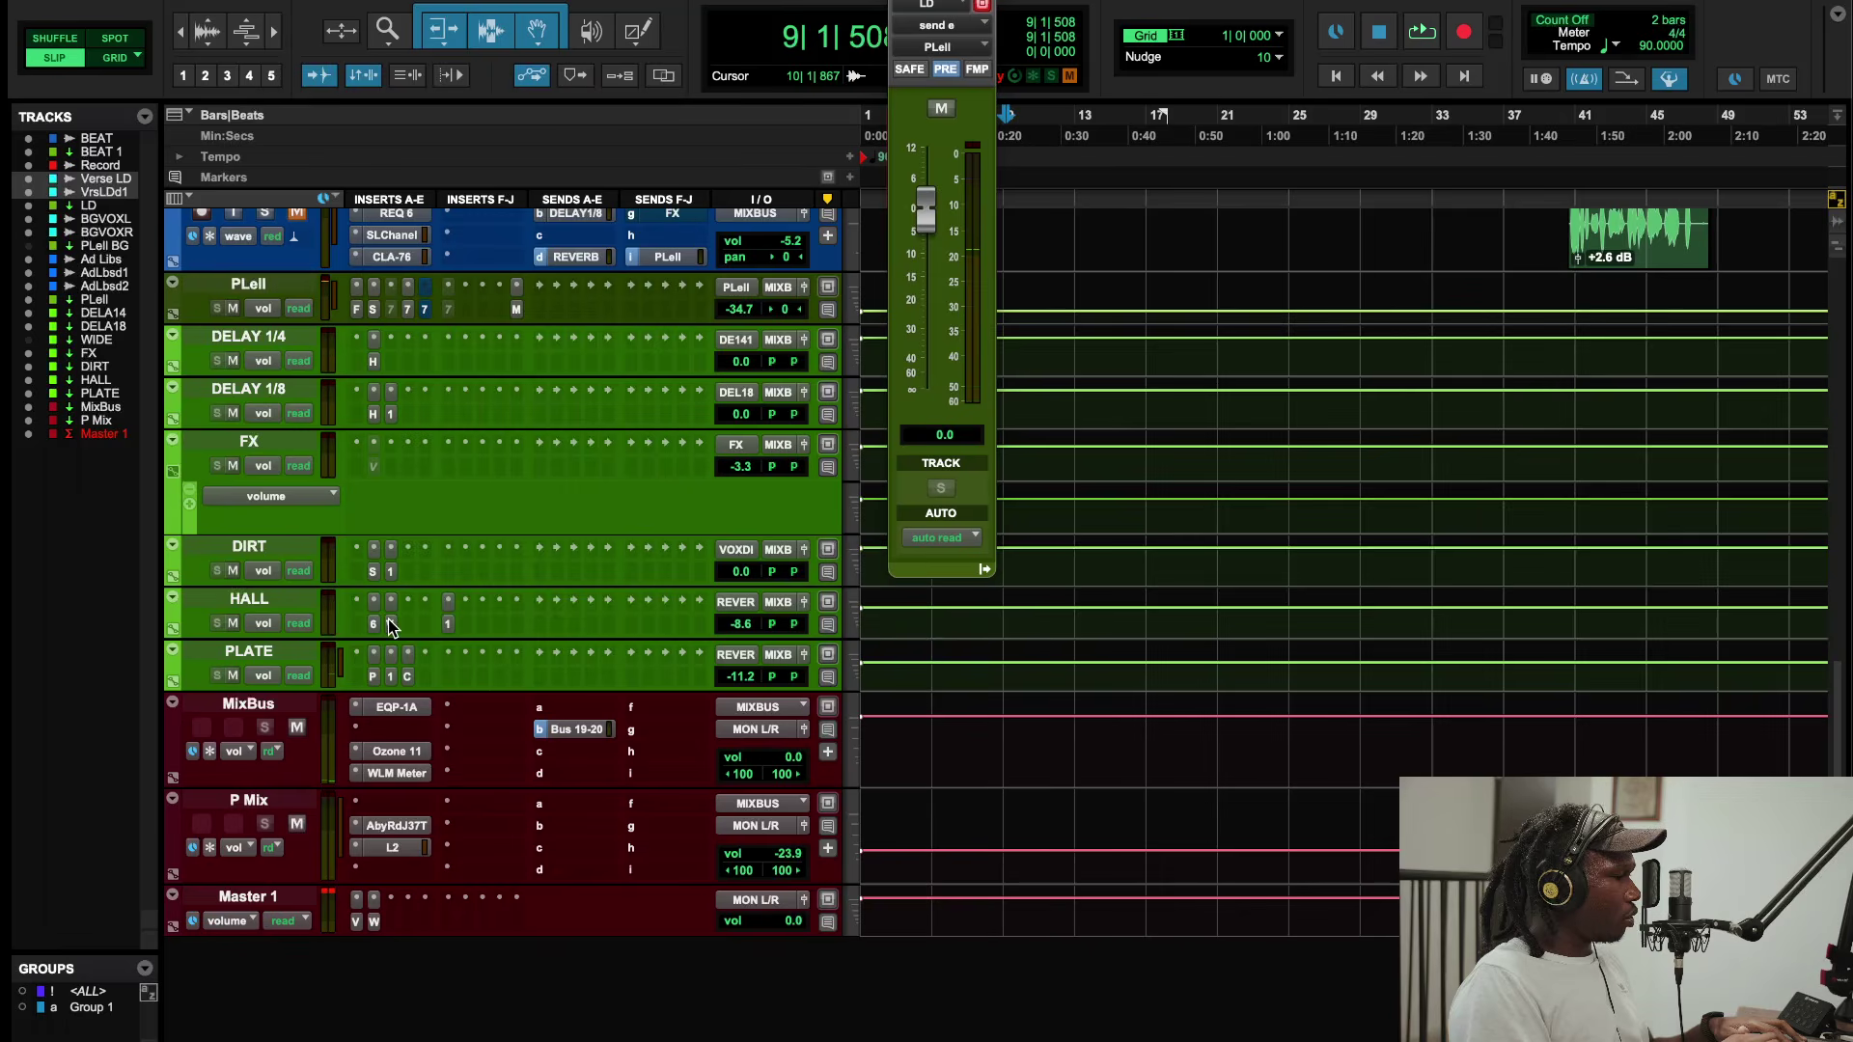
pyautogui.scroll(15, 340, 572)
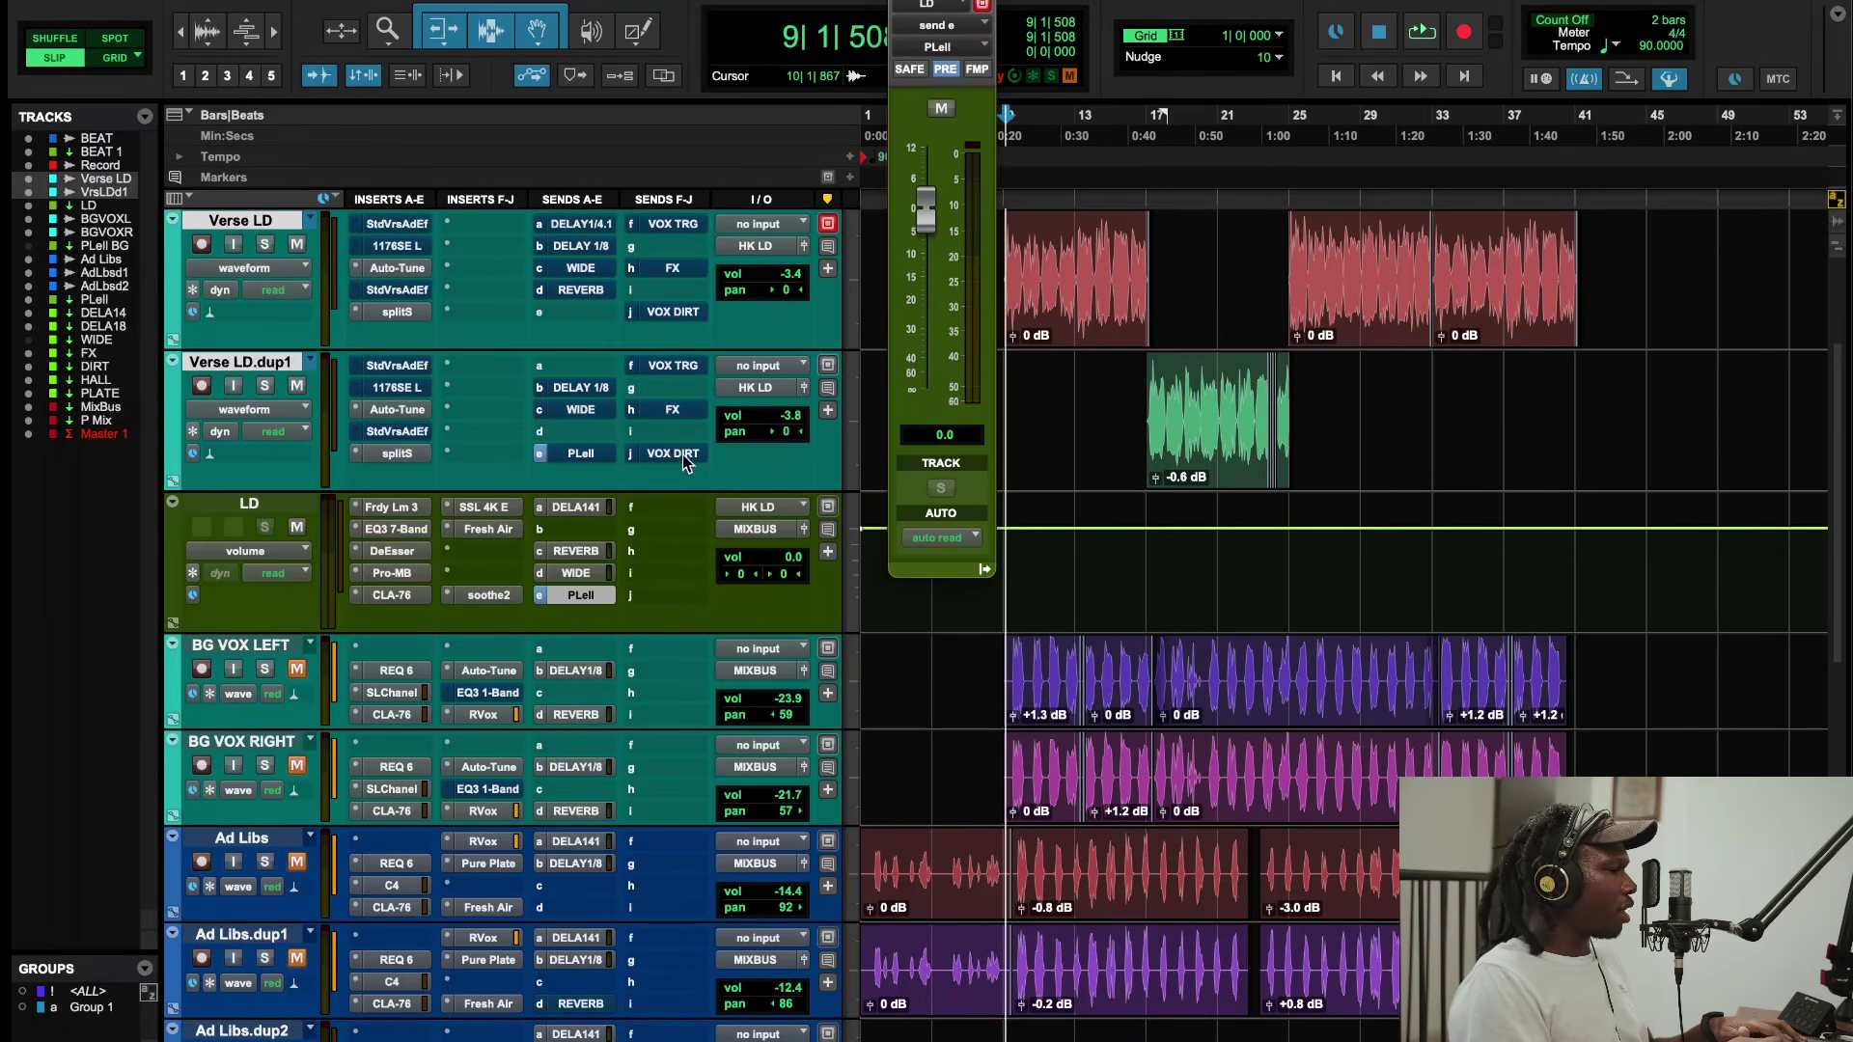
pyautogui.moveTo(681, 593); pyautogui.dragTo(681, 594)
pyautogui.press('space')
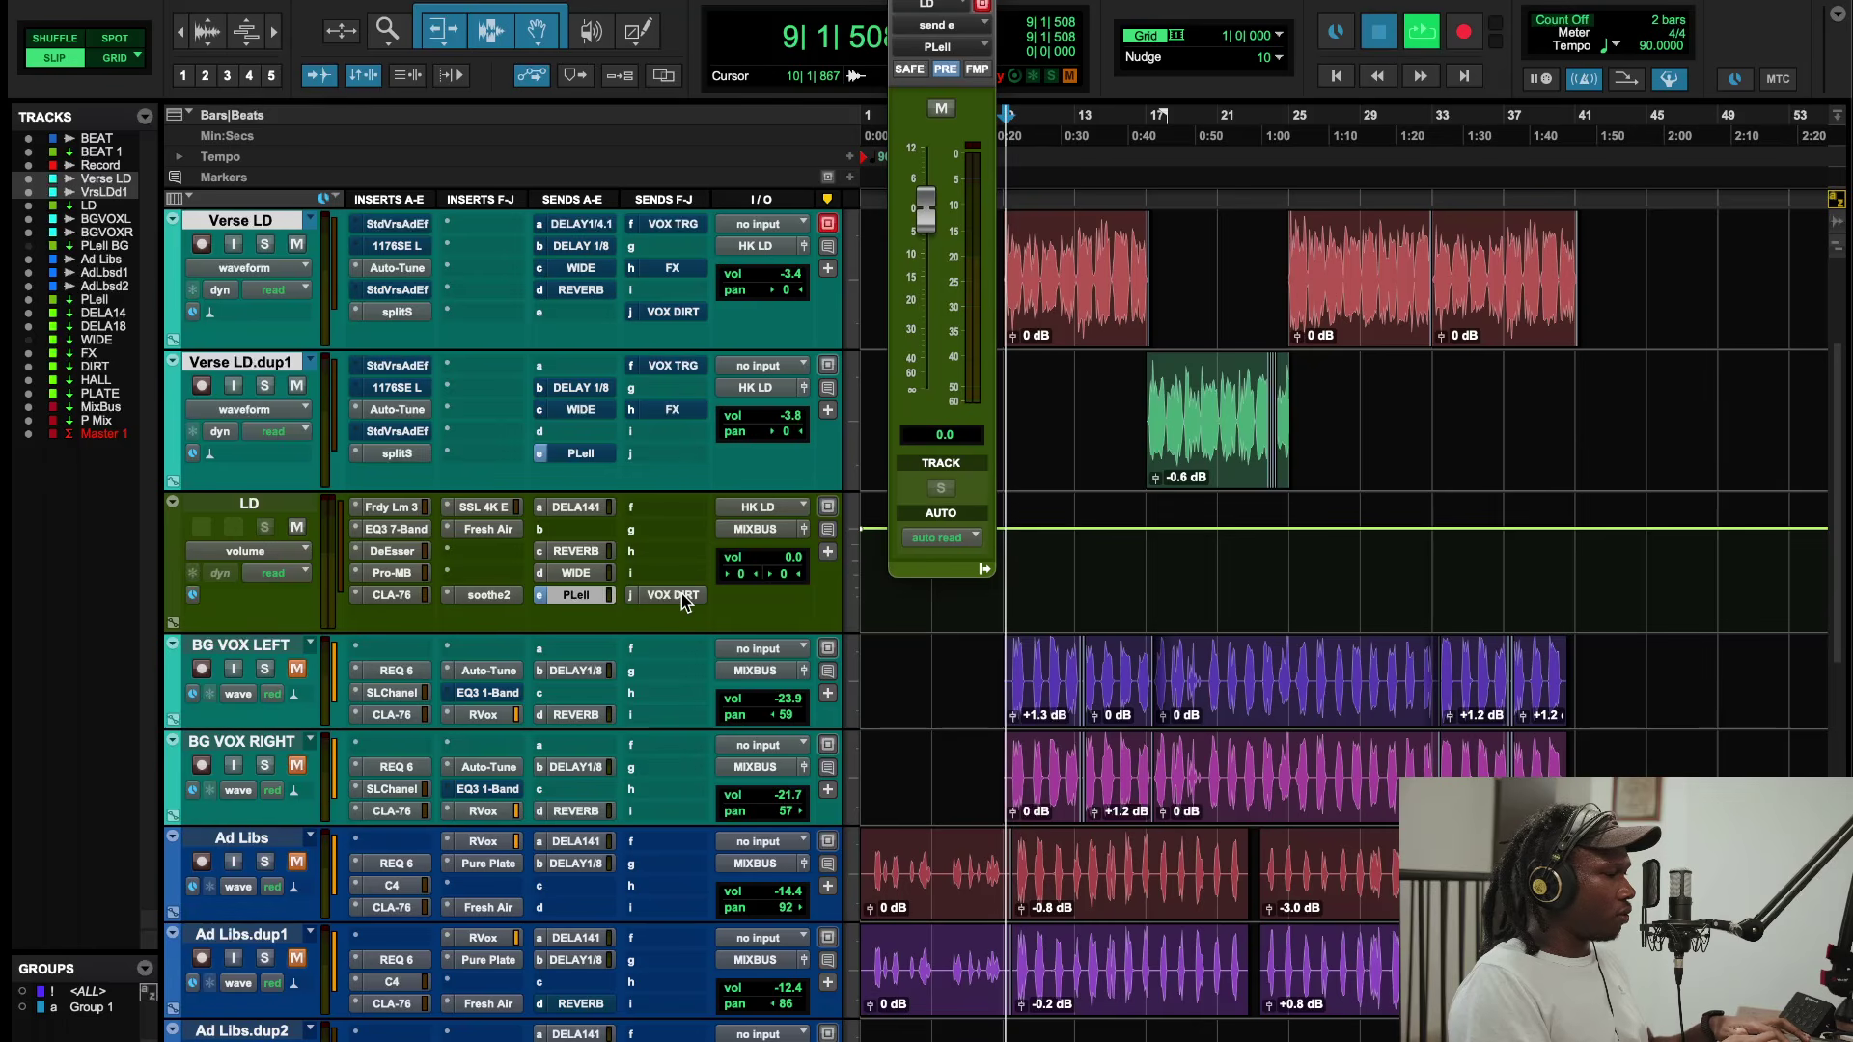
pyautogui.click(681, 596)
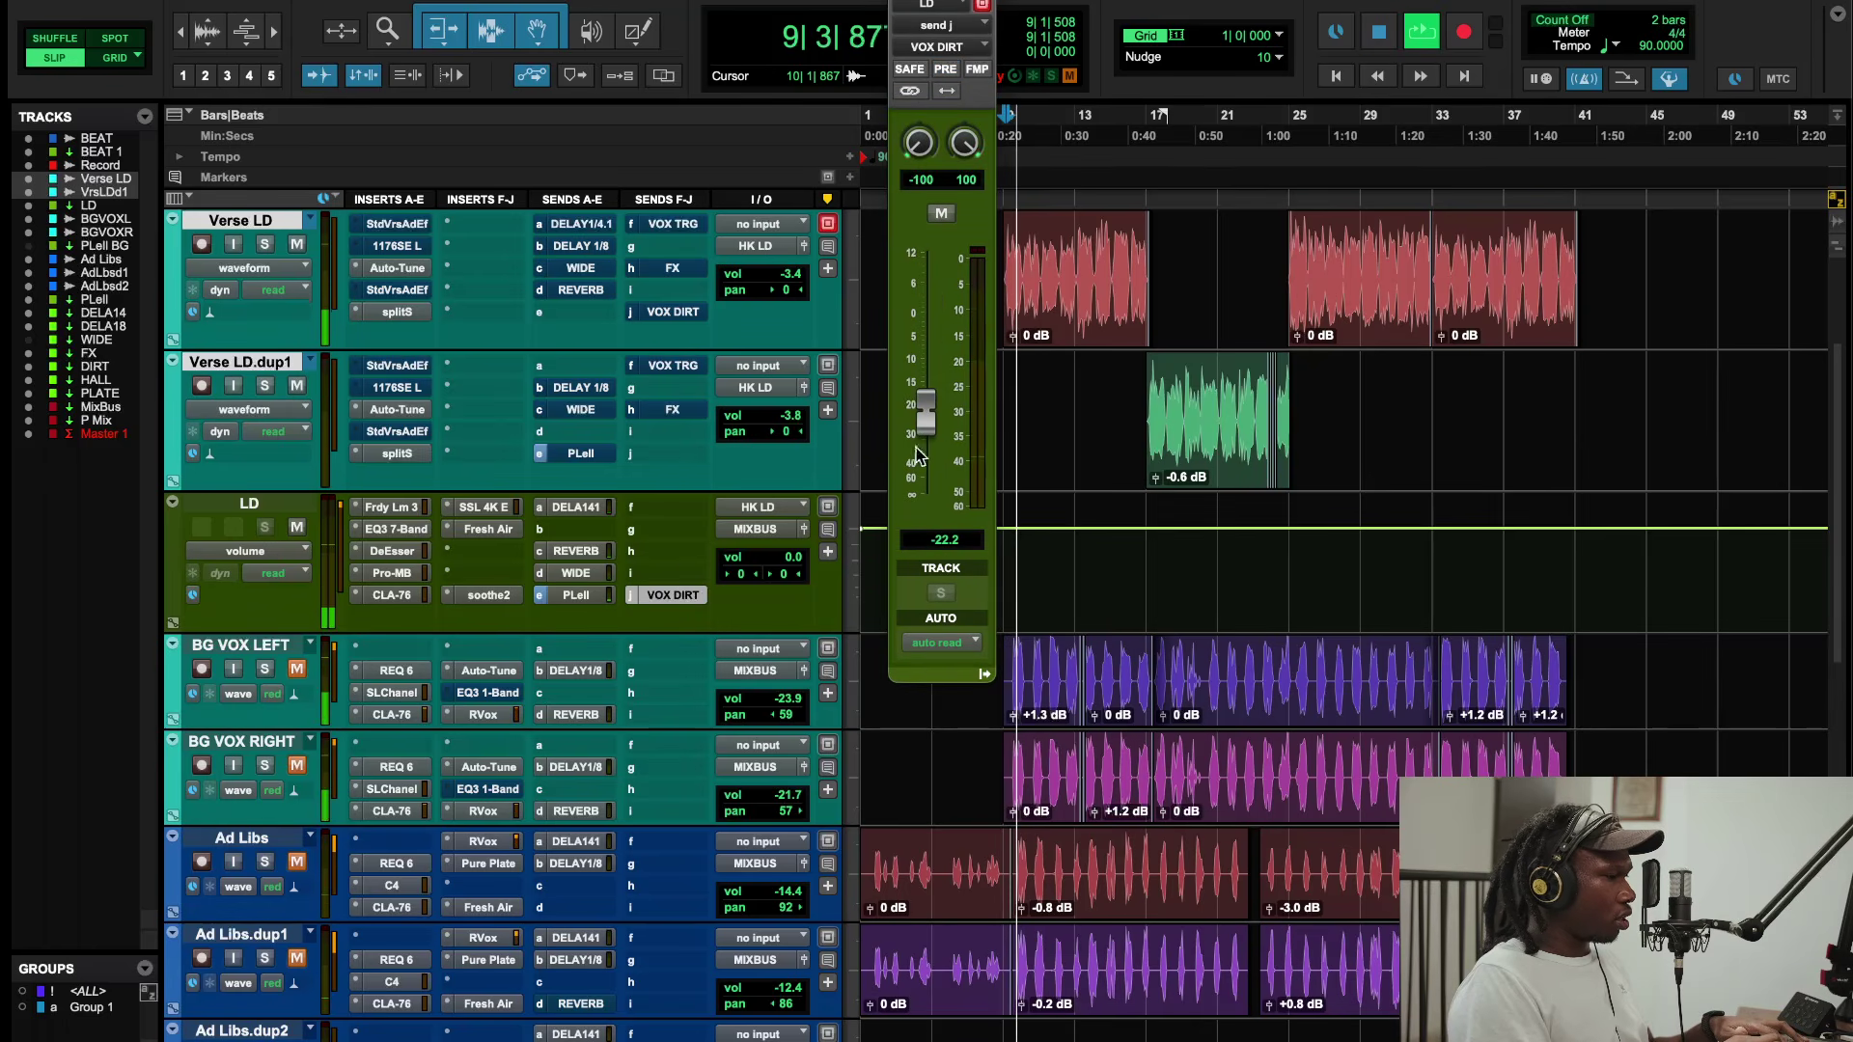
# Step: Inspect the Saphira insert and the insert after it on the DIRT track during playback
pyautogui.scroll(-15, 681, 572)
pyautogui.click(373, 574)
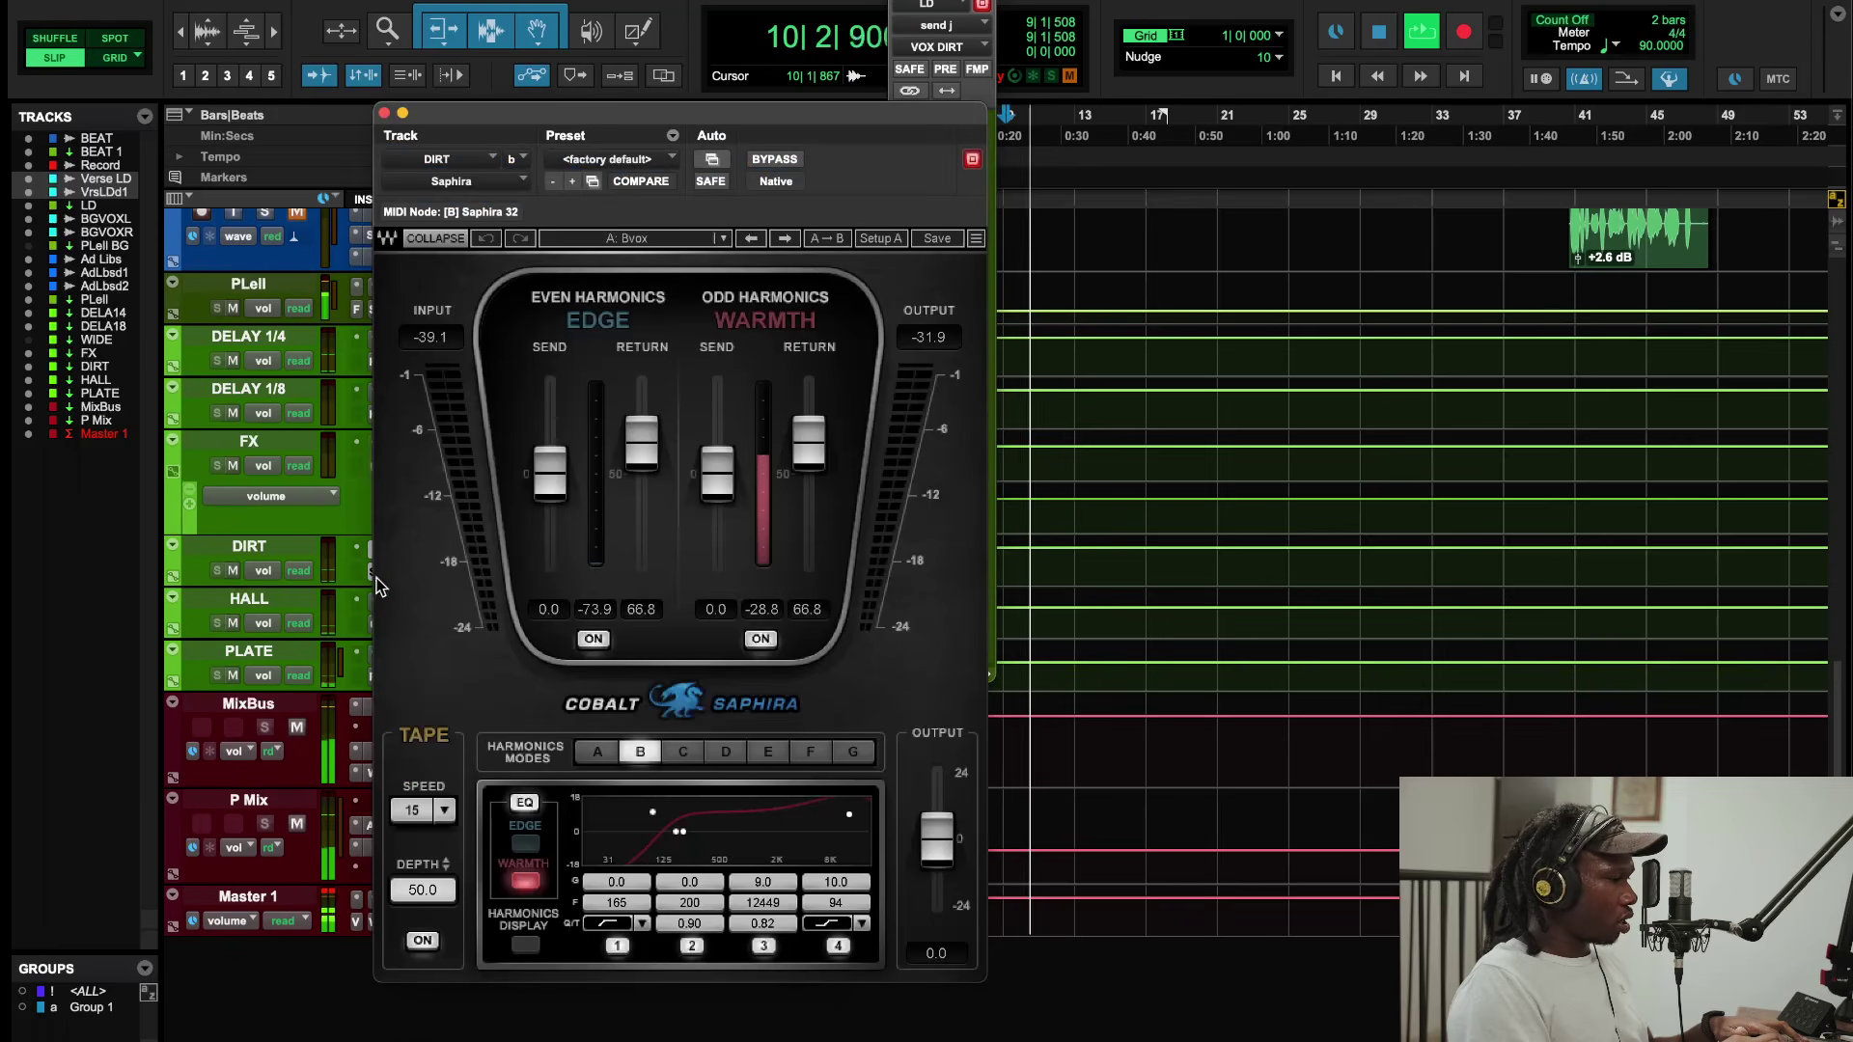
pyautogui.click(383, 114)
pyautogui.click(391, 572)
pyautogui.click(394, 573)
# Step: Review the Fresh Air settings on the LD track while the verse plays
pyautogui.scroll(15, 652, 538)
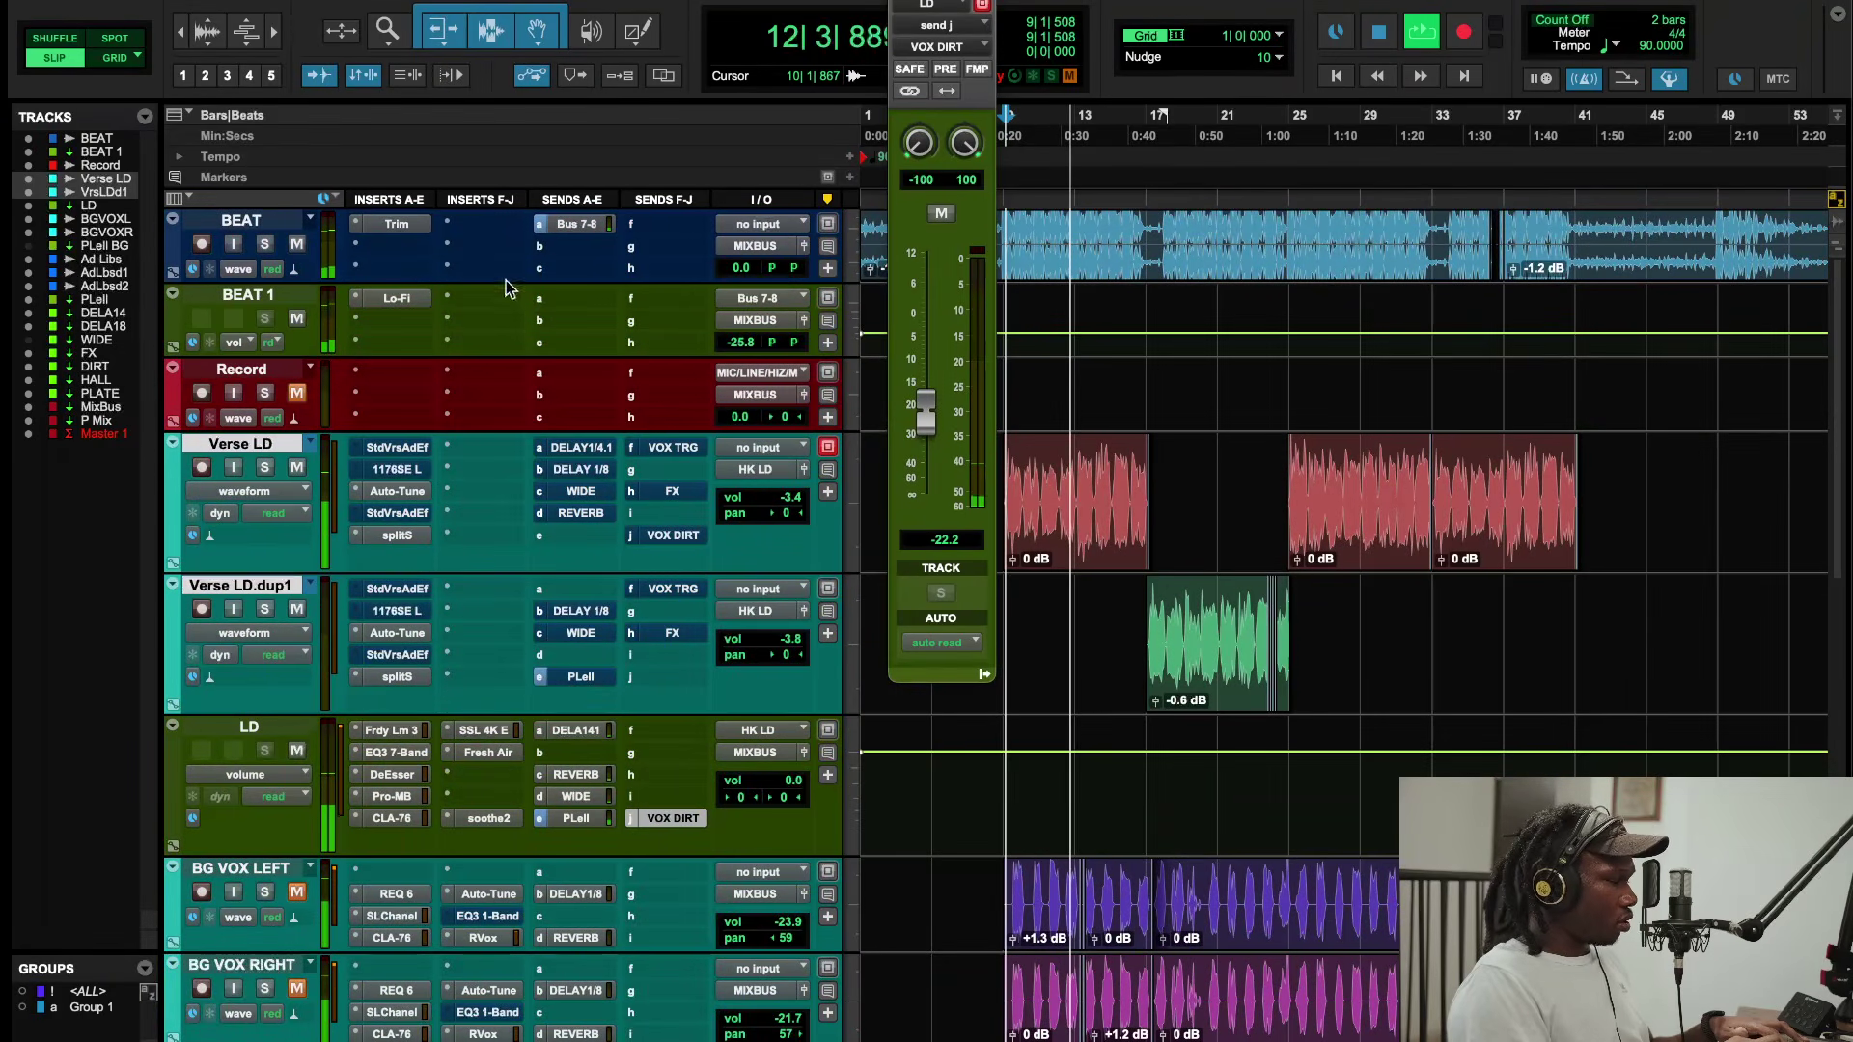
pyautogui.scroll(-15, 562, 482)
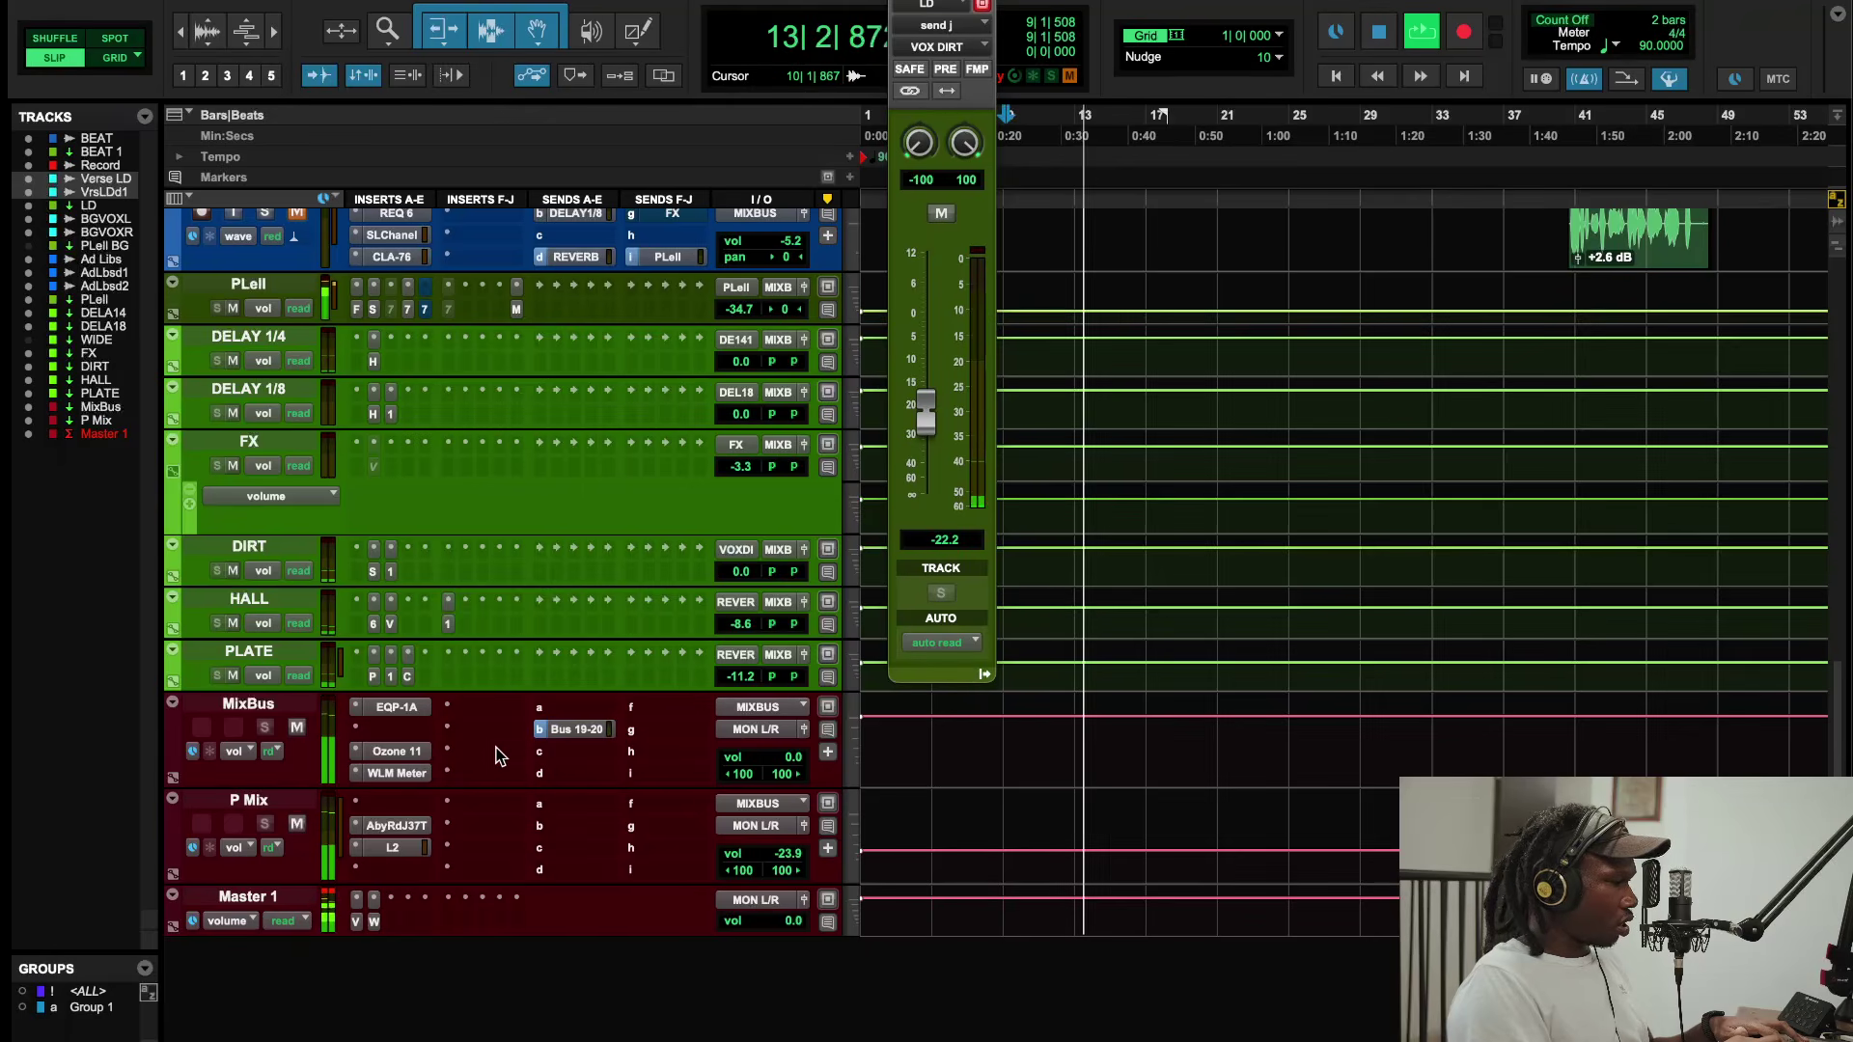
pyautogui.scroll(15, 497, 758)
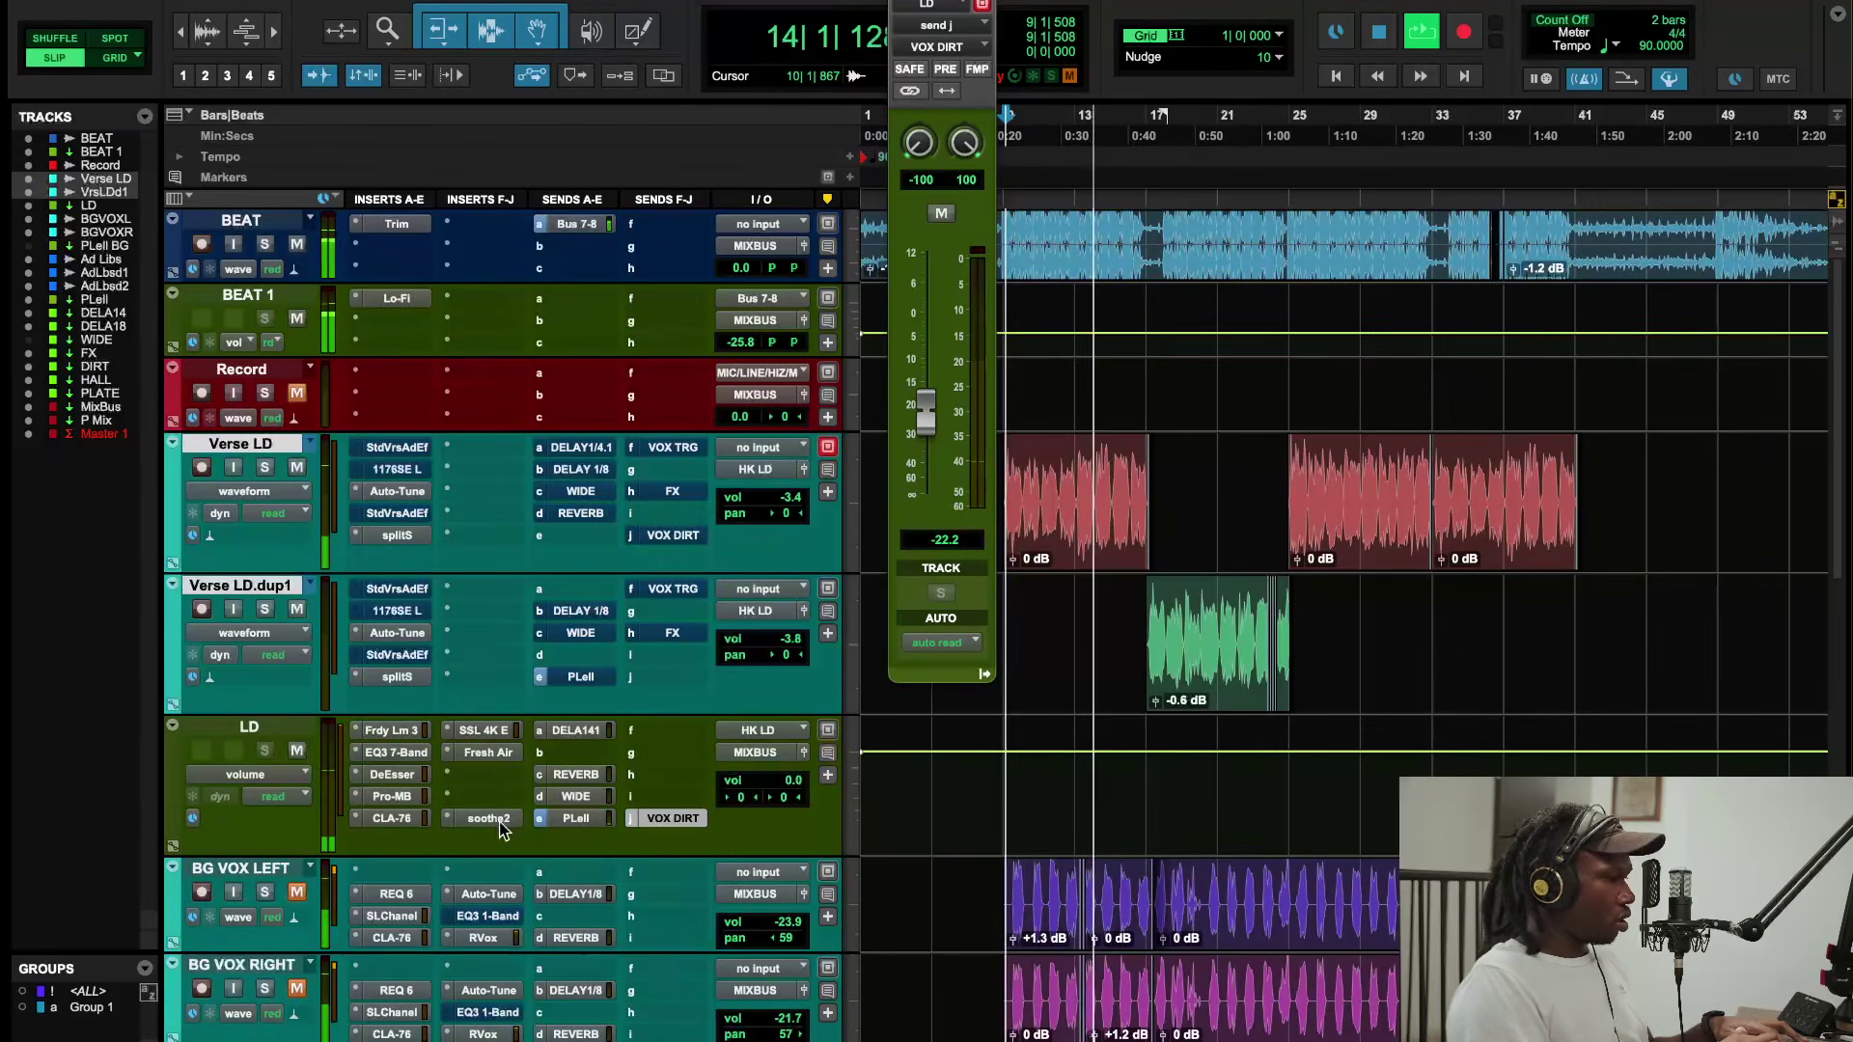
pyautogui.click(494, 752)
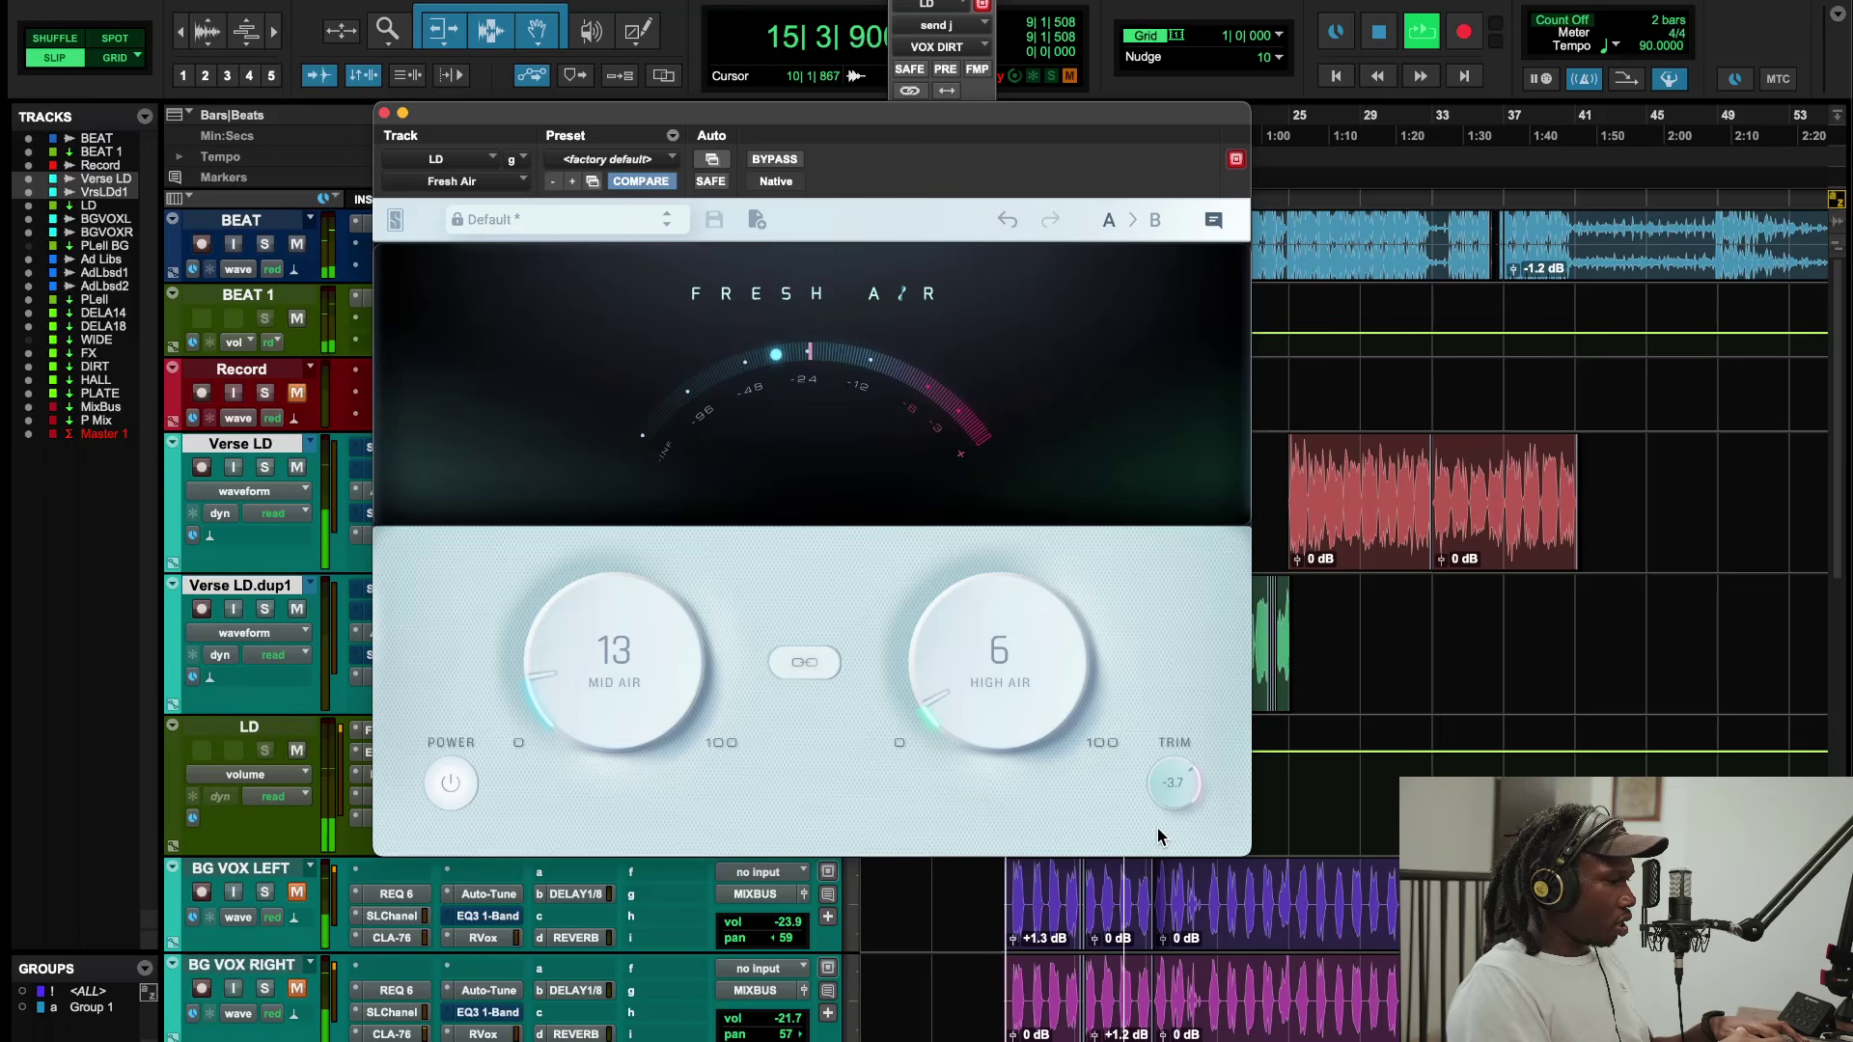
pyautogui.click(384, 113)
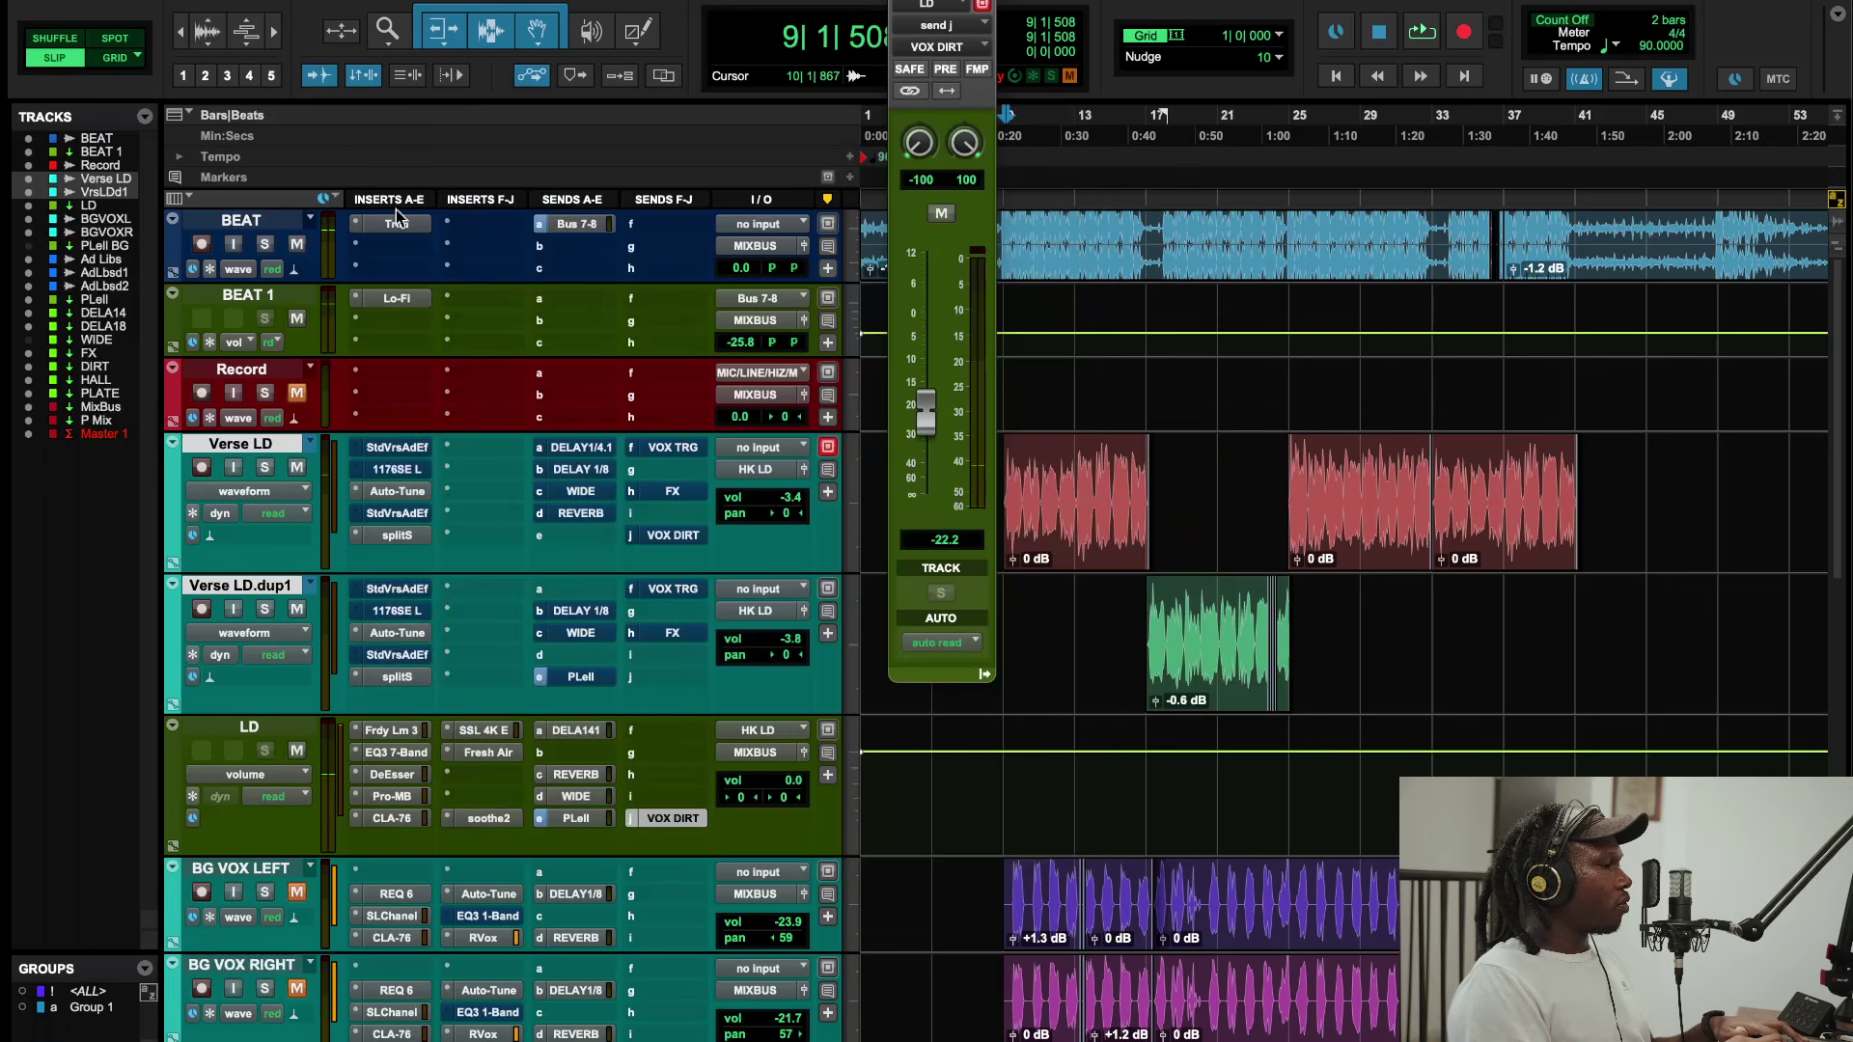
# Step: Insert ValhallaVintageVerb (stereo) in the empty slot below Fresh Air on the LD track
pyautogui.click(495, 773)
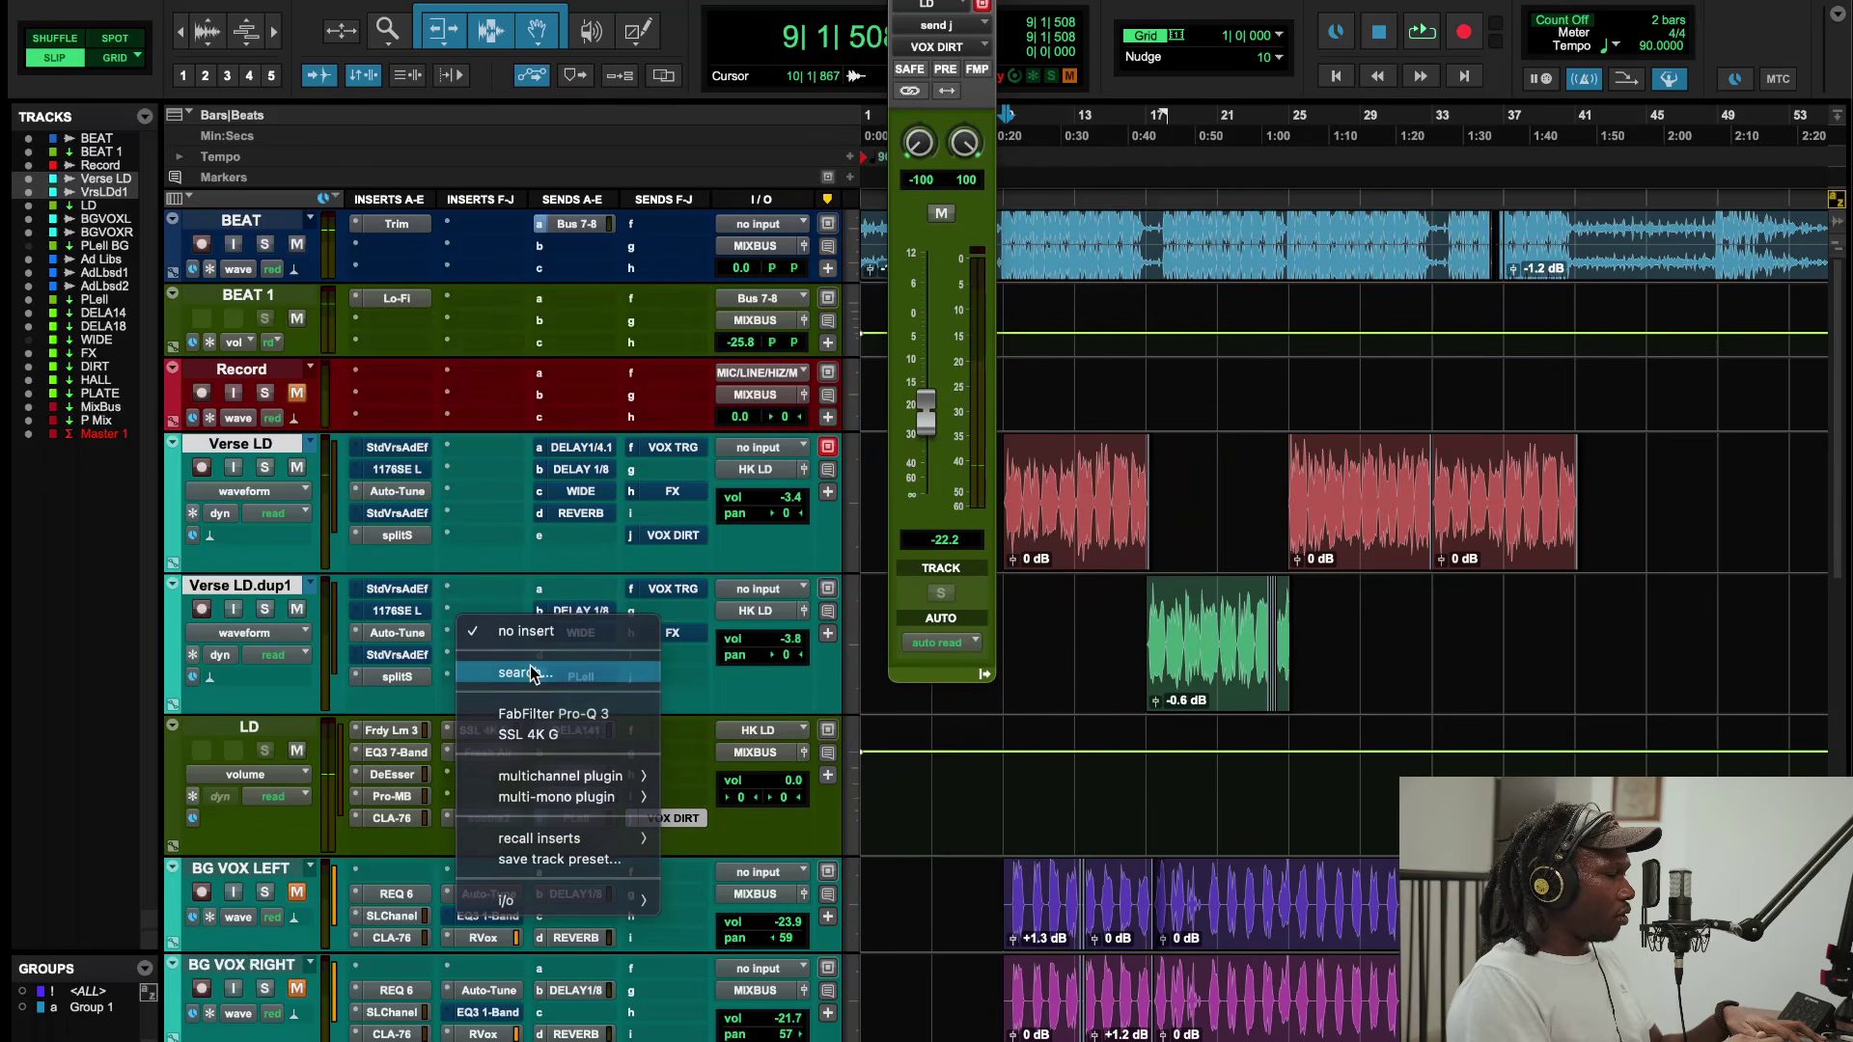
pyautogui.click(530, 673)
pyautogui.write('VAL')
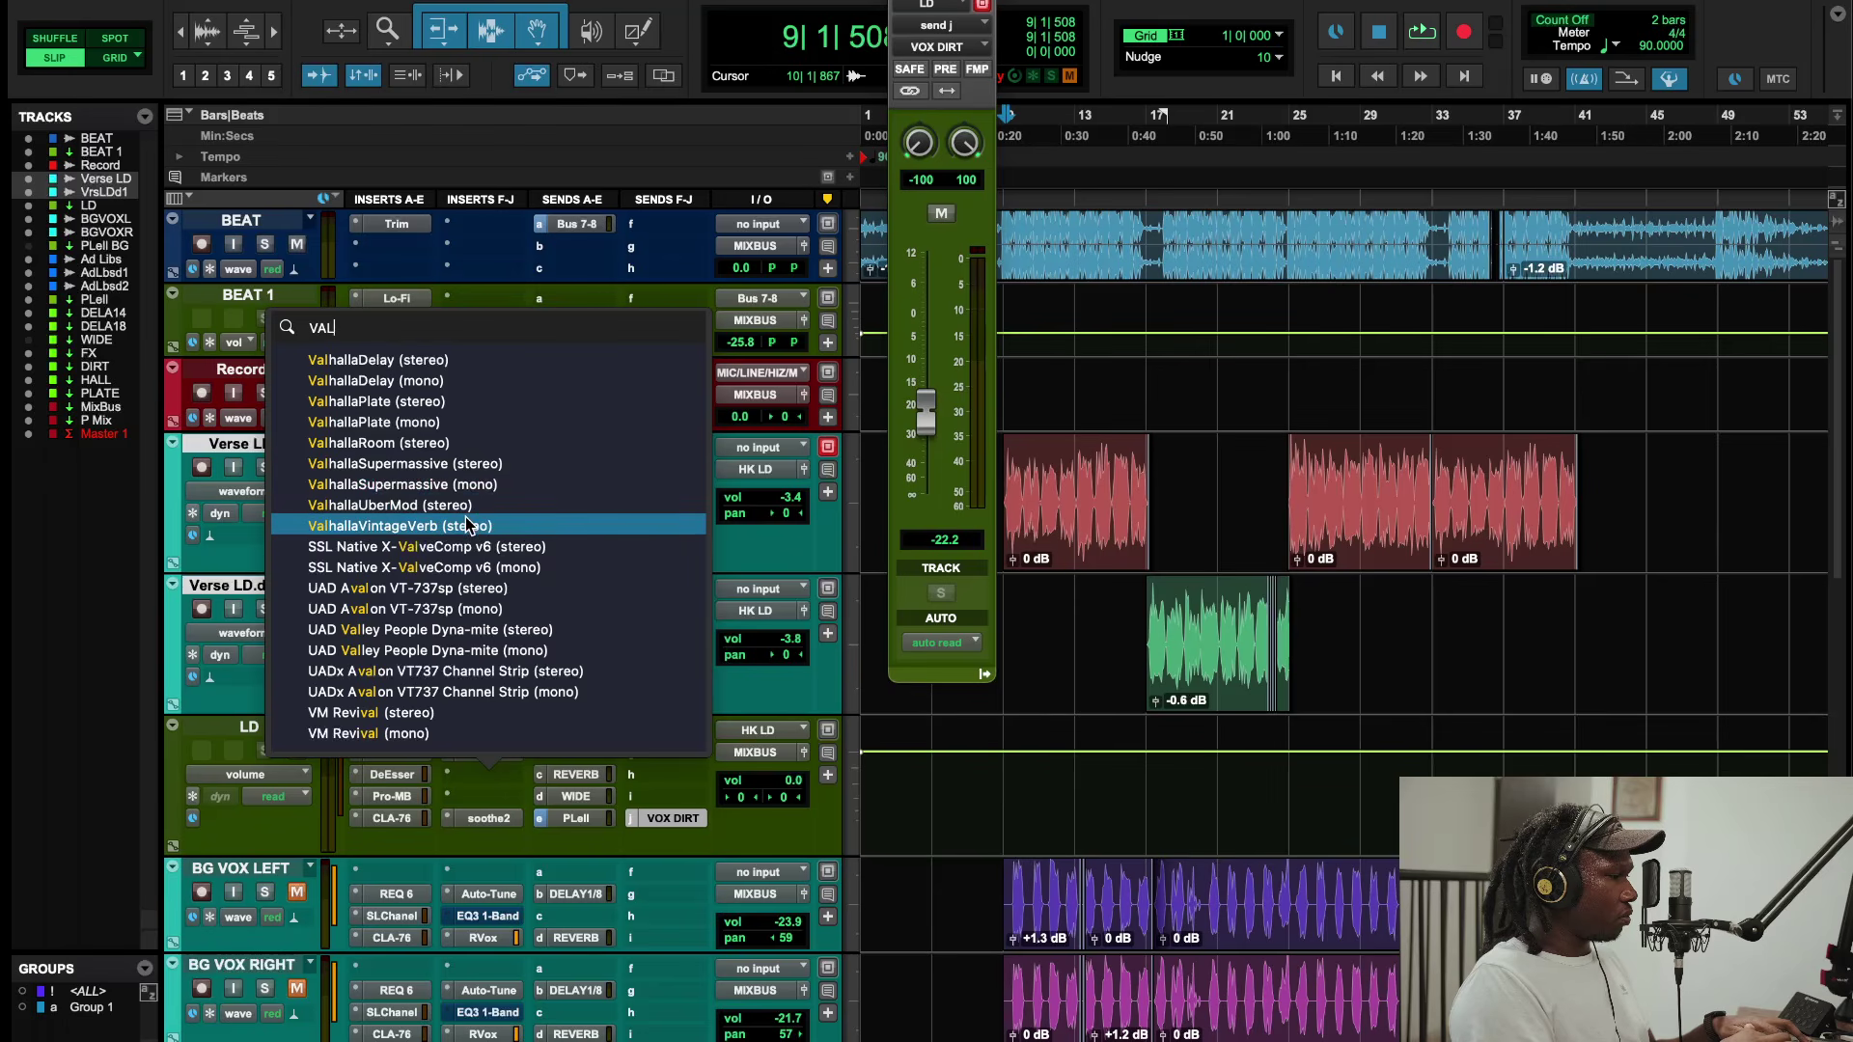
pyautogui.click(465, 526)
# Step: Start playback and set the reverb's predelay to 0 ms and its mix to 10.4%
pyautogui.press('space')
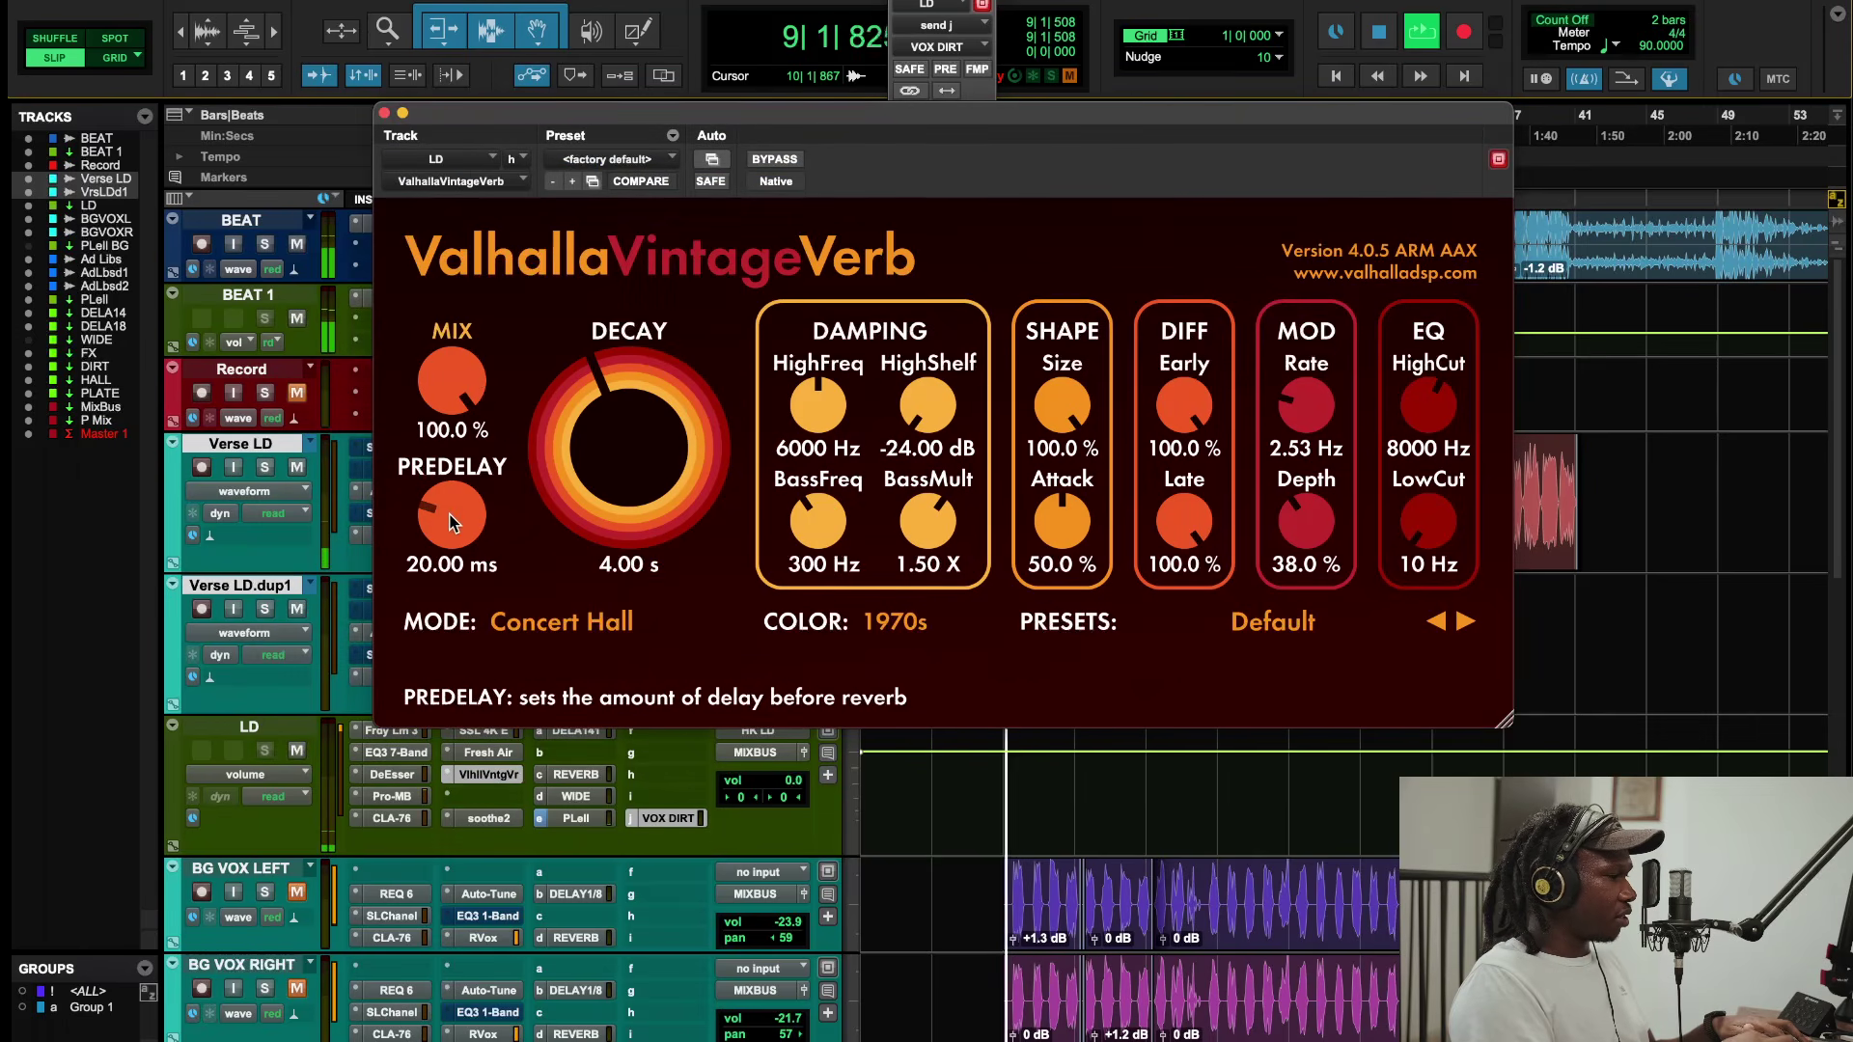
pyautogui.moveTo(448, 523); pyautogui.dragTo(450, 626)
pyautogui.moveTo(452, 382); pyautogui.dragTo(453, 415)
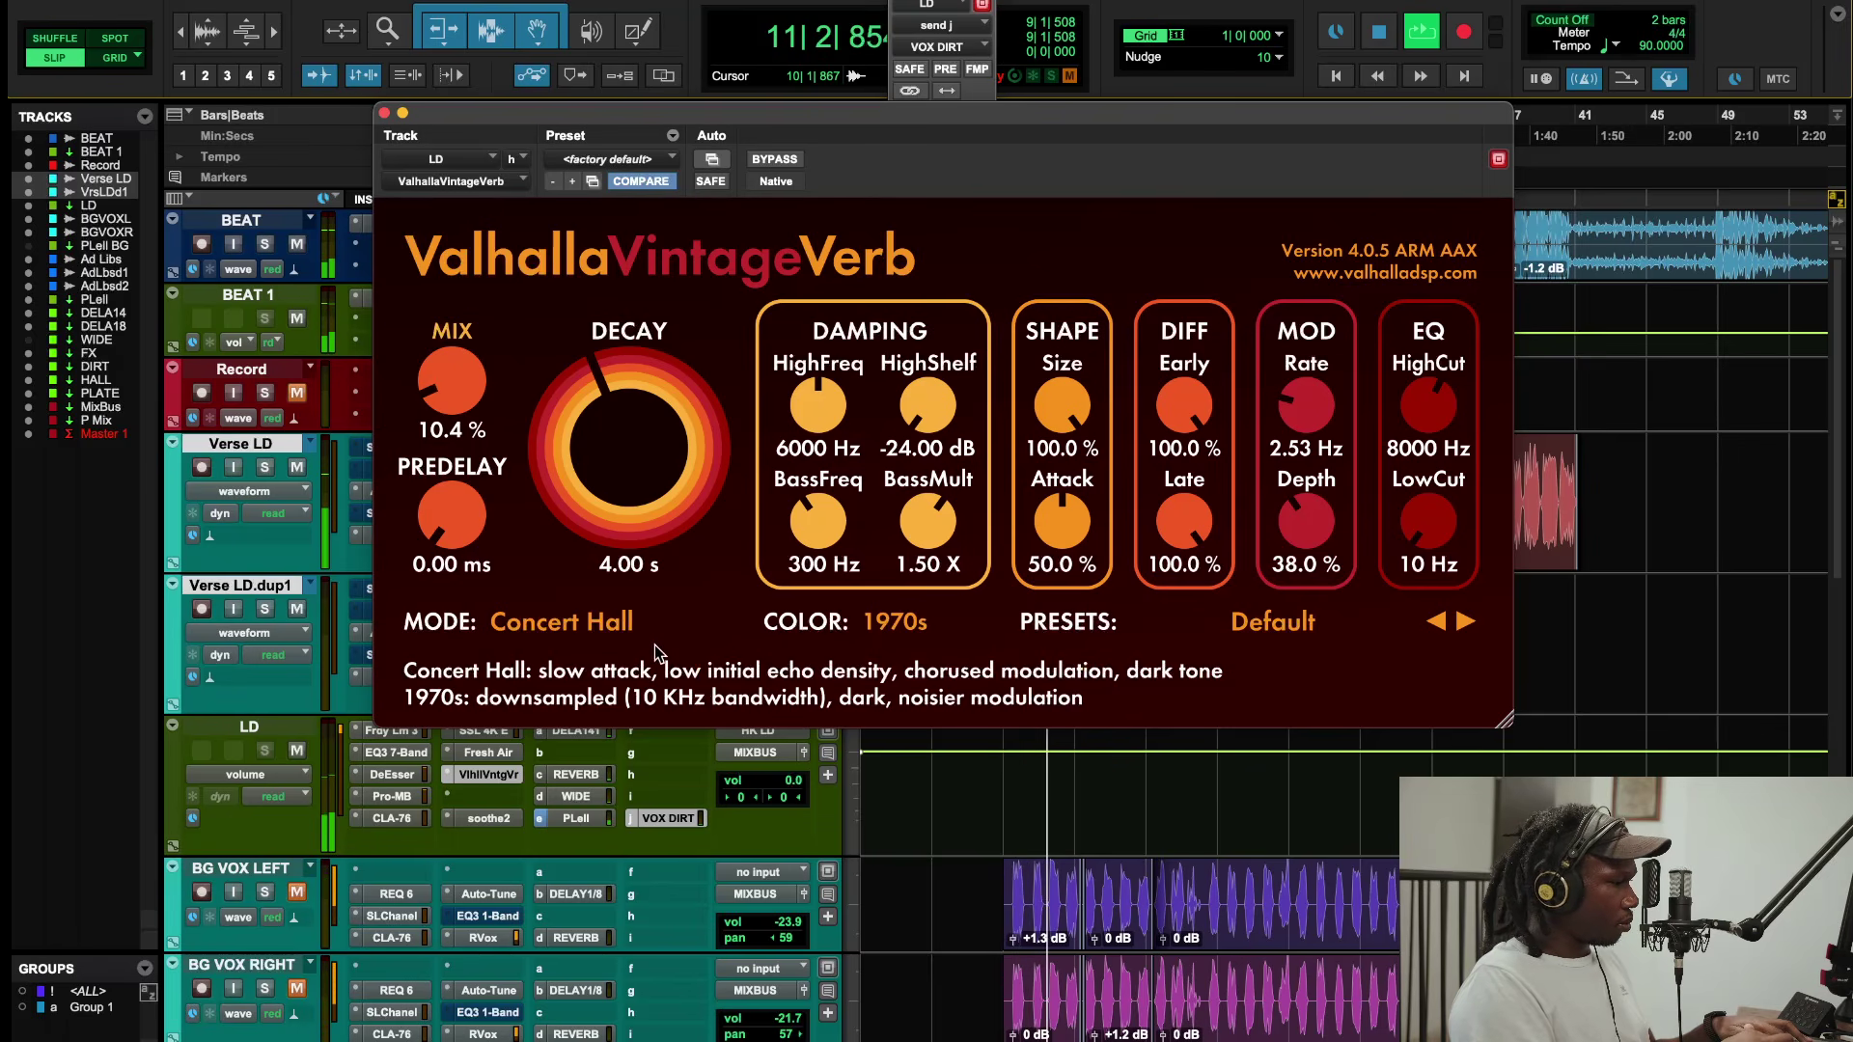
# Step: Try the NOW color in ValhallaVintageVerb and switch back to 1970s
pyautogui.click(868, 637)
pyautogui.click(907, 711)
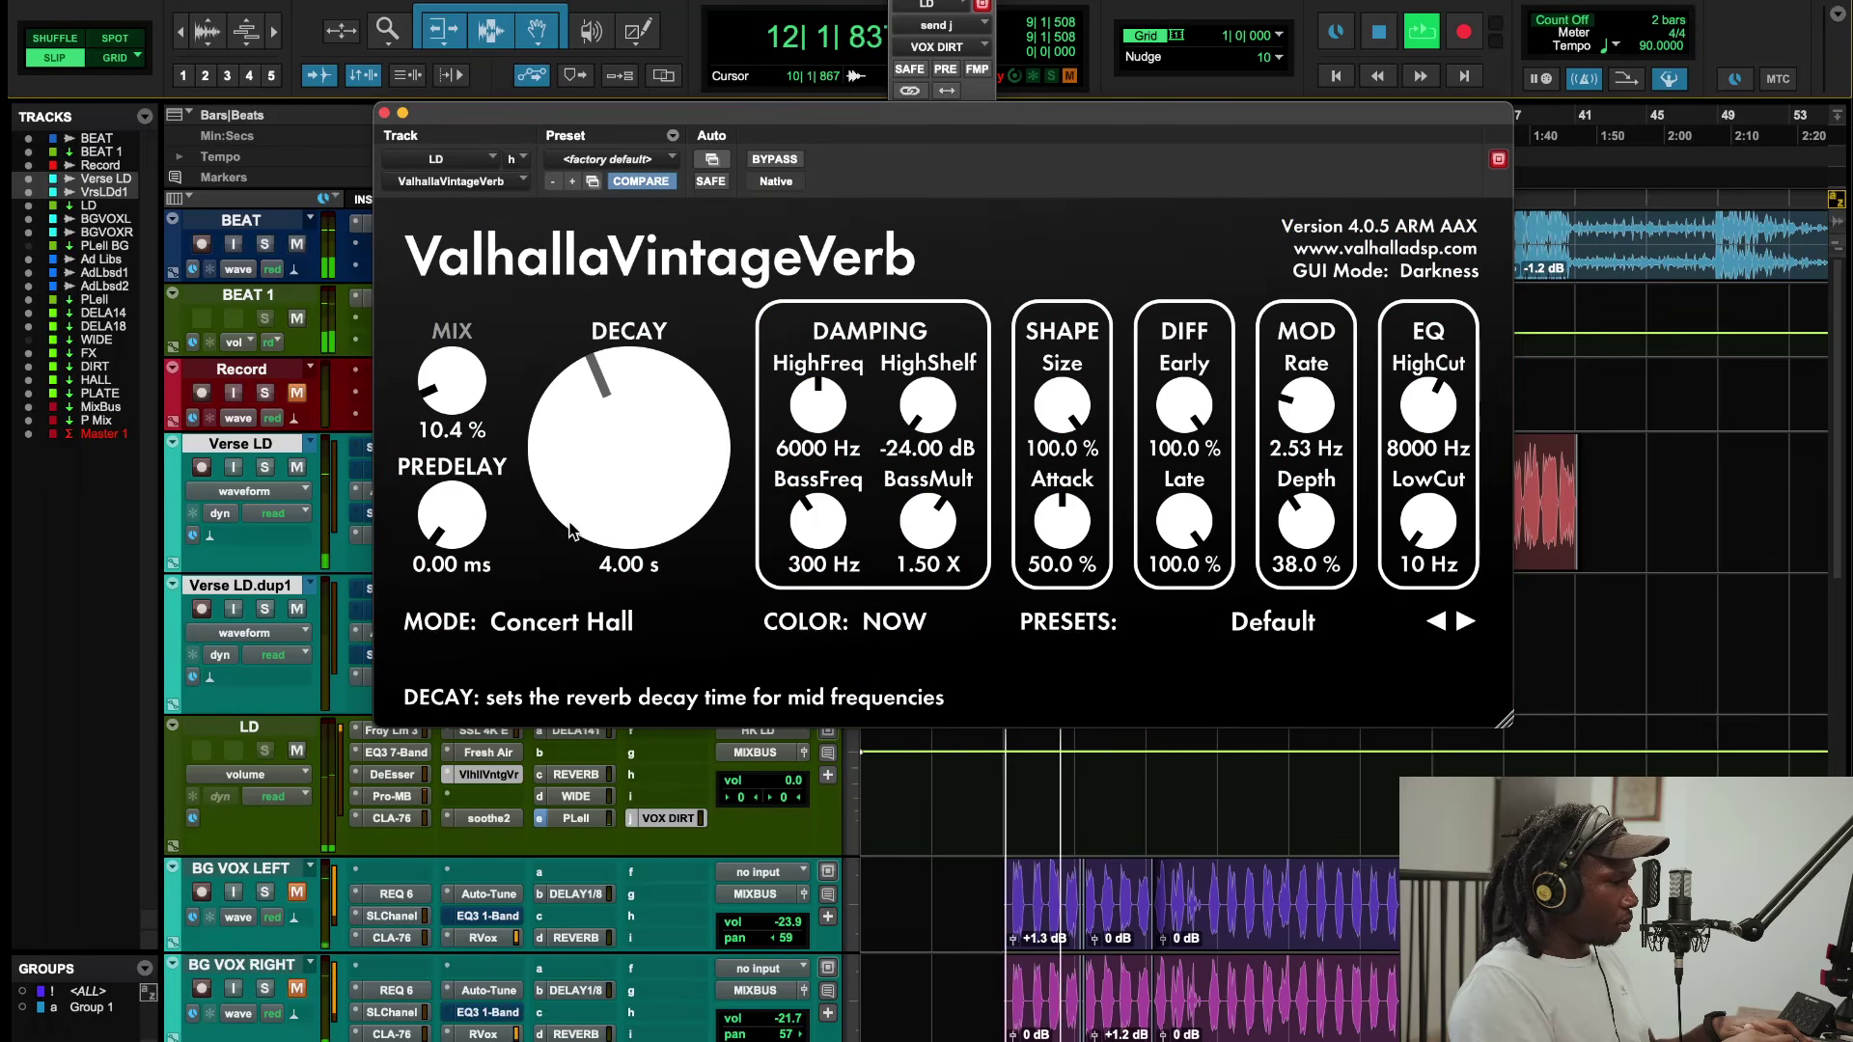
pyautogui.click(843, 622)
pyautogui.click(902, 649)
# Step: Set the reverb's mix to 10.2% and decay to 1.51 s, trying the Room mode before returning to Concert Hall
pyautogui.click(562, 622)
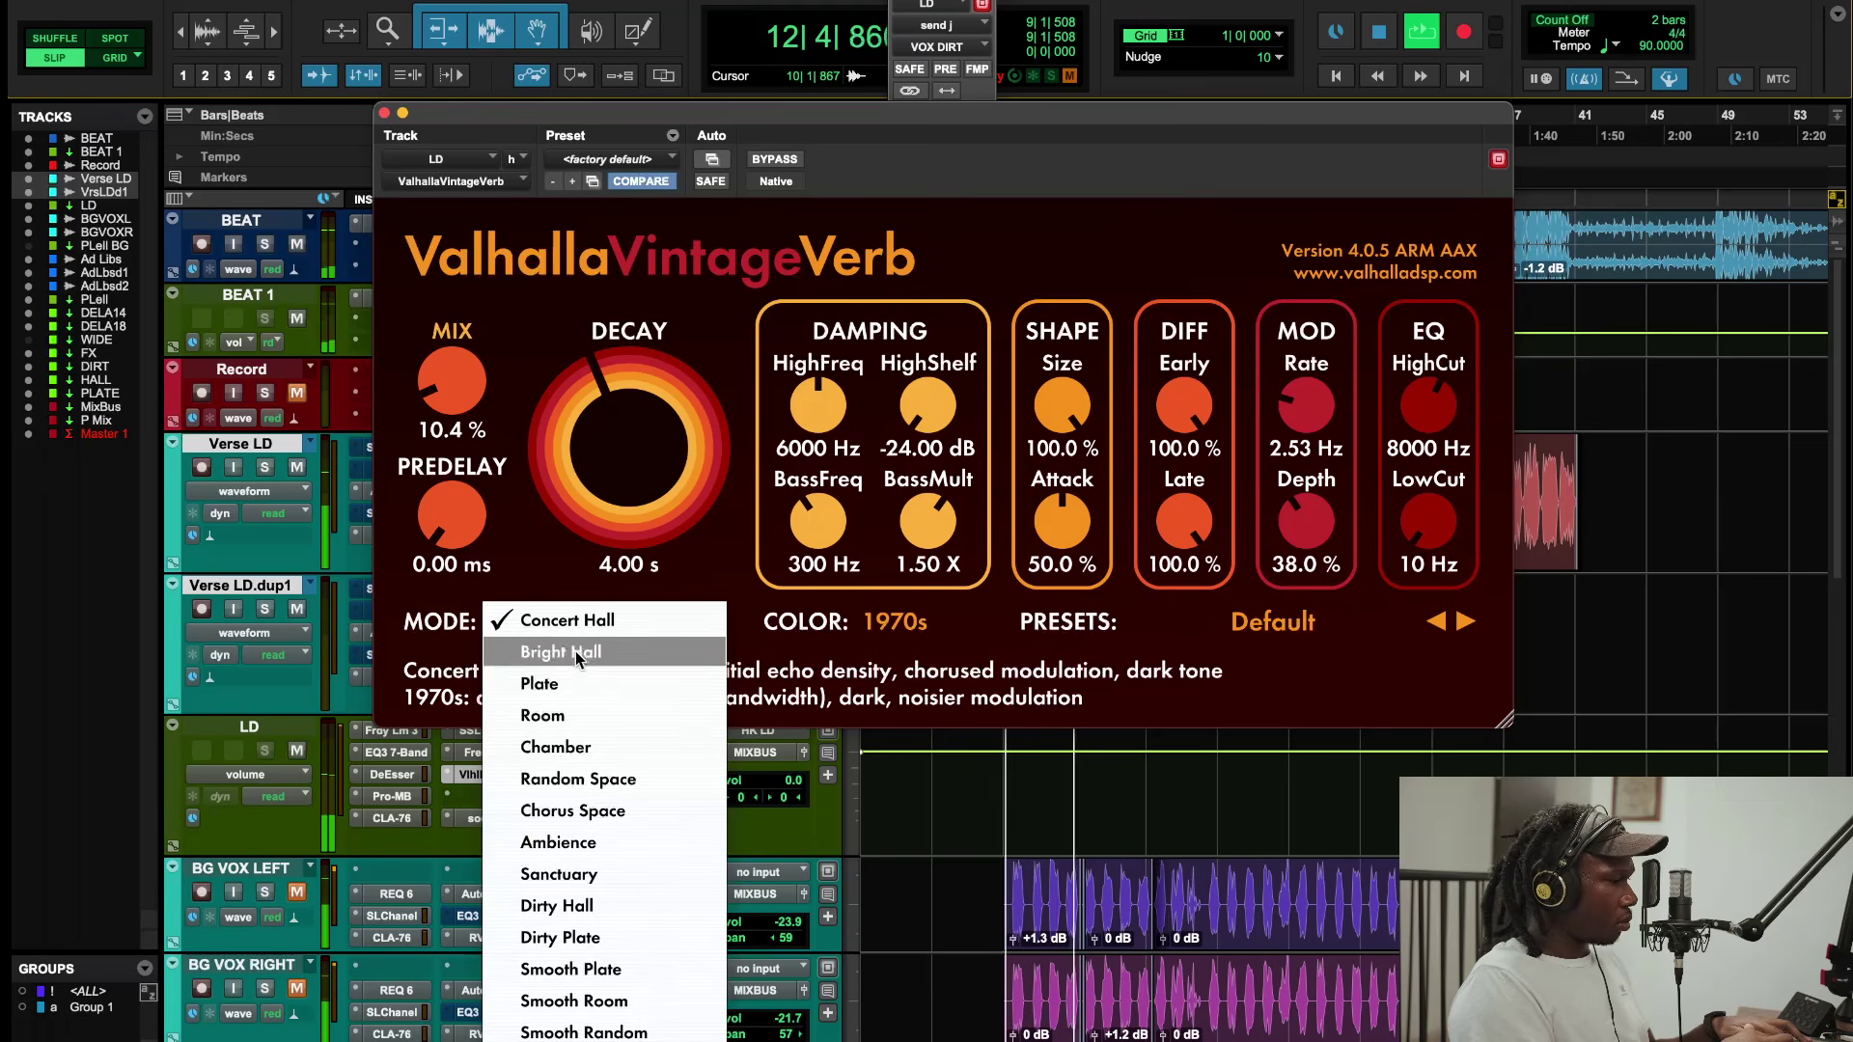
pyautogui.click(570, 715)
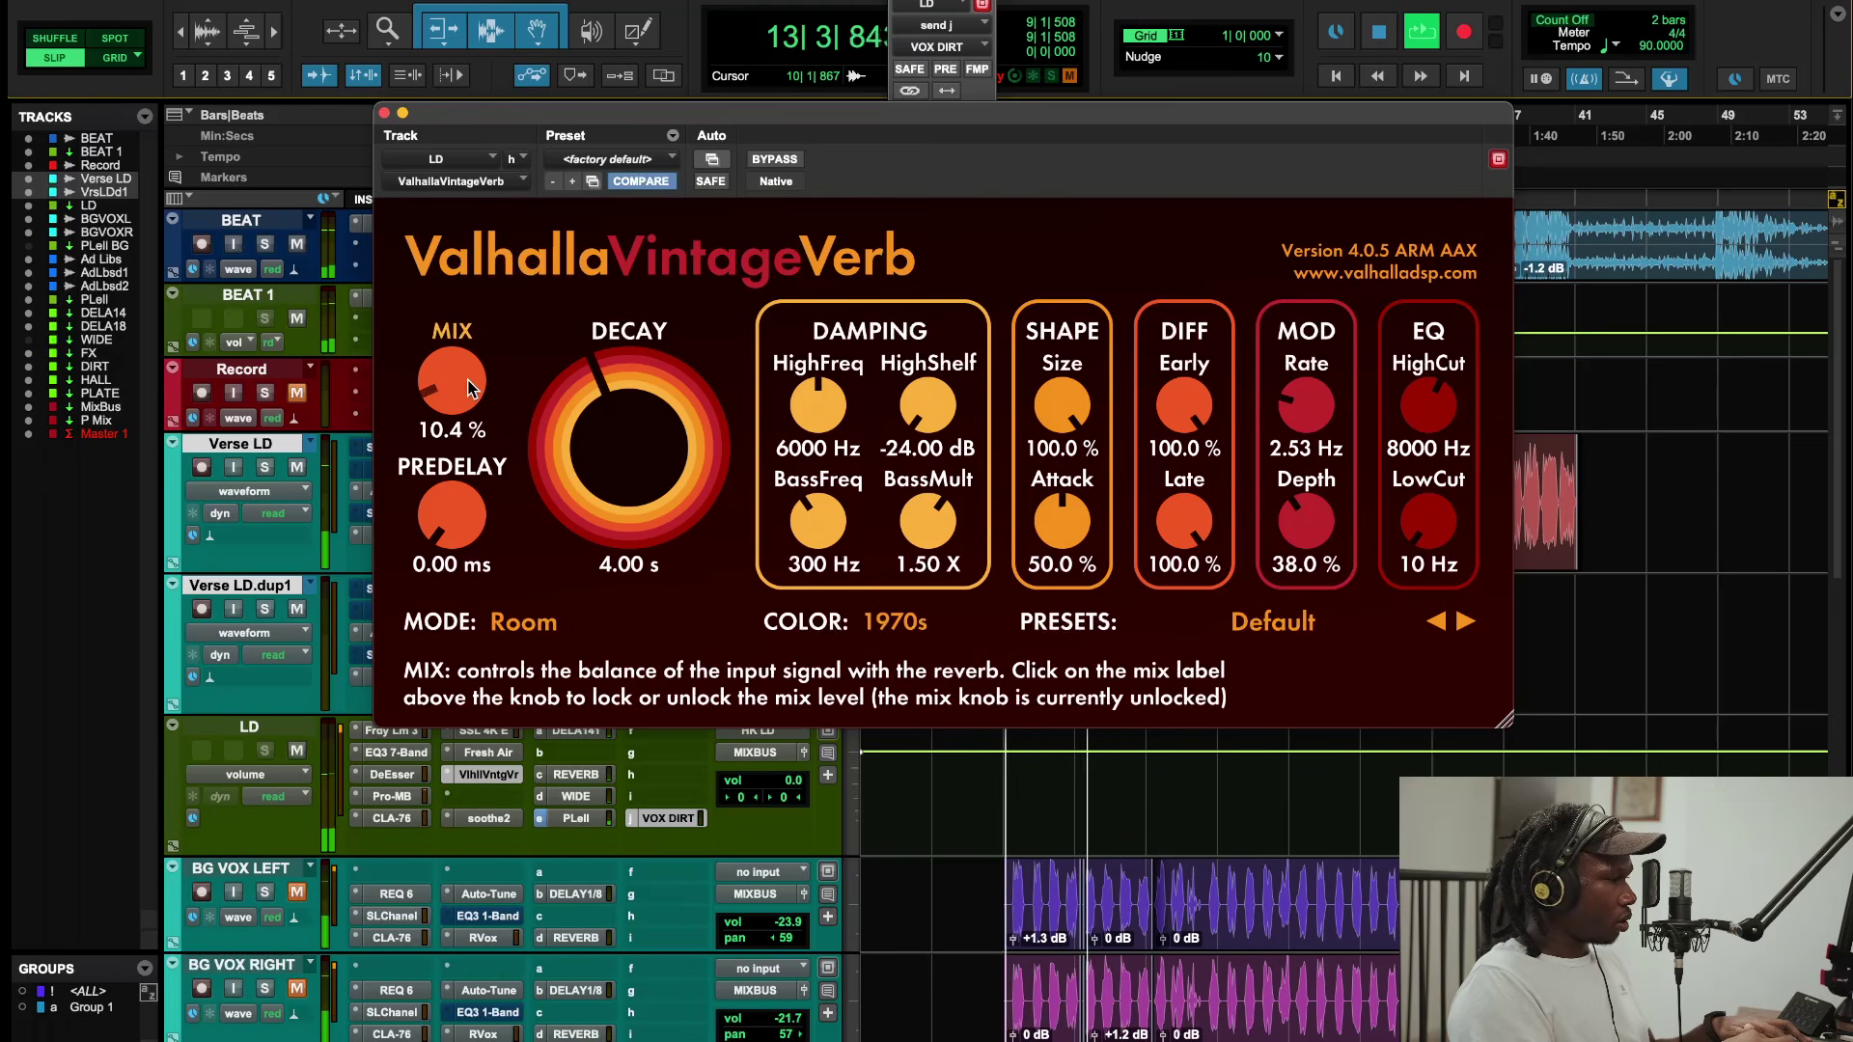
pyautogui.moveTo(470, 386); pyautogui.dragTo(470, 396)
pyautogui.moveTo(629, 444); pyautogui.dragTo(630, 483)
pyautogui.click(525, 621)
pyautogui.click(556, 525)
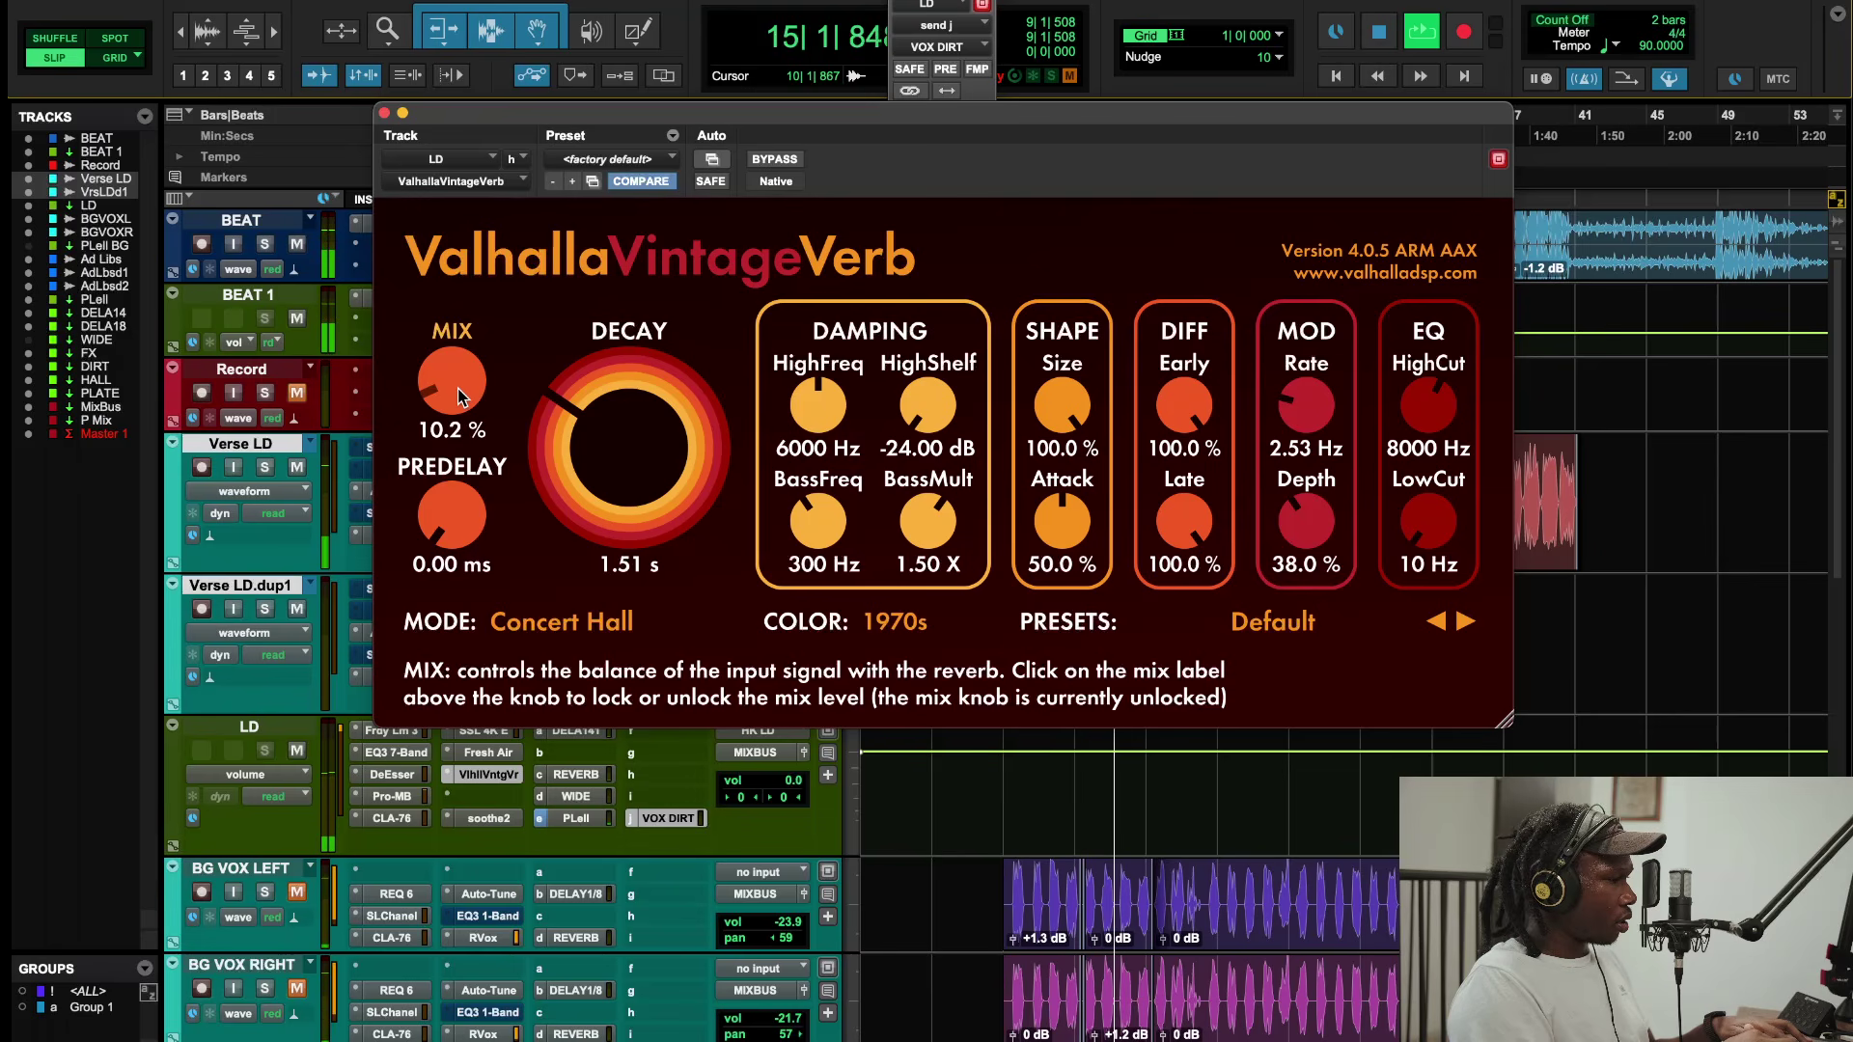
# Step: Set ValhallaVintageVerb's low cut to 490 Hz and its mix to 5% on the LD track
pyautogui.moveTo(1429, 522); pyautogui.dragTo(1463, 435)
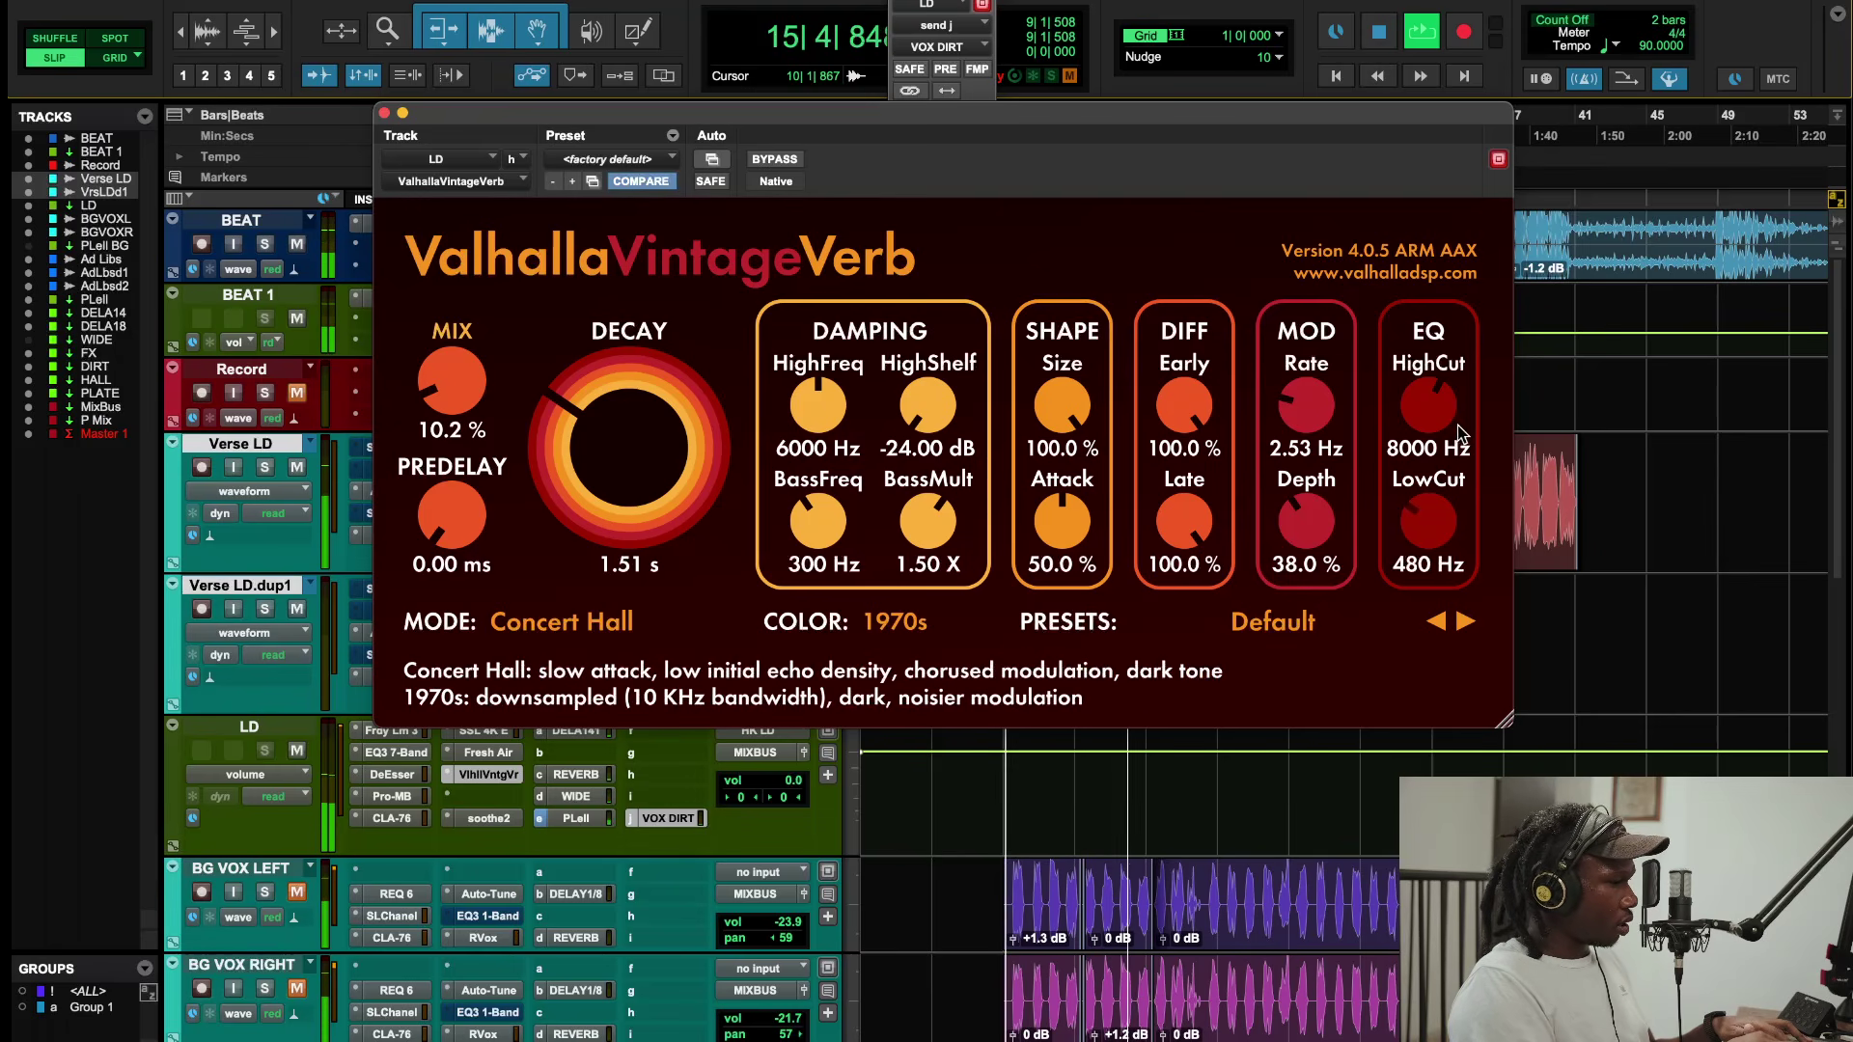
pyautogui.click(384, 114)
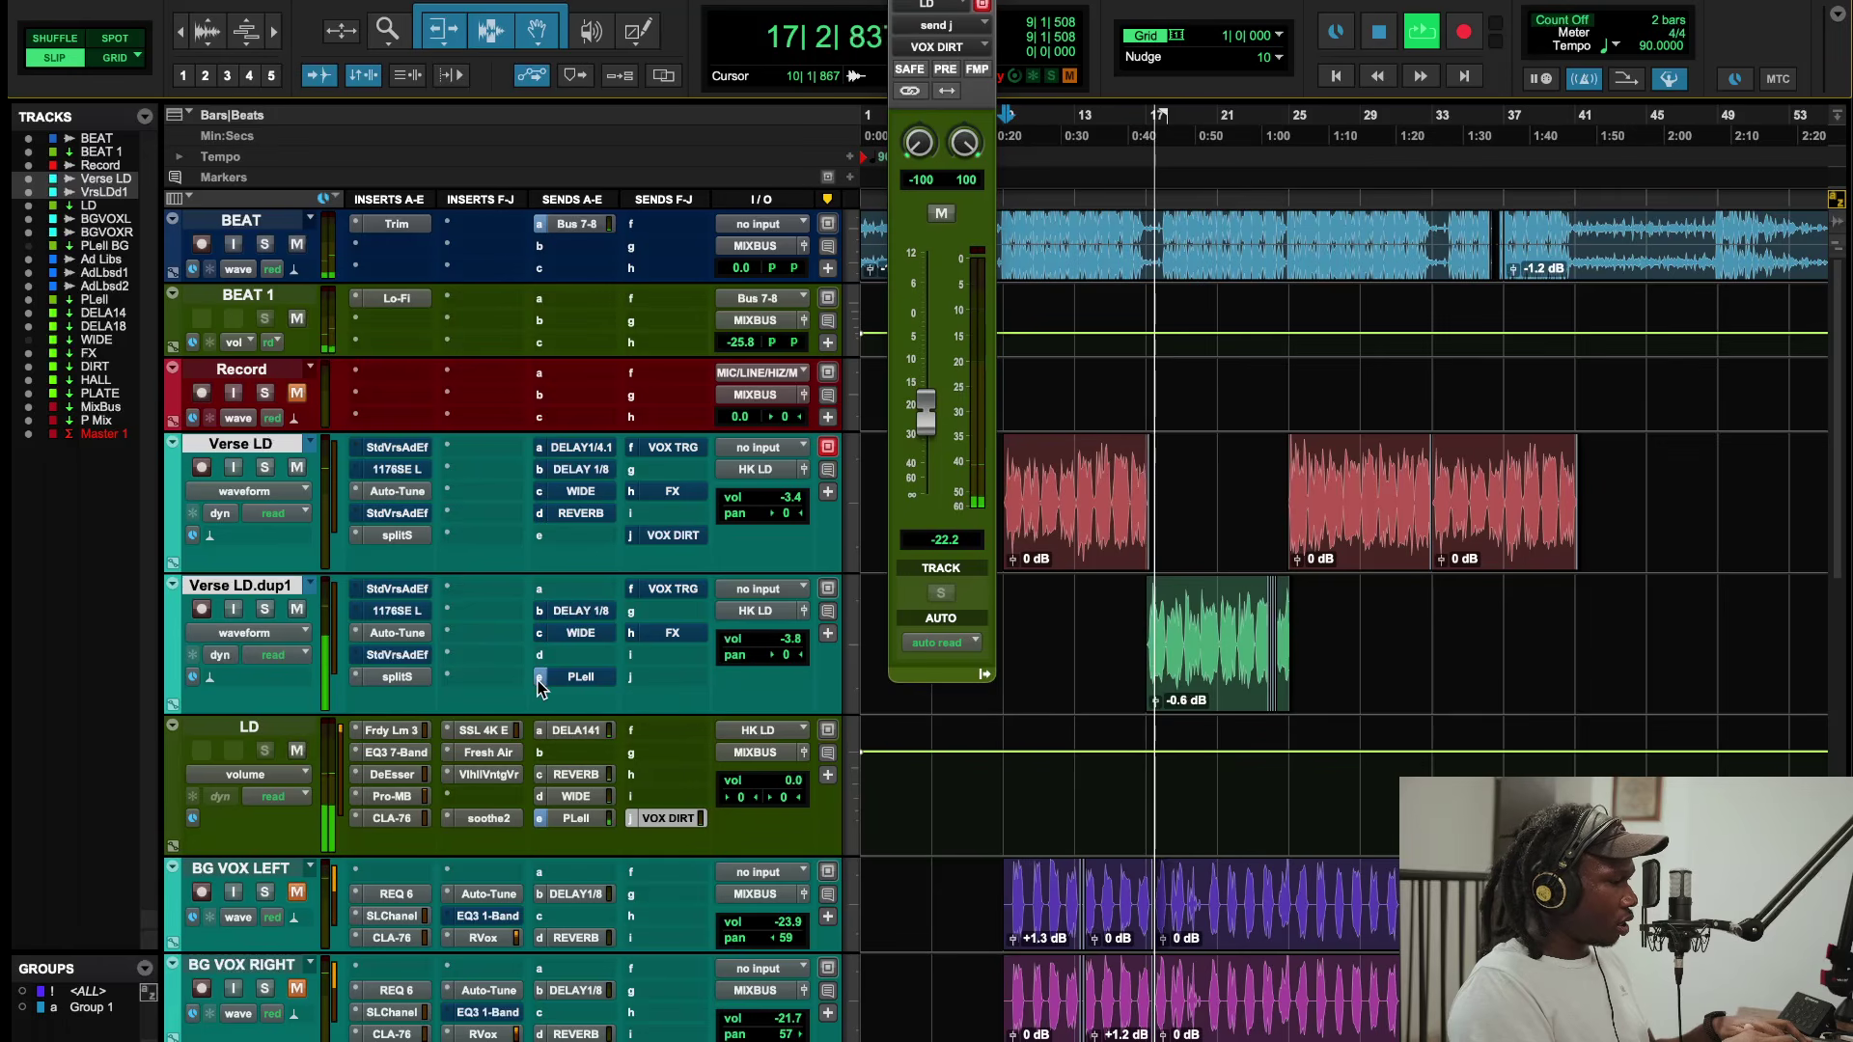
pyautogui.click(488, 774)
pyautogui.moveTo(456, 356); pyautogui.dragTo(455, 370)
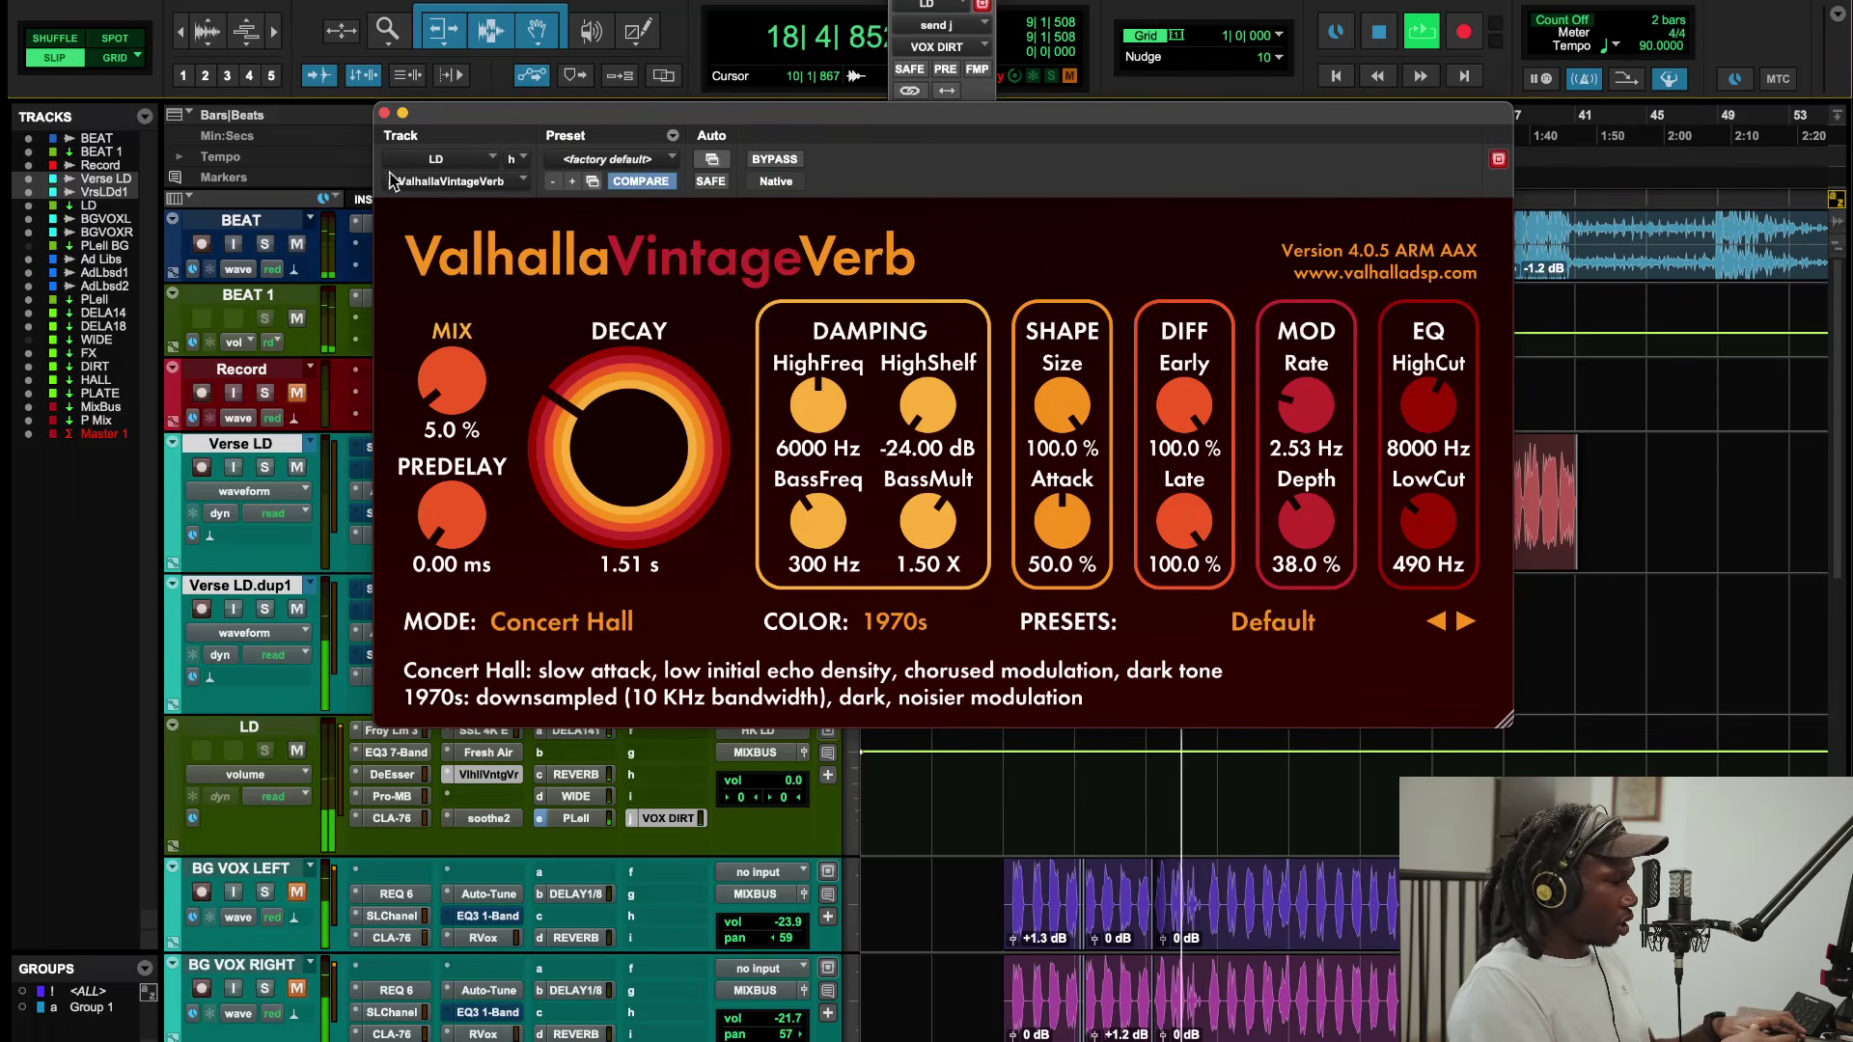
pyautogui.click(383, 113)
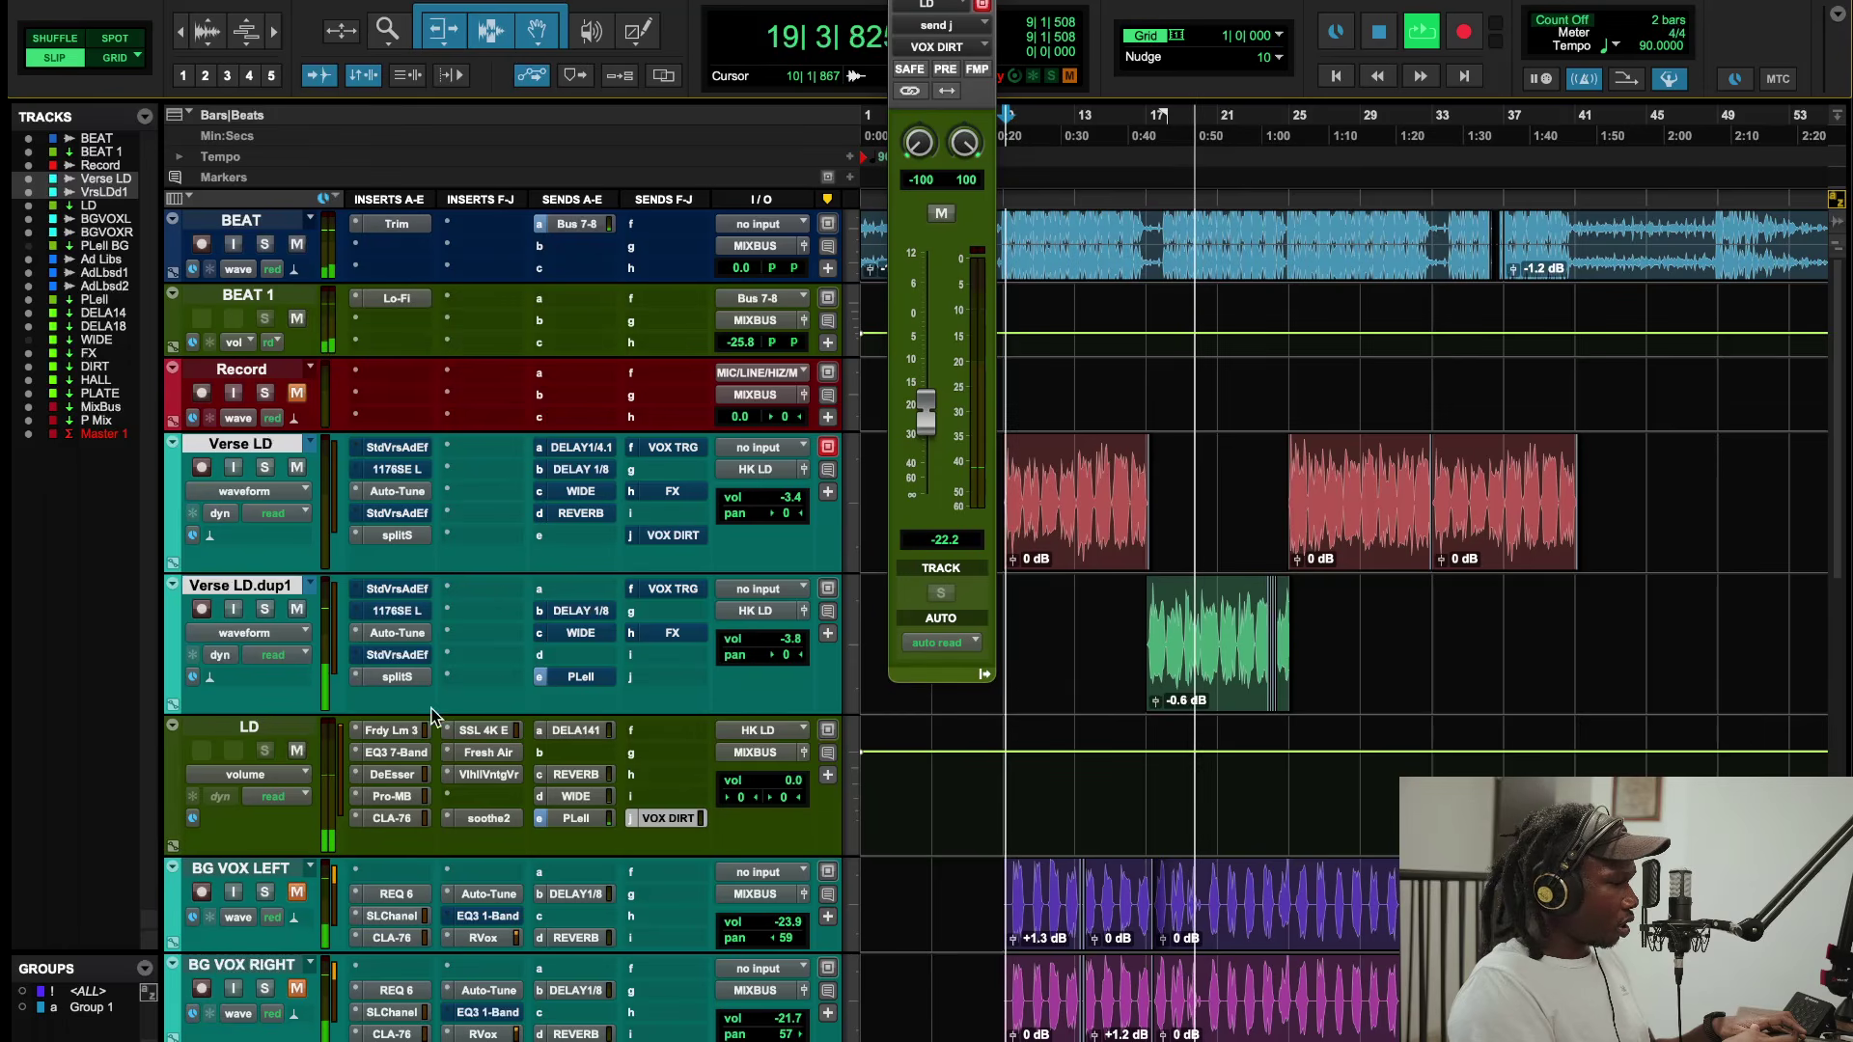
# Step: Replay the verse comparing LD's inserts bypassed and active, and review its Faraday Limiter, DeEsser and FabFilter Pro-MB settings
pyautogui.press('space')
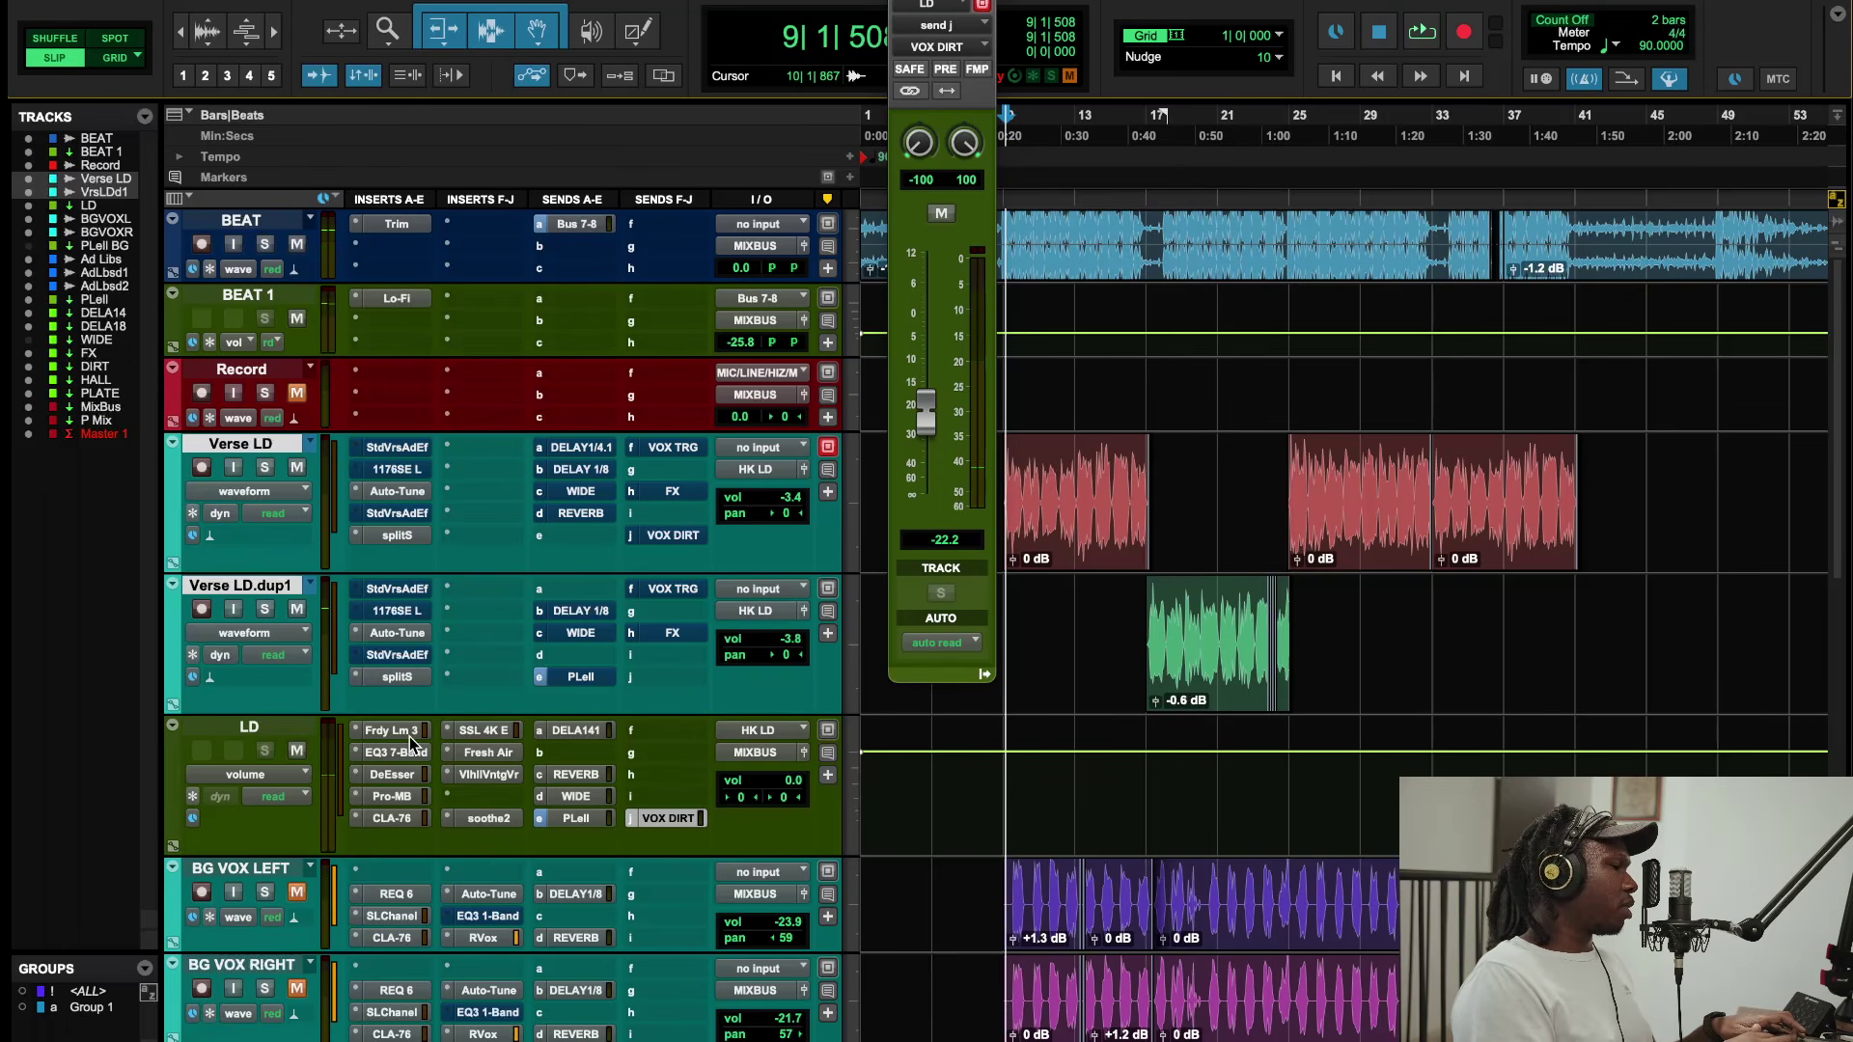
pyautogui.press('space')
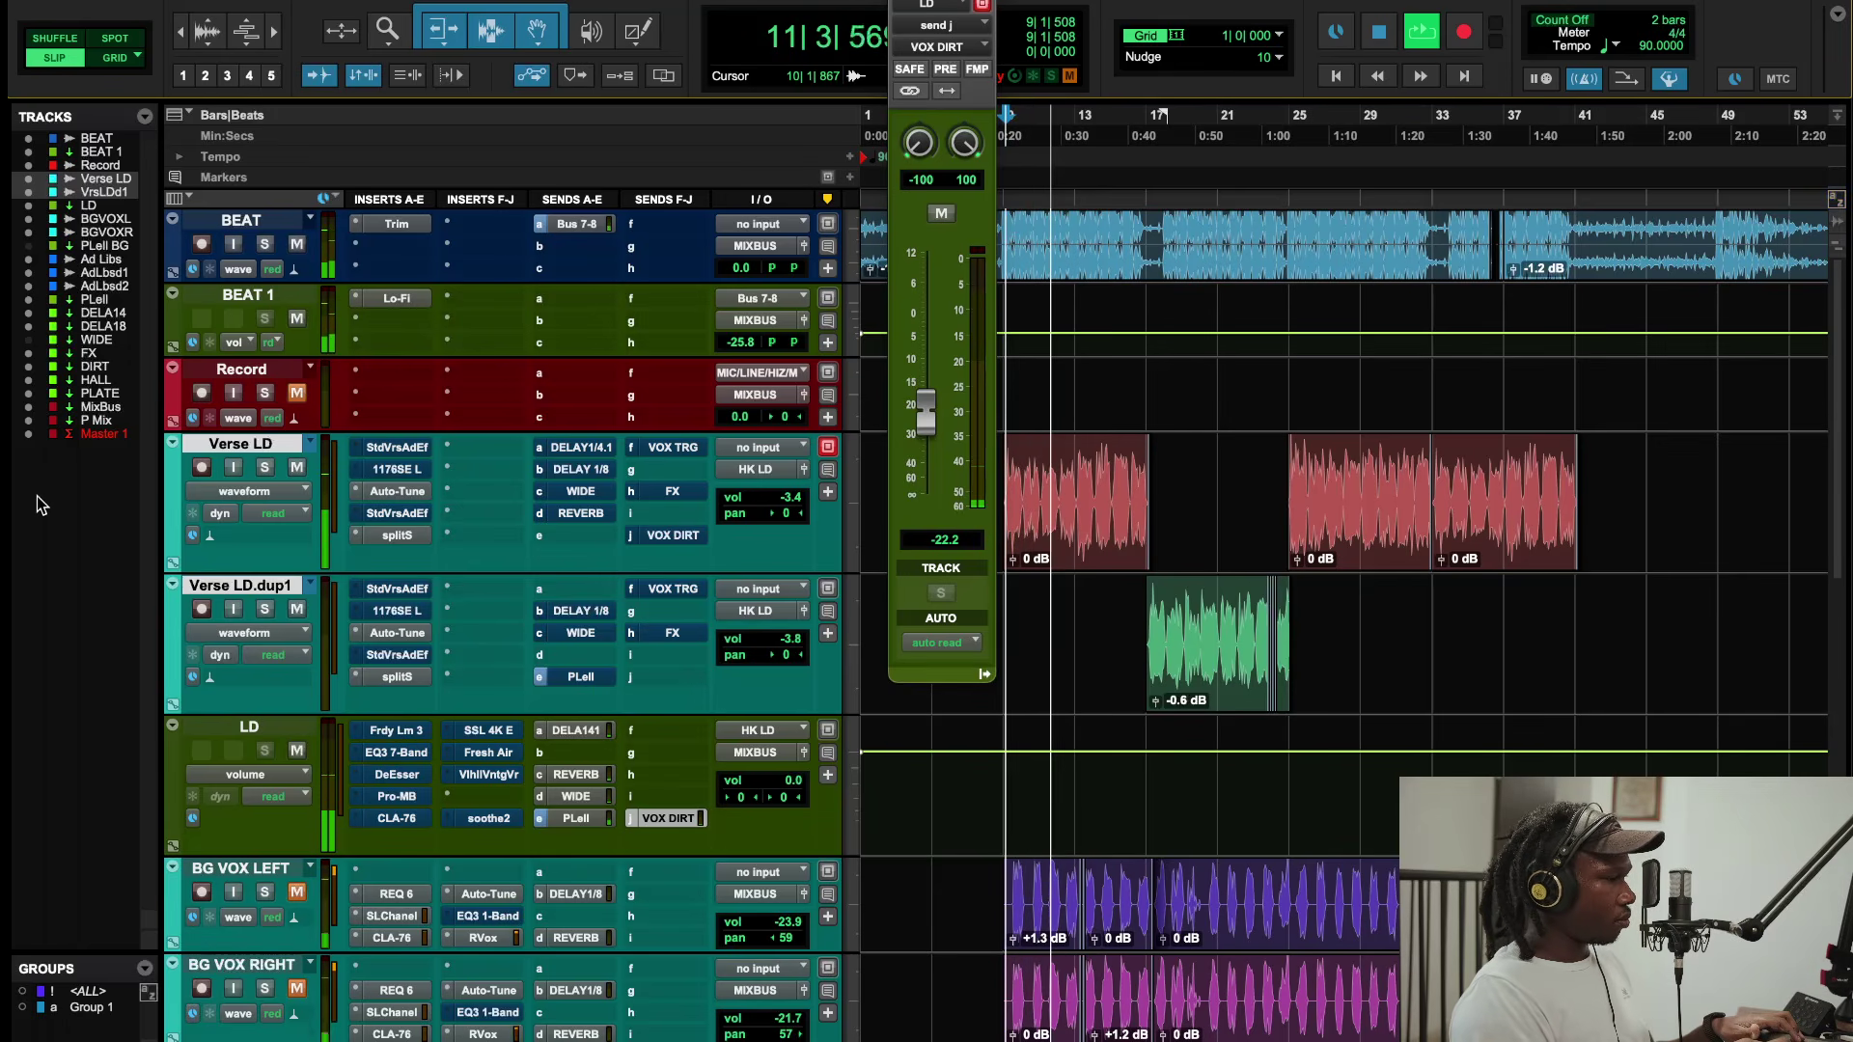
pyautogui.click(404, 732)
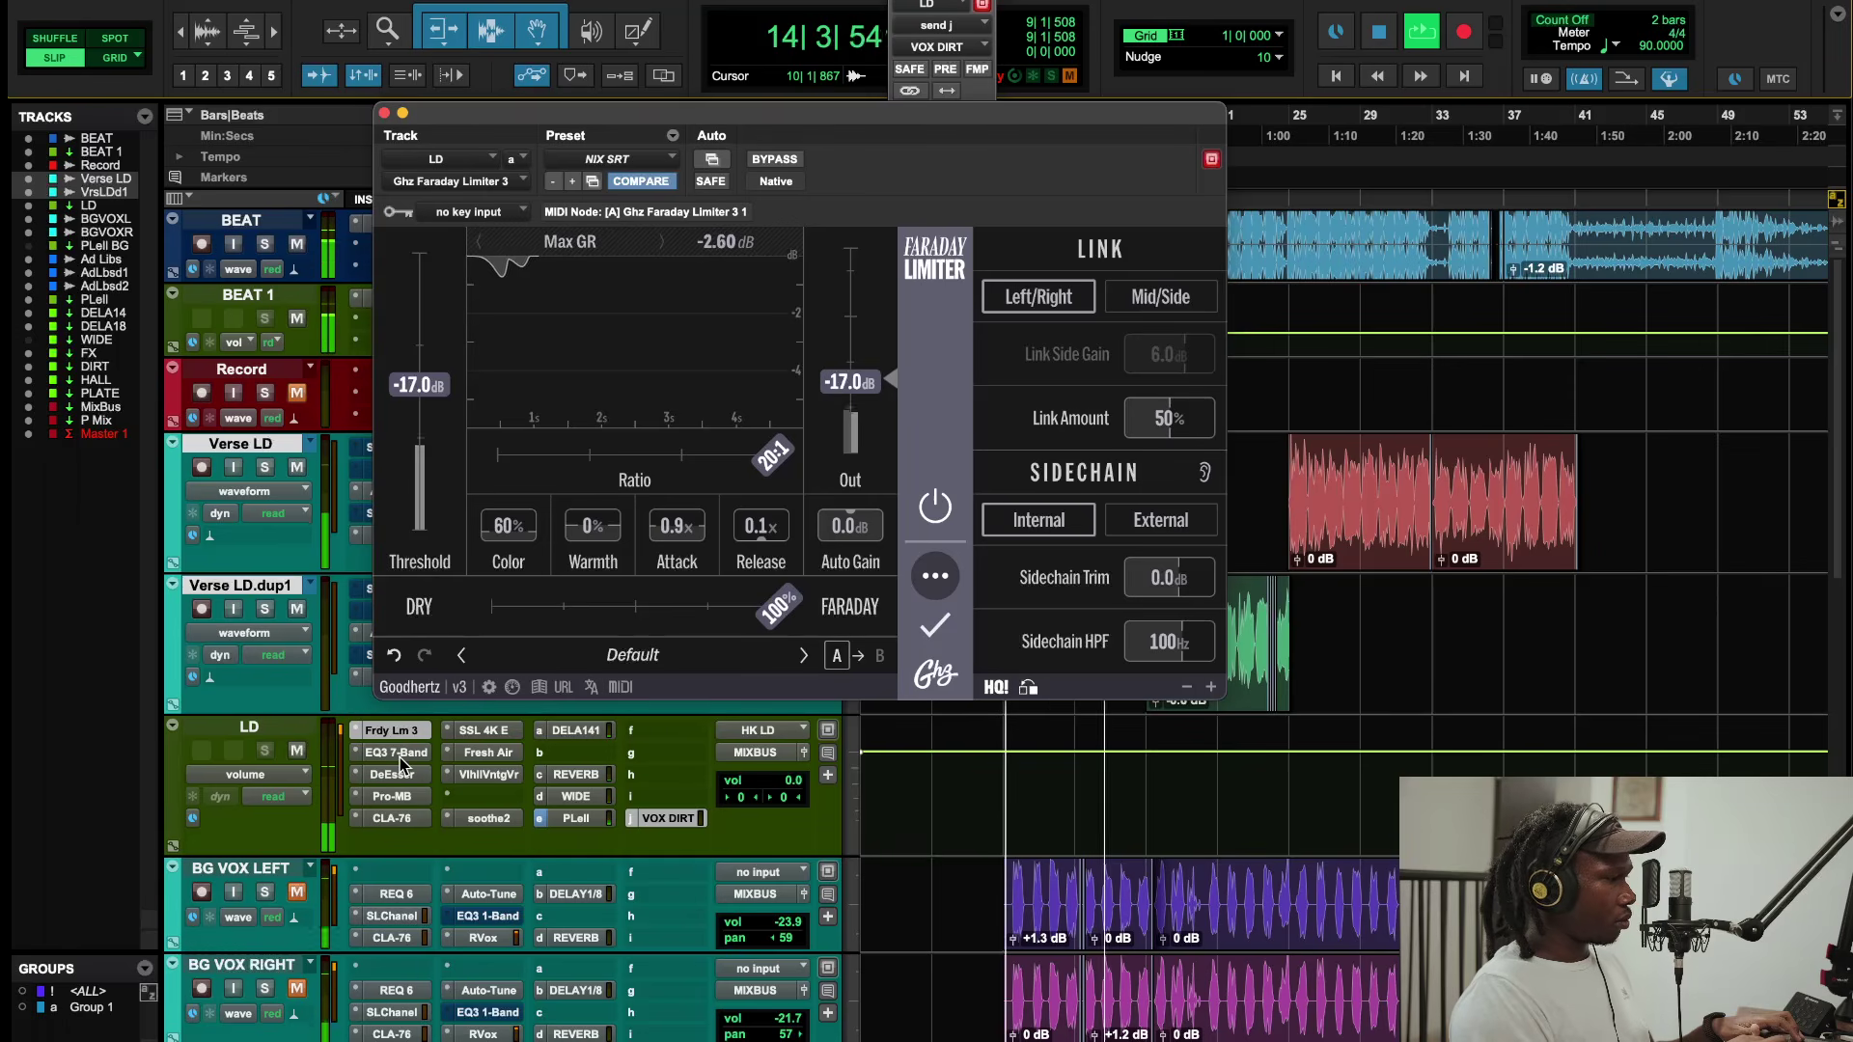
pyautogui.click(392, 774)
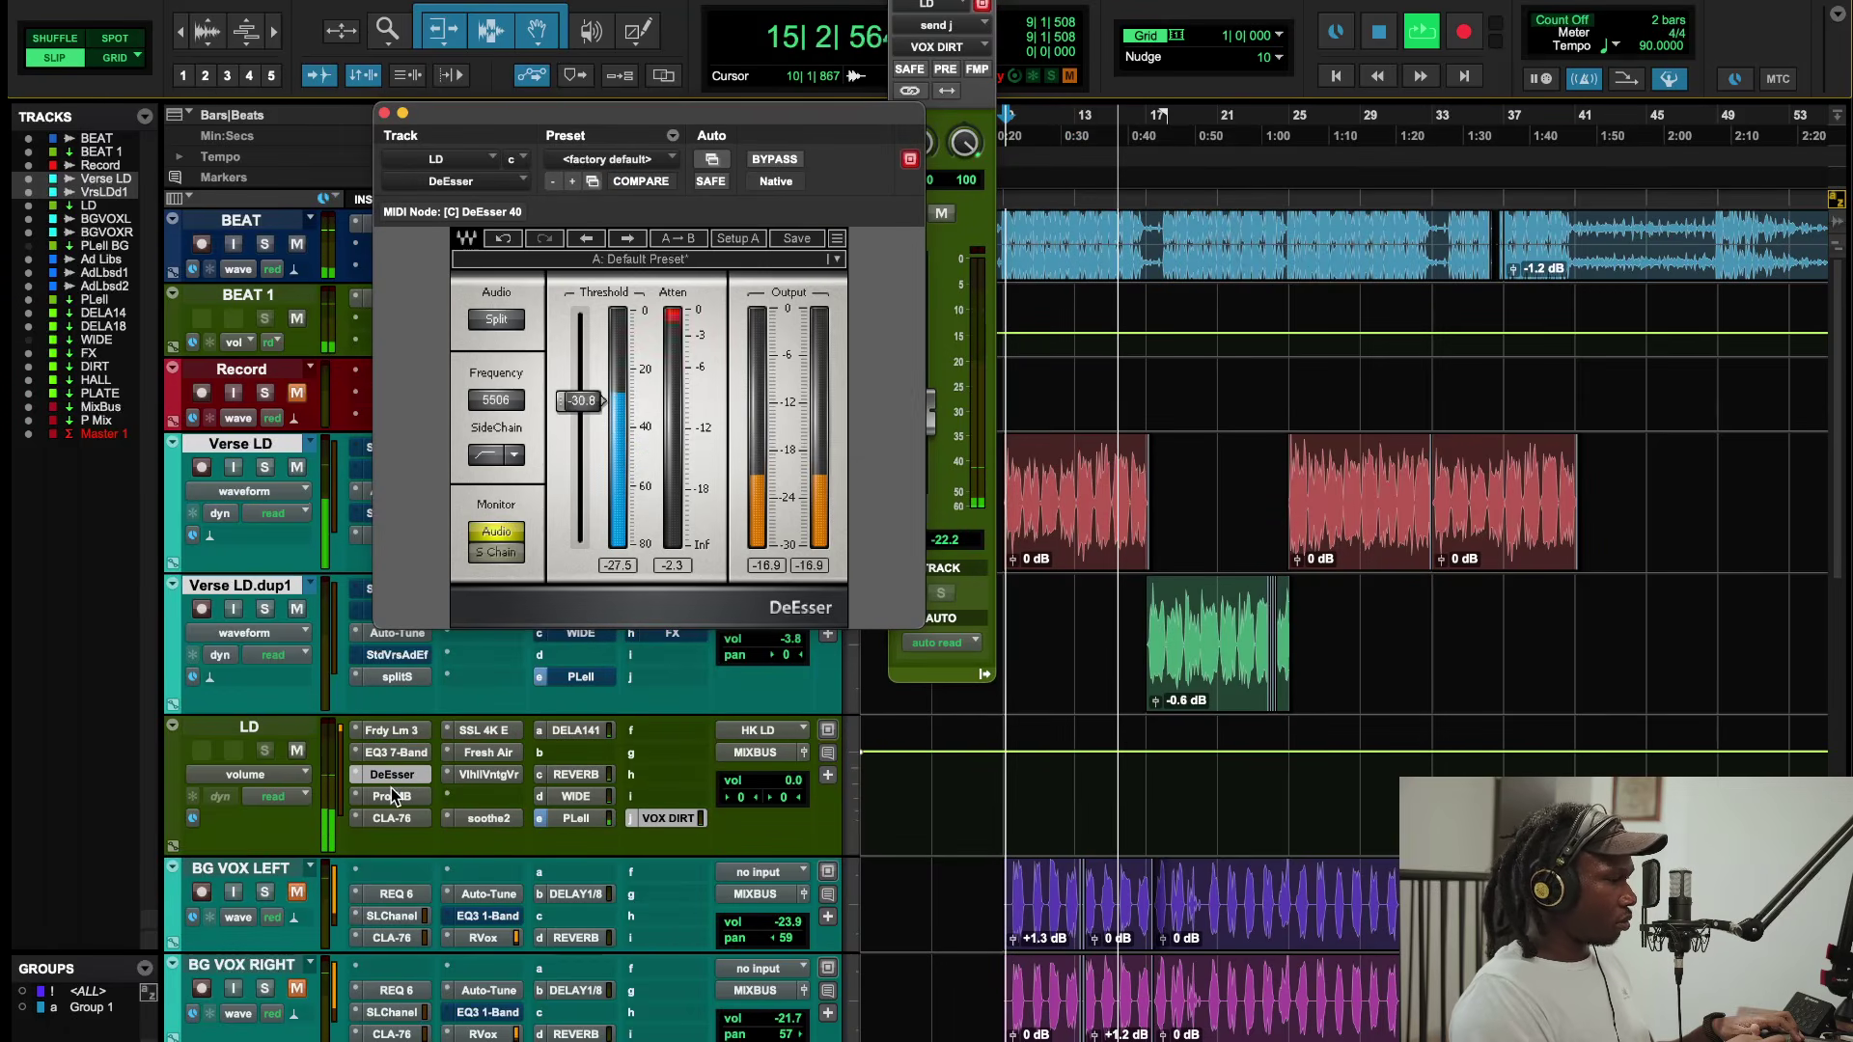
pyautogui.click(391, 798)
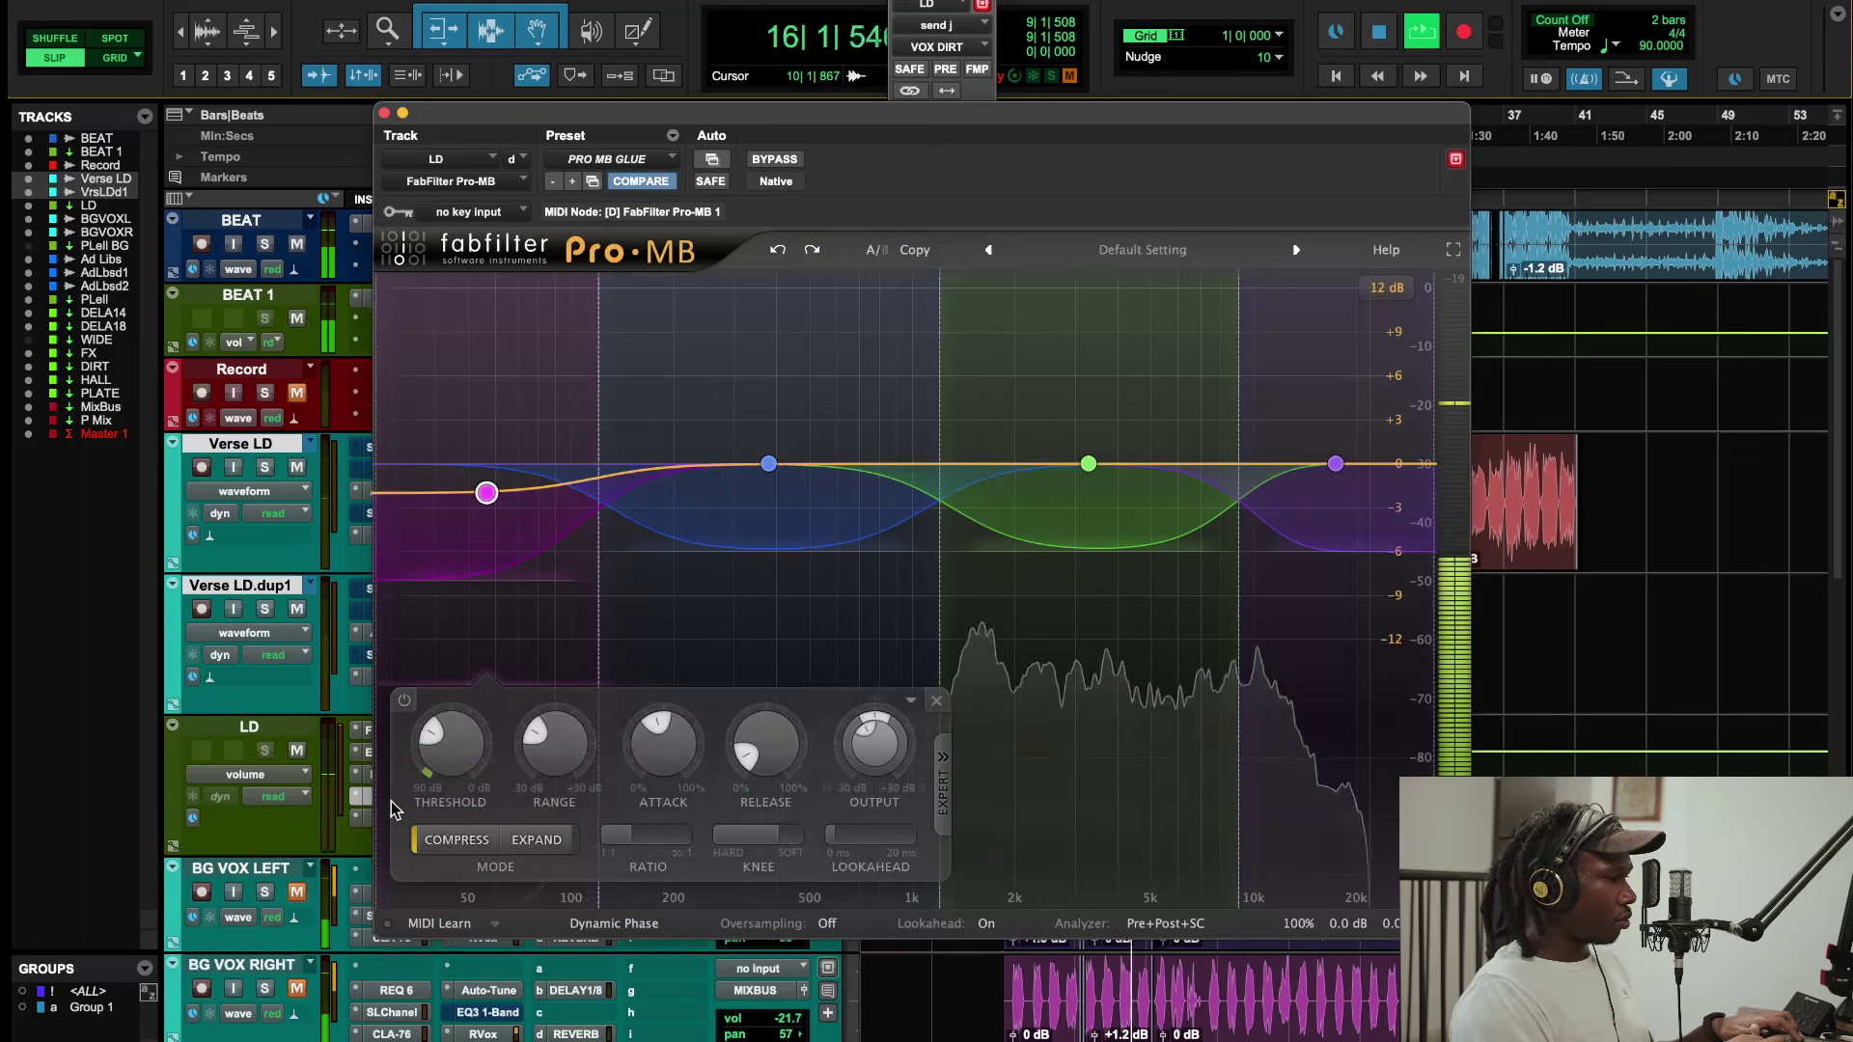
pyautogui.click(384, 113)
pyautogui.press('space')
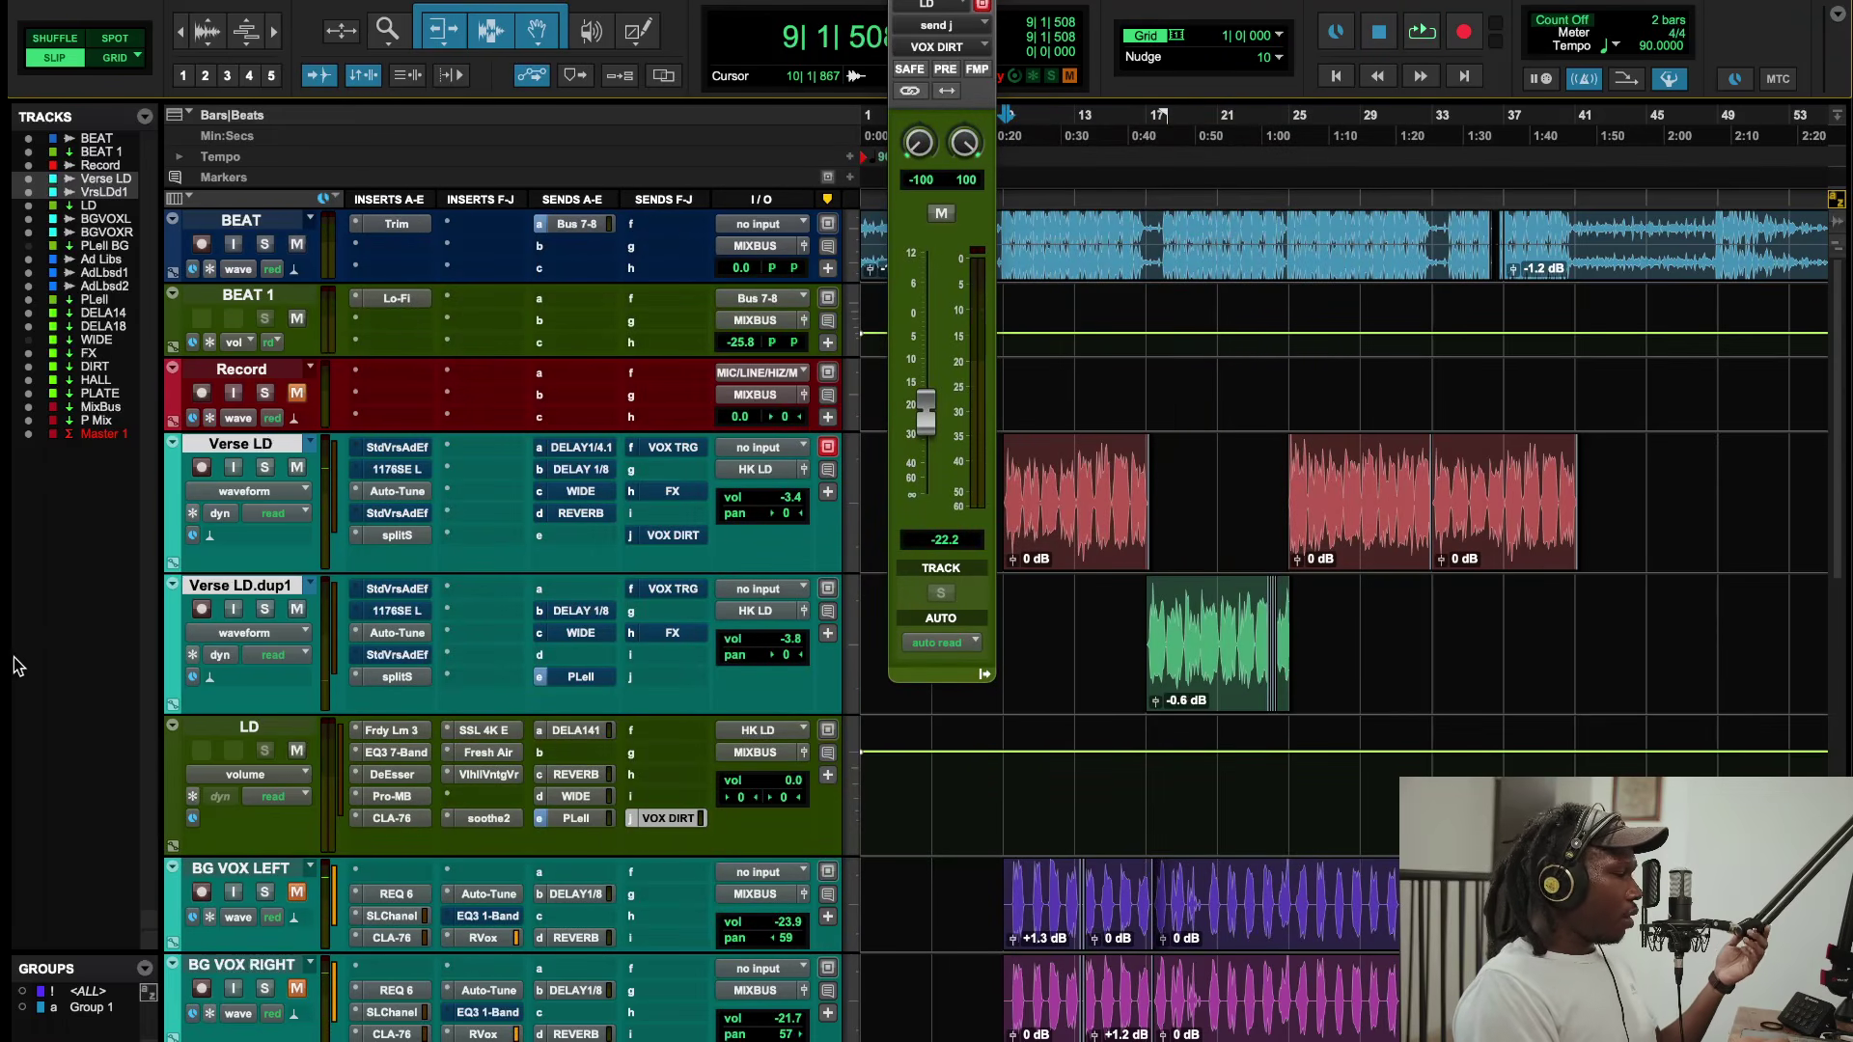